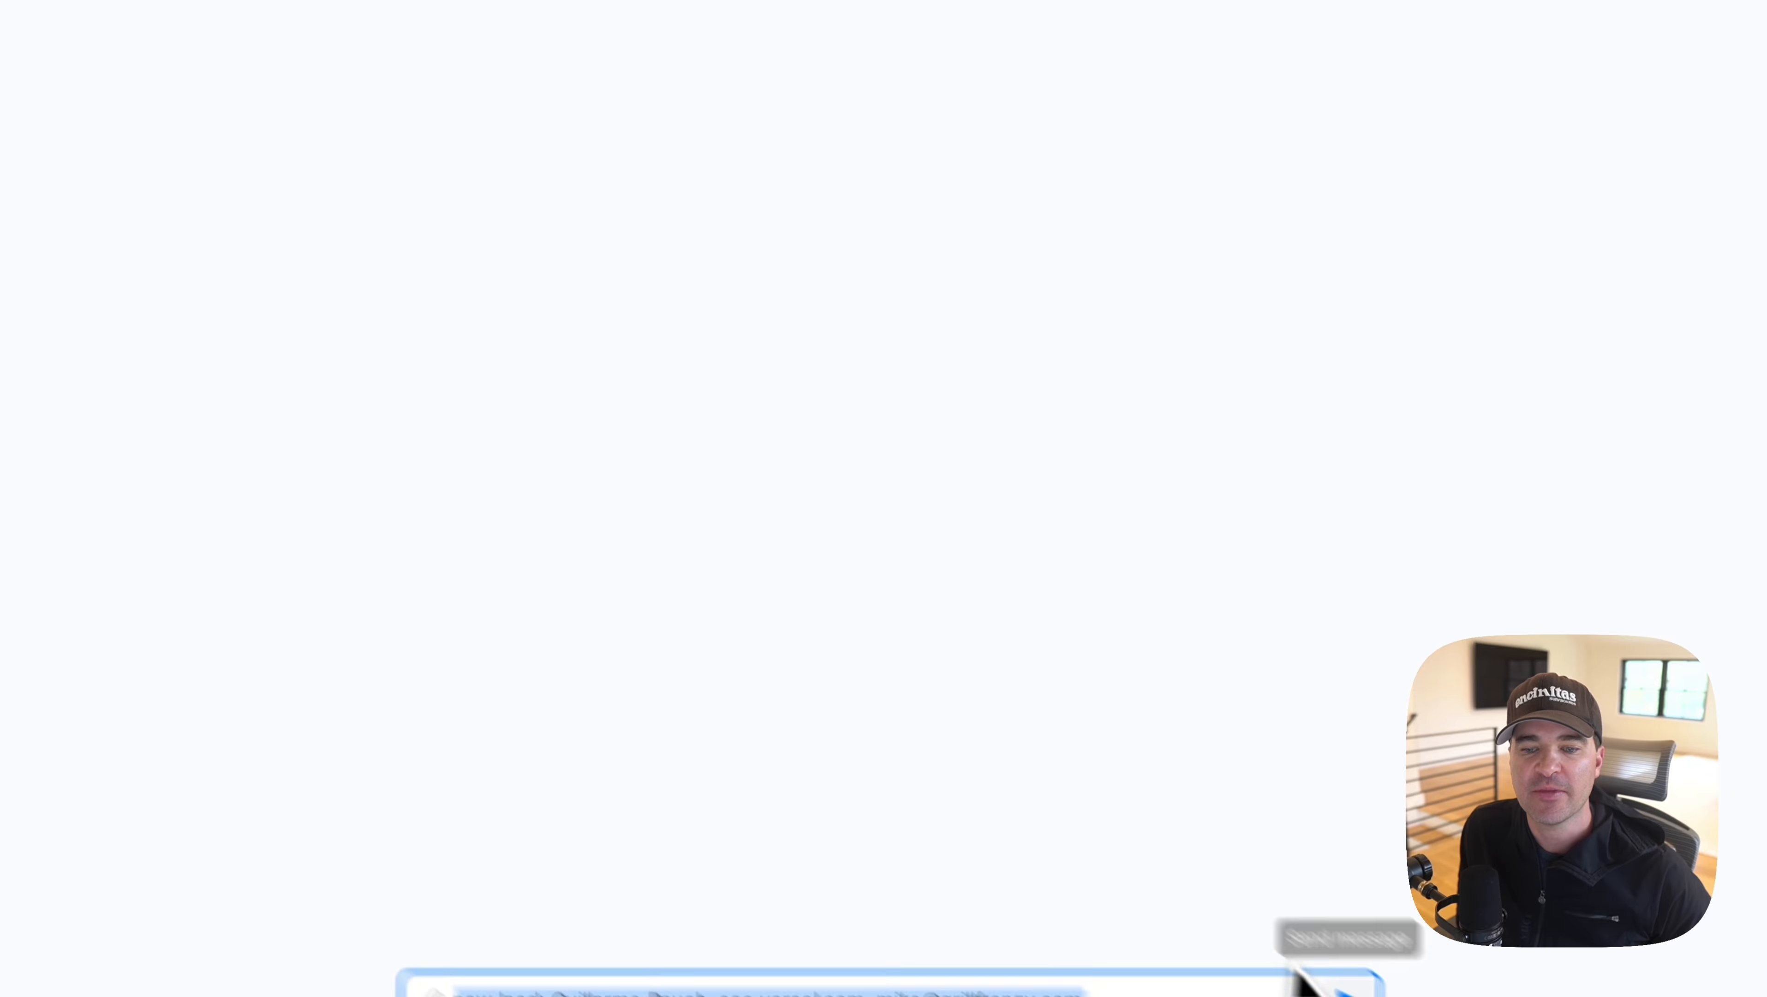
# - Send the new lead message to the Outbound Lead Agent, checking the lead's row in the Outbound Lead AI Agent spreadsheet
pyautogui.click(1222, 911)
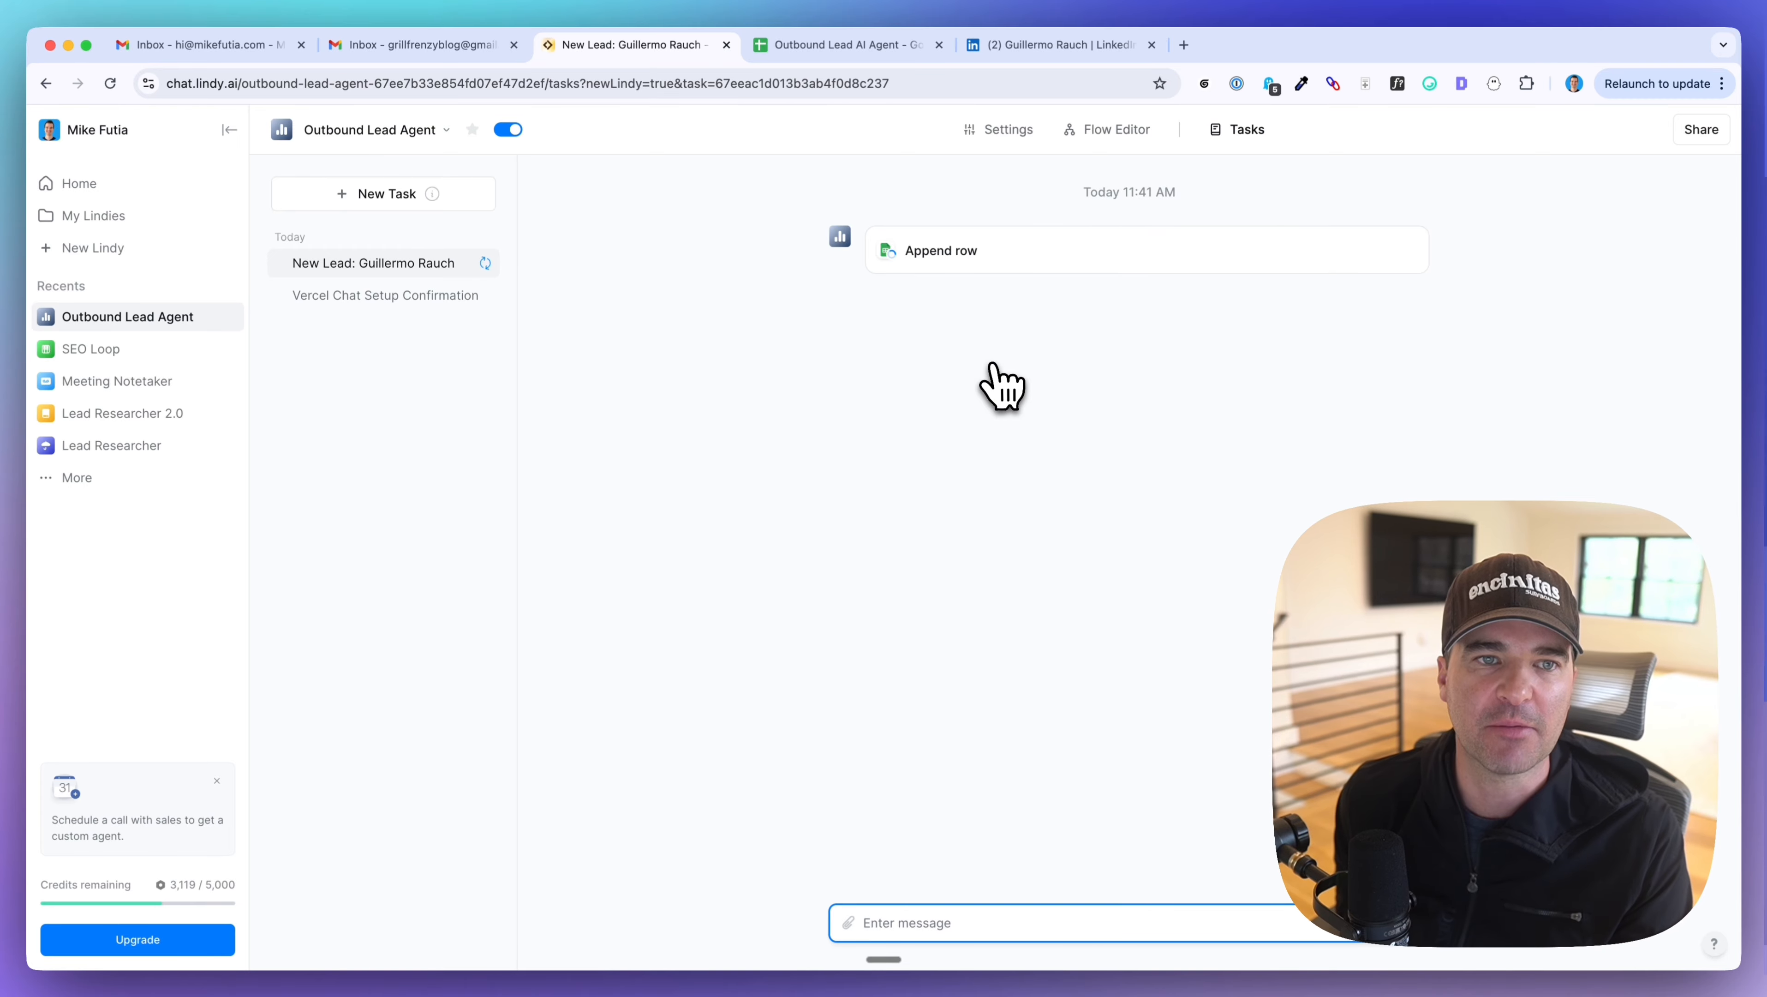
pyautogui.click(859, 44)
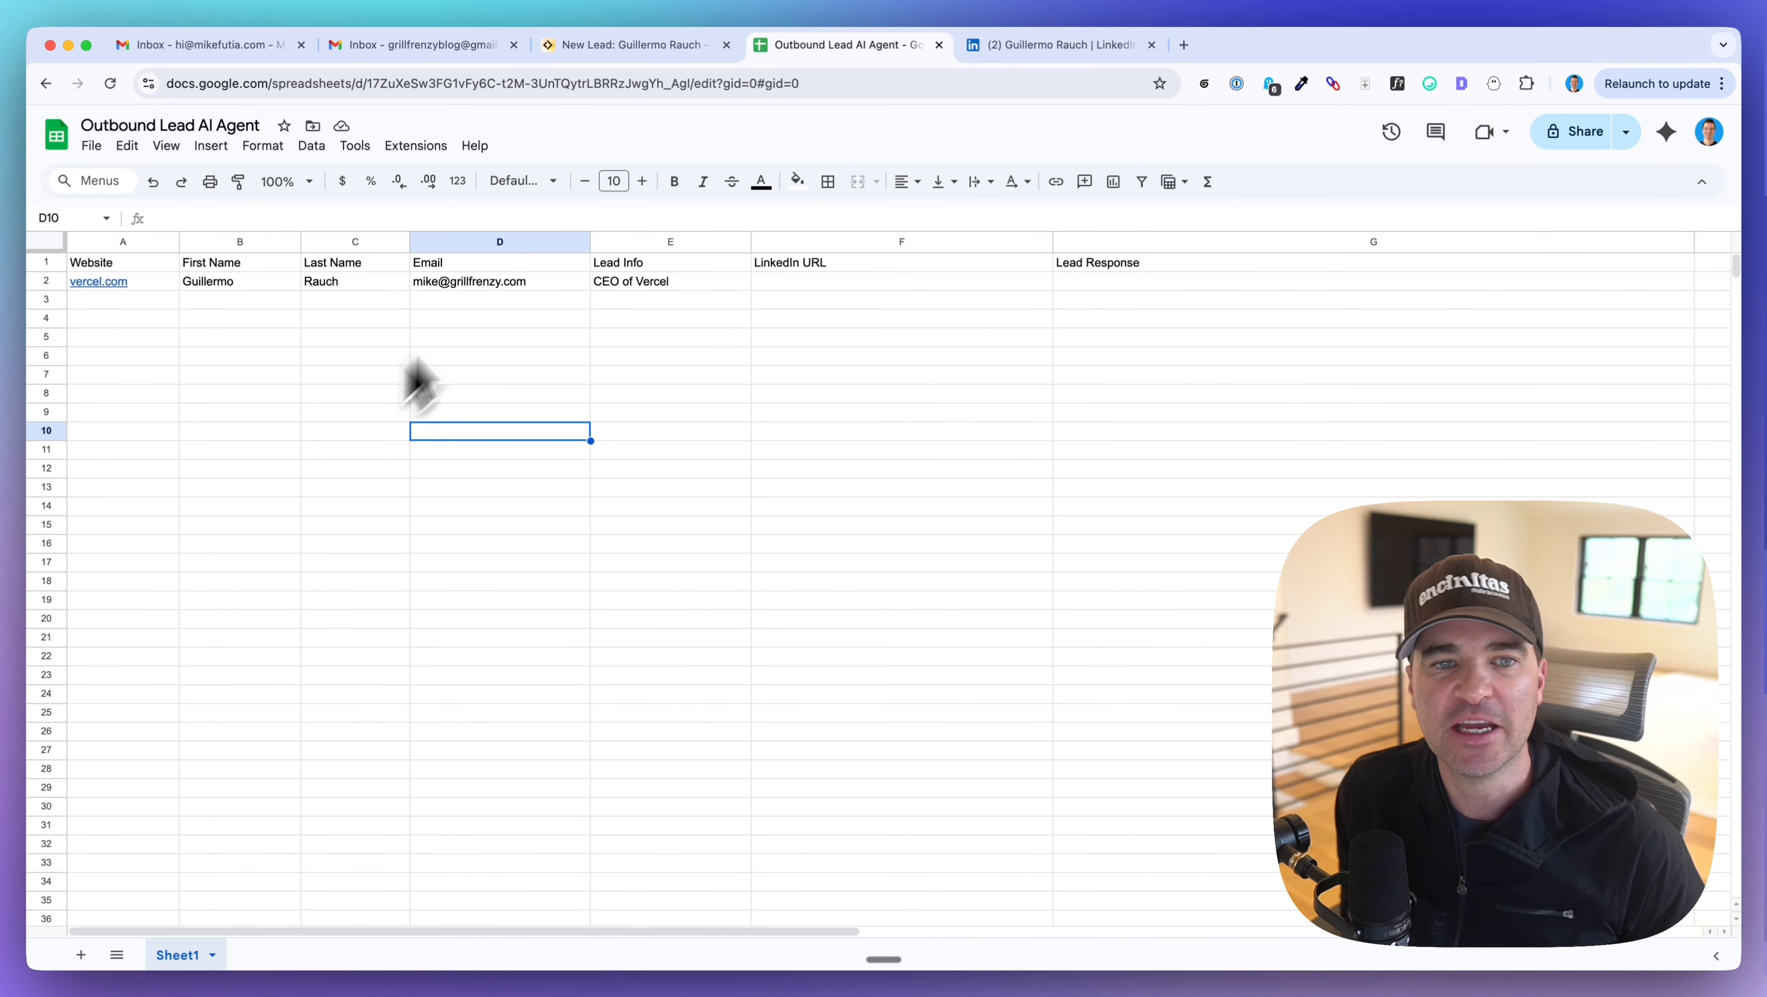
pyautogui.click(620, 45)
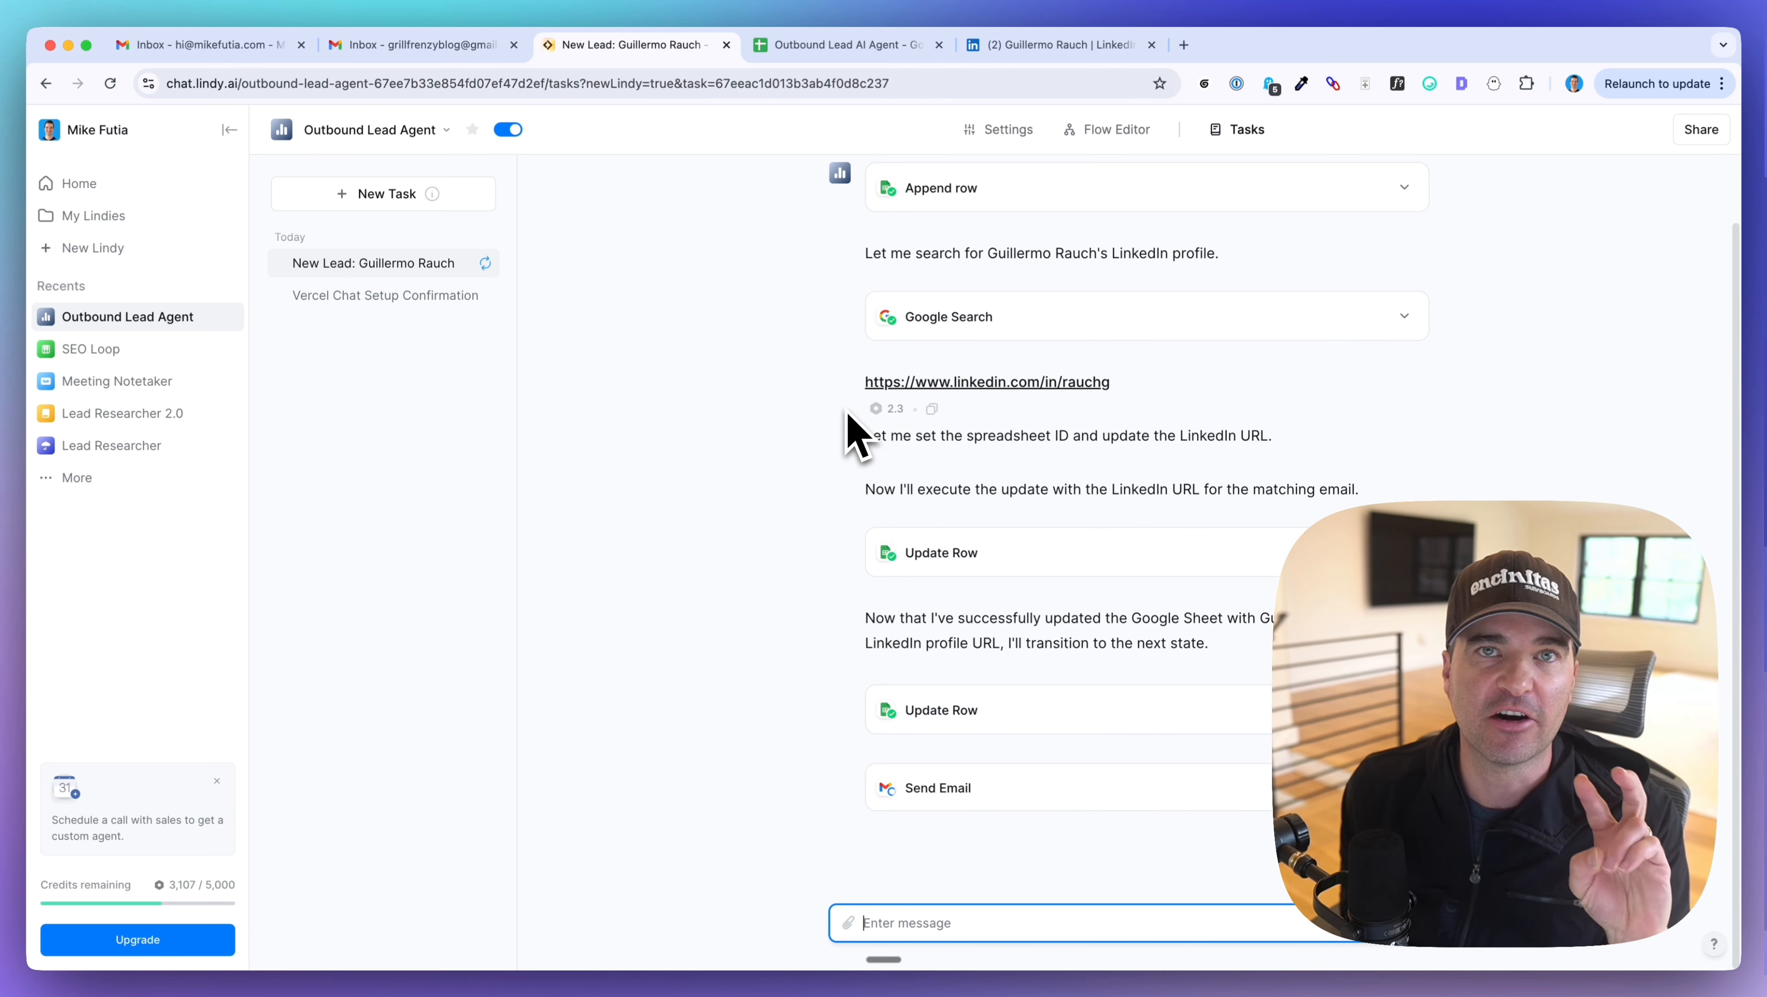
# - Read the received email "Help Vercel automate workflows with custom AI assistants" in Gmail and check the lead's LinkedIn URL in the spreadsheet
pyautogui.click(423, 45)
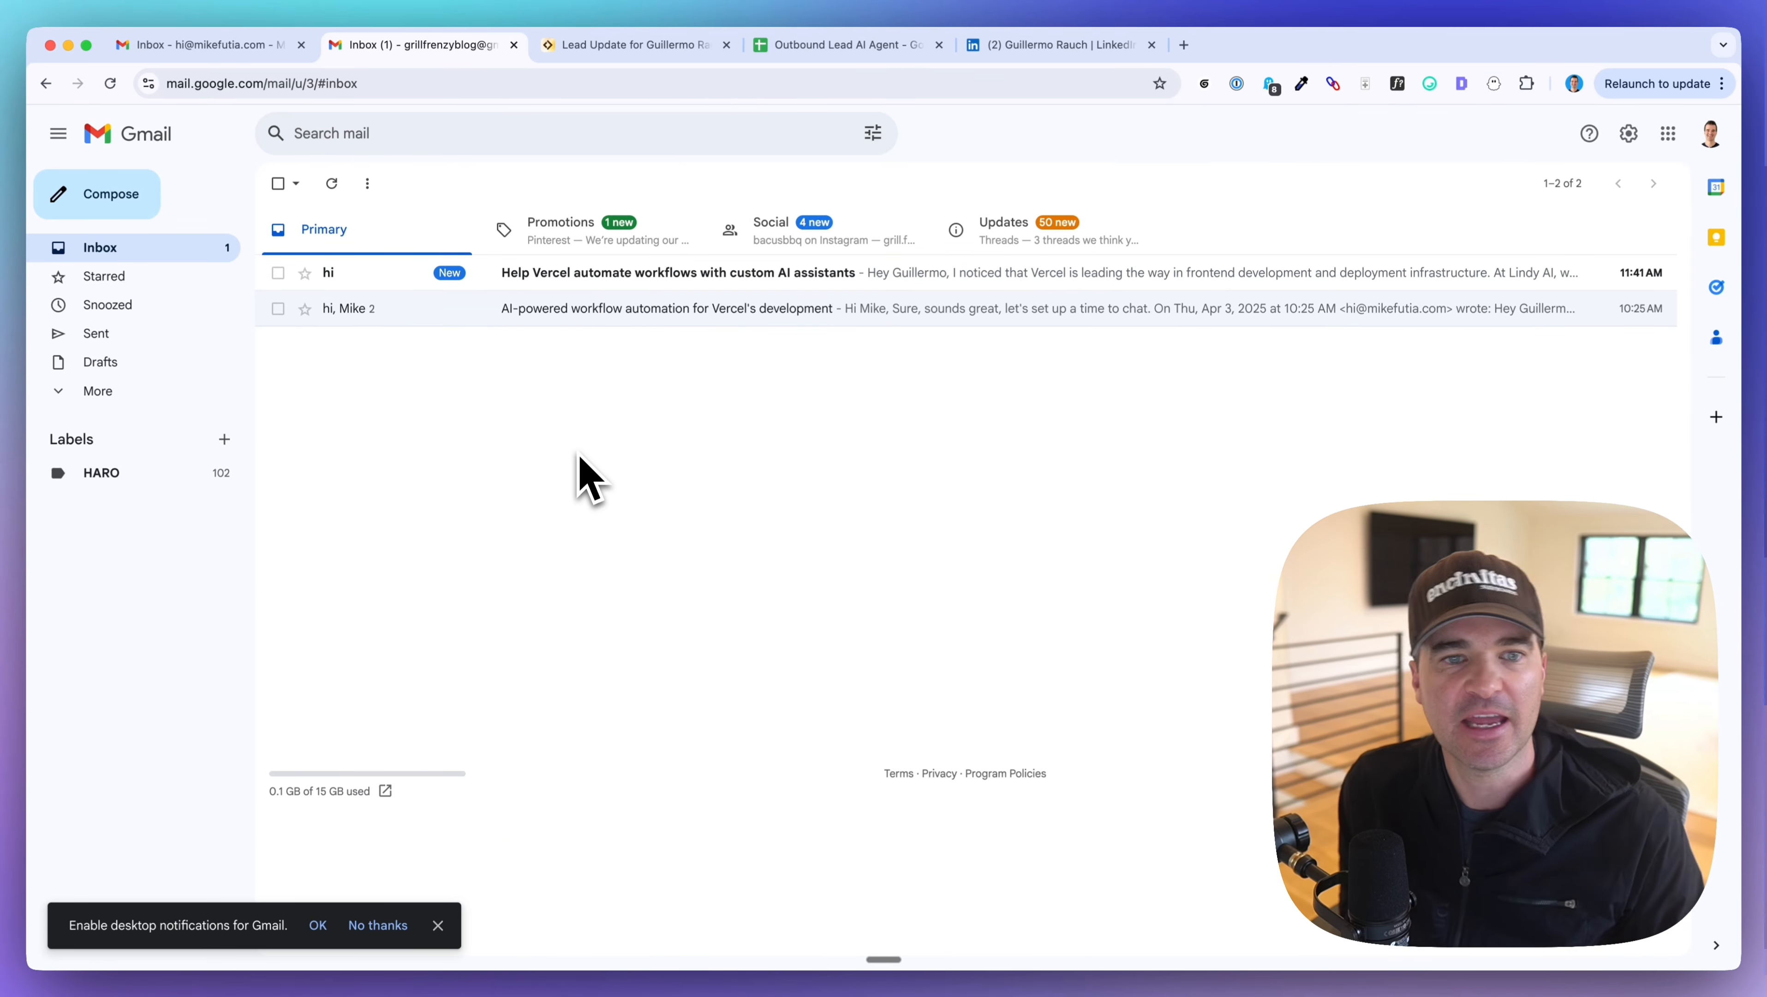
pyautogui.click(589, 272)
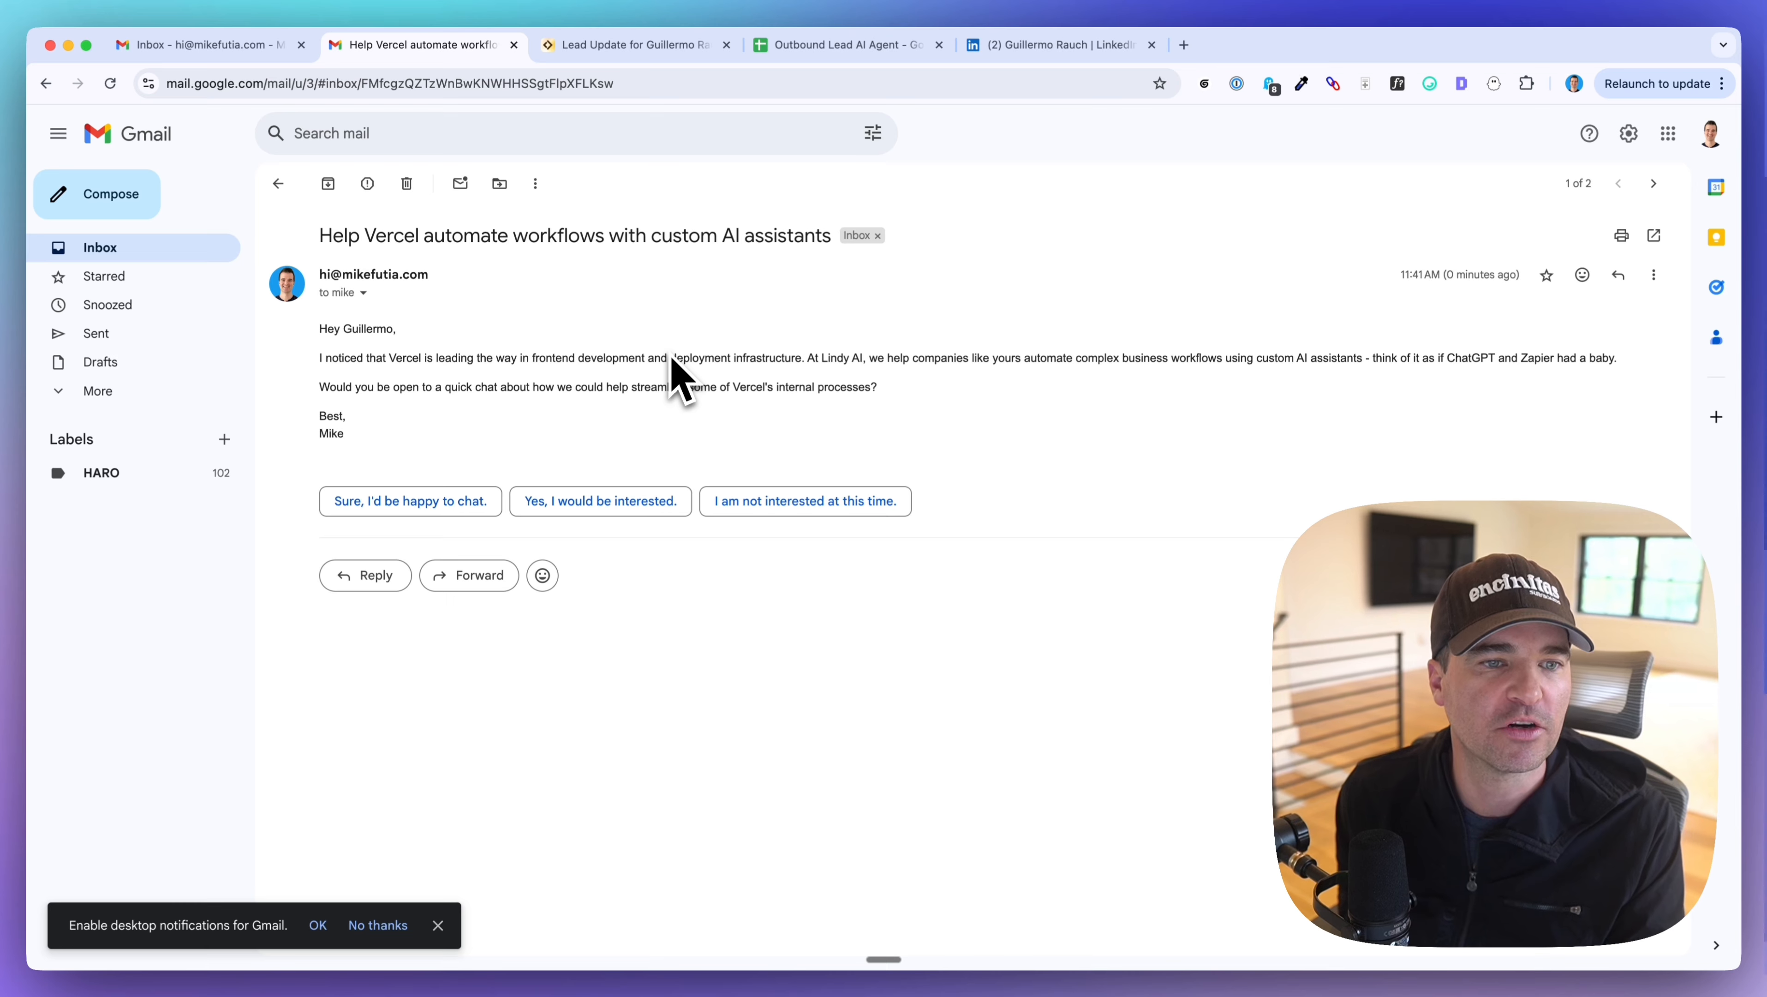
pyautogui.click(797, 48)
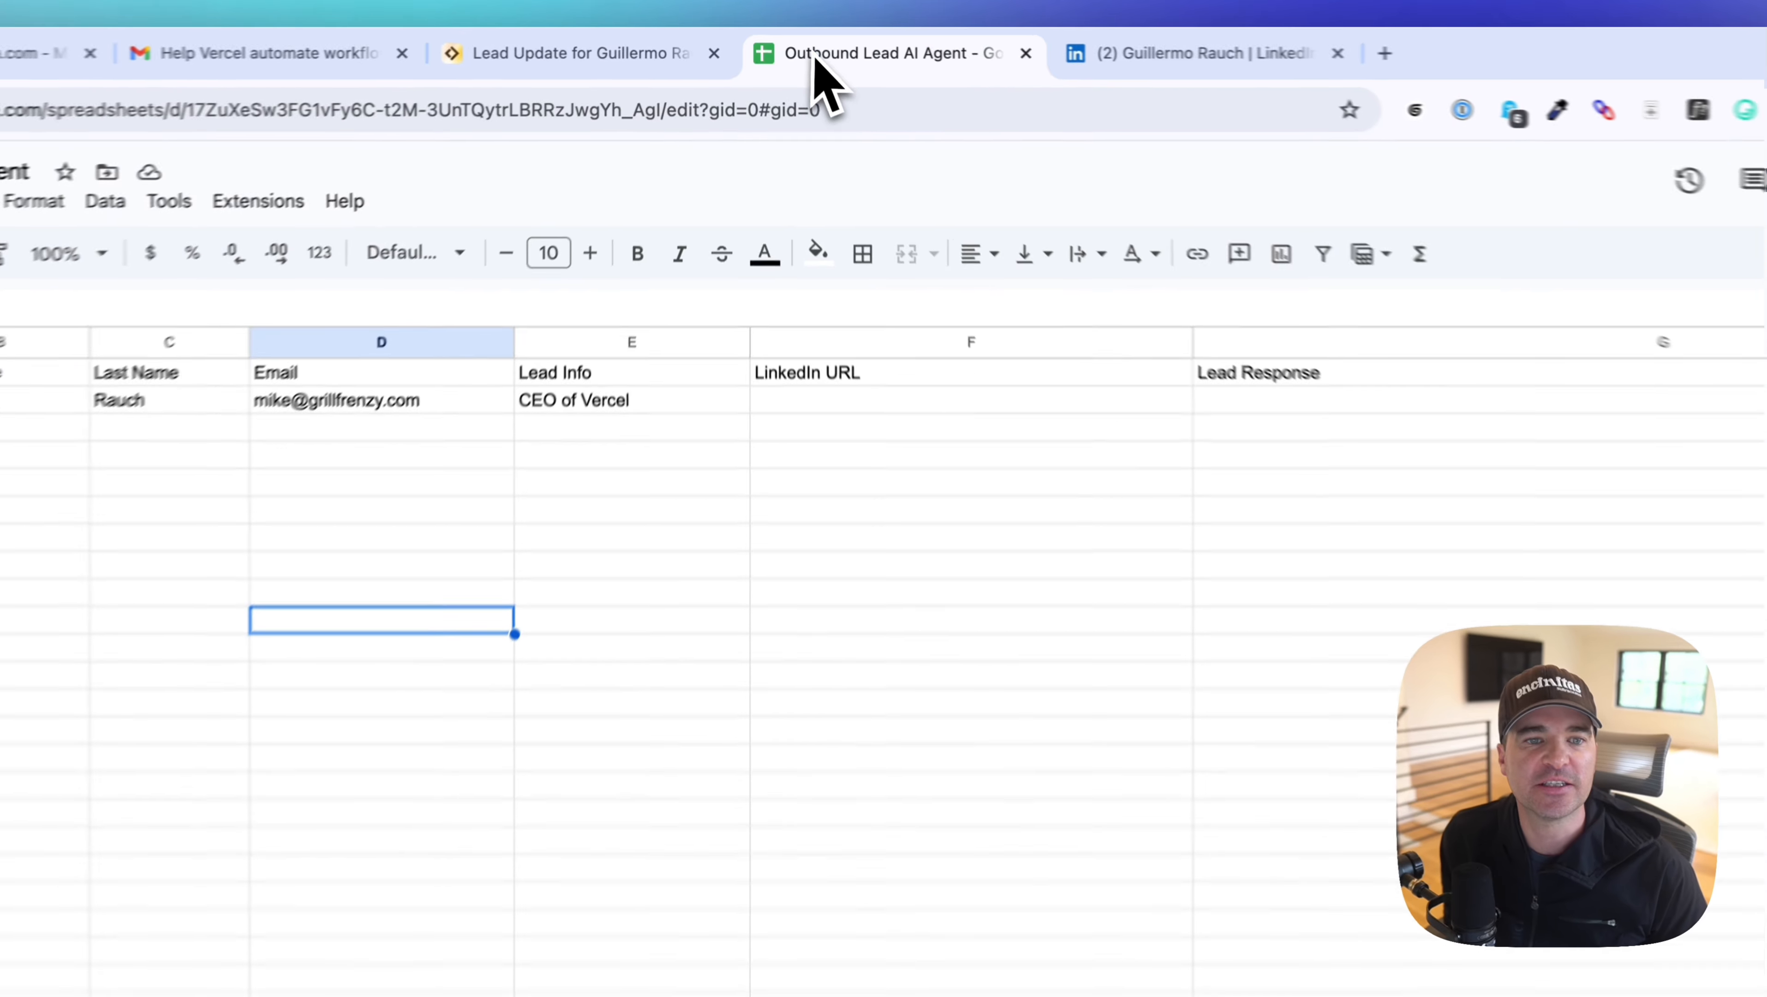
pyautogui.moveTo(829, 408)
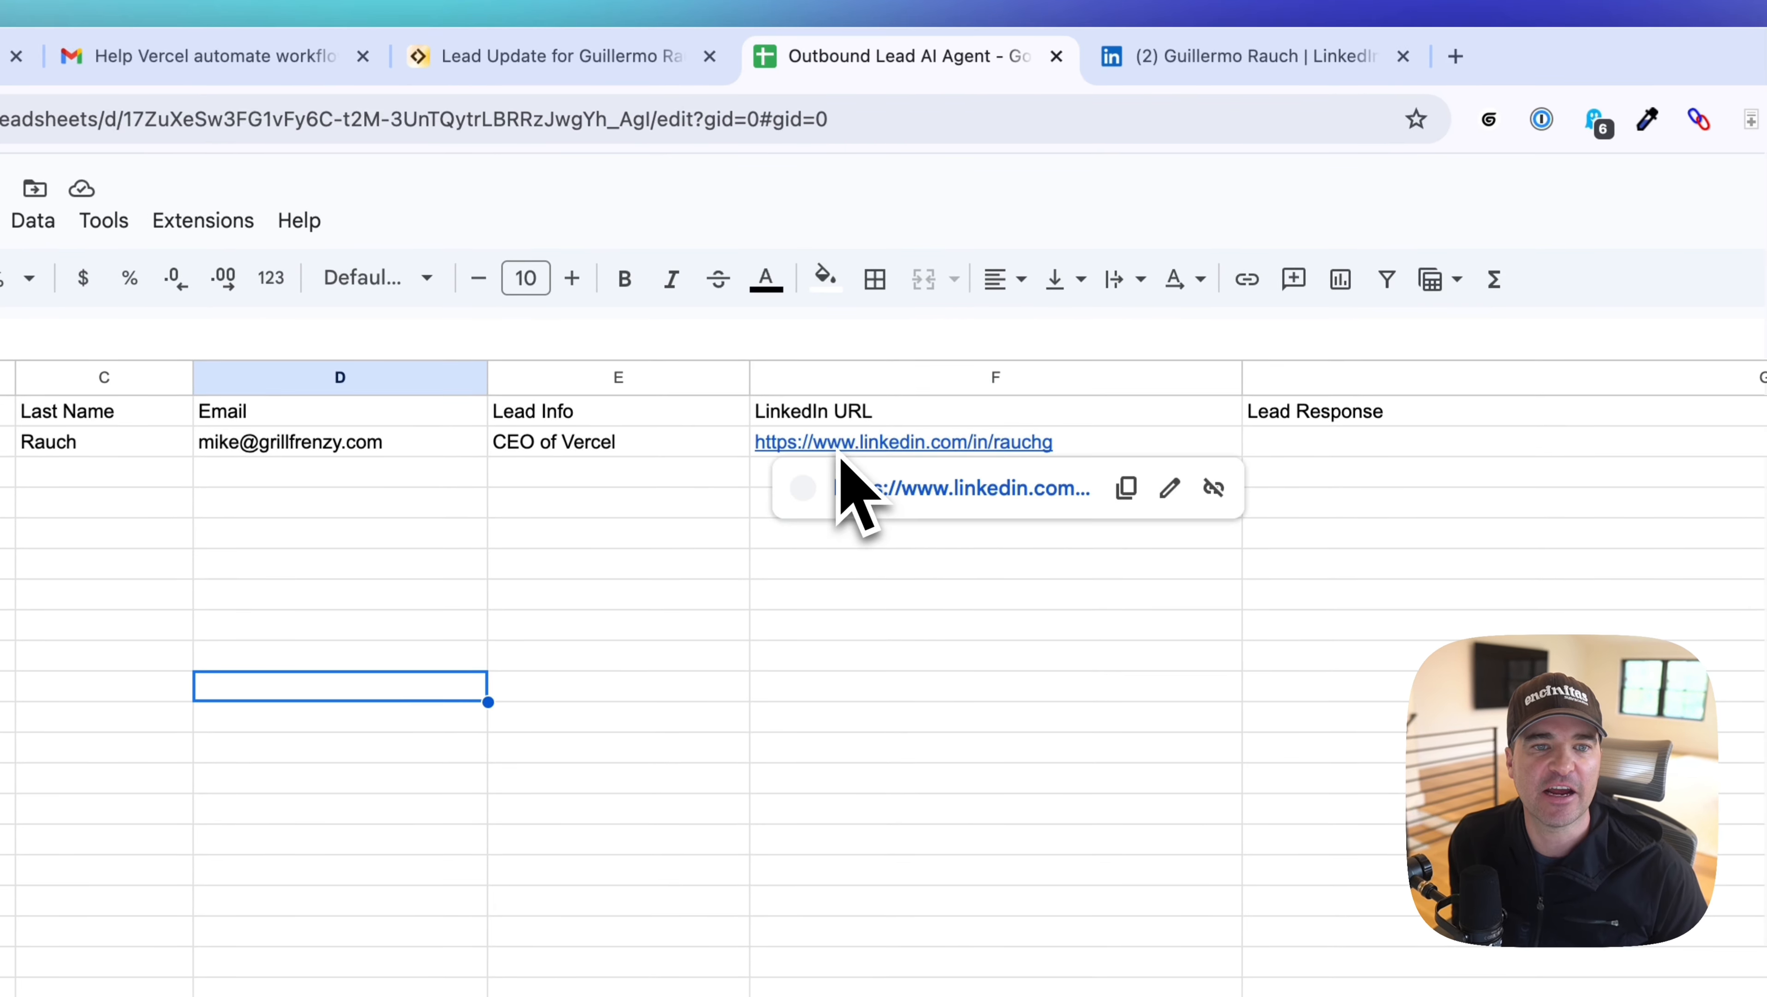
# - Reply to the outreach email in Gmail, greeting the sender and writing "yes that sounds good, let's set up a time to talk"
pyautogui.click(215, 56)
pyautogui.click(1541, 353)
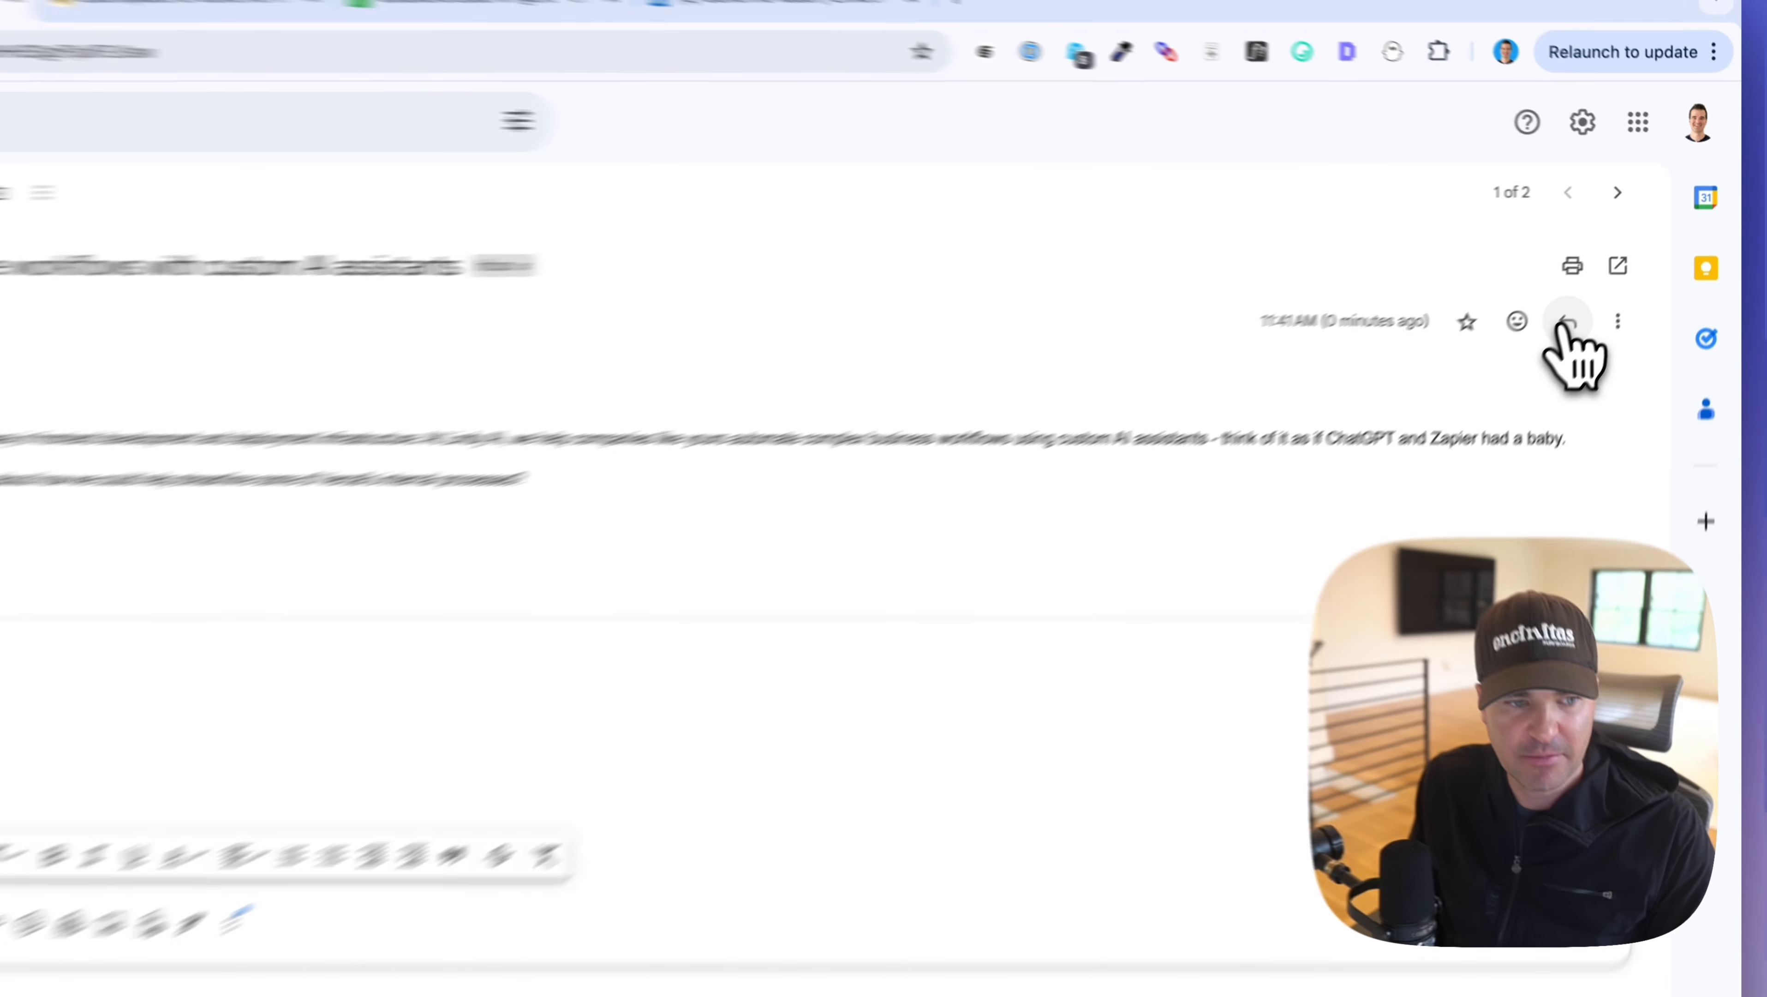
pyautogui.write('Hi Mike, yes that sounds ')
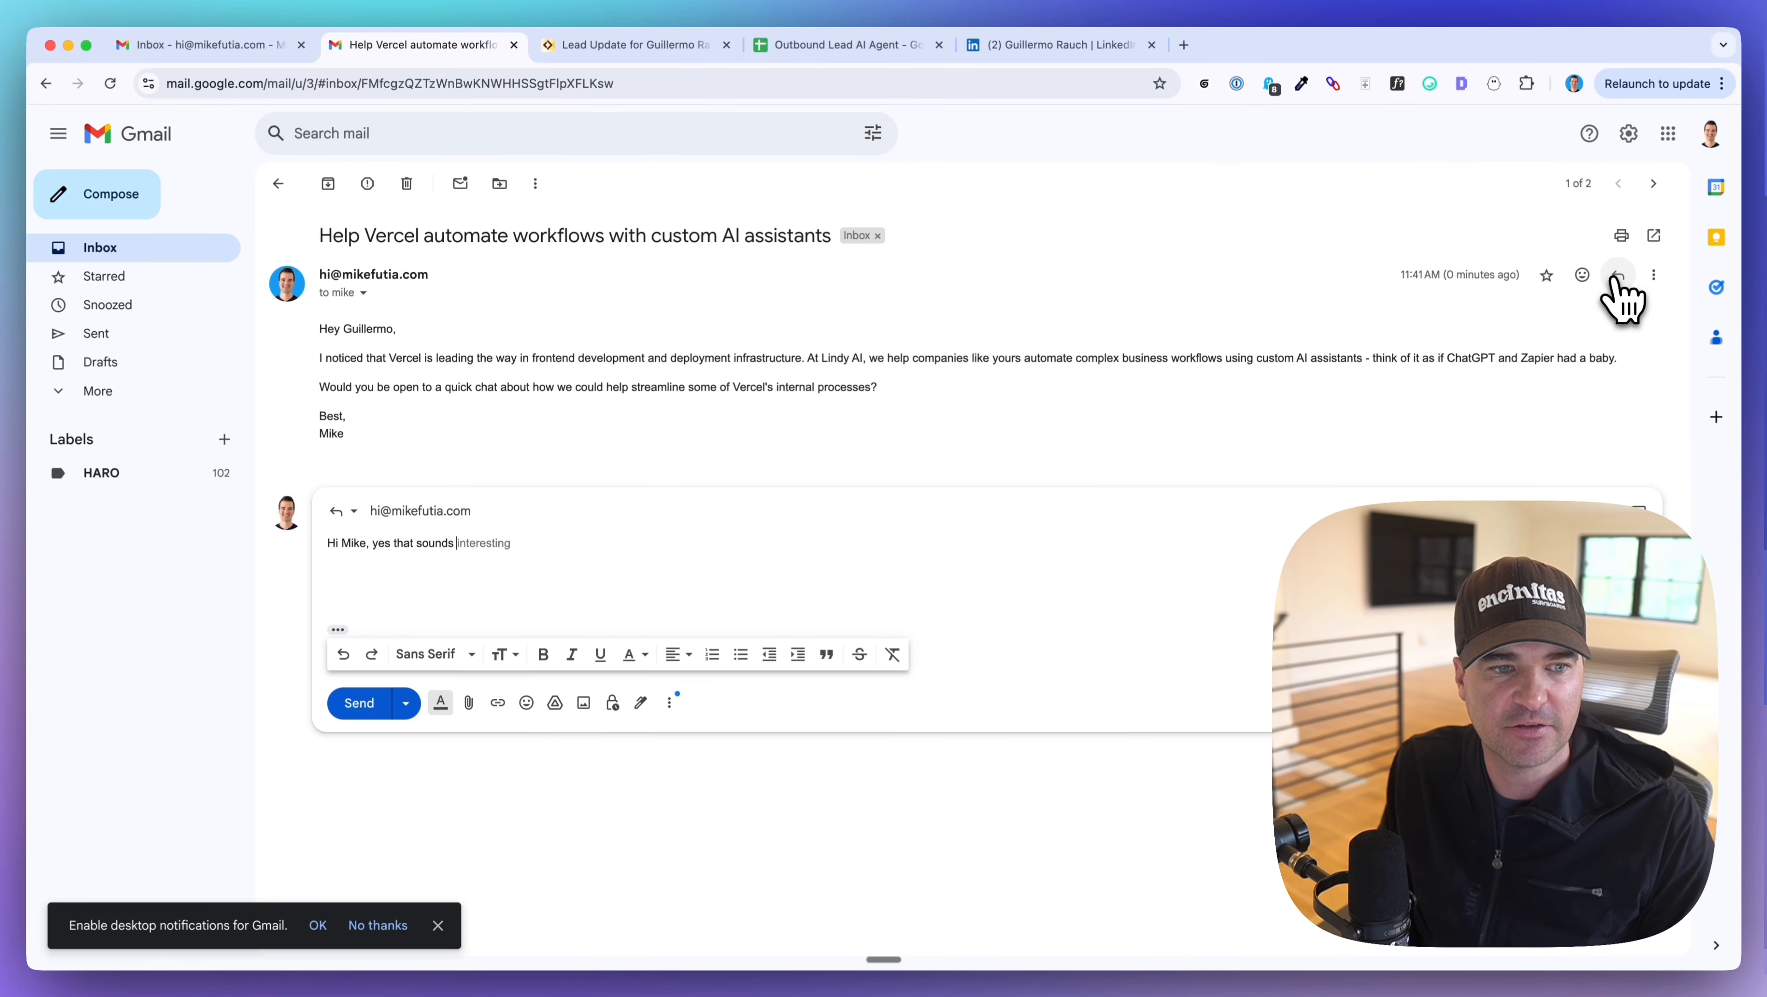
pyautogui.write("good, let's set up a time to")
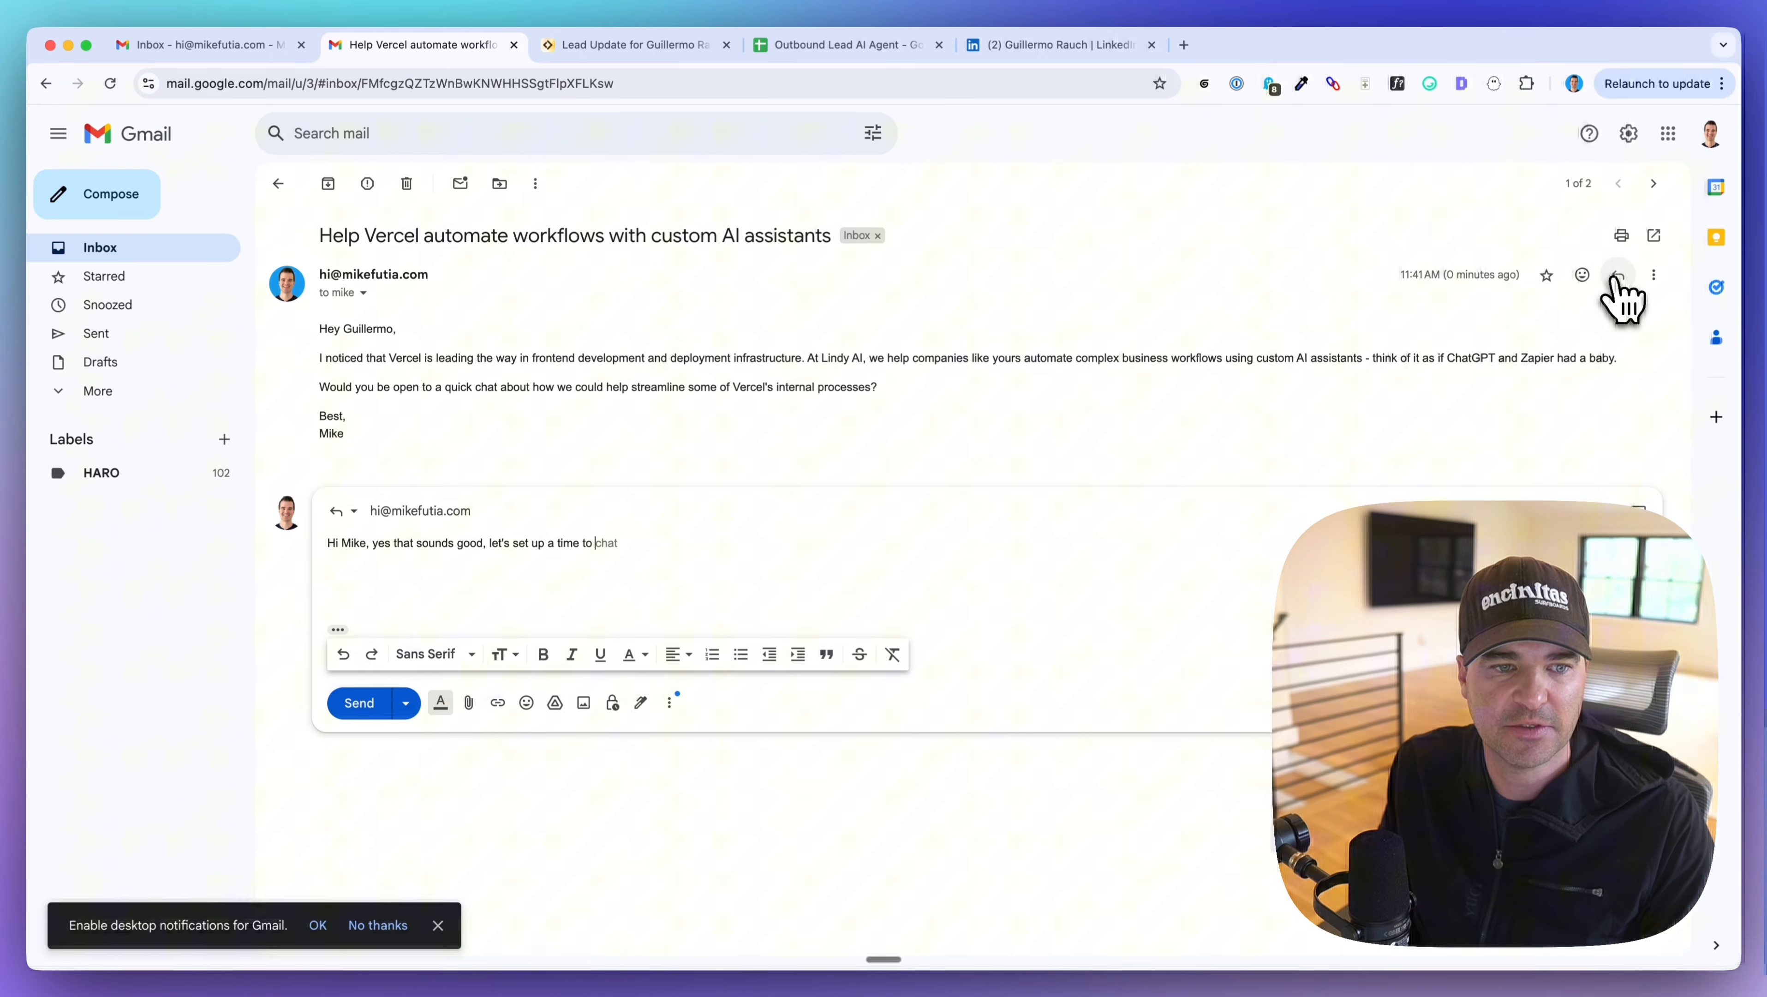
# - Review the agent's task progress in Lindy and read its lead notification in Slack's lindy-demo channel
pyautogui.click(618, 46)
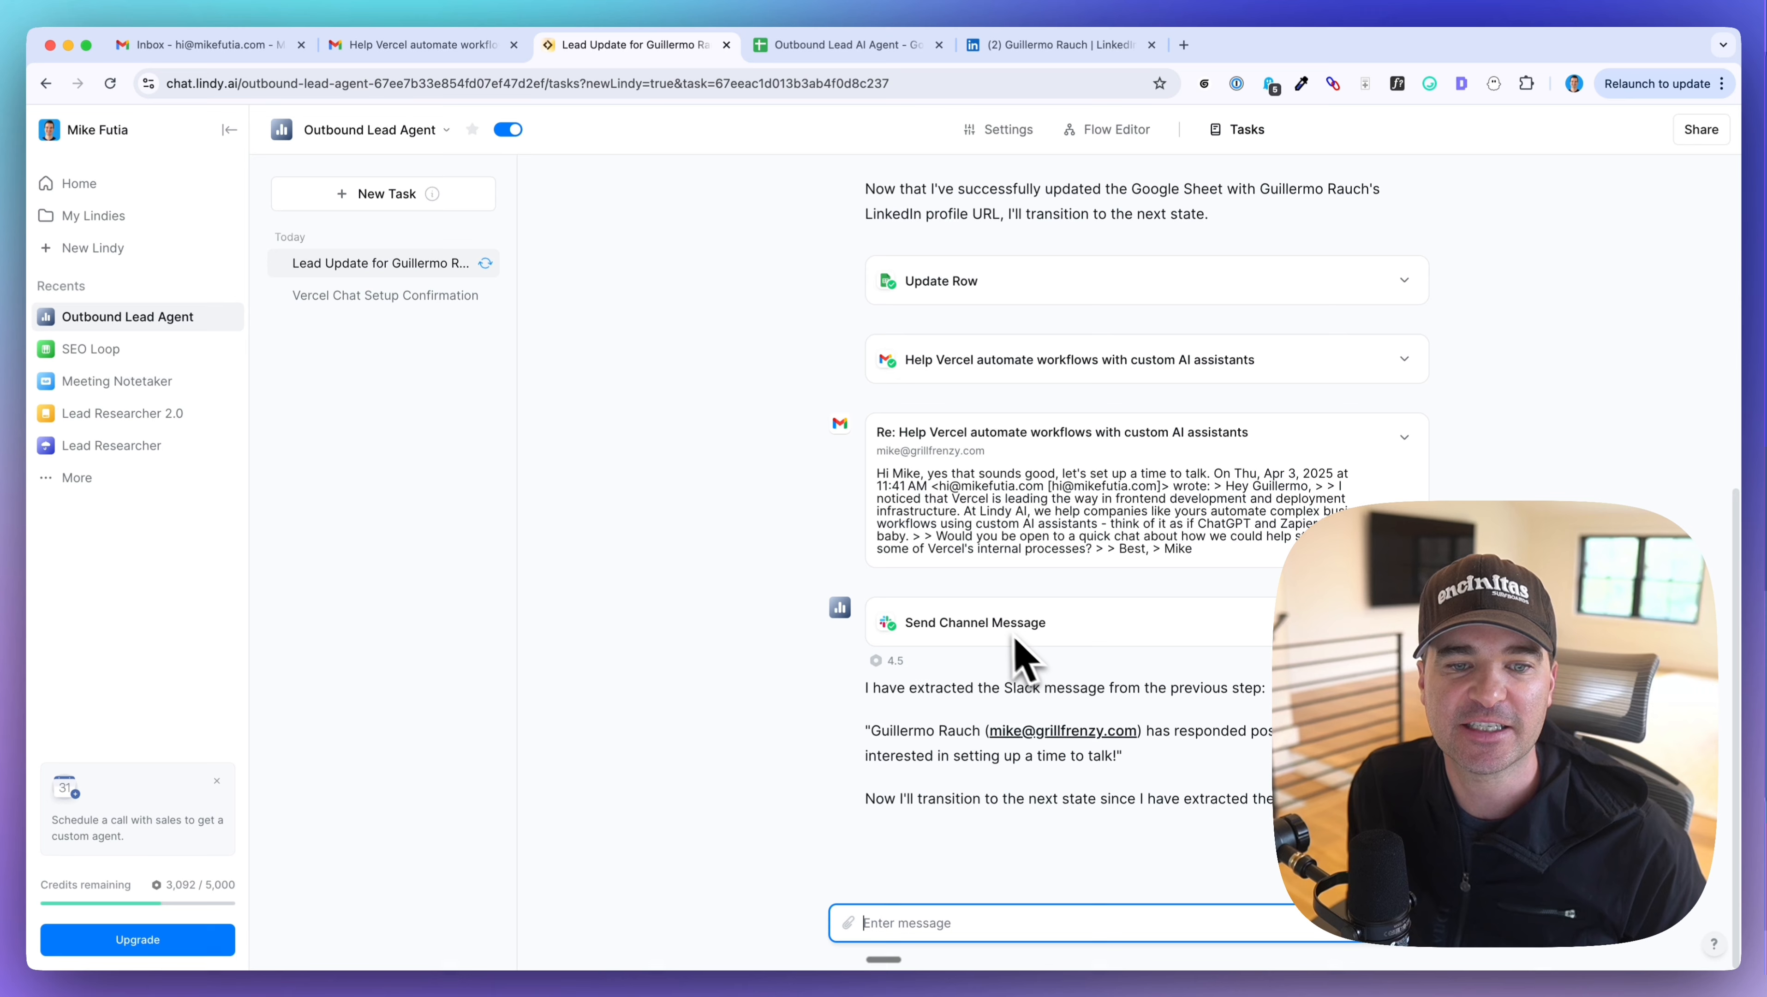
pyautogui.moveTo(612, 985)
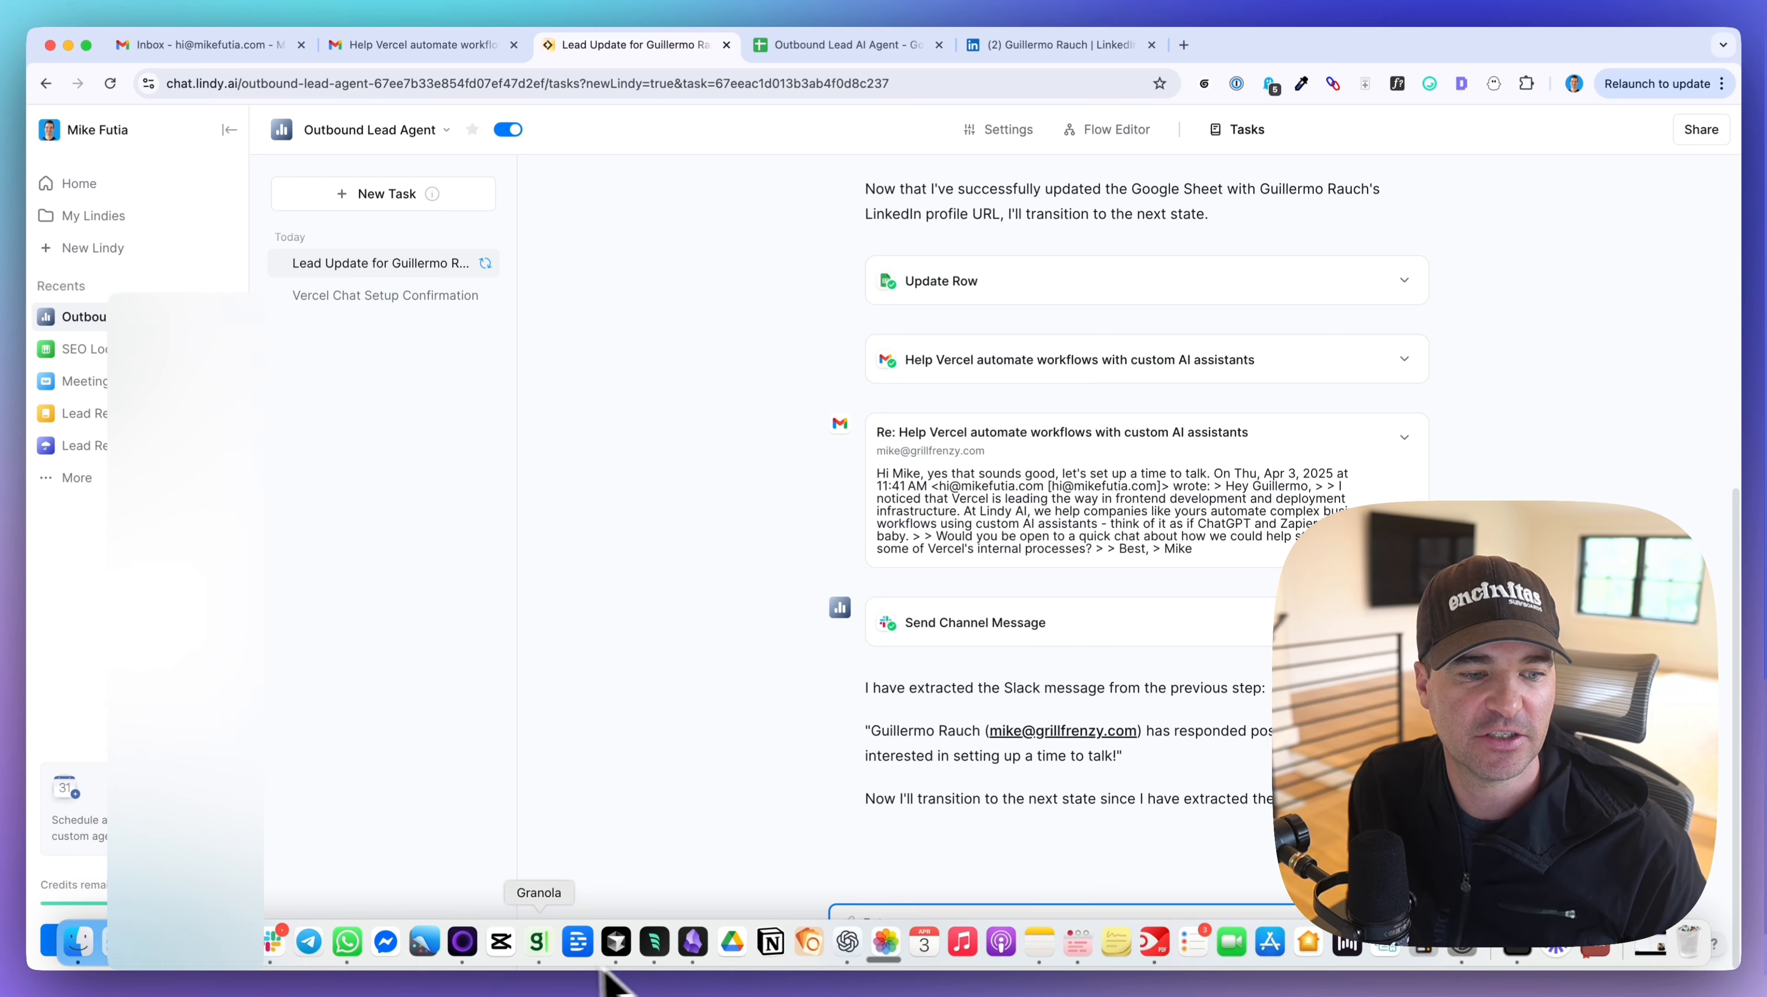
pyautogui.click(275, 955)
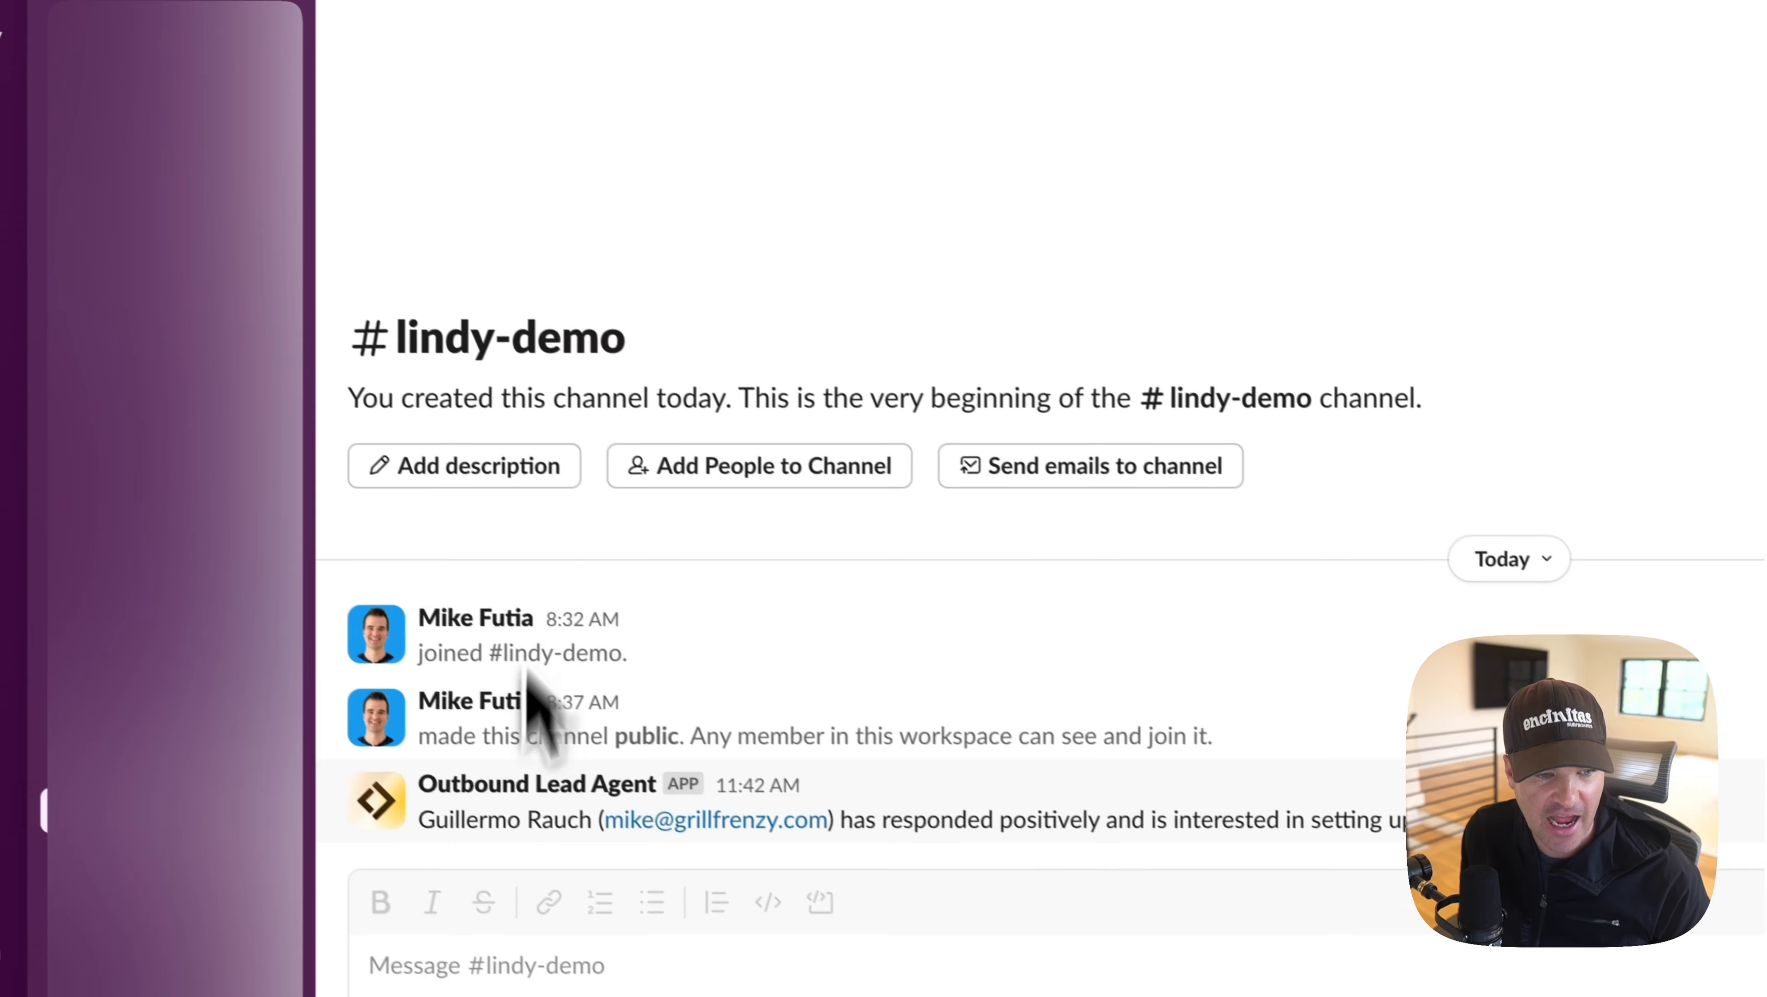
pyautogui.moveTo(442, 828); pyautogui.dragTo(1277, 830)
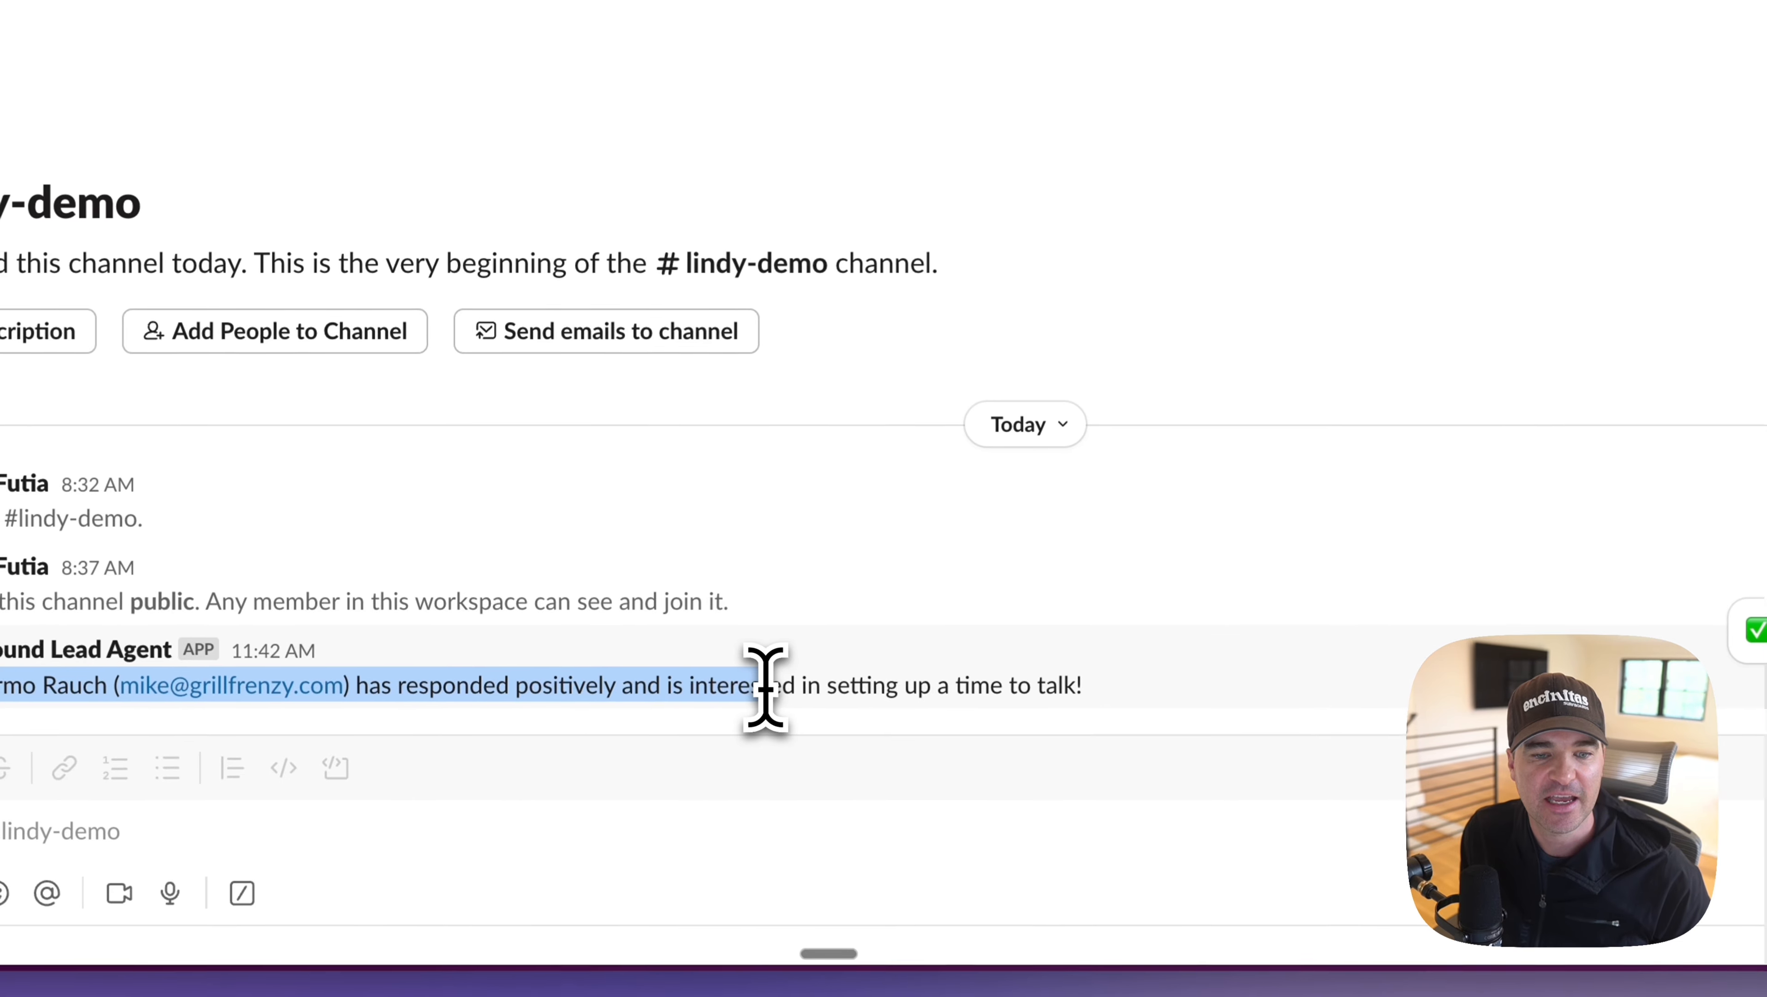
pyautogui.moveTo(765, 688); pyautogui.dragTo(773, 679)
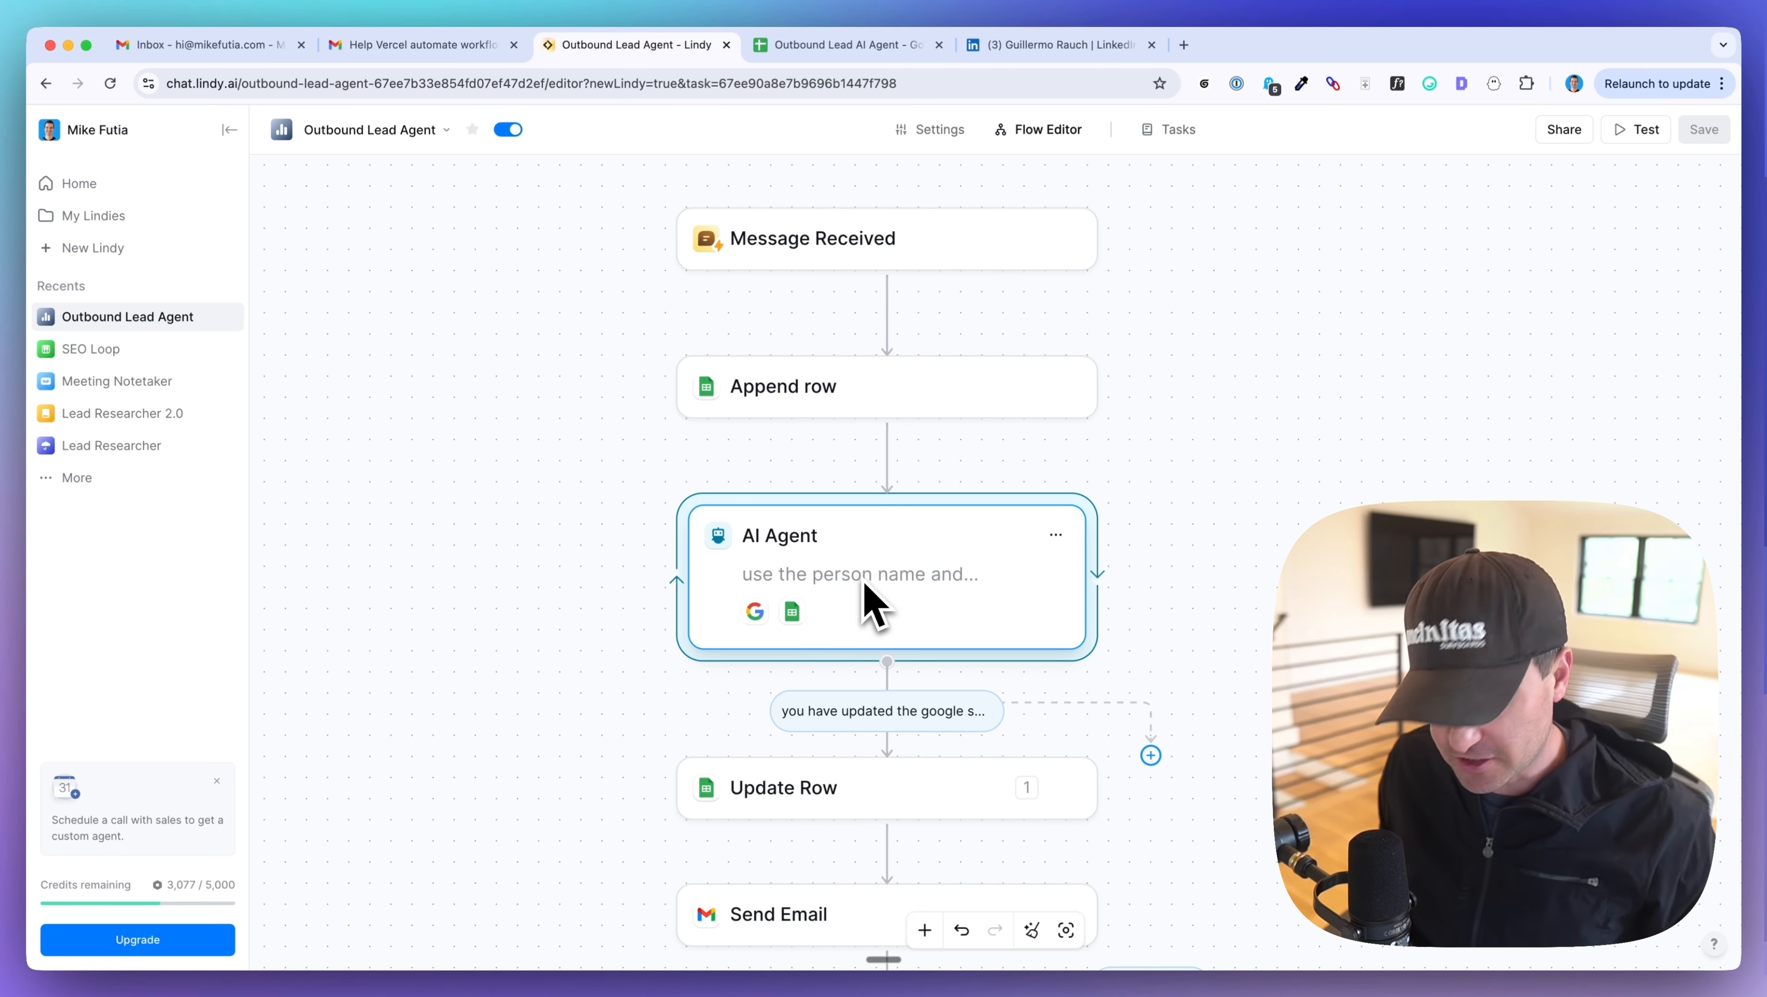
# - Look over the Outbound Lead Agent's flow and open the settings of its Message Received trigger
pyautogui.scroll(-3, 492, 482)
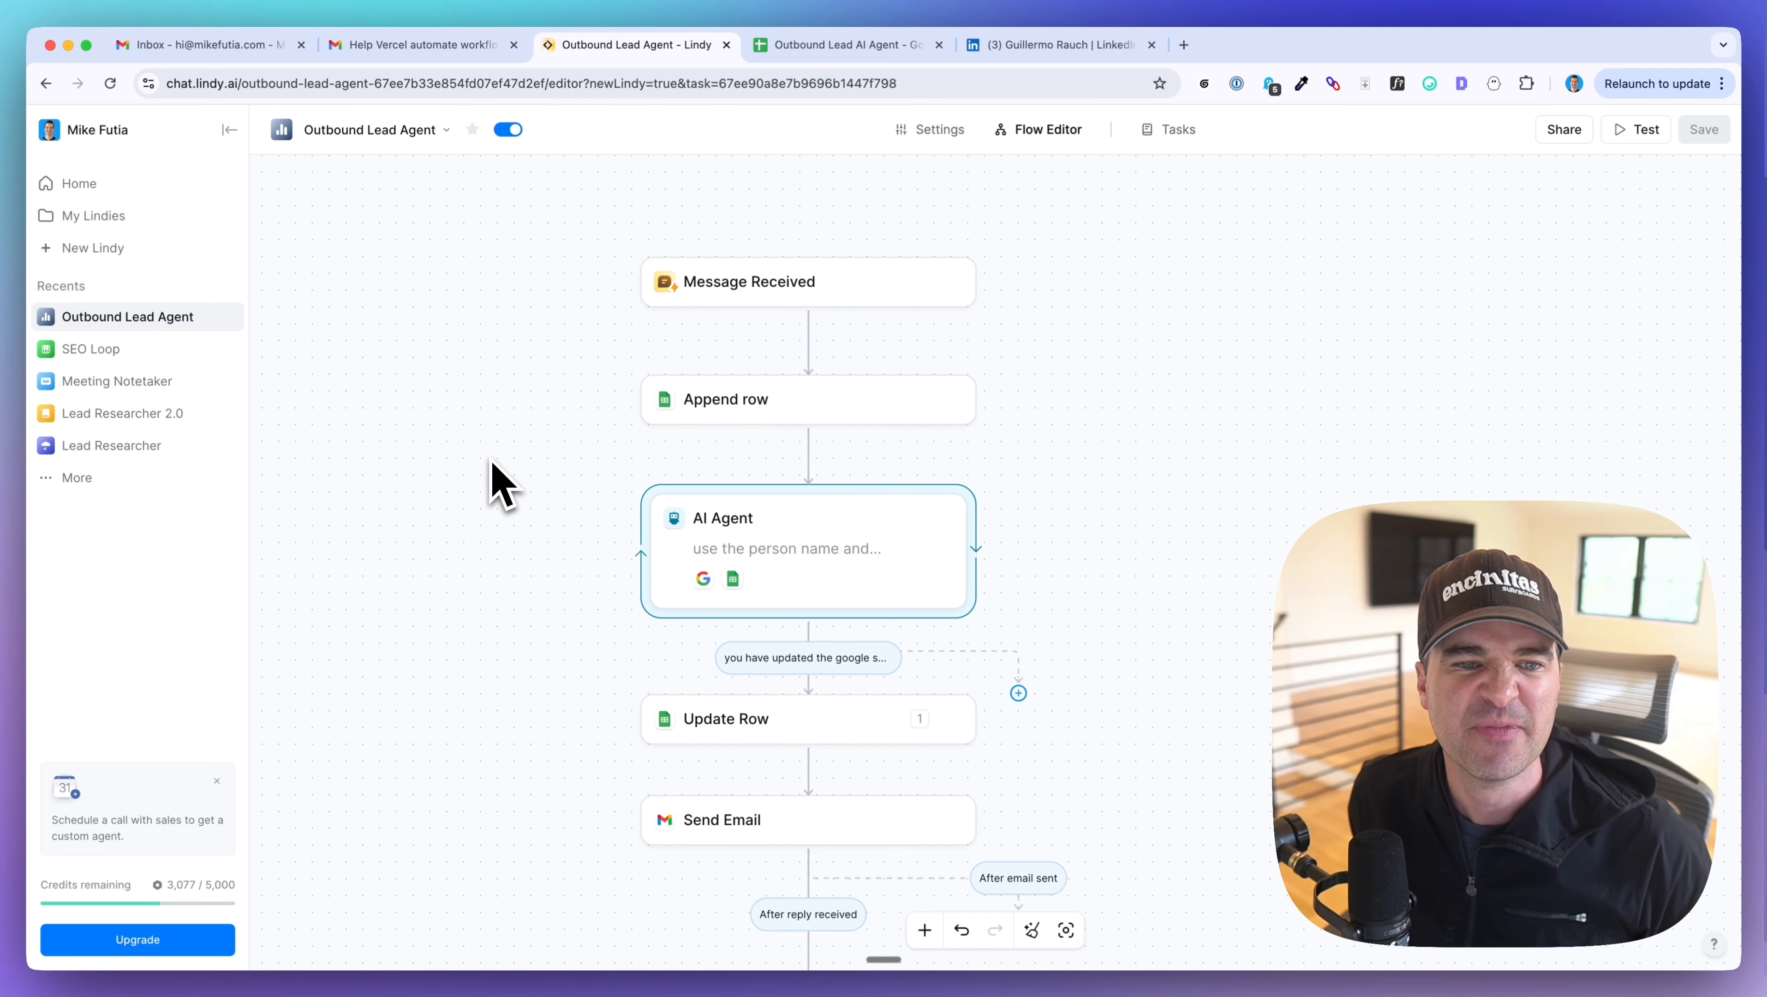
pyautogui.hscroll(-1, 492, 460)
pyautogui.hscroll(-1, 587, 423)
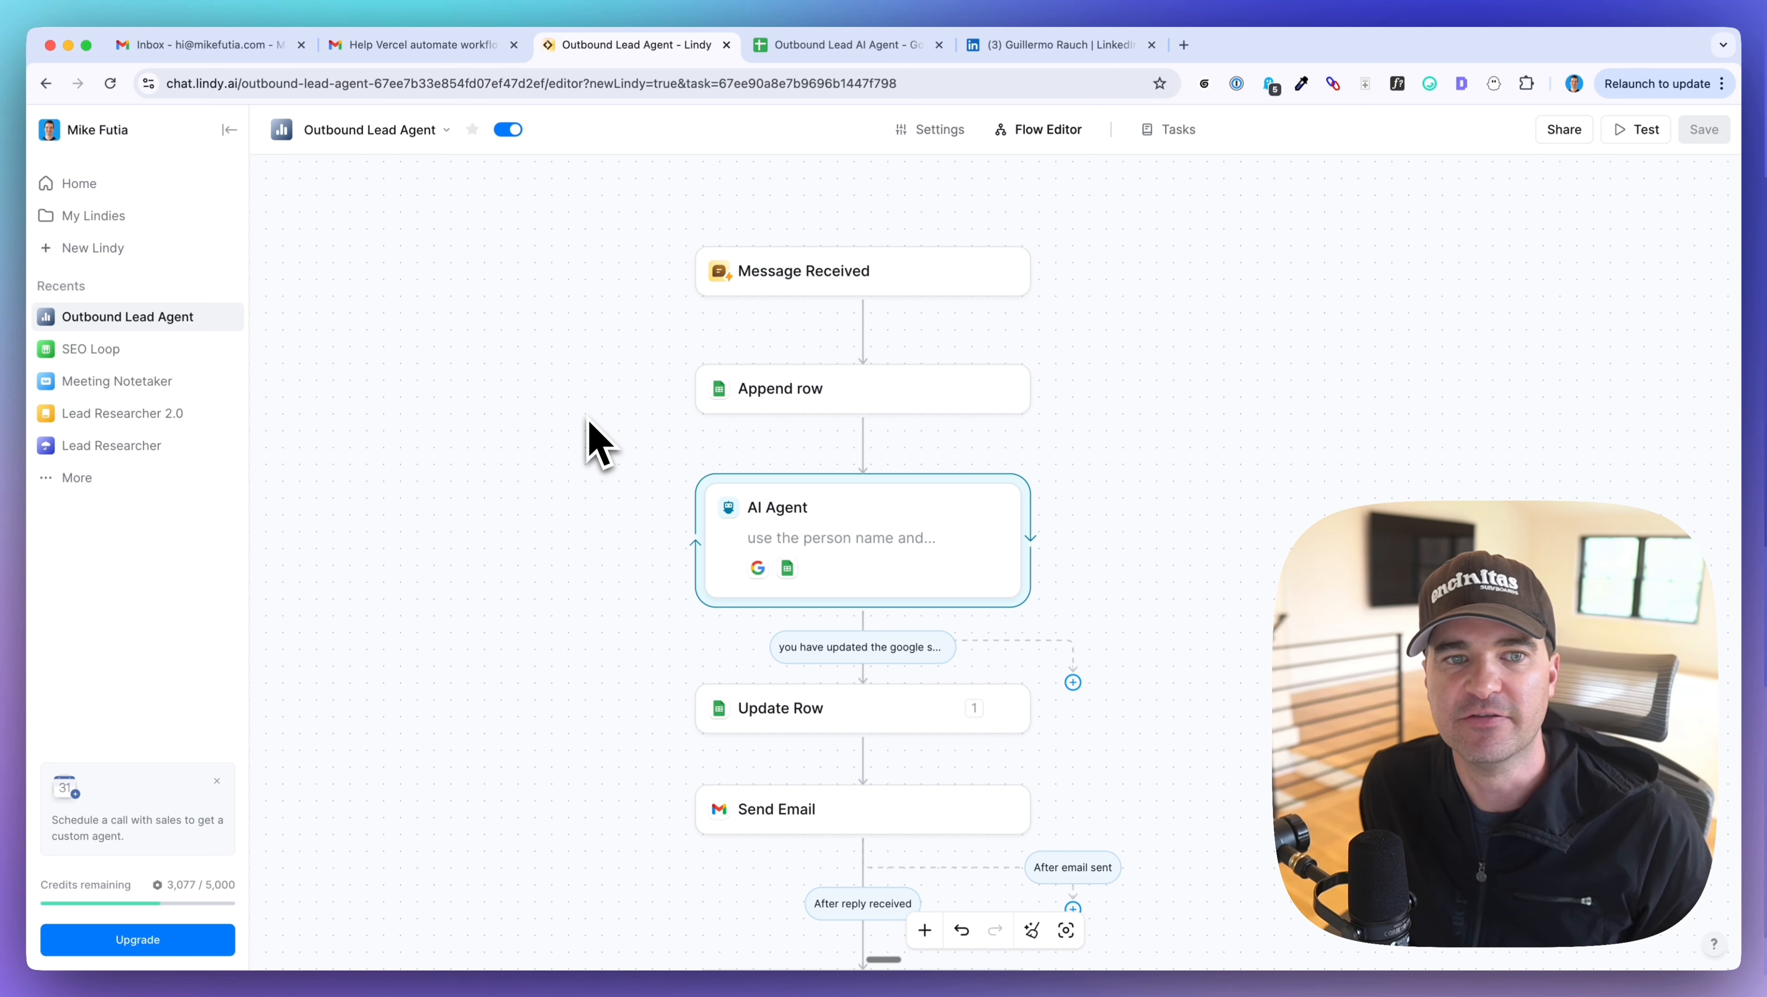
pyautogui.scroll(2, 590, 422)
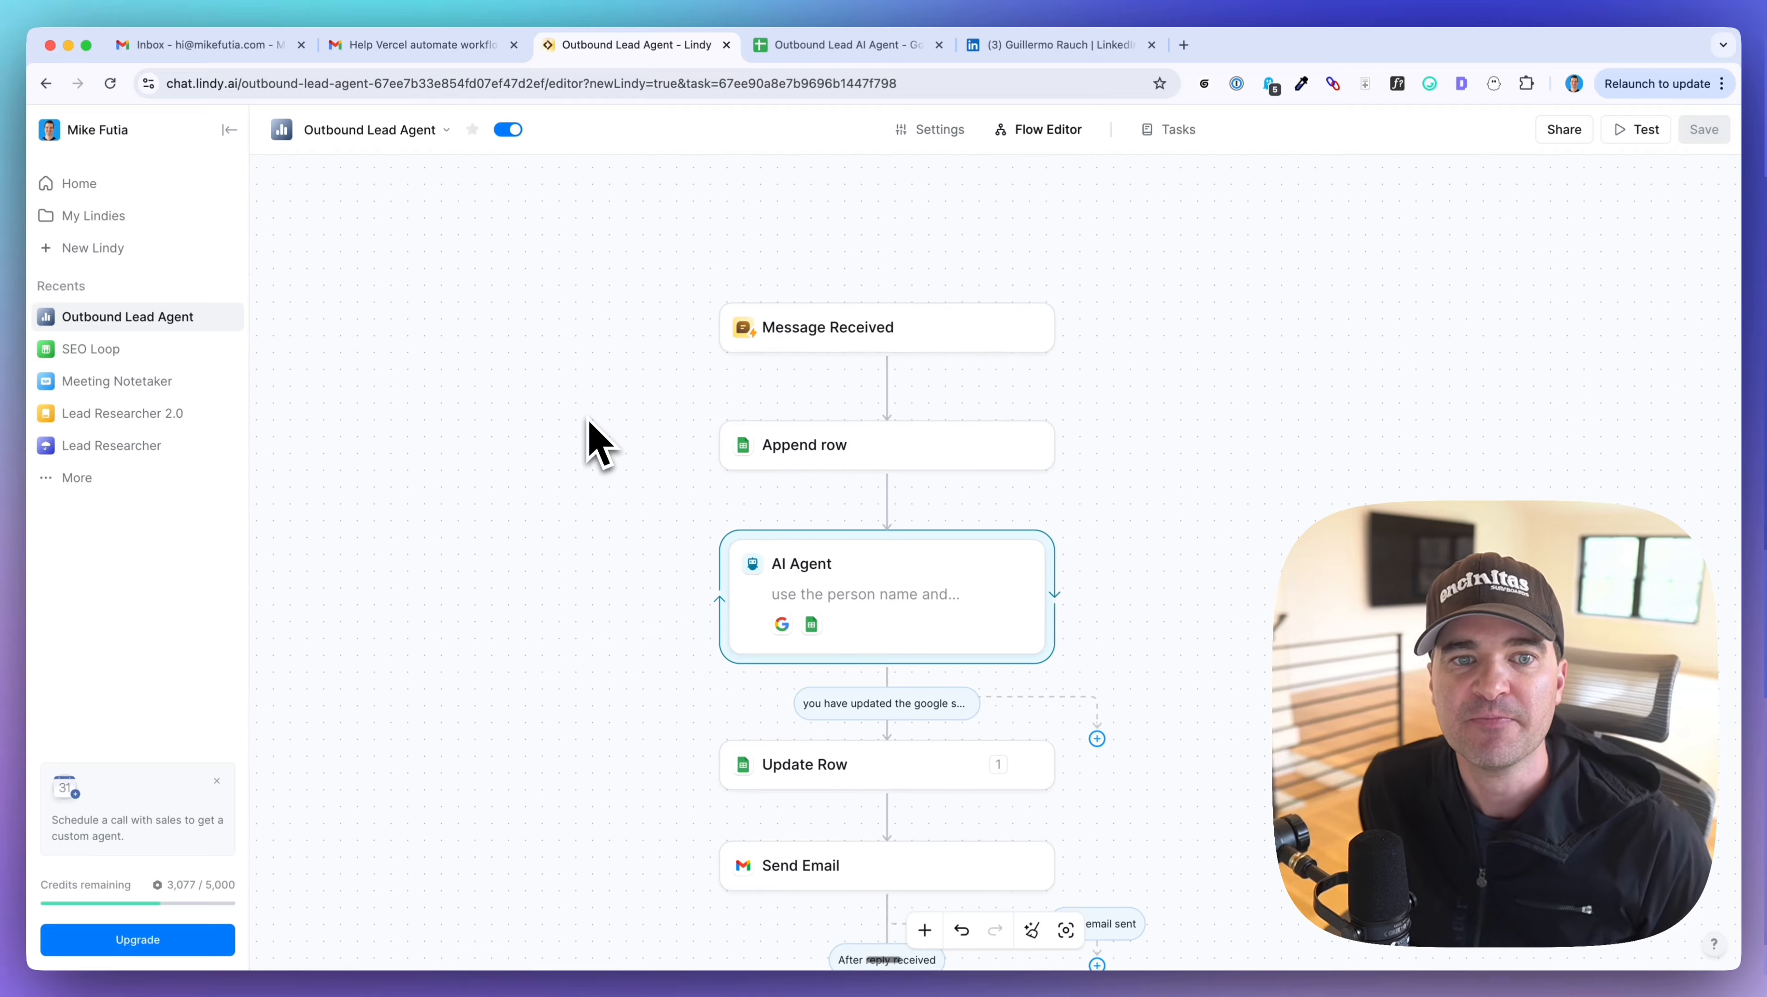
pyautogui.click(817, 335)
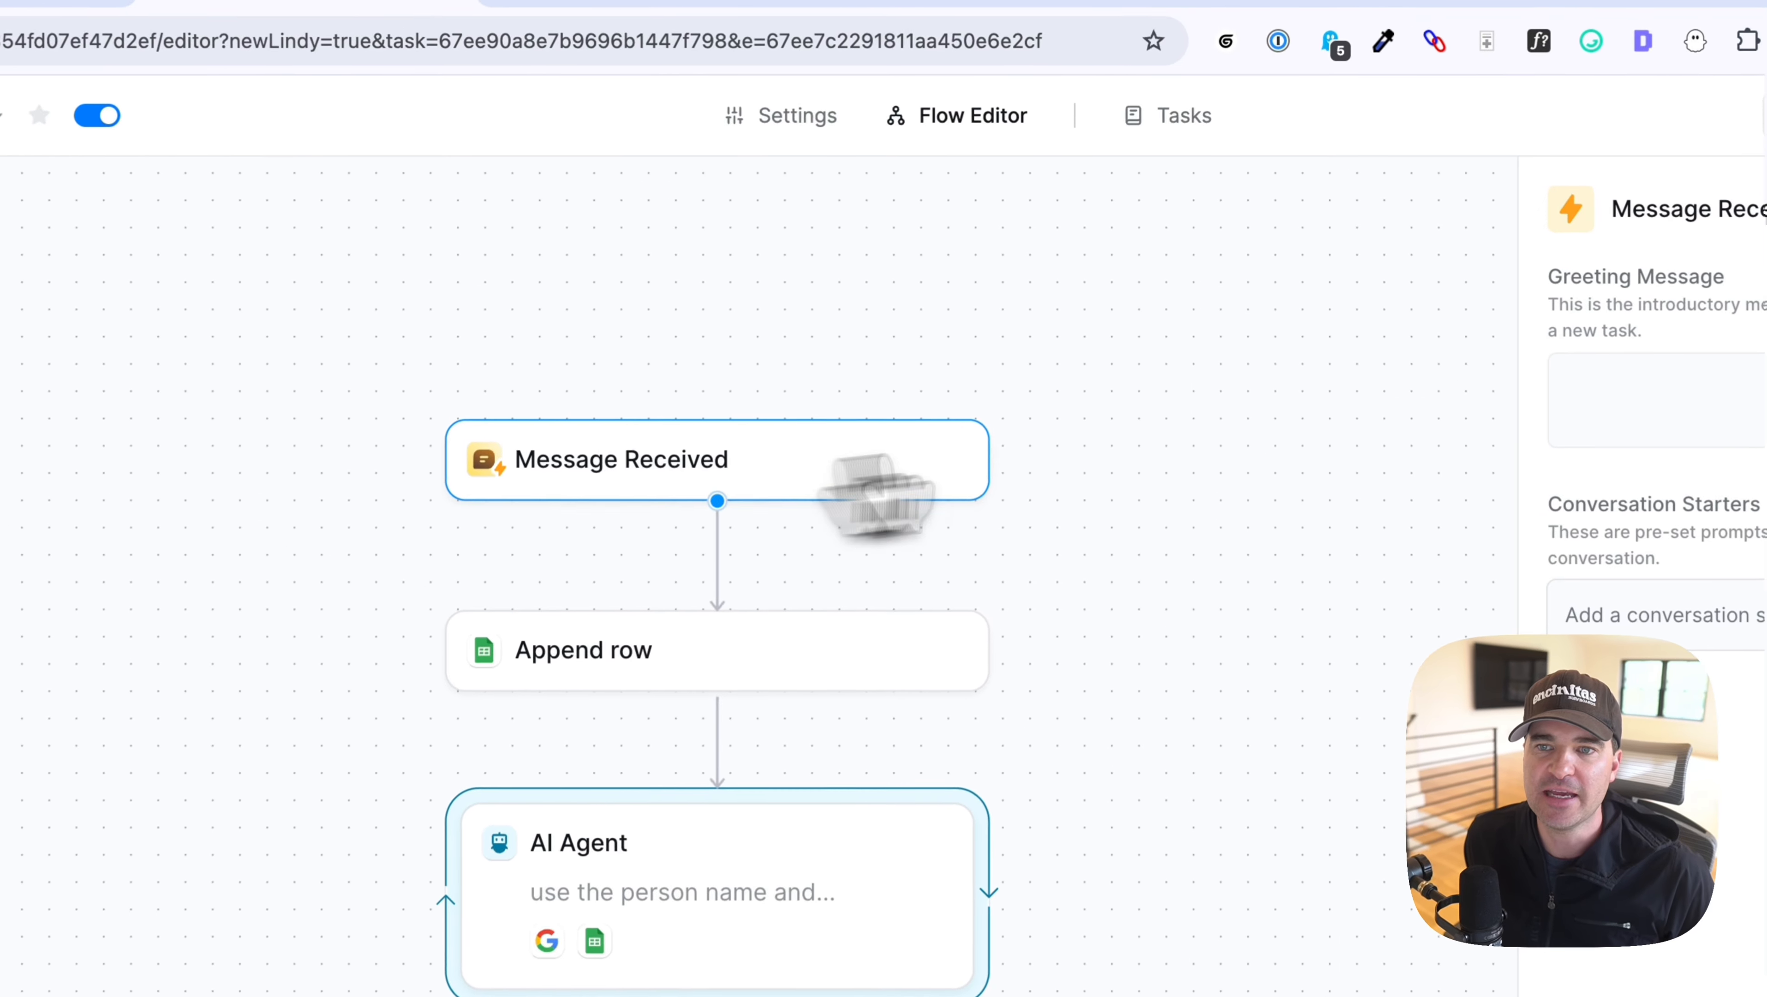
# - Open the Vercel Meeting Setup task and examine the new lead message that started it
pyautogui.click(1166, 136)
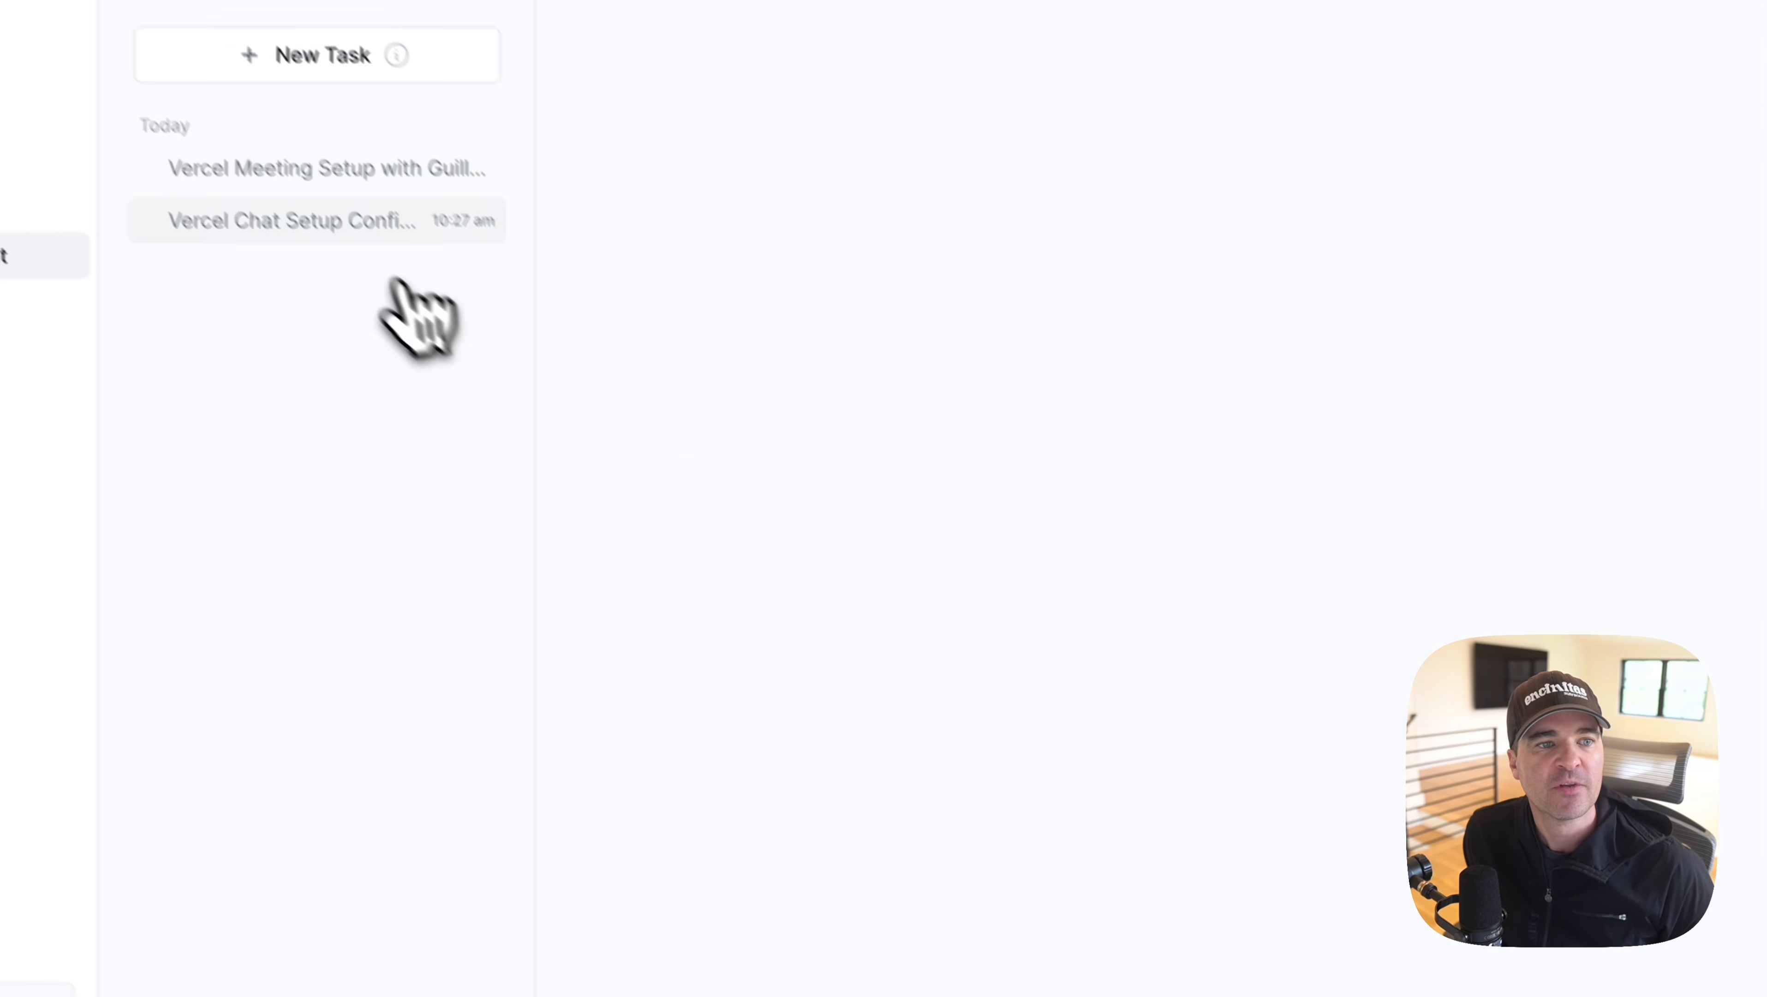
pyautogui.click(349, 172)
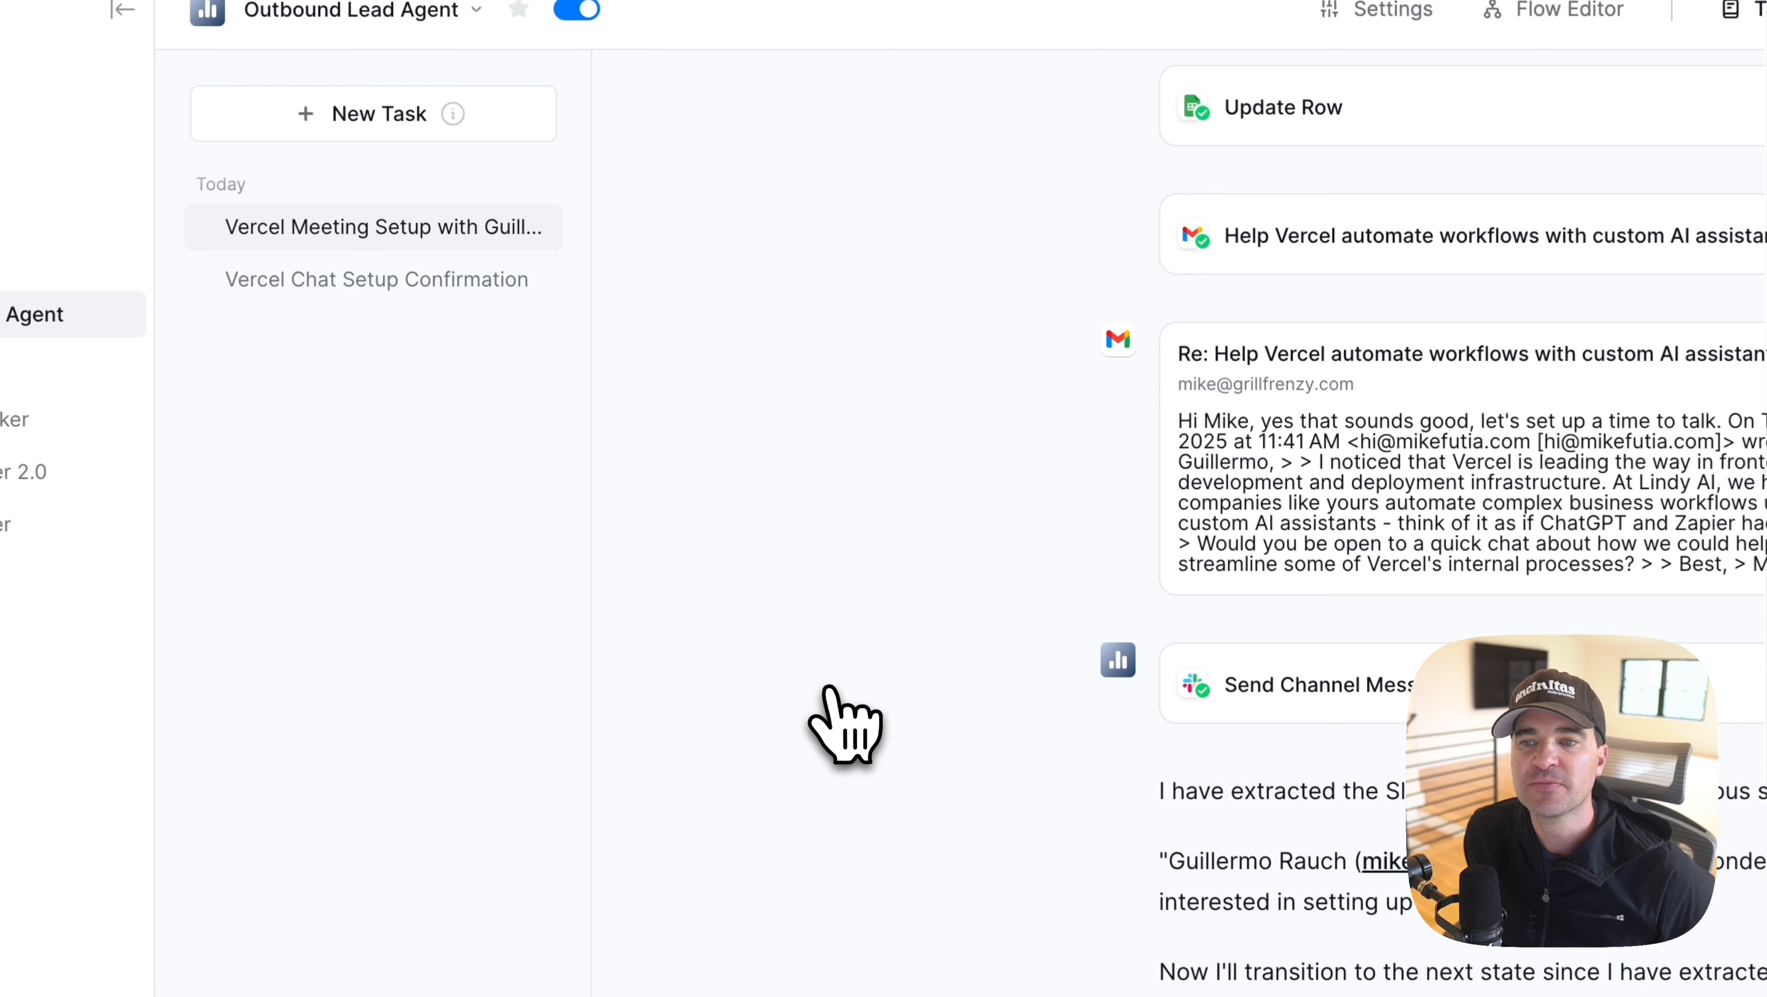
pyautogui.scroll(10, 829, 691)
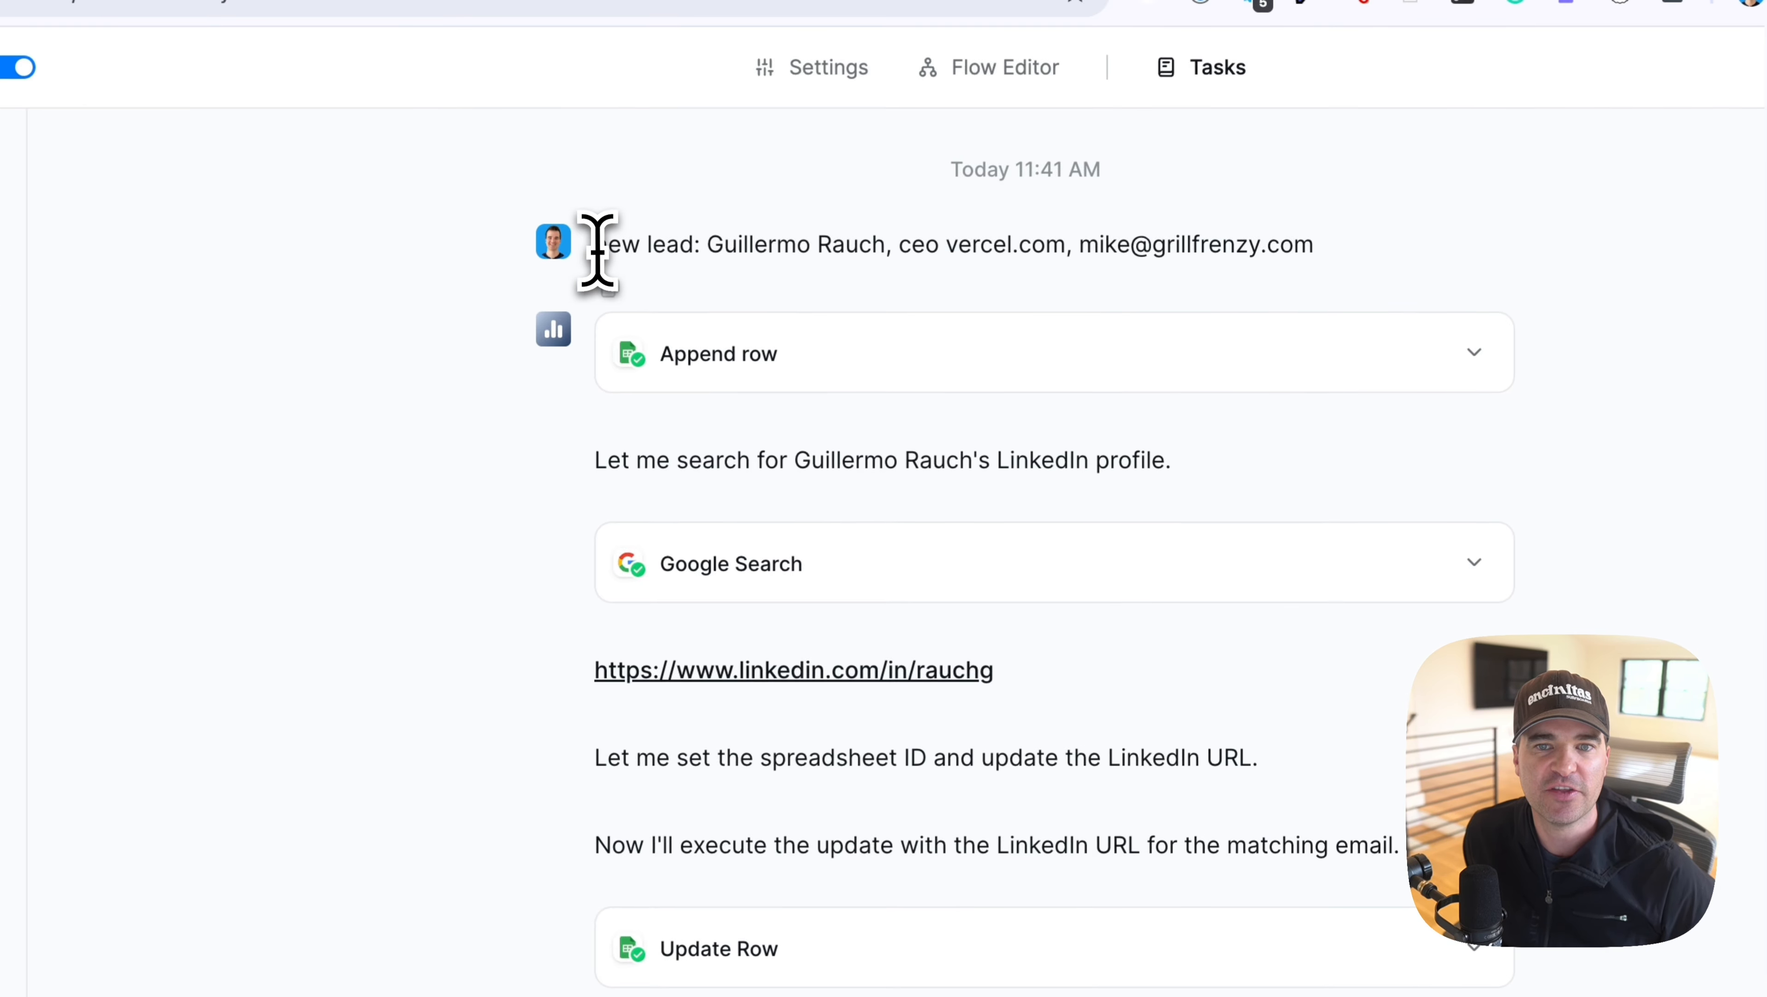
pyautogui.moveTo(598, 251); pyautogui.dragTo(1341, 296)
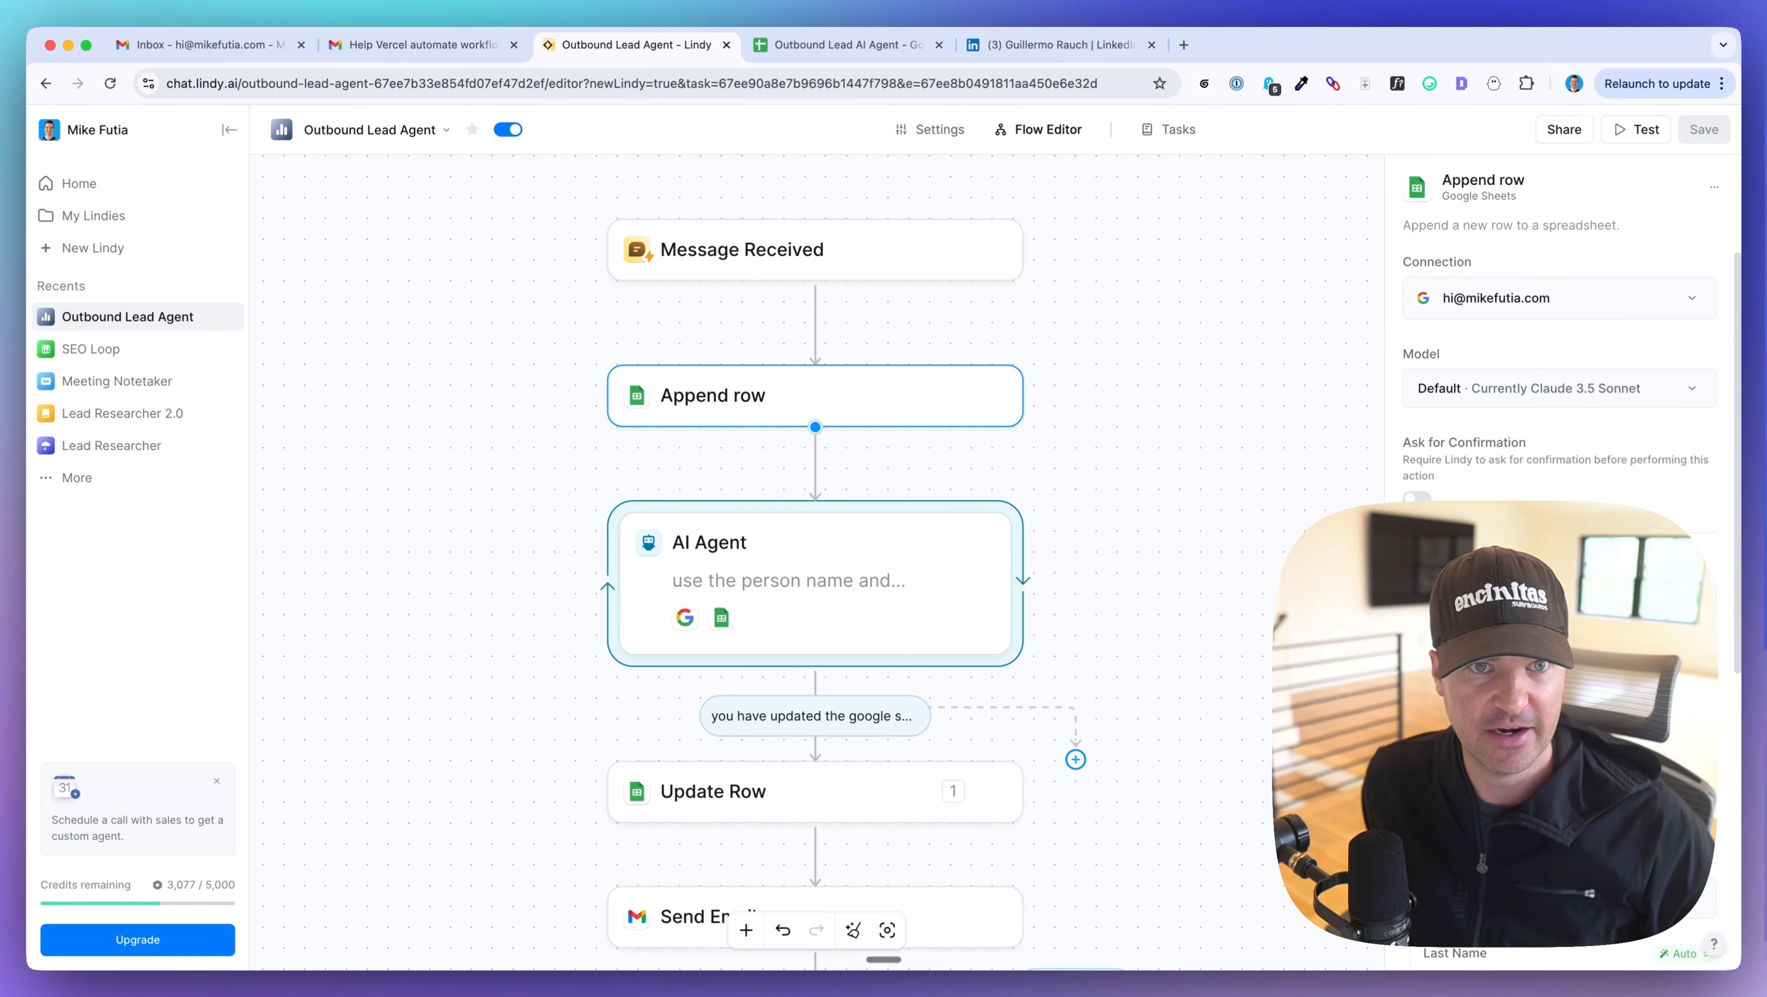
# - Examine the lead columns and appended row in the Outbound Lead AI Agent spreadsheet, returning to the Lindy flow
pyautogui.click(911, 49)
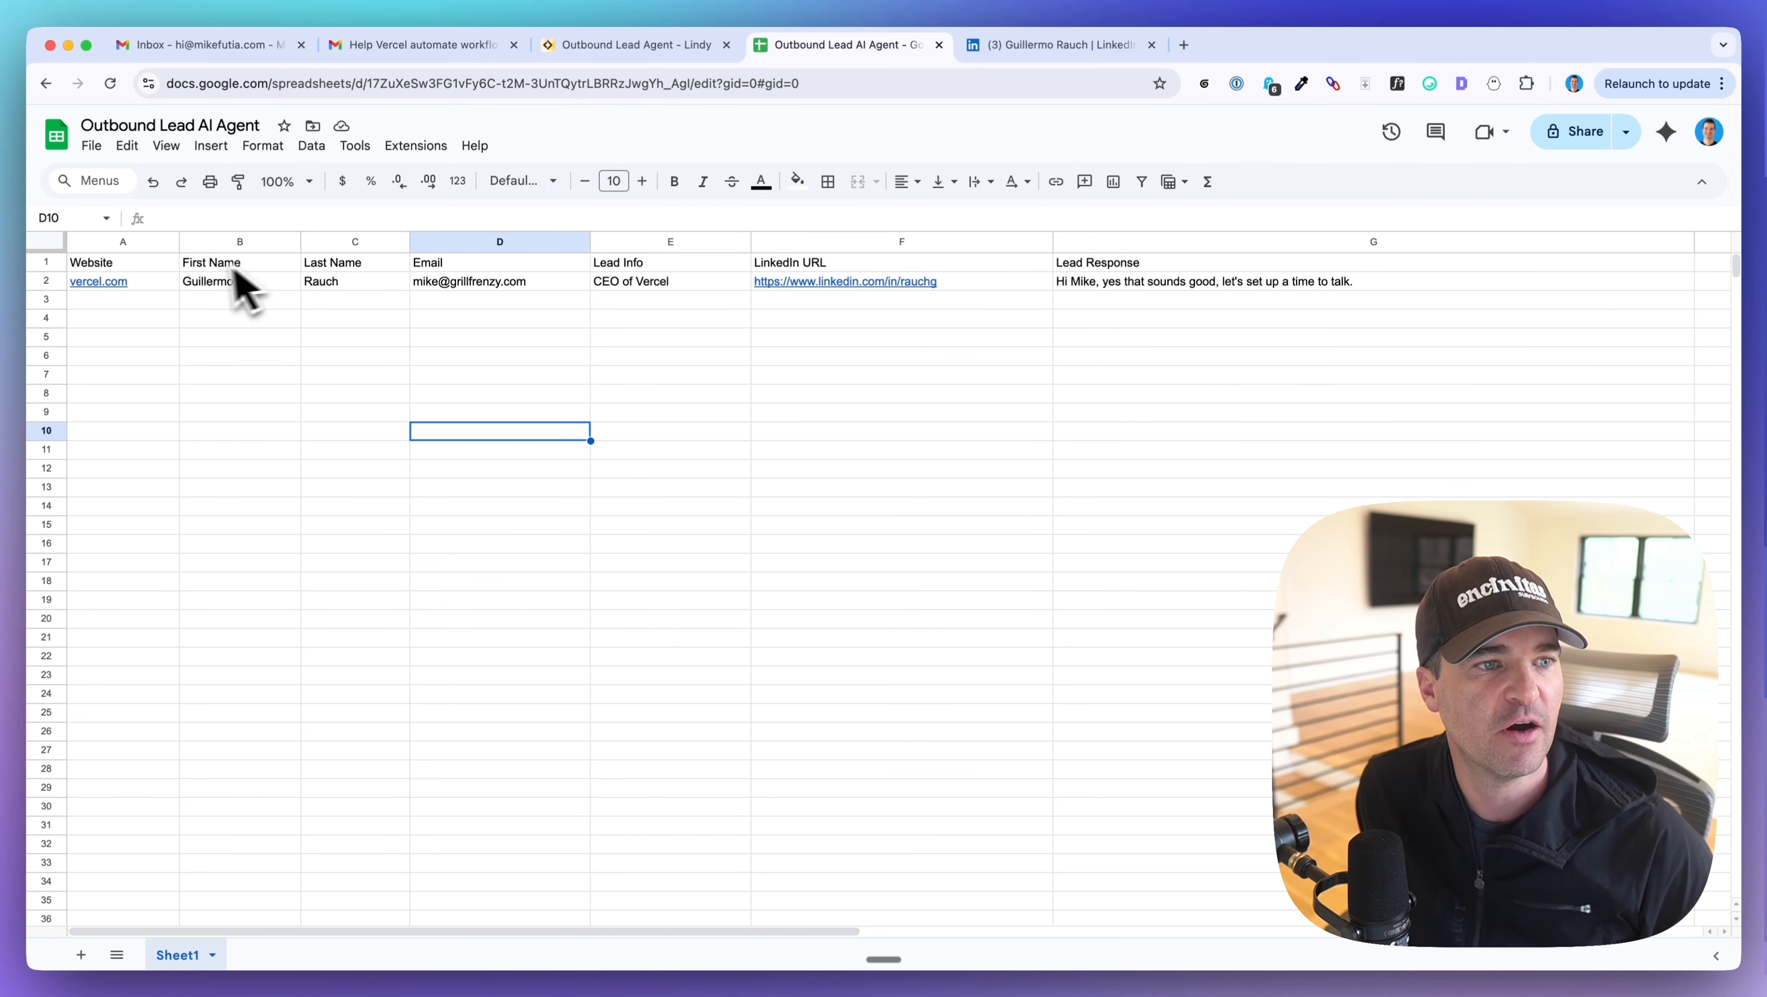
pyautogui.moveTo(148, 279)
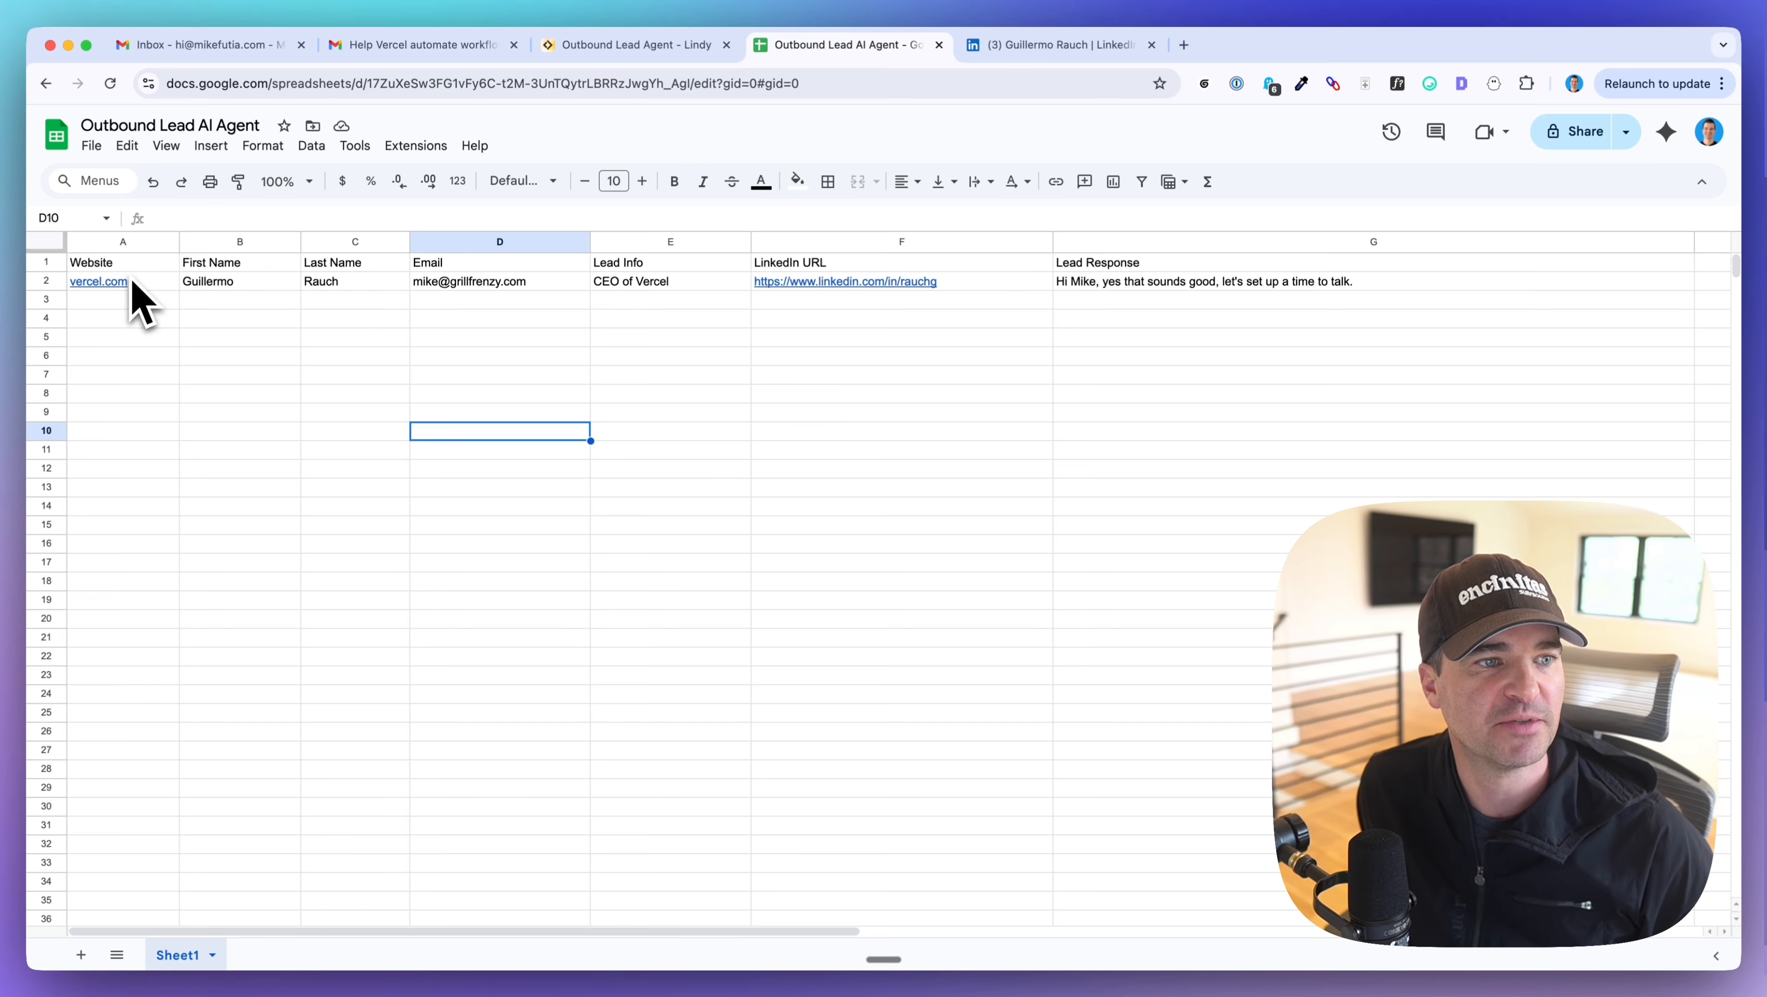
pyautogui.click(631, 44)
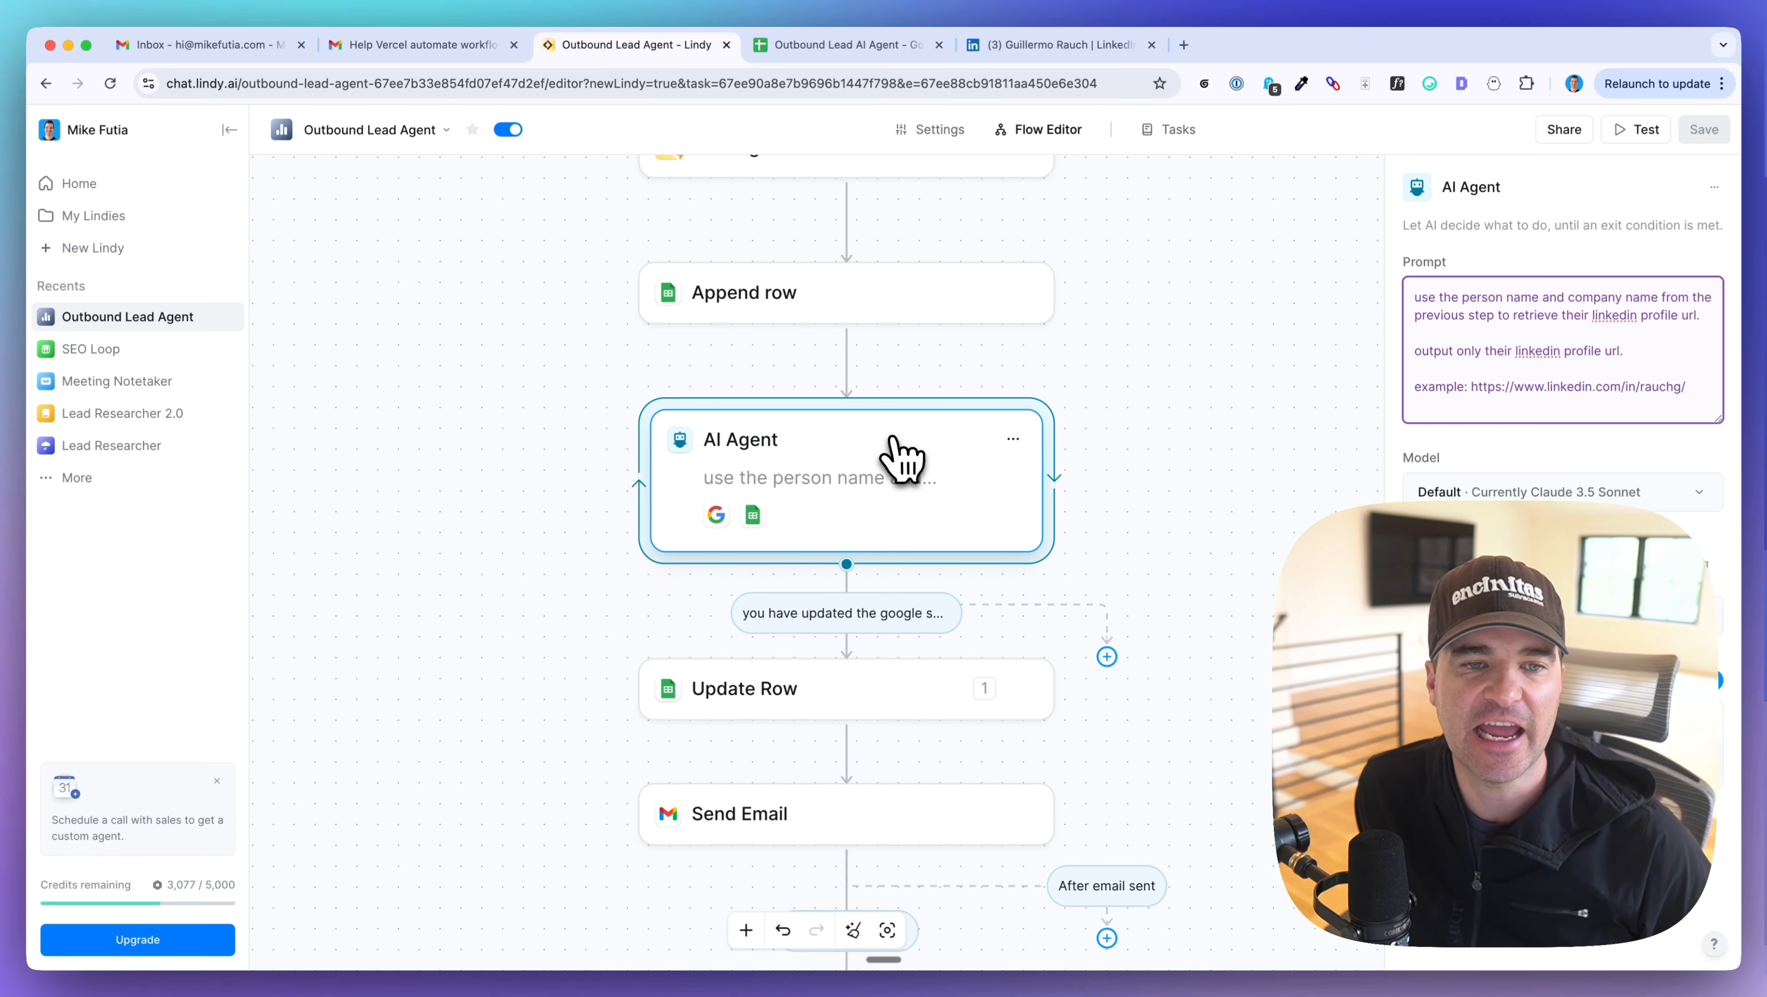
# - Examine the AI Agent's prompt, highlighting the instruction to retrieve the LinkedIn profile URL from the person and company name
pyautogui.scroll(-1, 893, 441)
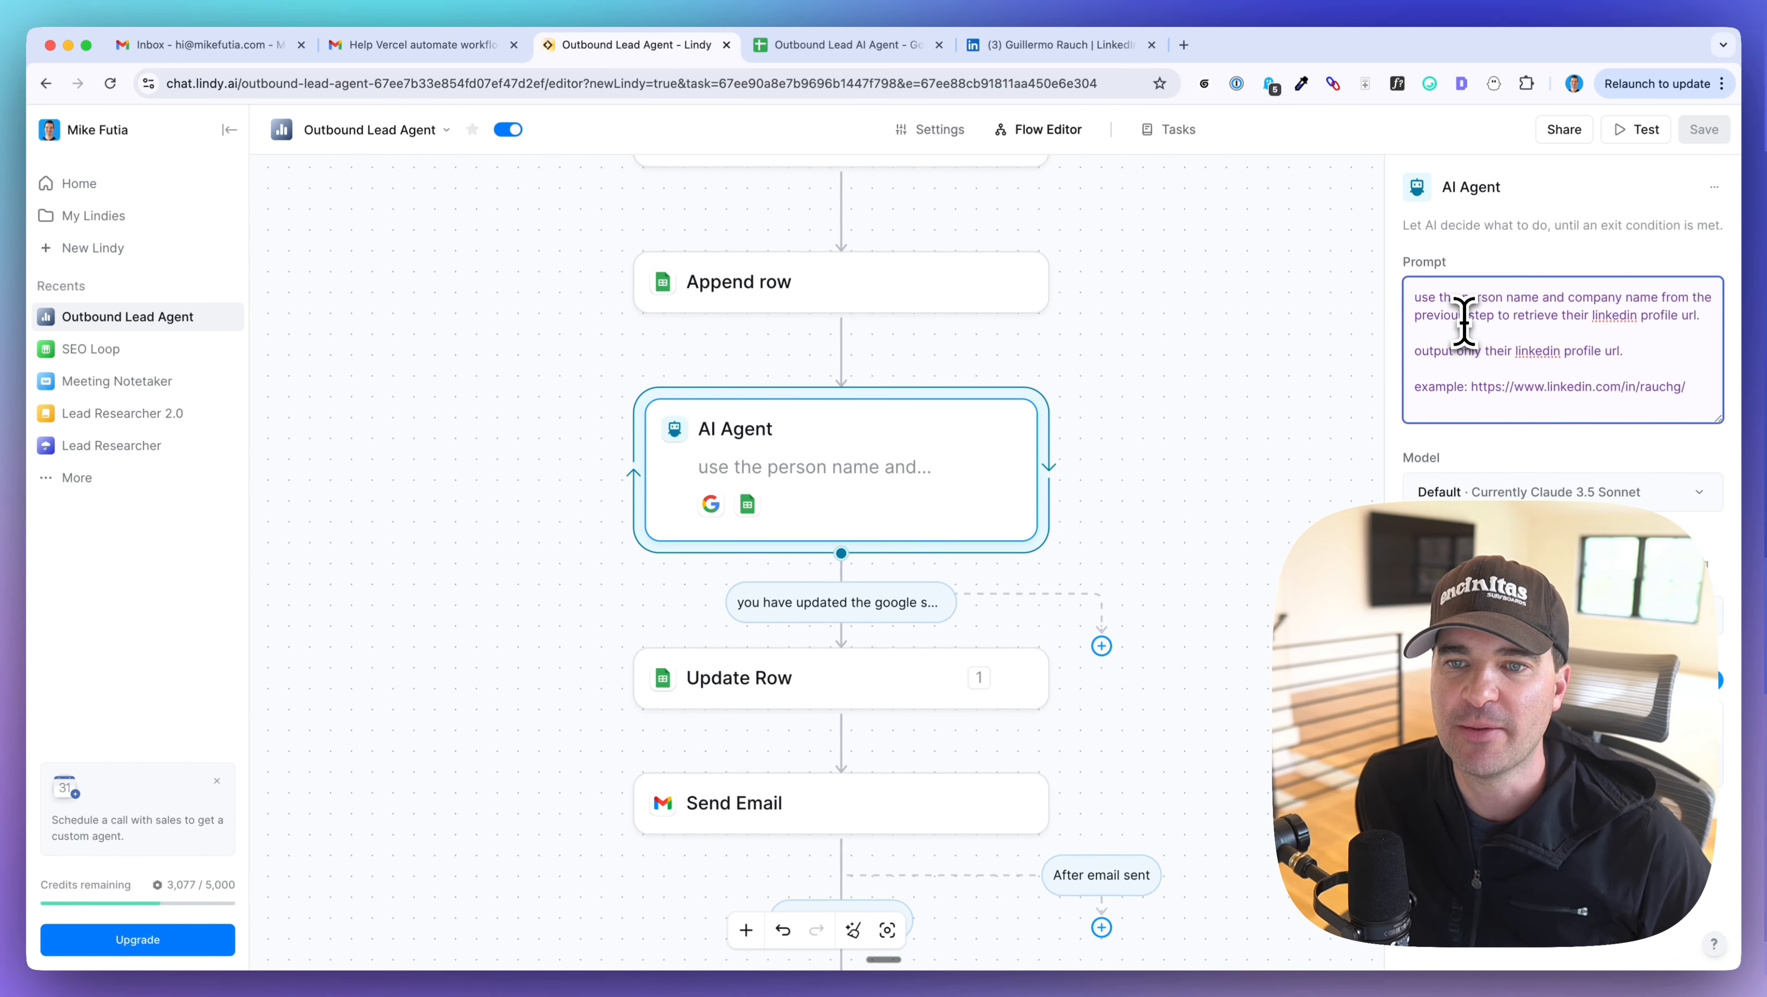
pyautogui.moveTo(1414, 297); pyautogui.dragTo(1558, 298)
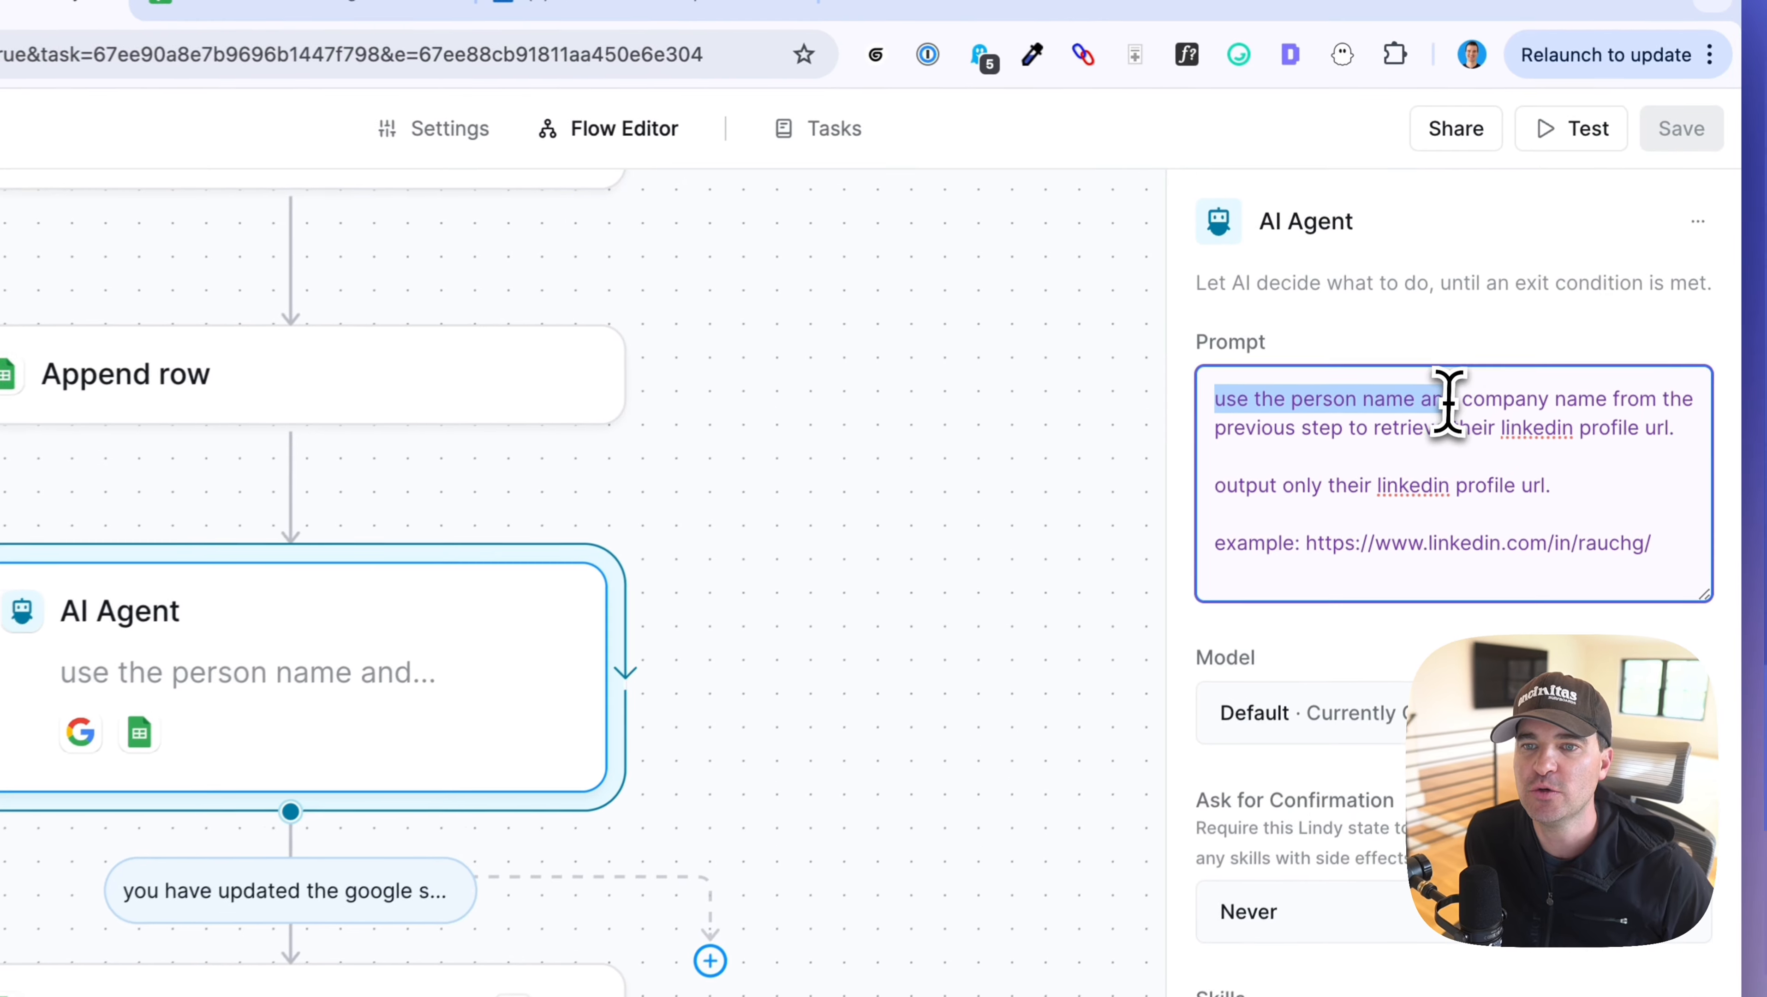
pyautogui.moveTo(1449, 401); pyautogui.dragTo(1566, 422)
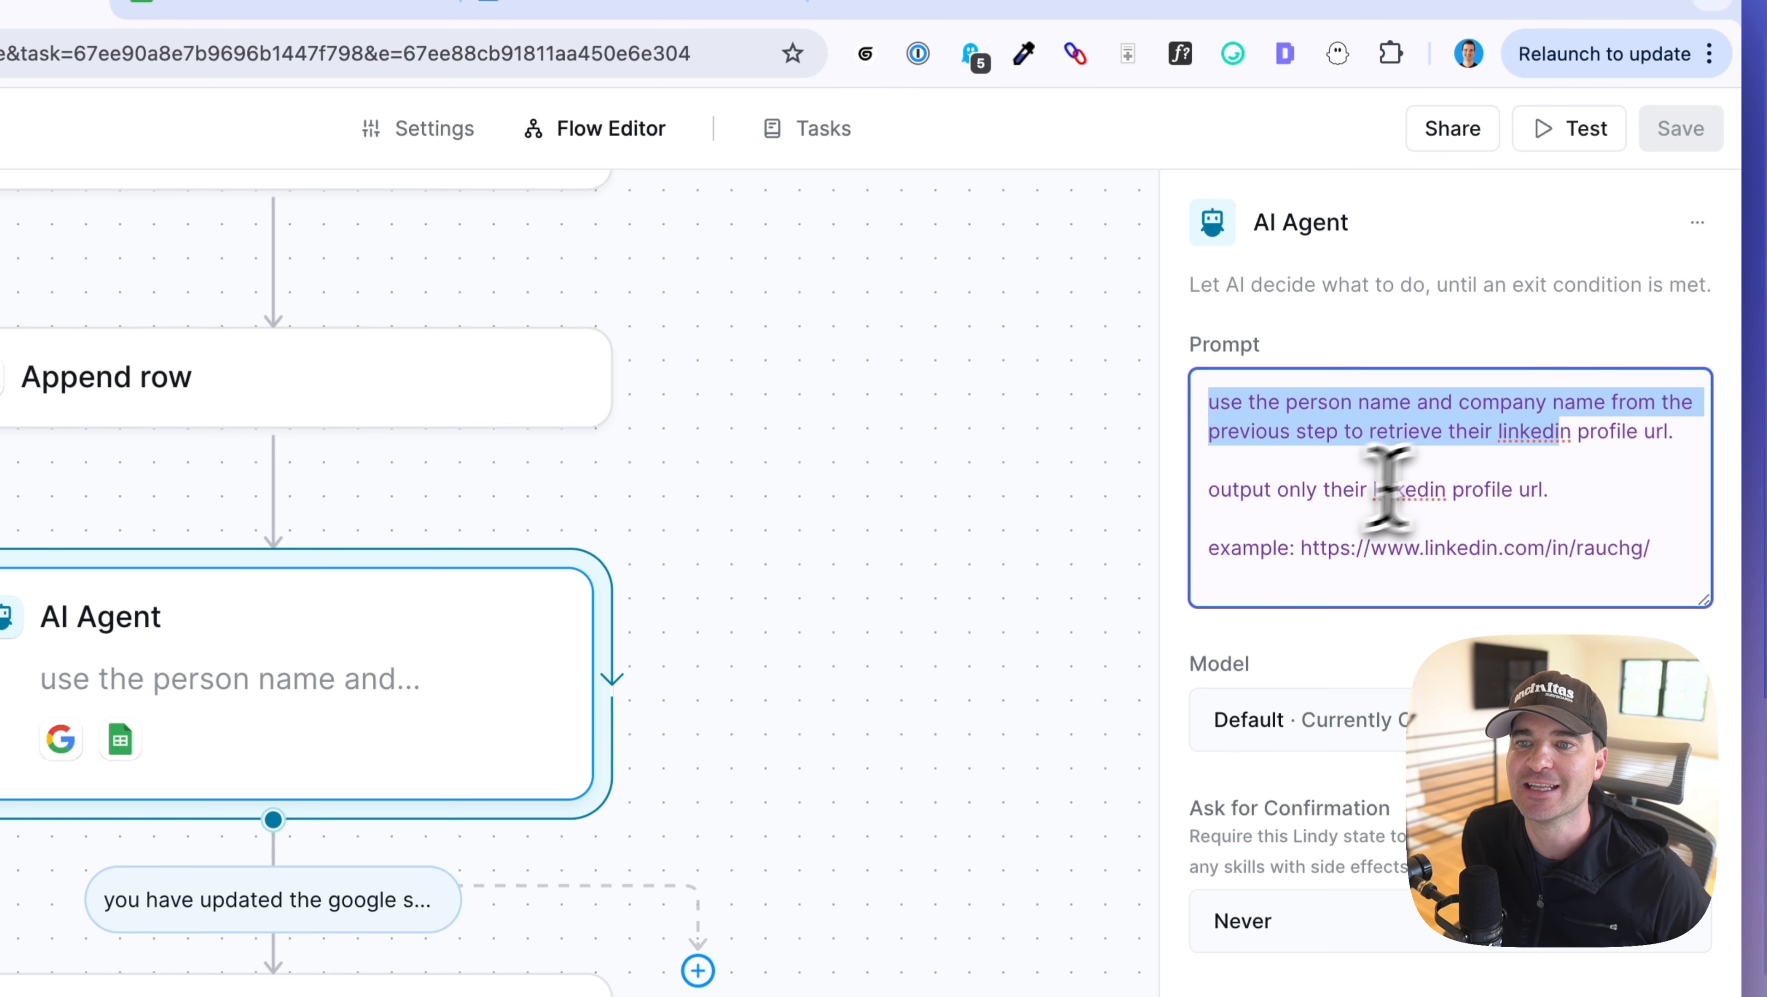
pyautogui.click(1492, 436)
pyautogui.moveTo(1665, 440); pyautogui.dragTo(1682, 436)
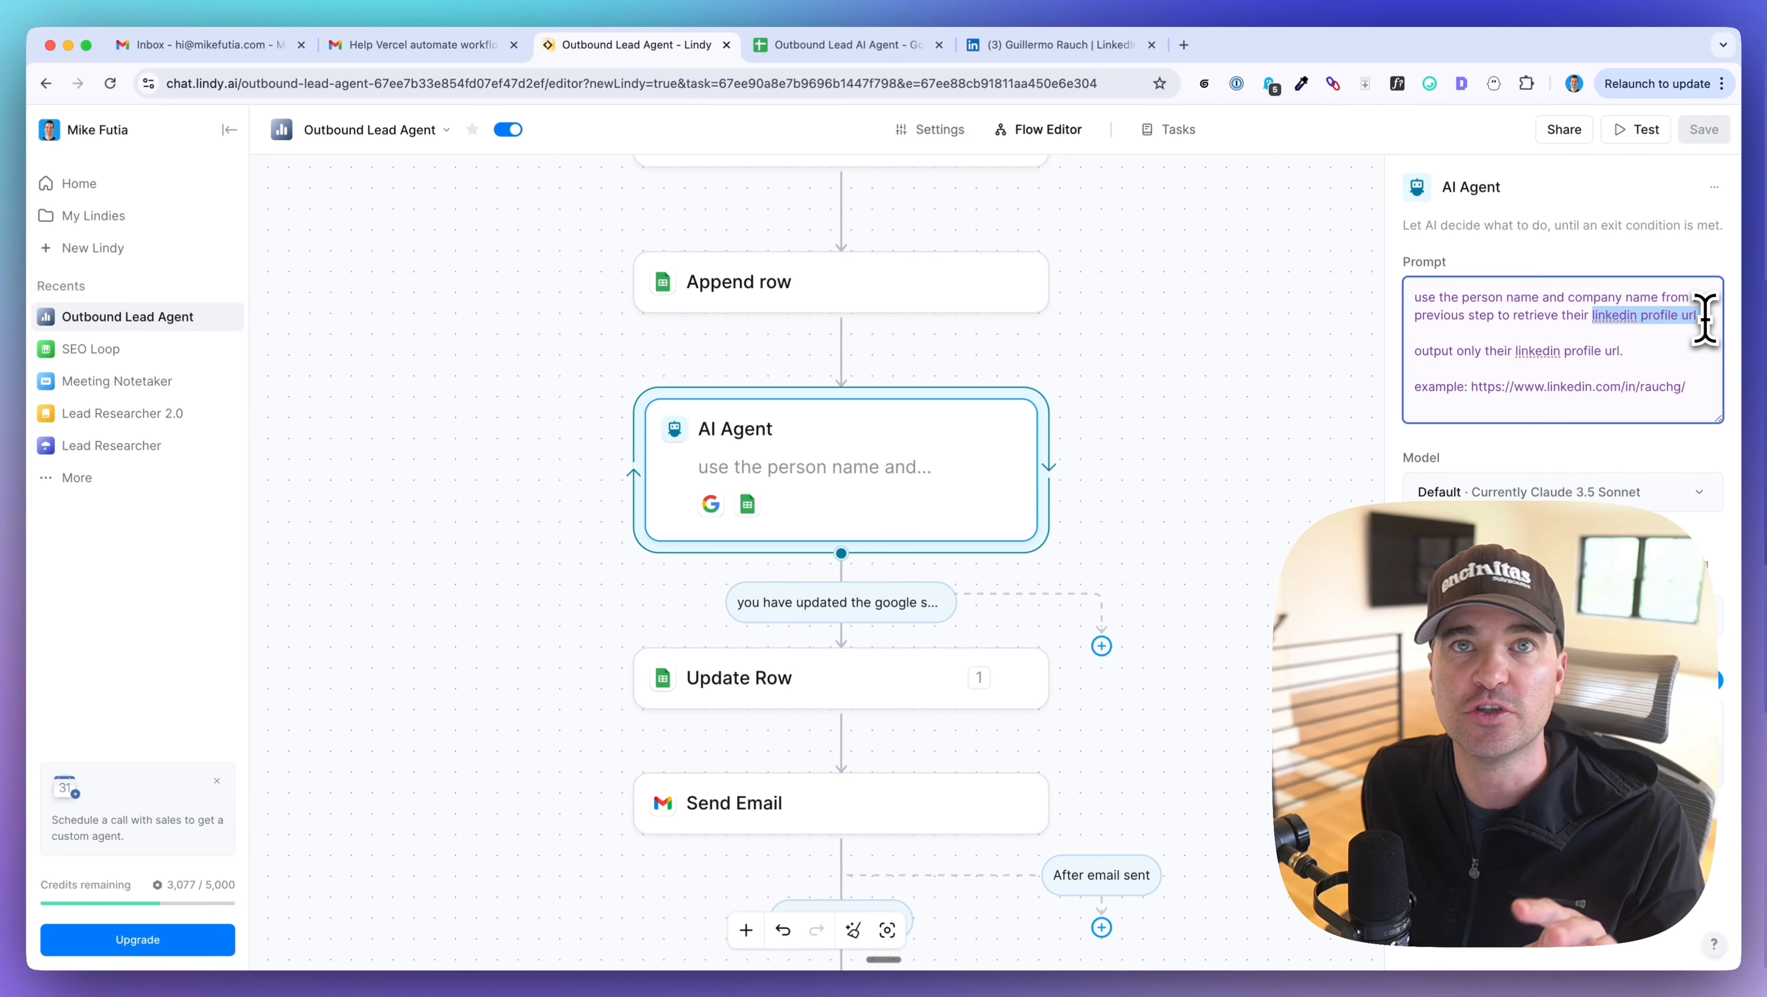
# - Preview the lead's LinkedIn URL cell in the spreadsheet and return to the Lindy flow
pyautogui.click(859, 51)
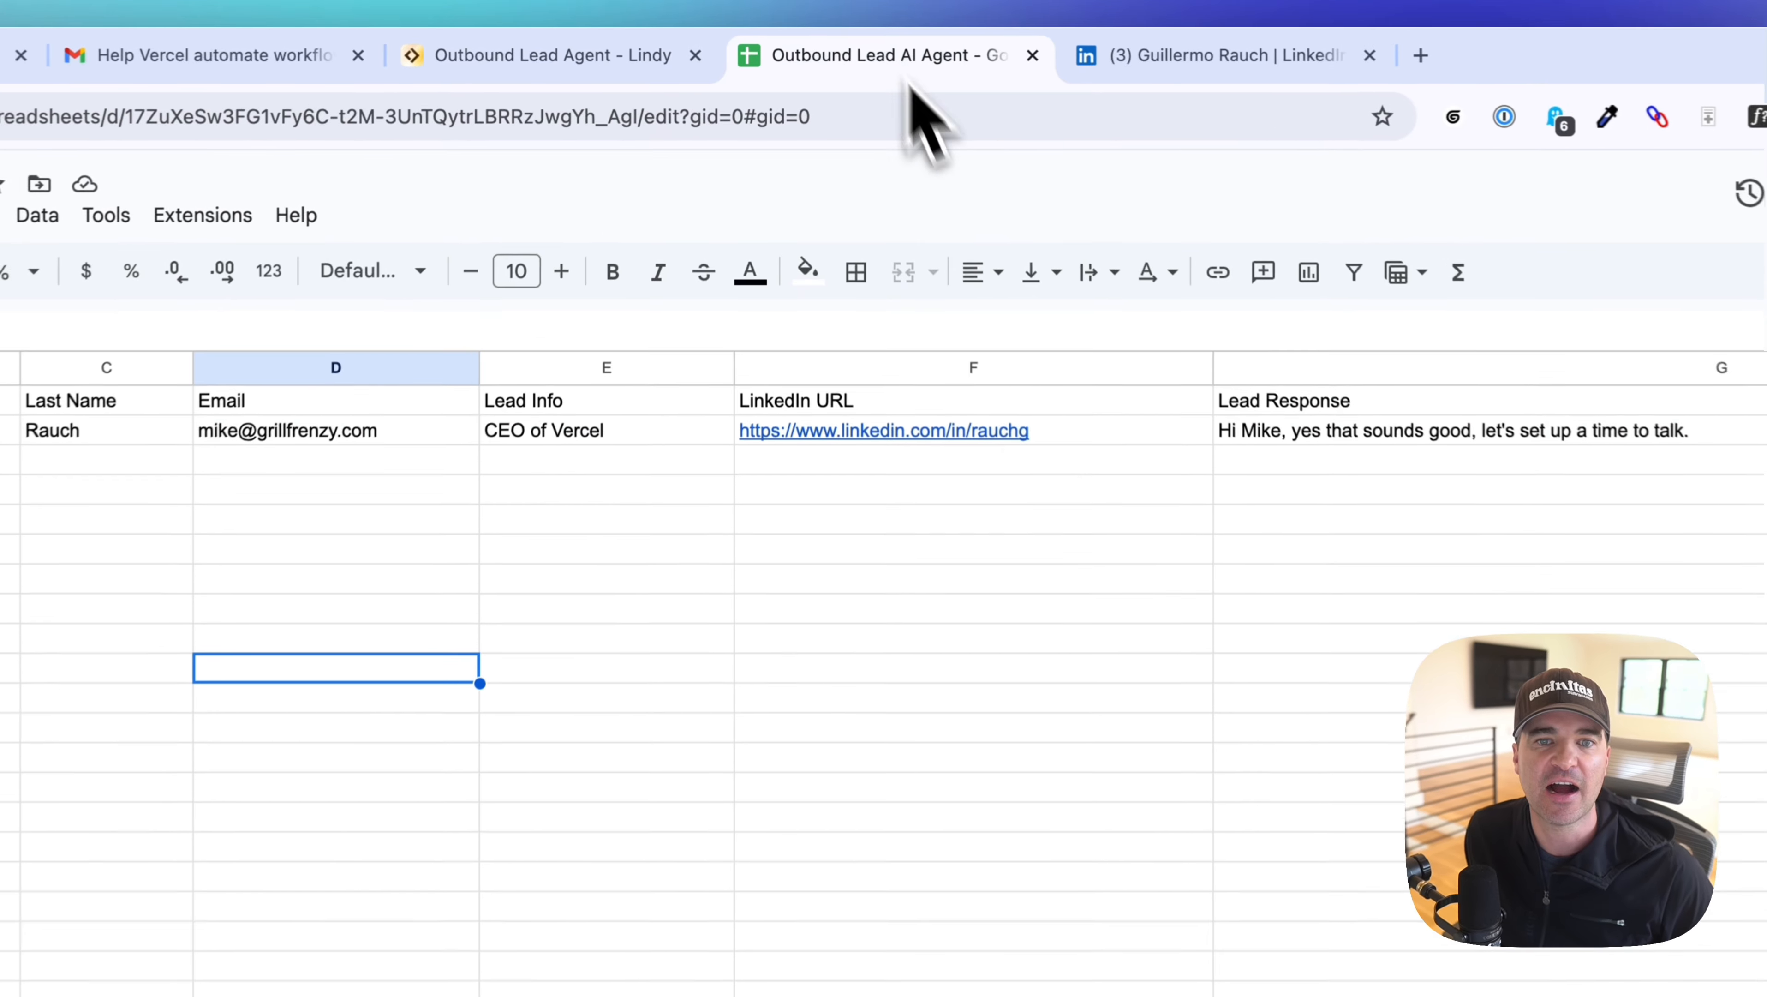
pyautogui.click(1103, 435)
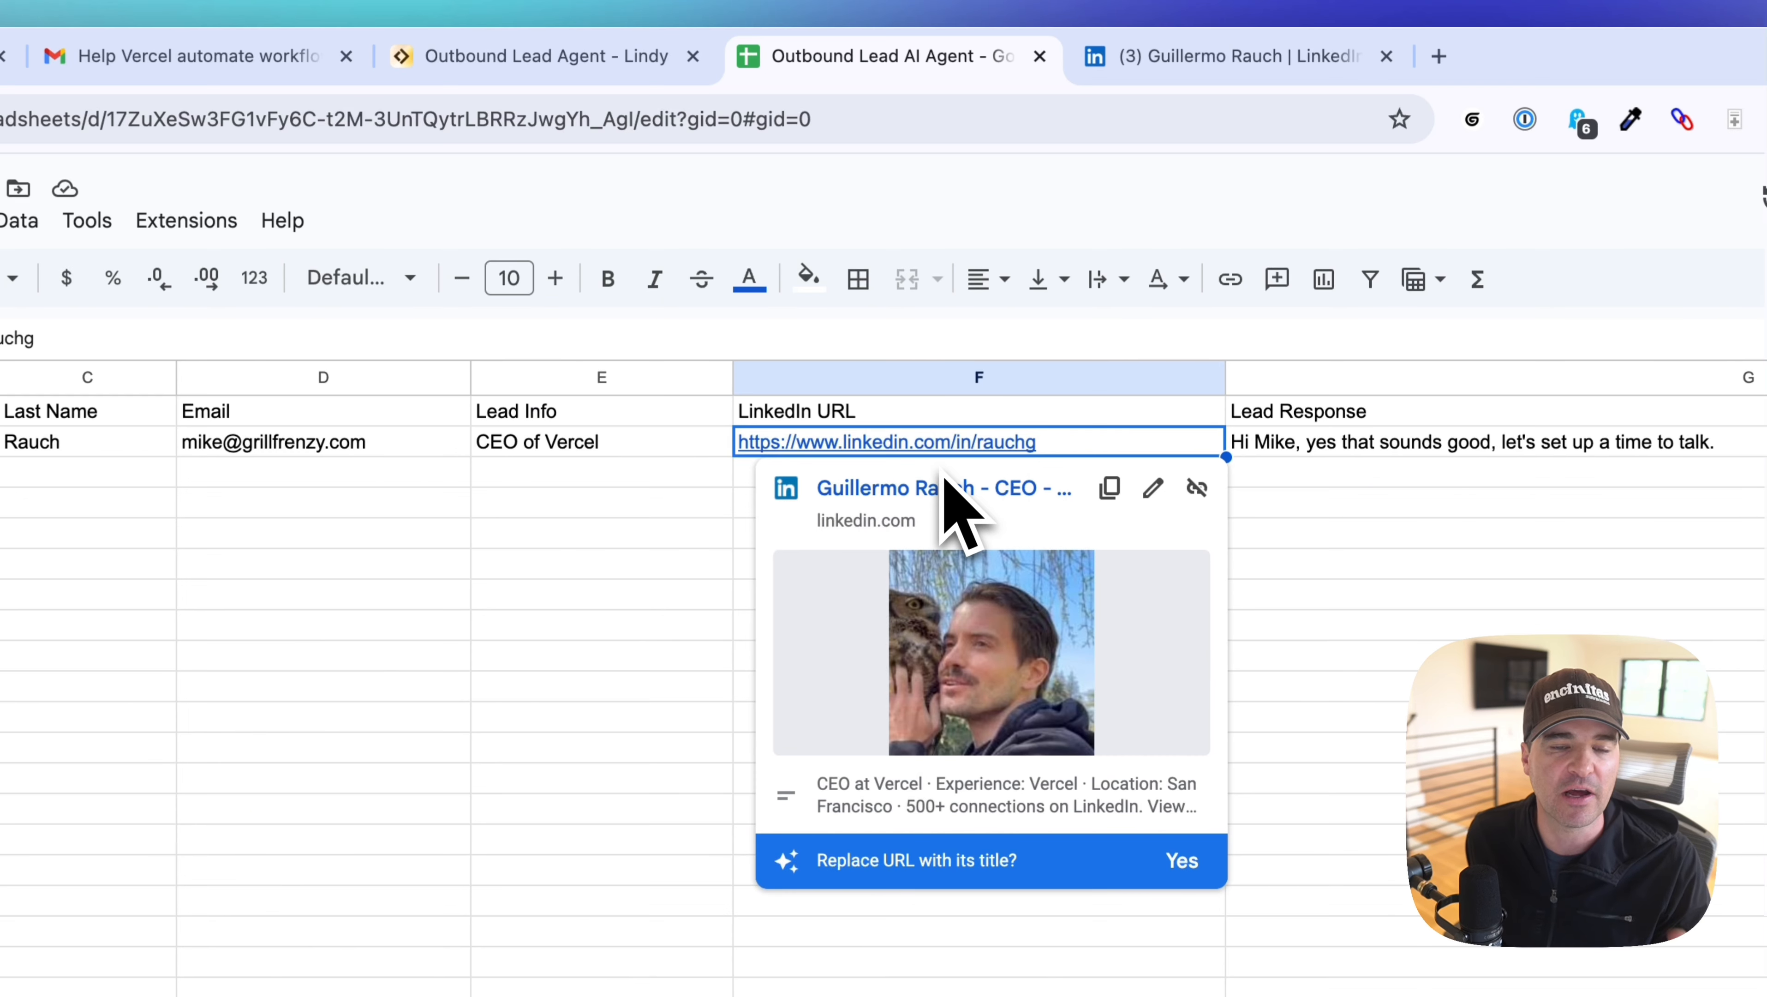
pyautogui.click(547, 60)
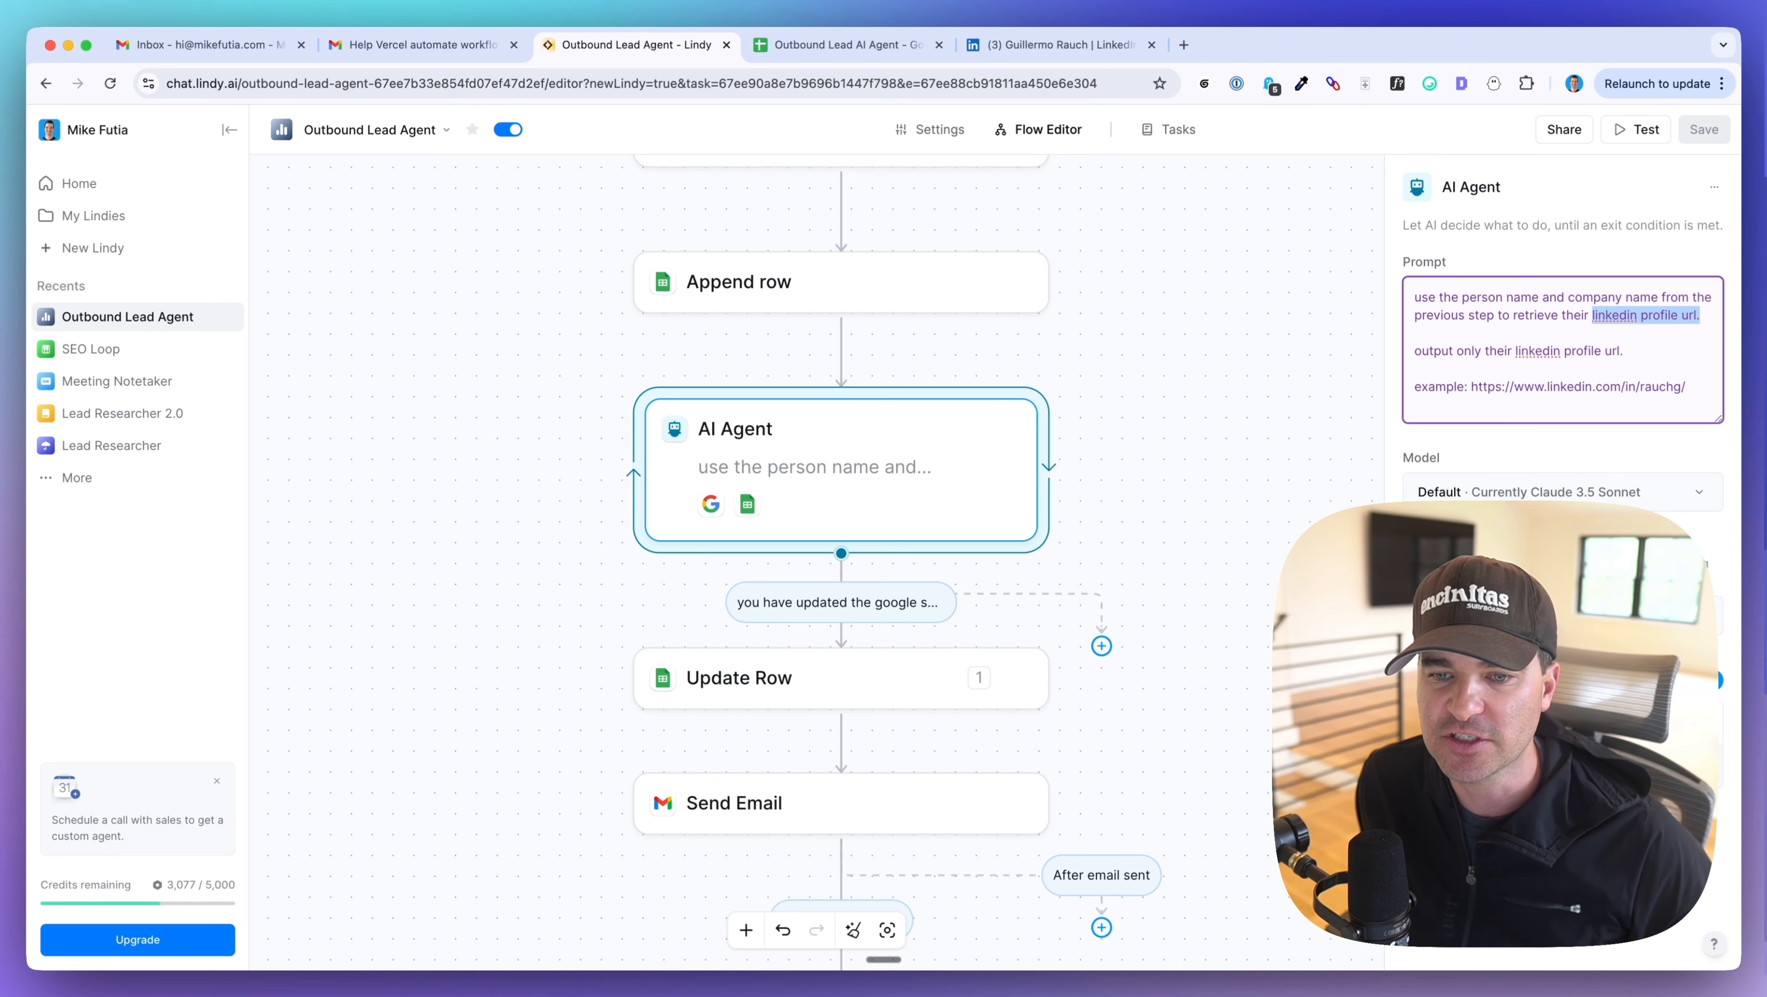
# - Open the settings of the Update Row action before Send Email and compare it with the spreadsheet's lead row
pyautogui.scroll(-5, 594, 593)
pyautogui.click(740, 397)
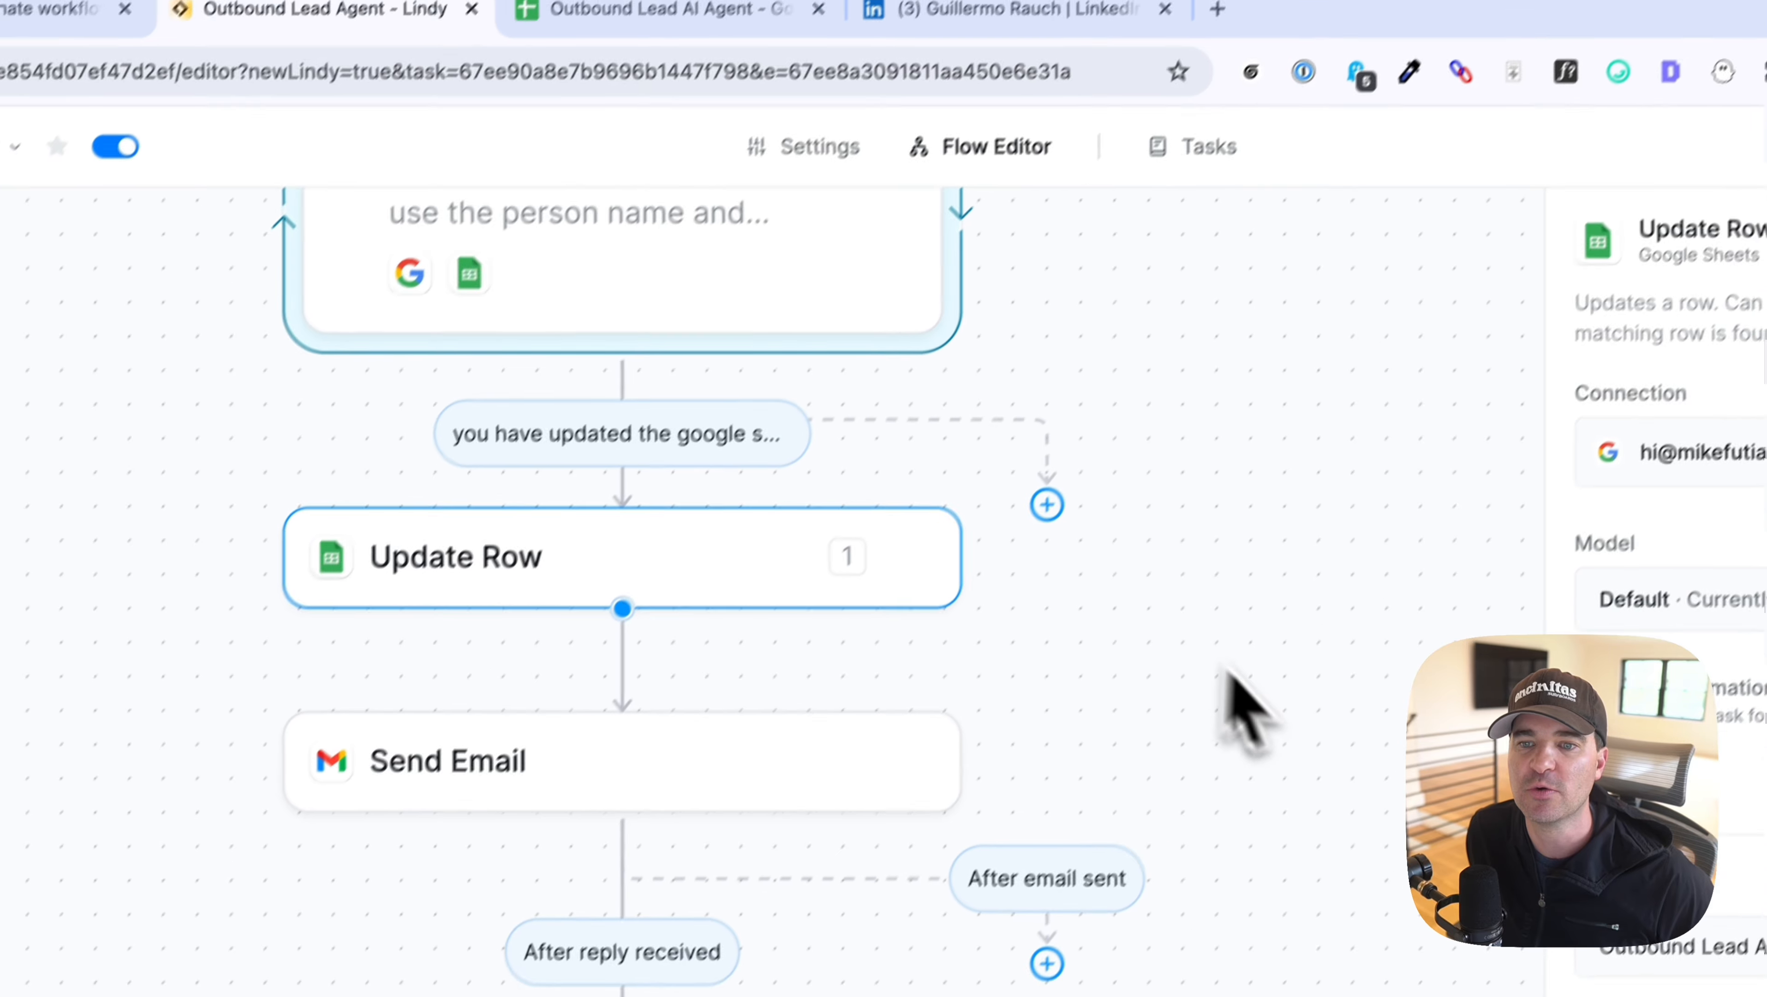
pyautogui.click(617, 7)
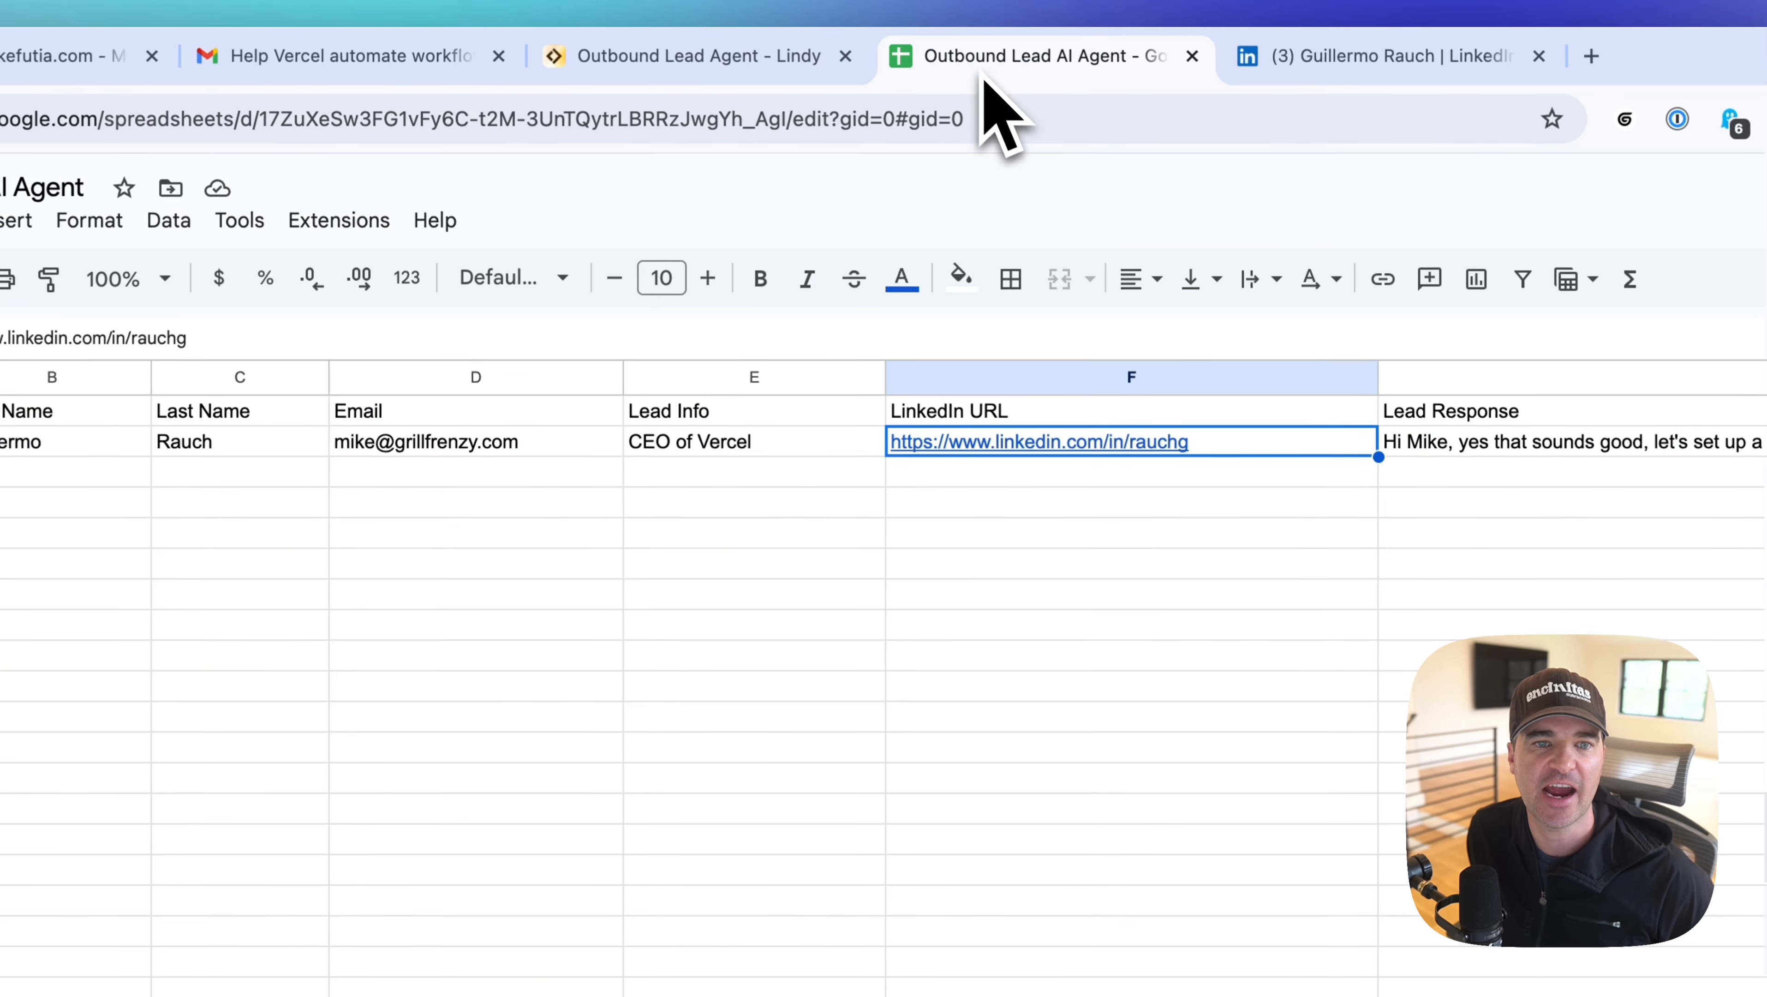
# - Return to the Lindy flow and examine the Send Email action's subject and body prompts
pyautogui.click(607, 54)
pyautogui.click(730, 316)
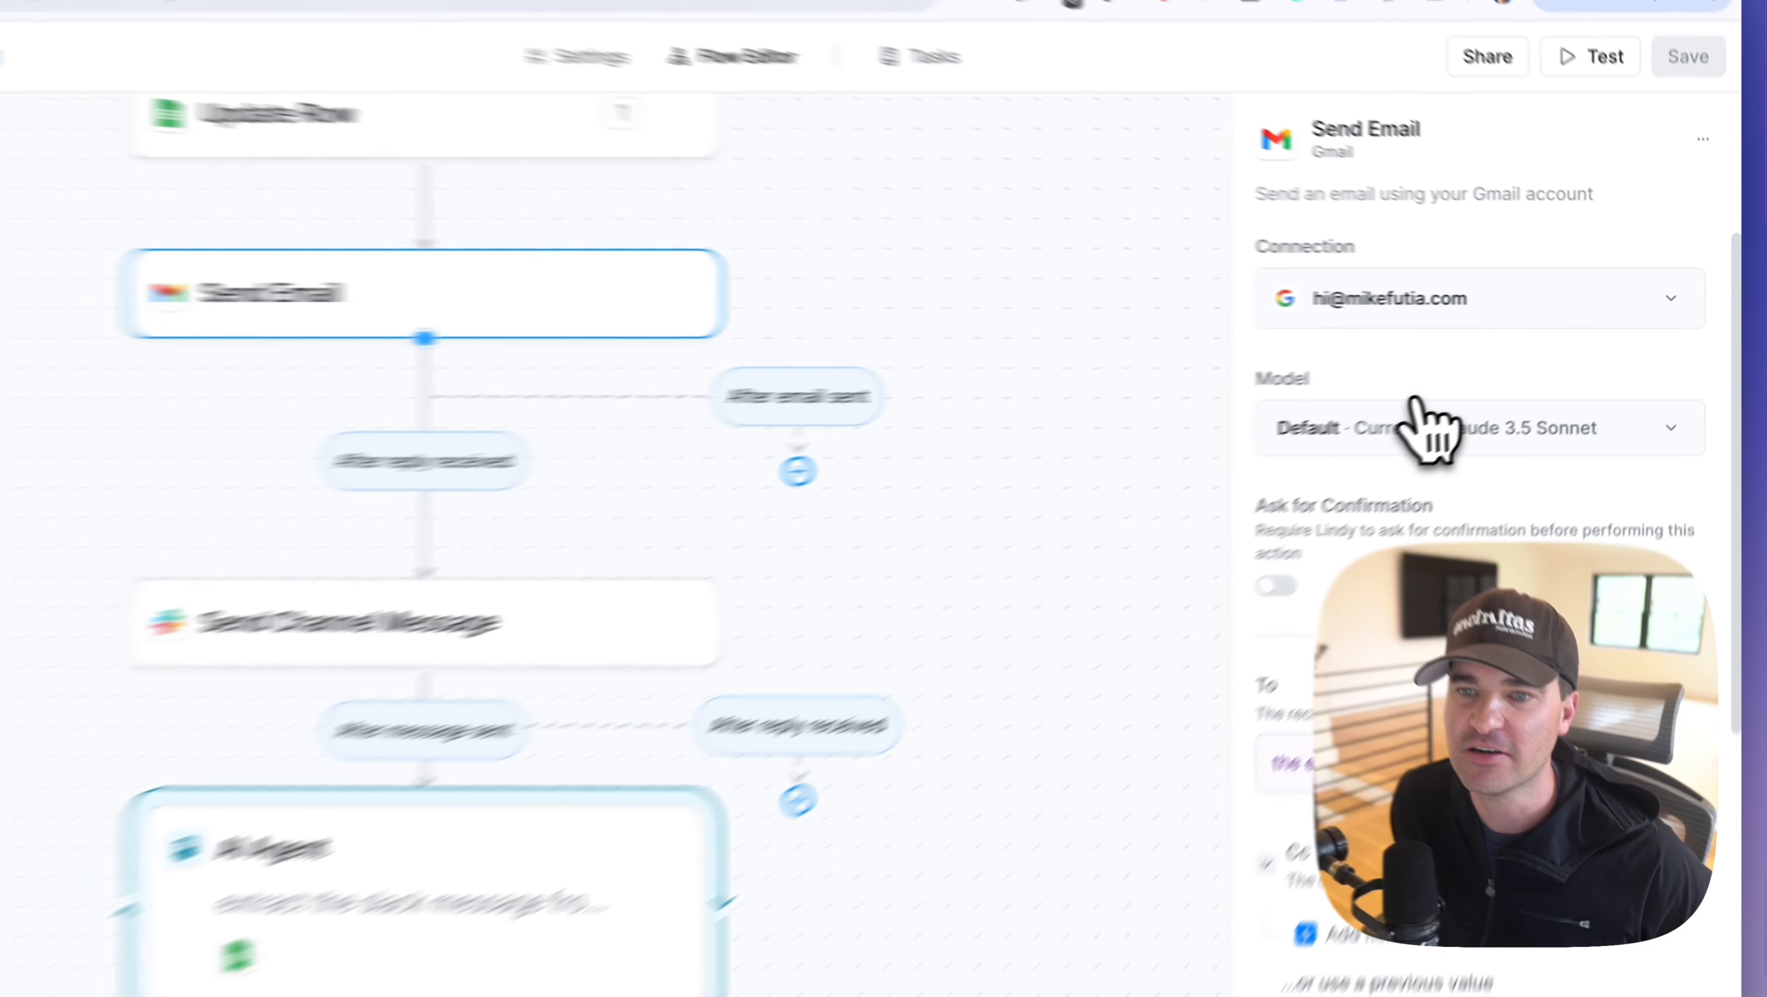
pyautogui.scroll(-5, 1424, 429)
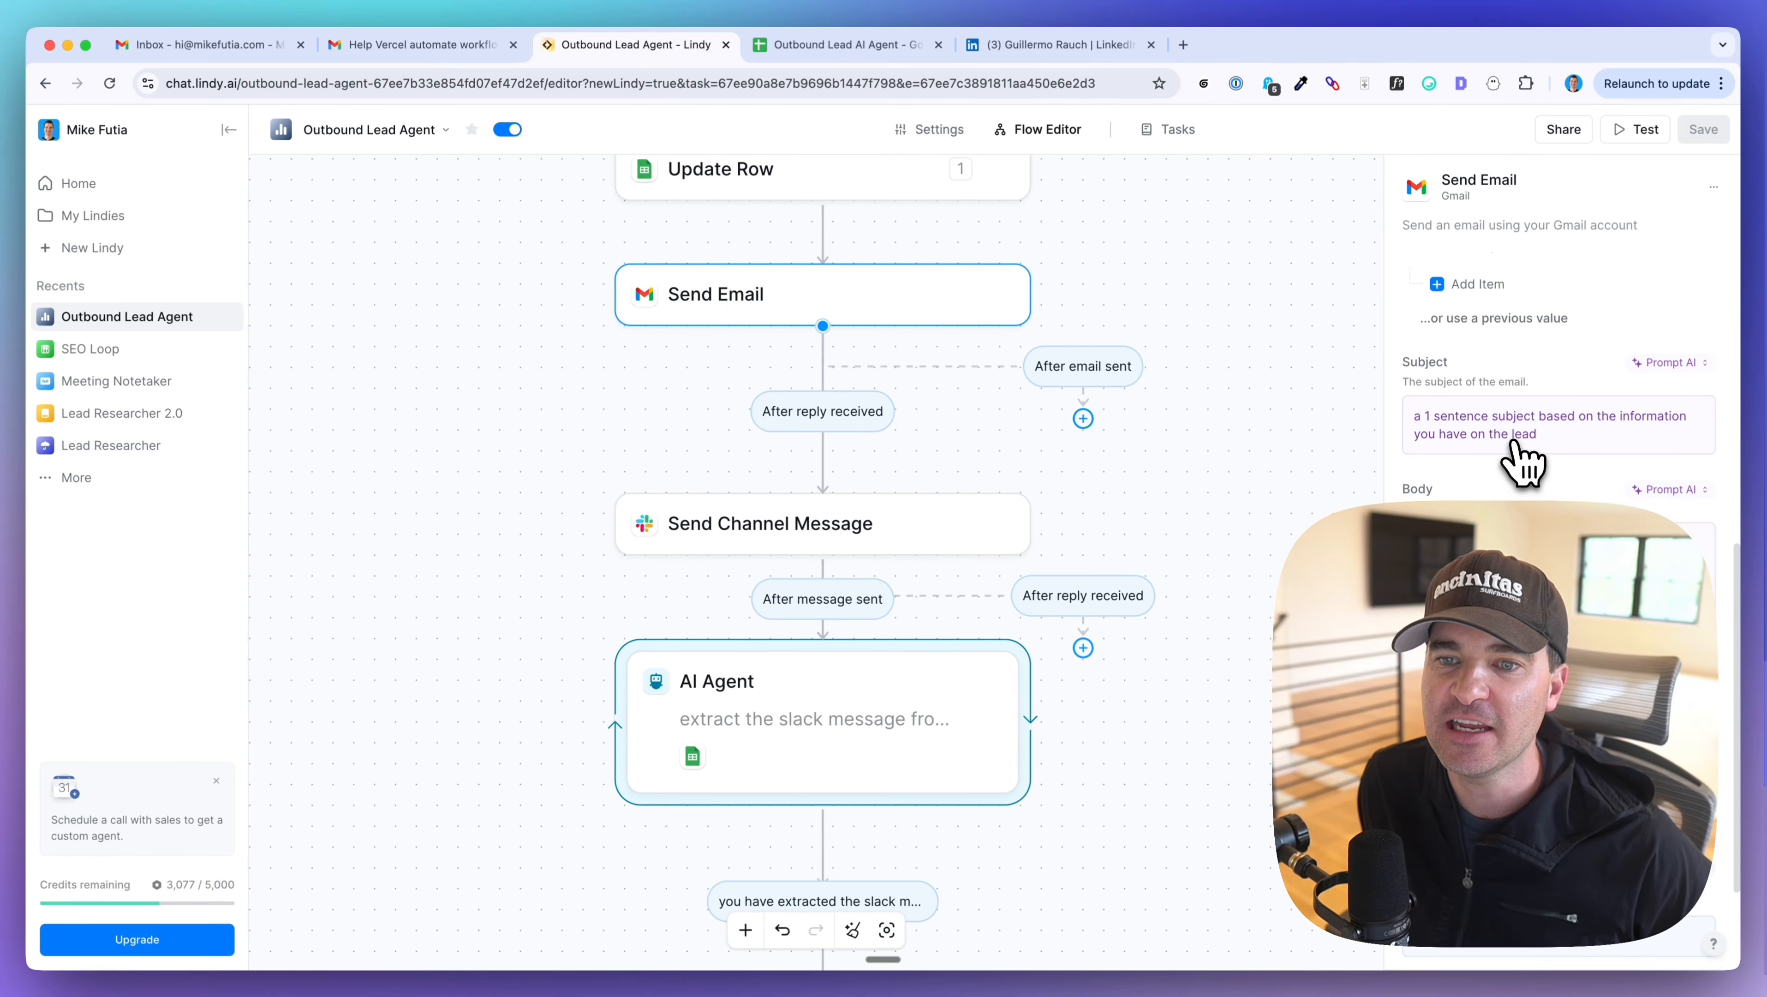
pyautogui.scroll(-2, 1464, 475)
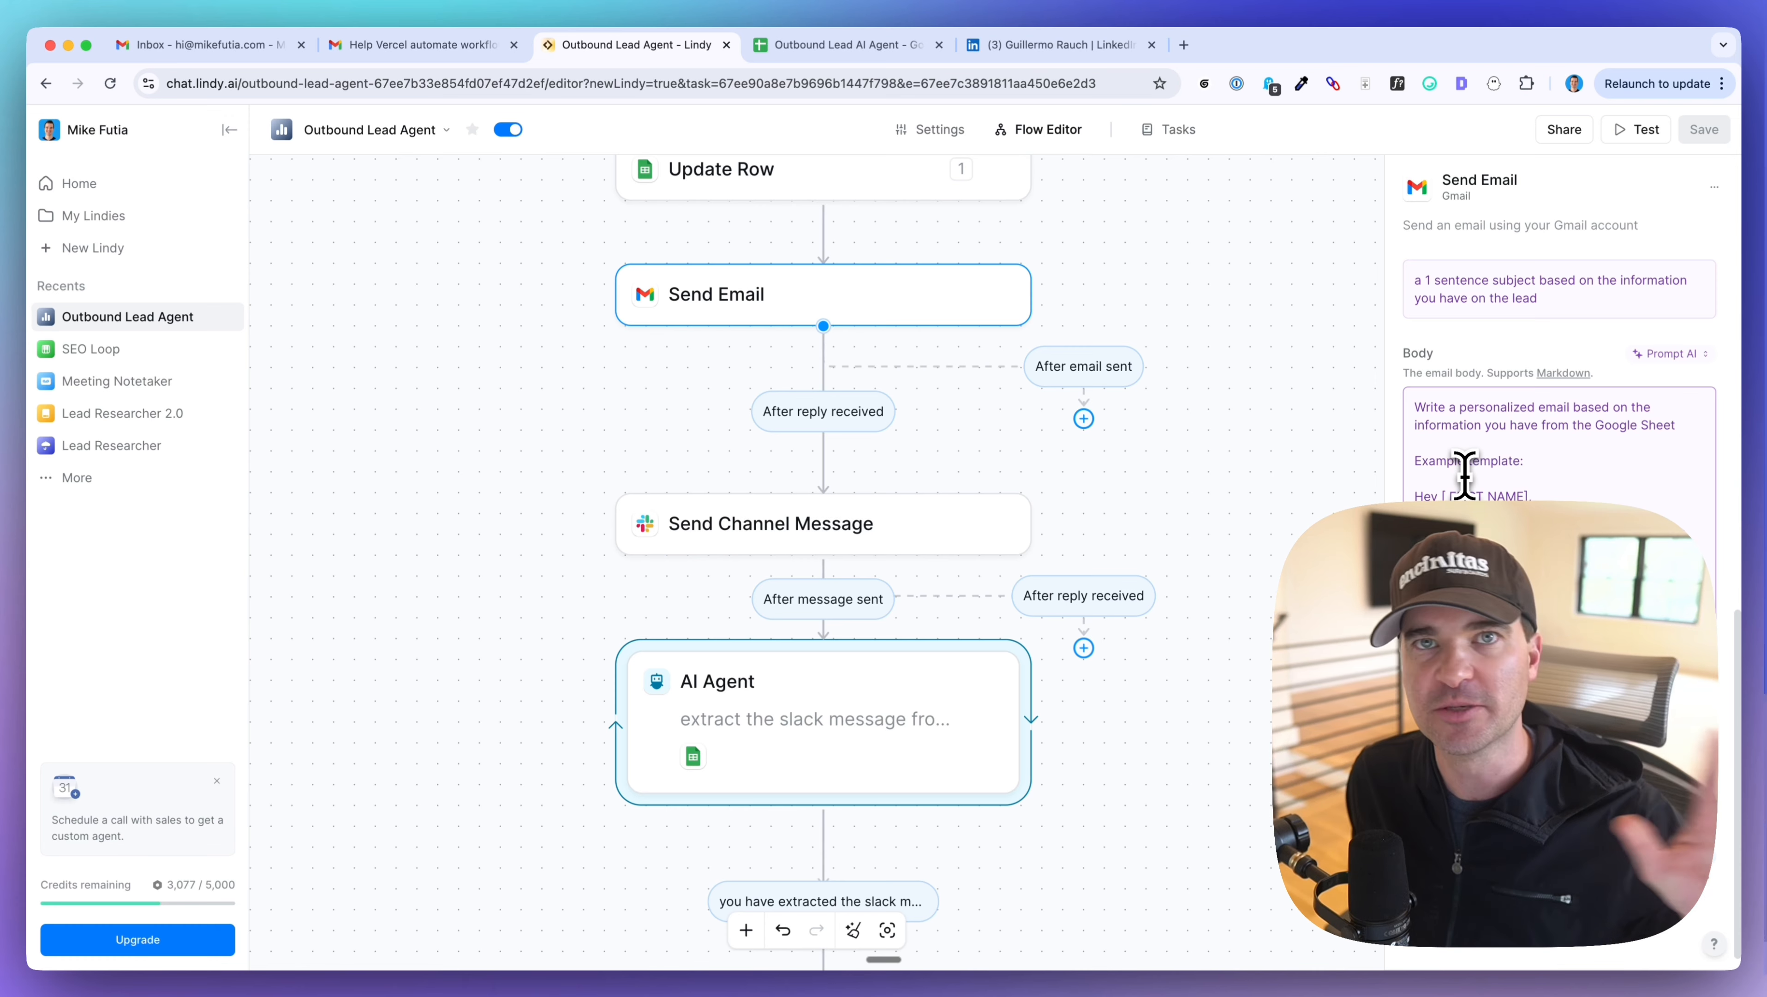
pyautogui.click(1464, 475)
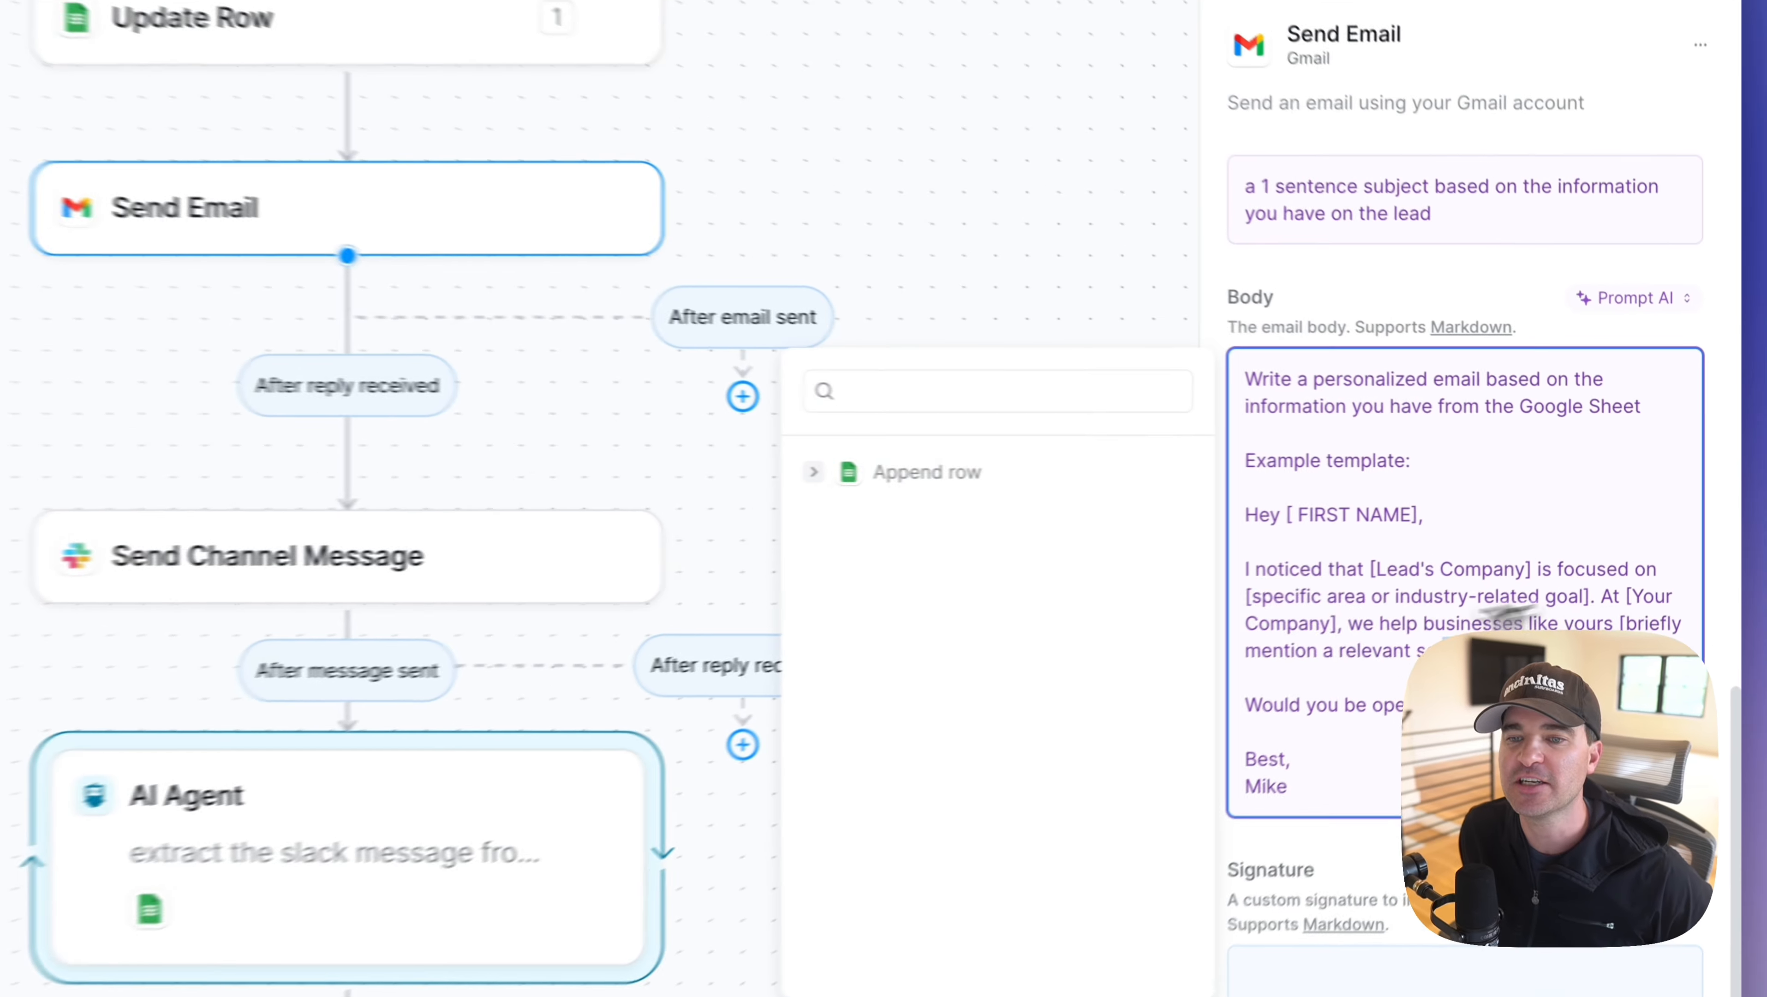
# - Compare the Send Email body template with the sent Vercel email in Gmail, highlighting its closing question about a quick chat
pyautogui.moveTo(1507, 613); pyautogui.dragTo(1218, 504)
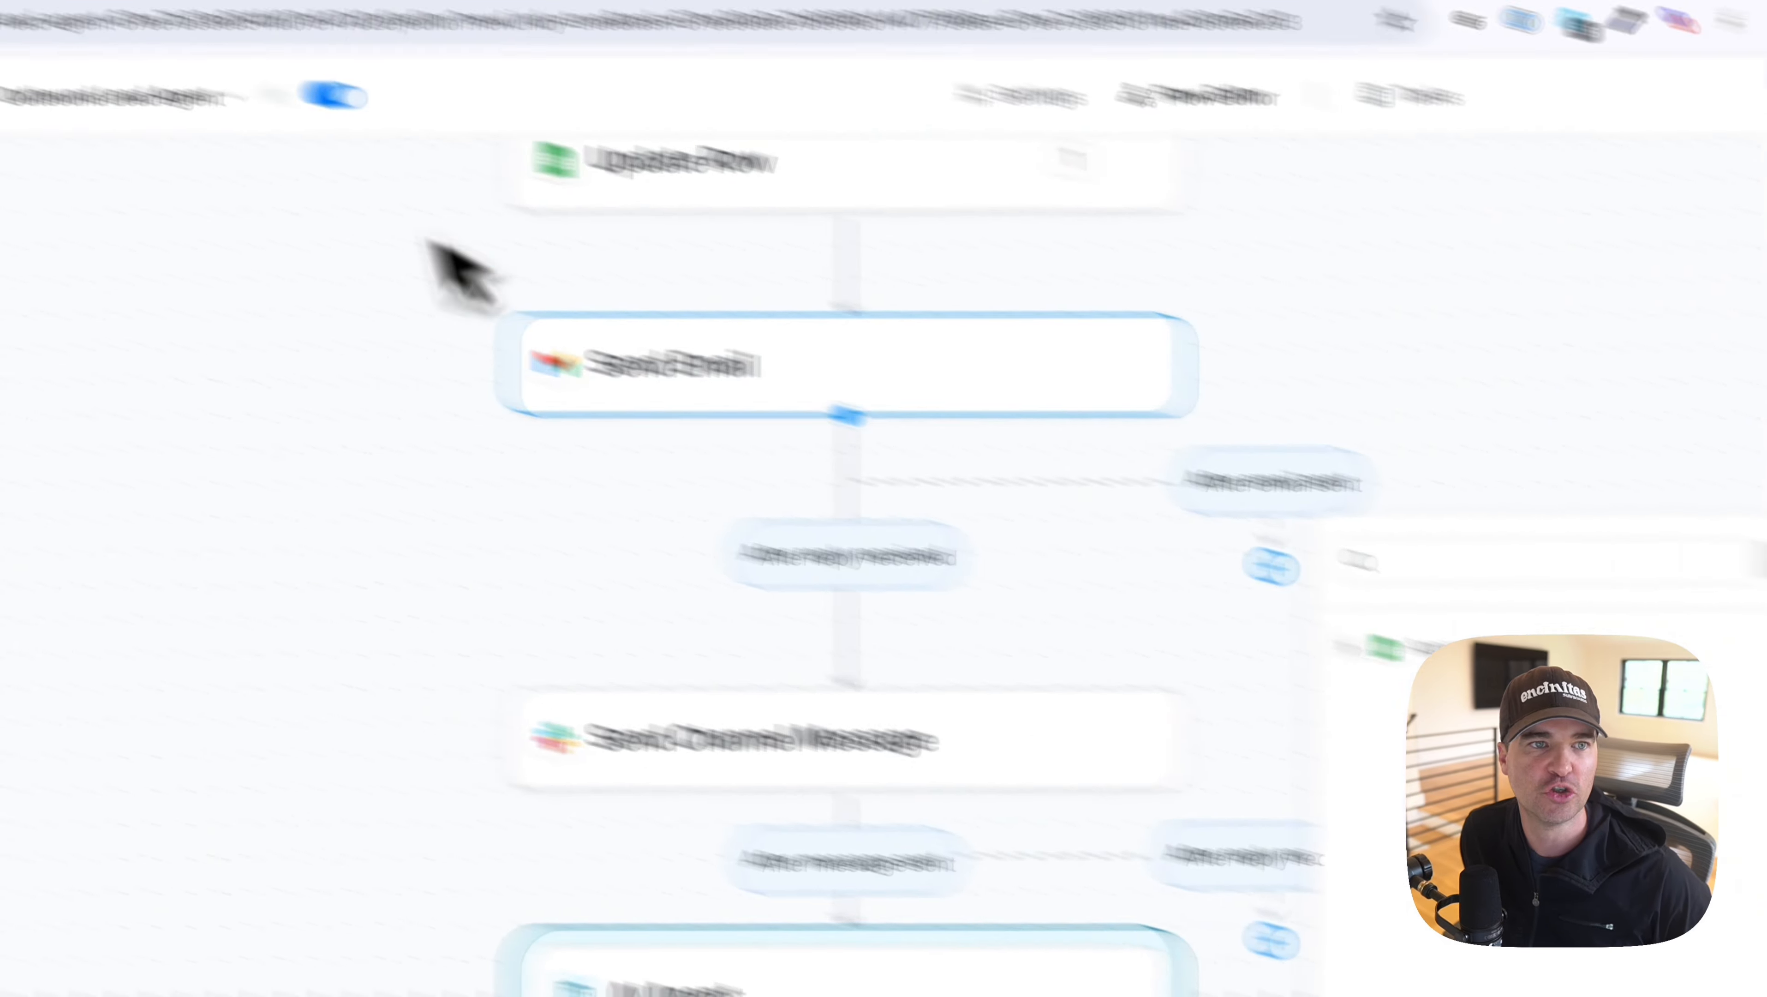
pyautogui.click(419, 15)
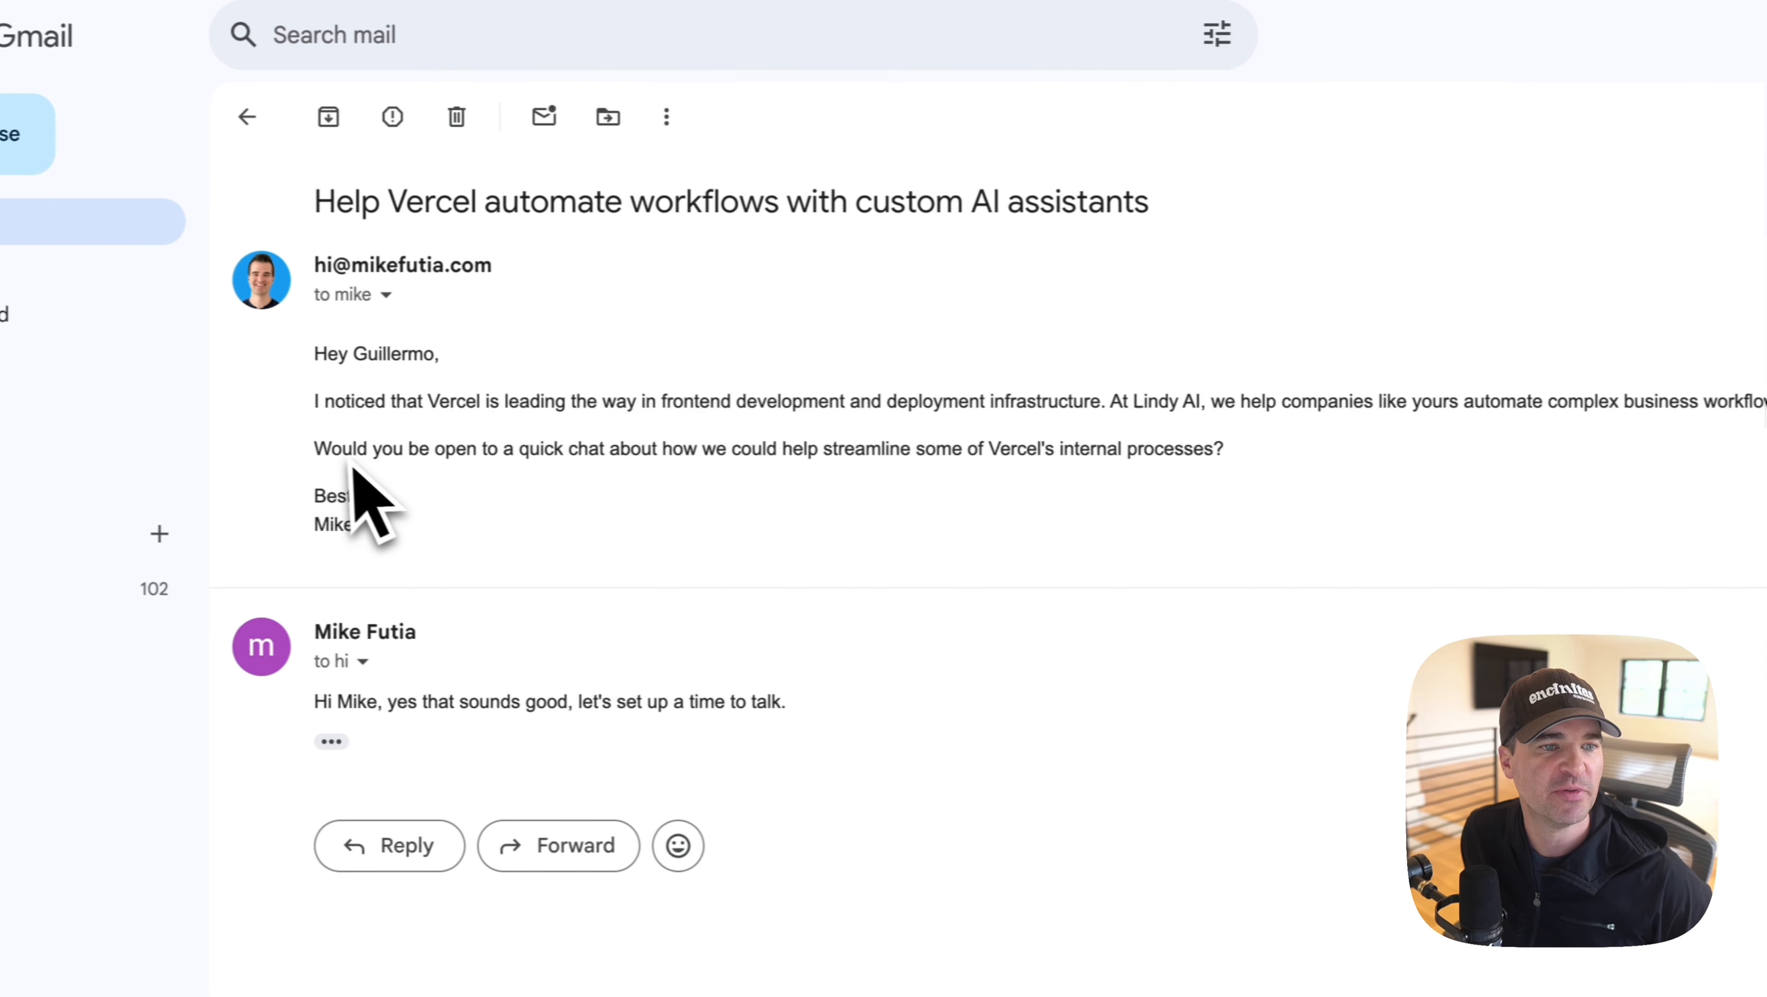
pyautogui.moveTo(332, 449); pyautogui.dragTo(1296, 487)
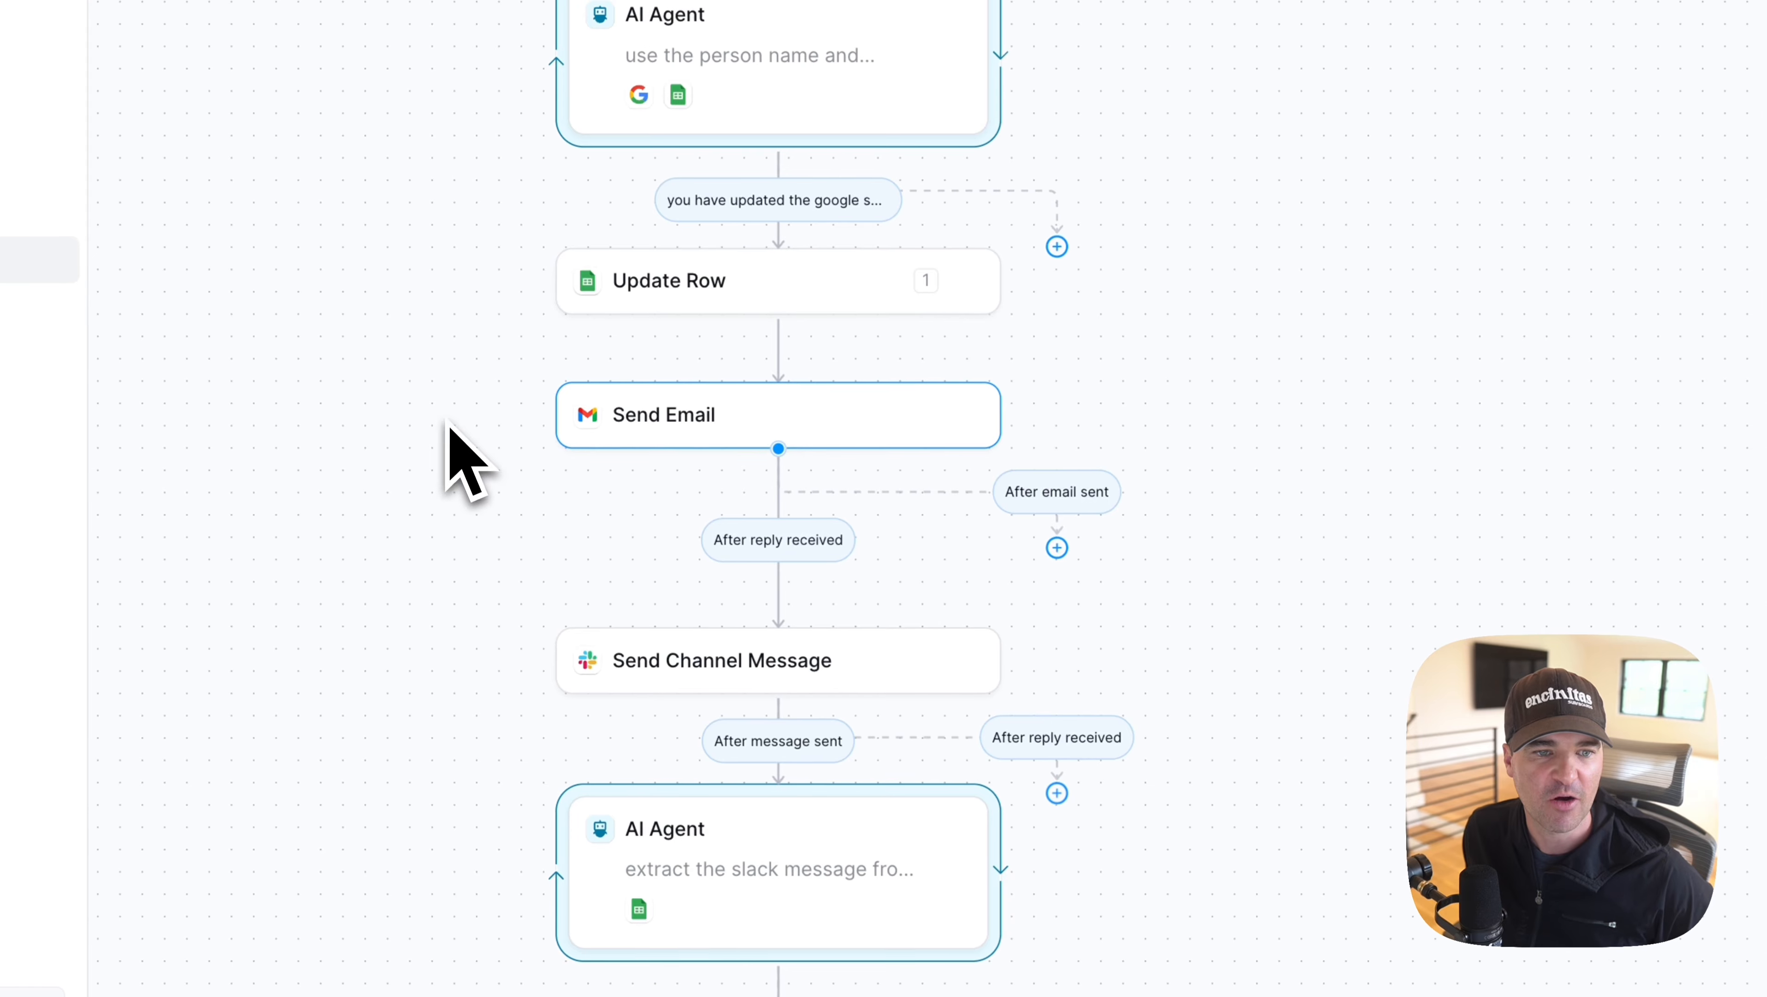
# - Examine the flow's Slack Send Channel Message step and the AI Agent that follows it
pyautogui.scroll(-4, 466, 592)
pyautogui.scroll(2, 465, 573)
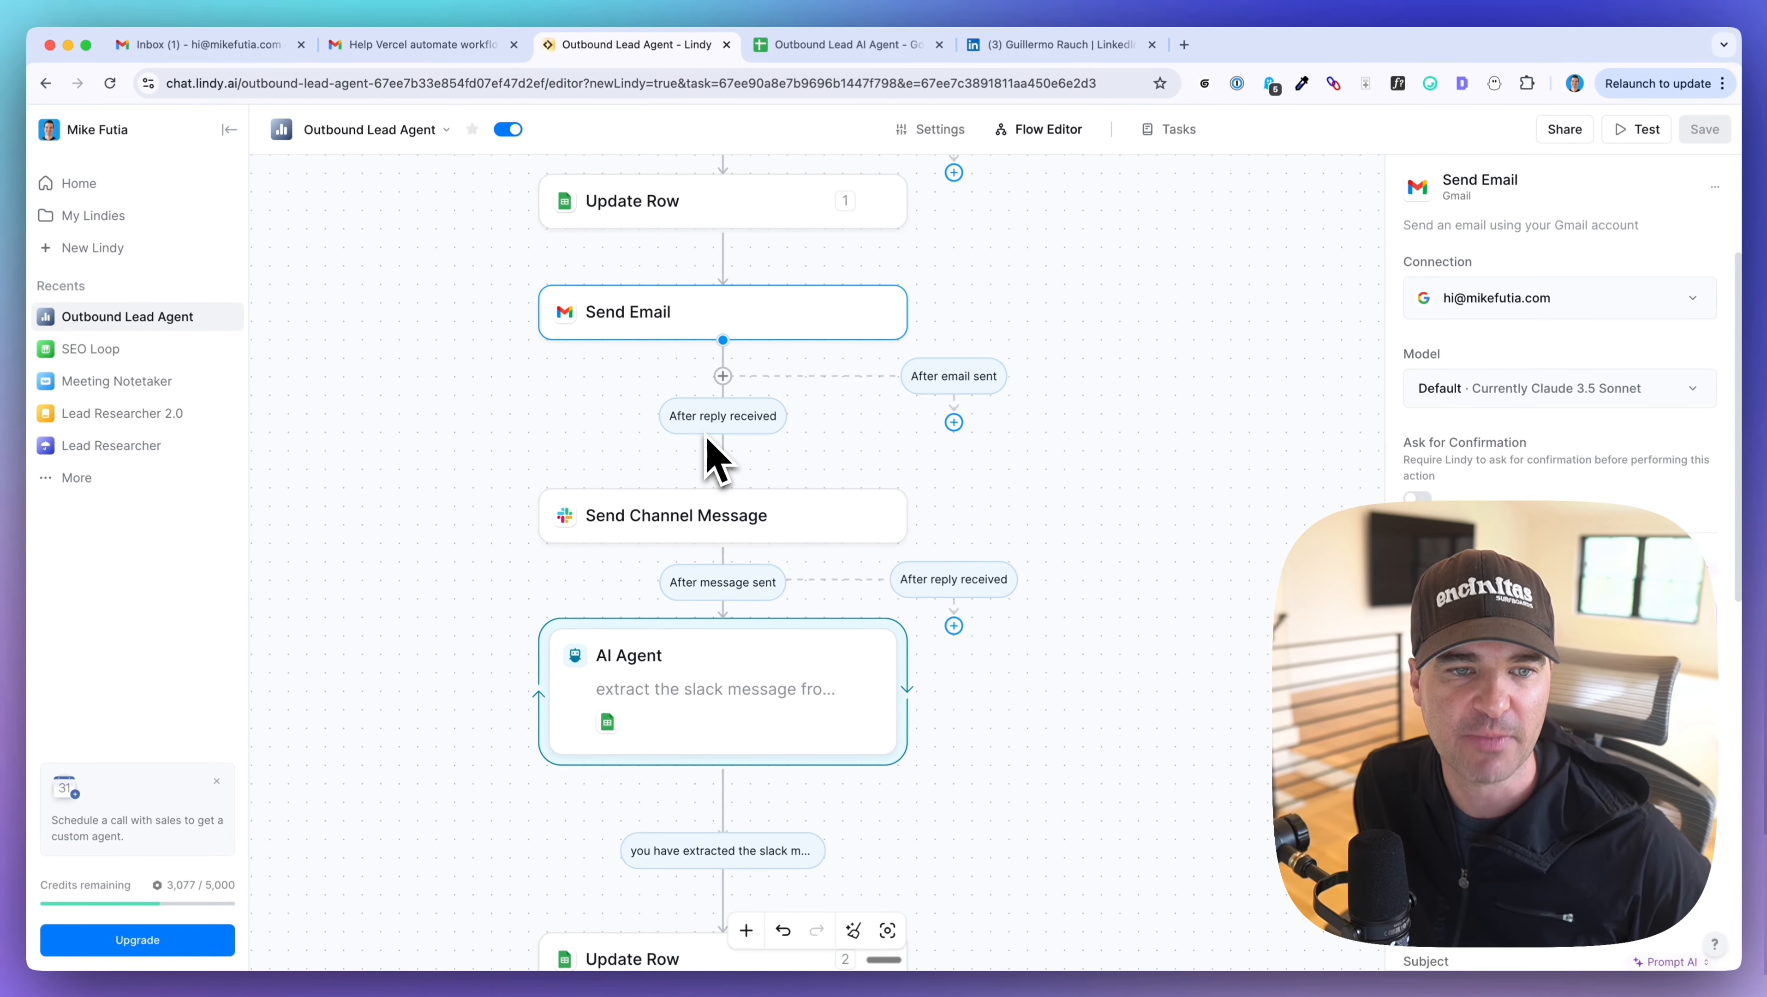
pyautogui.scroll(-3, 723, 447)
pyautogui.click(788, 489)
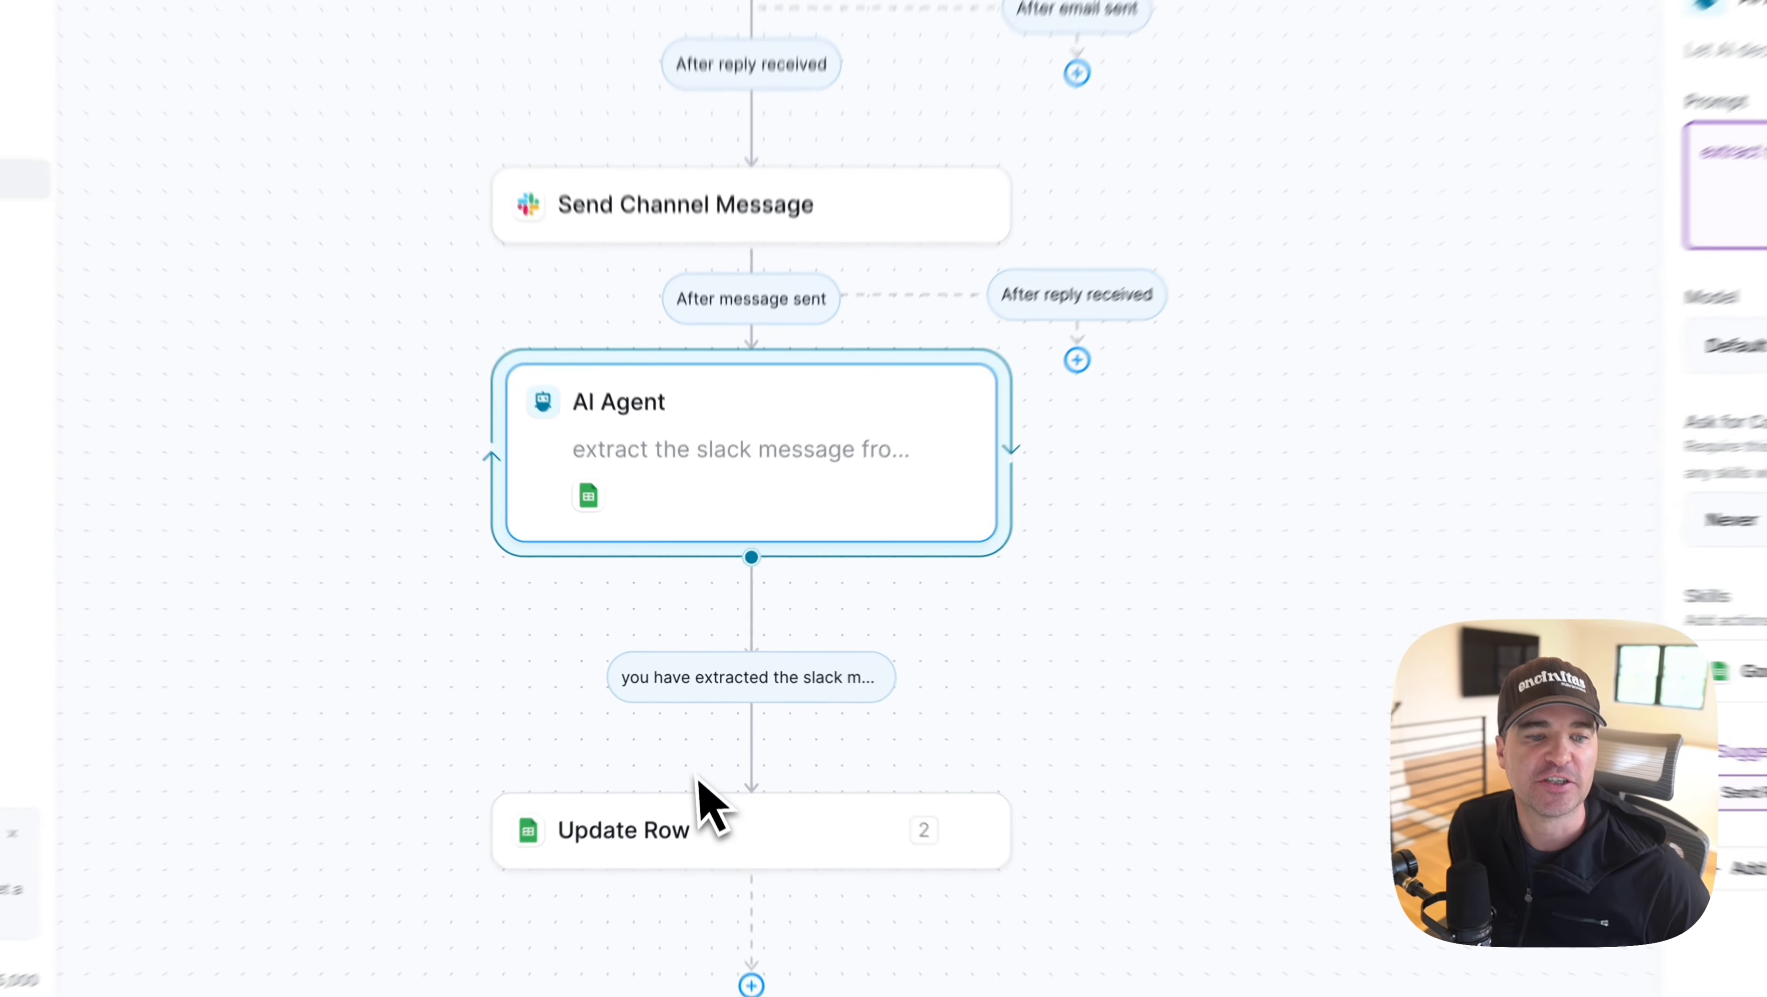
# - Open the final Update Row action, compare it with the spreadsheet's Lead Response column, and return to the flow for review
pyautogui.click(698, 831)
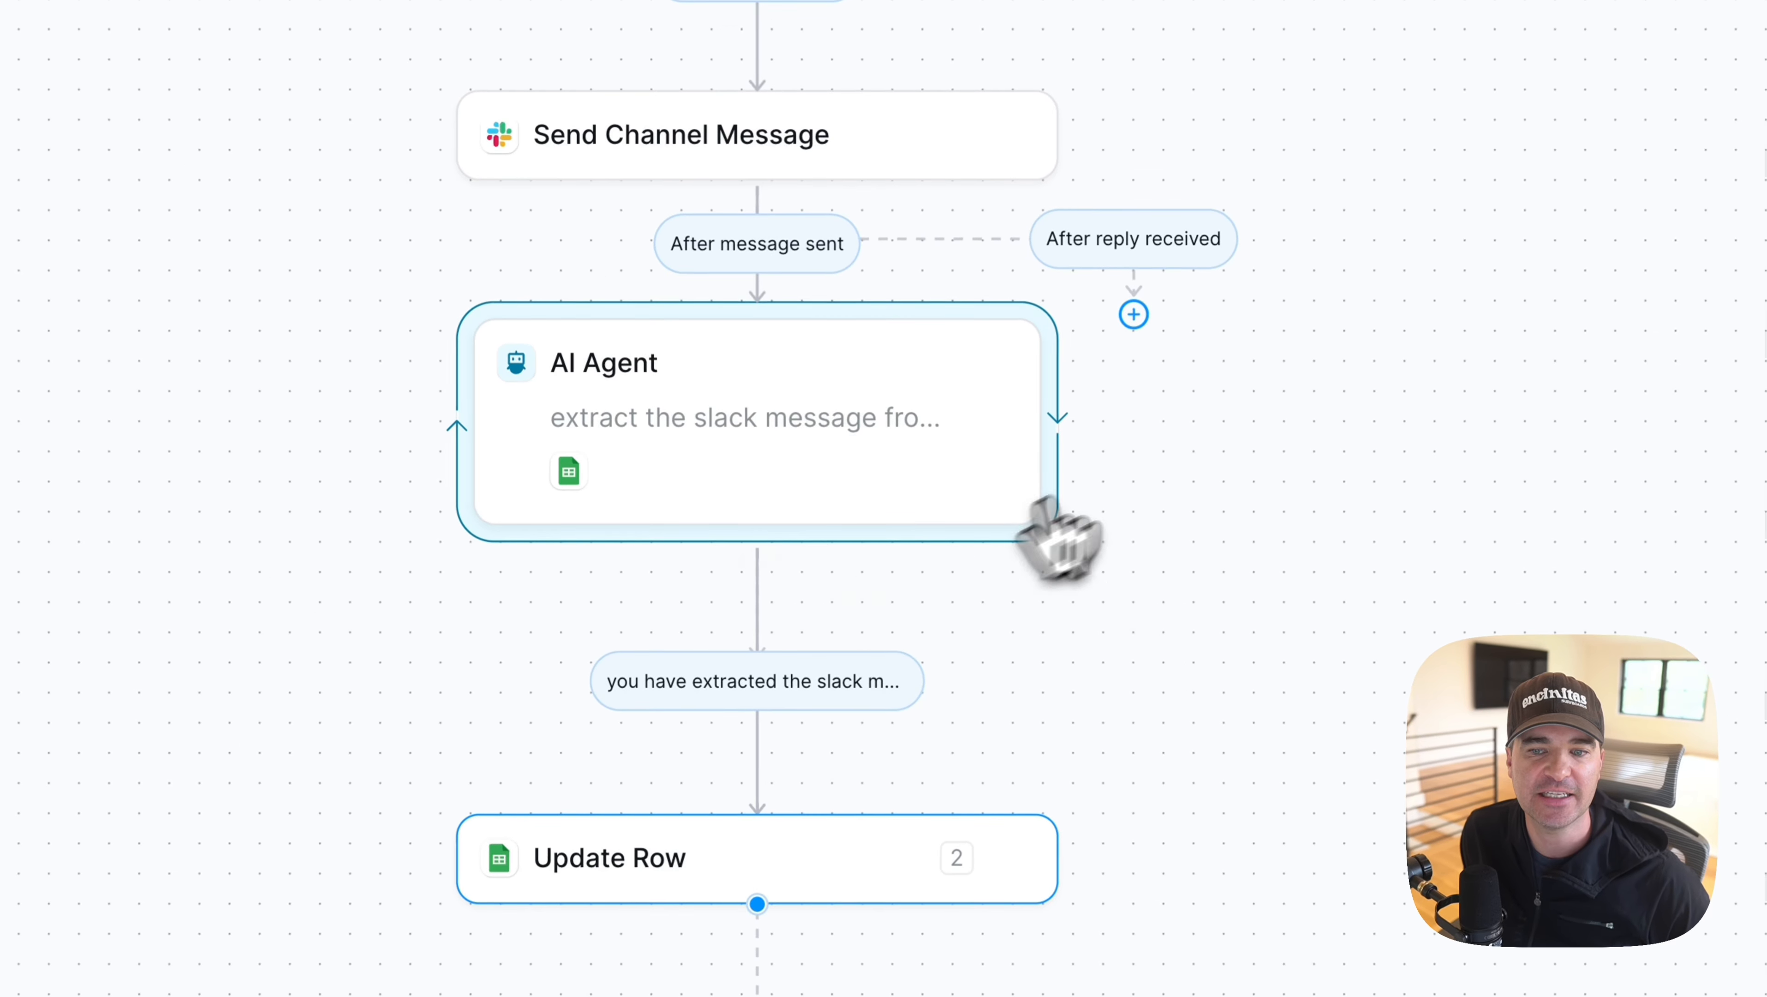
pyautogui.click(552, 53)
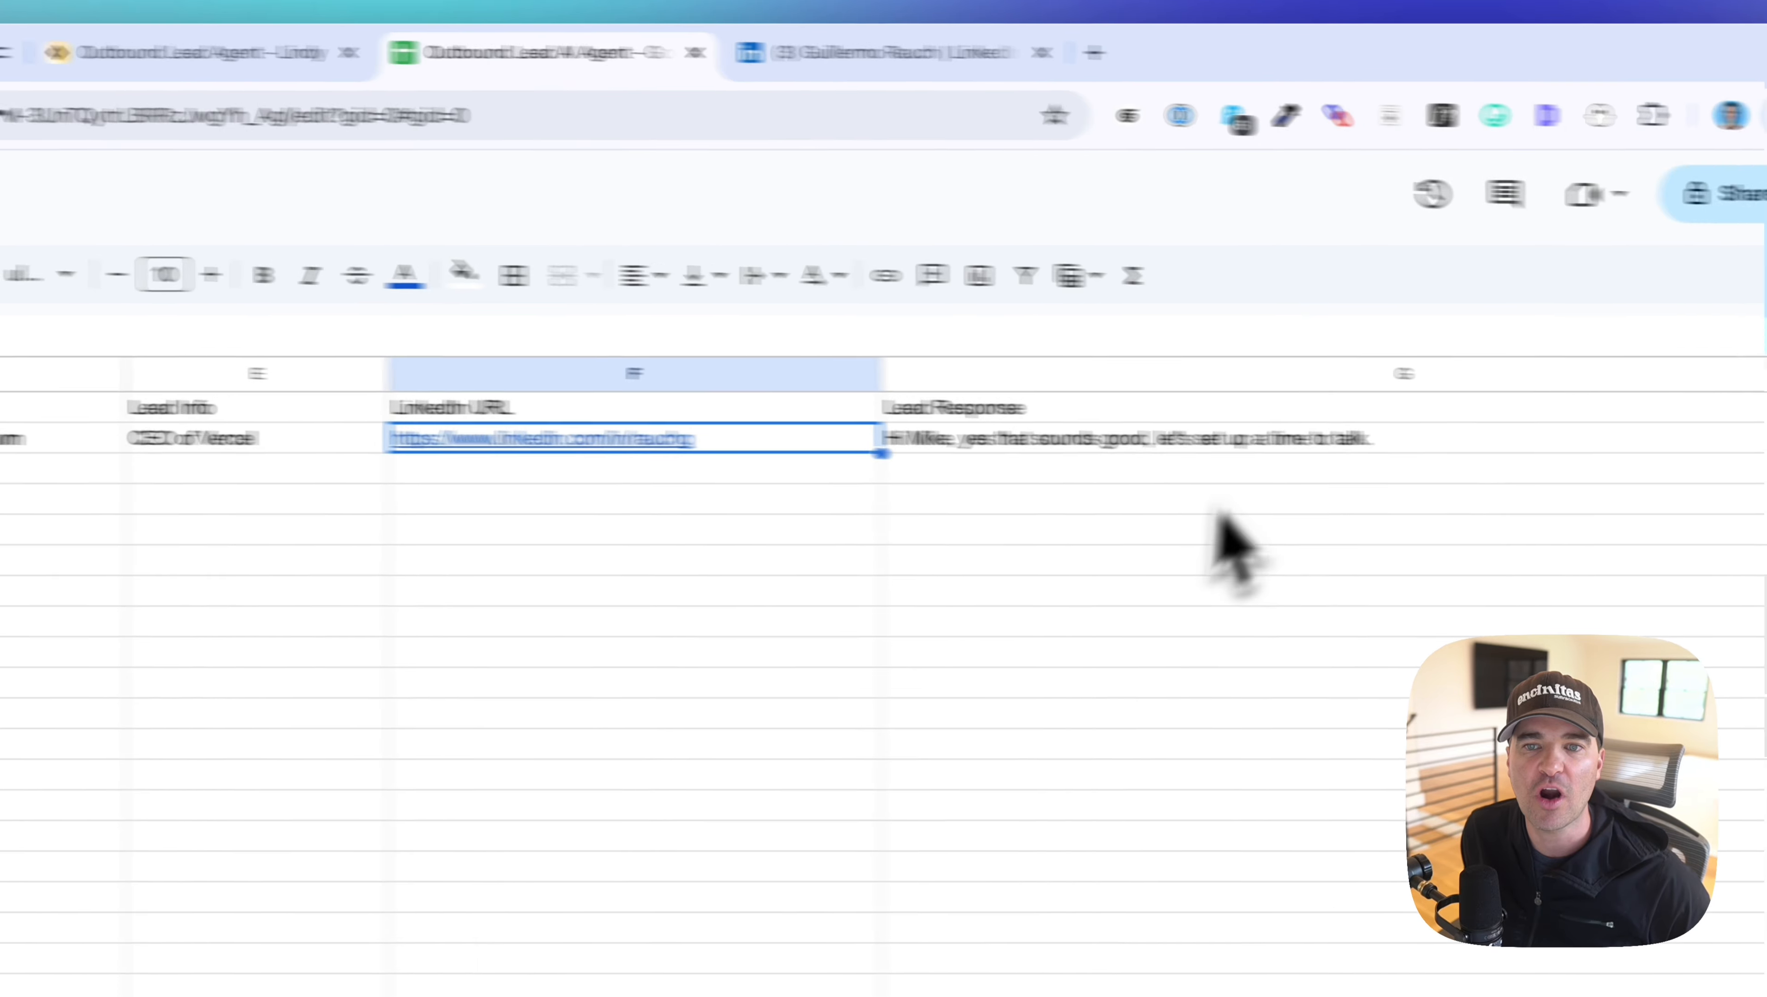
pyautogui.click(1022, 409)
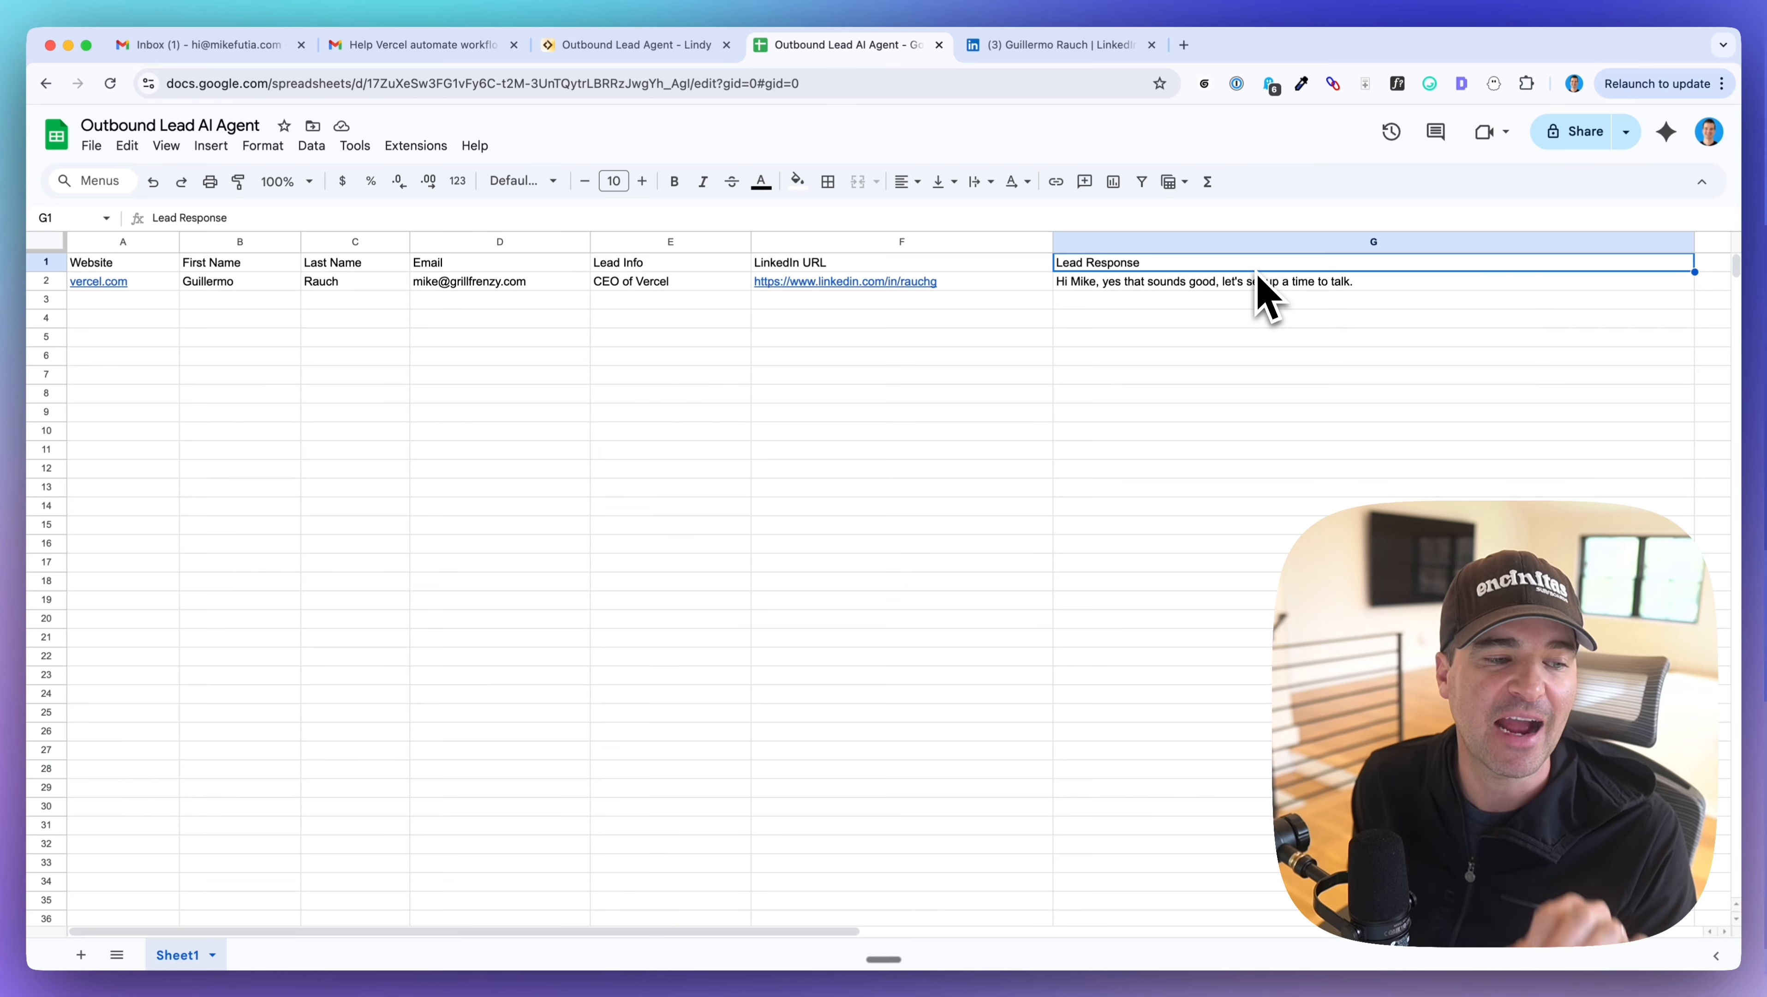
pyautogui.click(559, 46)
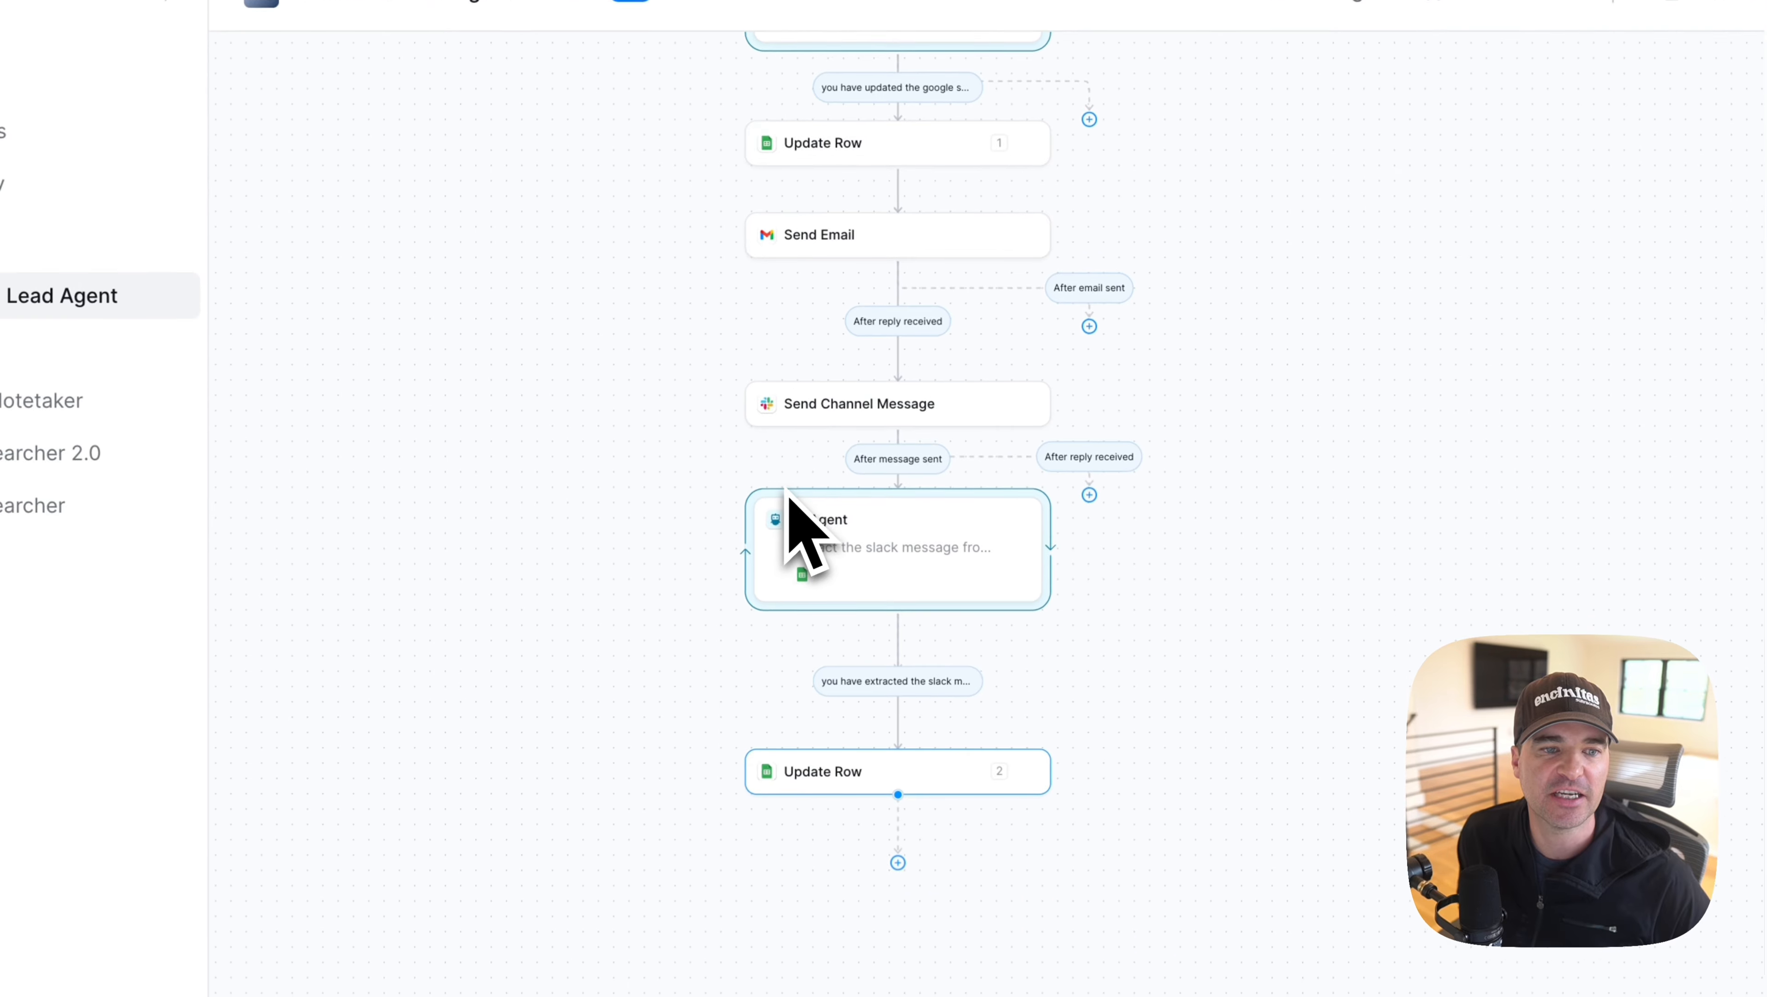
pyautogui.scroll(10, 787, 492)
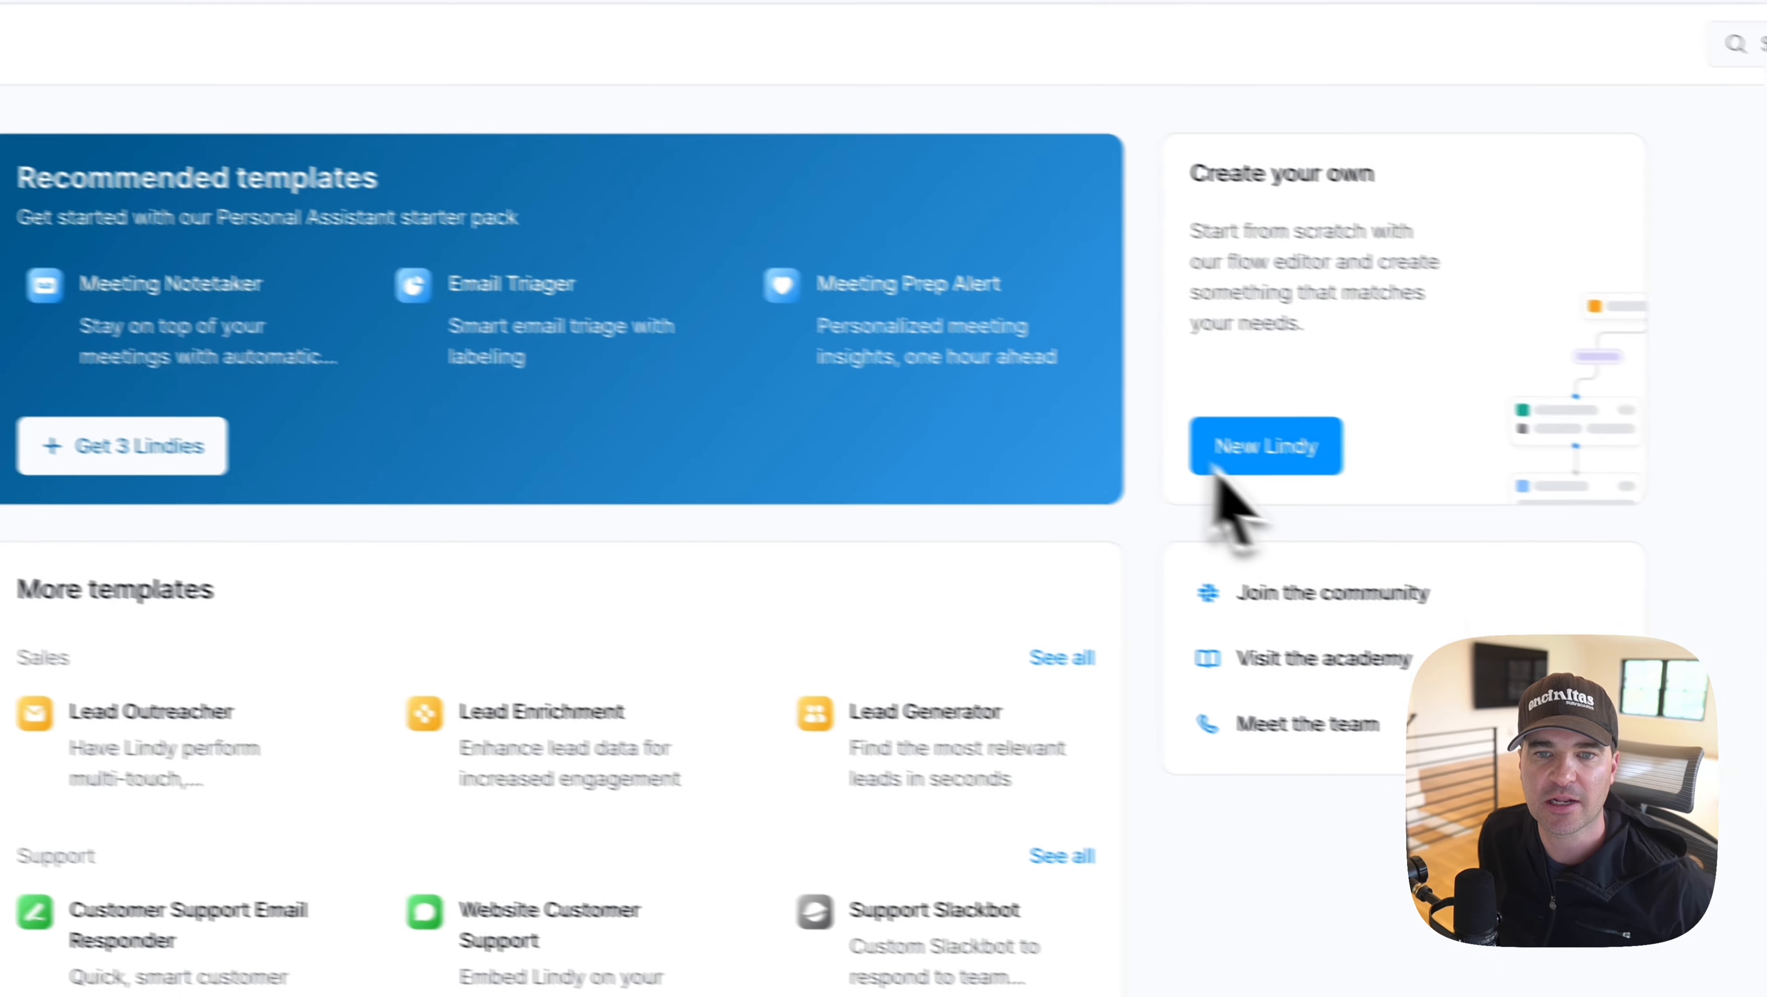
# - Create a new Lindy from scratch
pyautogui.click(1254, 446)
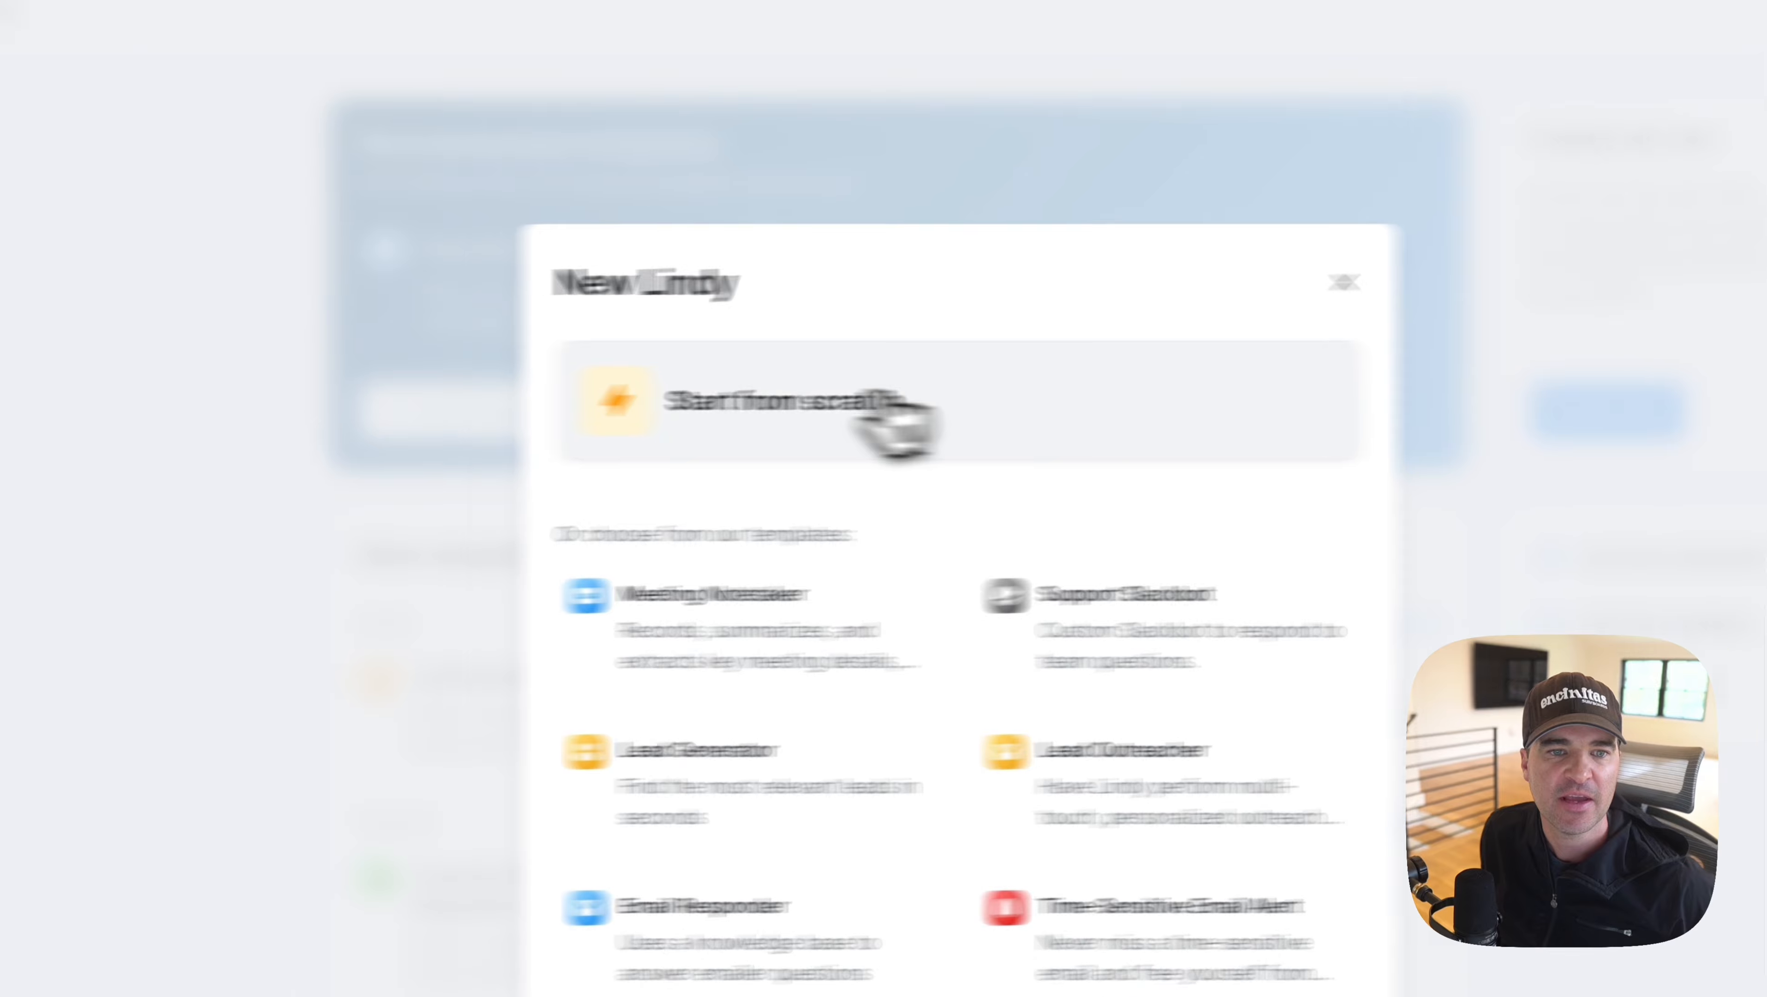
pyautogui.click(886, 419)
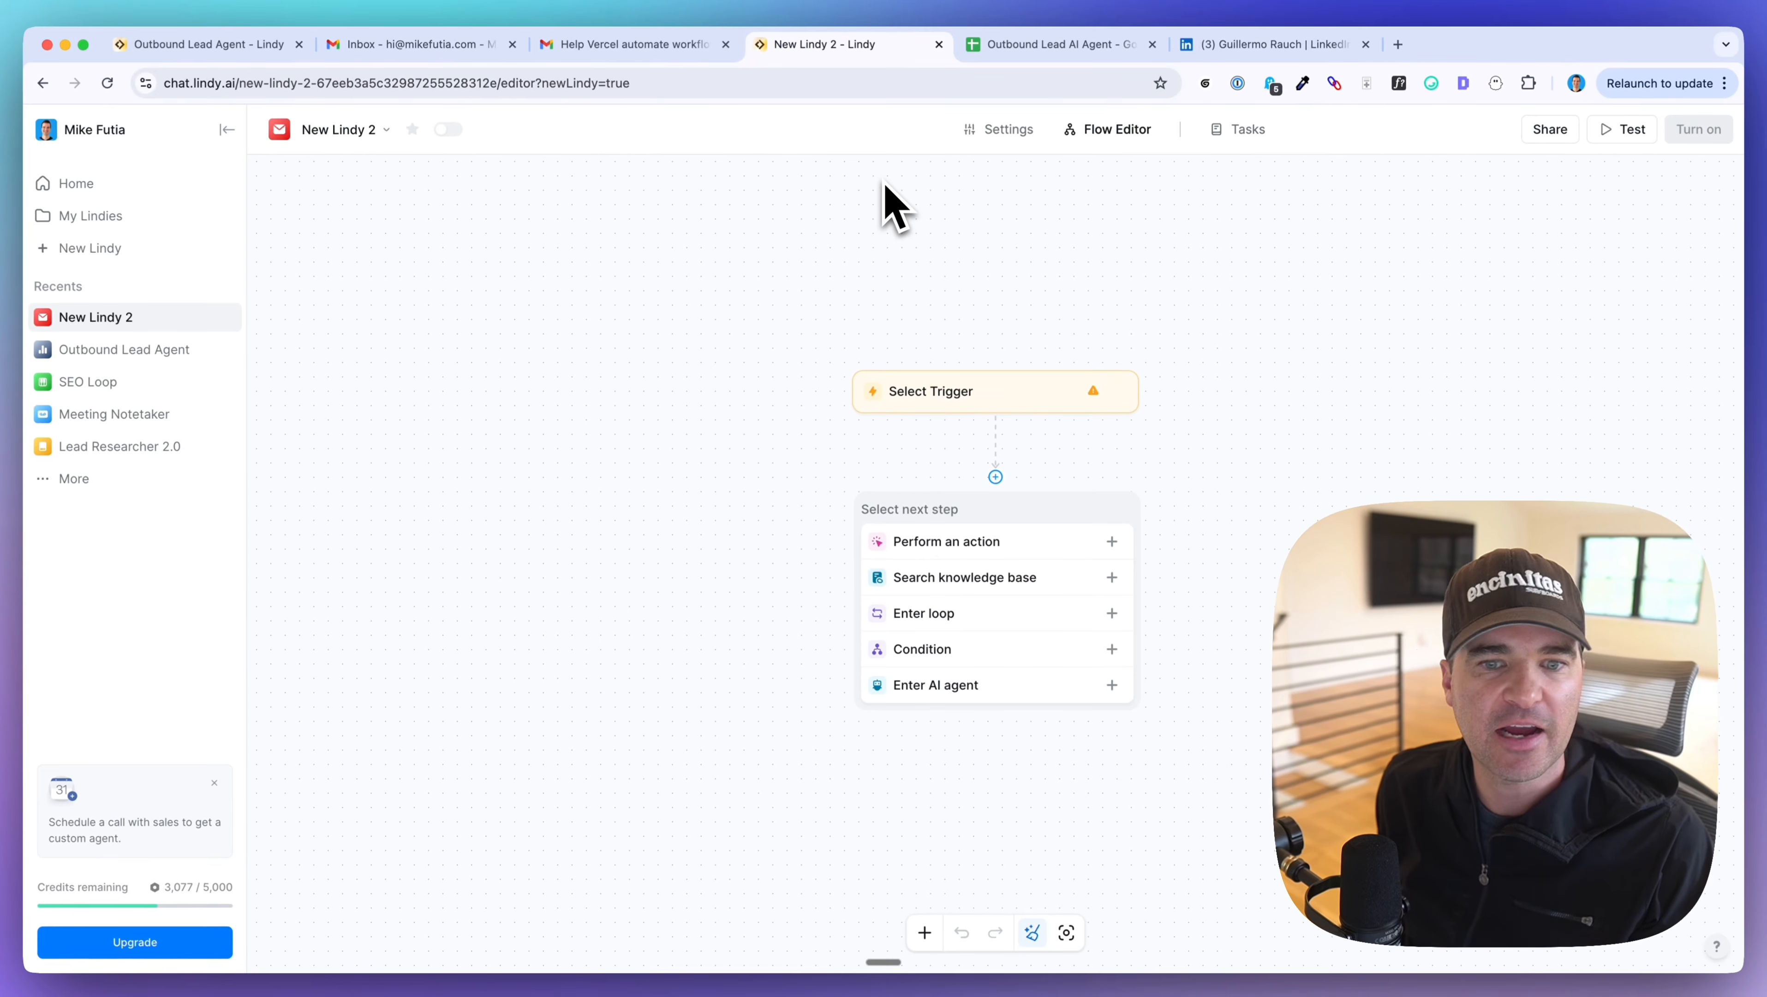
pyautogui.scroll(-1, 936, 300)
pyautogui.hscroll(1, 935, 300)
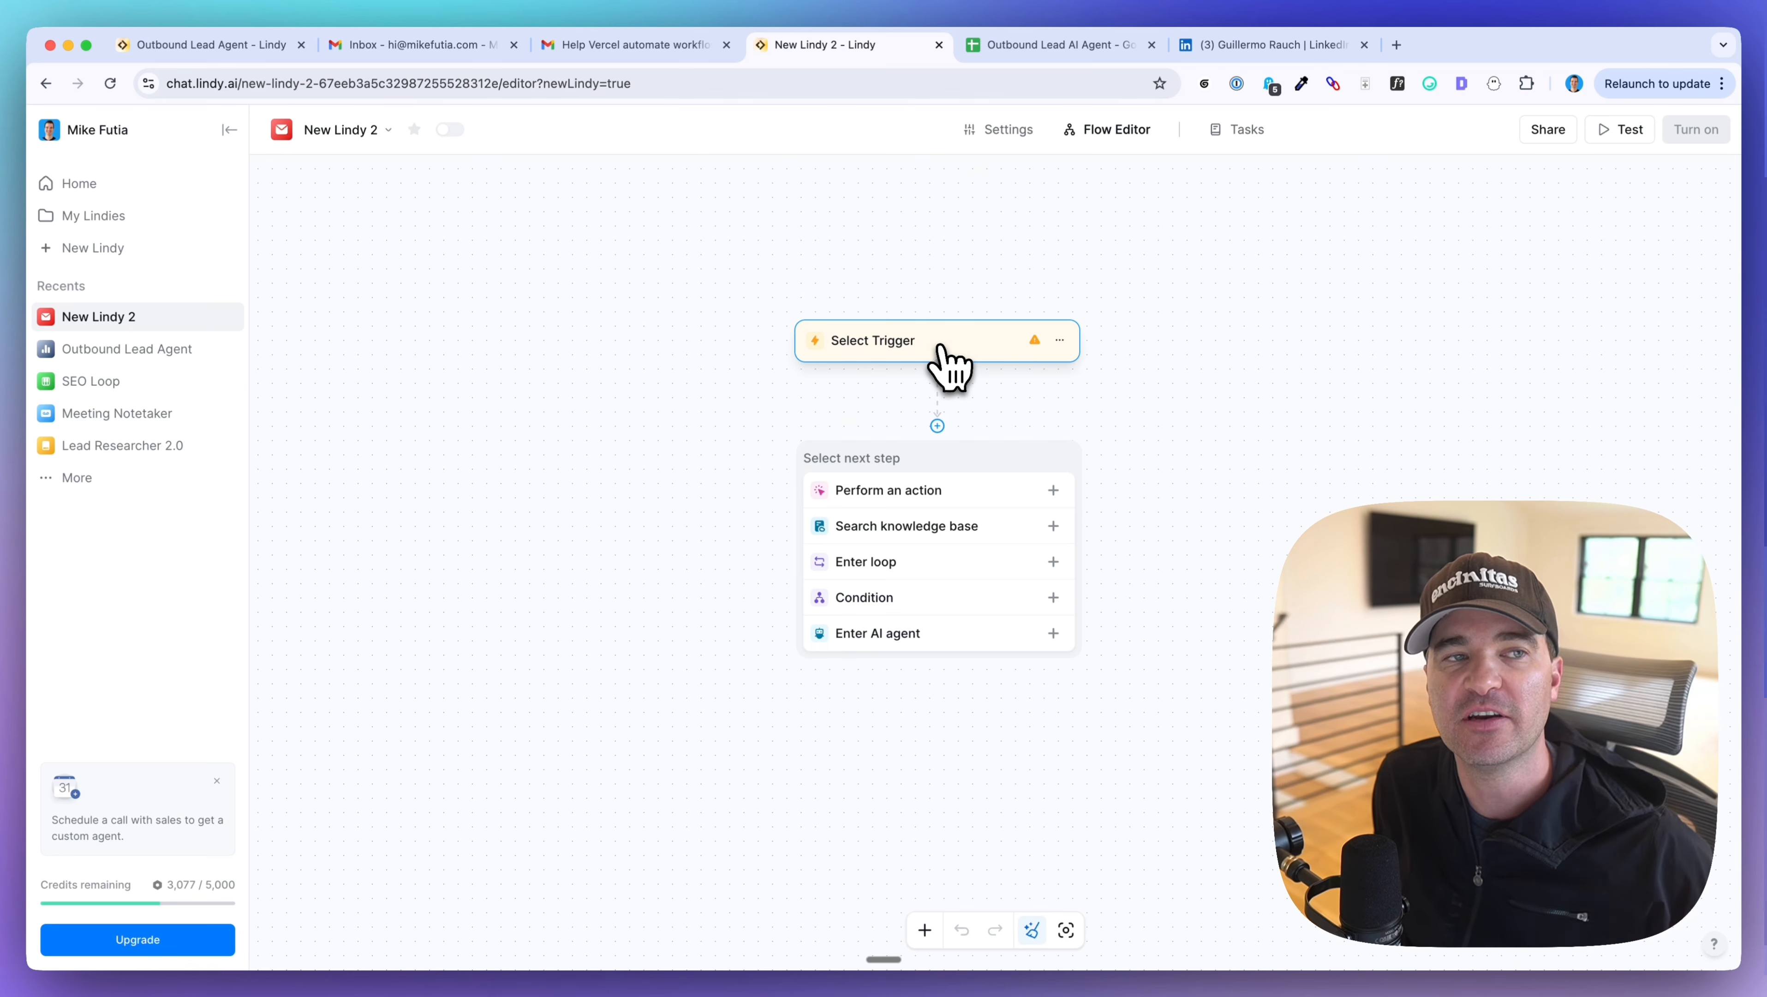
# - Set the flow's trigger to Message Received under Chat with this Lindy
pyautogui.click(832, 344)
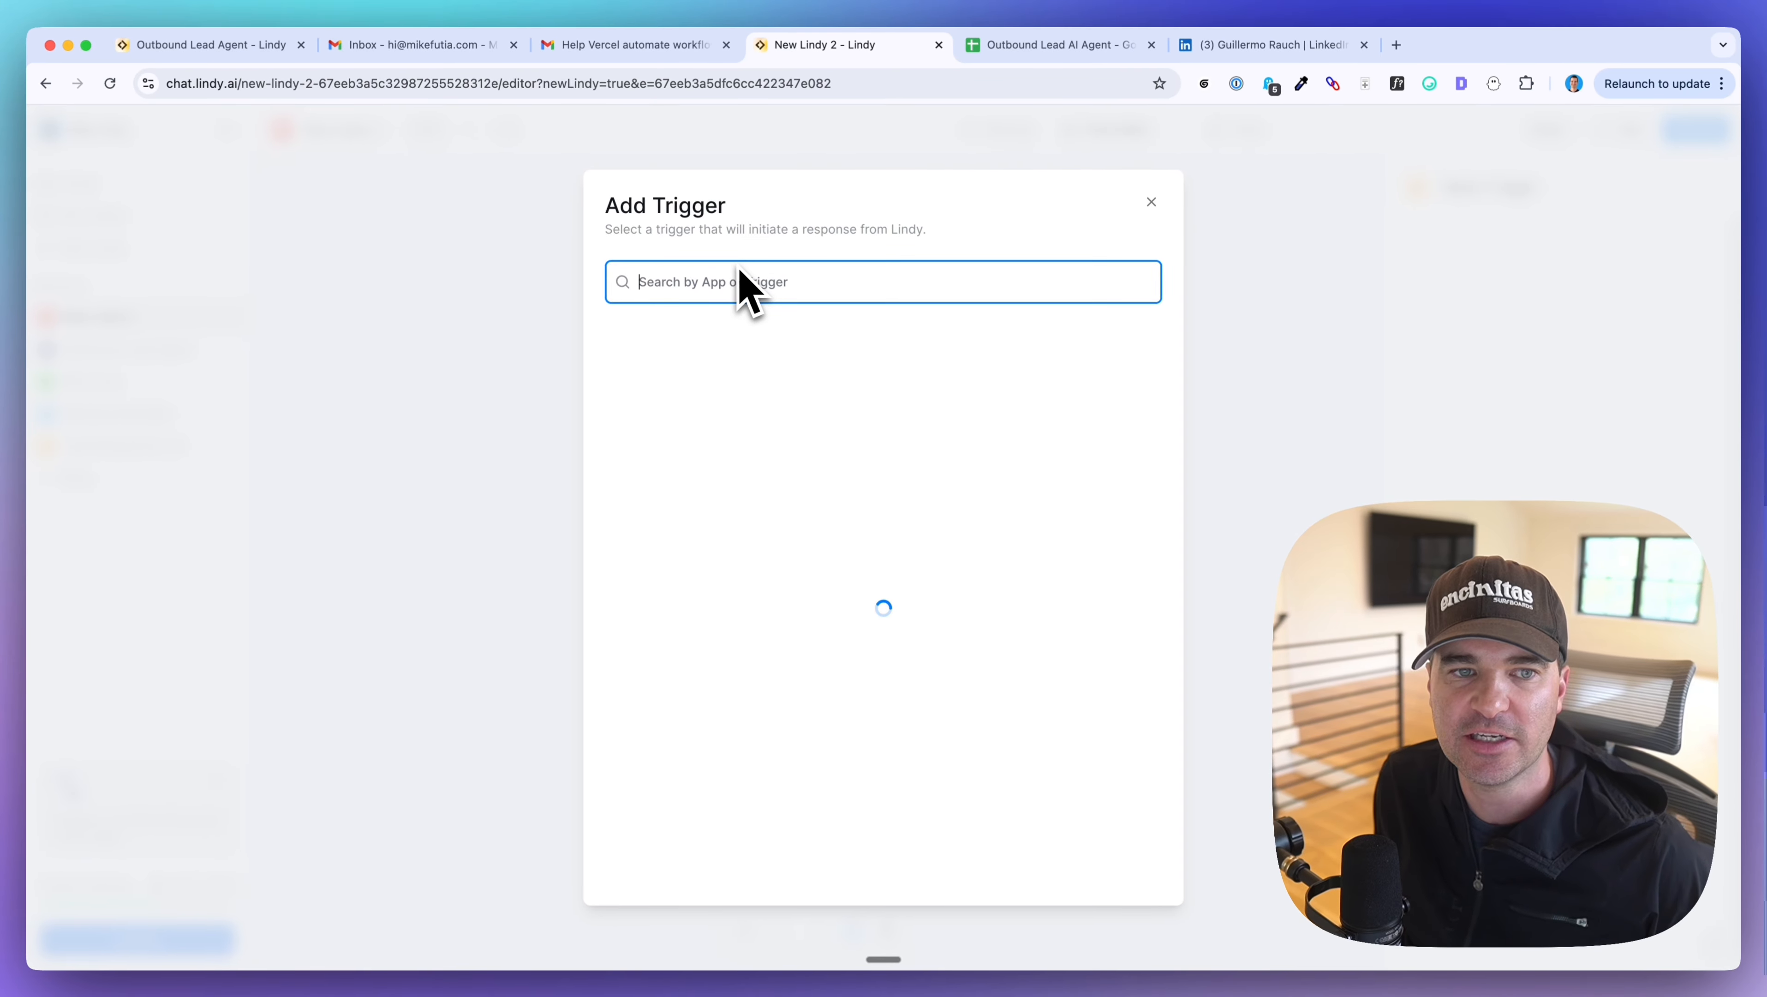
pyautogui.scroll(-3, 750, 411)
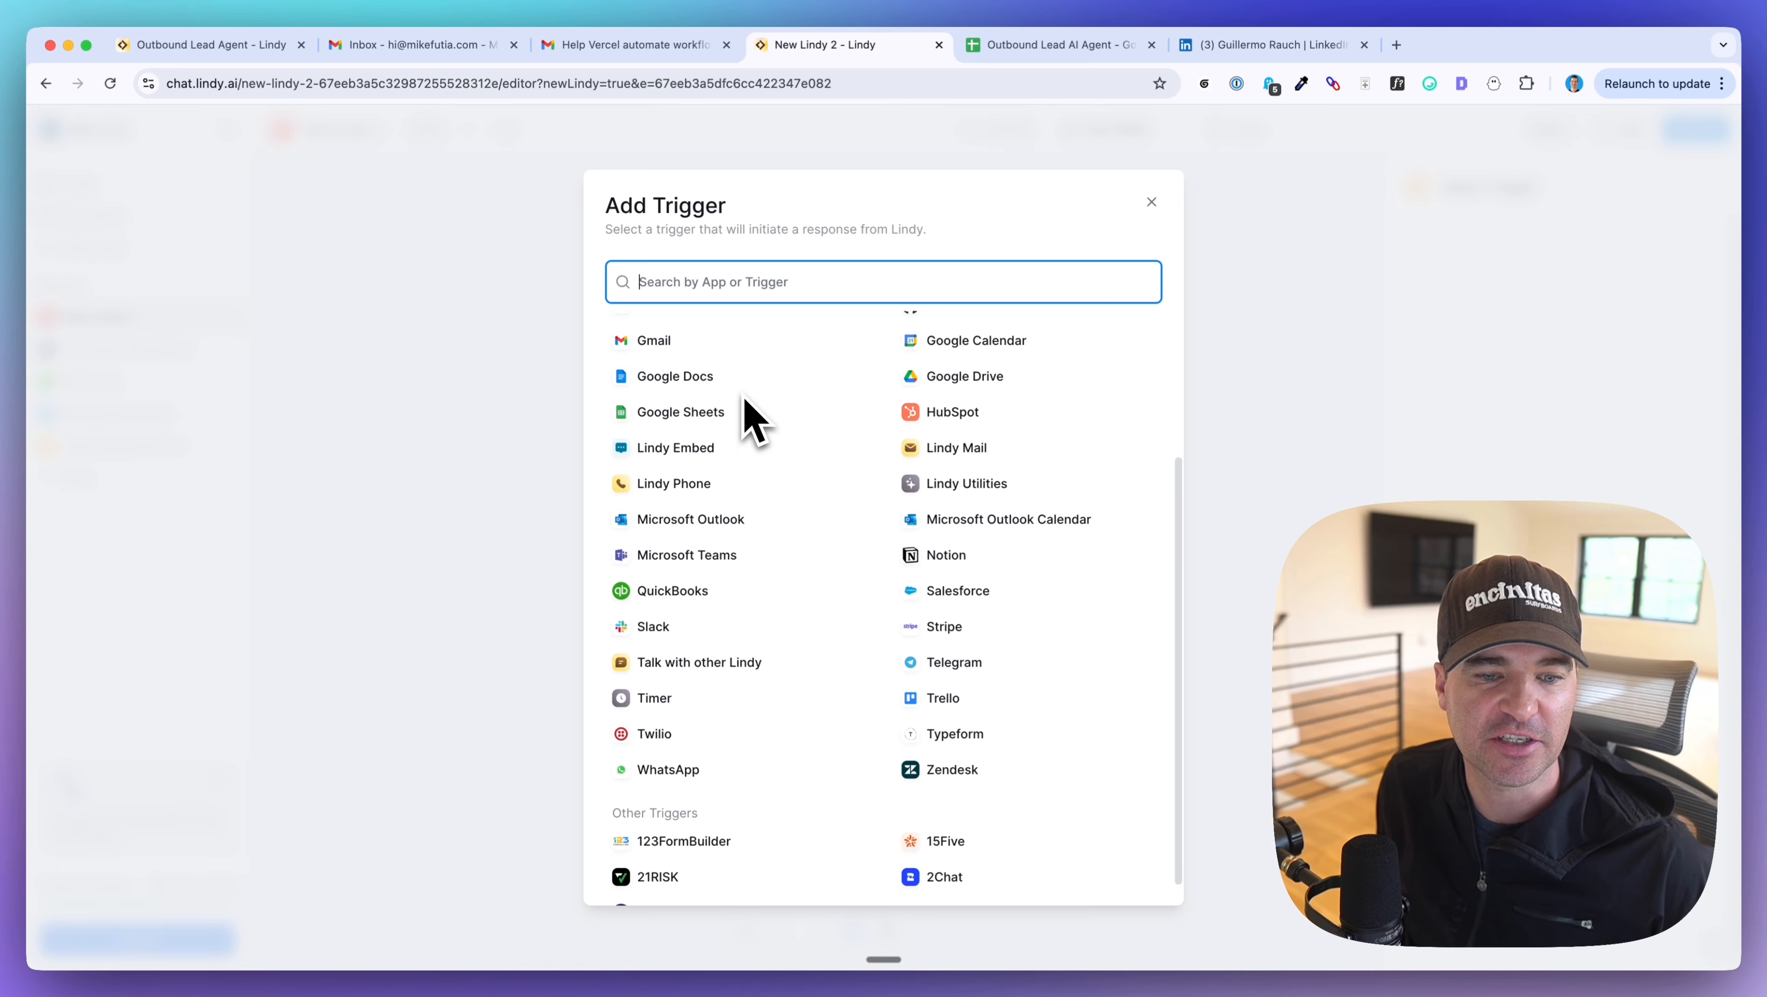
pyautogui.scroll(-5, 745, 403)
pyautogui.scroll(8, 745, 403)
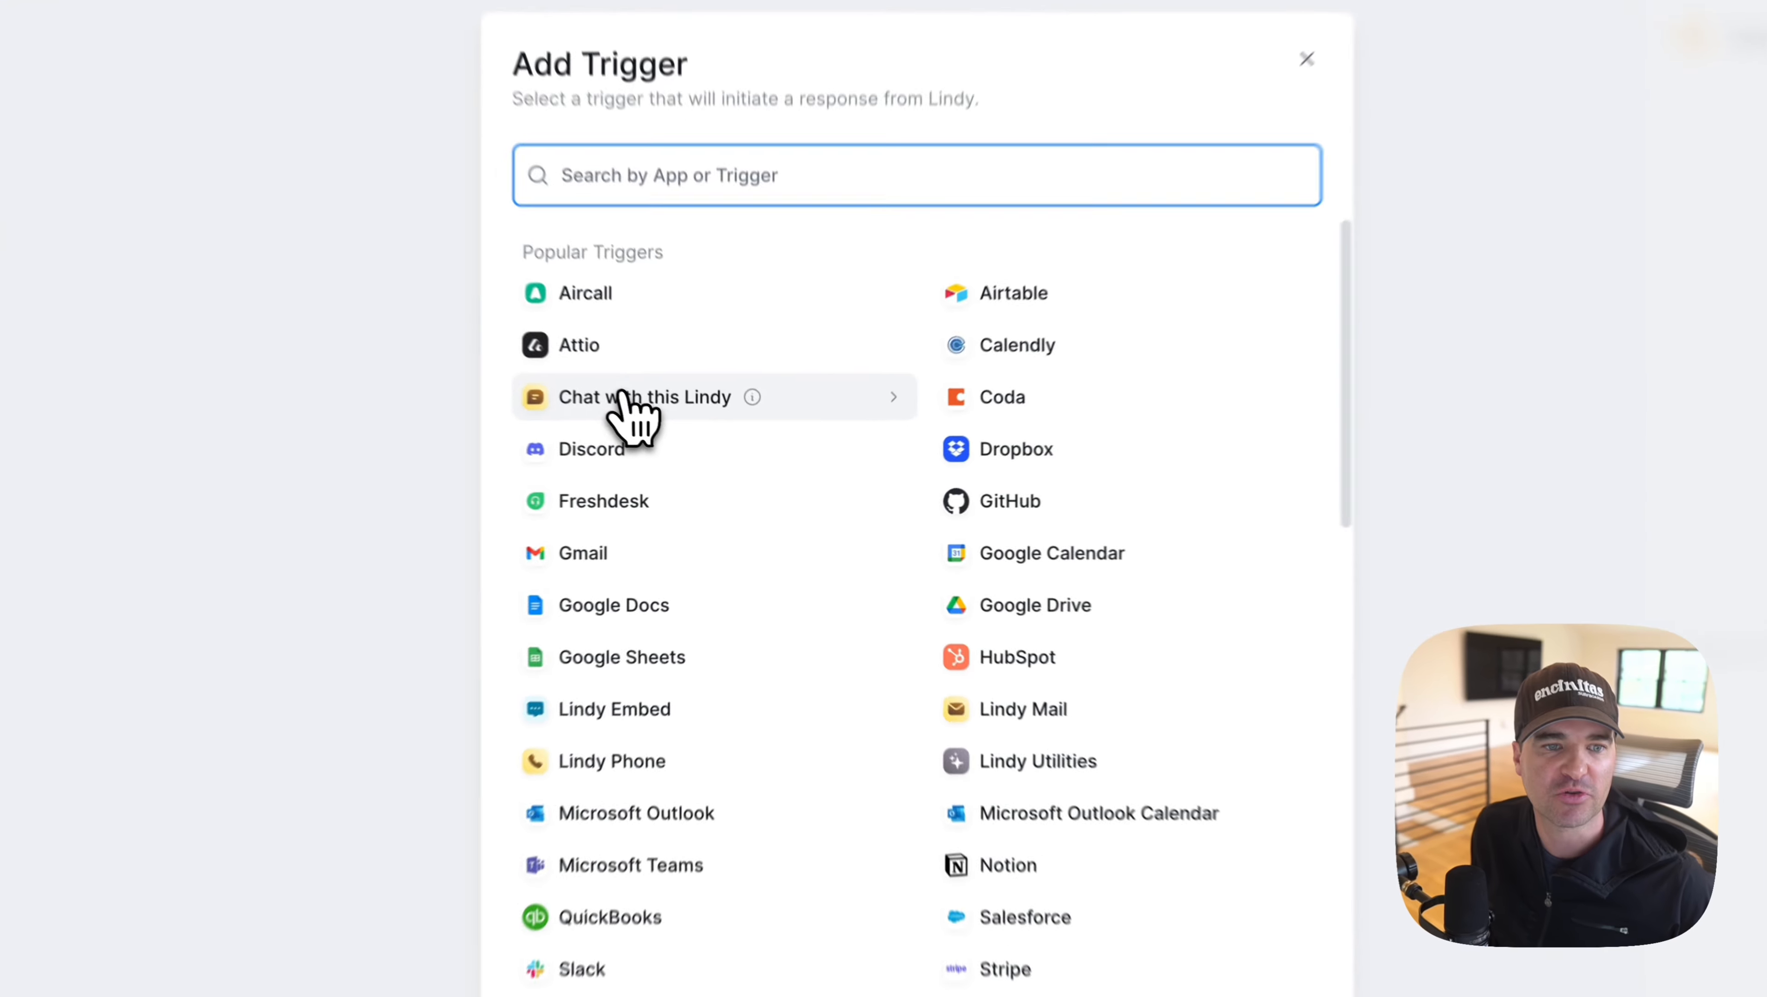
pyautogui.click(624, 401)
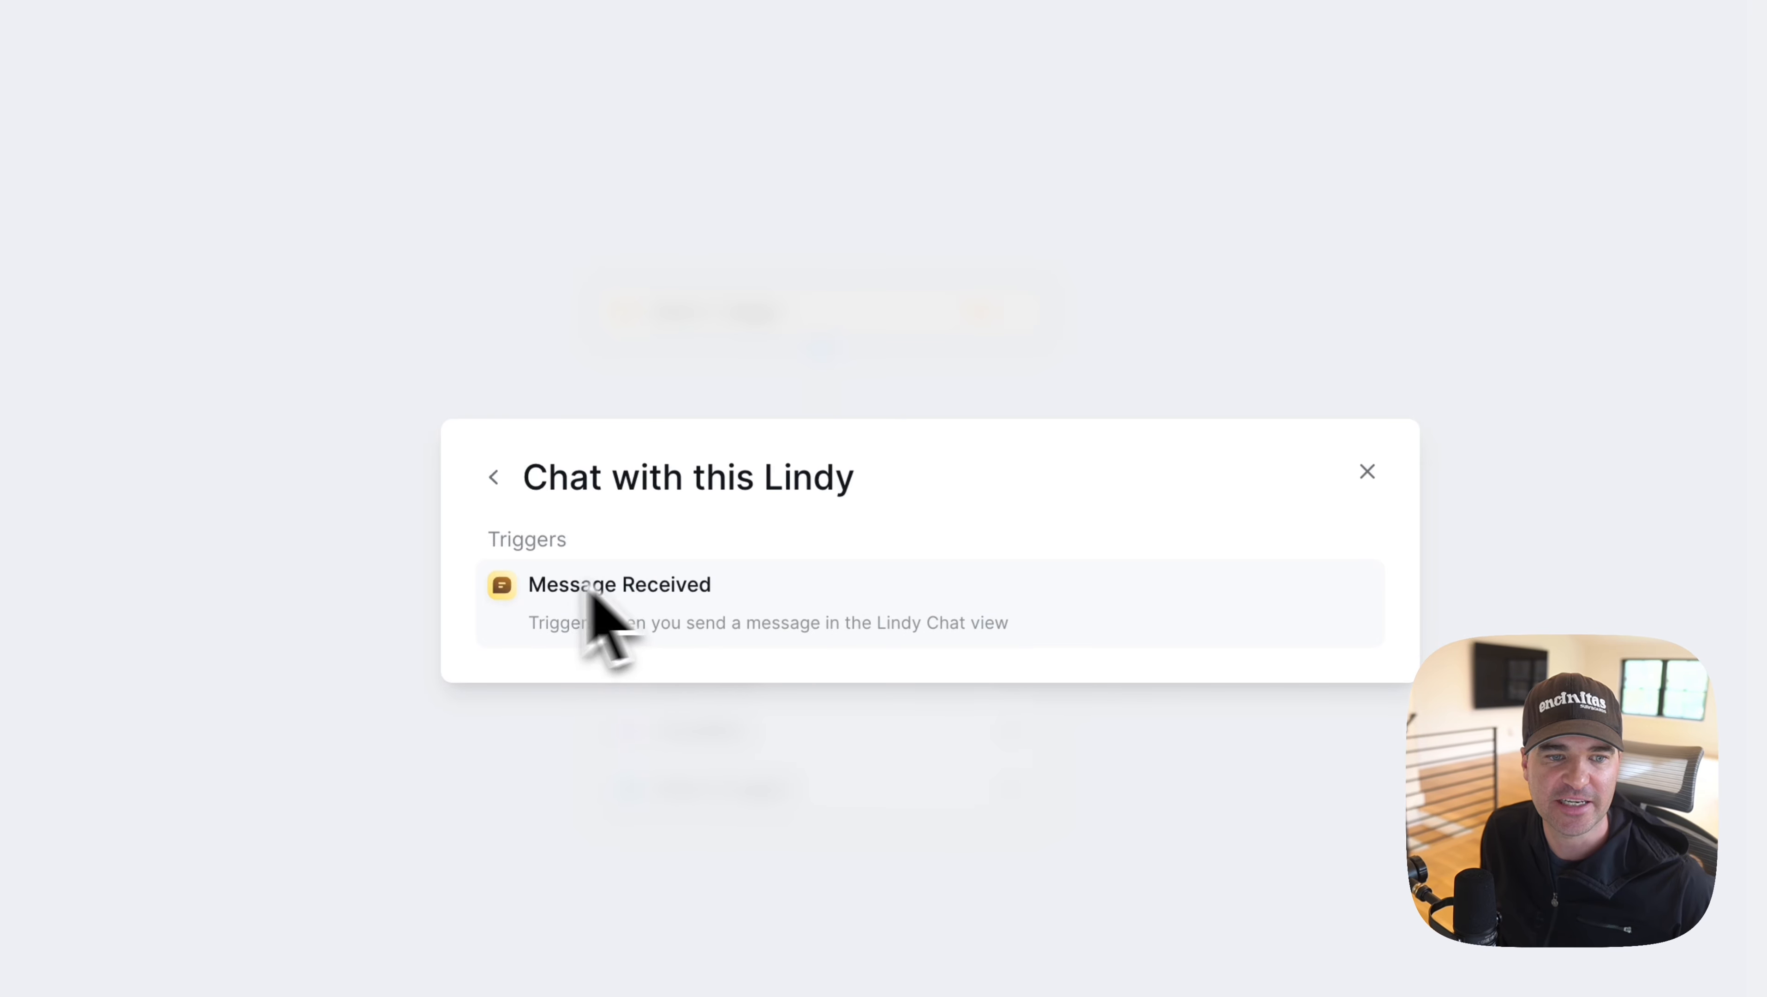
pyautogui.click(575, 602)
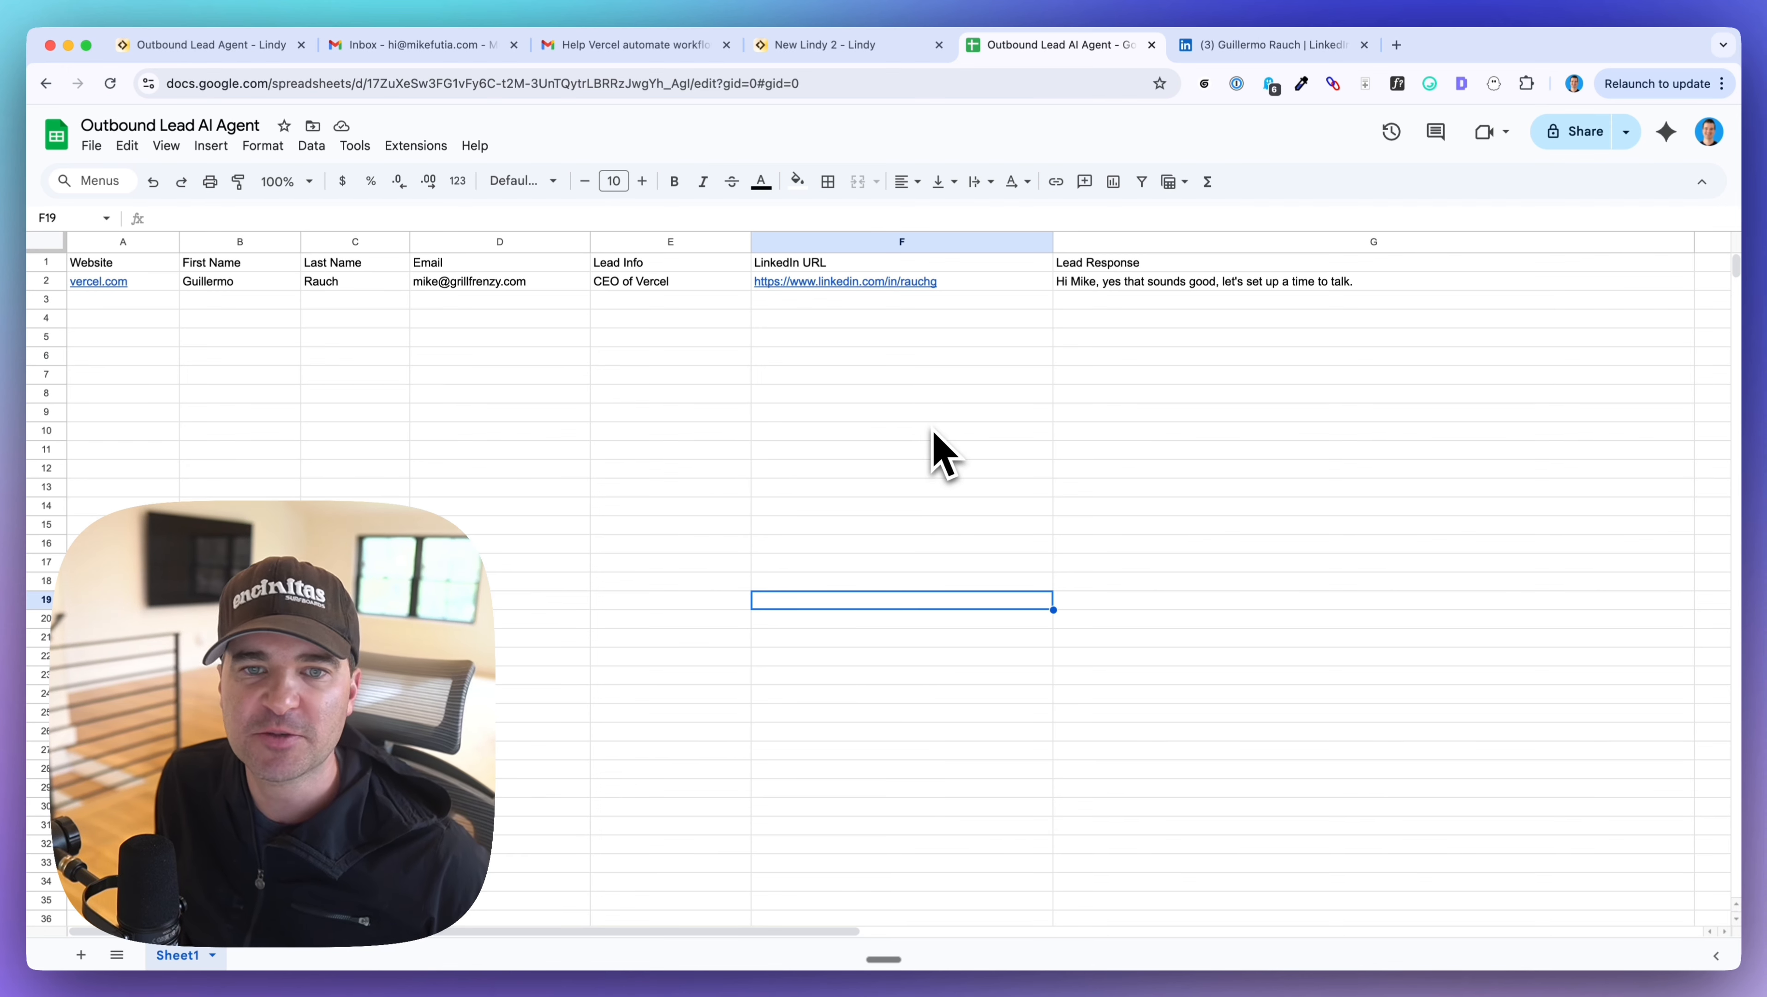
# - Highlight the header row in the Outbound Lead AI Agent spreadsheet and go through its columns from Website to Lead Response
pyautogui.click(736, 451)
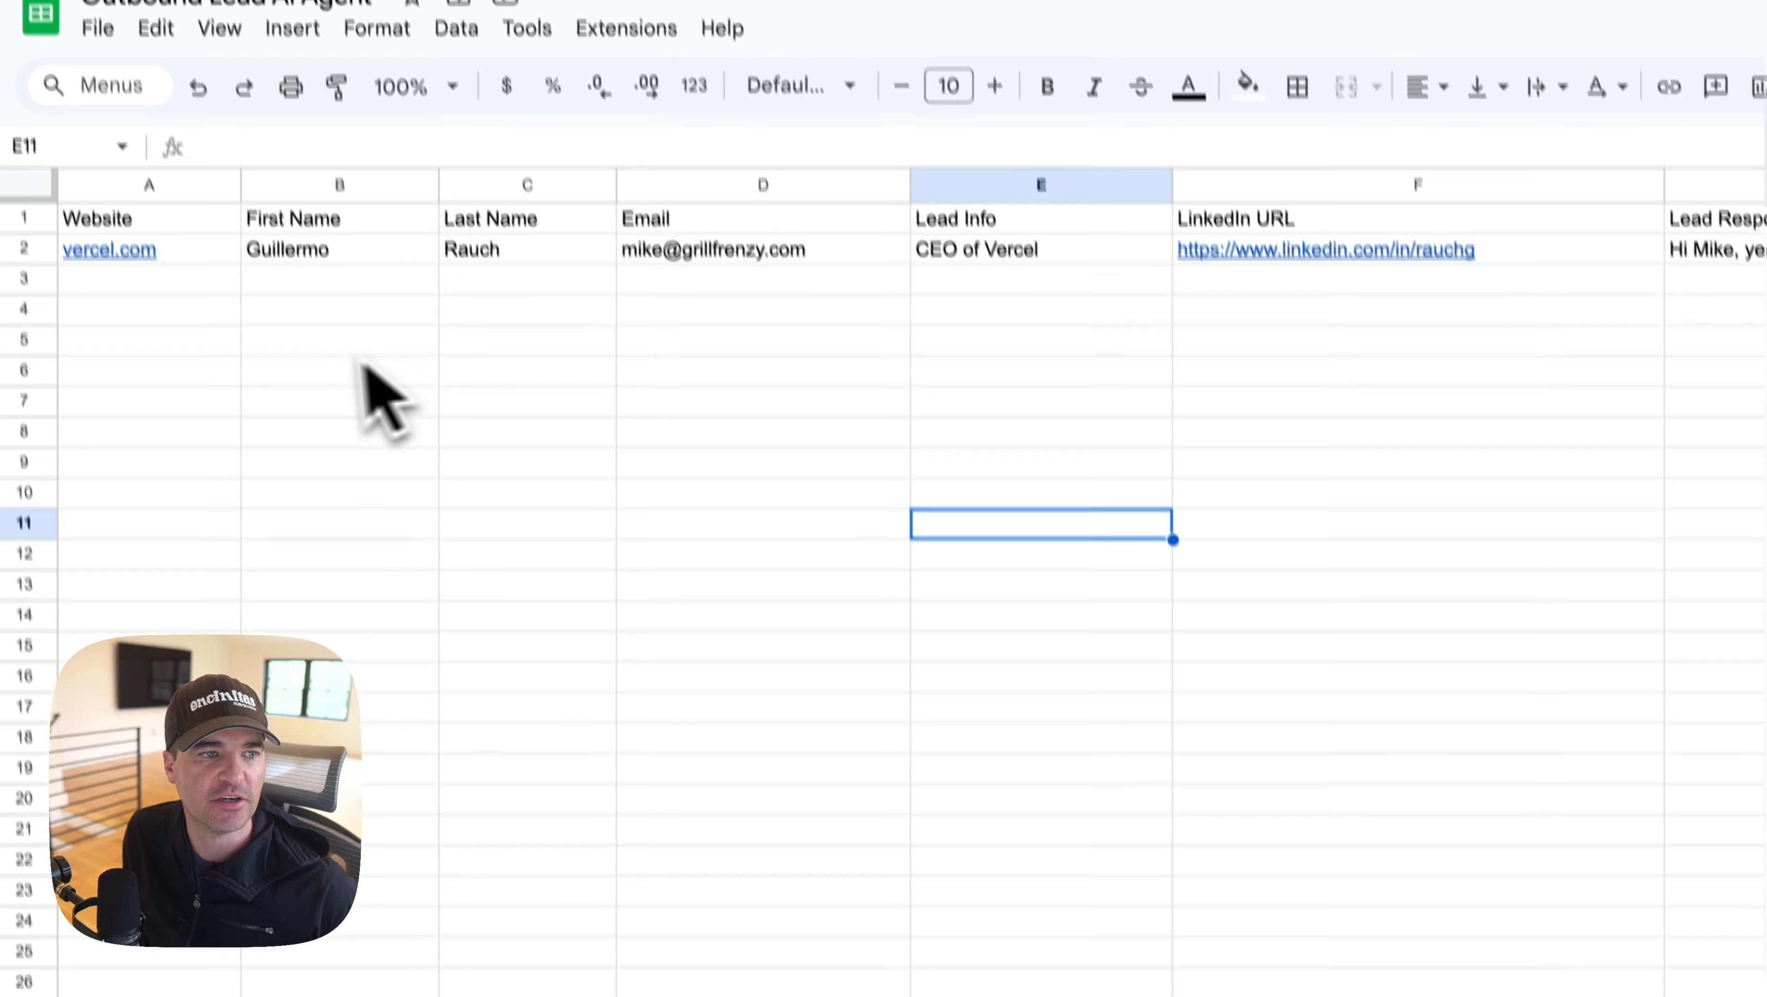
pyautogui.moveTo(117, 219); pyautogui.dragTo(1759, 222)
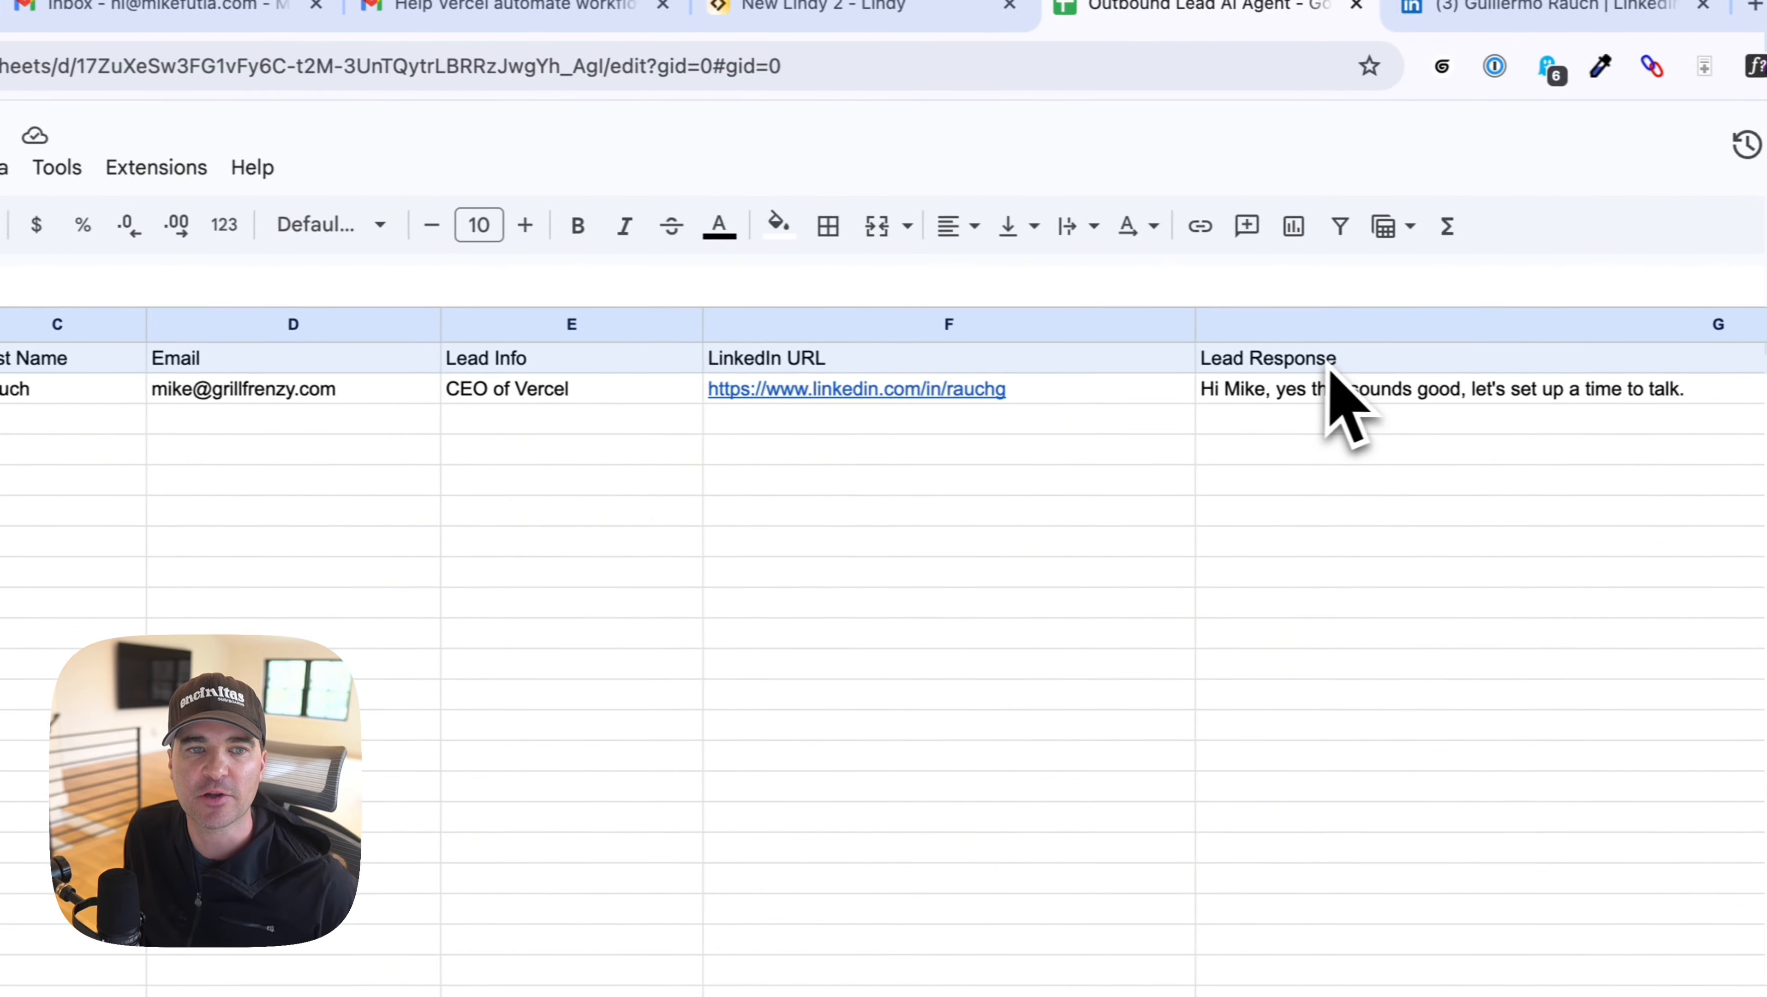
pyautogui.click(66, 728)
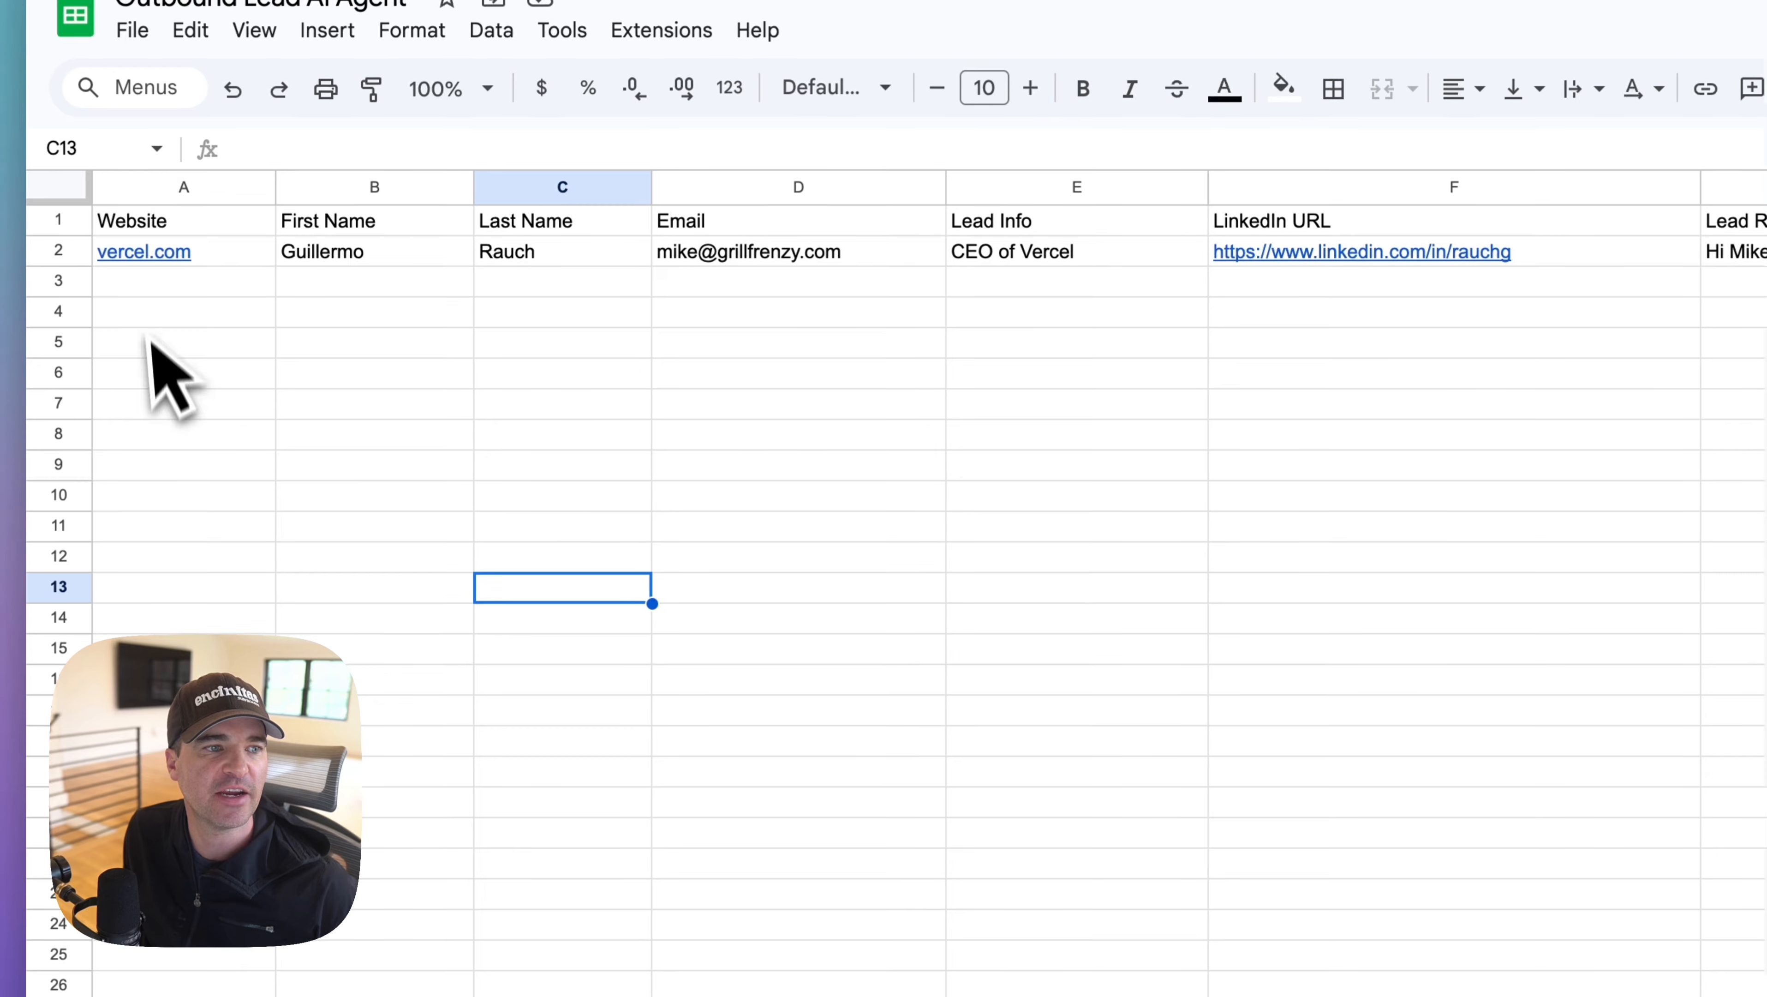
pyautogui.click(189, 231)
pyautogui.click(398, 231)
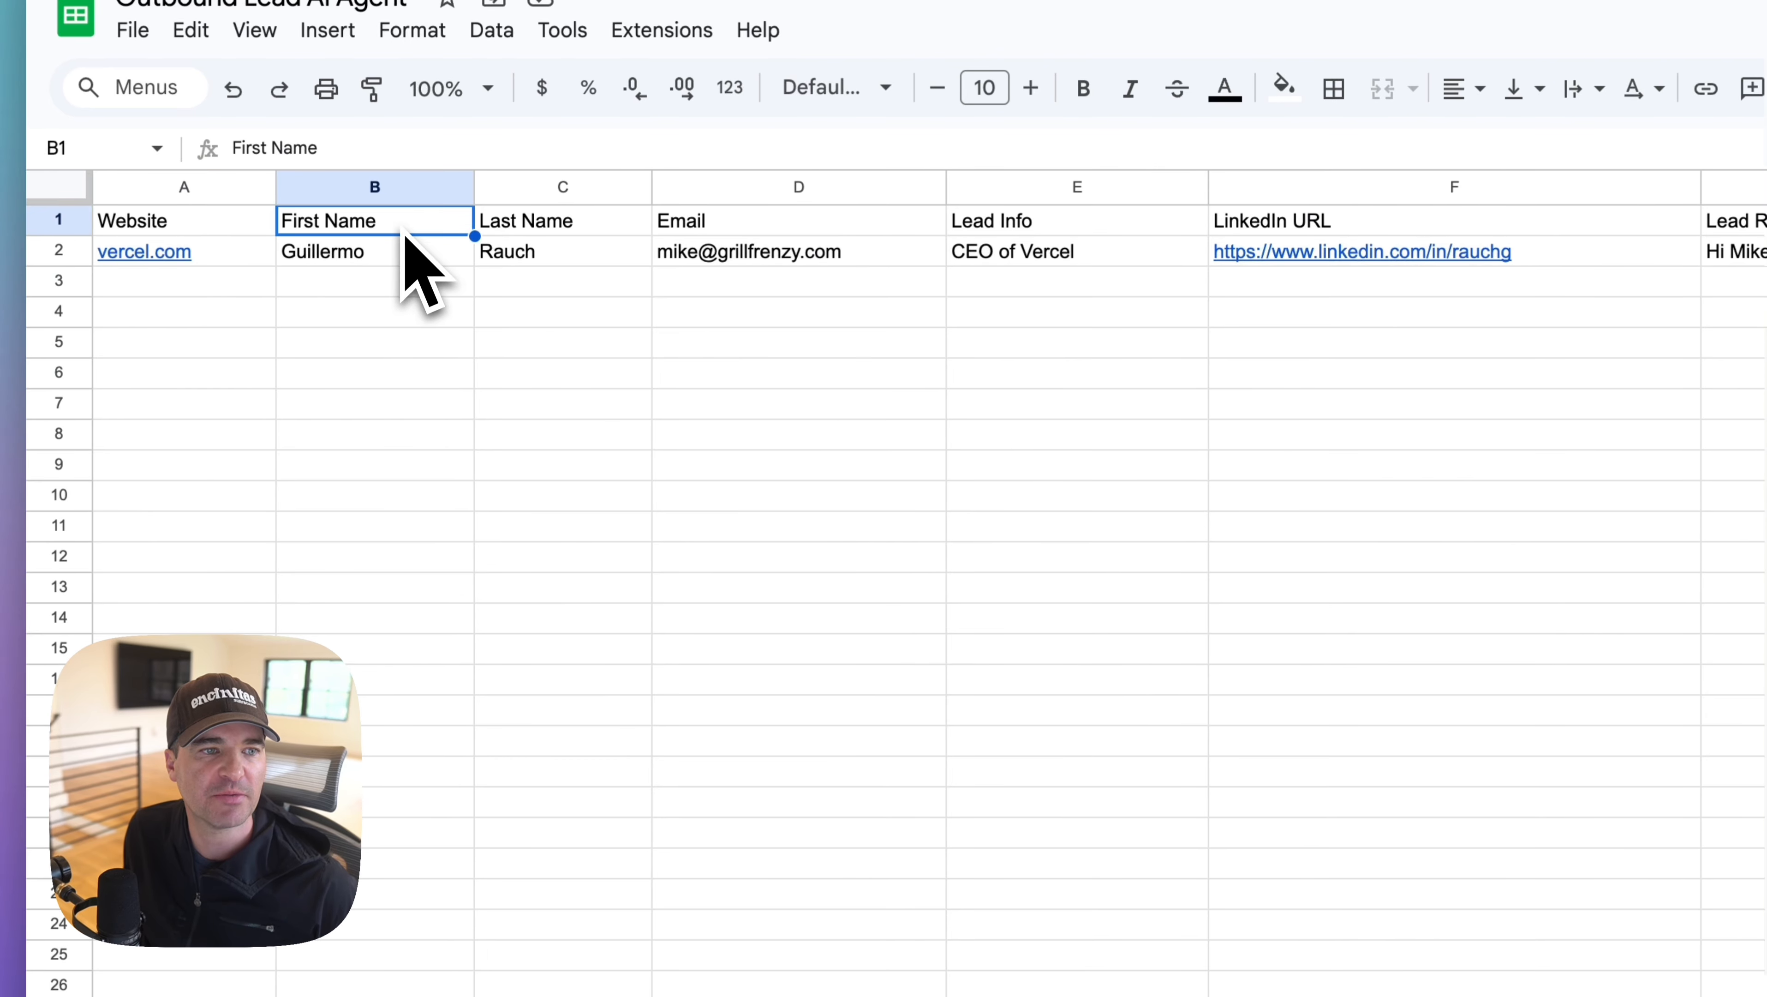
pyautogui.click(558, 233)
pyautogui.click(739, 232)
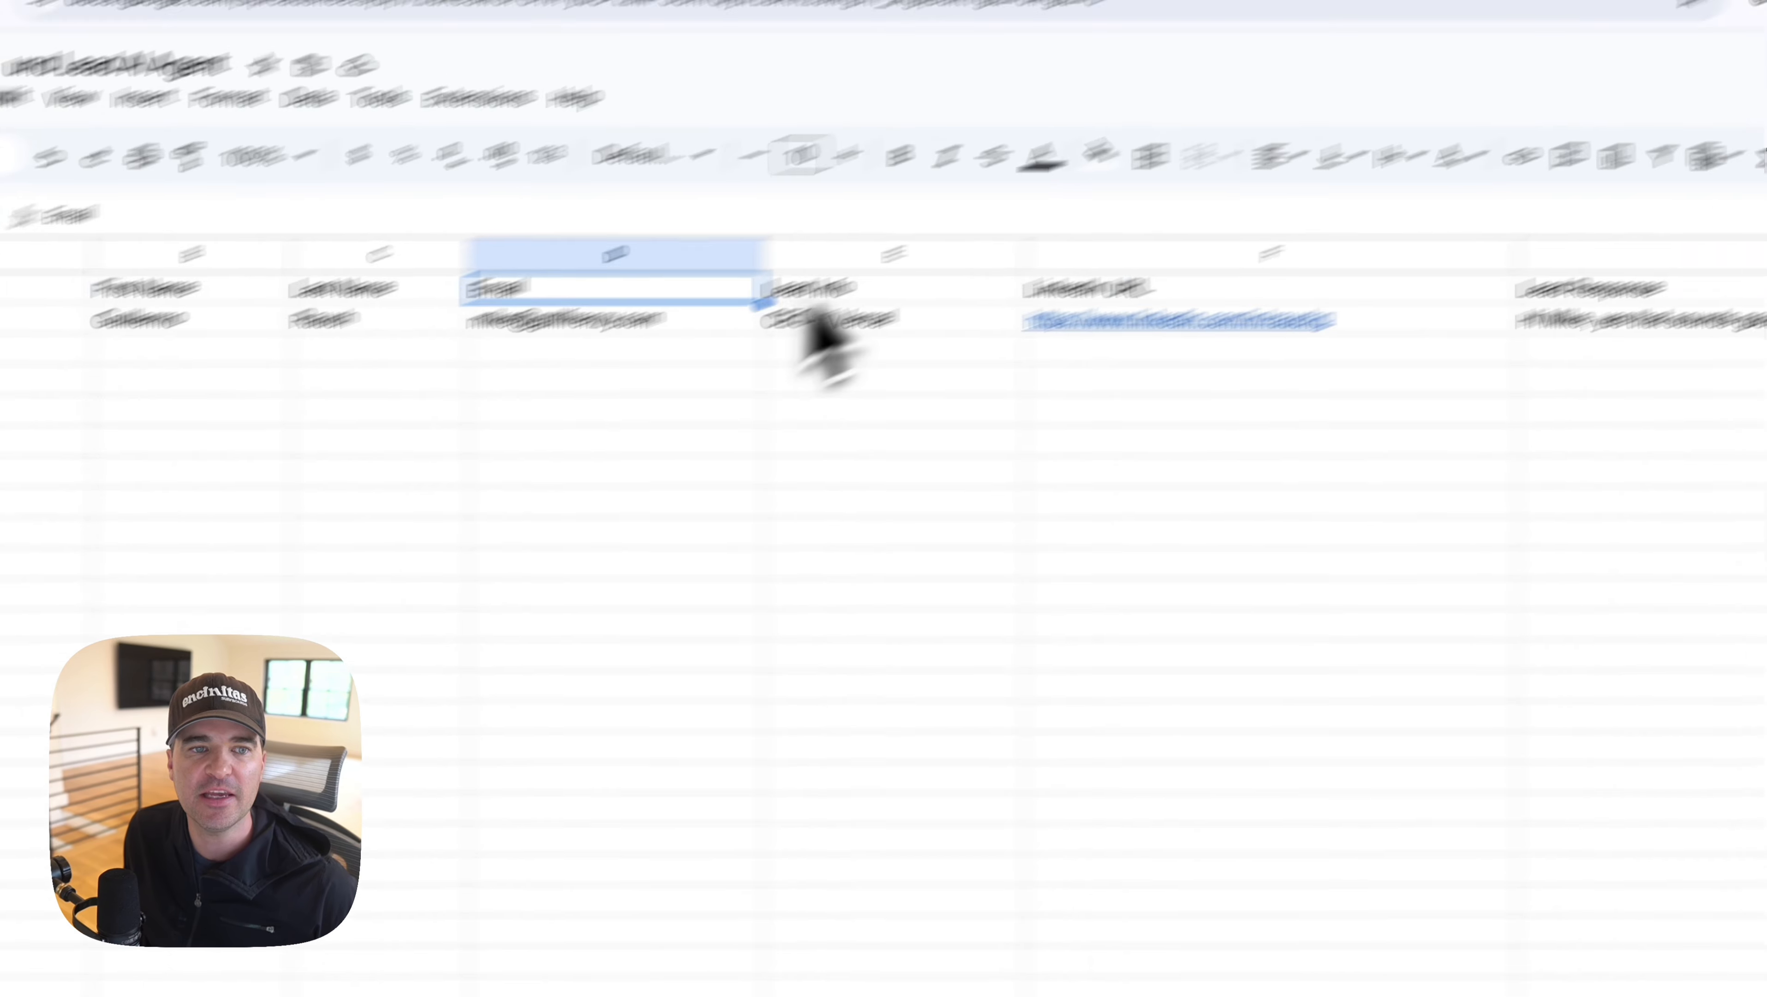
pyautogui.click(1089, 231)
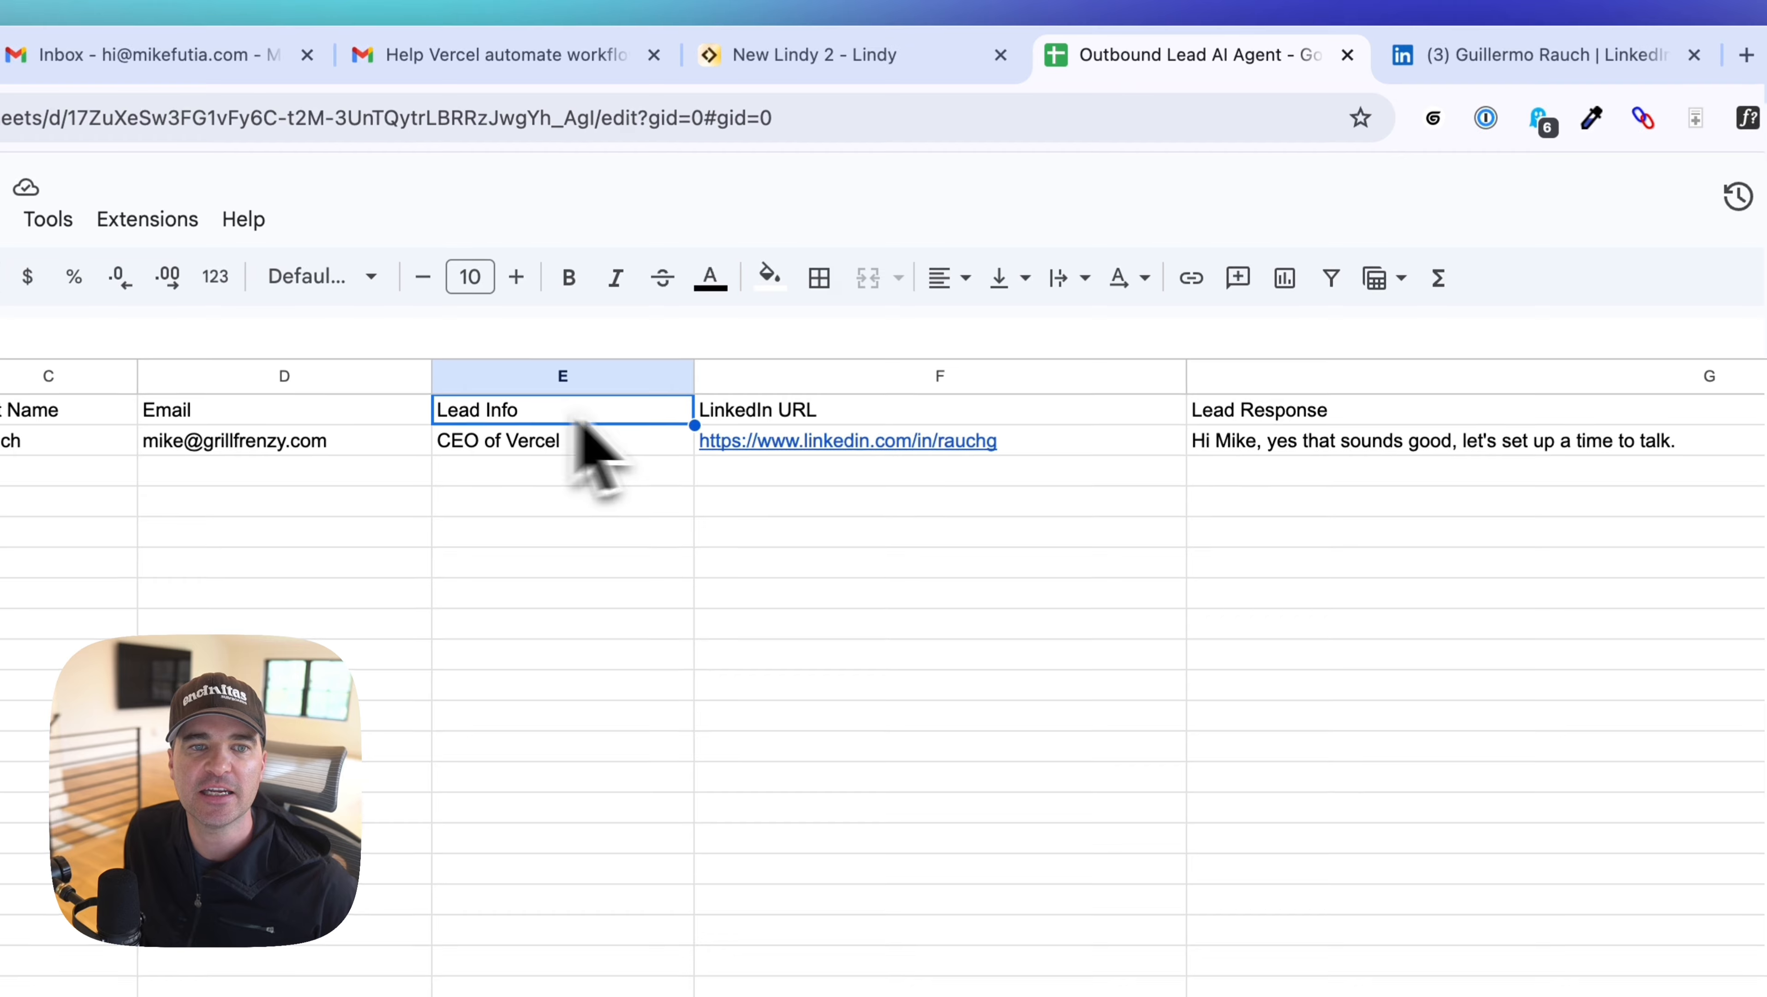
pyautogui.click(816, 419)
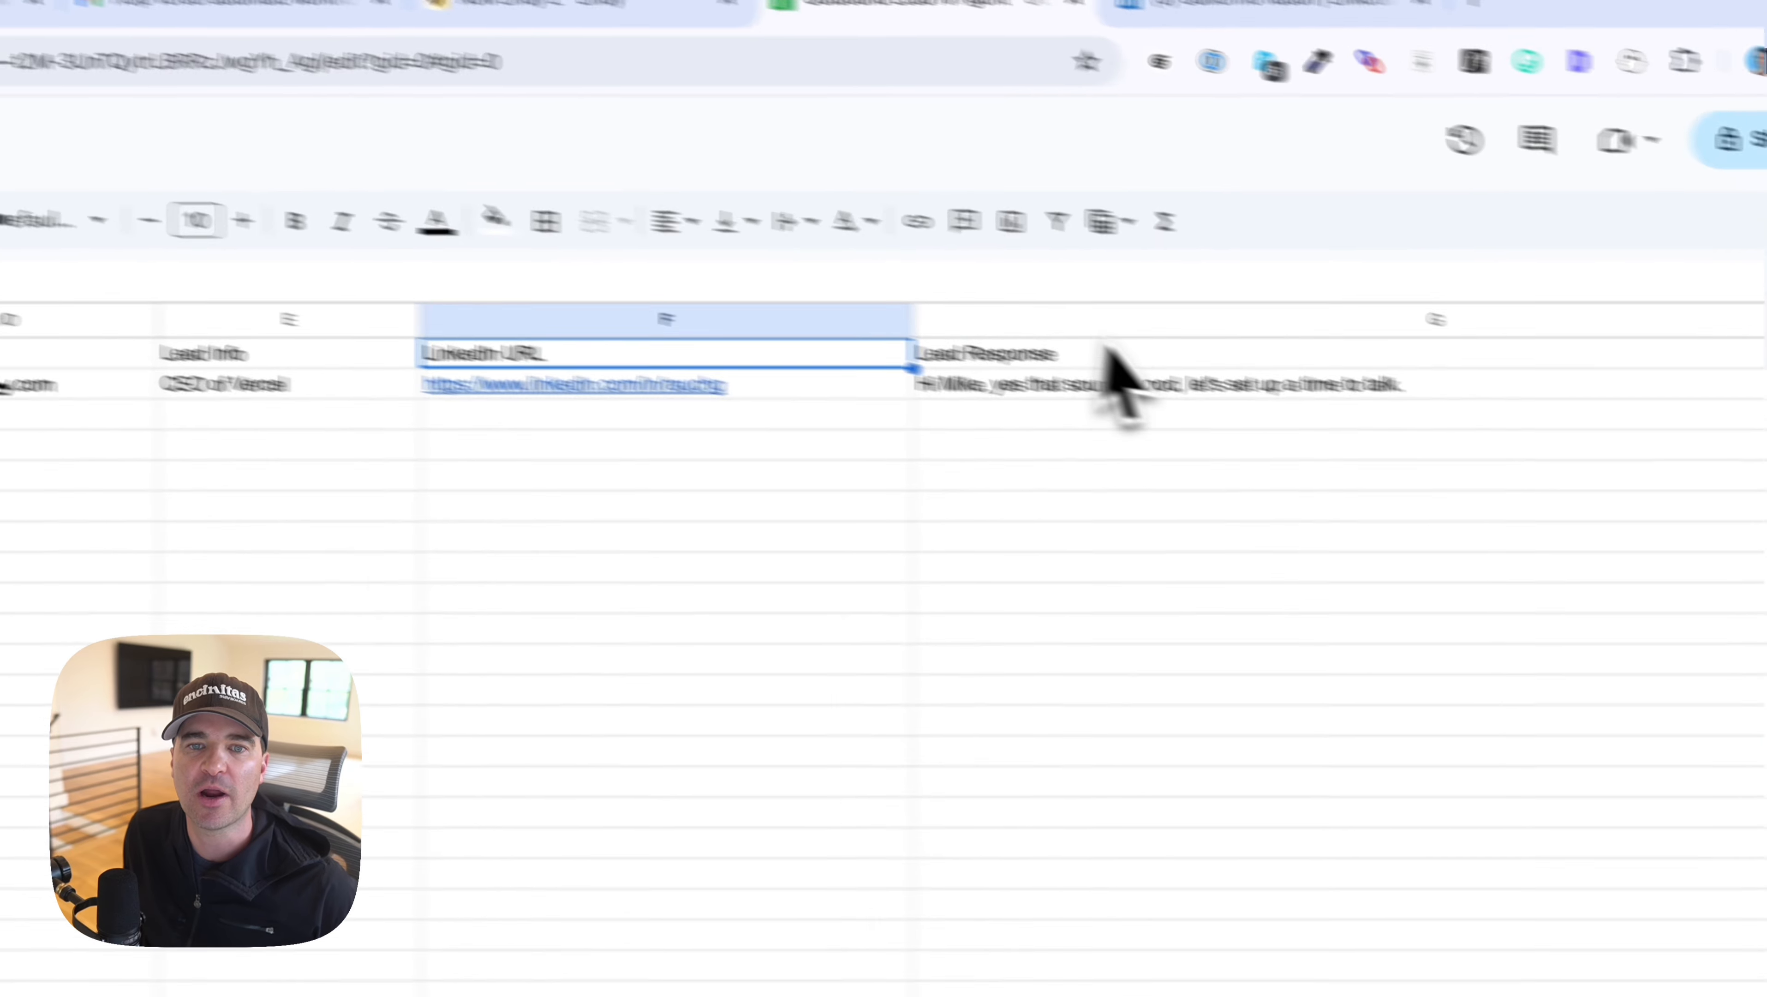
pyautogui.click(1371, 412)
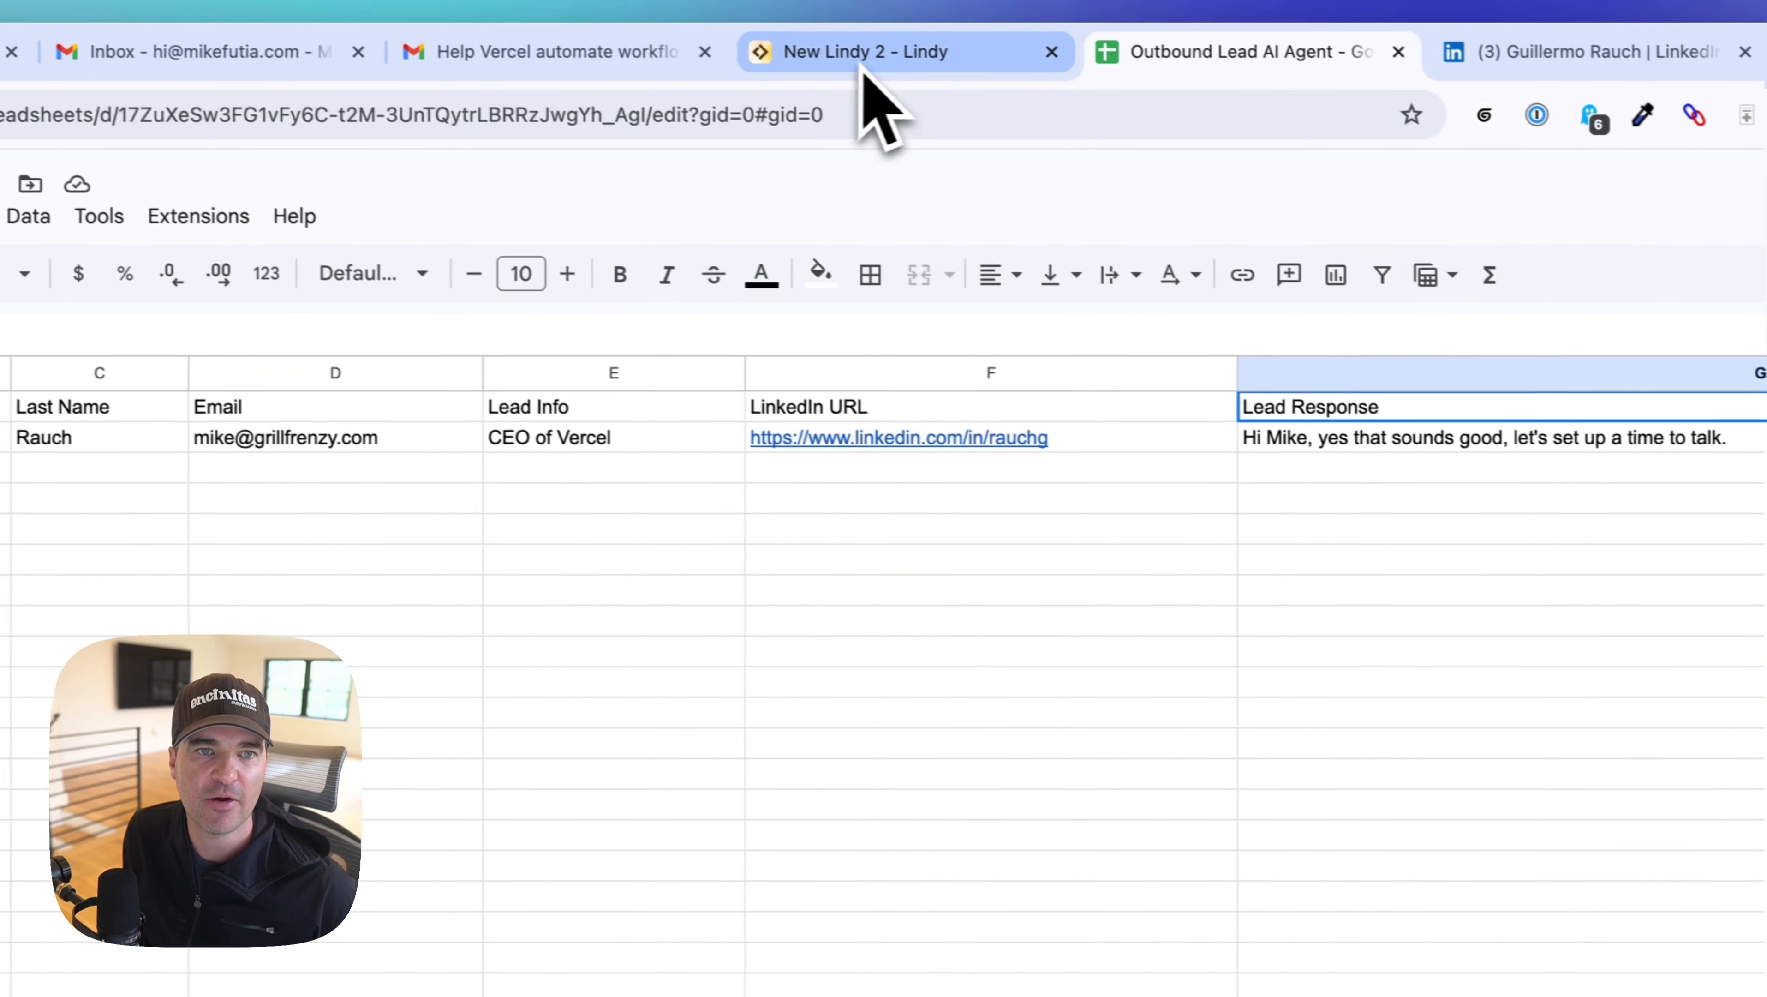
# - Return to the New Lindy 2 flow and add a Google Sheets Append row action using the Outbound Lead AI Agent spreadsheet
pyautogui.click(857, 67)
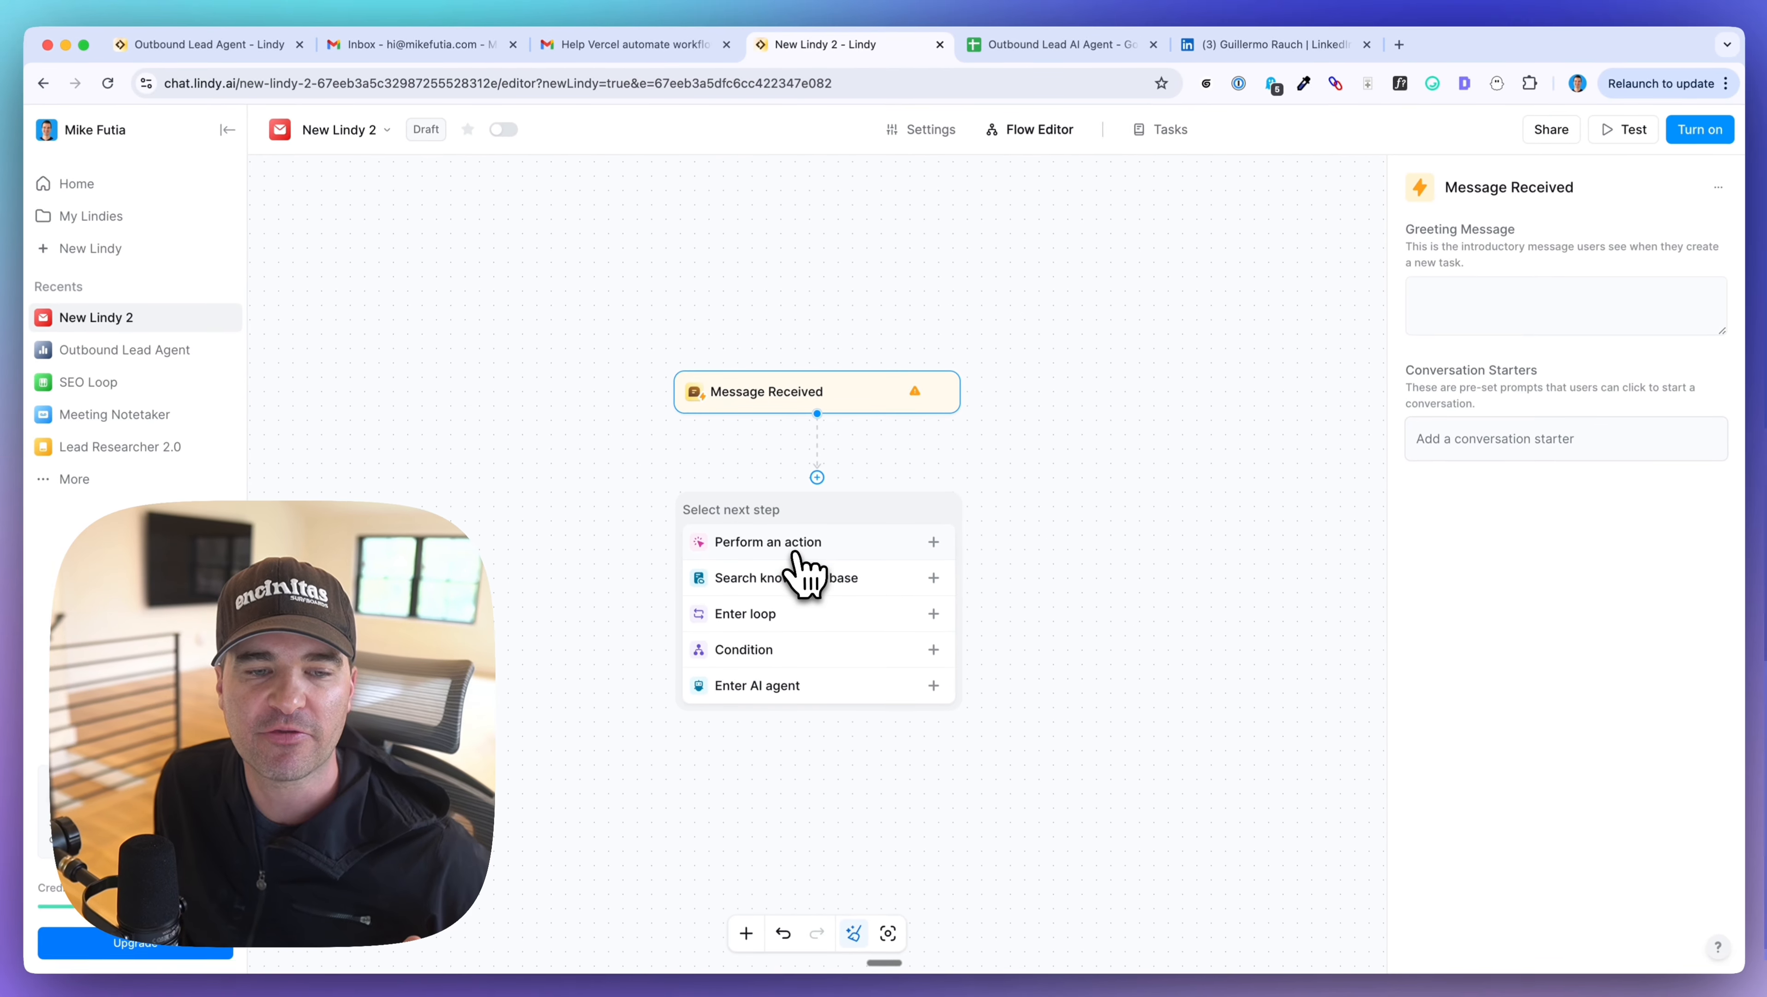
pyautogui.click(794, 551)
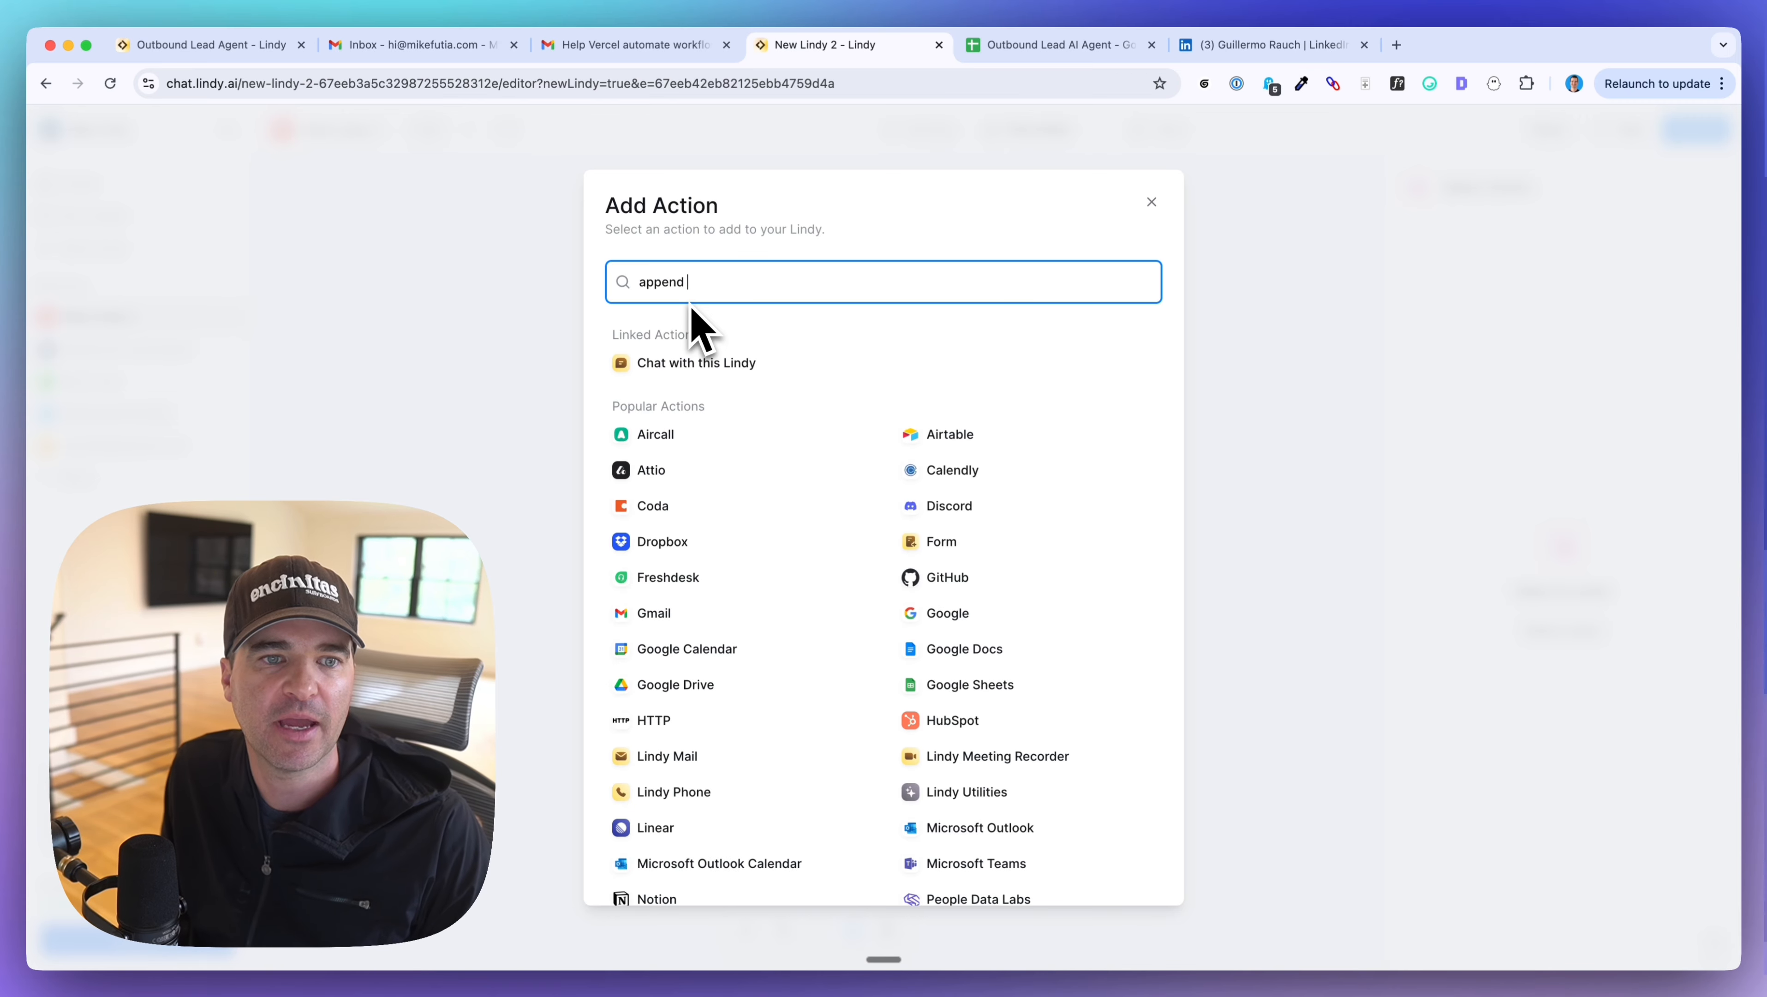
pyautogui.write('row')
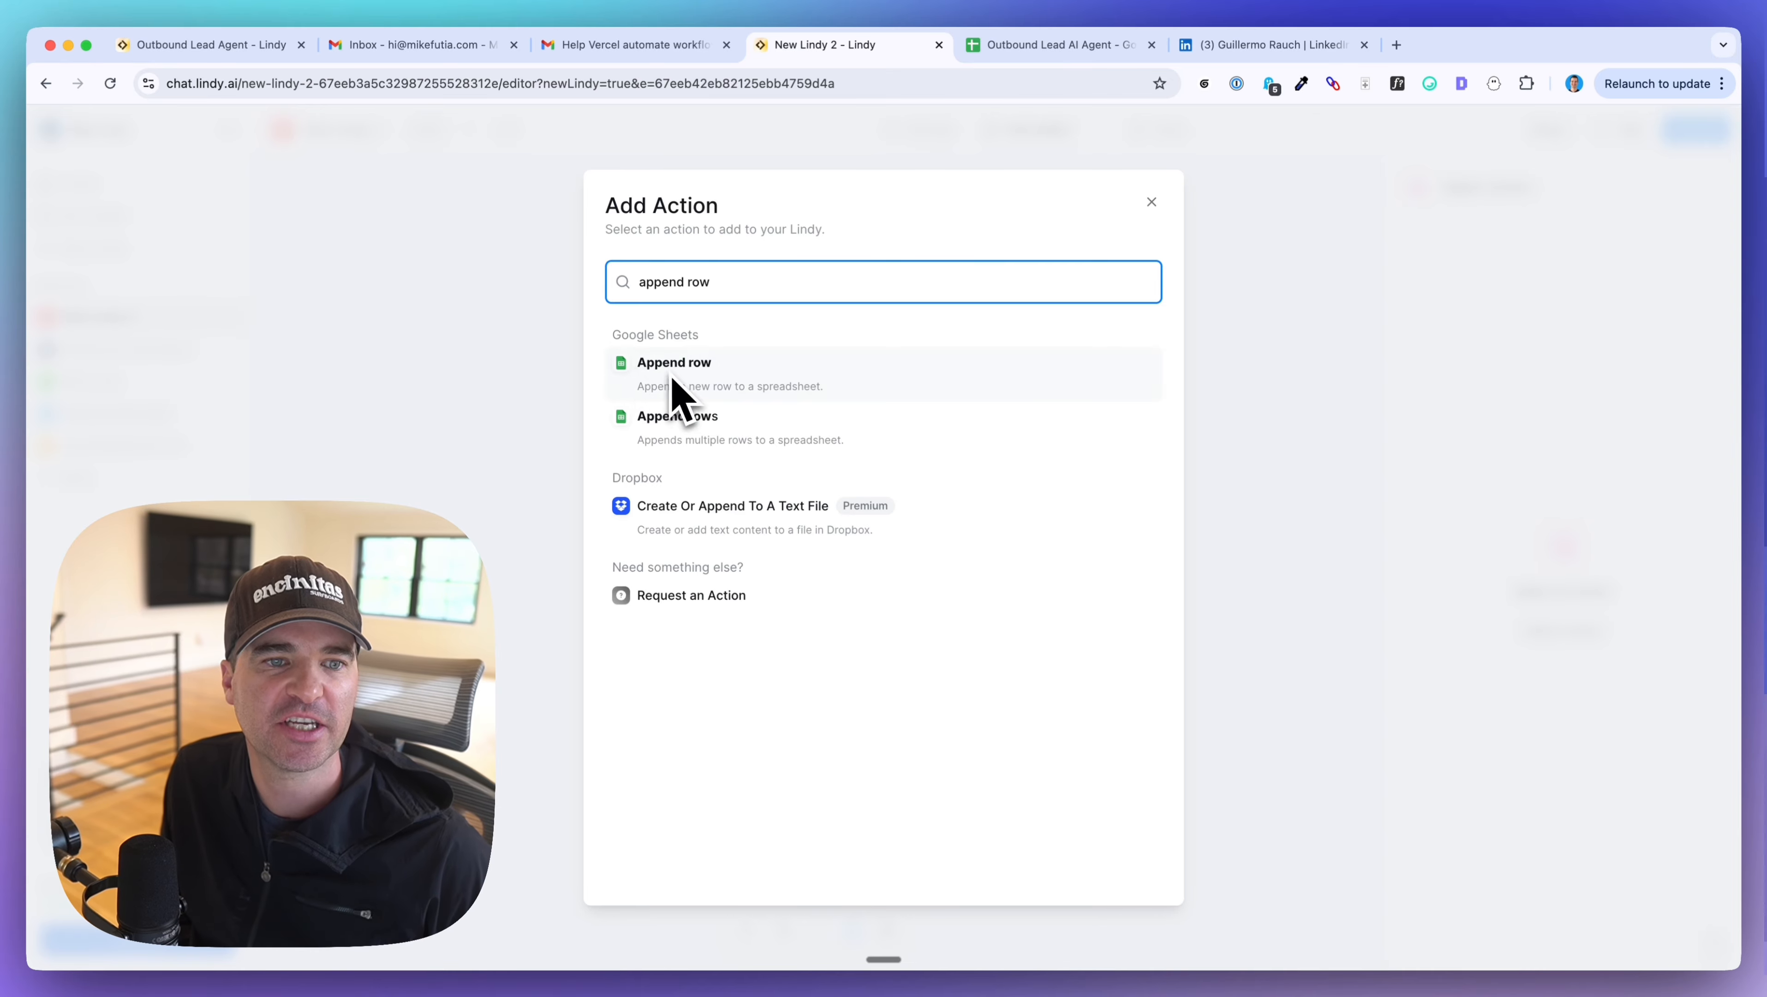
pyautogui.click(694, 377)
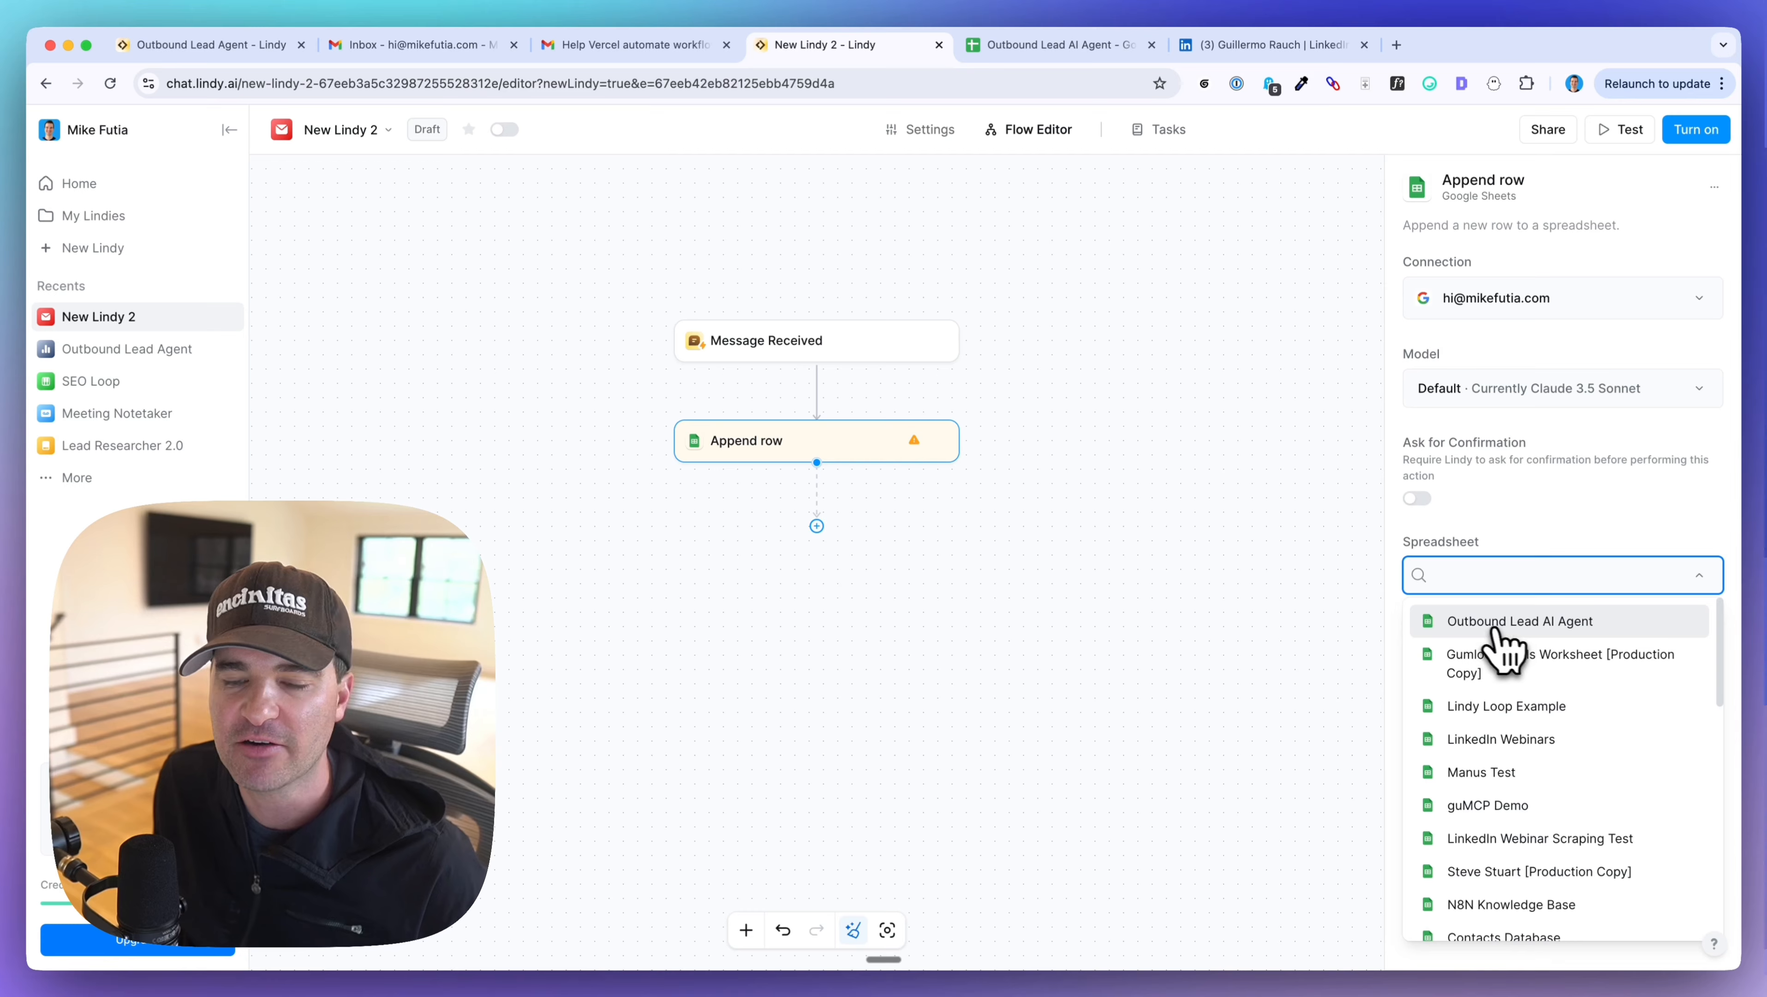
pyautogui.click(1508, 623)
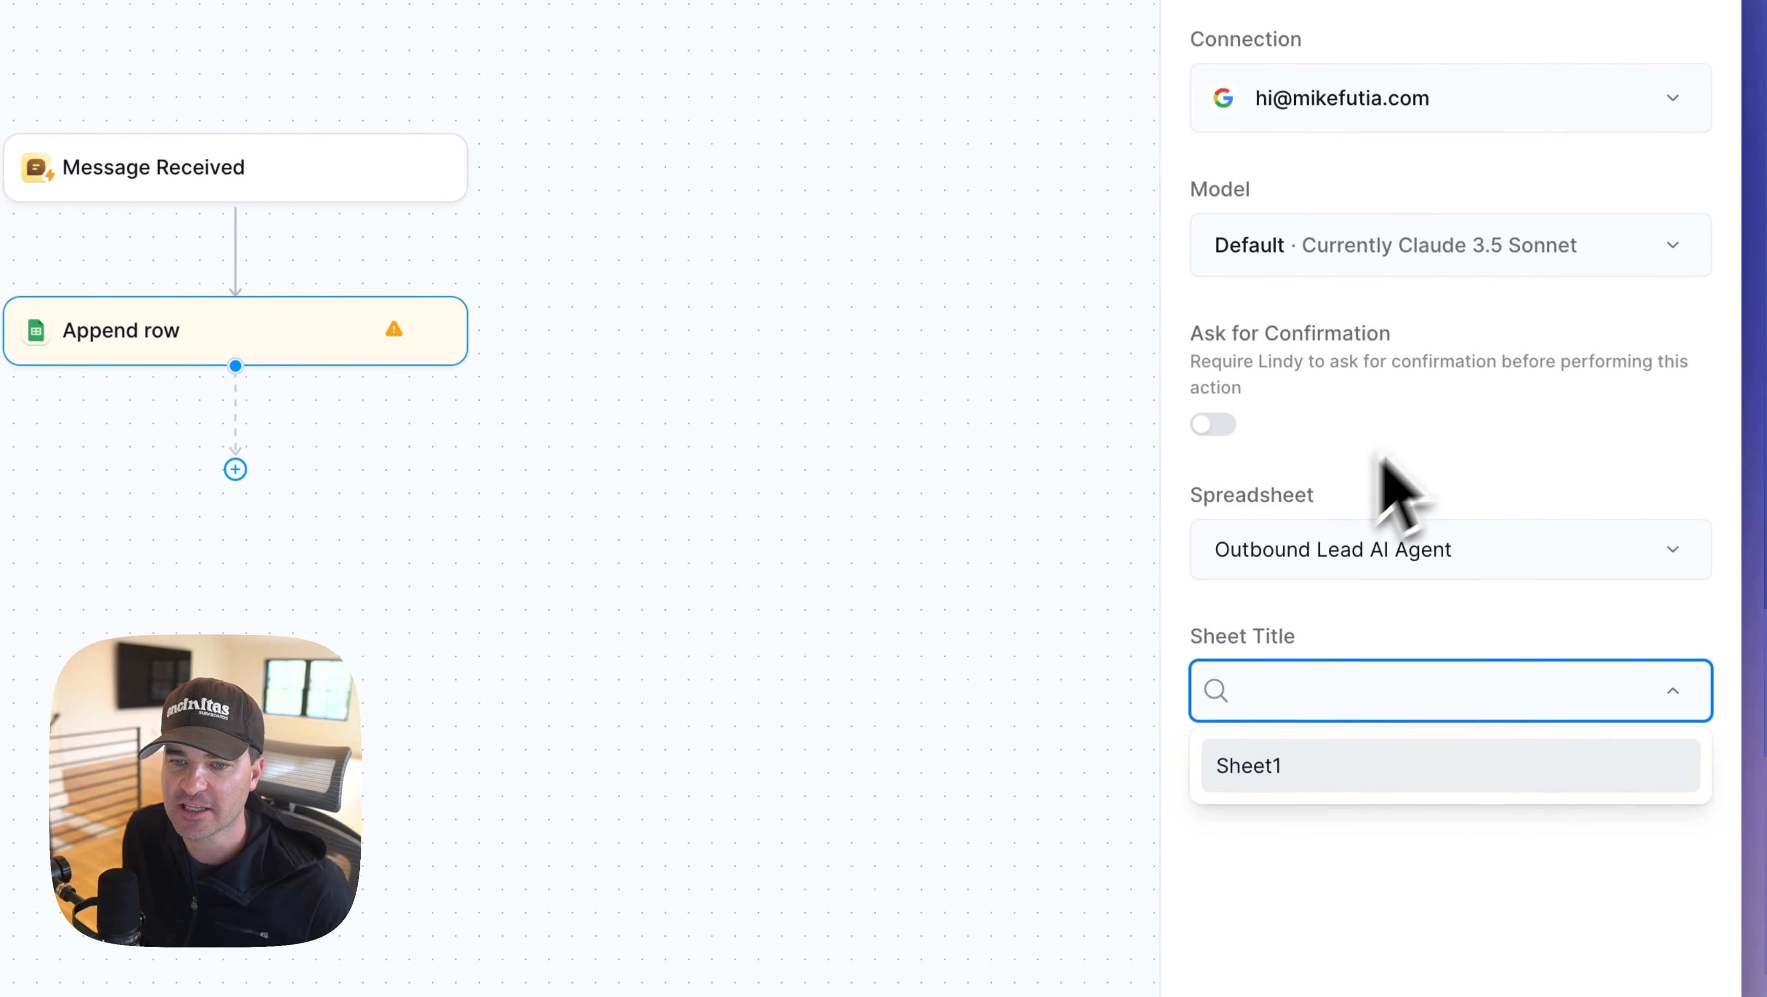
# - Set the Append row action's sheet title to Sheet1 and check its row values against the spreadsheet's name columns
pyautogui.click(1304, 764)
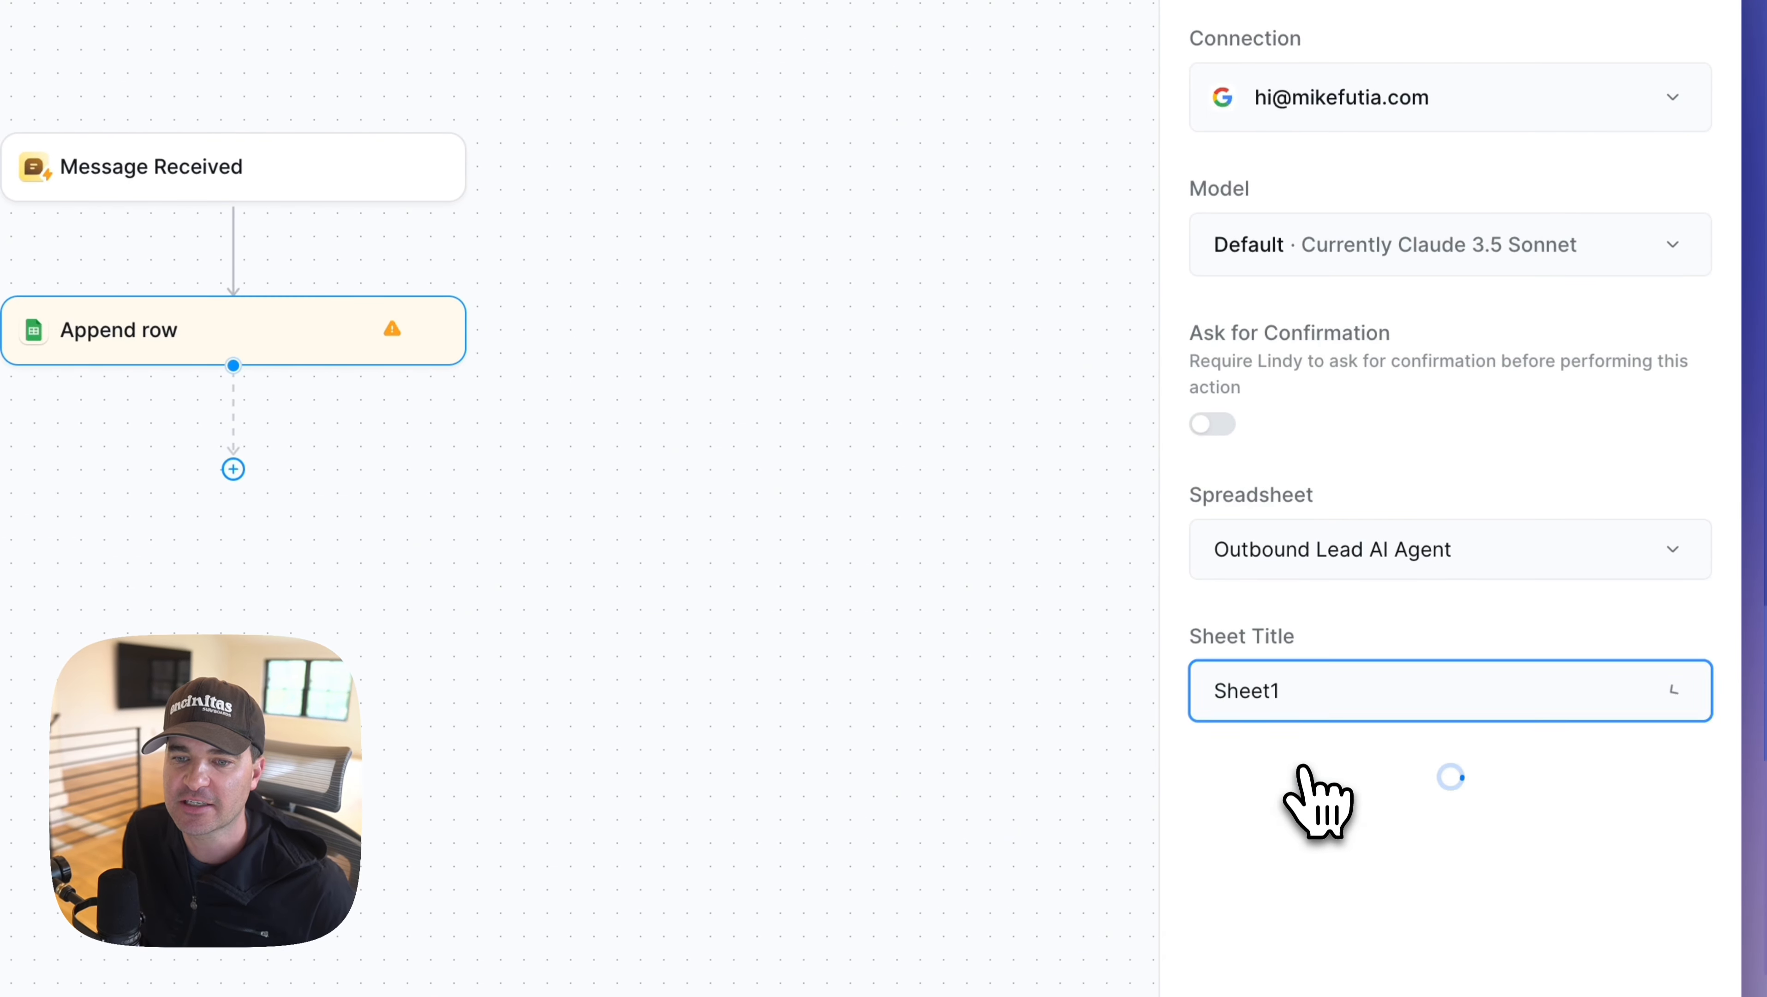
pyautogui.scroll(-10, 1466, 705)
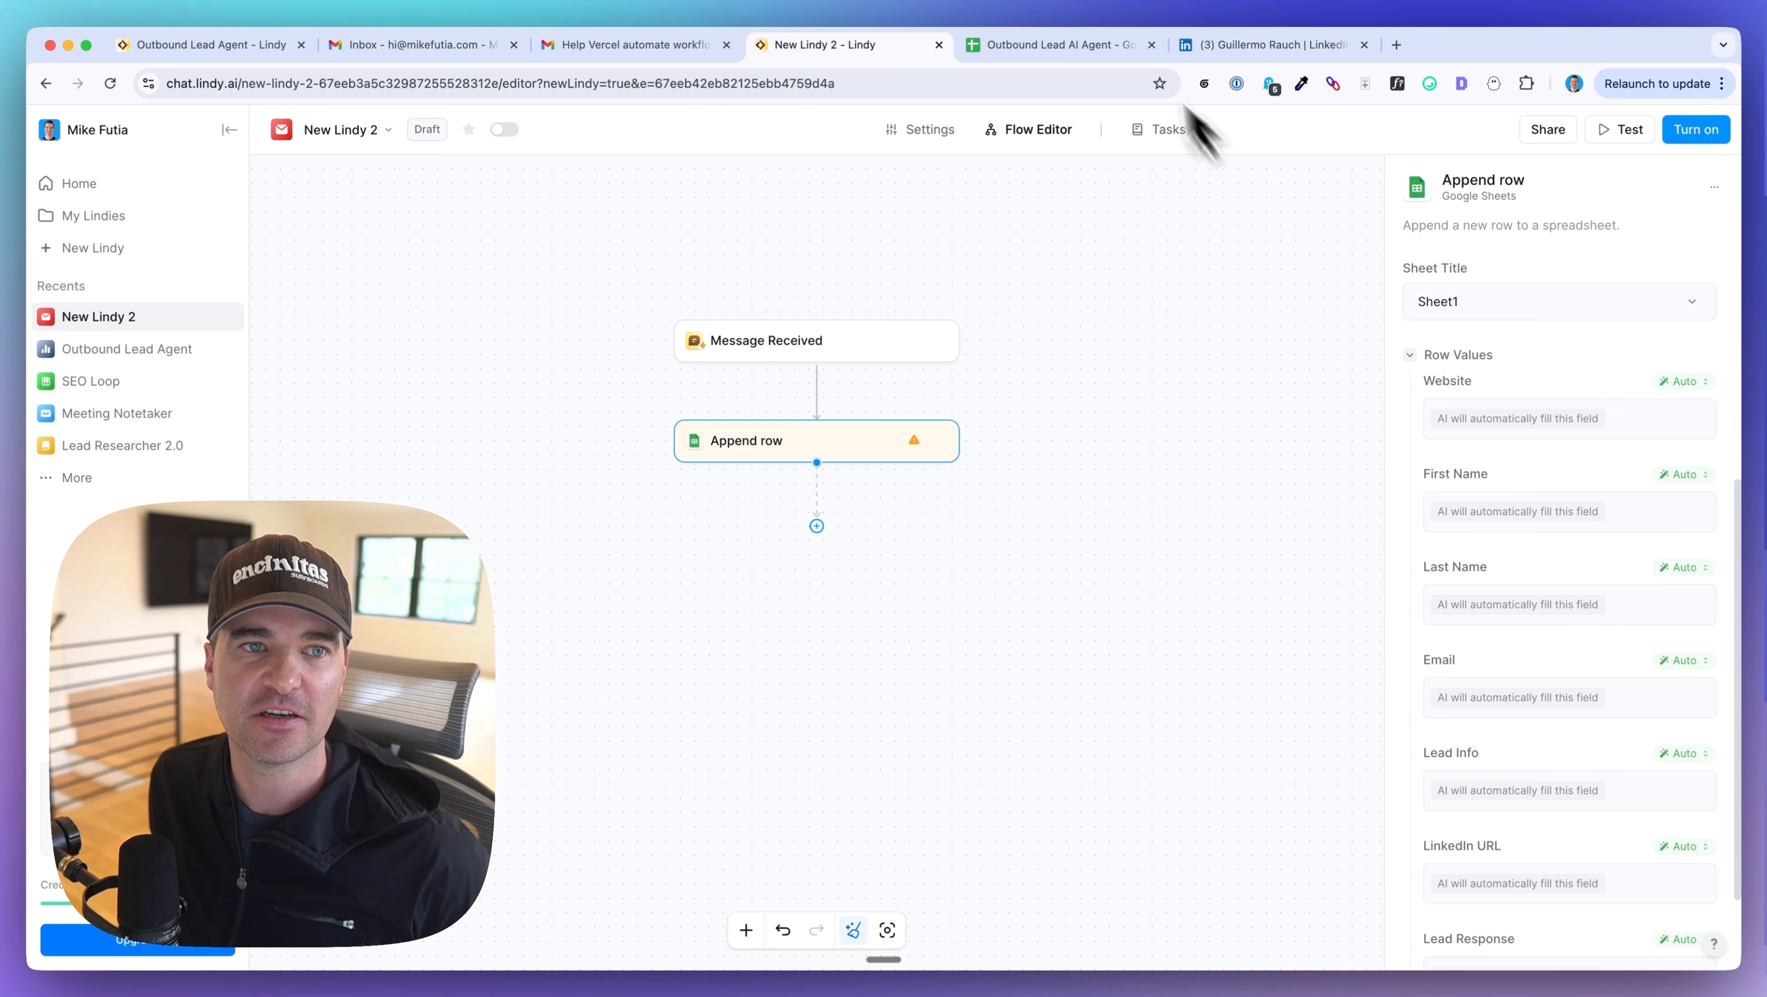
pyautogui.click(1054, 44)
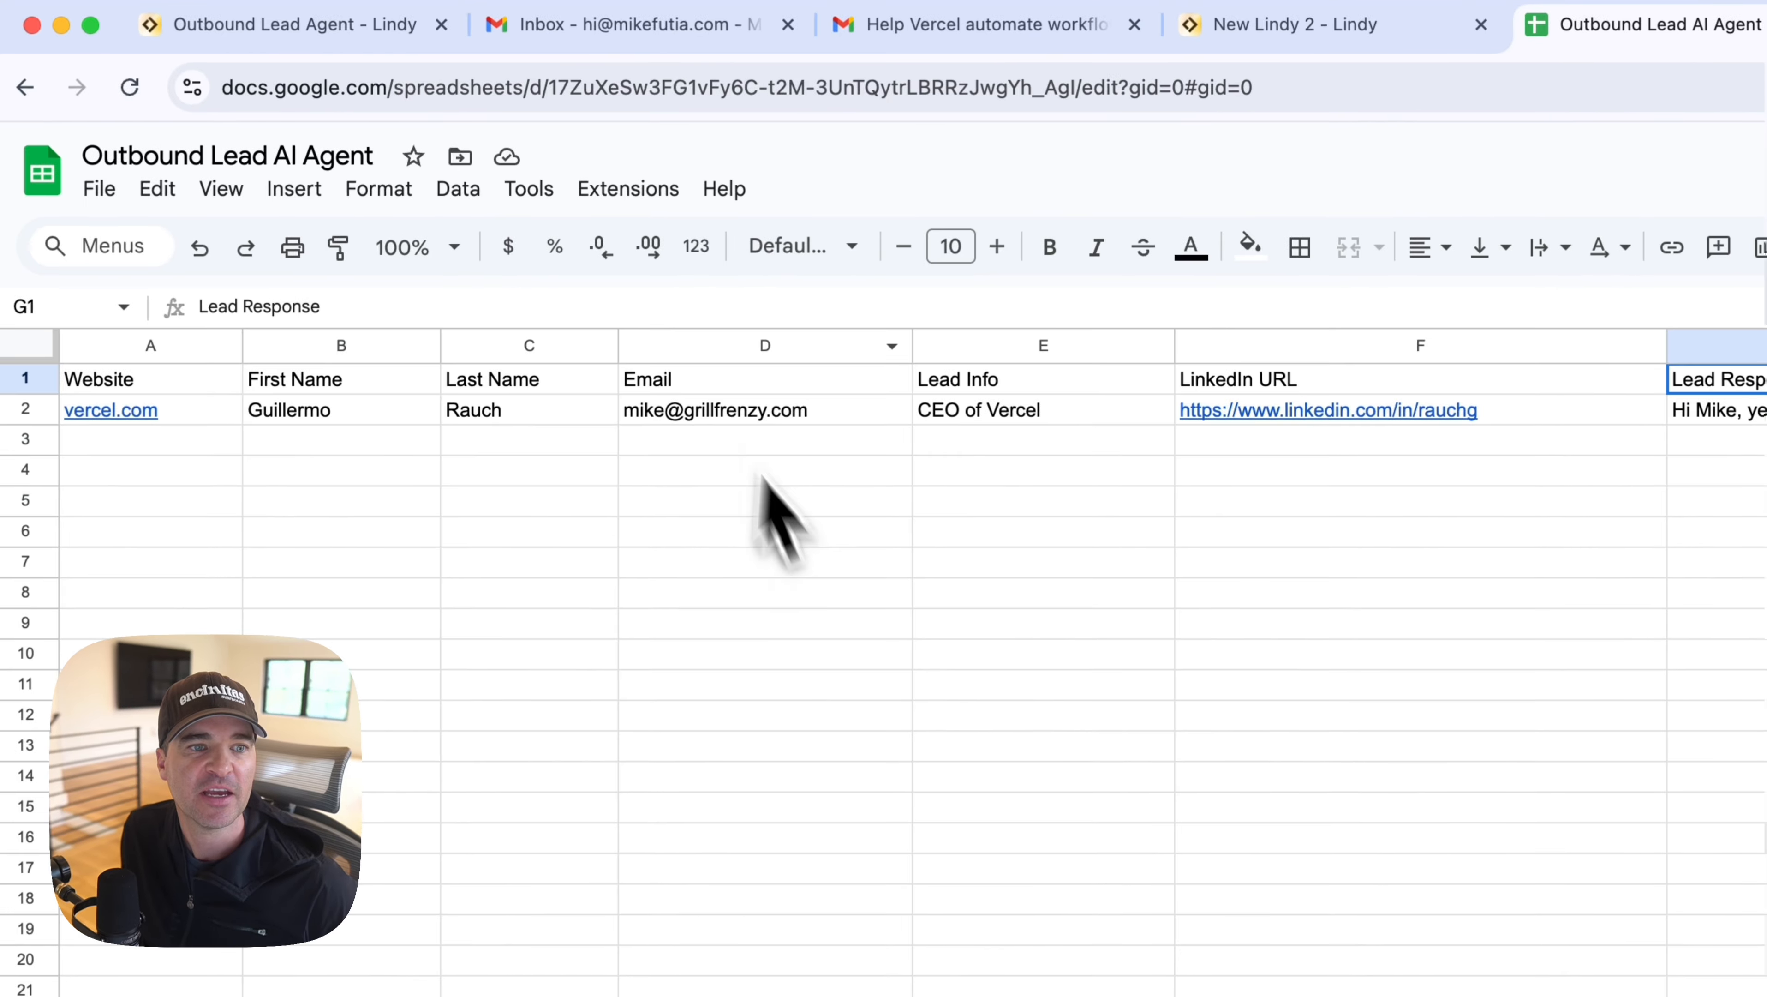
pyautogui.click(415, 410)
pyautogui.click(481, 413)
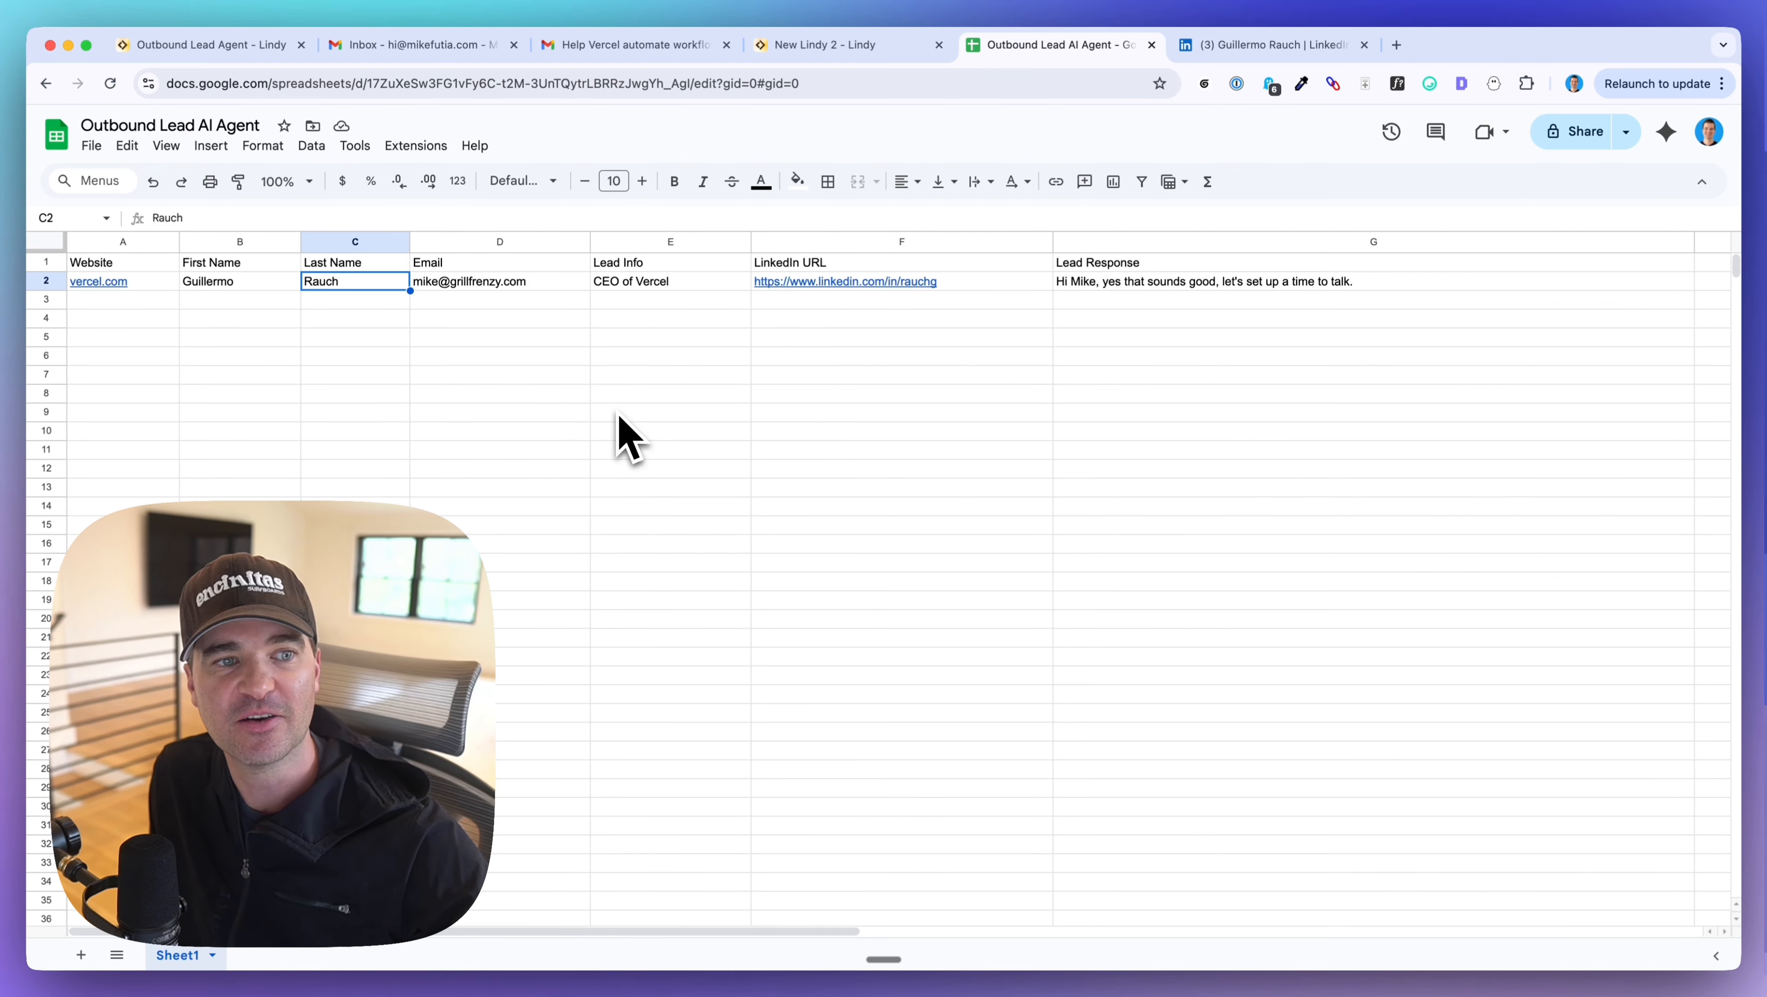
pyautogui.click(824, 44)
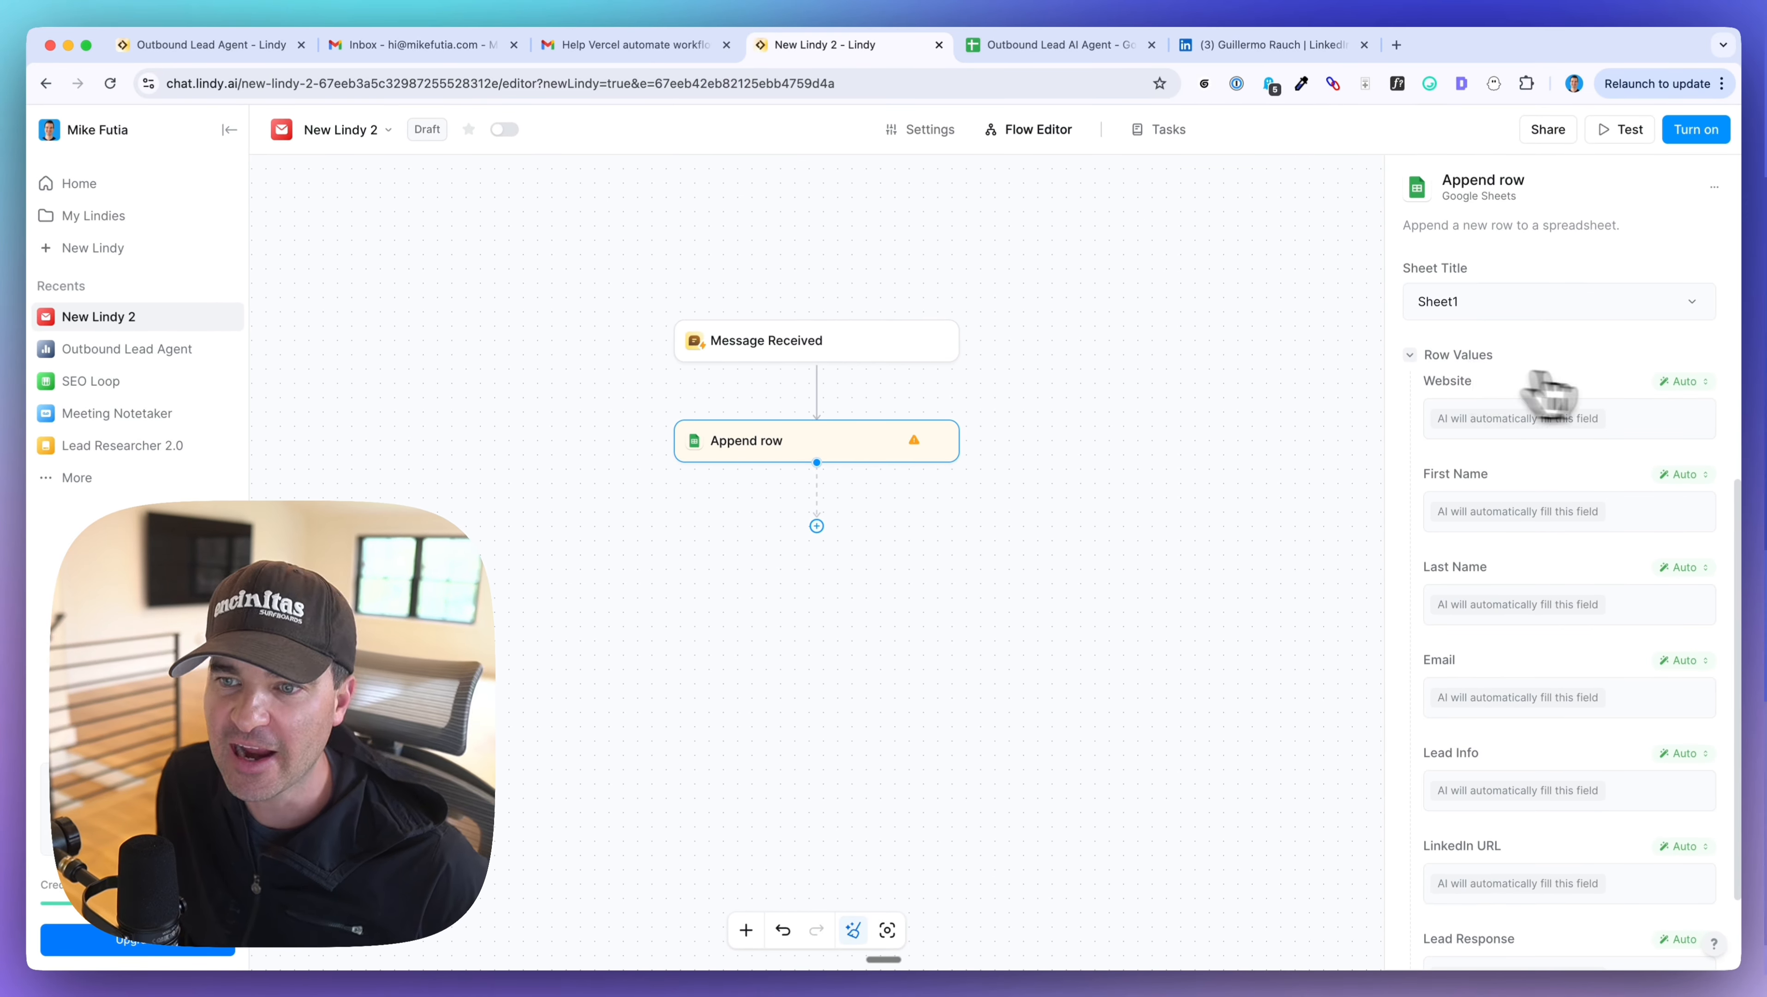
# - Examine the fill modes offered for the Website row value and review the remaining Append row settings
pyautogui.click(1682, 381)
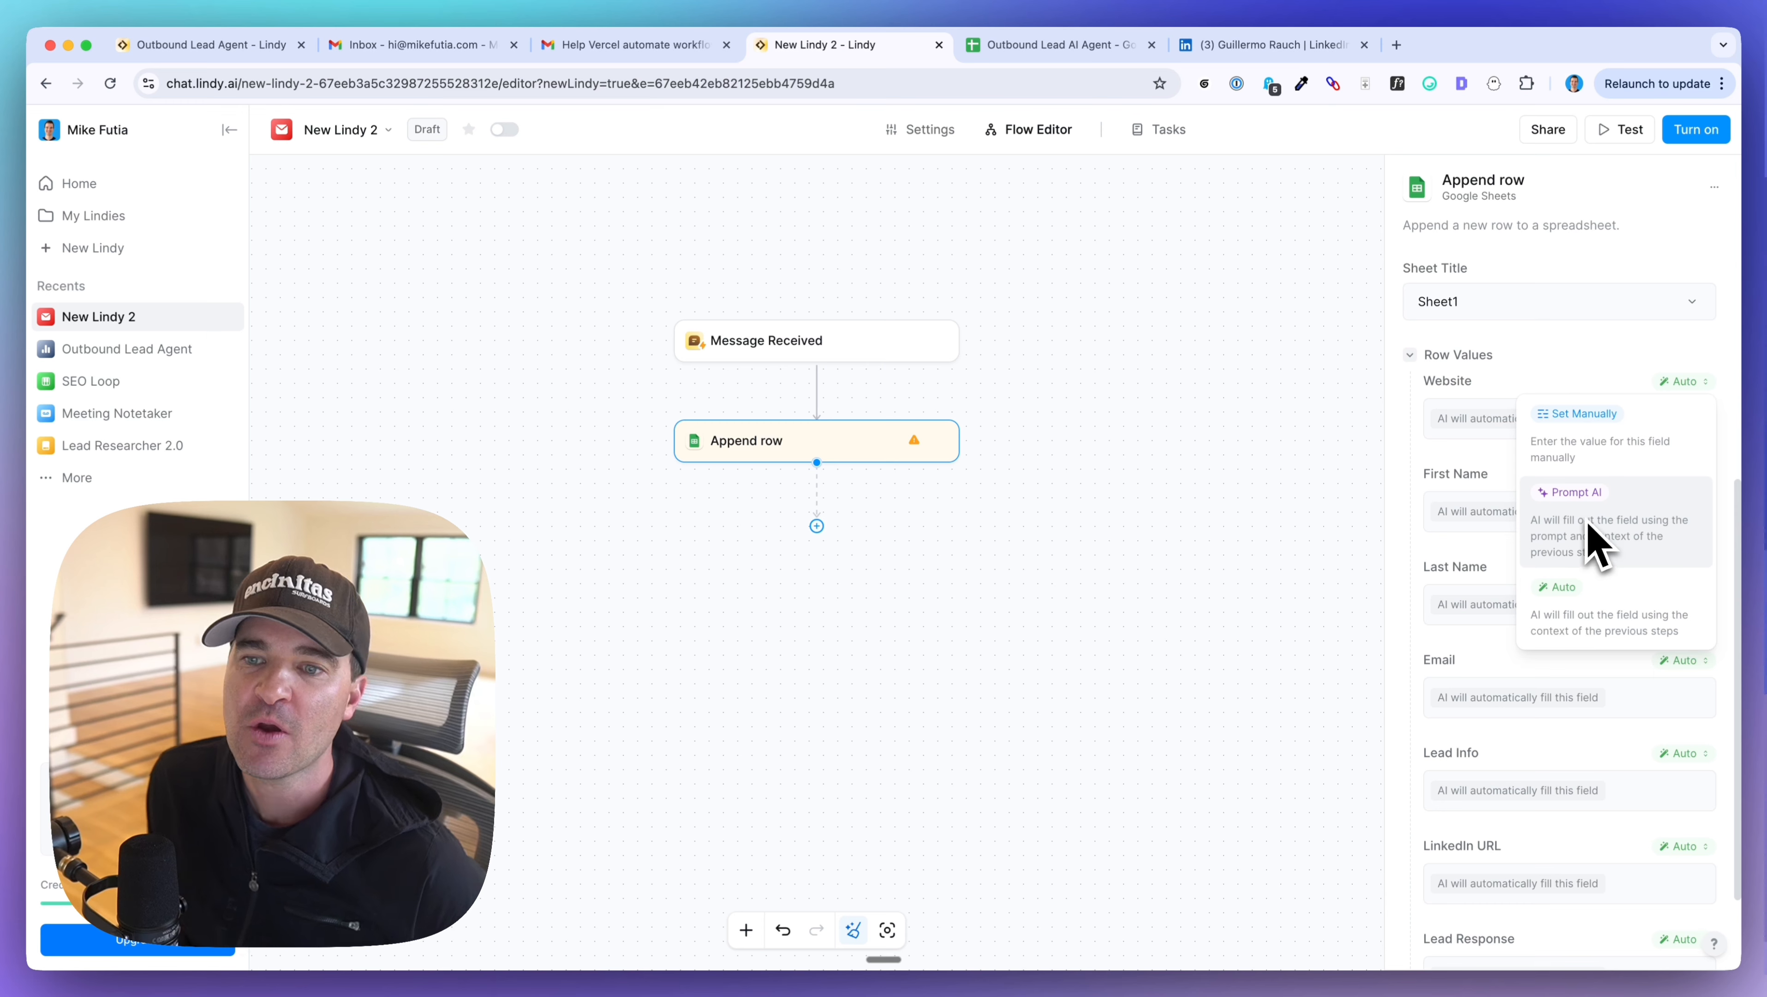
pyautogui.click(1627, 247)
pyautogui.scroll(-1, 1603, 477)
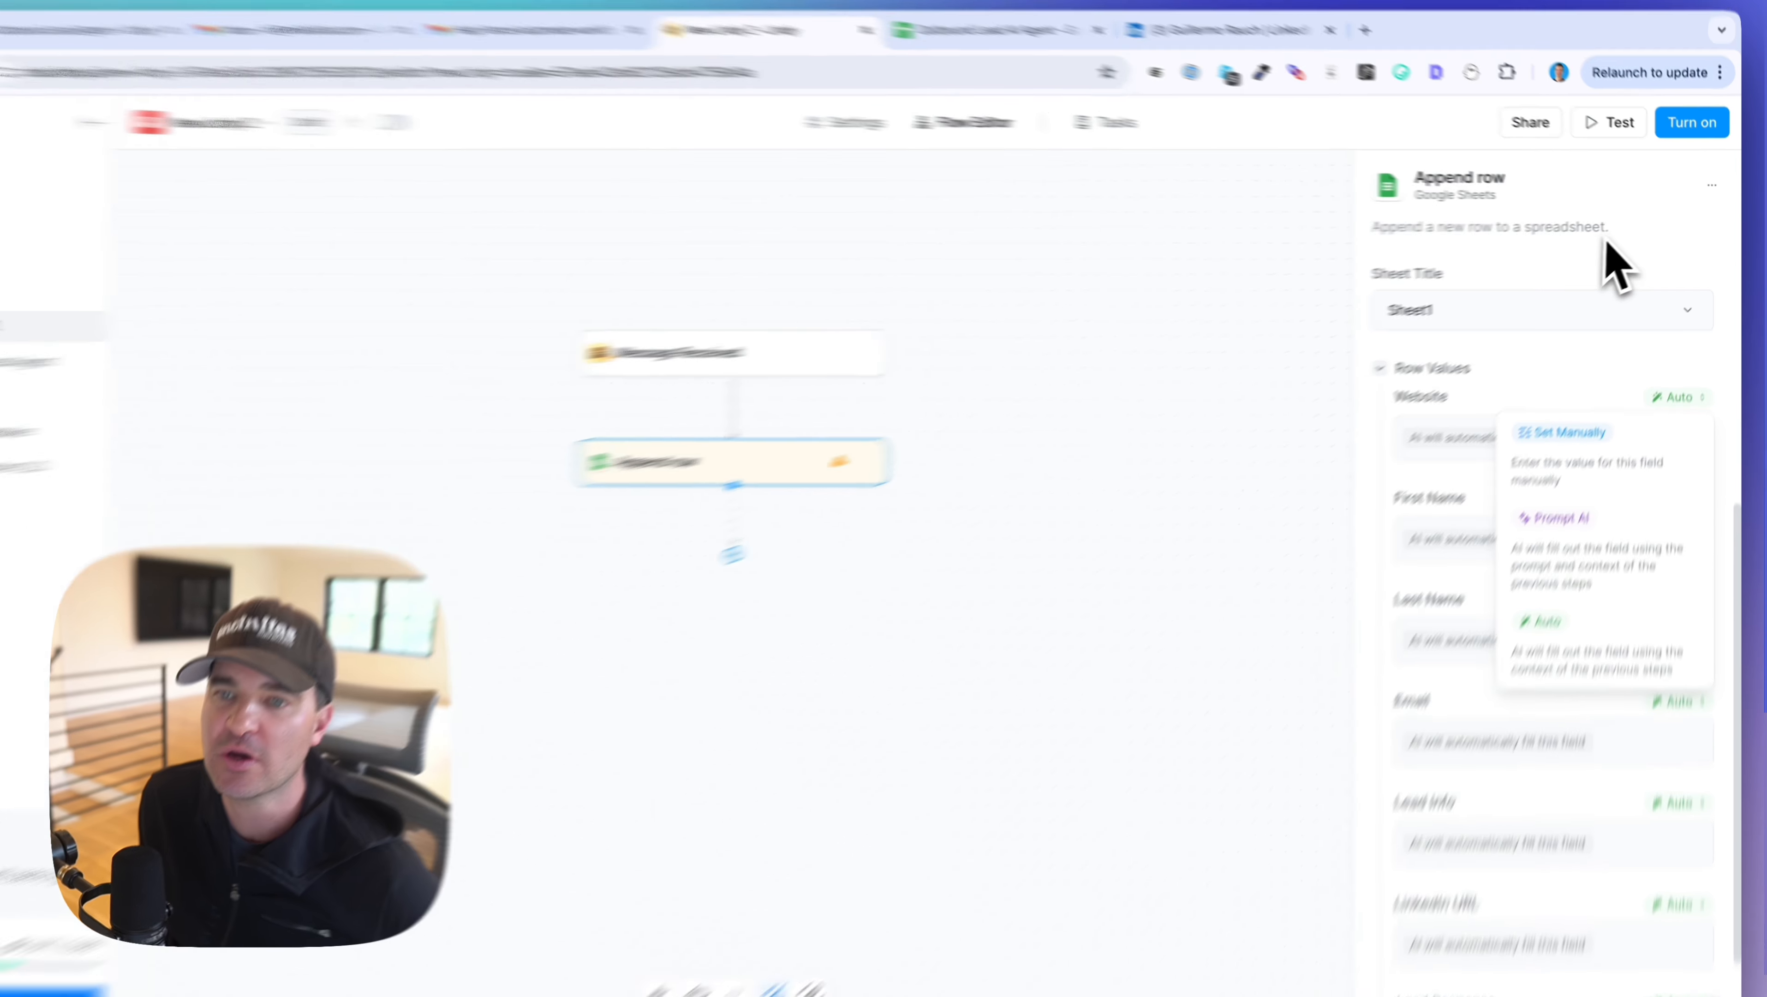
pyautogui.scroll(-2, 1520, 698)
pyautogui.scroll(6, 1519, 710)
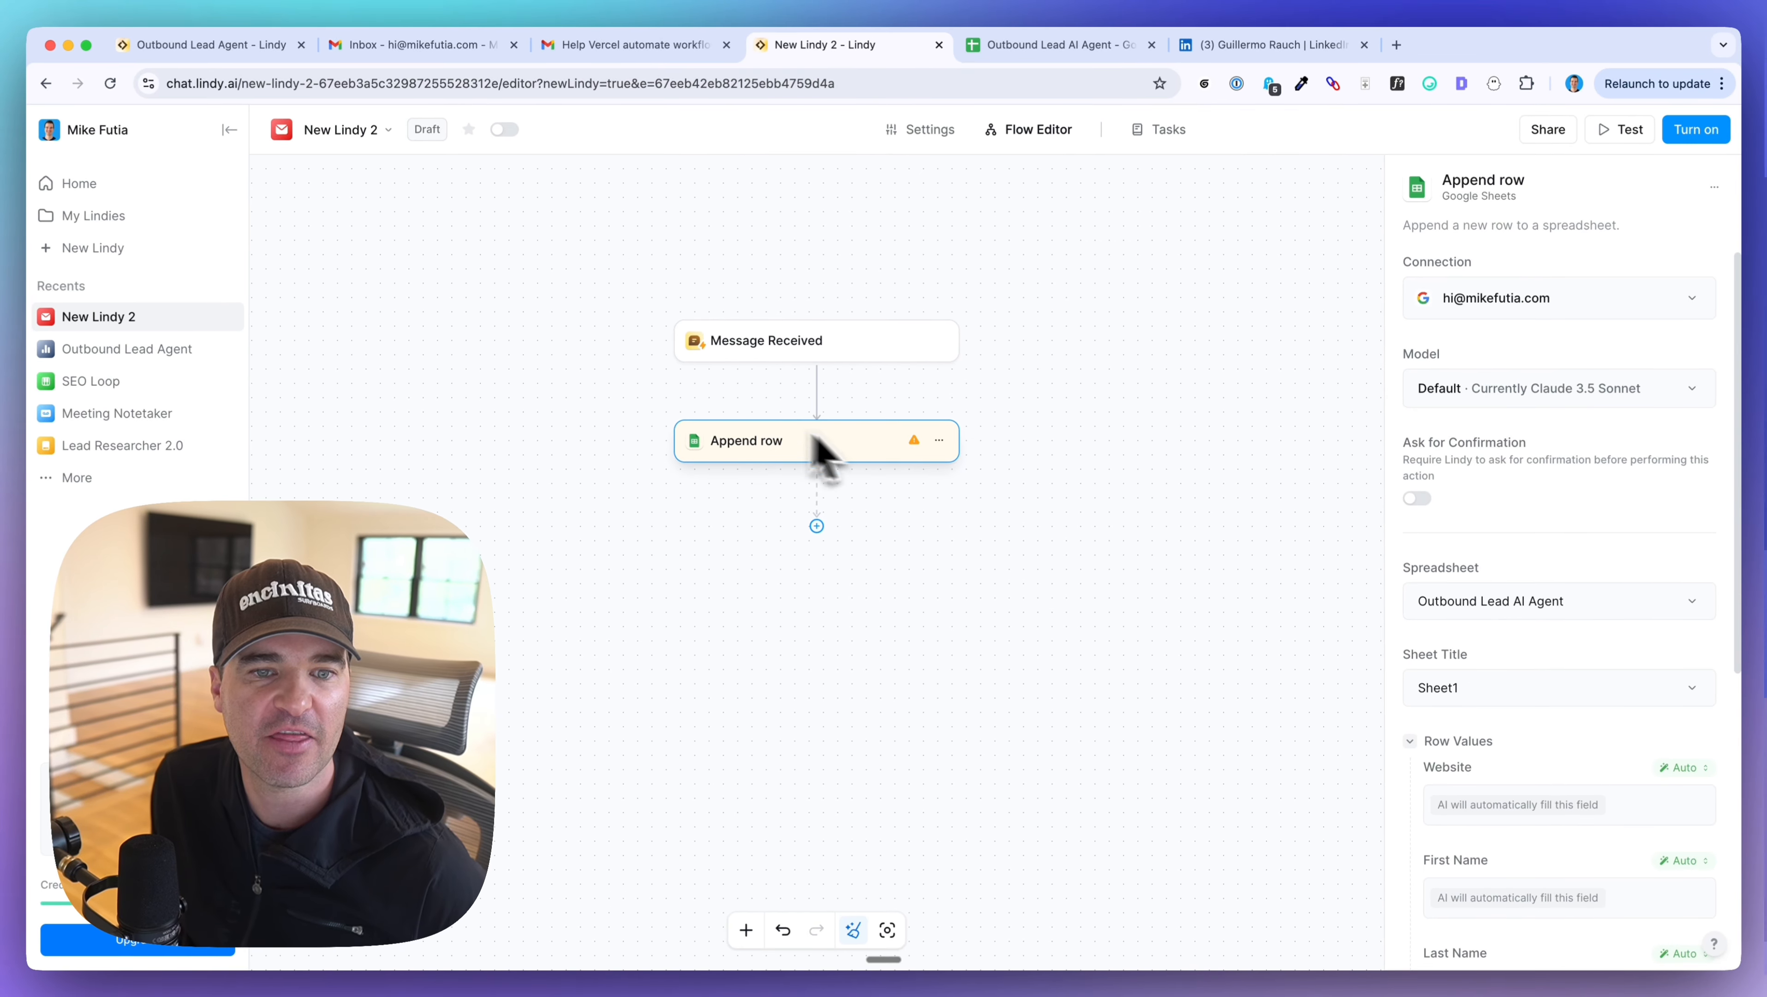
# - Turn on the New Lindy 2 agent and rename it Outbound YouTube
pyautogui.click(504, 130)
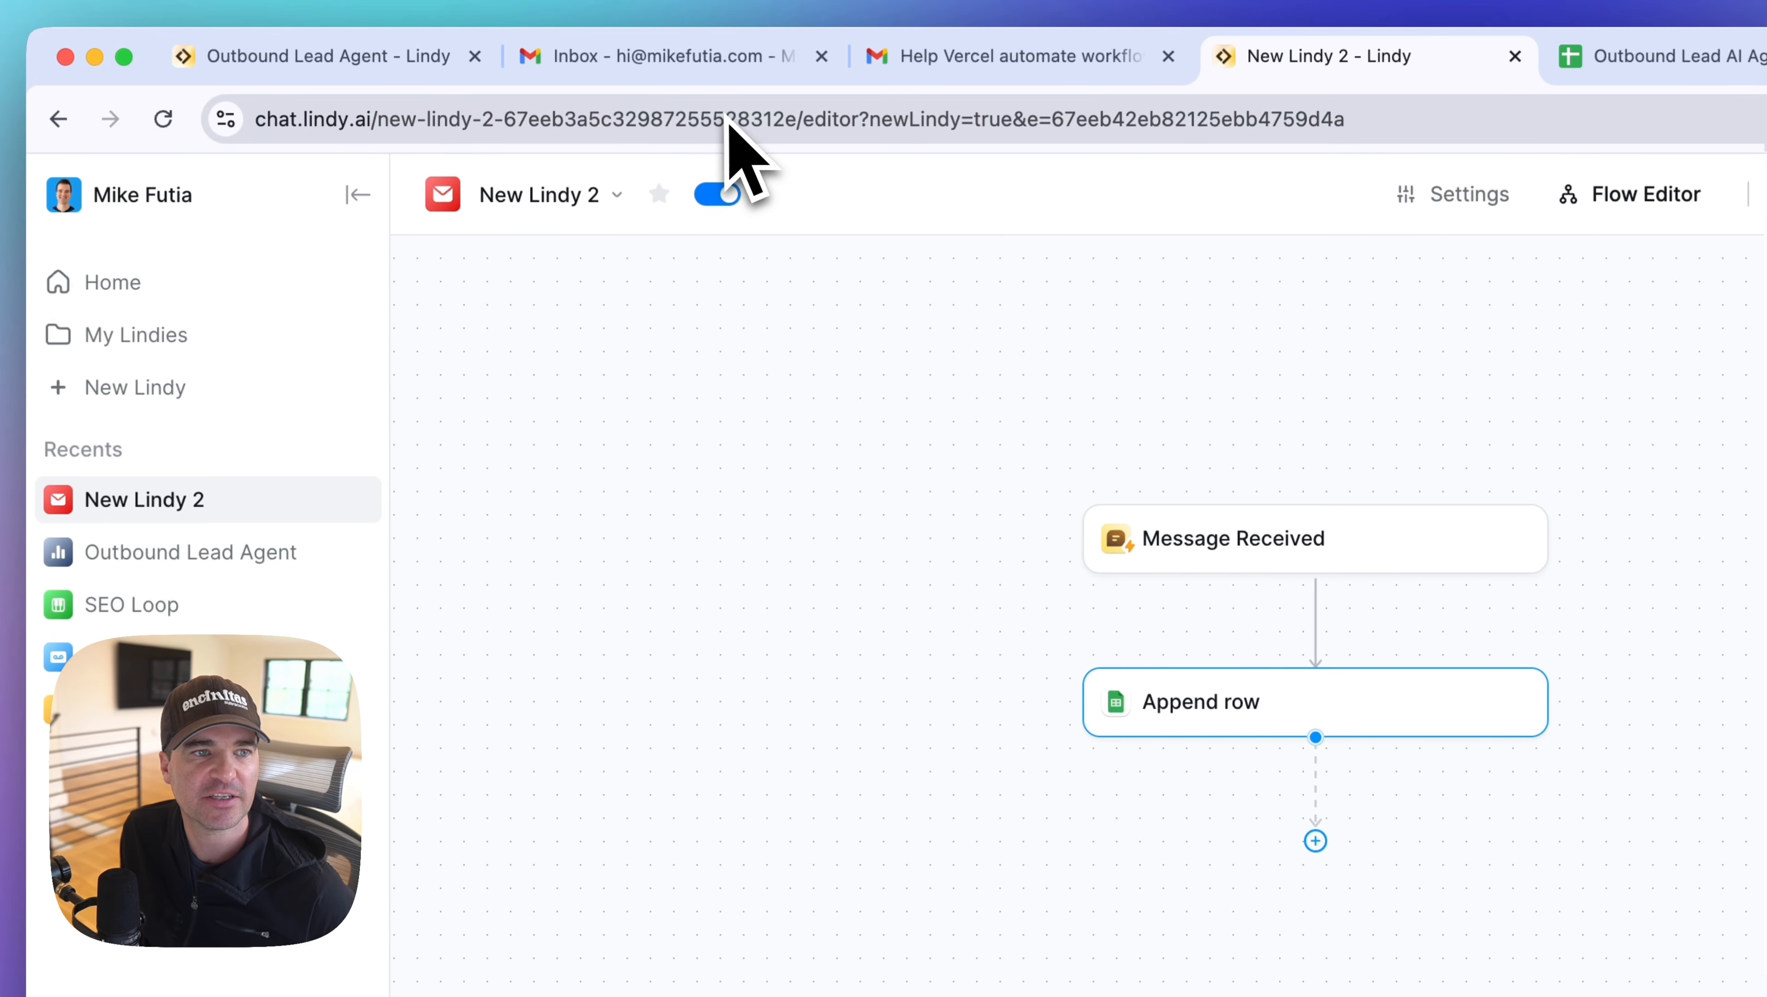
pyautogui.click(551, 196)
pyautogui.click(558, 251)
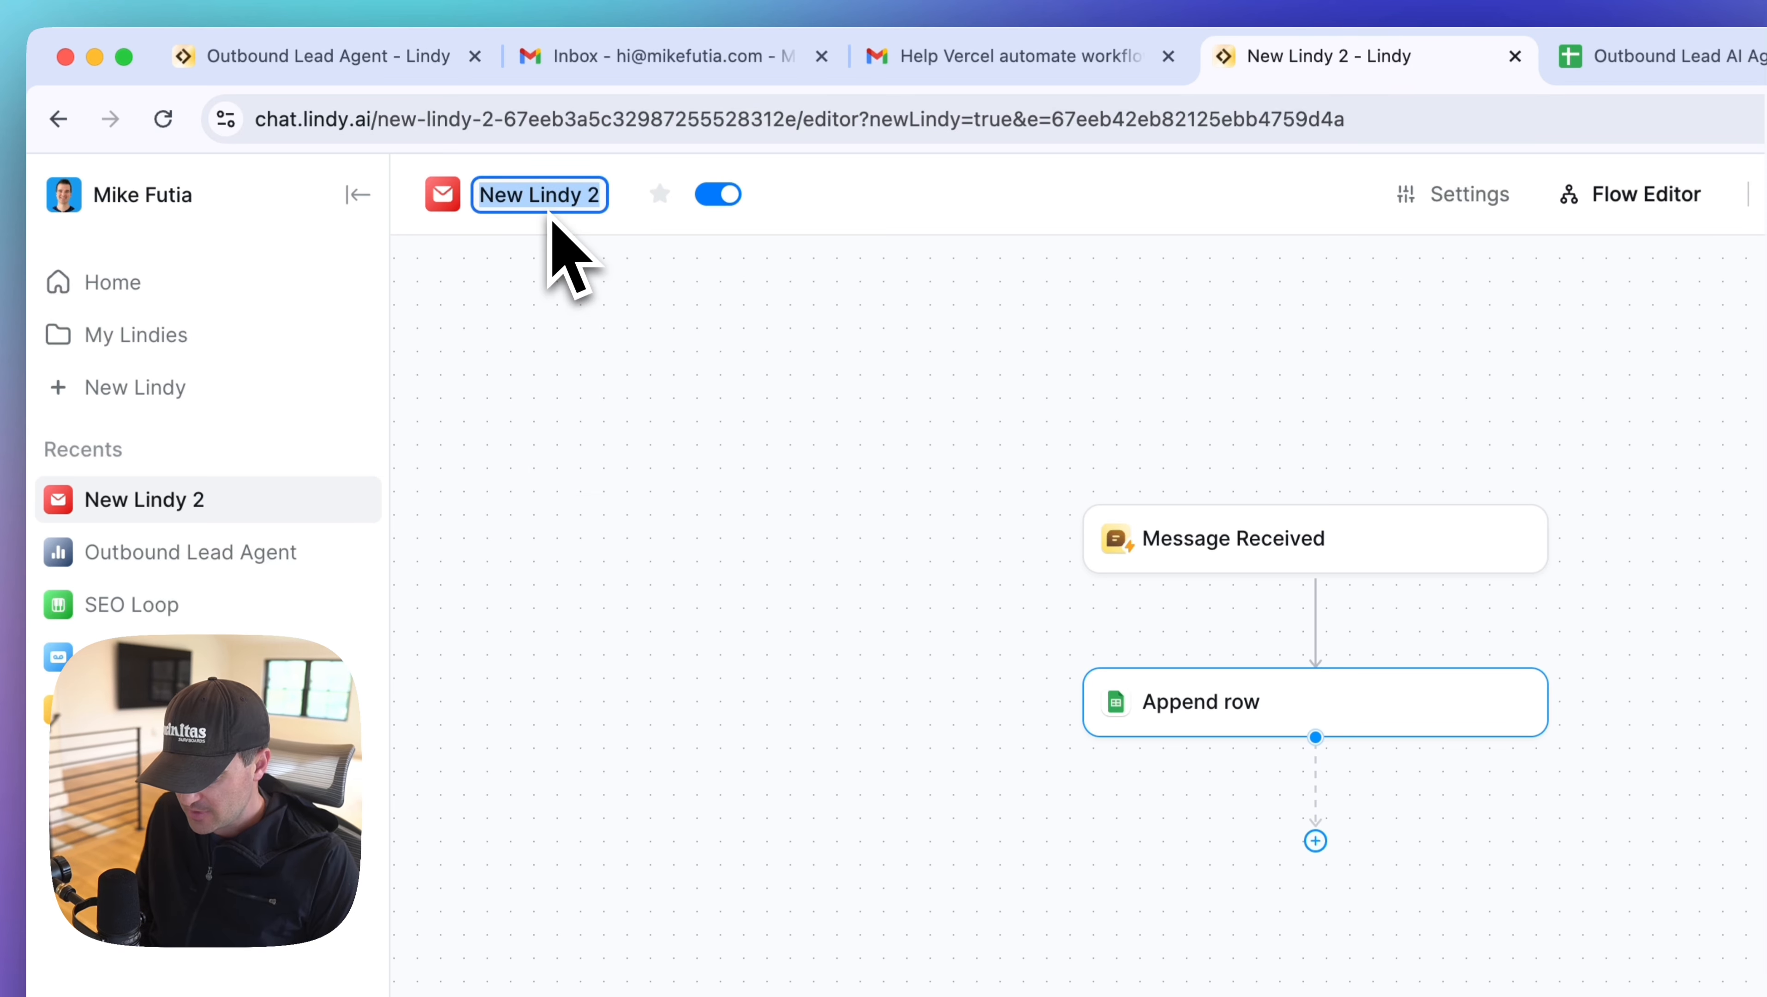
pyautogui.write('Out')
pyautogui.write('bound YouTube')
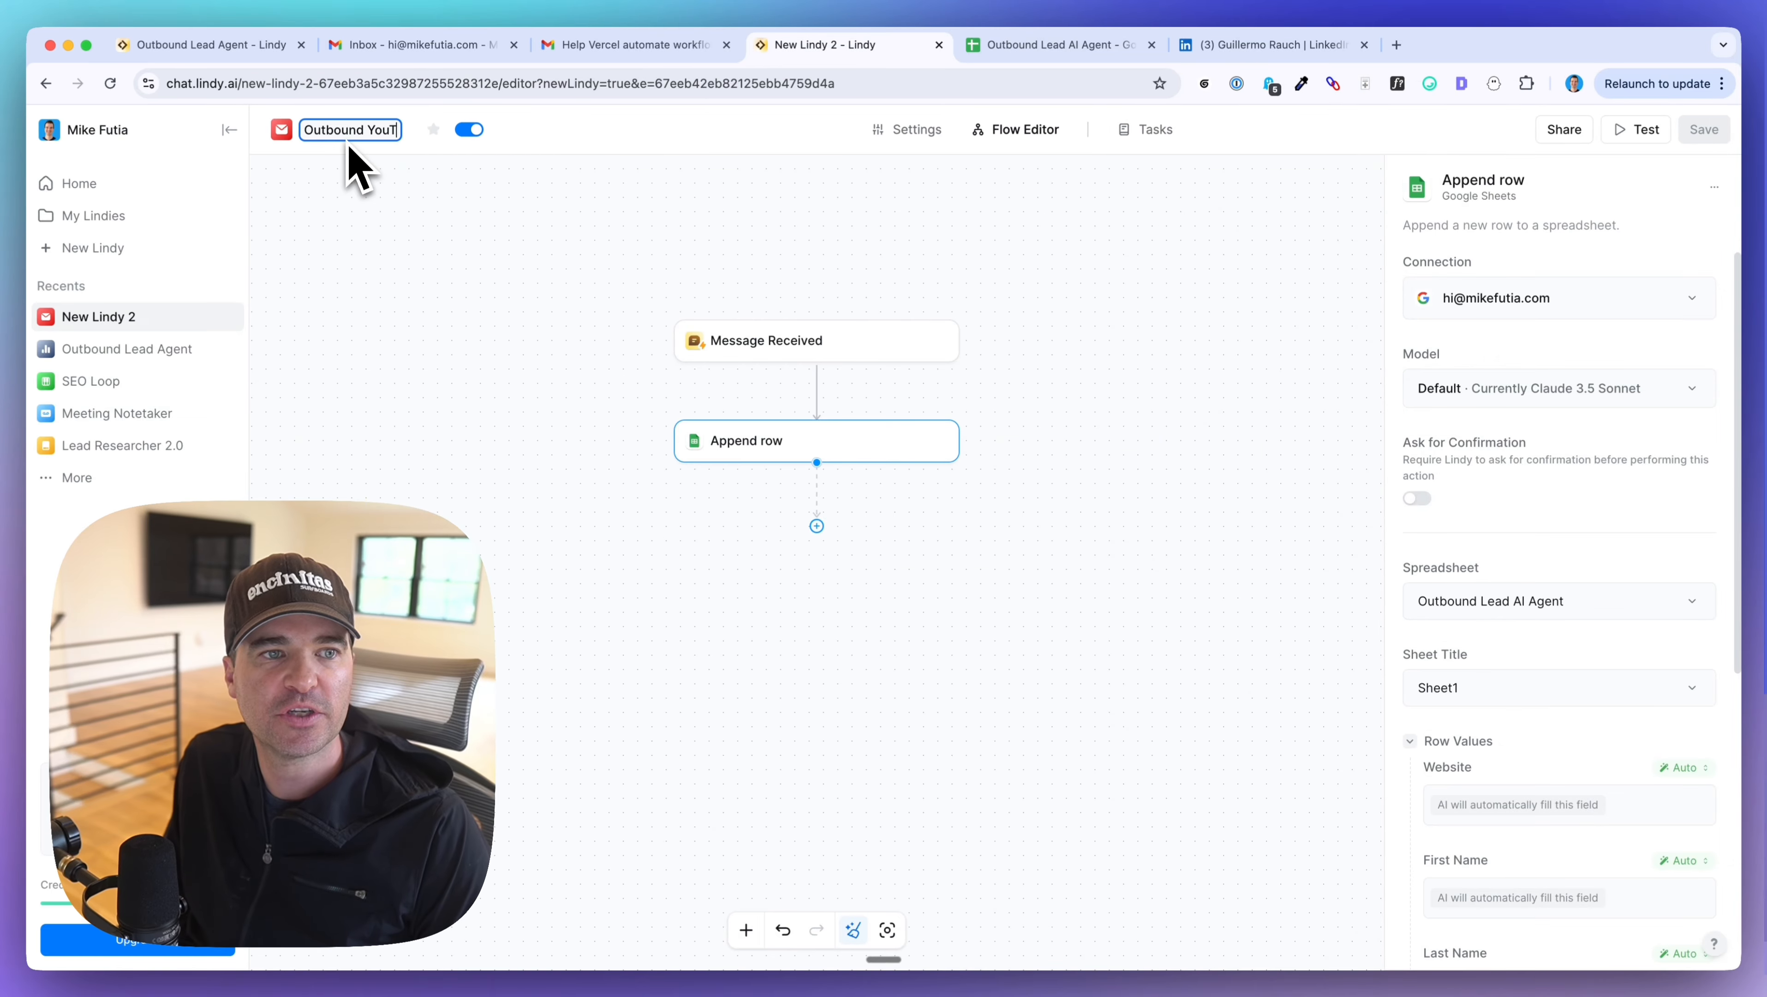
pyautogui.press('Return')
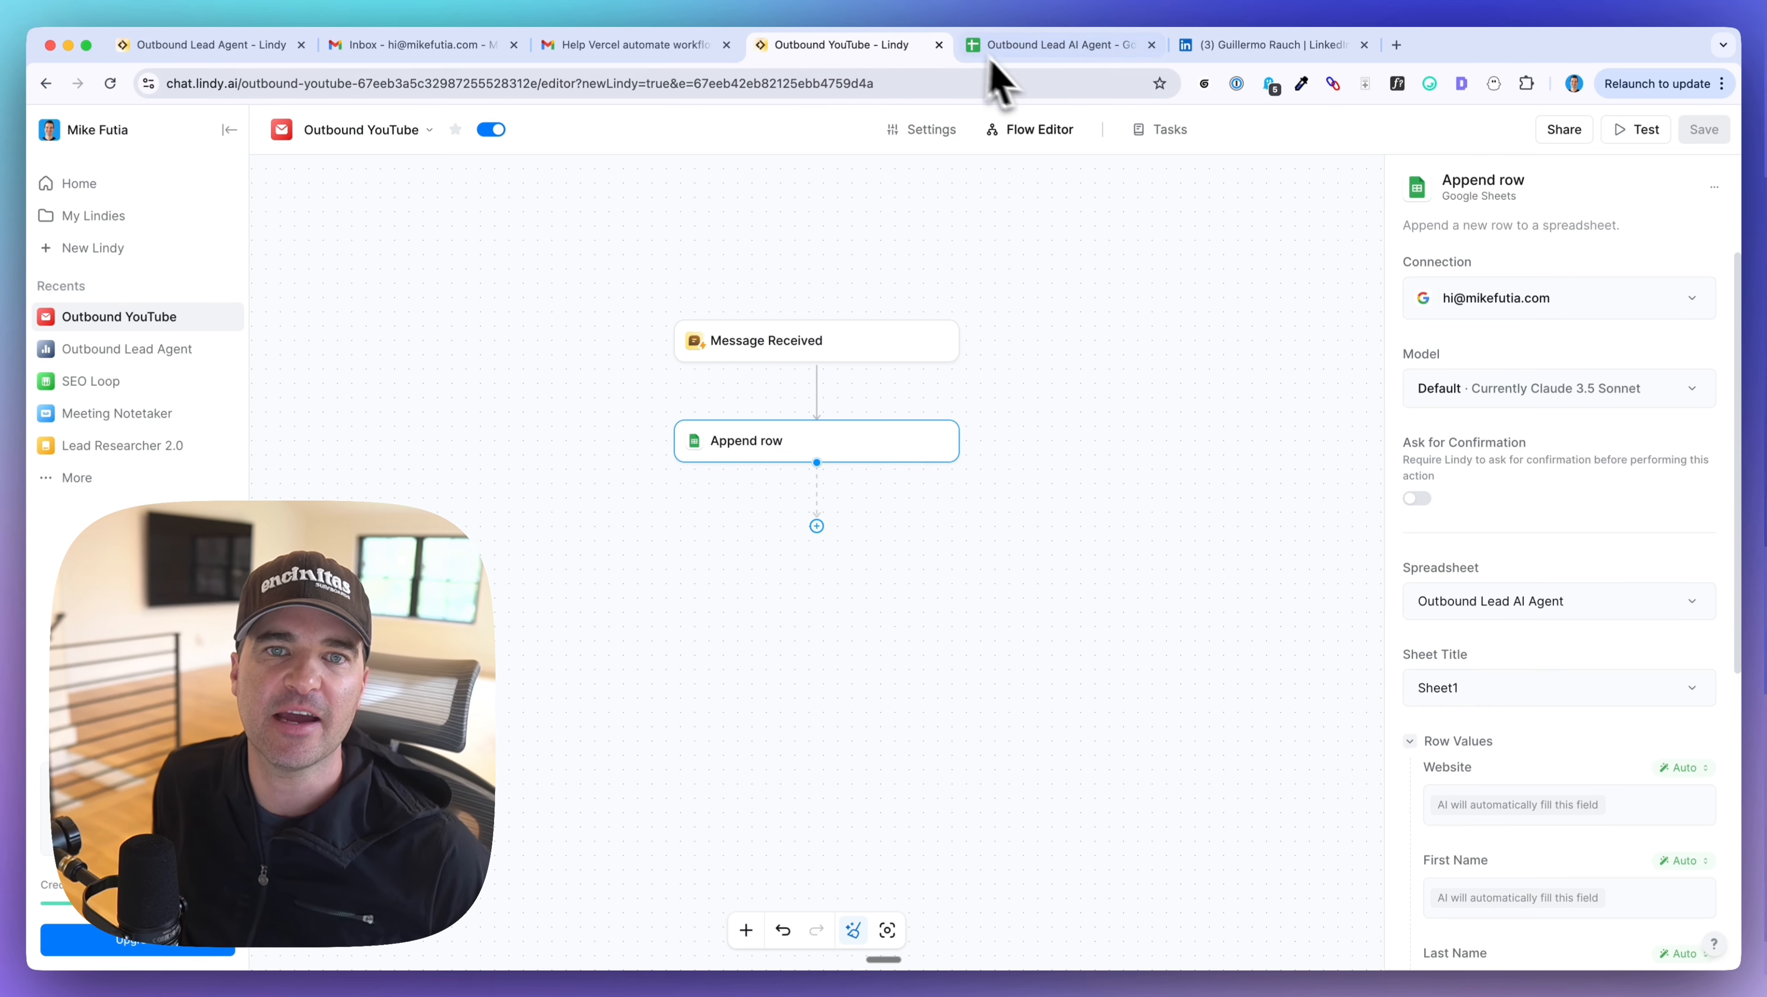
# - Switch to the Outbound Lead AI Agent spreadsheet and highlight the LinkedIn URL column's cells from row 2 to row 9
pyautogui.click(1026, 46)
pyautogui.click(829, 341)
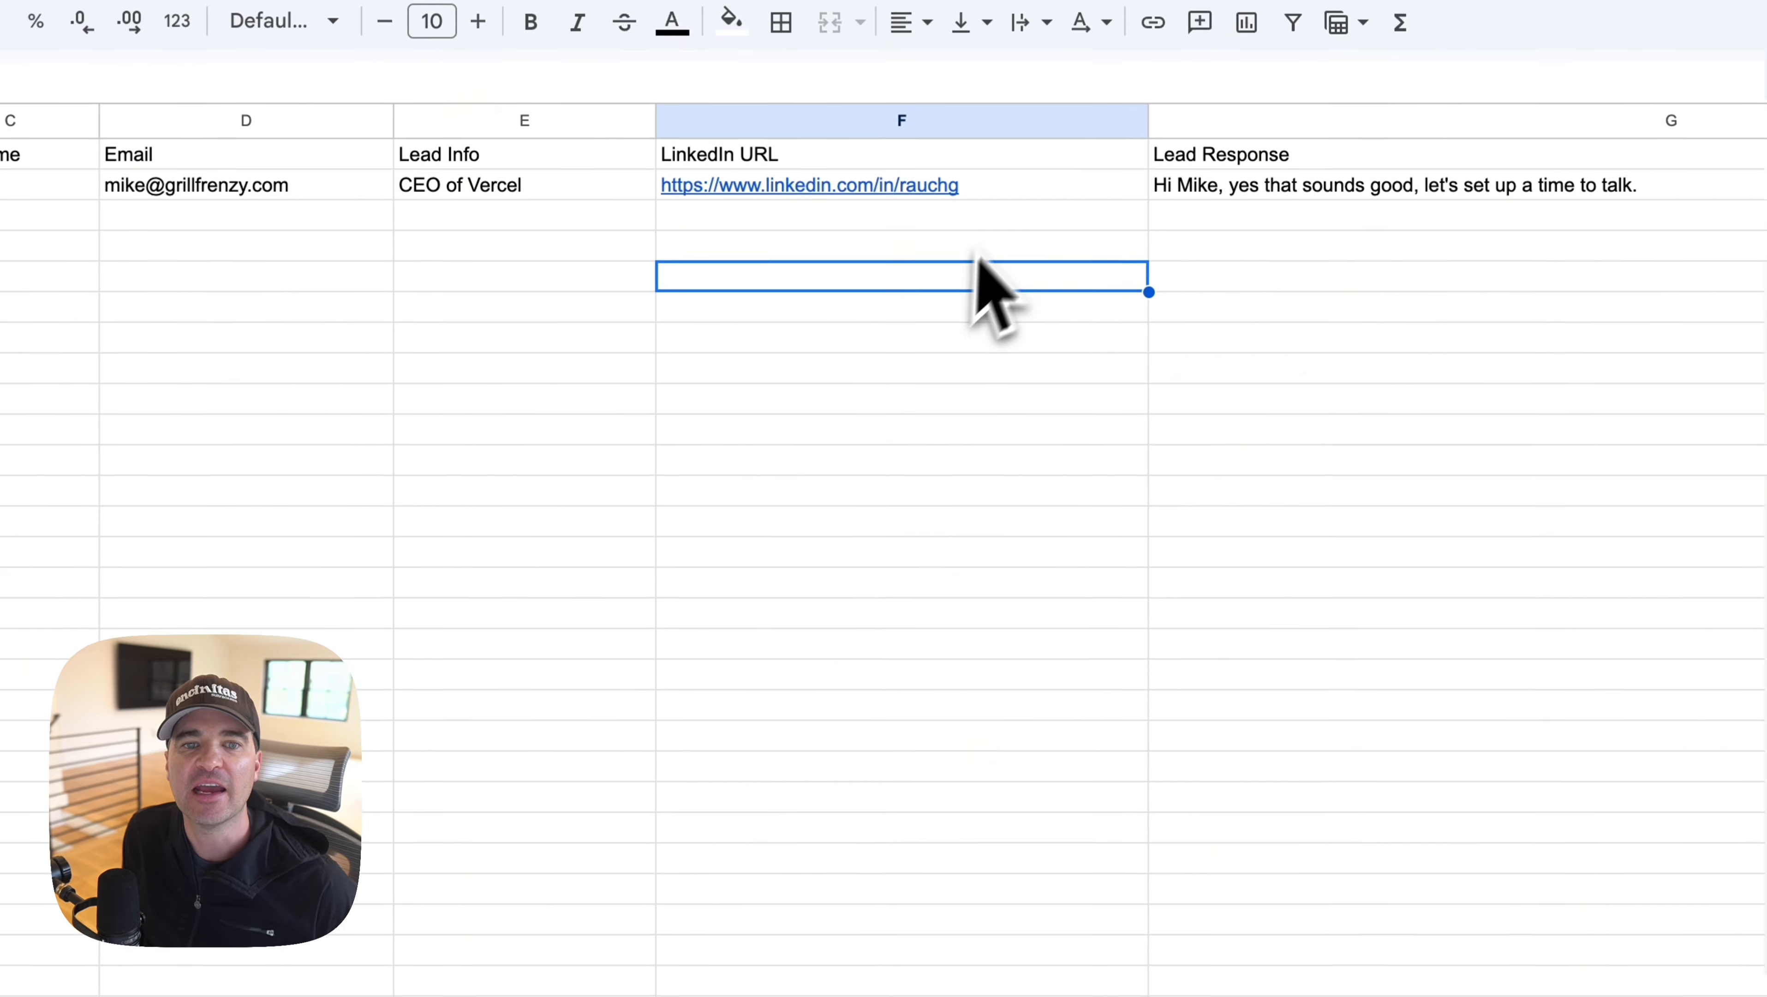
pyautogui.click(1027, 443)
pyautogui.moveTo(1006, 258); pyautogui.dragTo(1006, 410)
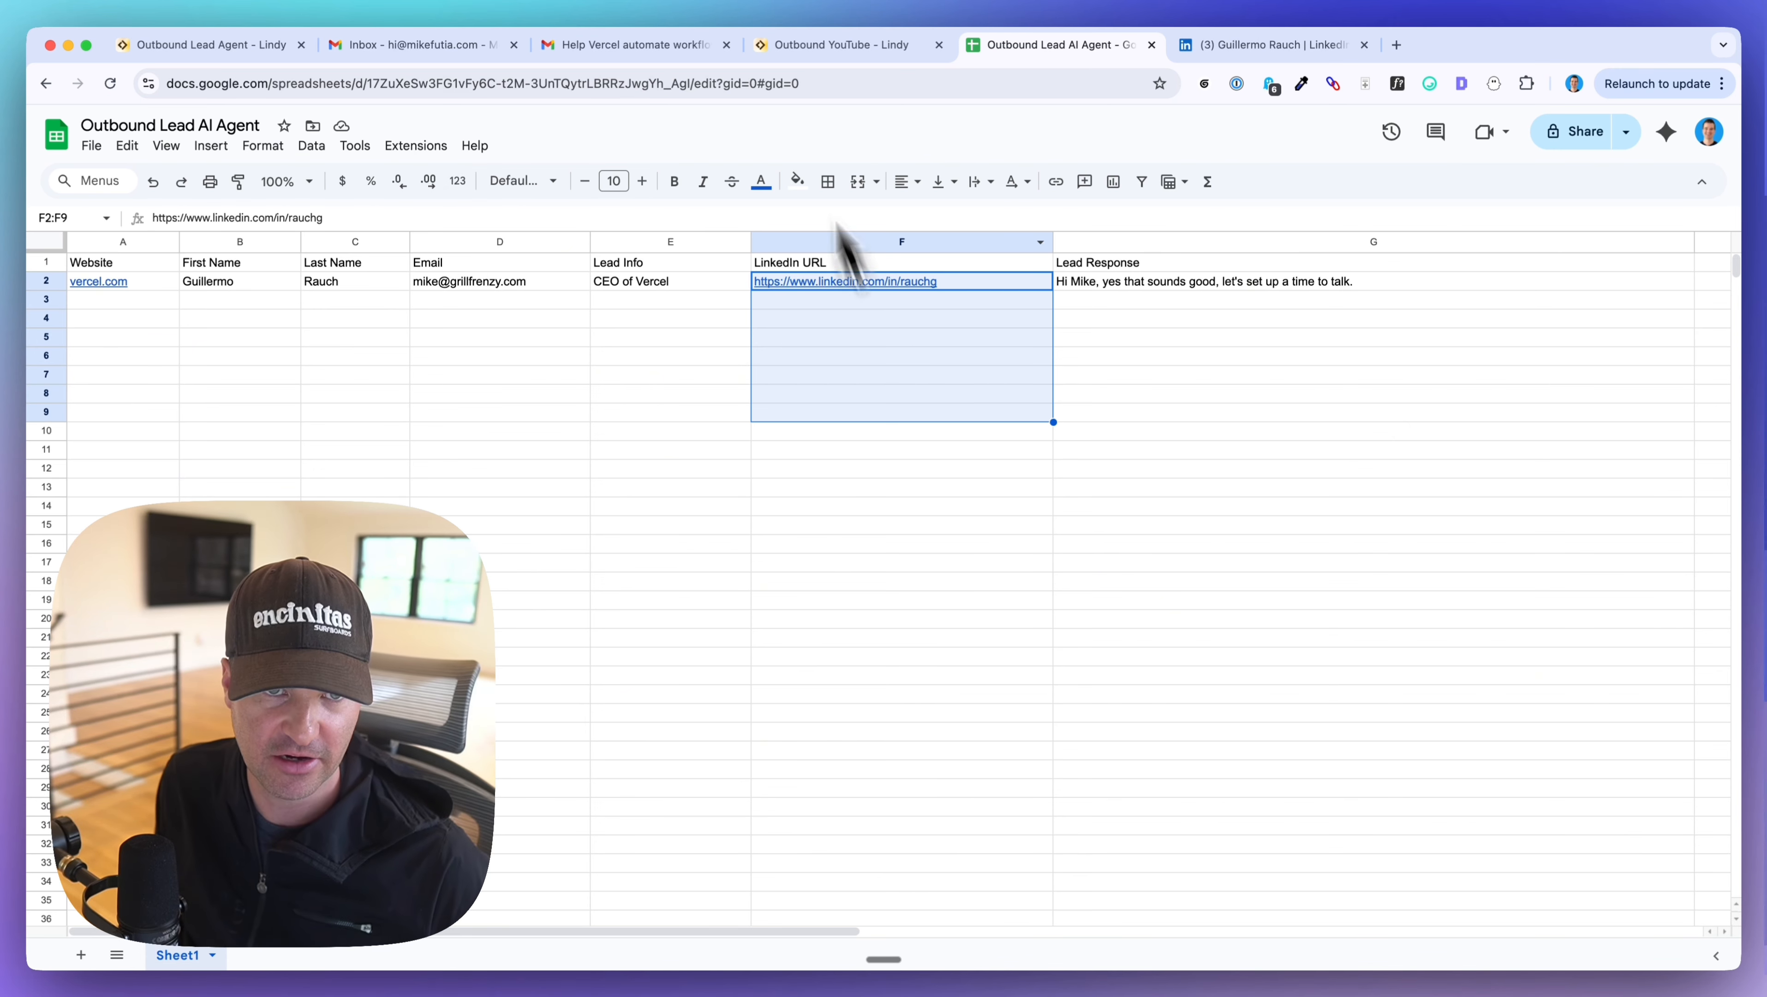
# - Back in Lindy, add an AI Agent after Append row, prompted to output only the LinkedIn profile URL from person and company name, with an example URL
pyautogui.click(809, 55)
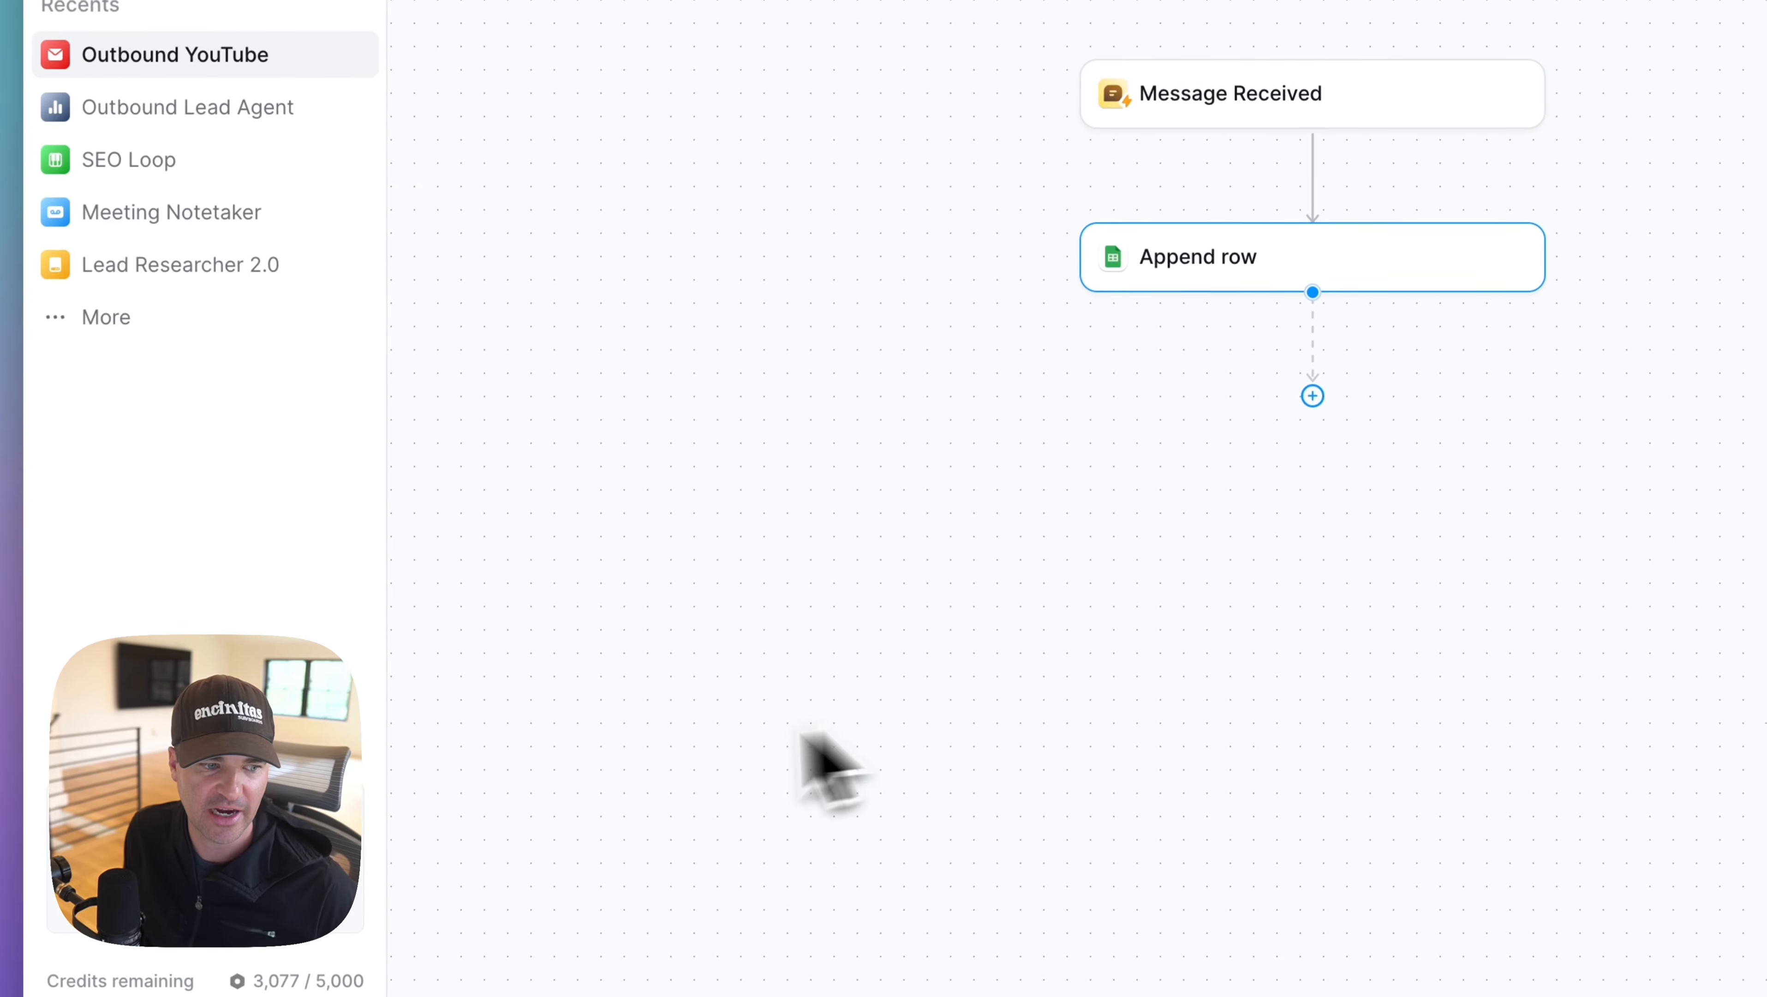
pyautogui.click(1332, 447)
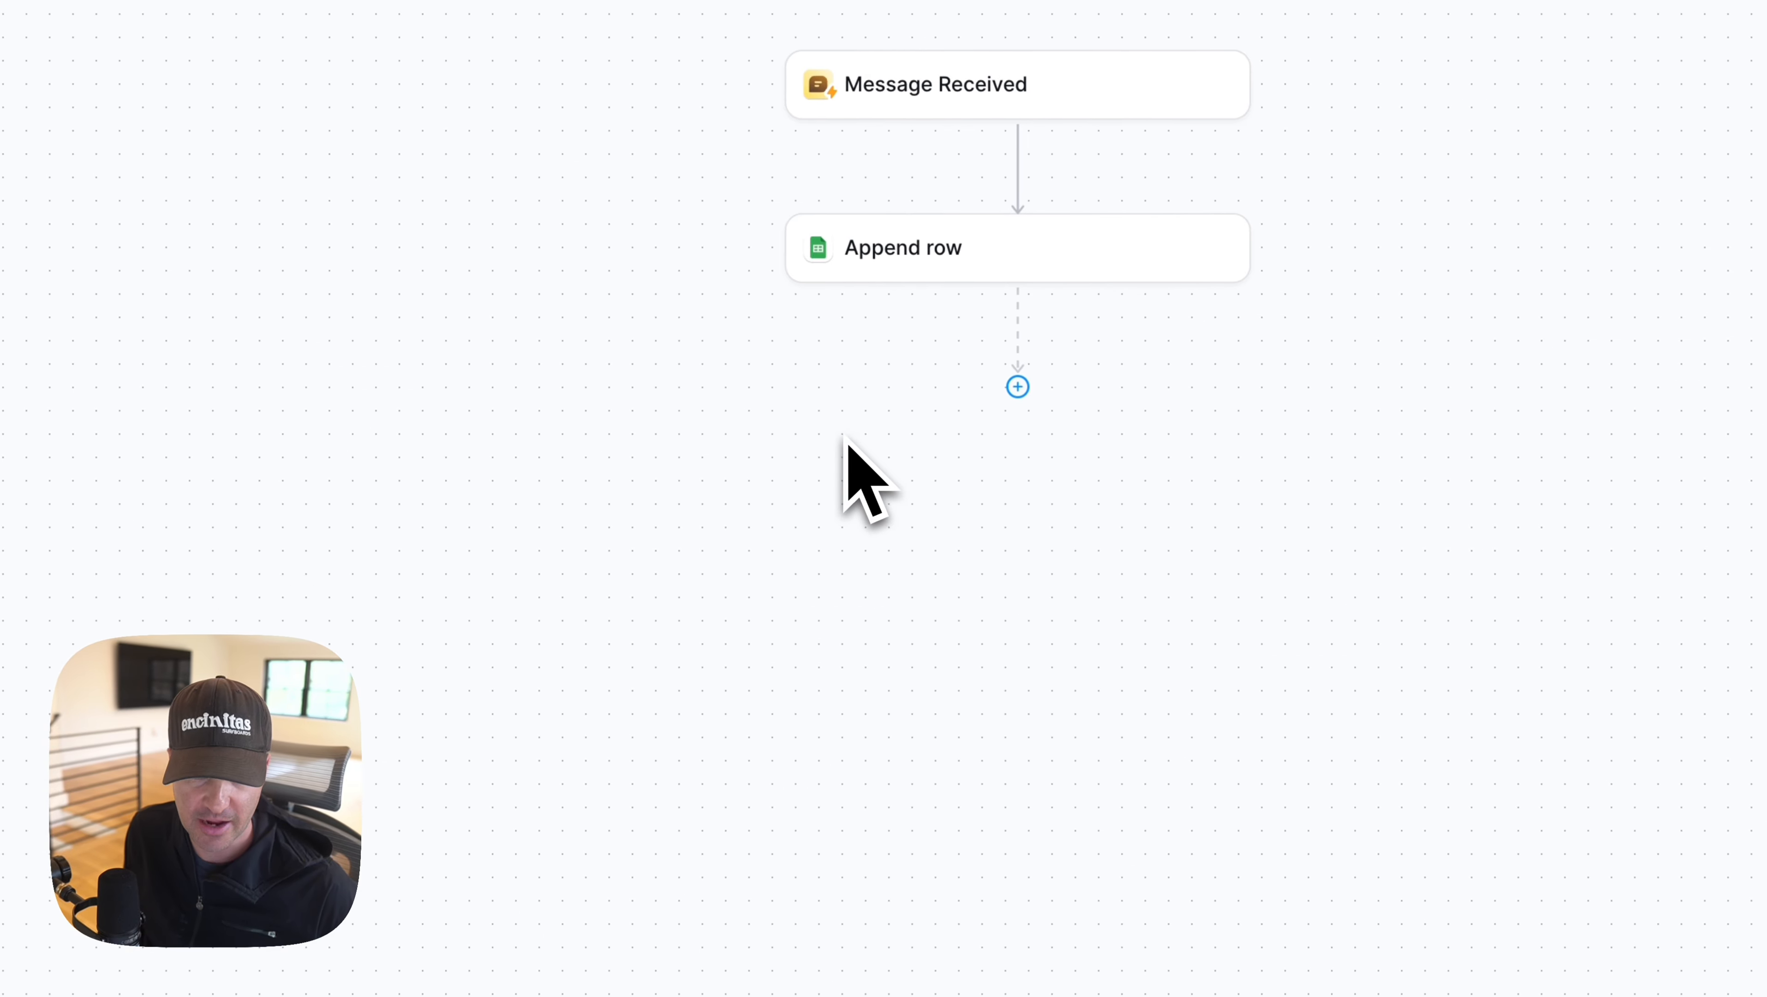
pyautogui.click(1017, 387)
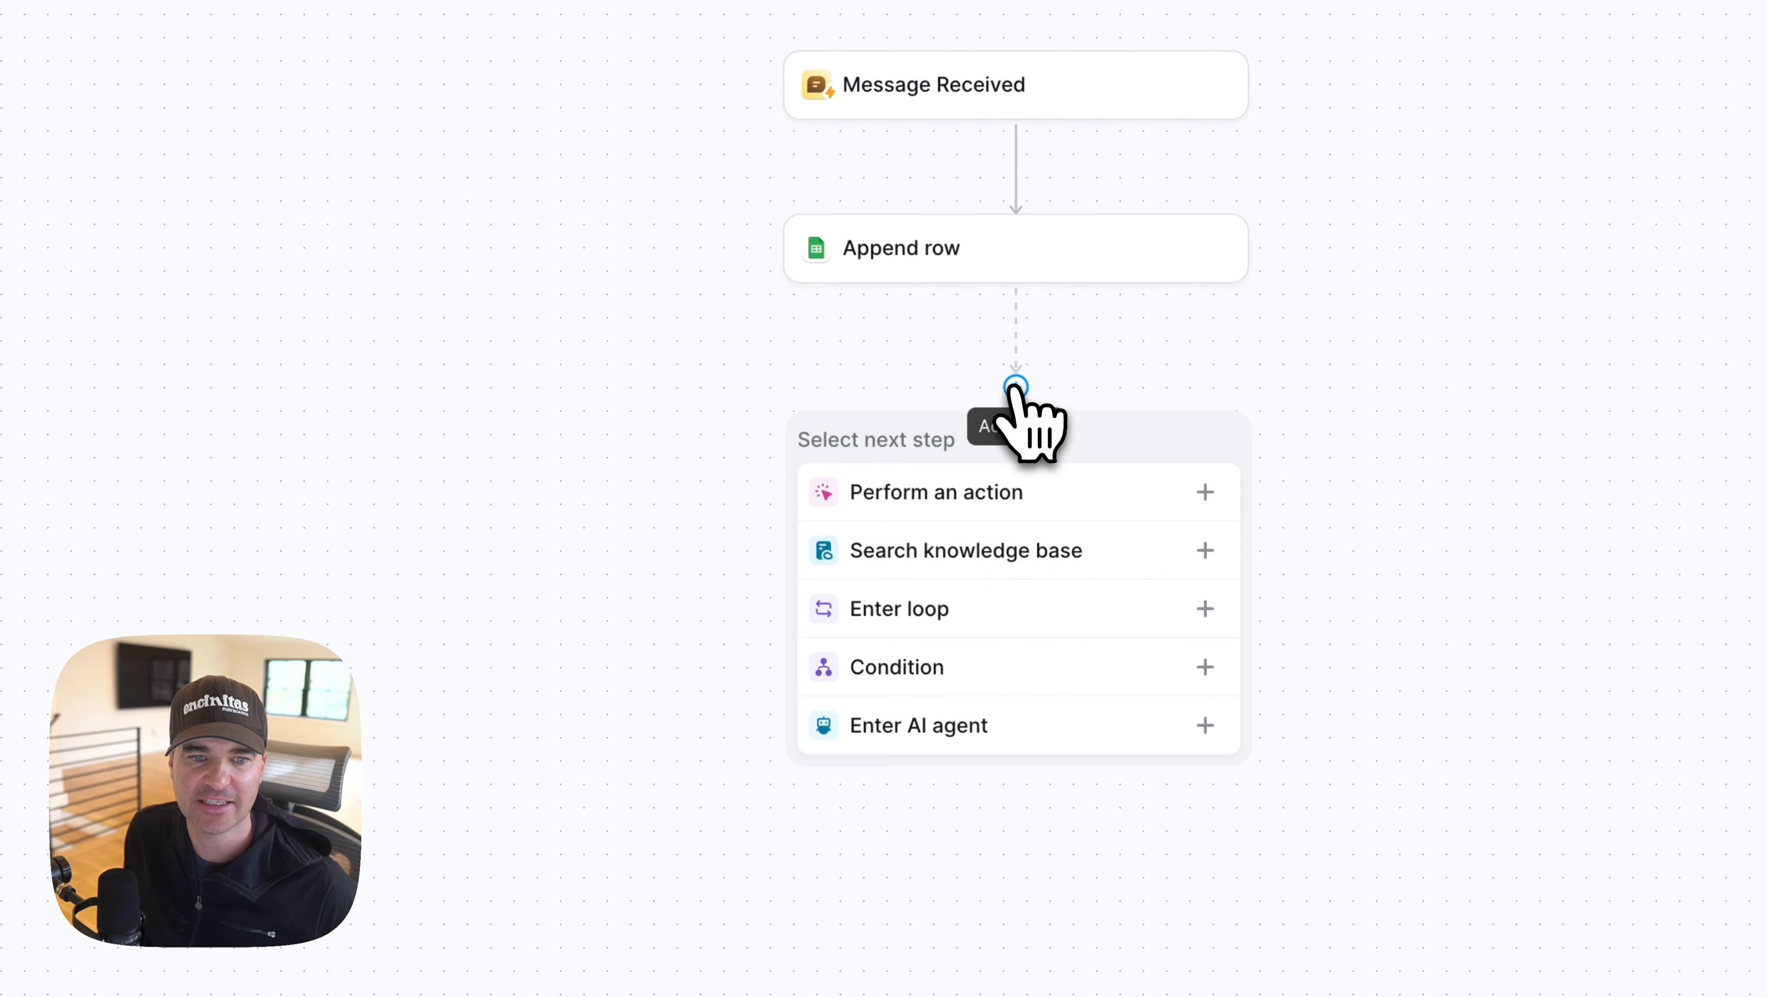
pyautogui.click(918, 723)
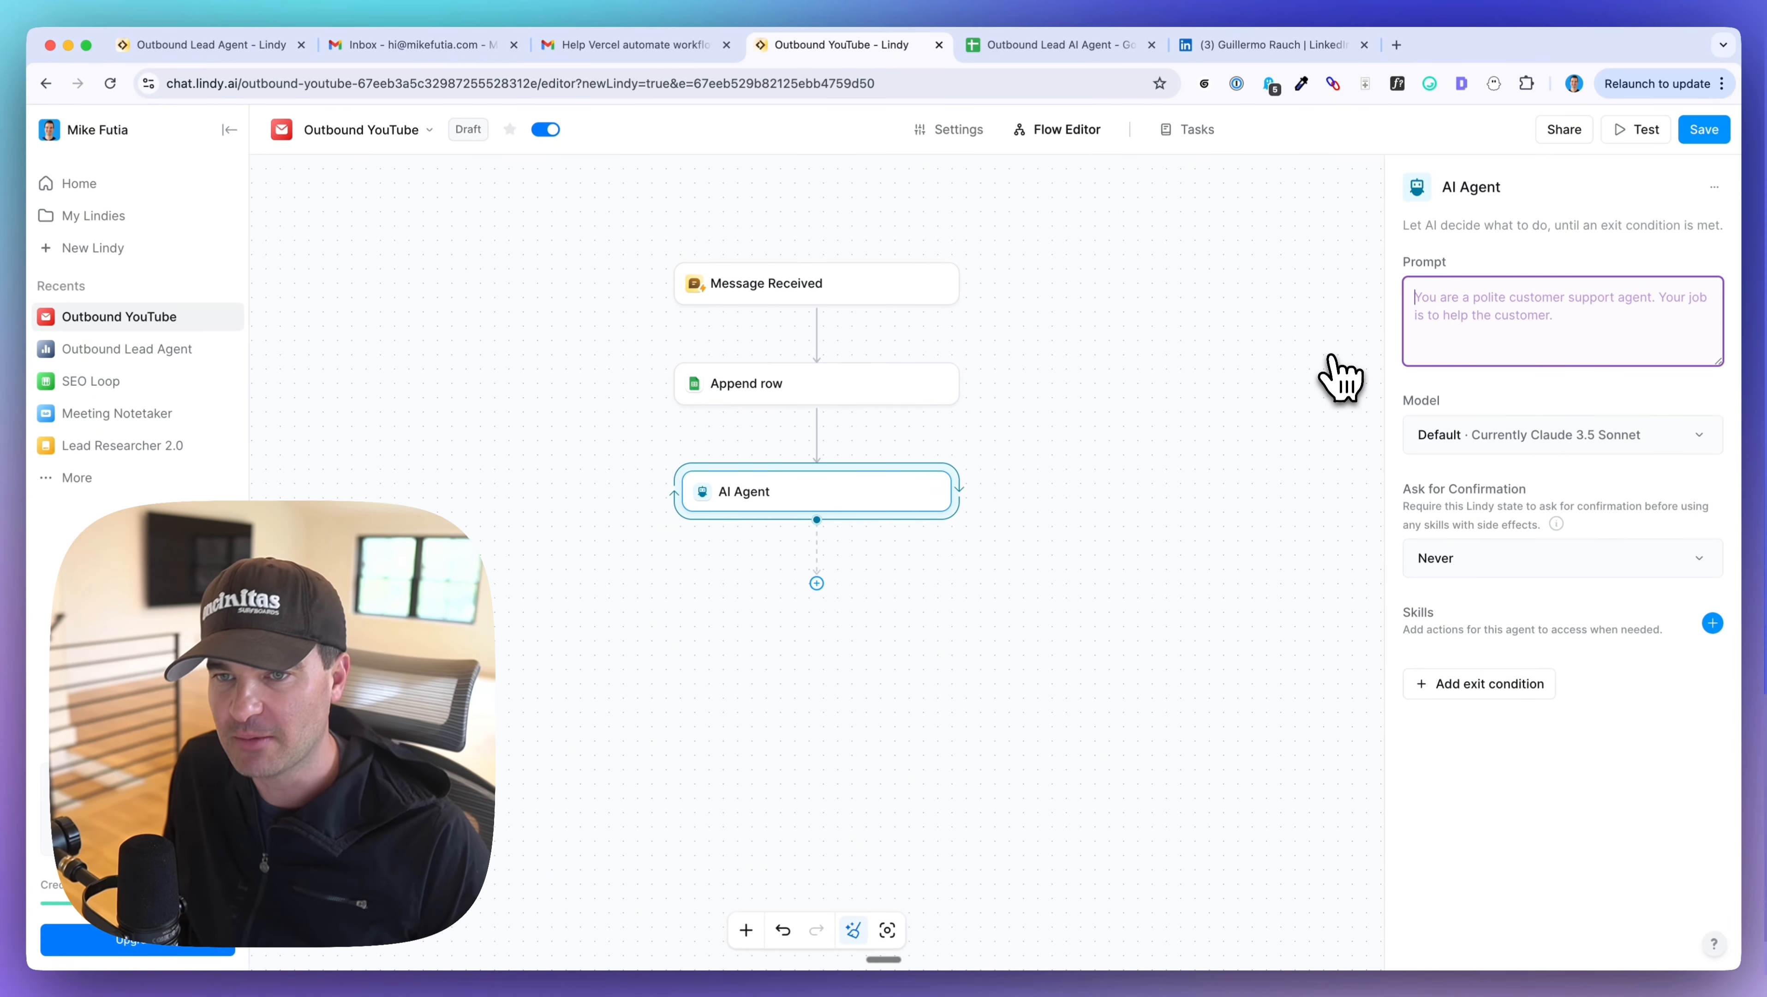
pyautogui.write('use the person name and company name from the previous step to retrieve their linkedin profile url.  output only their linkedin profile url.  example: https://www.linkedin.com/in/rauchg/')
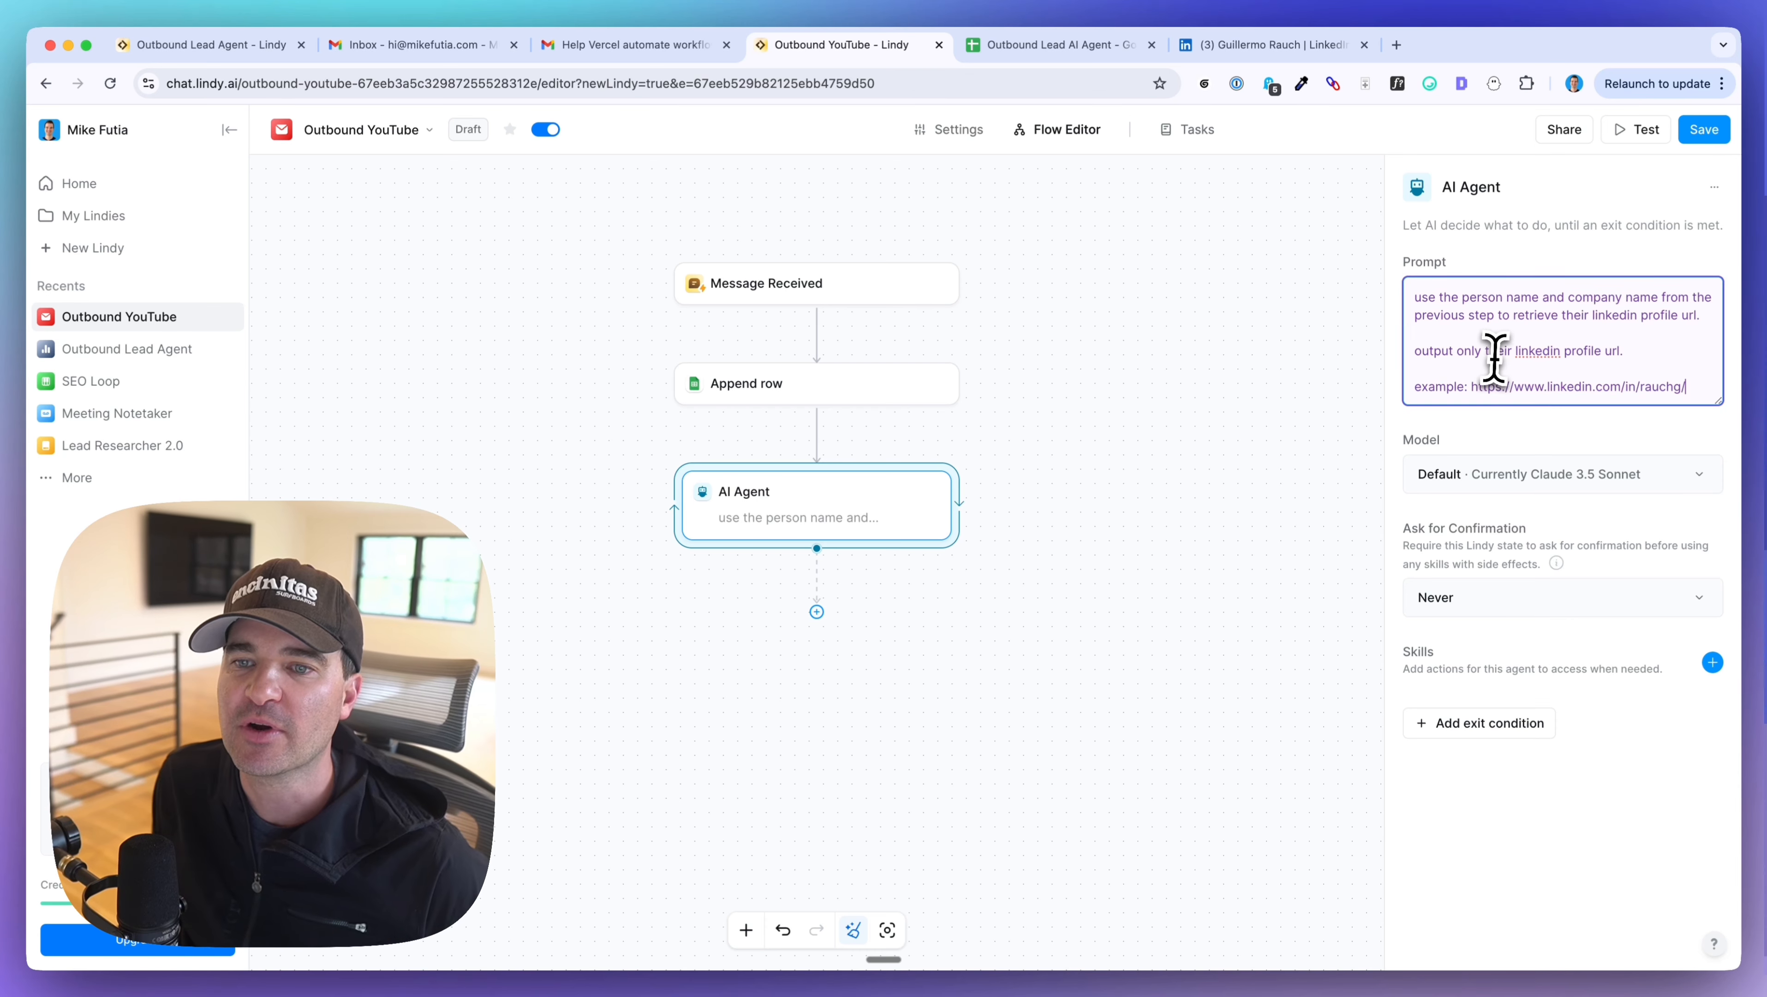
# - Go through the AI Agent's prompt by highlighting the retrieval instruction, the output rule and the example line
pyautogui.moveTo(1416, 298); pyautogui.dragTo(1564, 313)
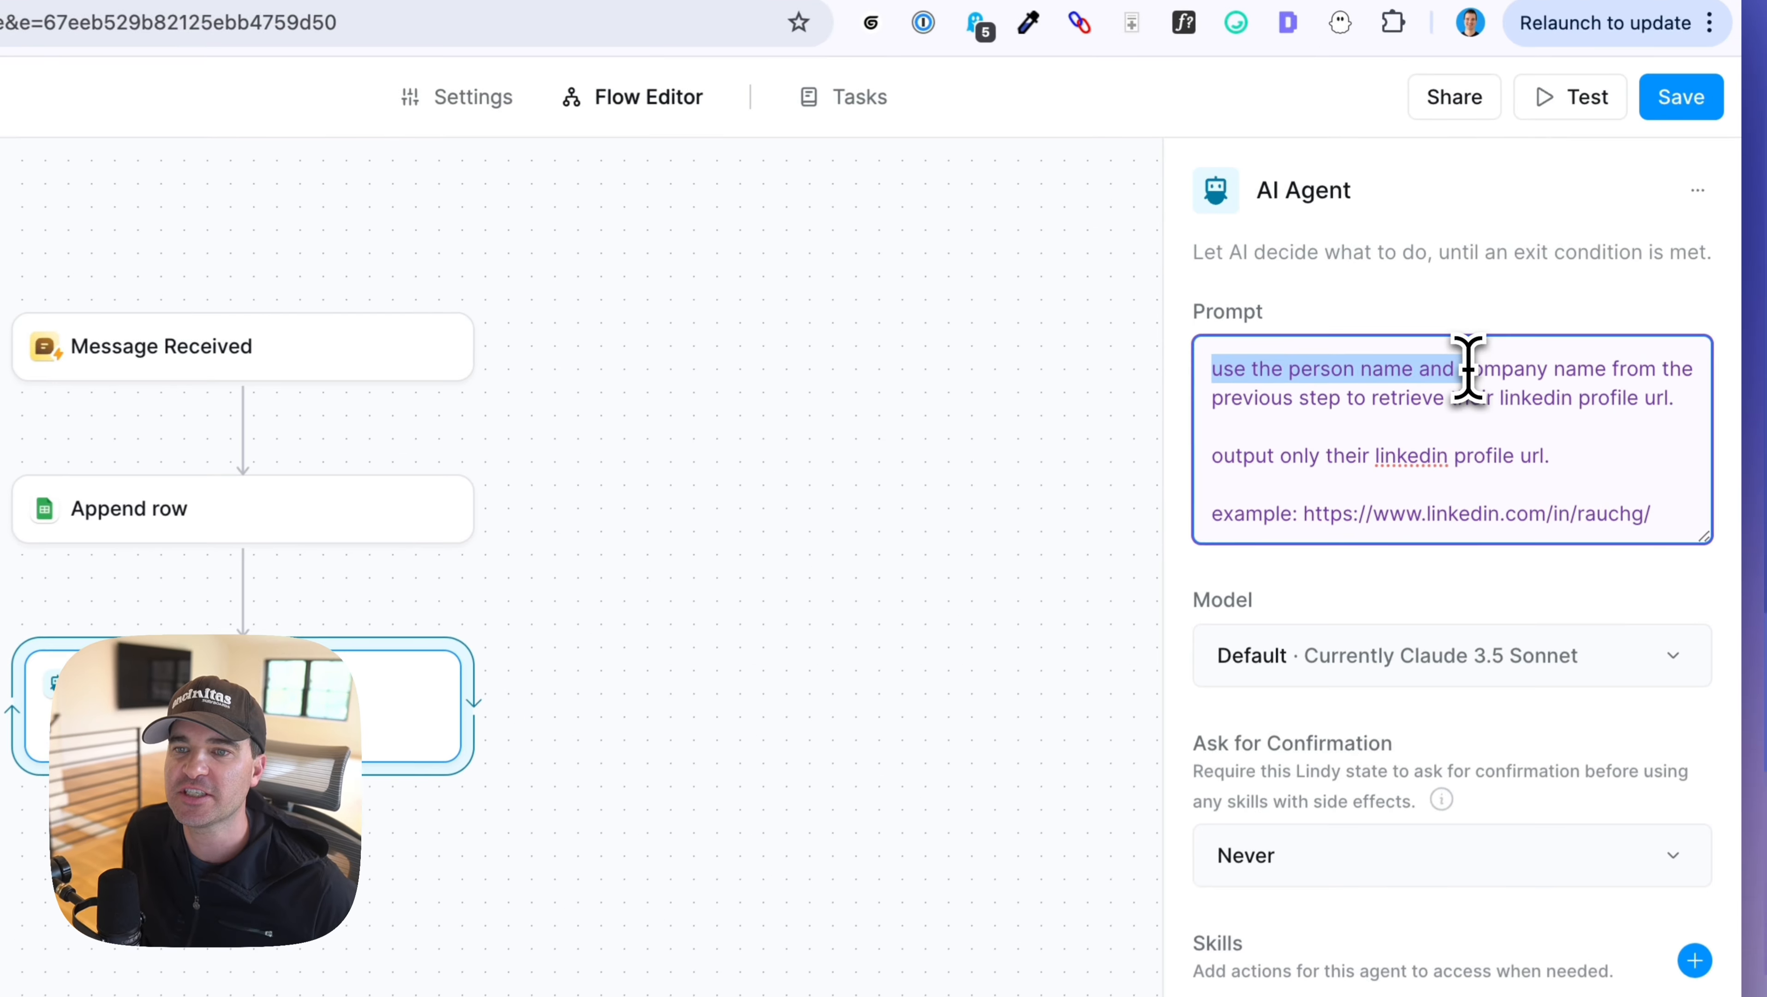
pyautogui.moveTo(1475, 390); pyautogui.dragTo(1554, 404)
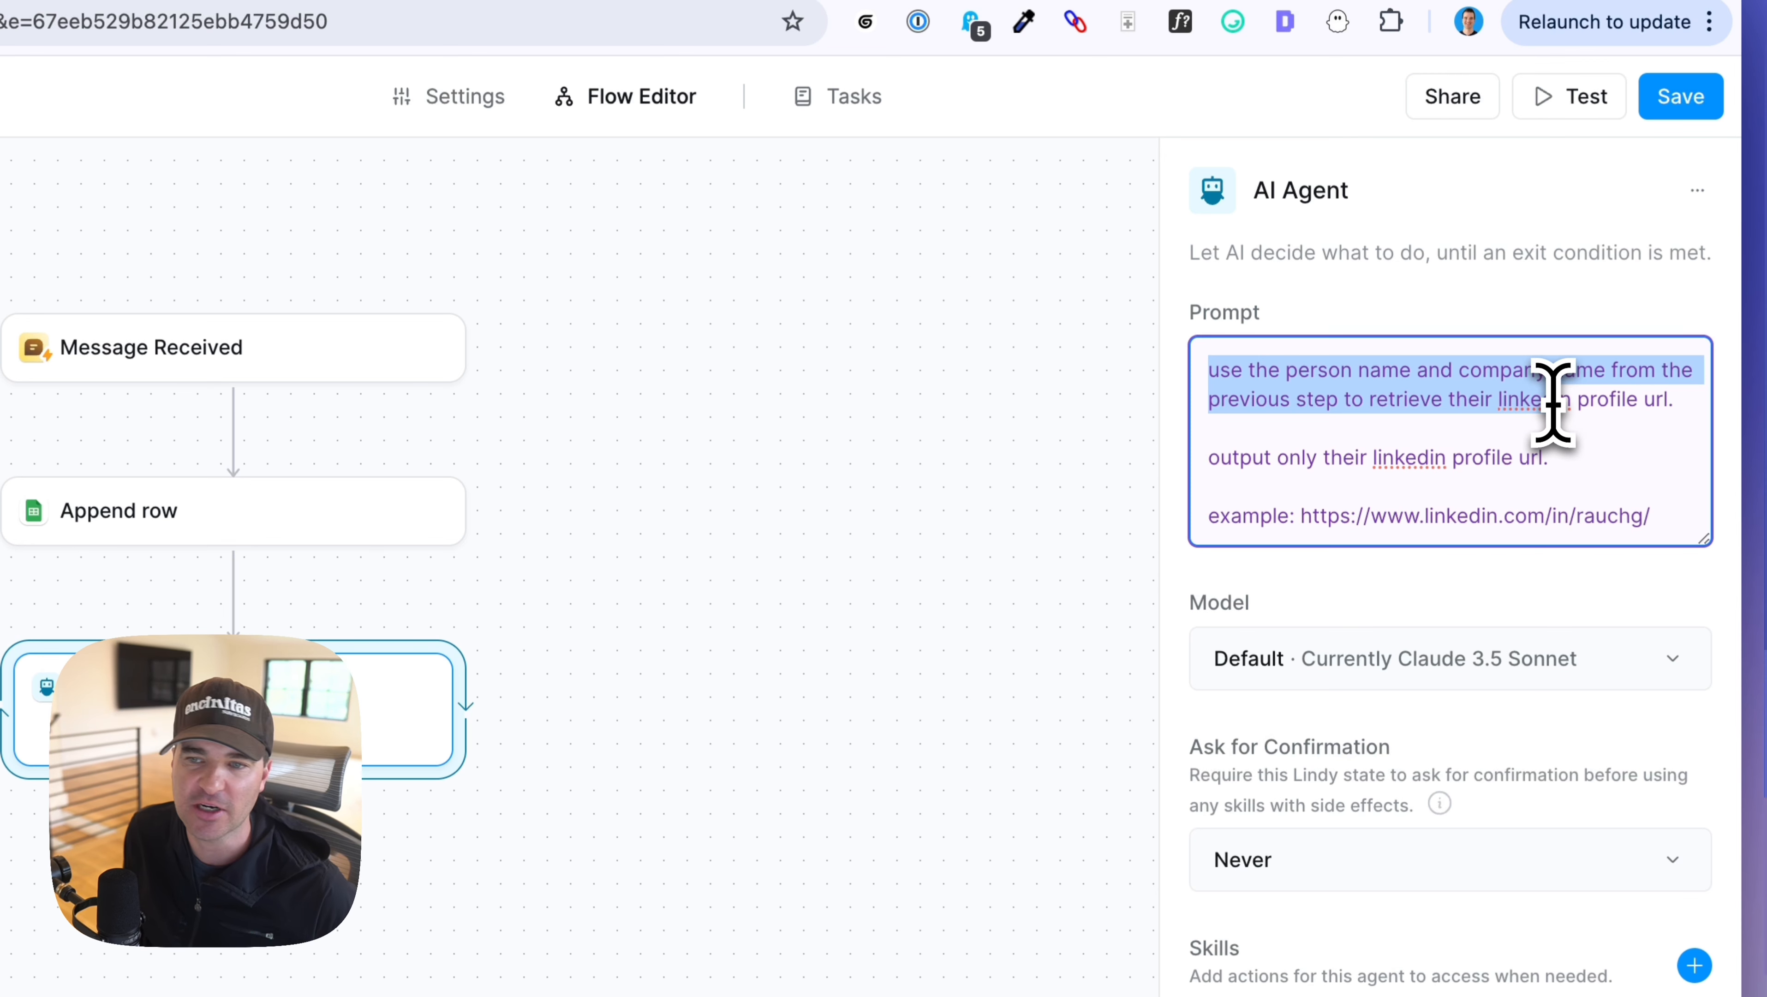
pyautogui.moveTo(1552, 404); pyautogui.dragTo(1592, 408)
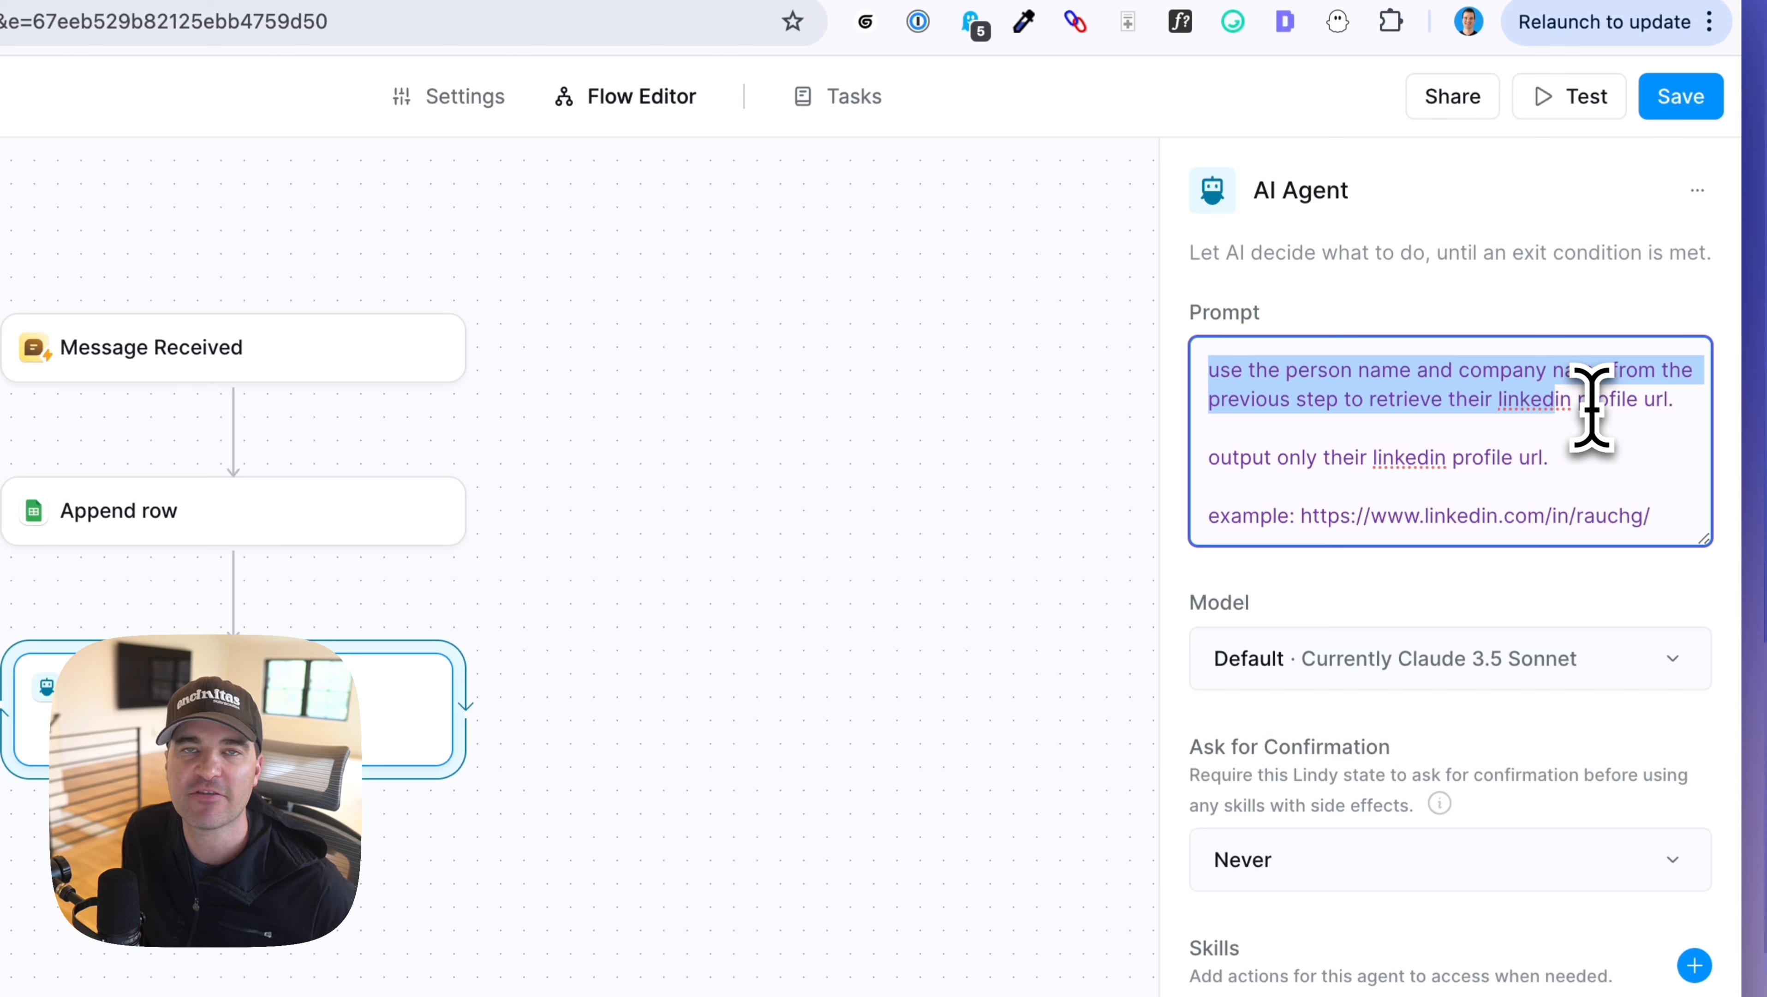
pyautogui.click(1592, 409)
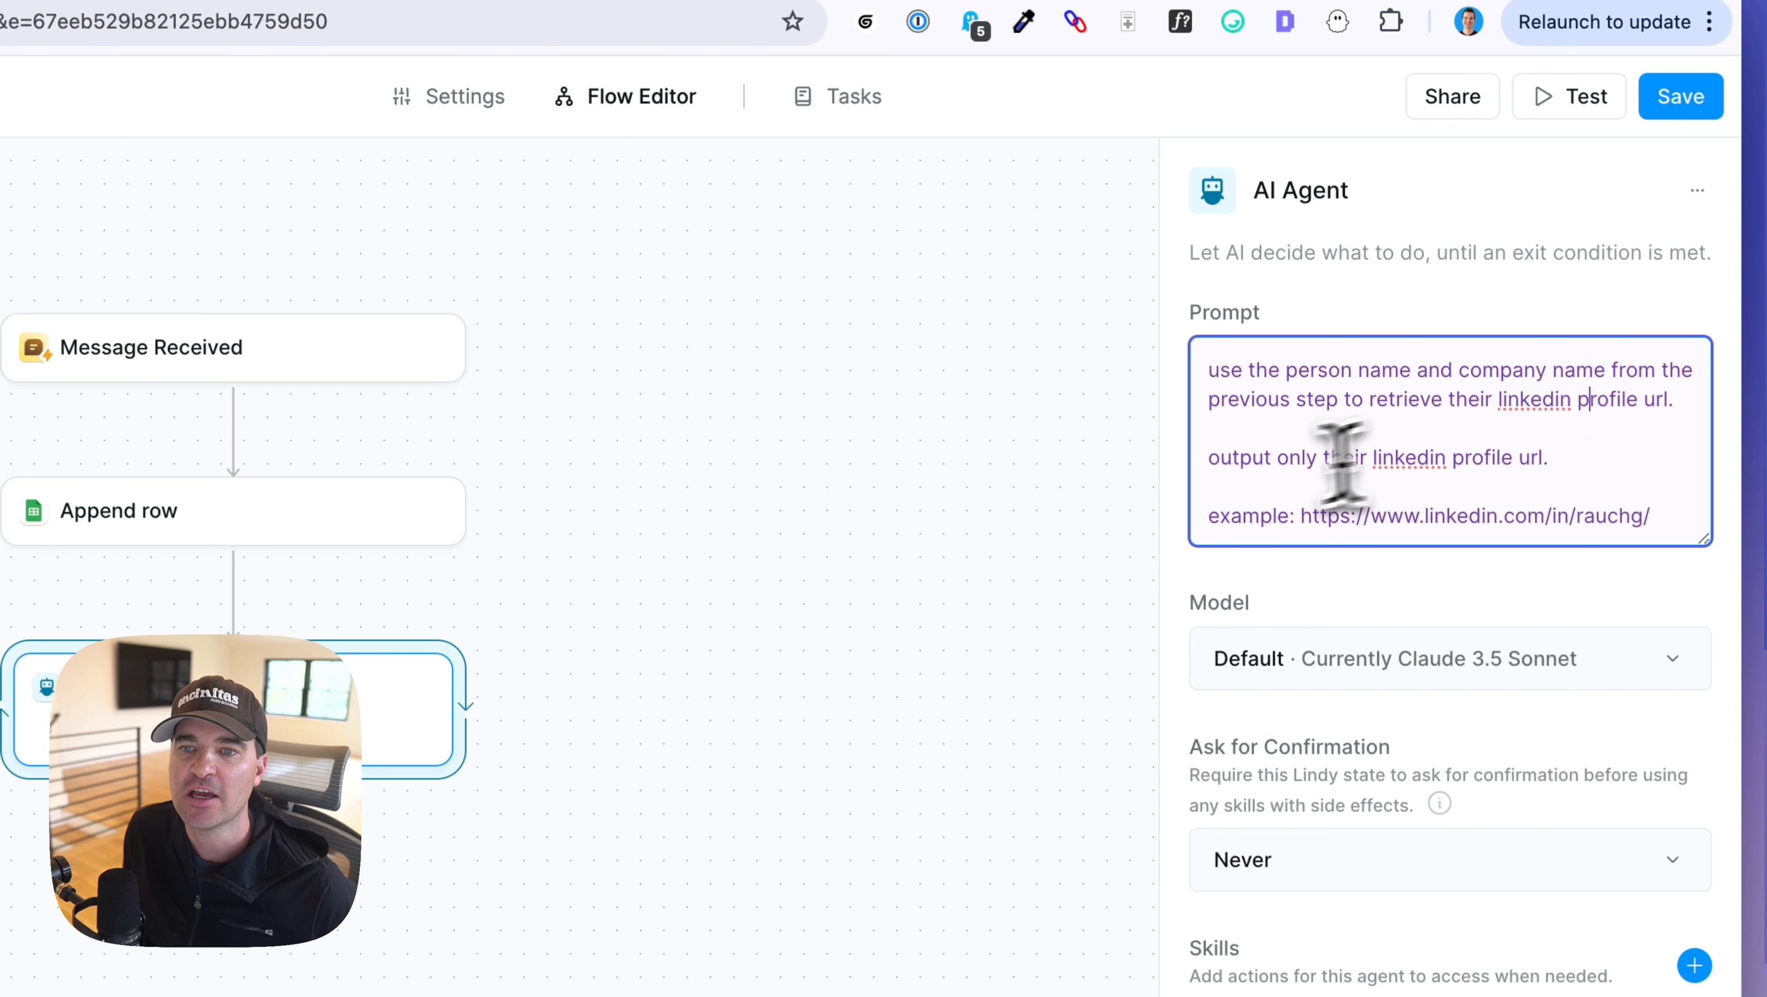
pyautogui.moveTo(1200, 458); pyautogui.dragTo(1551, 462)
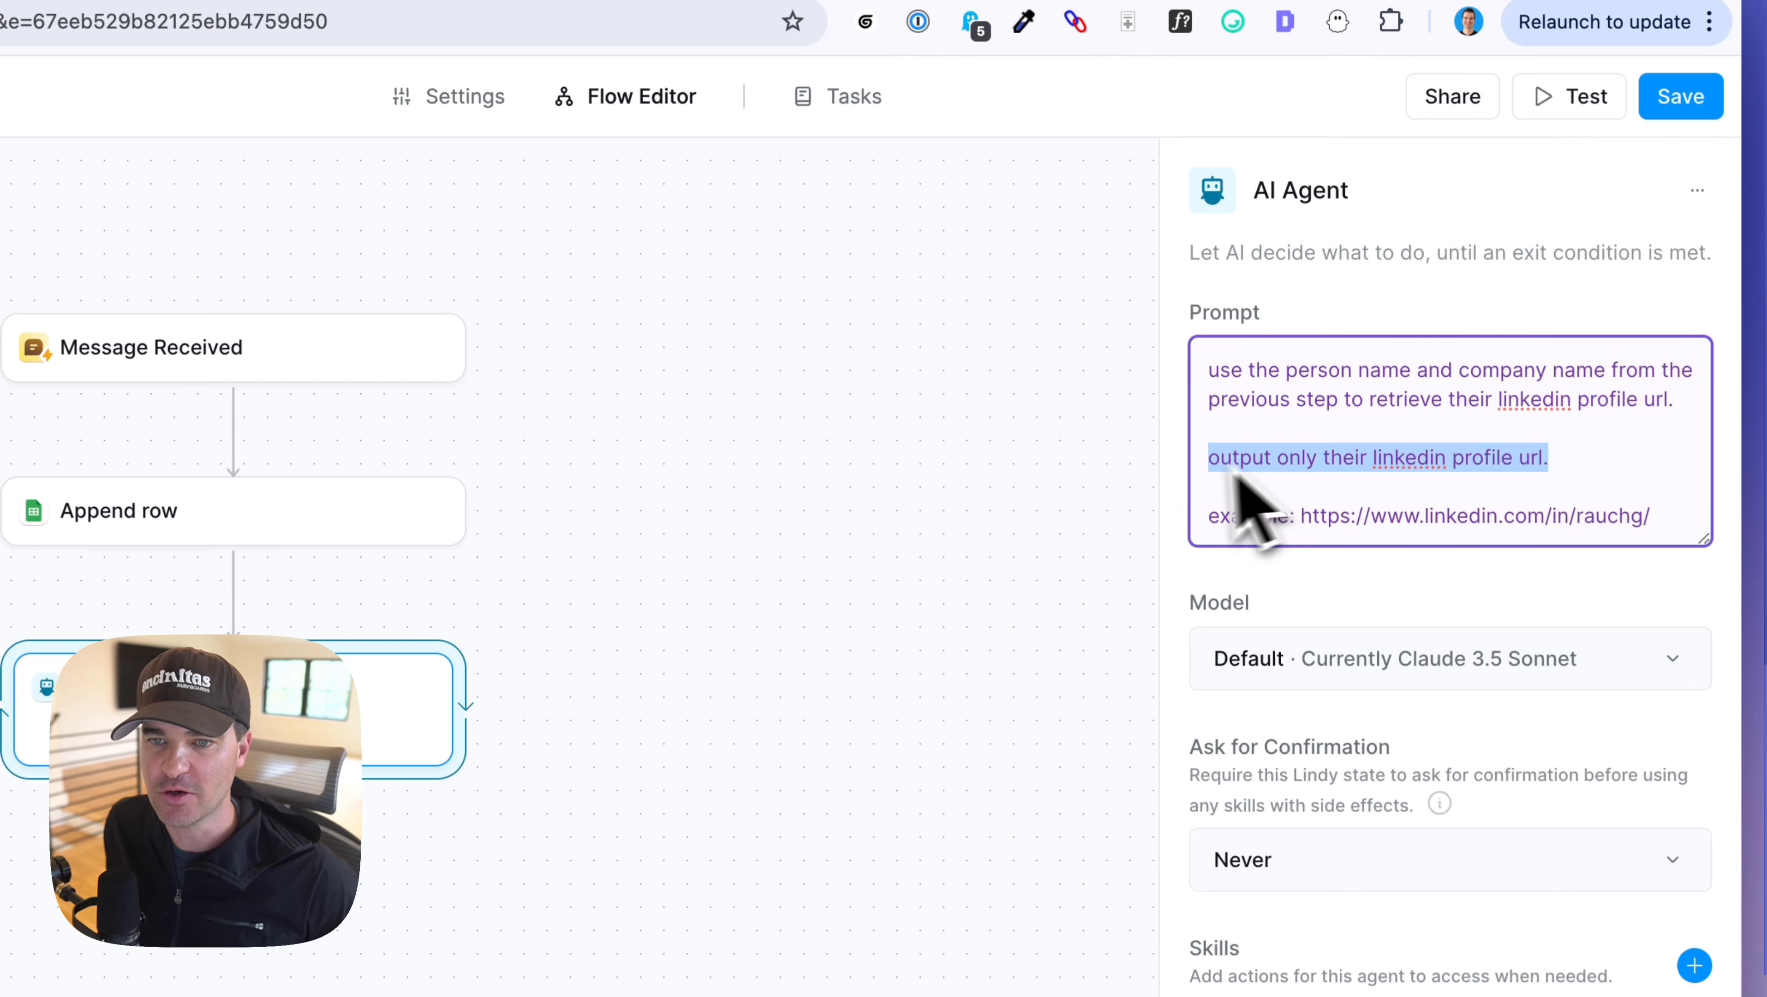
pyautogui.moveTo(1194, 515); pyautogui.dragTo(1717, 514)
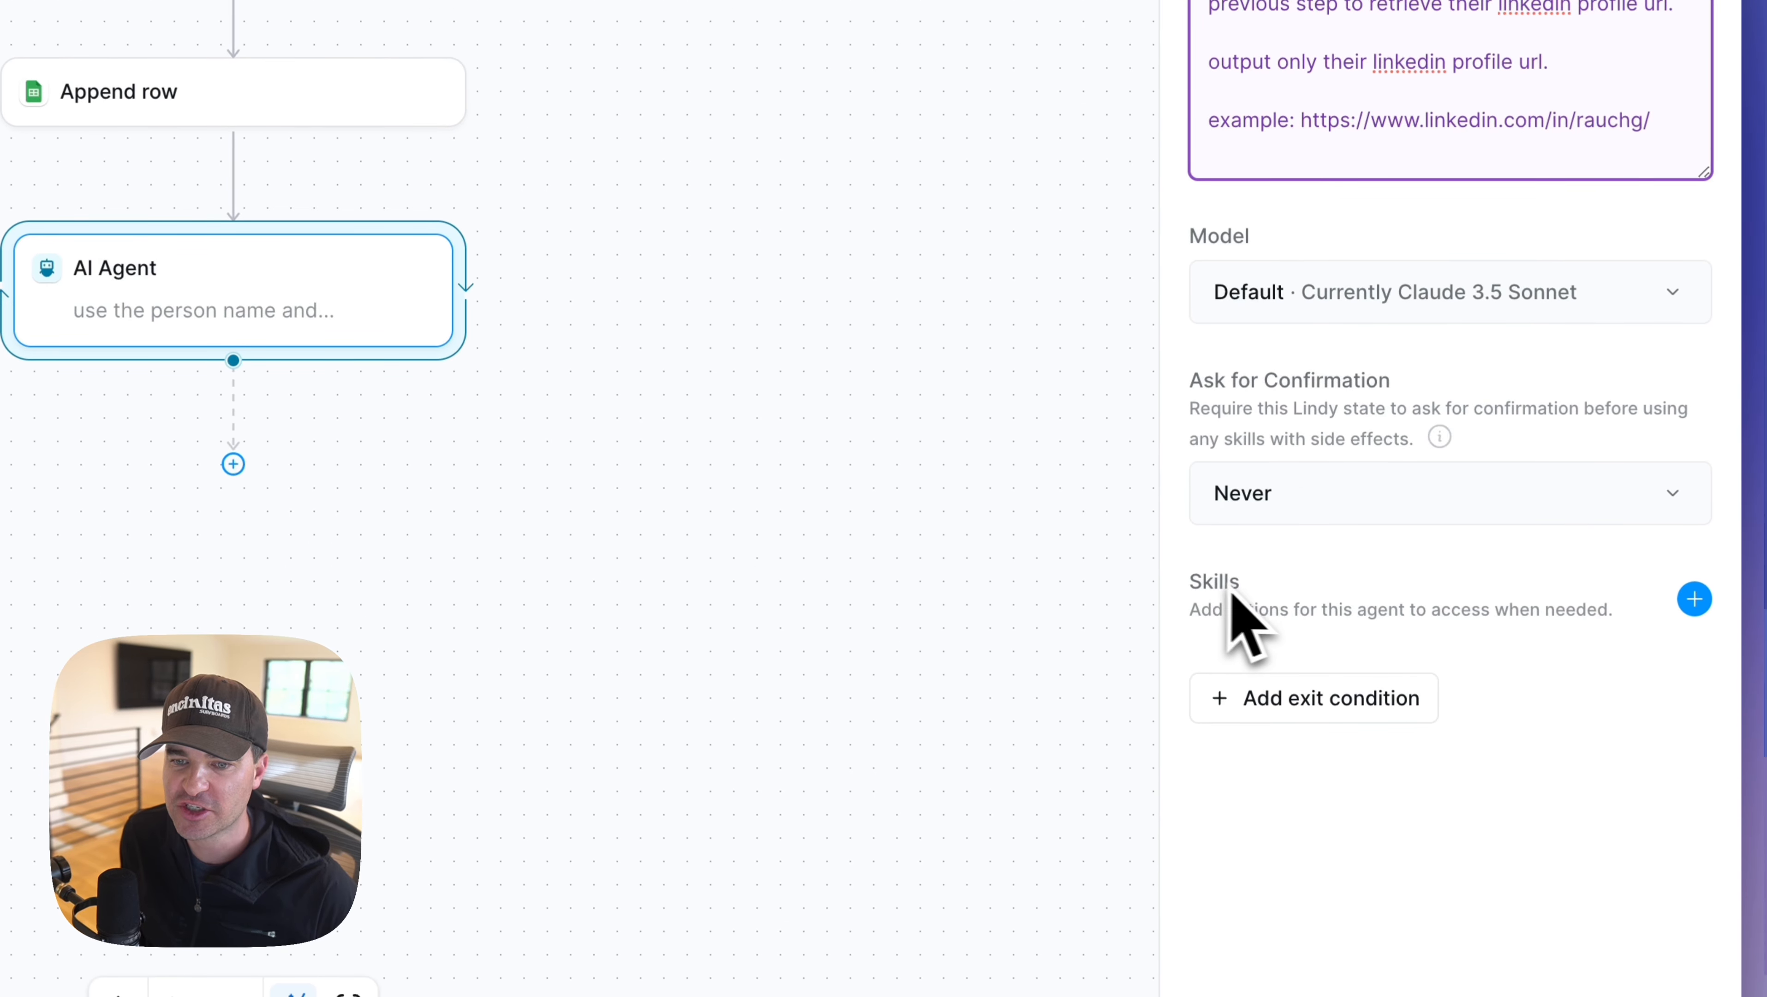
pyautogui.click(1200, 587)
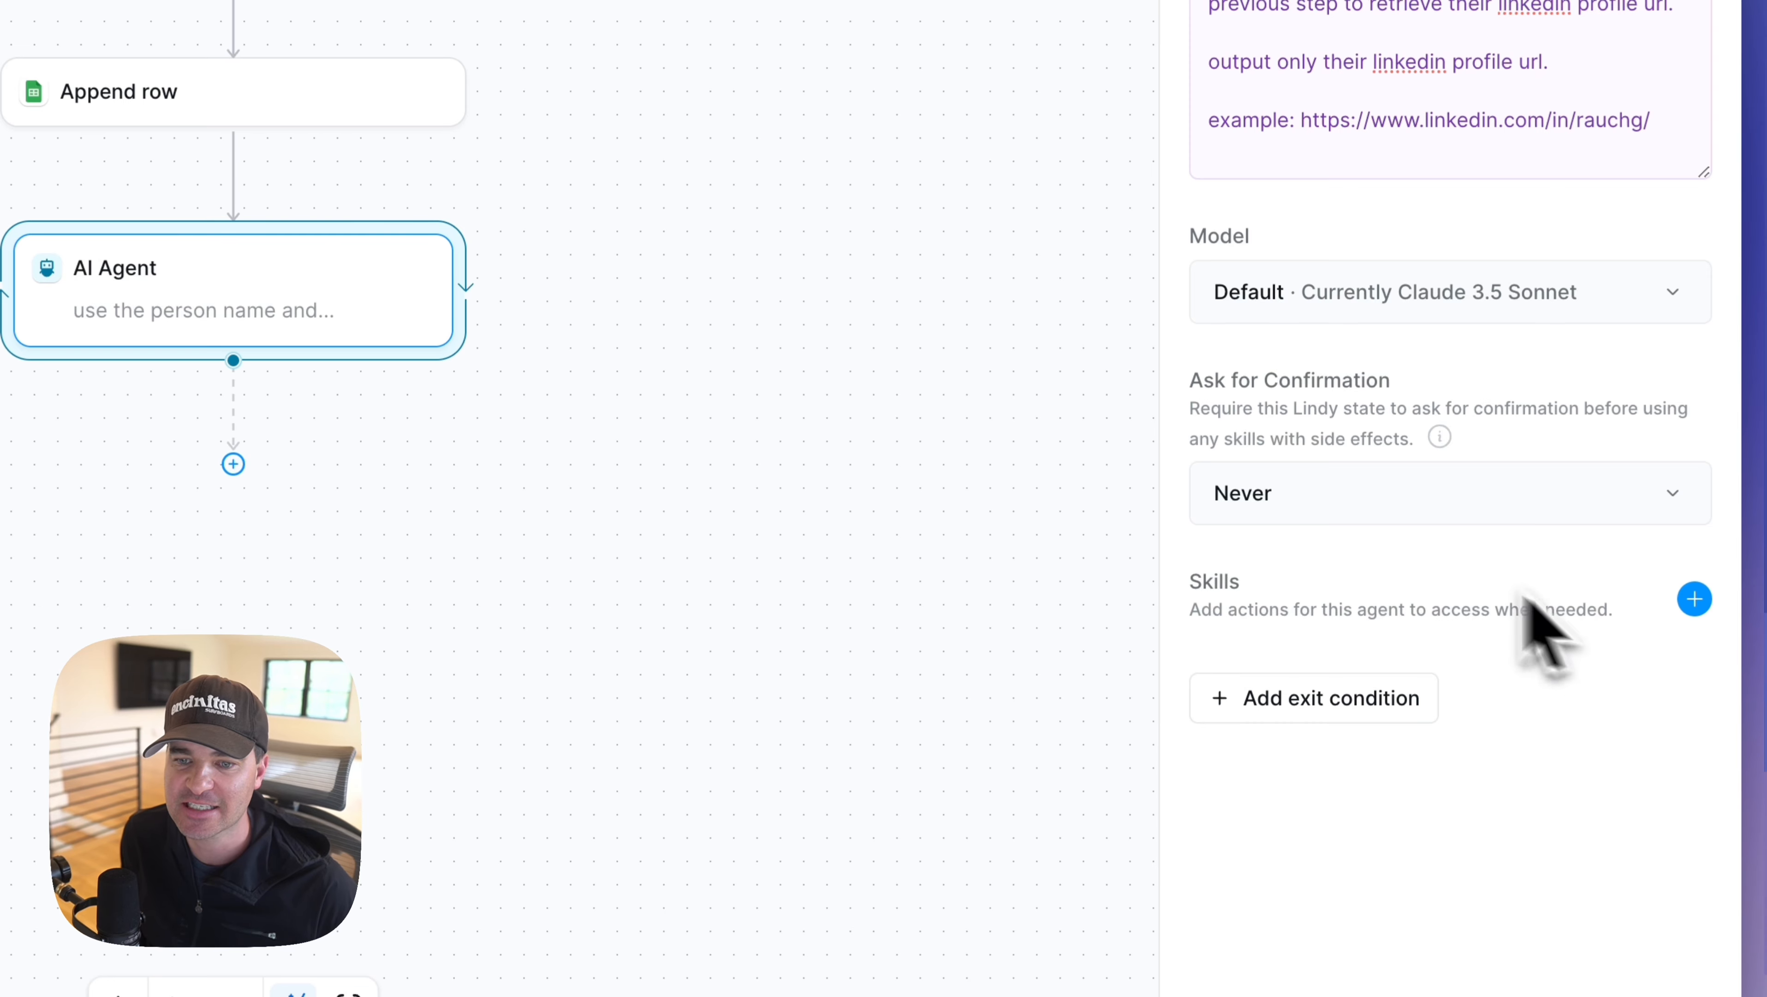
# - Add Google Search and Google Sheets Update Row as skills of the AI Agent
pyautogui.click(1695, 599)
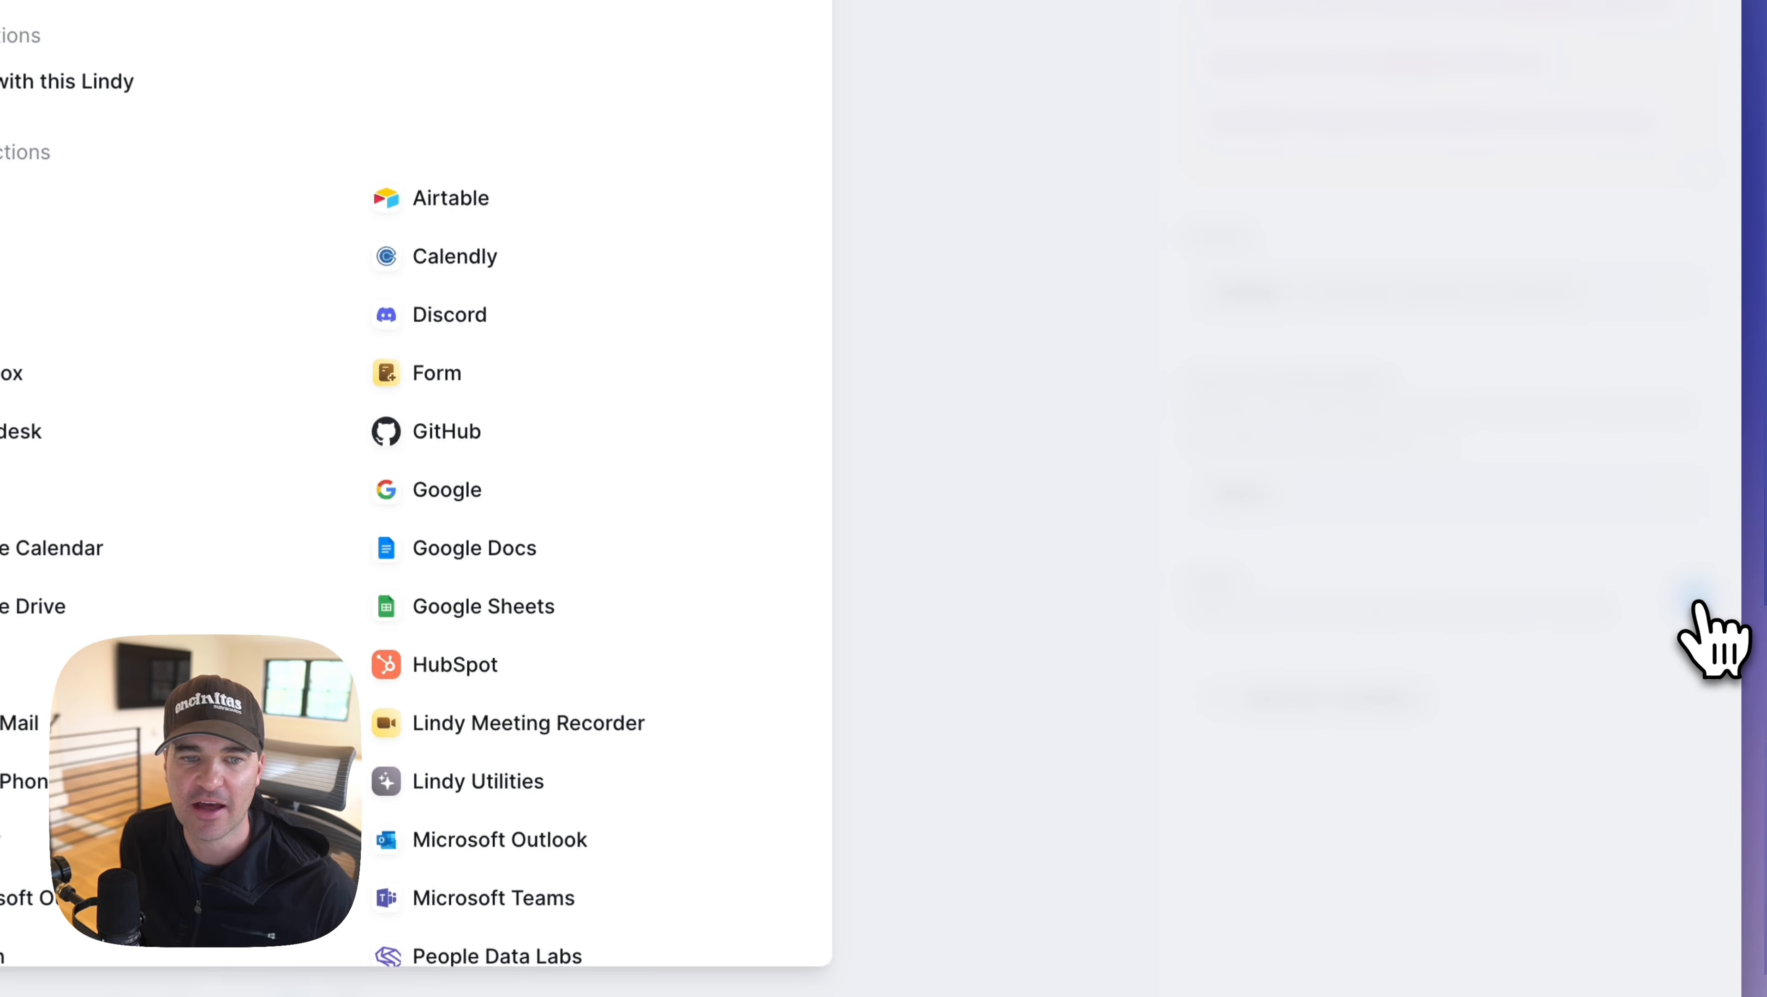
pyautogui.write('google search')
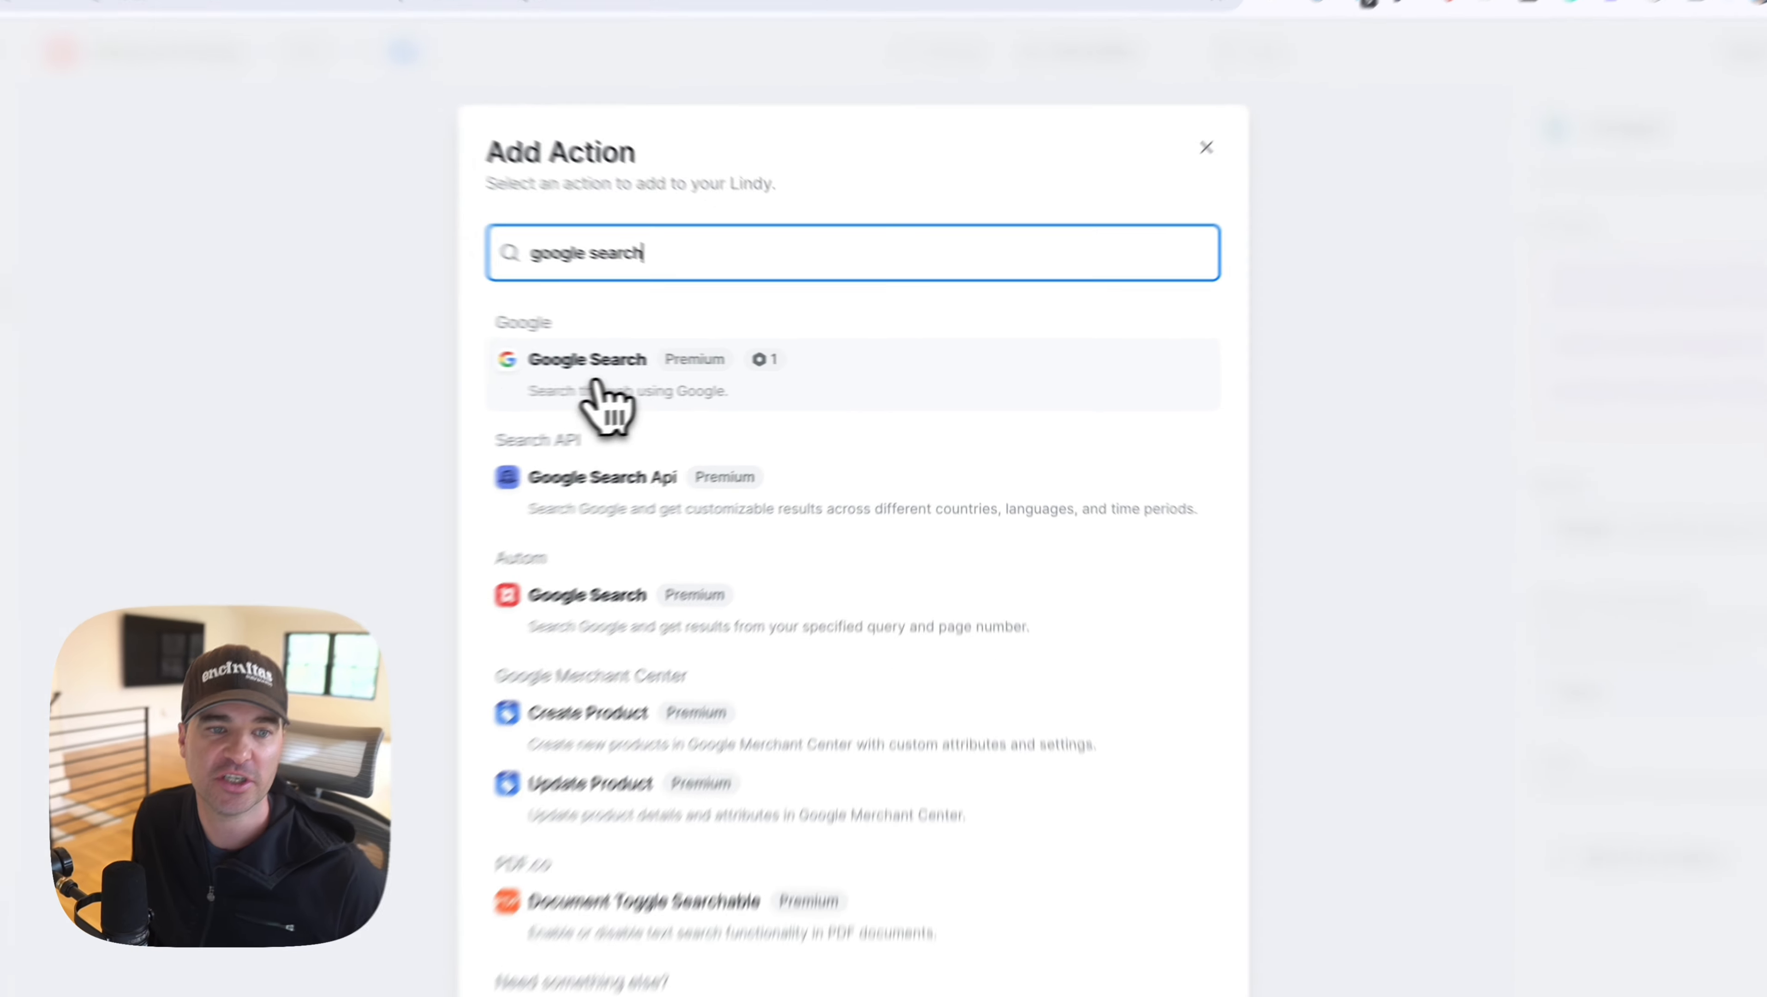
pyautogui.click(687, 370)
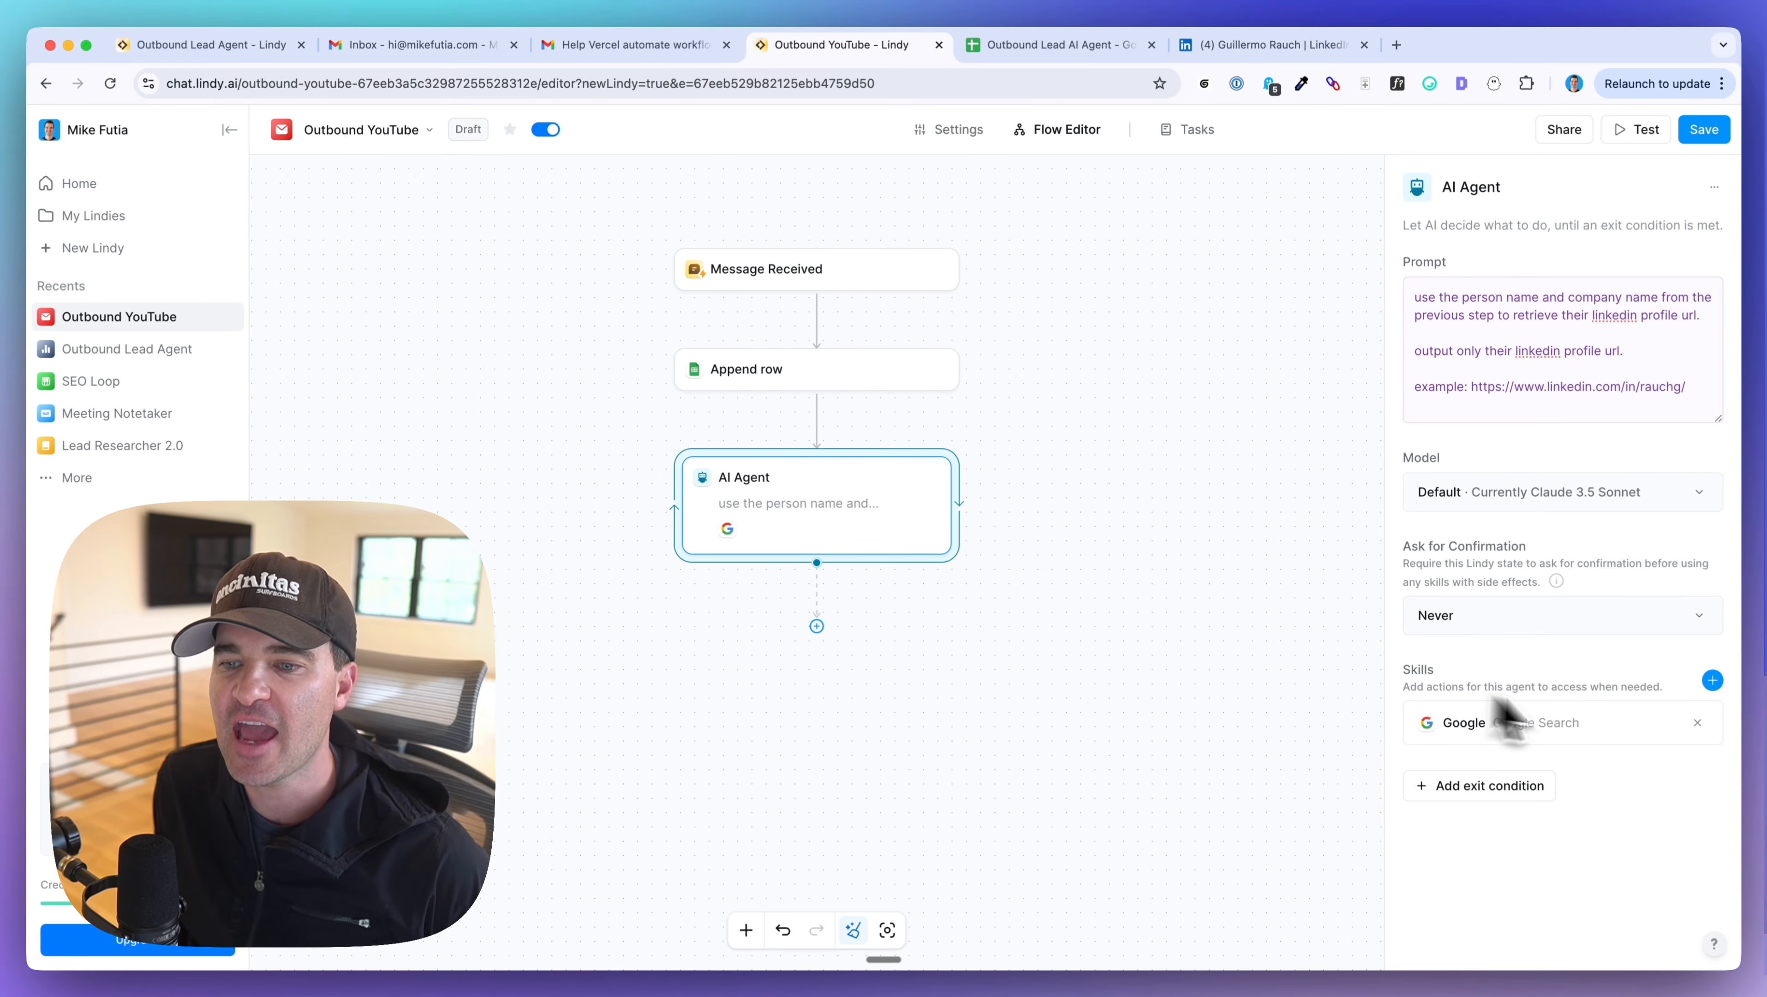
pyautogui.click(1713, 680)
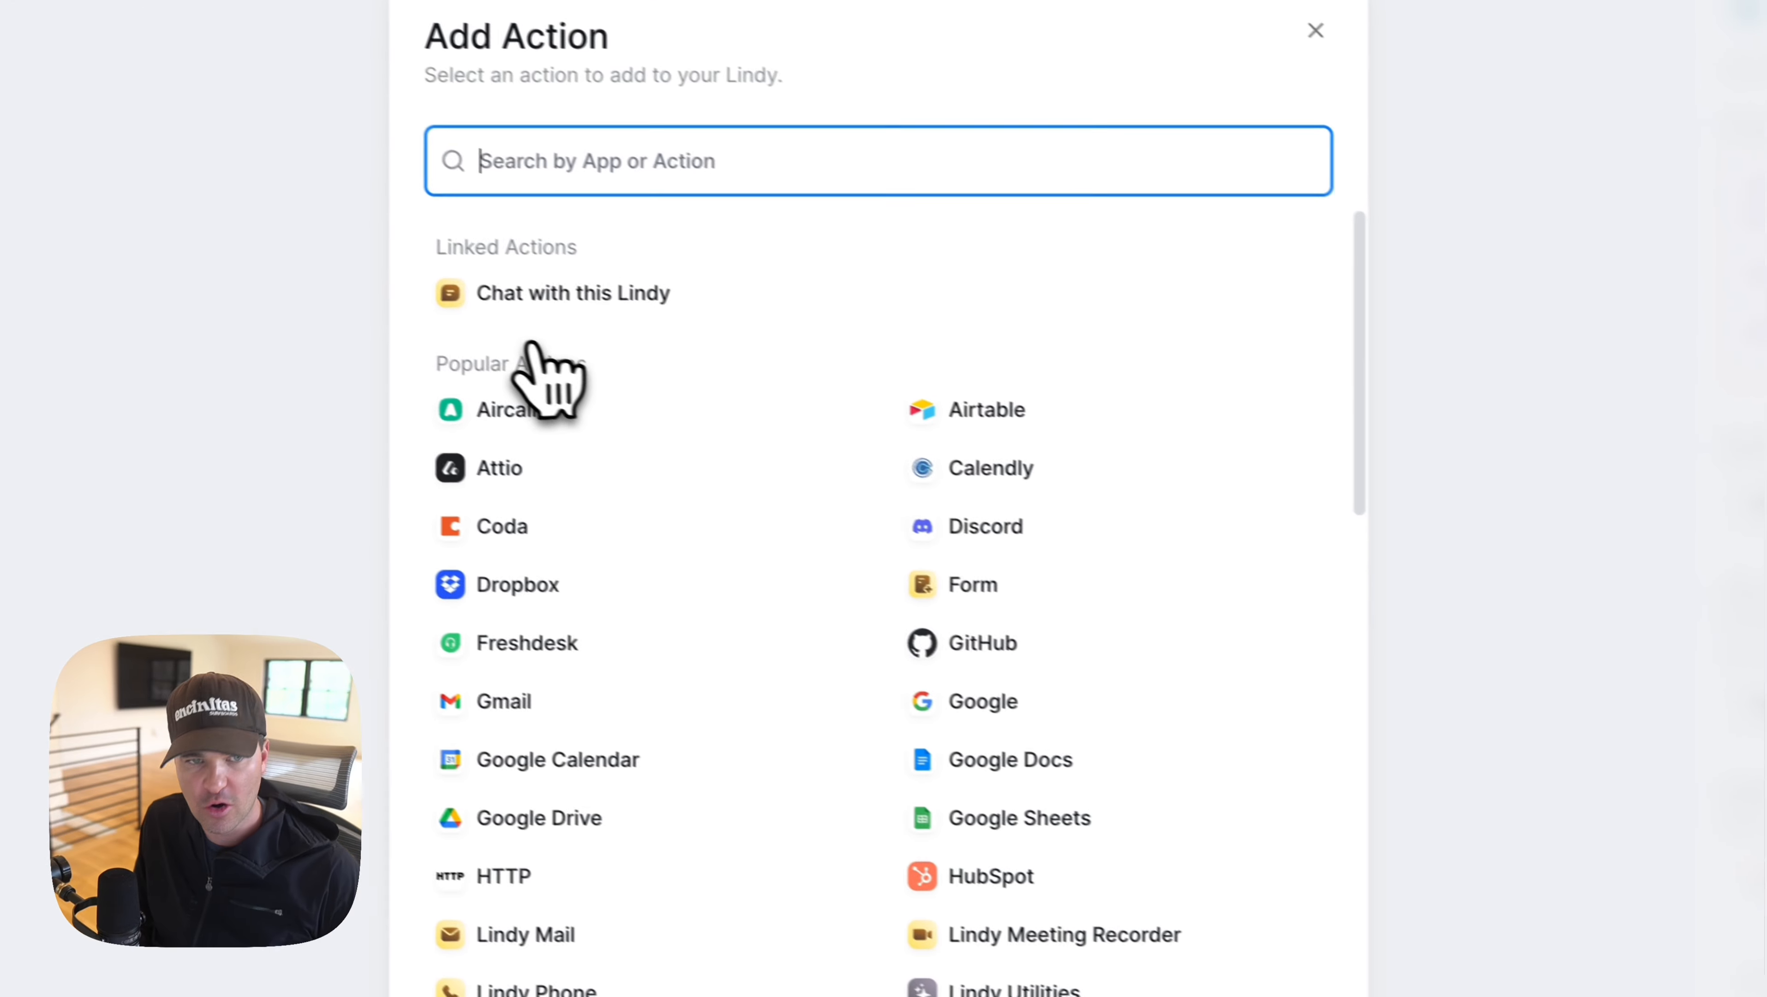
pyautogui.write('update r')
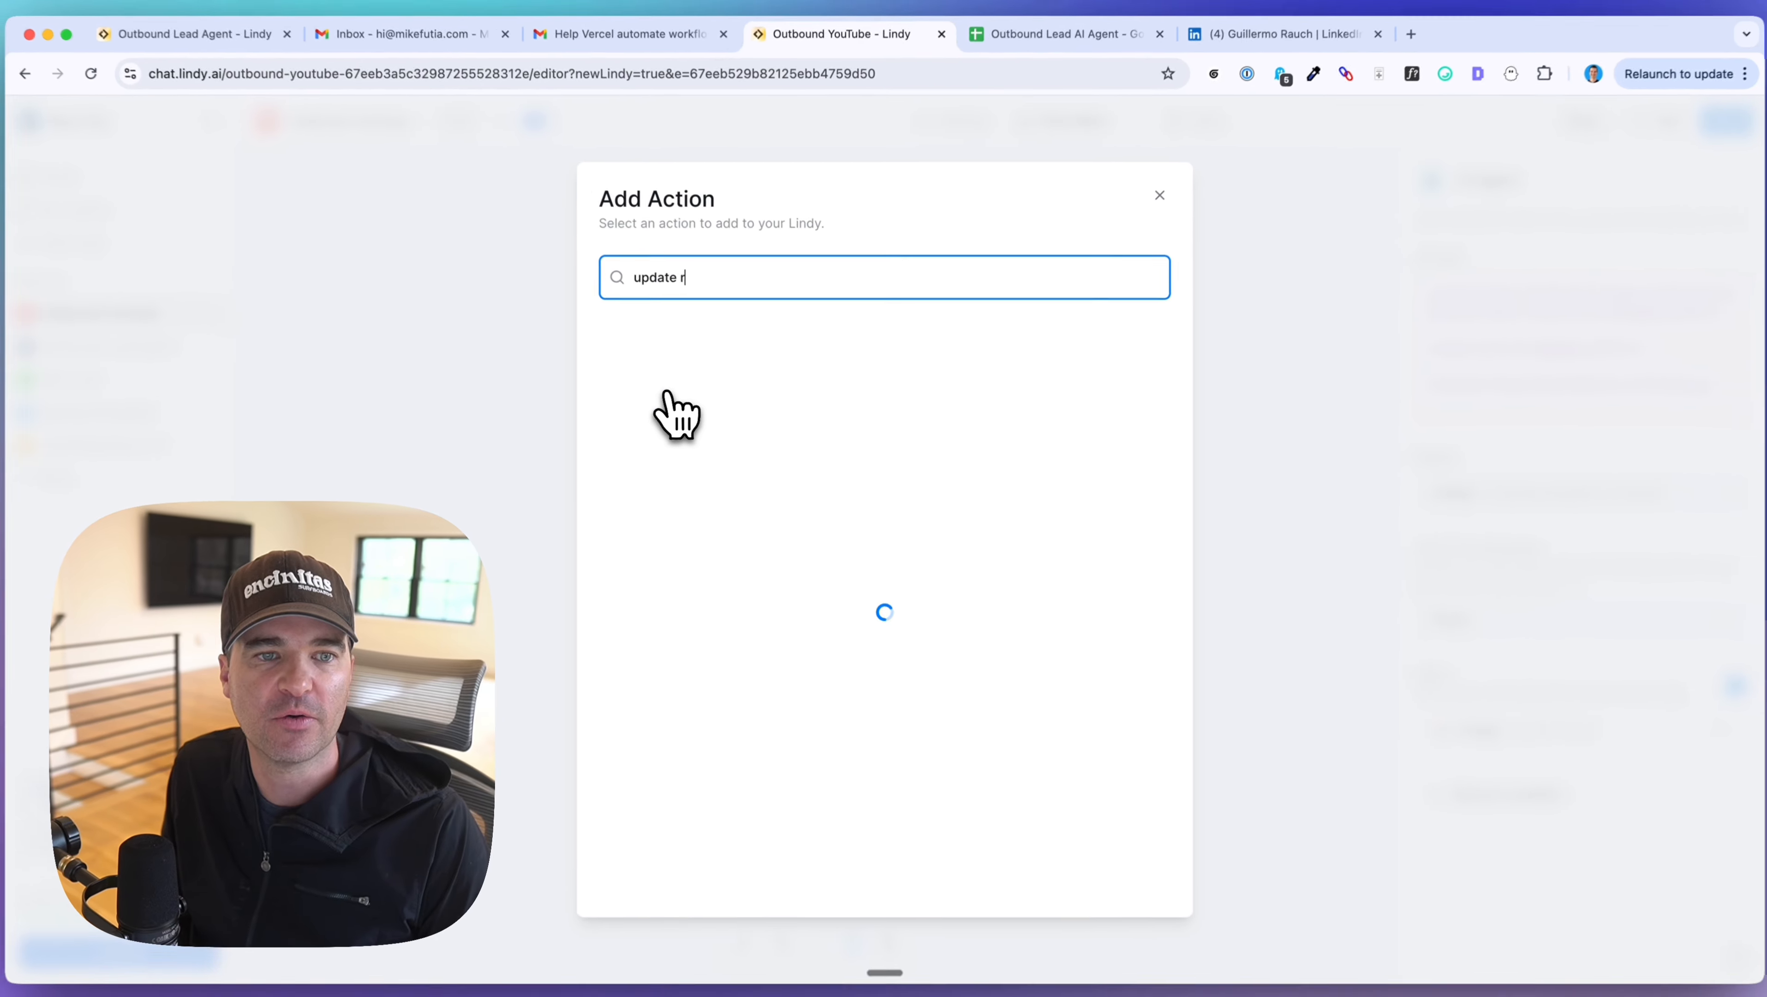
pyautogui.write('ow')
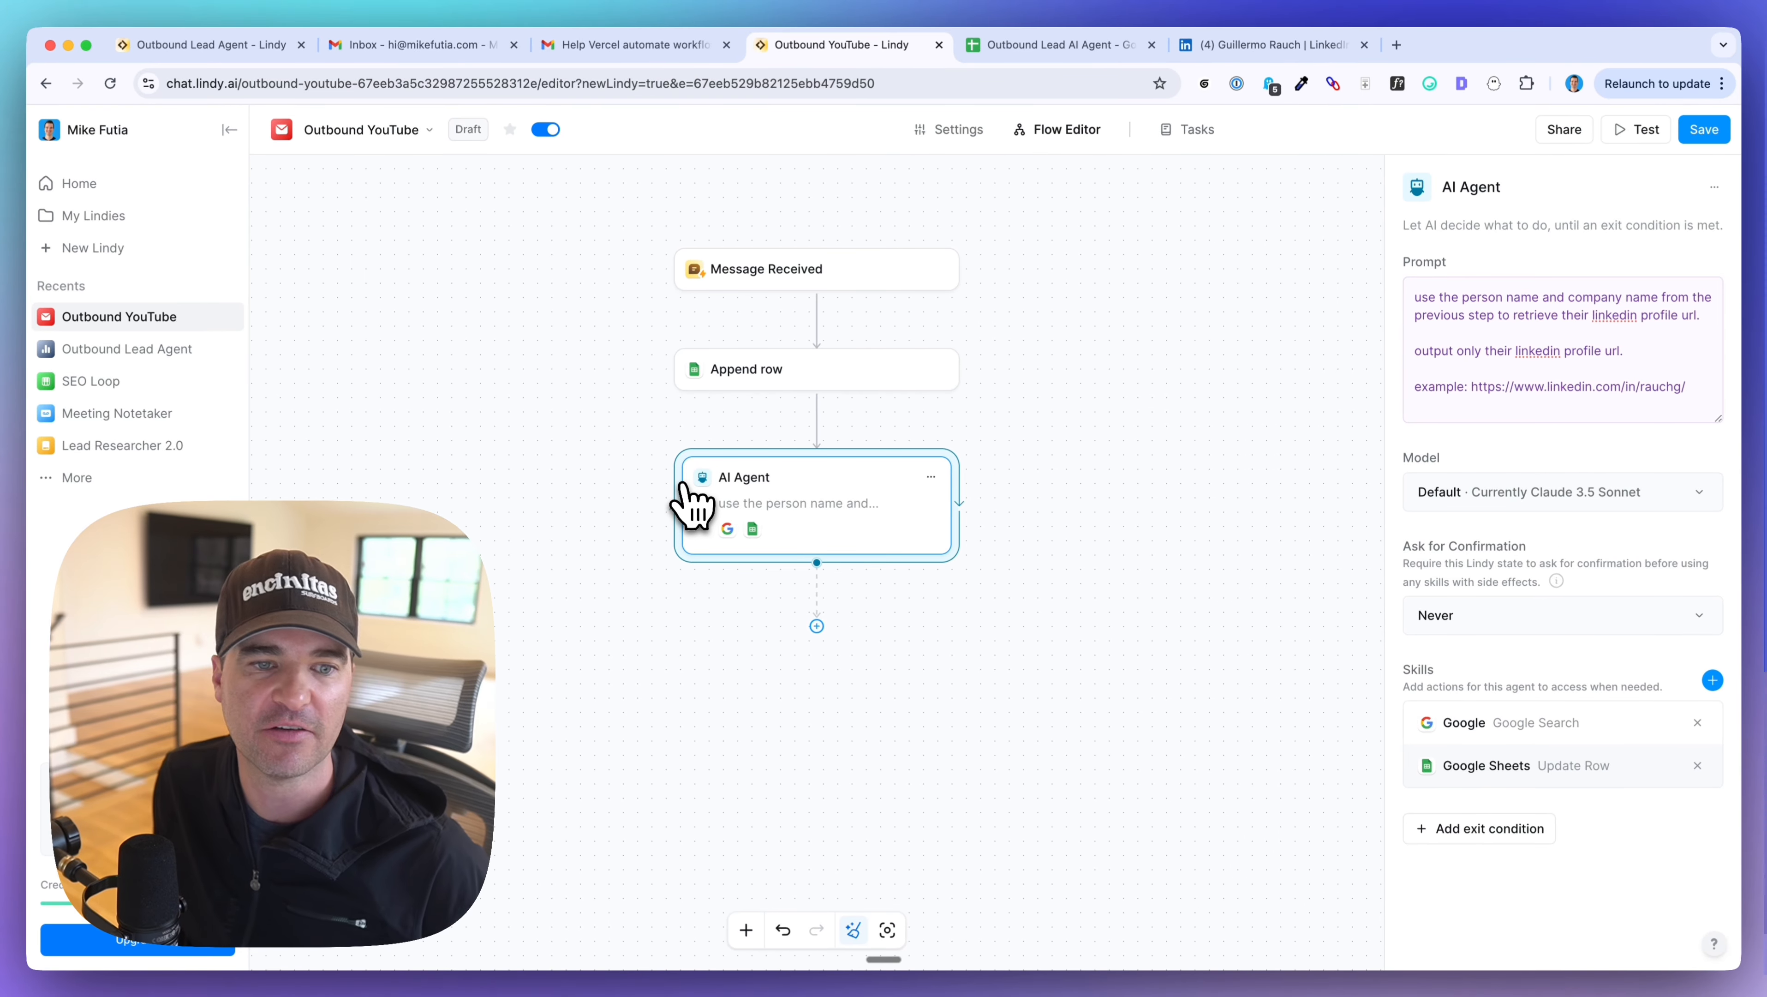
# - Look over the Outbound Lead AI Agent spreadsheet and return to the Outbound YouTube flow
pyautogui.click(998, 45)
pyautogui.click(1180, 447)
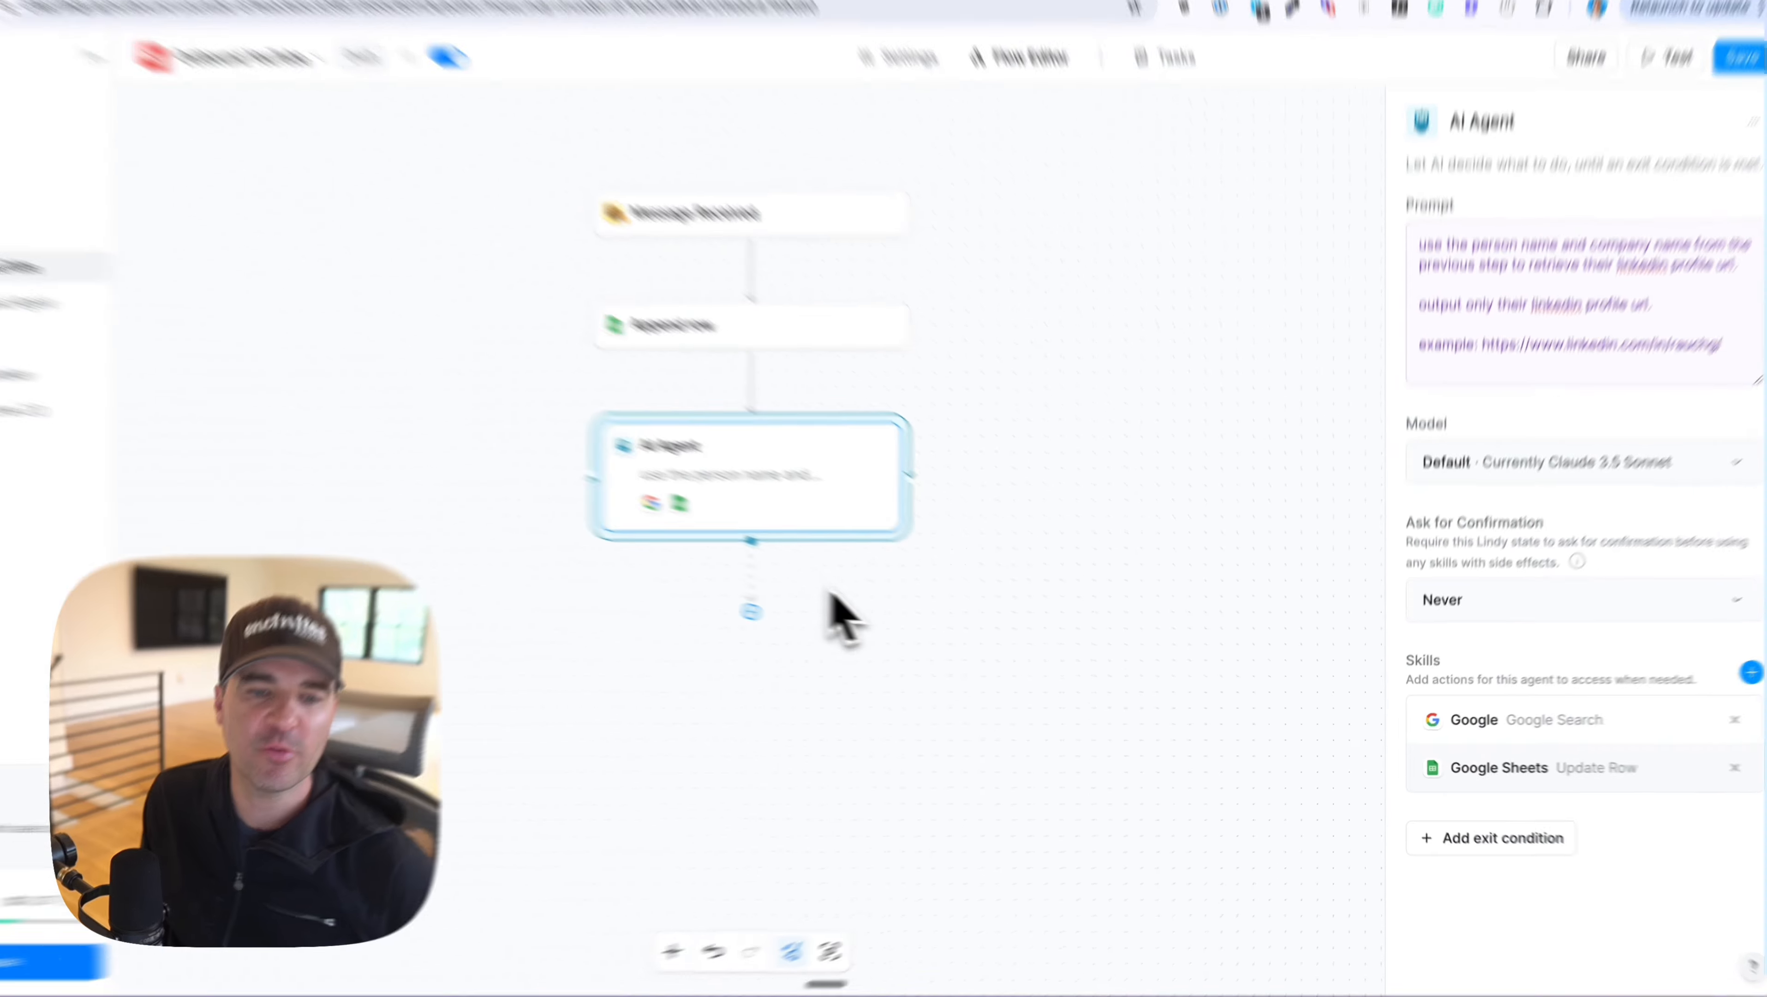
pyautogui.click(809, 382)
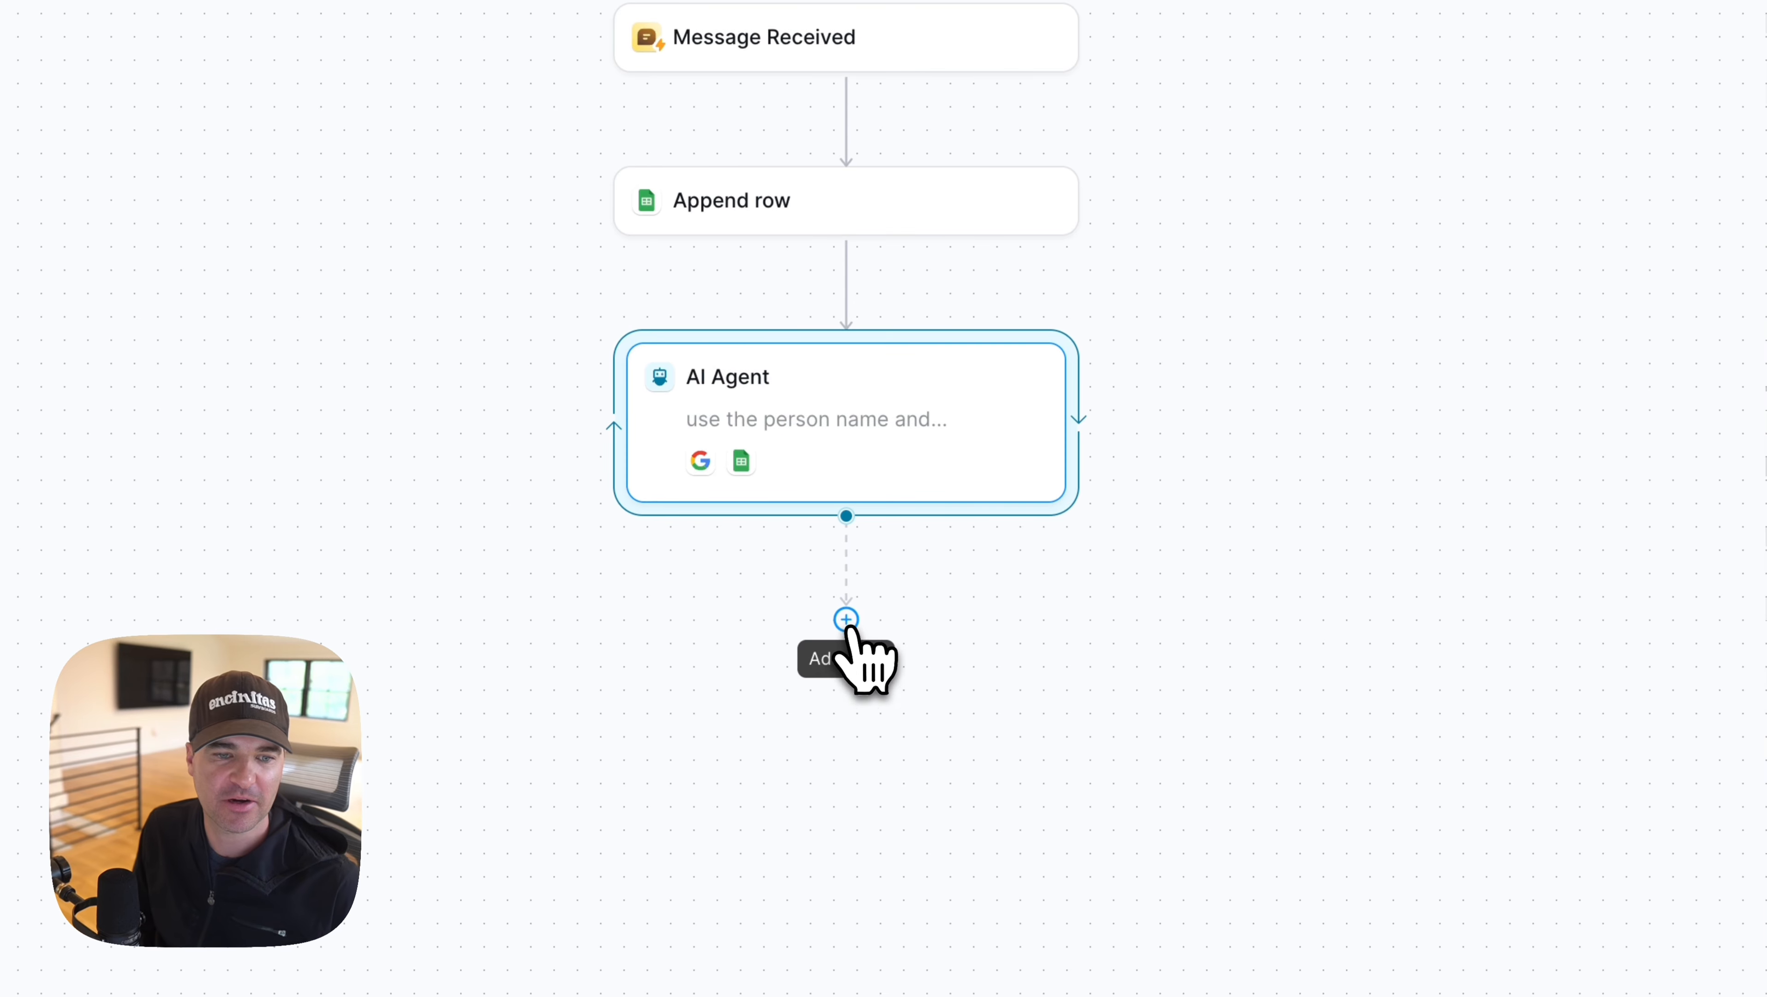
# - Add a Google Sheets Update Row action after the AI Agent by searching the actions for "update row"
pyautogui.click(846, 620)
pyautogui.click(778, 724)
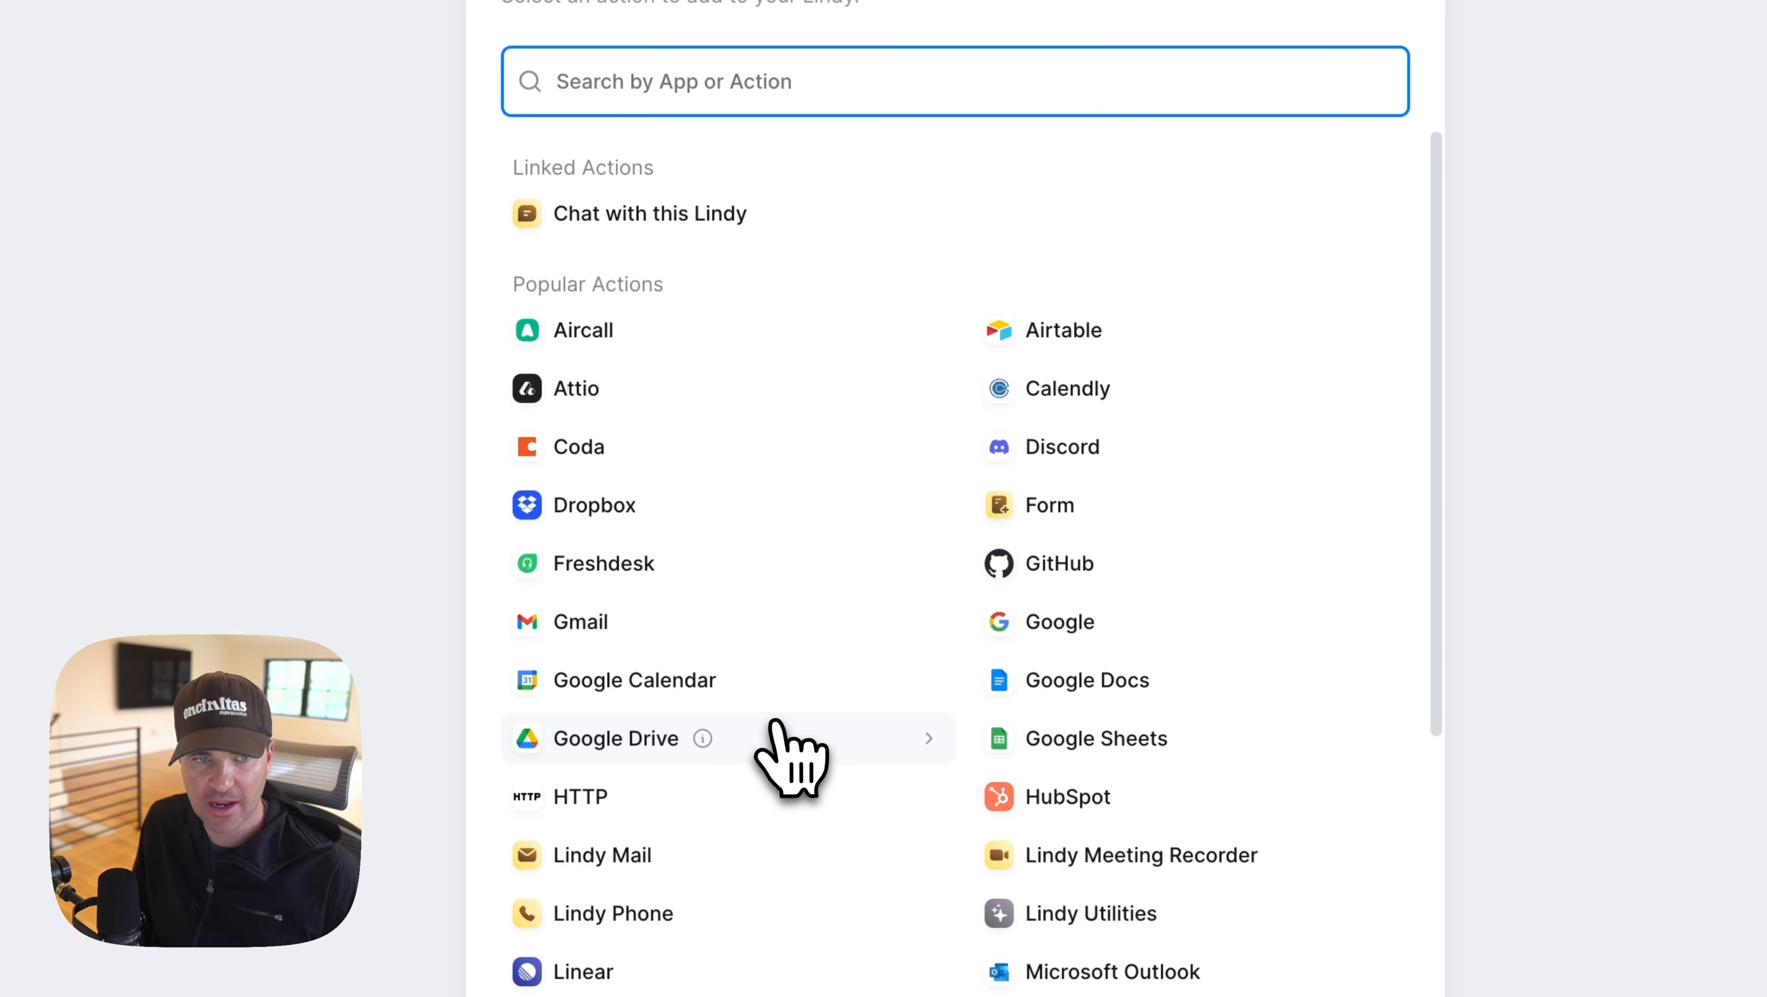
pyautogui.write('update r')
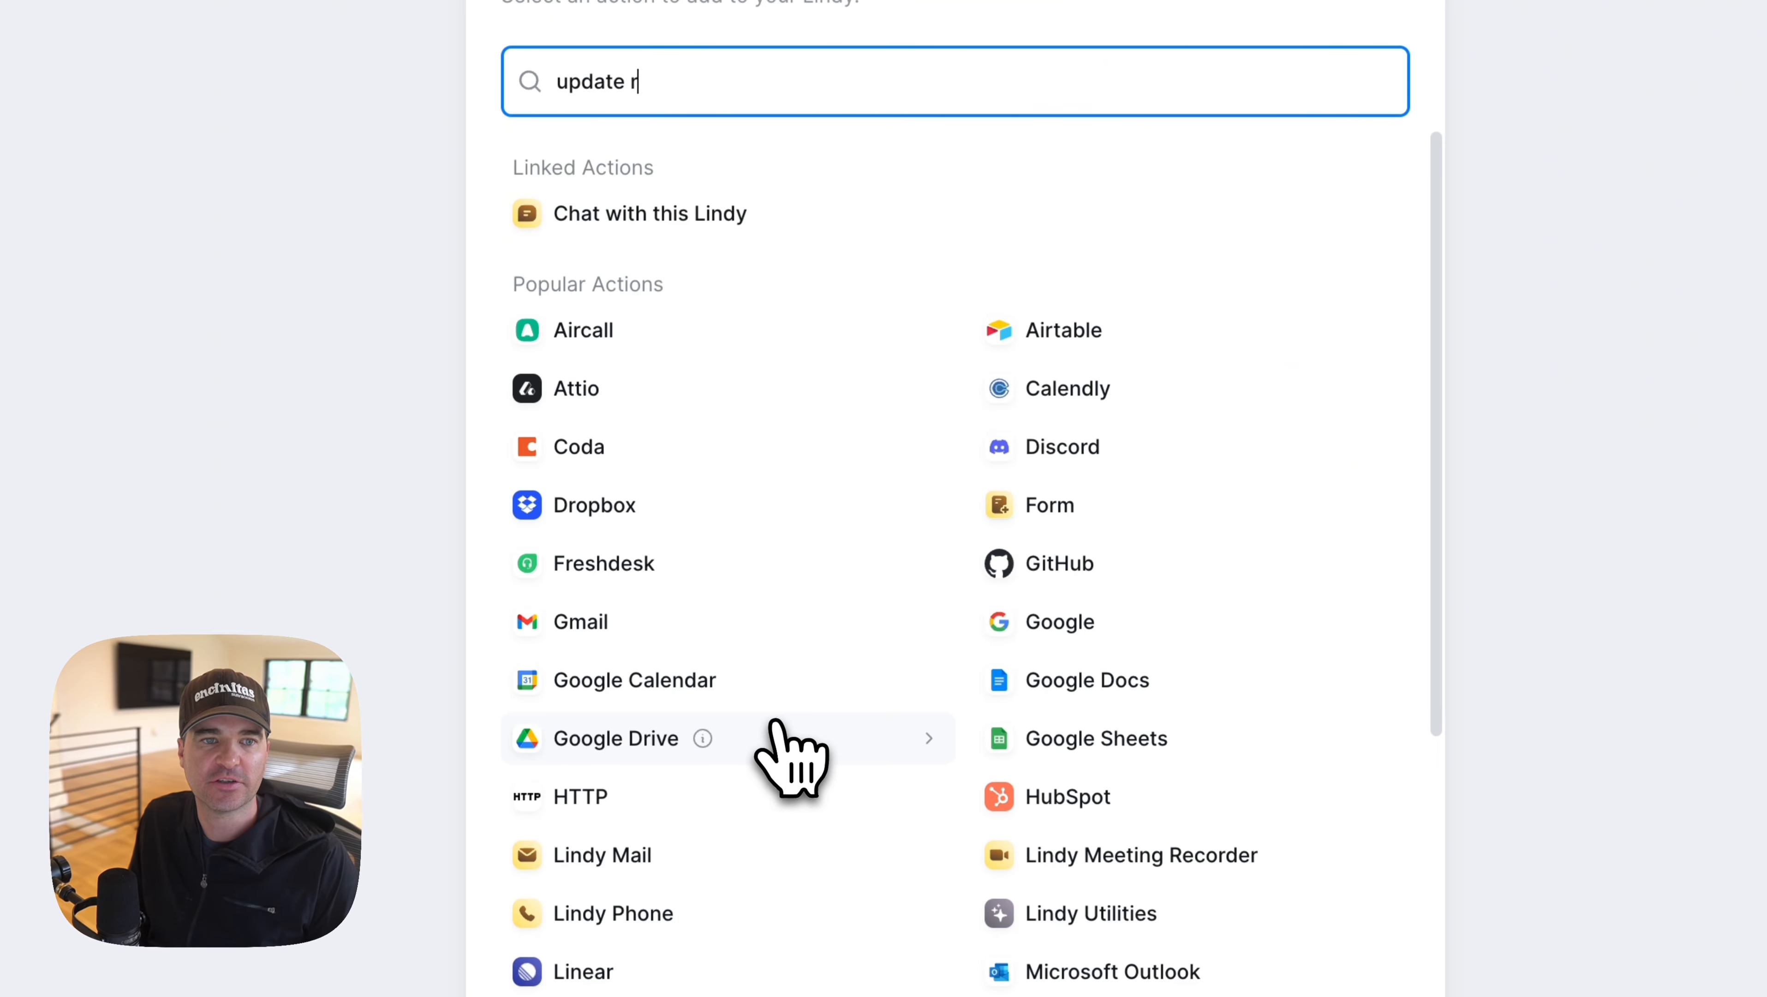
pyautogui.write('ow')
pyautogui.click(803, 433)
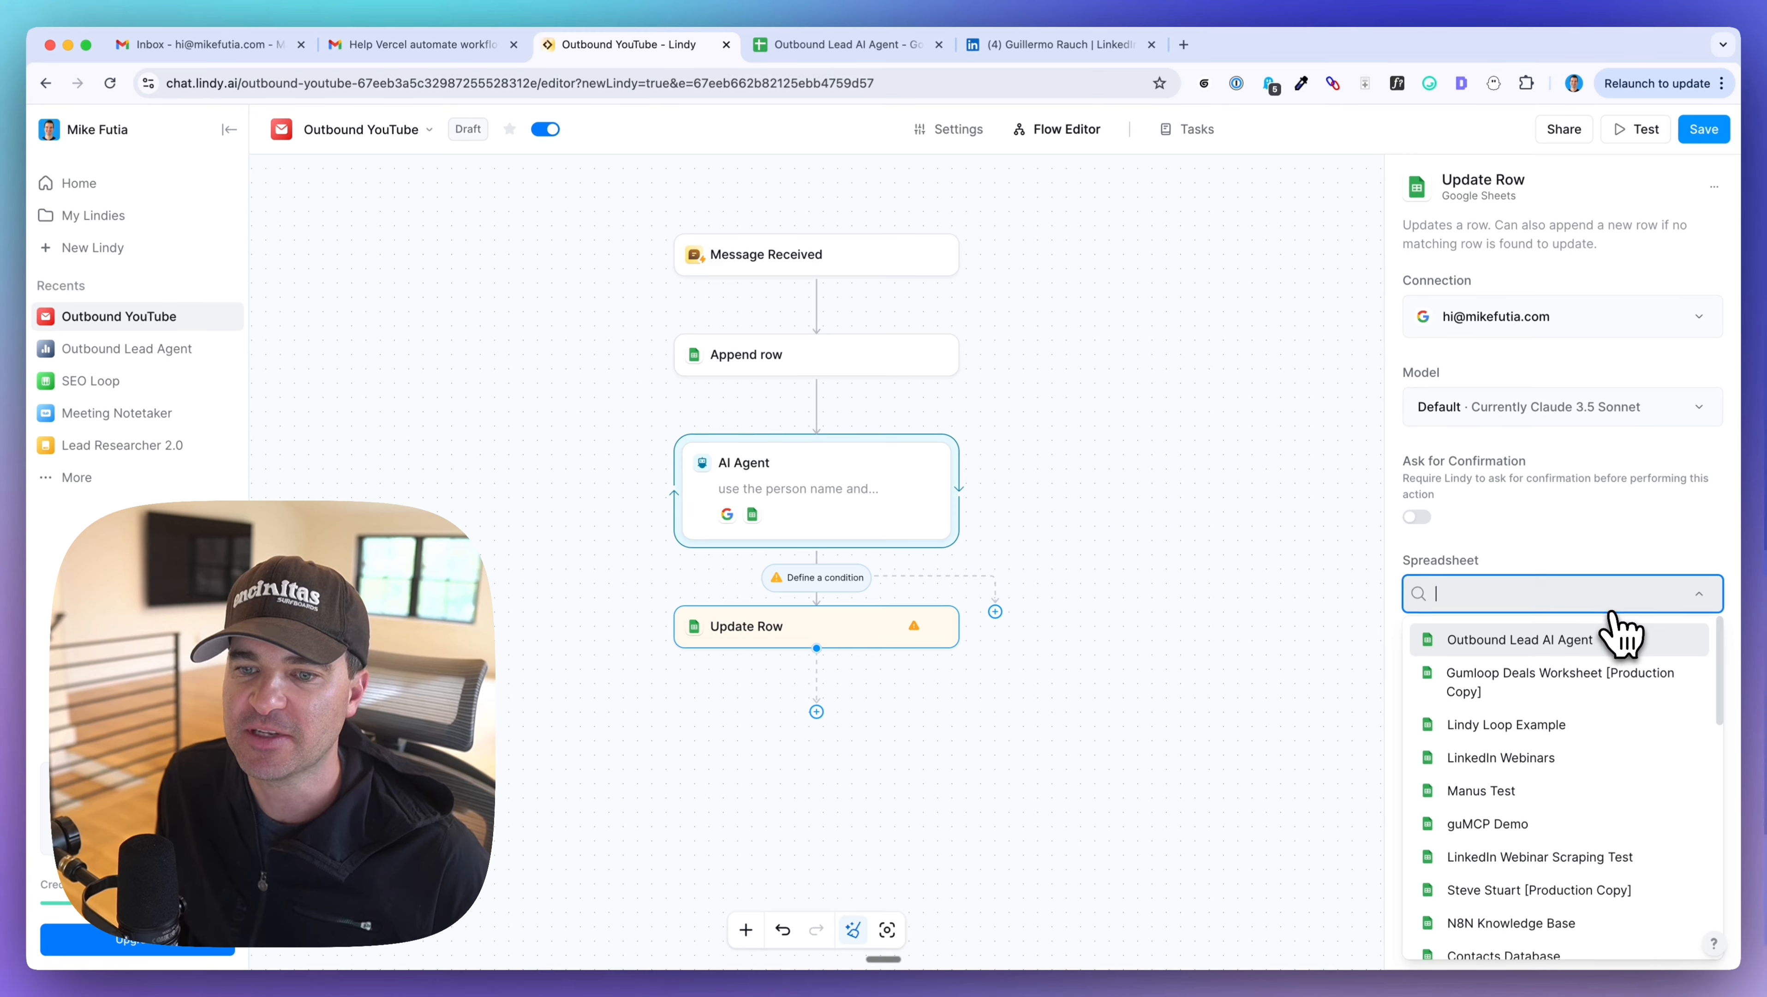
# - Point Update Row at the Outbound Lead AI Agent spreadsheet, Sheet1, with Website as the lookup column
pyautogui.click(1535, 641)
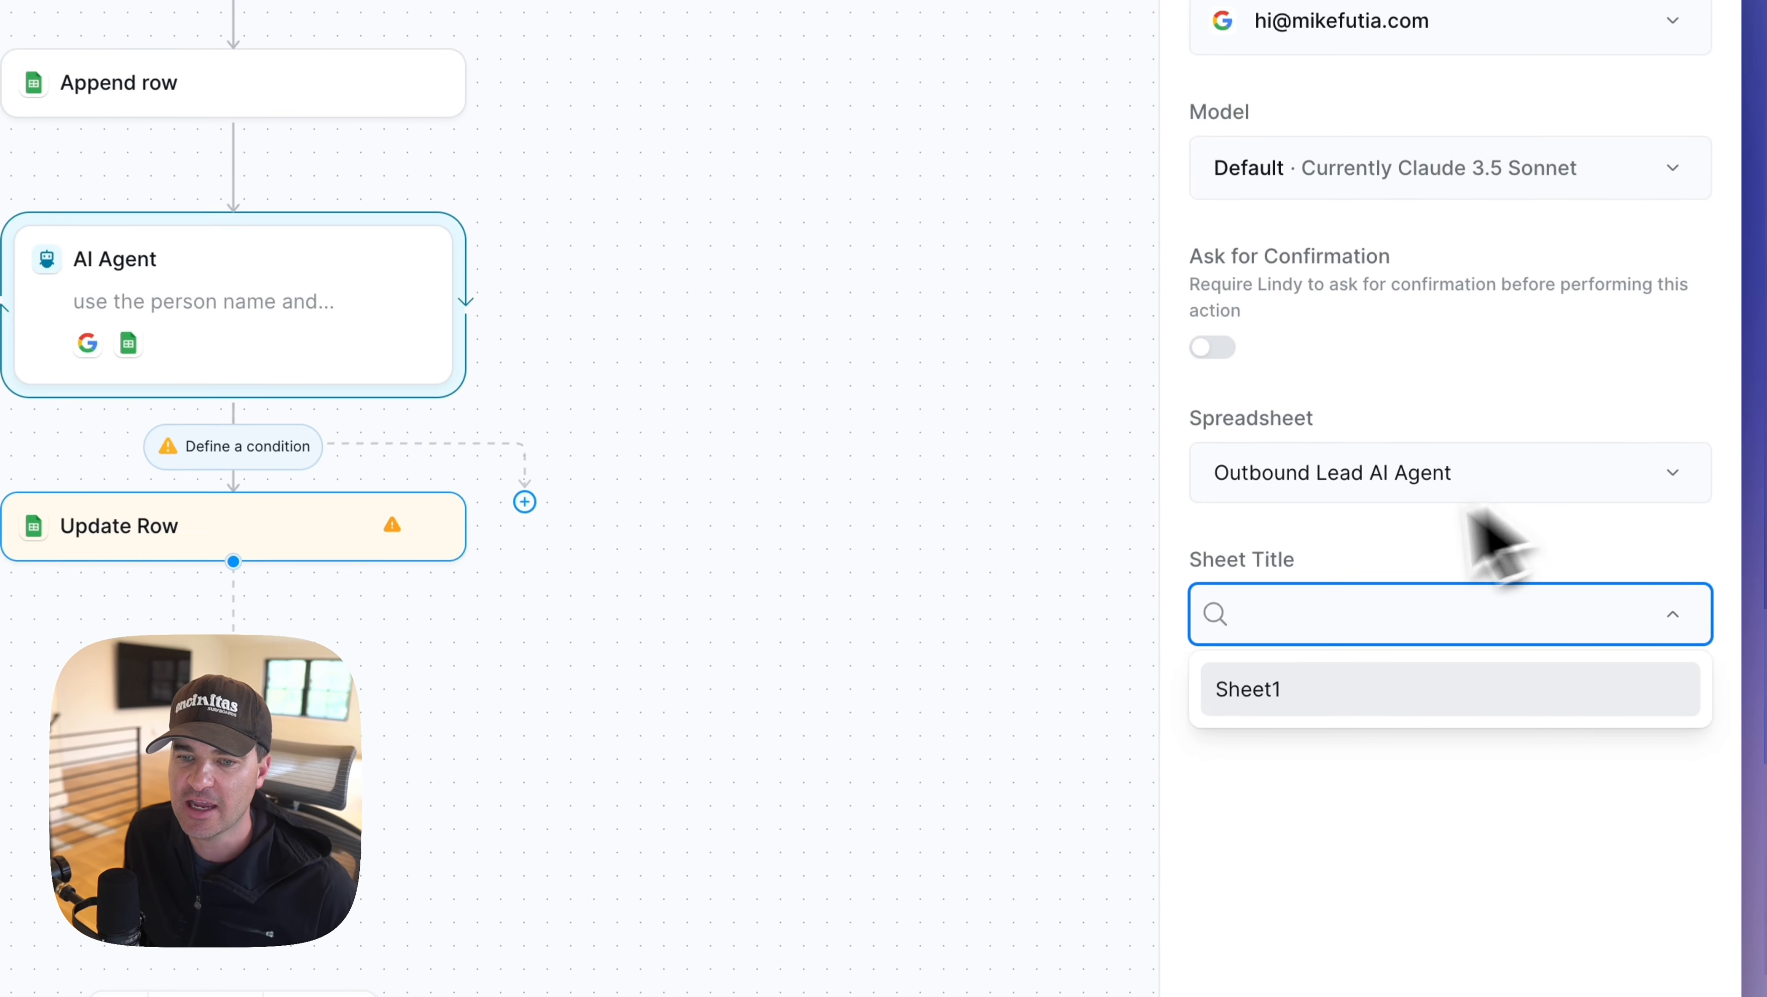
pyautogui.click(1263, 702)
pyautogui.click(1271, 719)
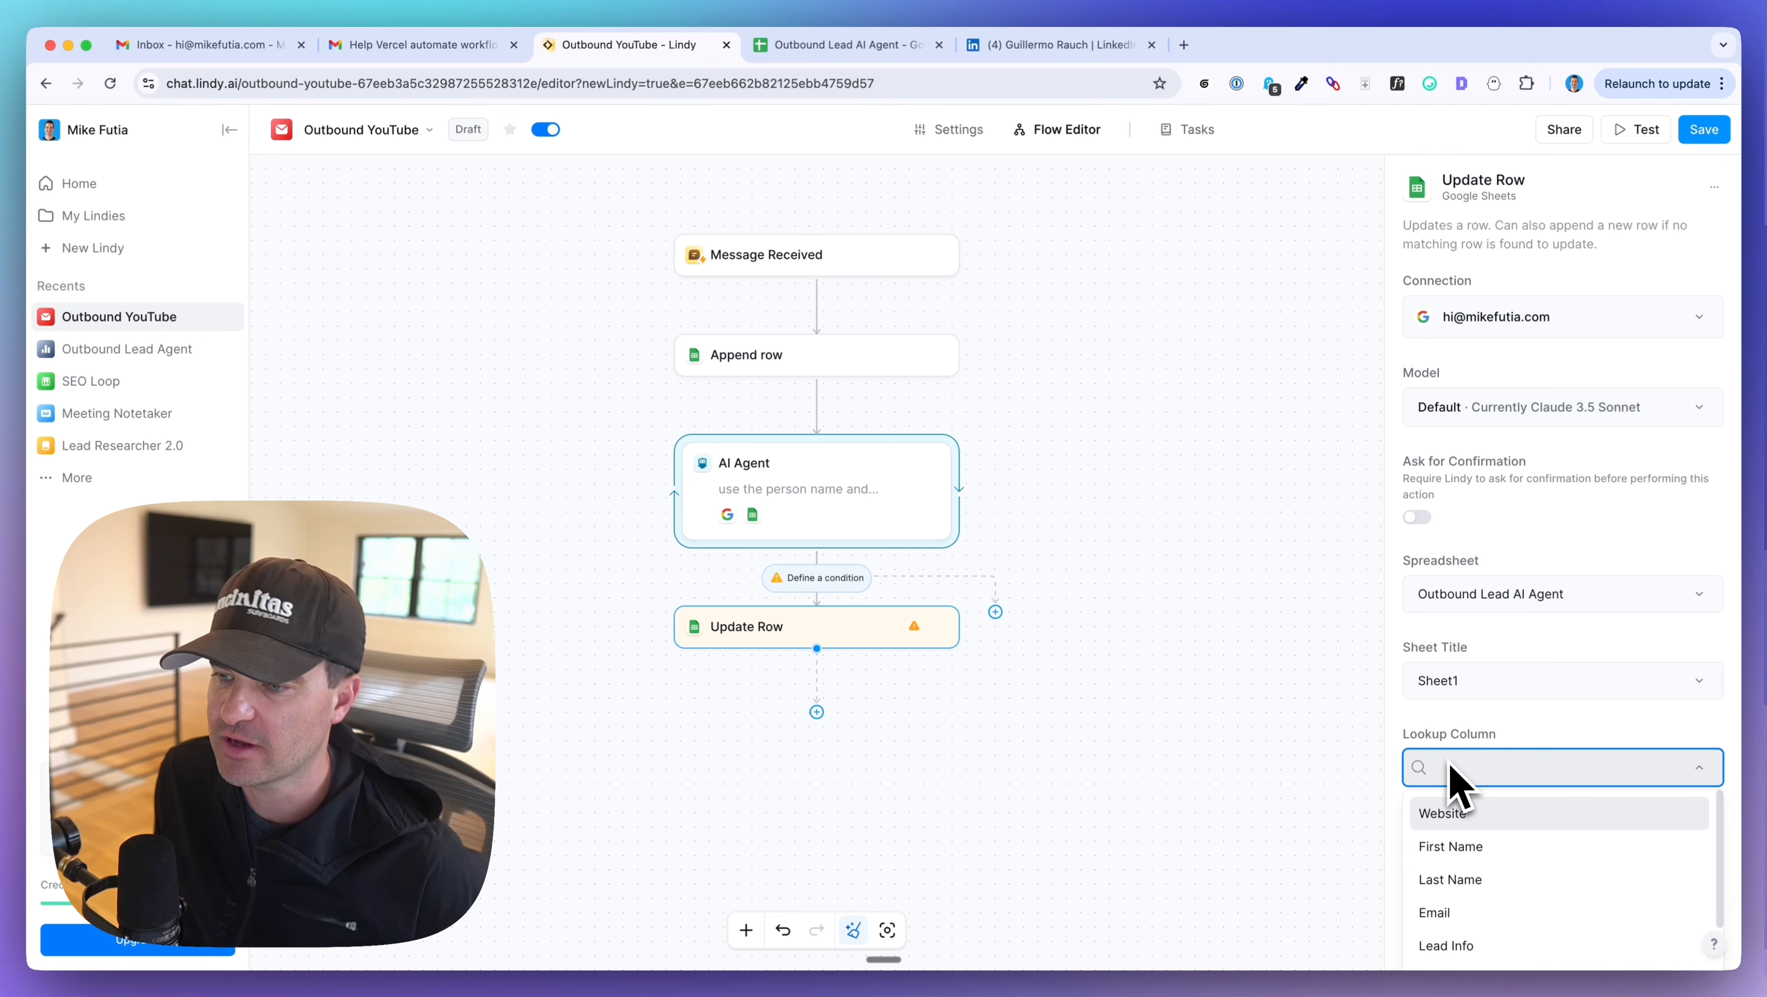
pyautogui.click(1444, 814)
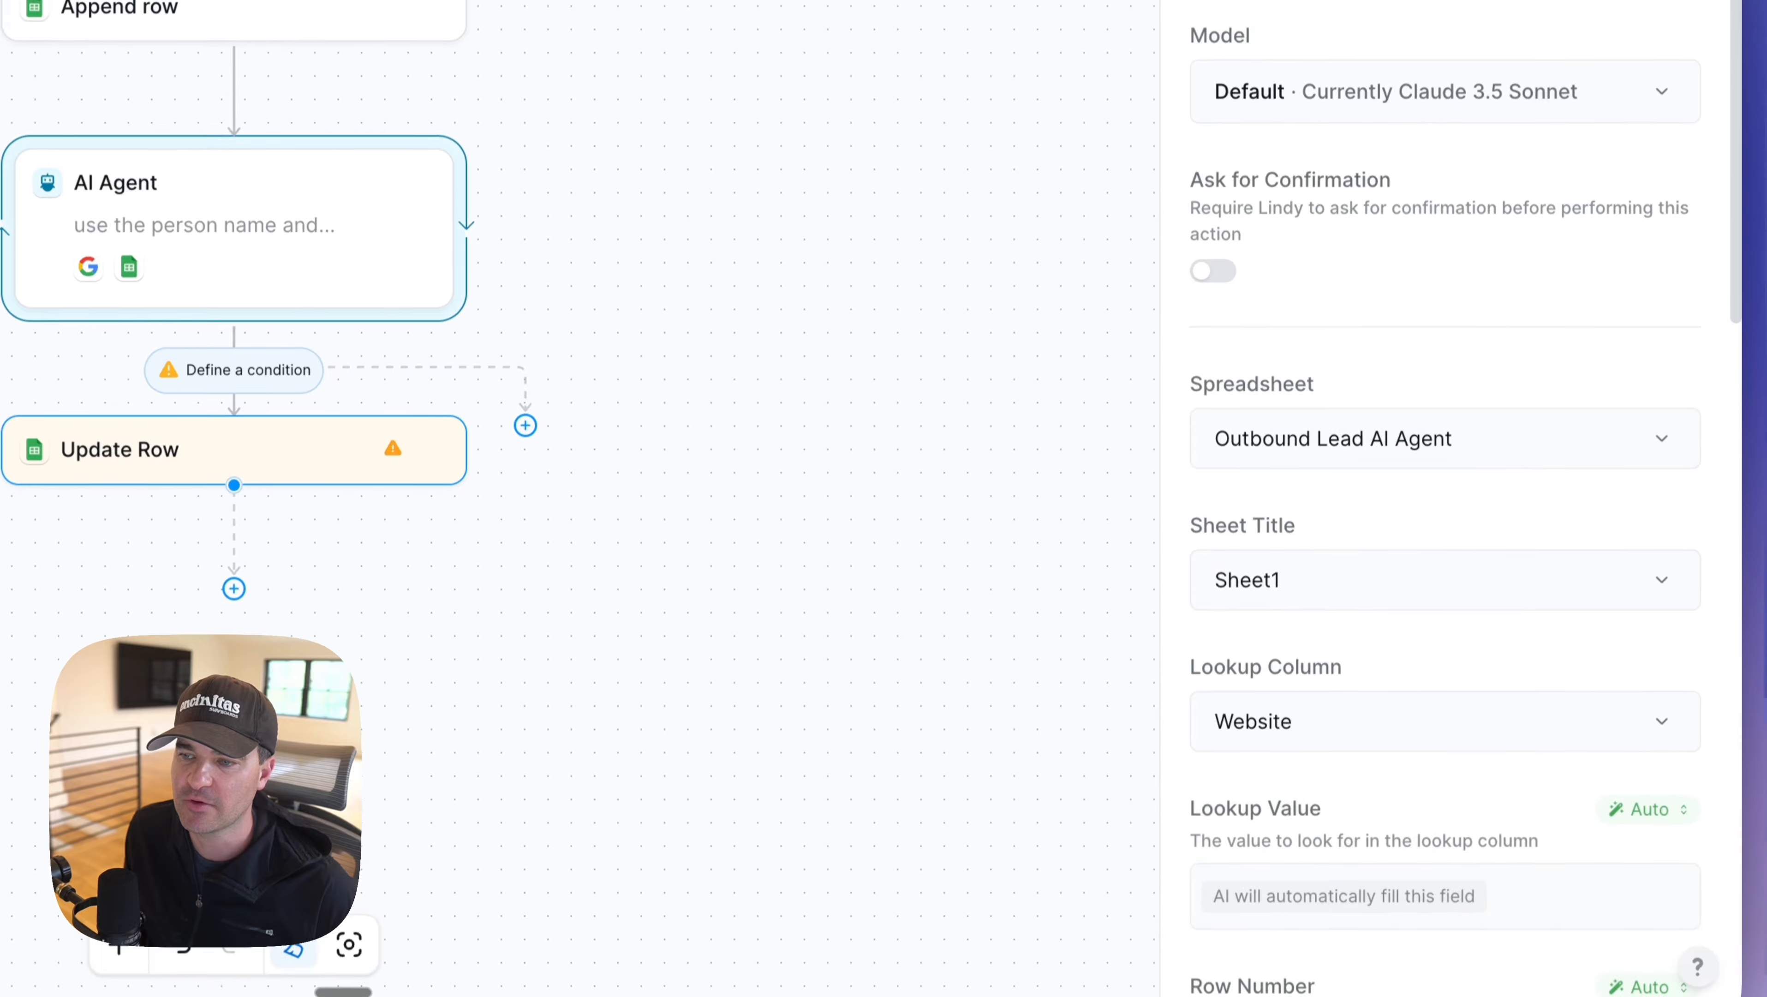
# - Switch Update Row's LinkedIn URL value to Prompt AI and open its prompt for writing
pyautogui.scroll(-5, 1330, 522)
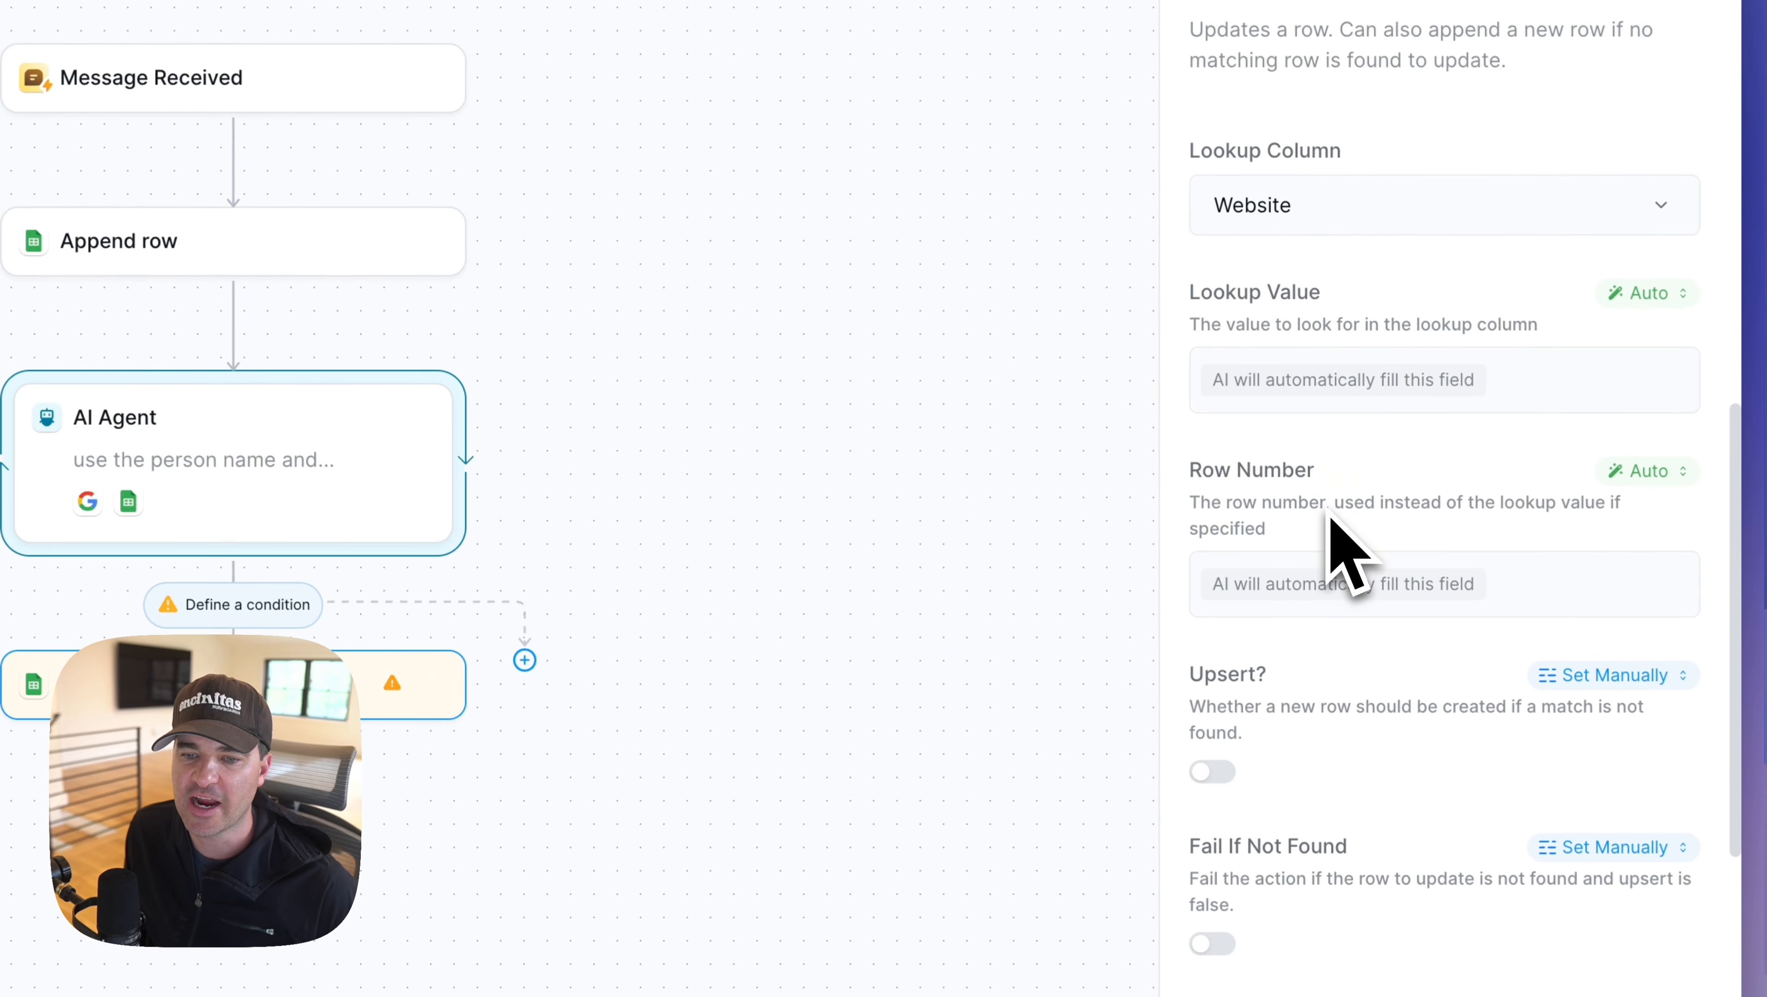
pyautogui.scroll(-5, 1347, 551)
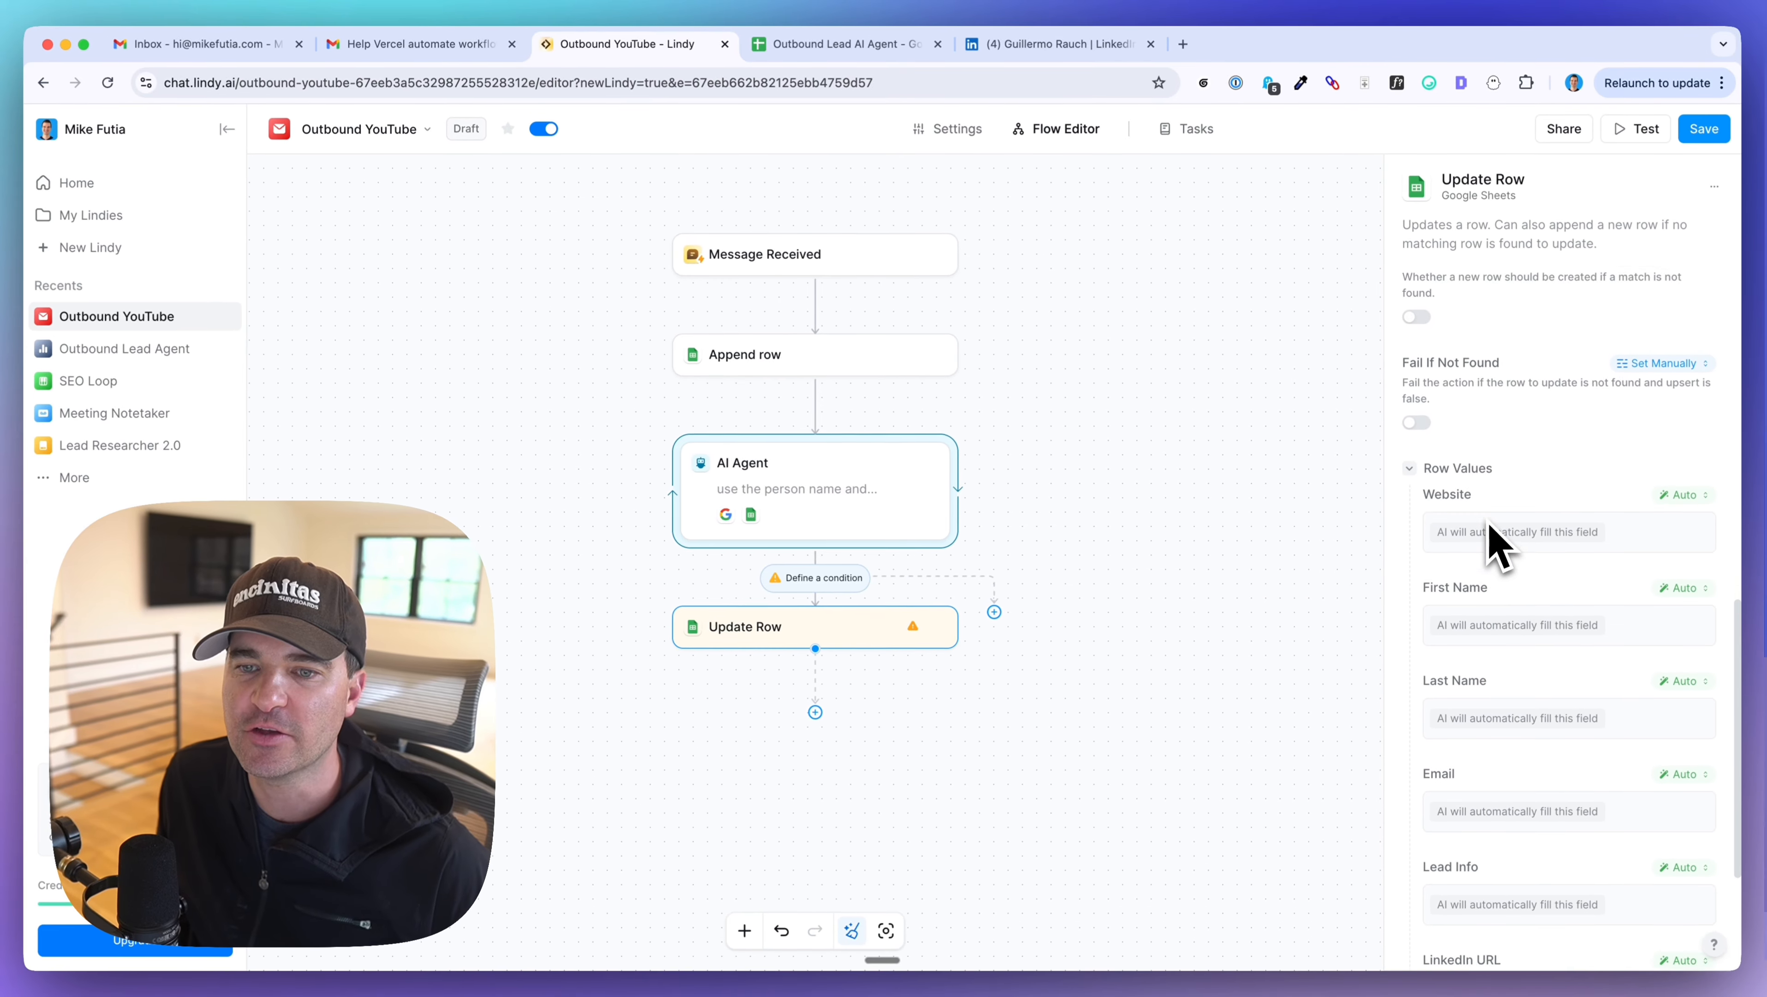
pyautogui.scroll(-3, 1494, 541)
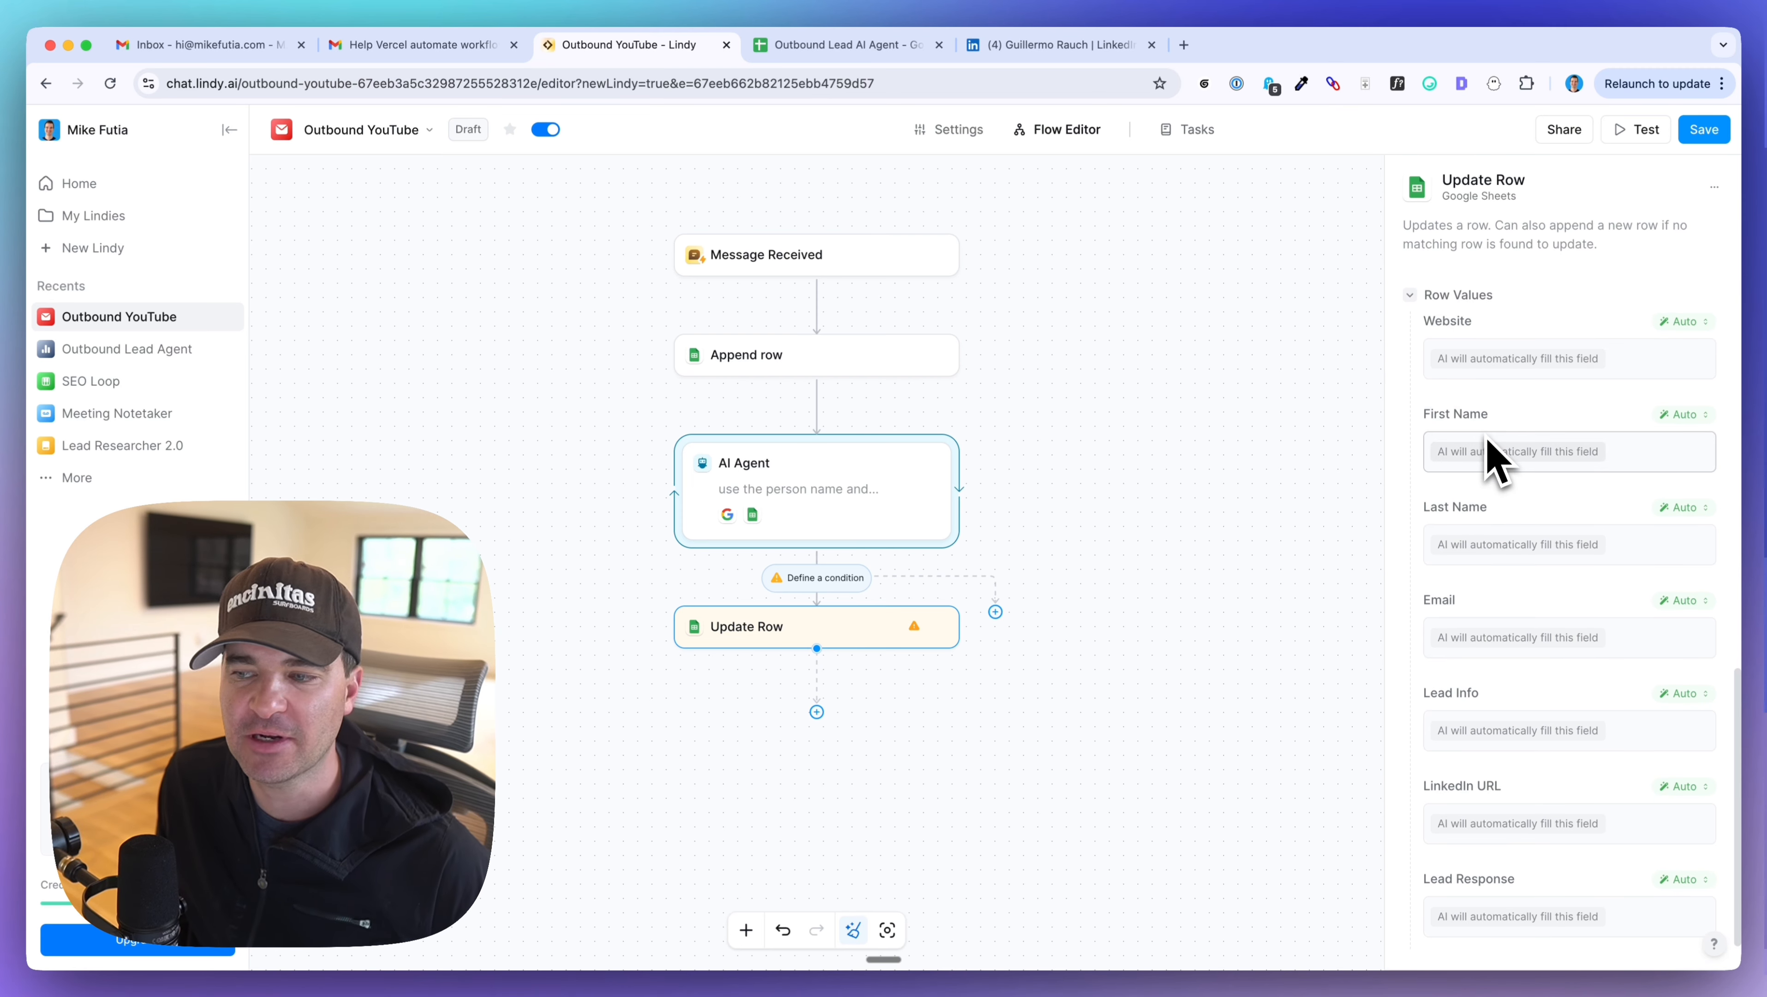
pyautogui.scroll(-2, 1522, 555)
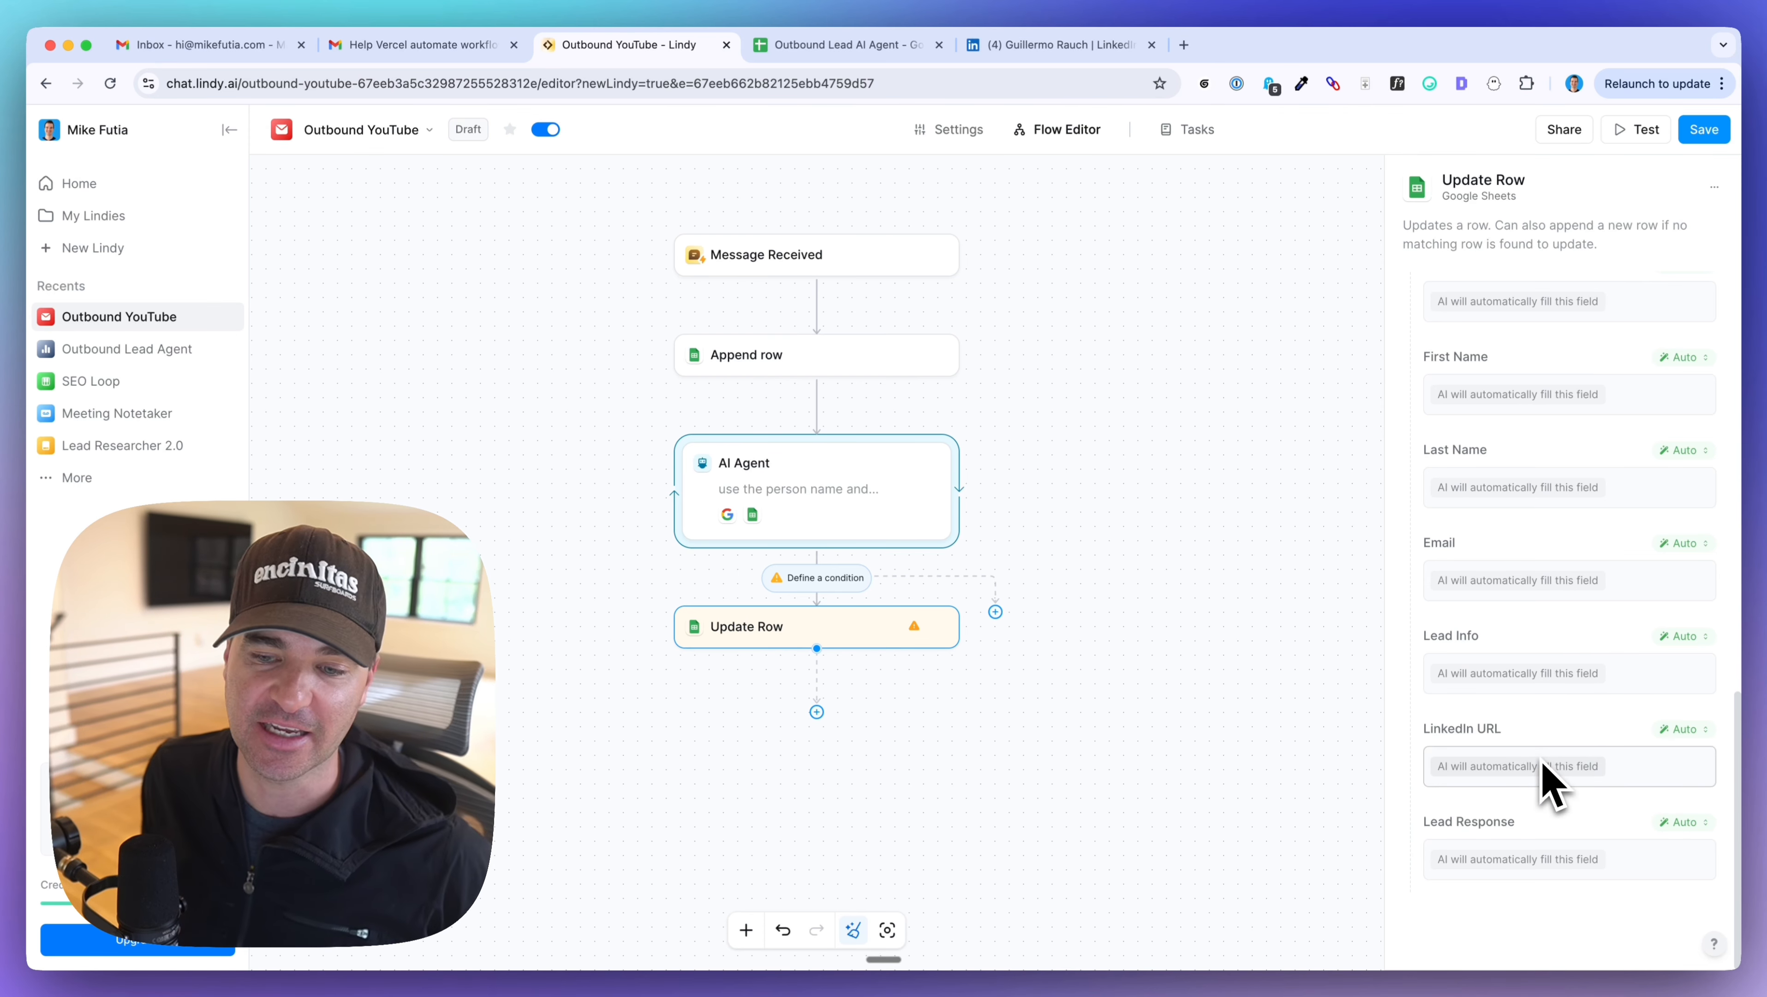
pyautogui.click(1682, 728)
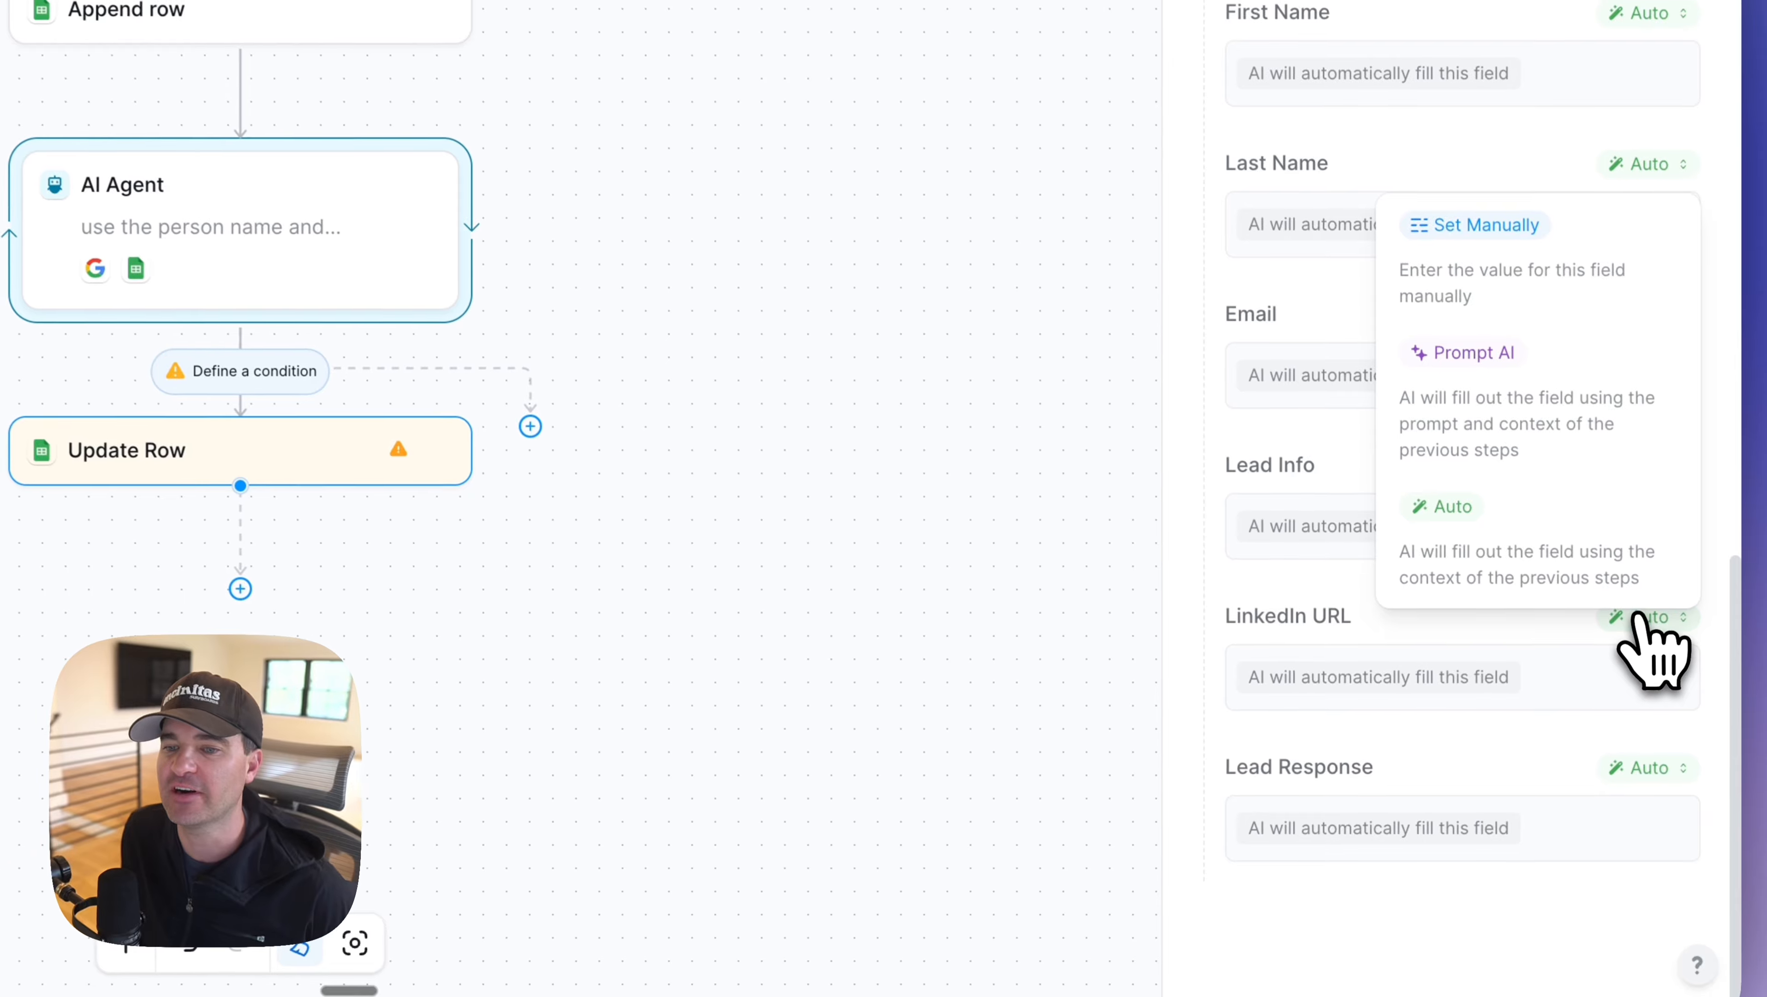
pyautogui.click(1437, 422)
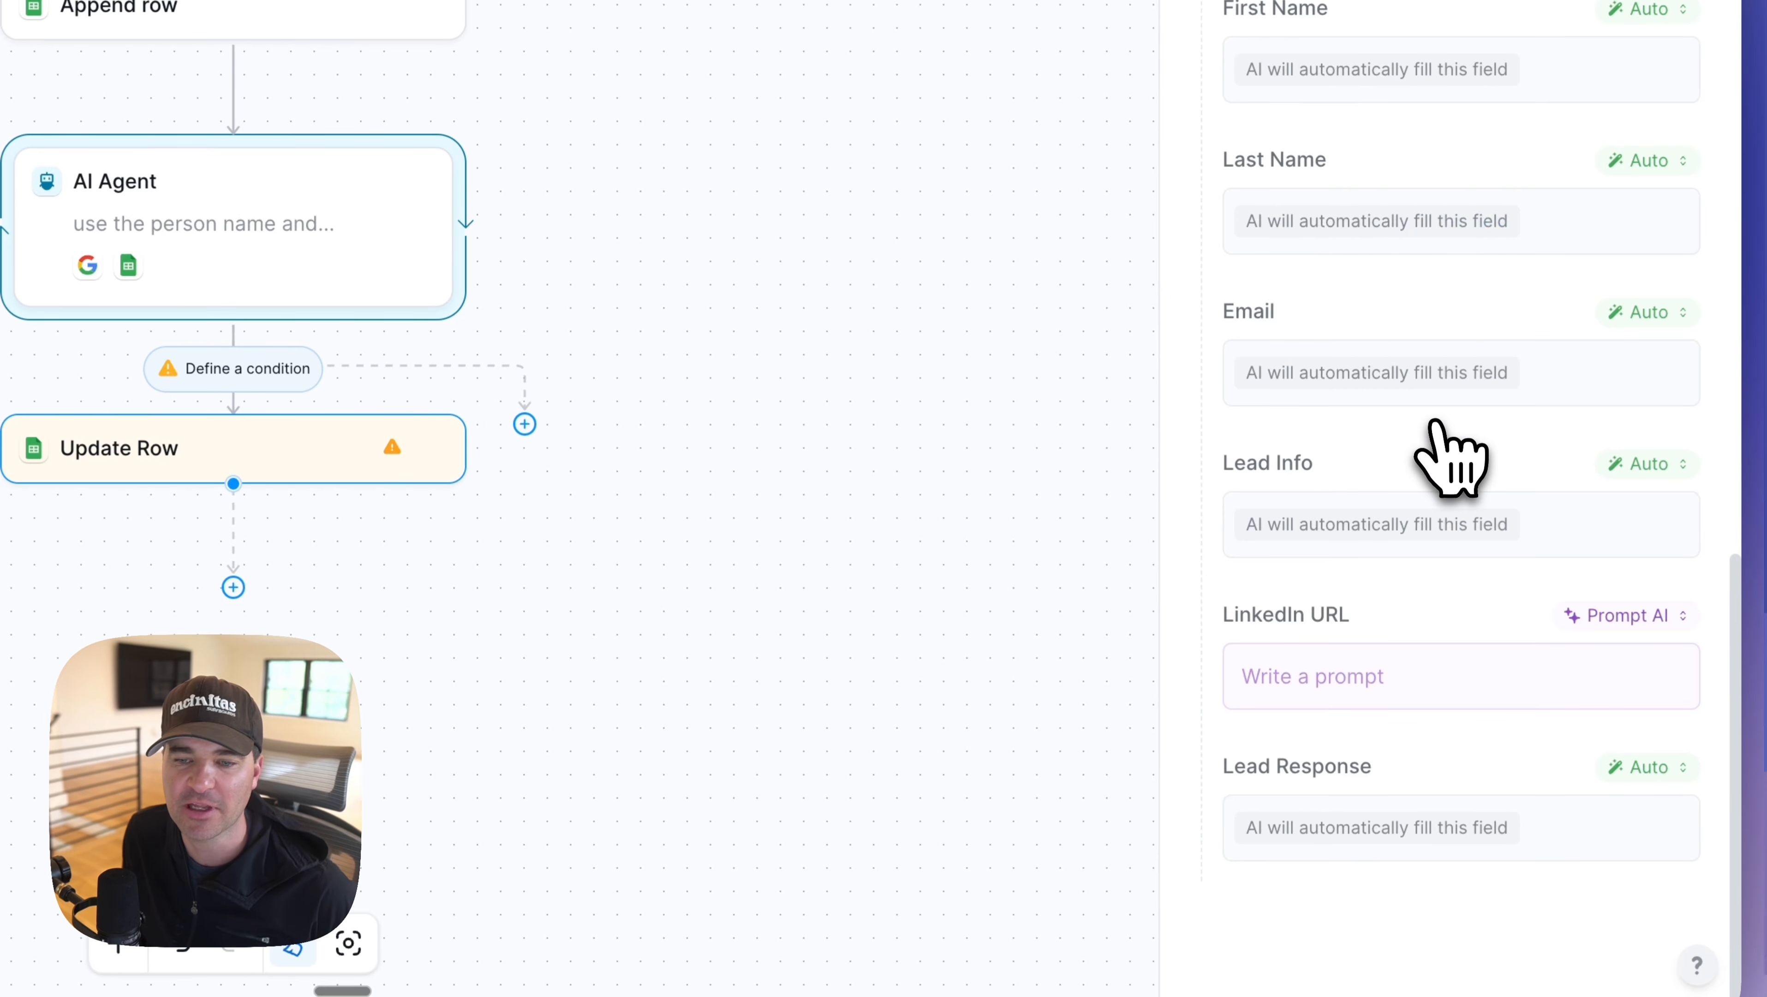
pyautogui.click(1356, 681)
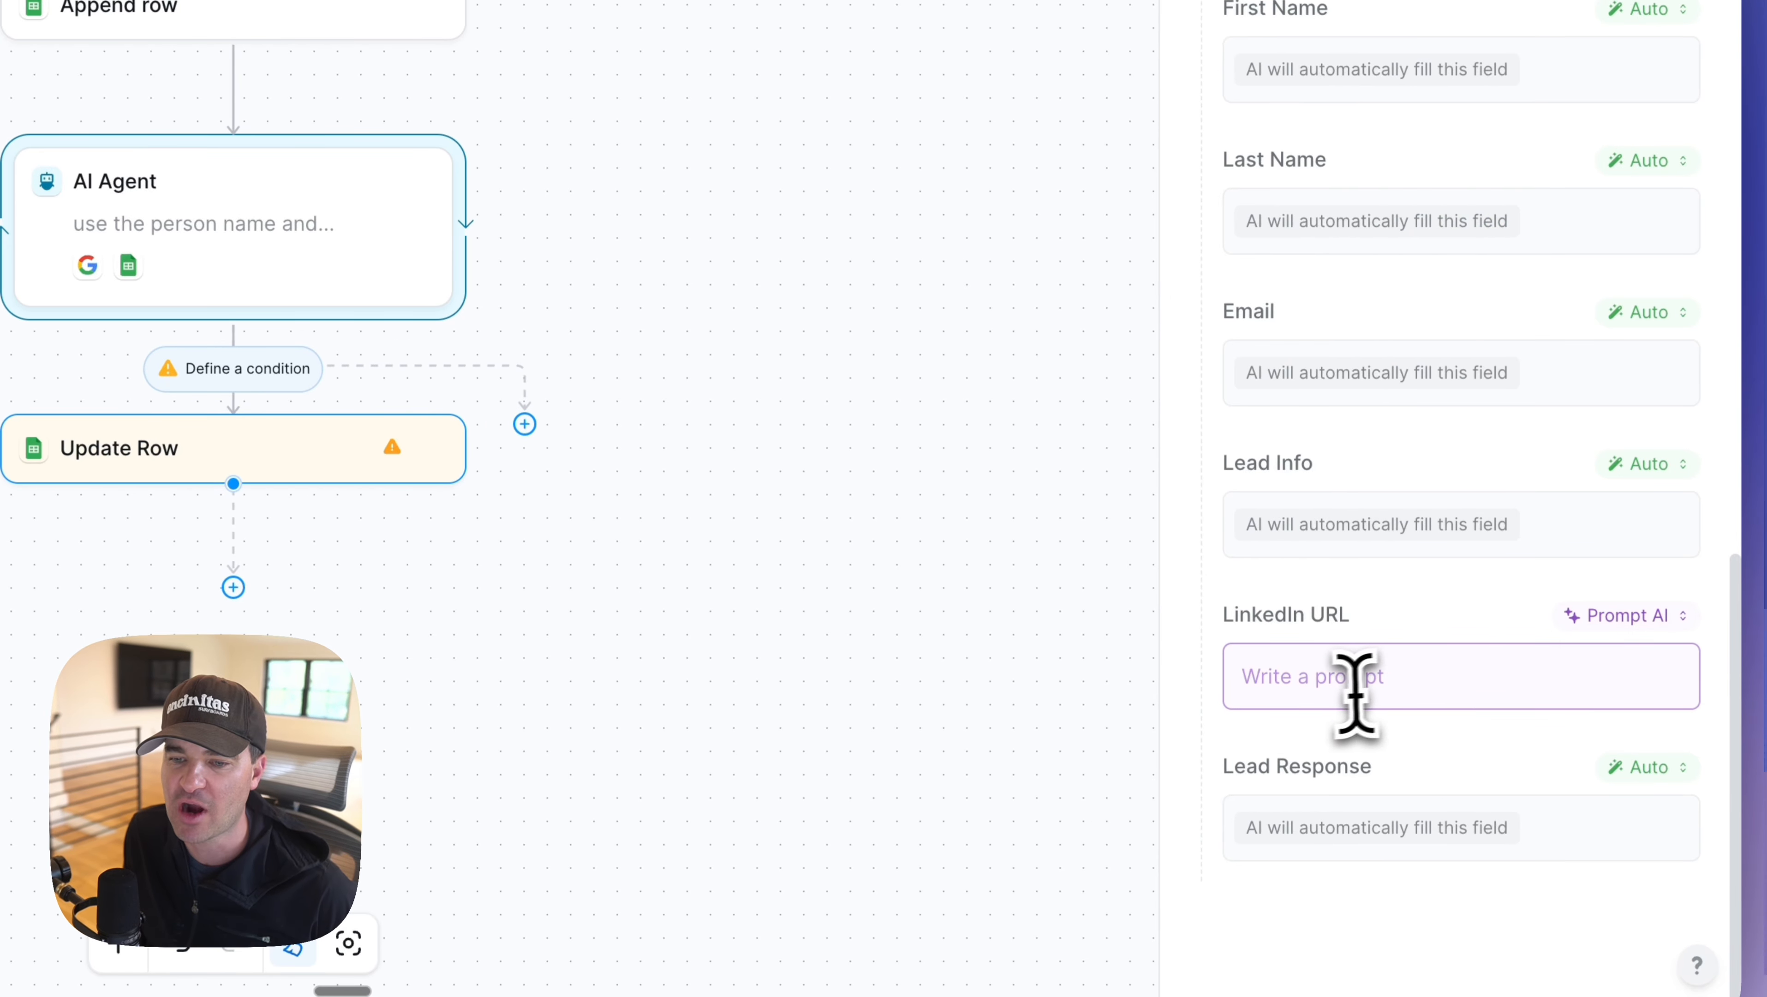
pyautogui.click(1323, 691)
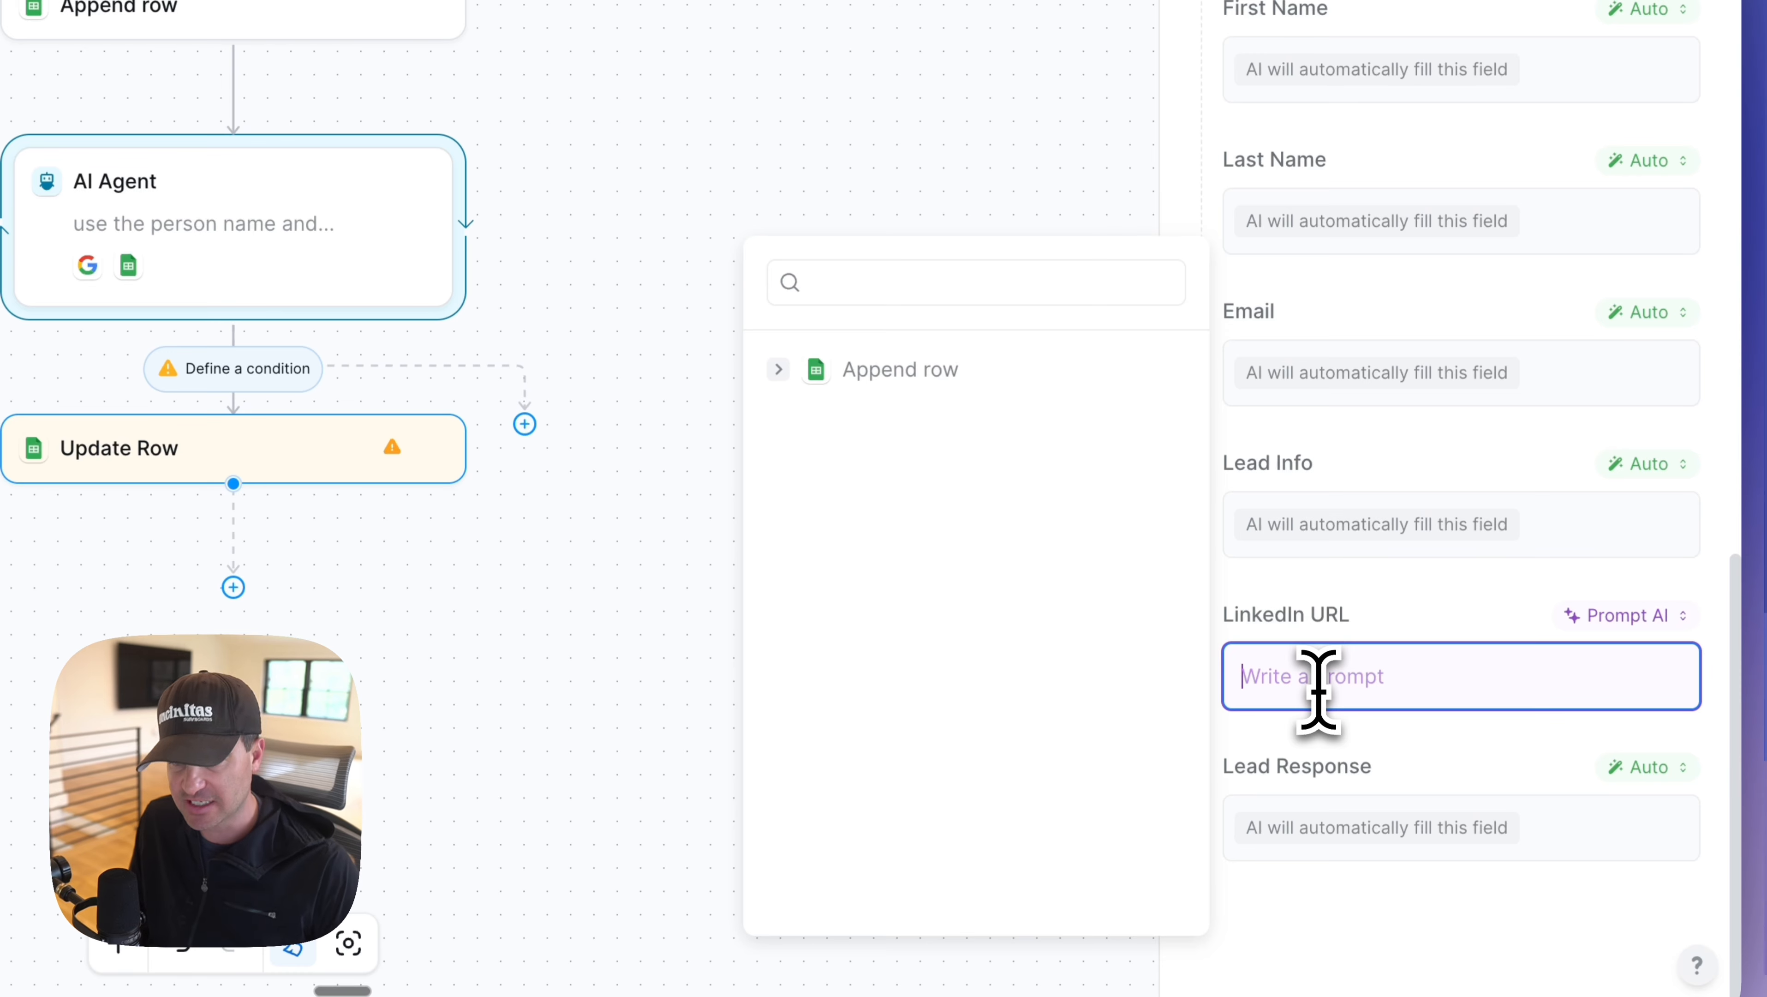
pyautogui.click(1365, 614)
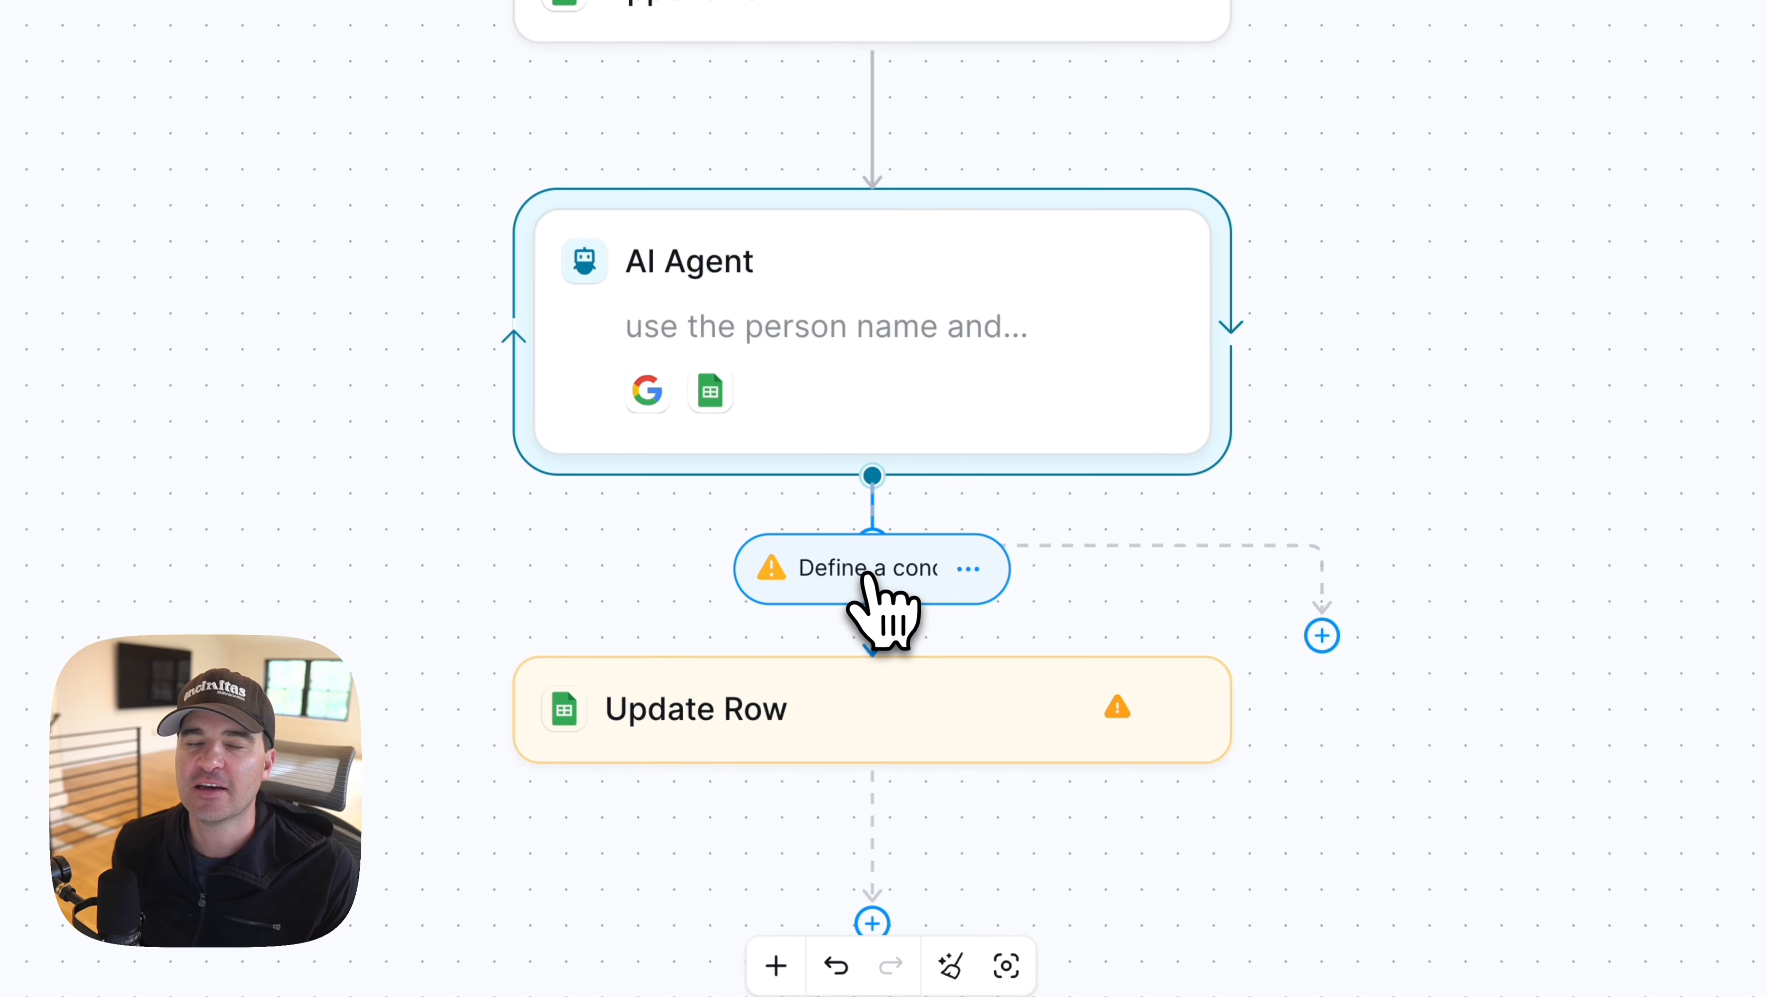
# - Set the AI Agent's exit condition to "you have updated the google sheets cell with their linkedin profile url" and save the flow
pyautogui.click(865, 574)
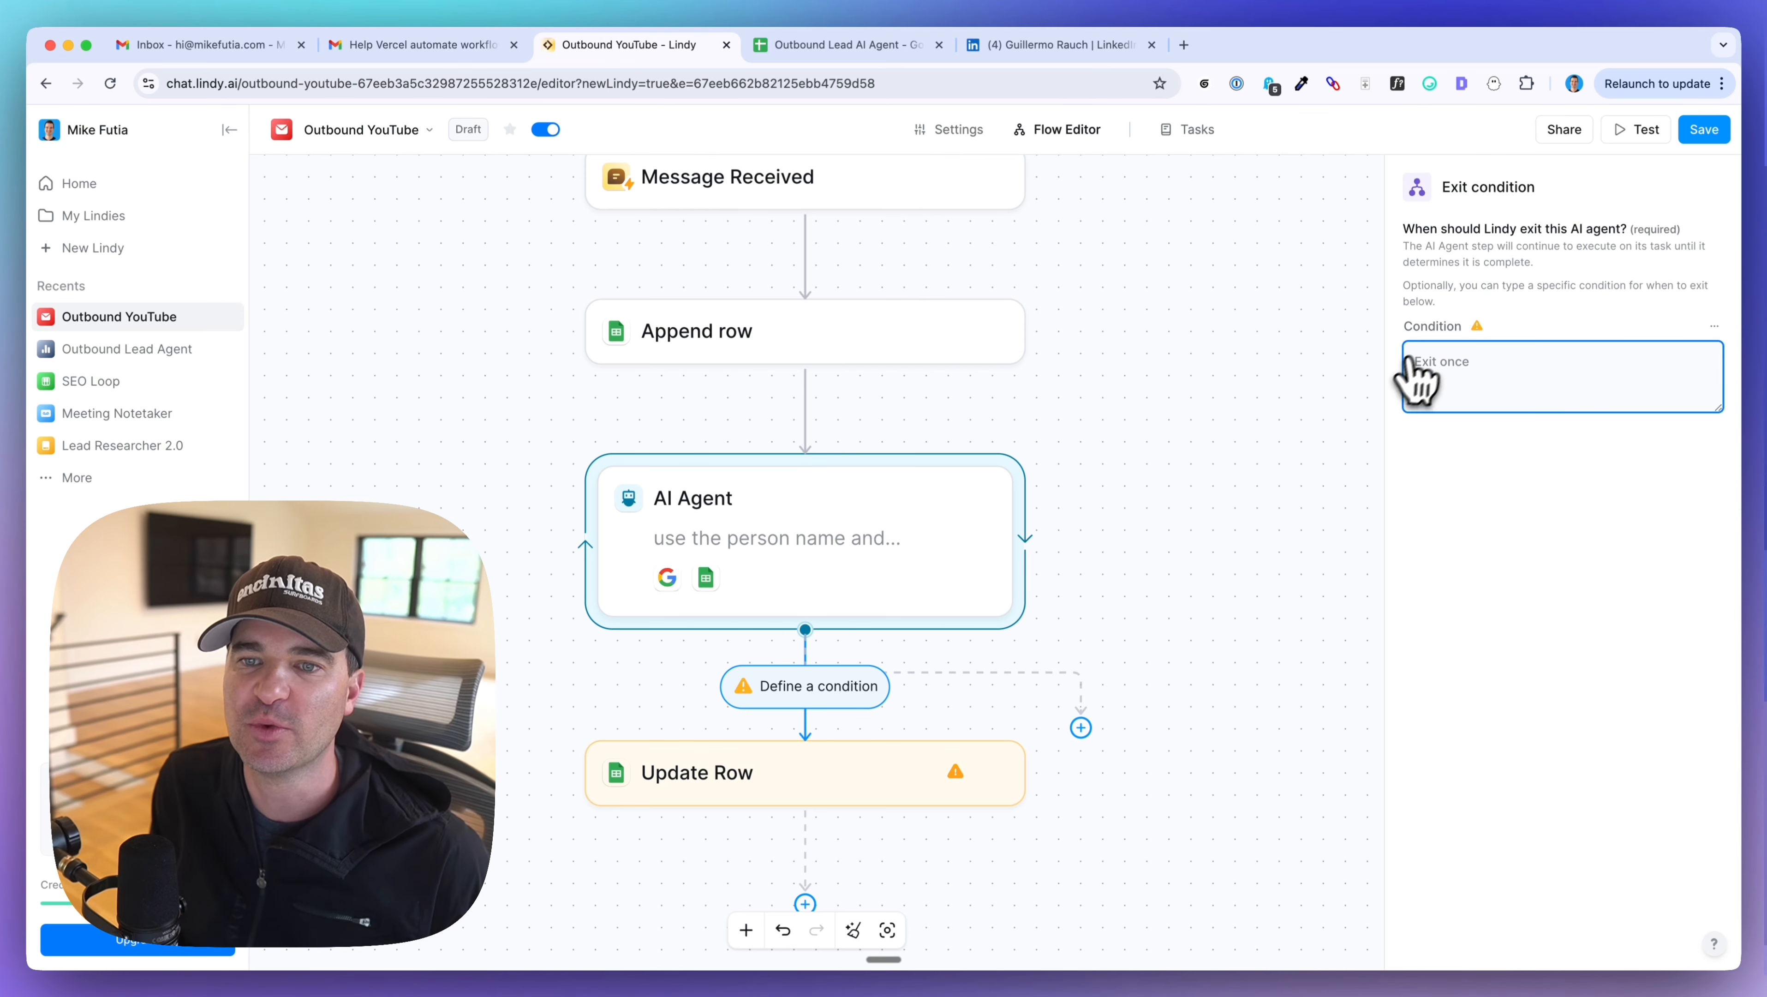
pyautogui.moveTo(1402, 328); pyautogui.dragTo(1447, 328)
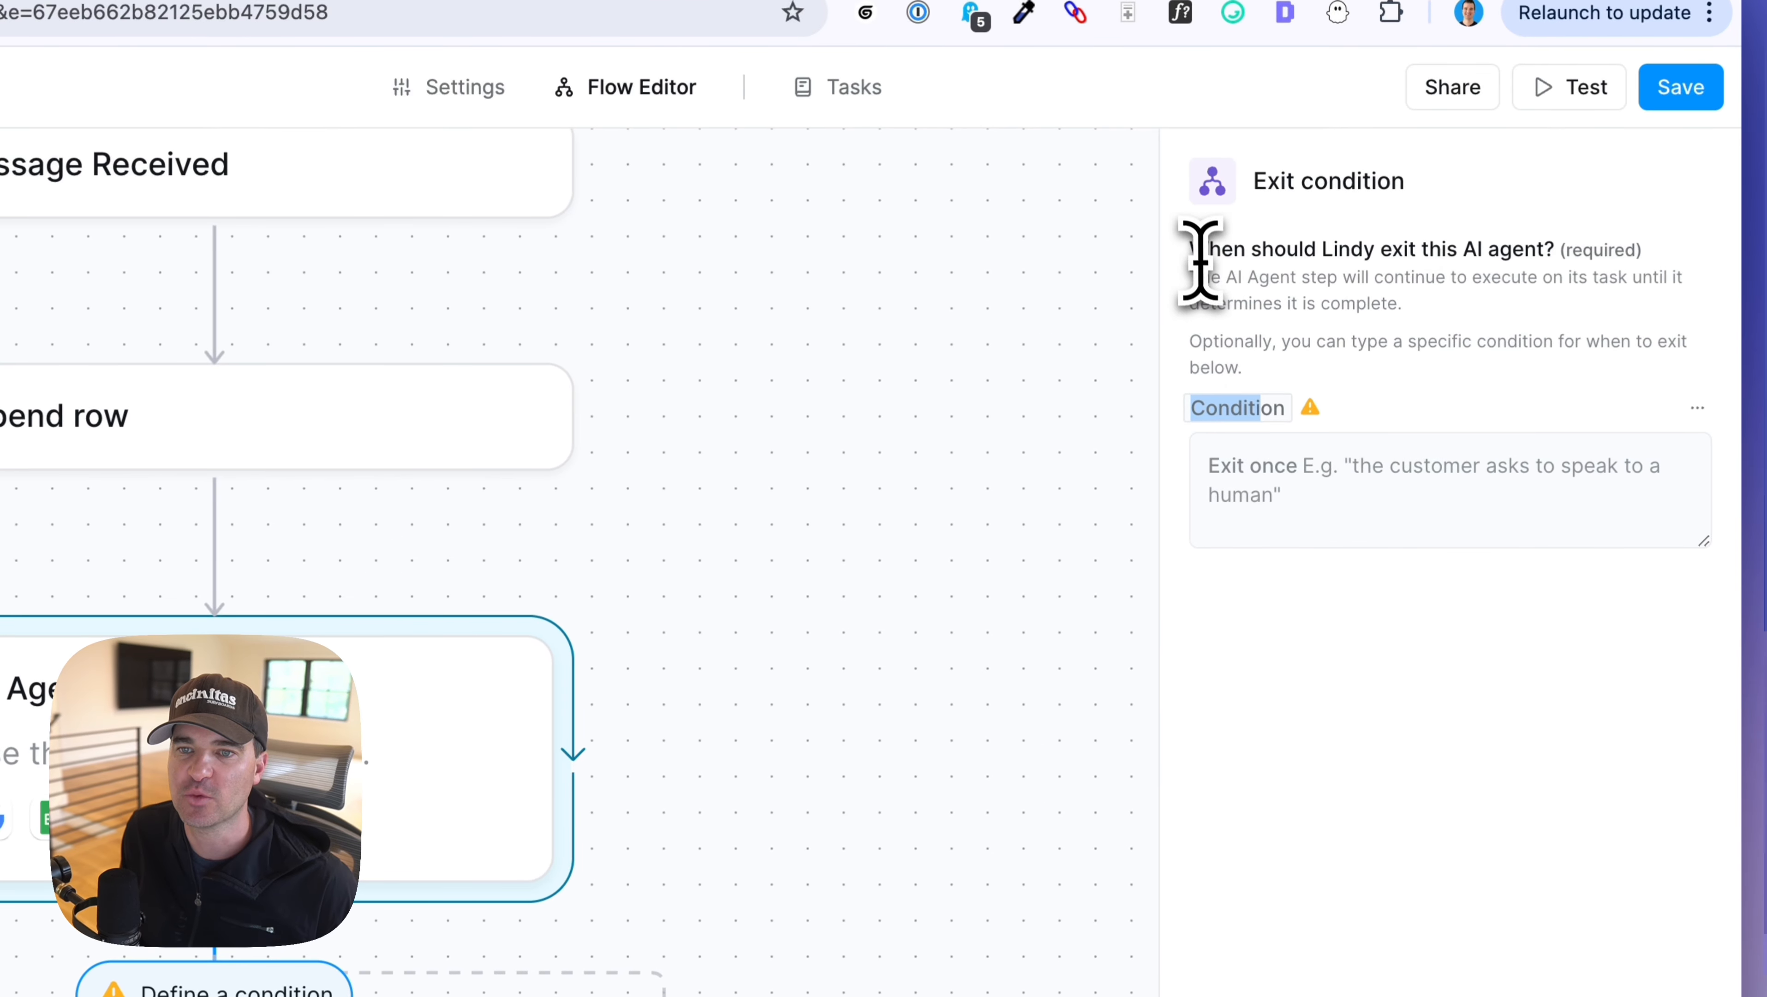
pyautogui.moveTo(1191, 252); pyautogui.dragTo(1499, 253)
pyautogui.click(1448, 496)
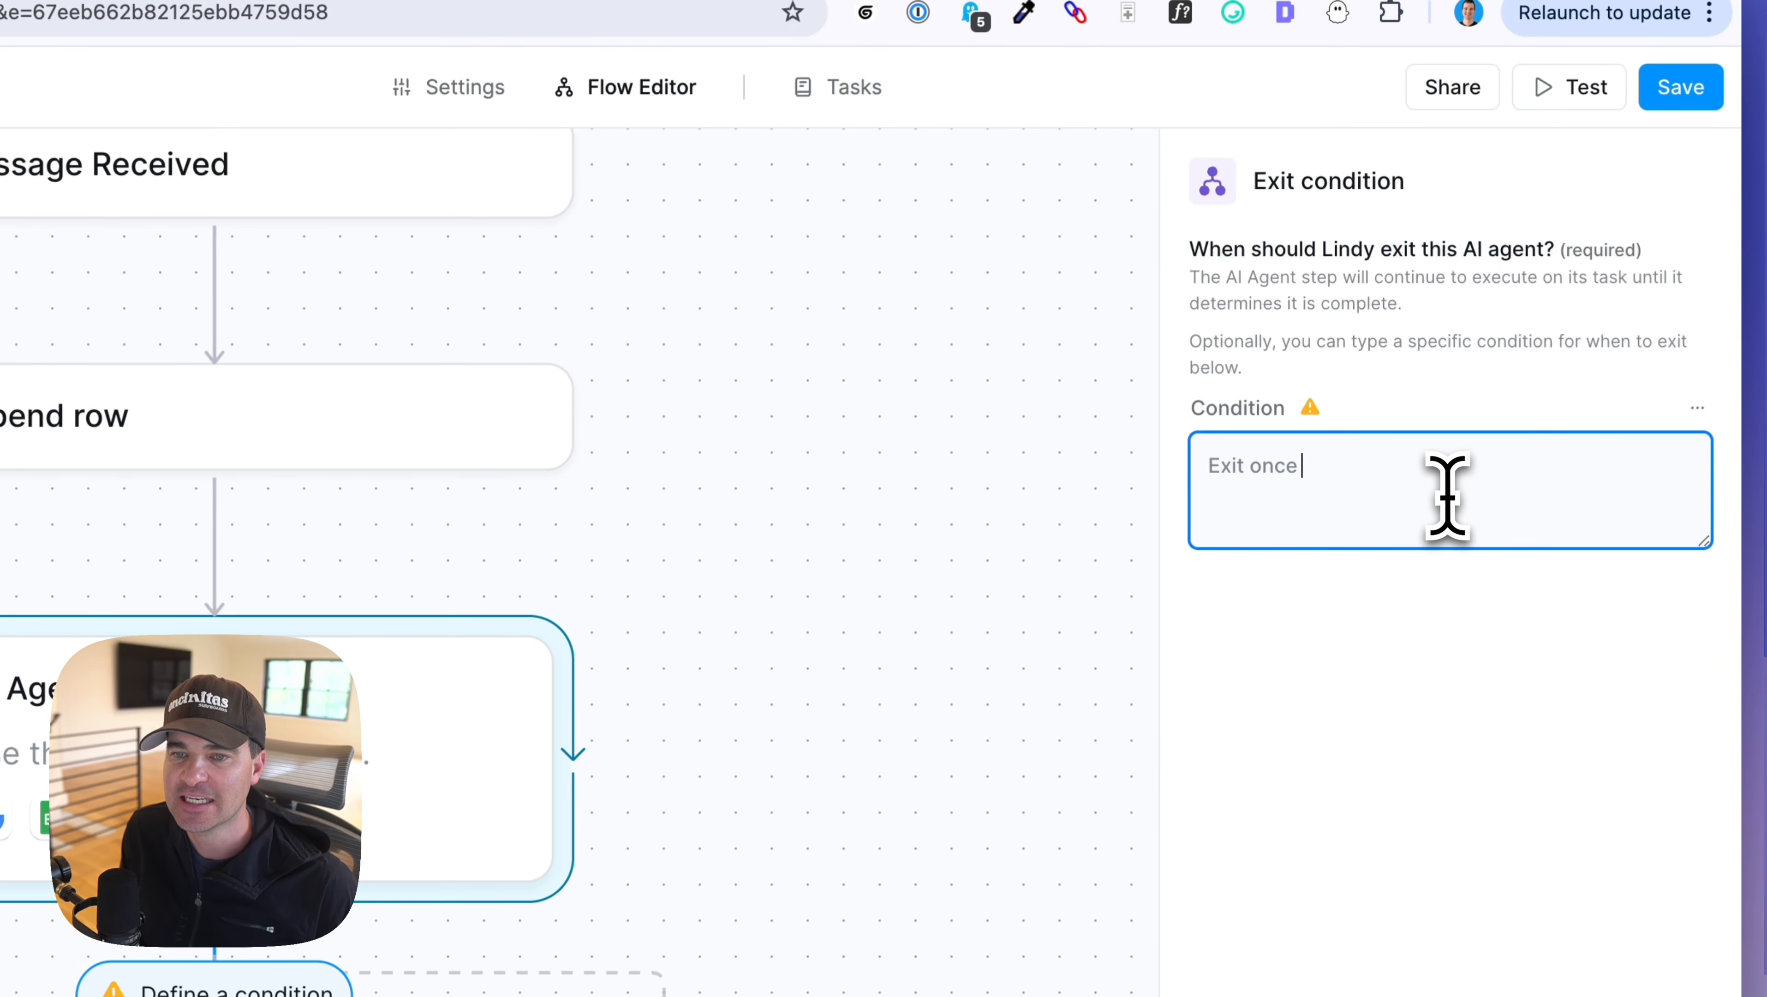
pyautogui.write('you have updated the google sheets cell with their linkedin profile url')
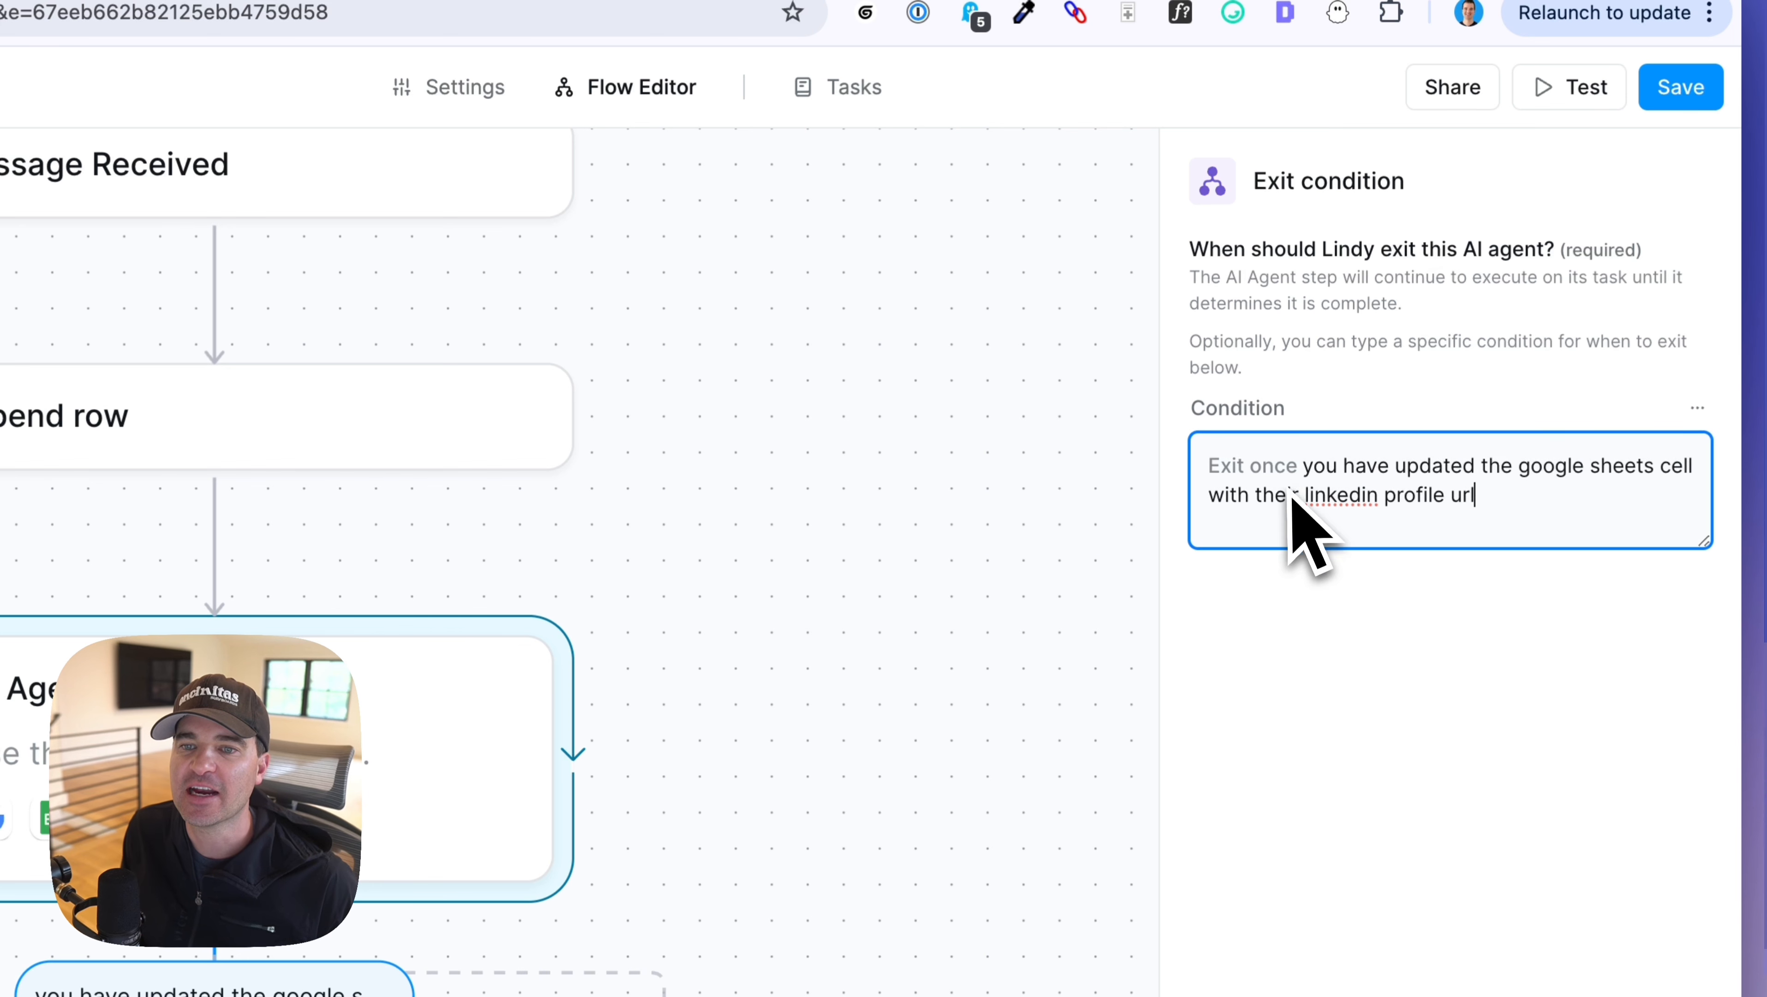
pyautogui.moveTo(1302, 478)
pyautogui.mouseDown()
pyautogui.moveTo(1653, 465)
pyautogui.moveTo(1321, 482)
pyautogui.mouseUp()
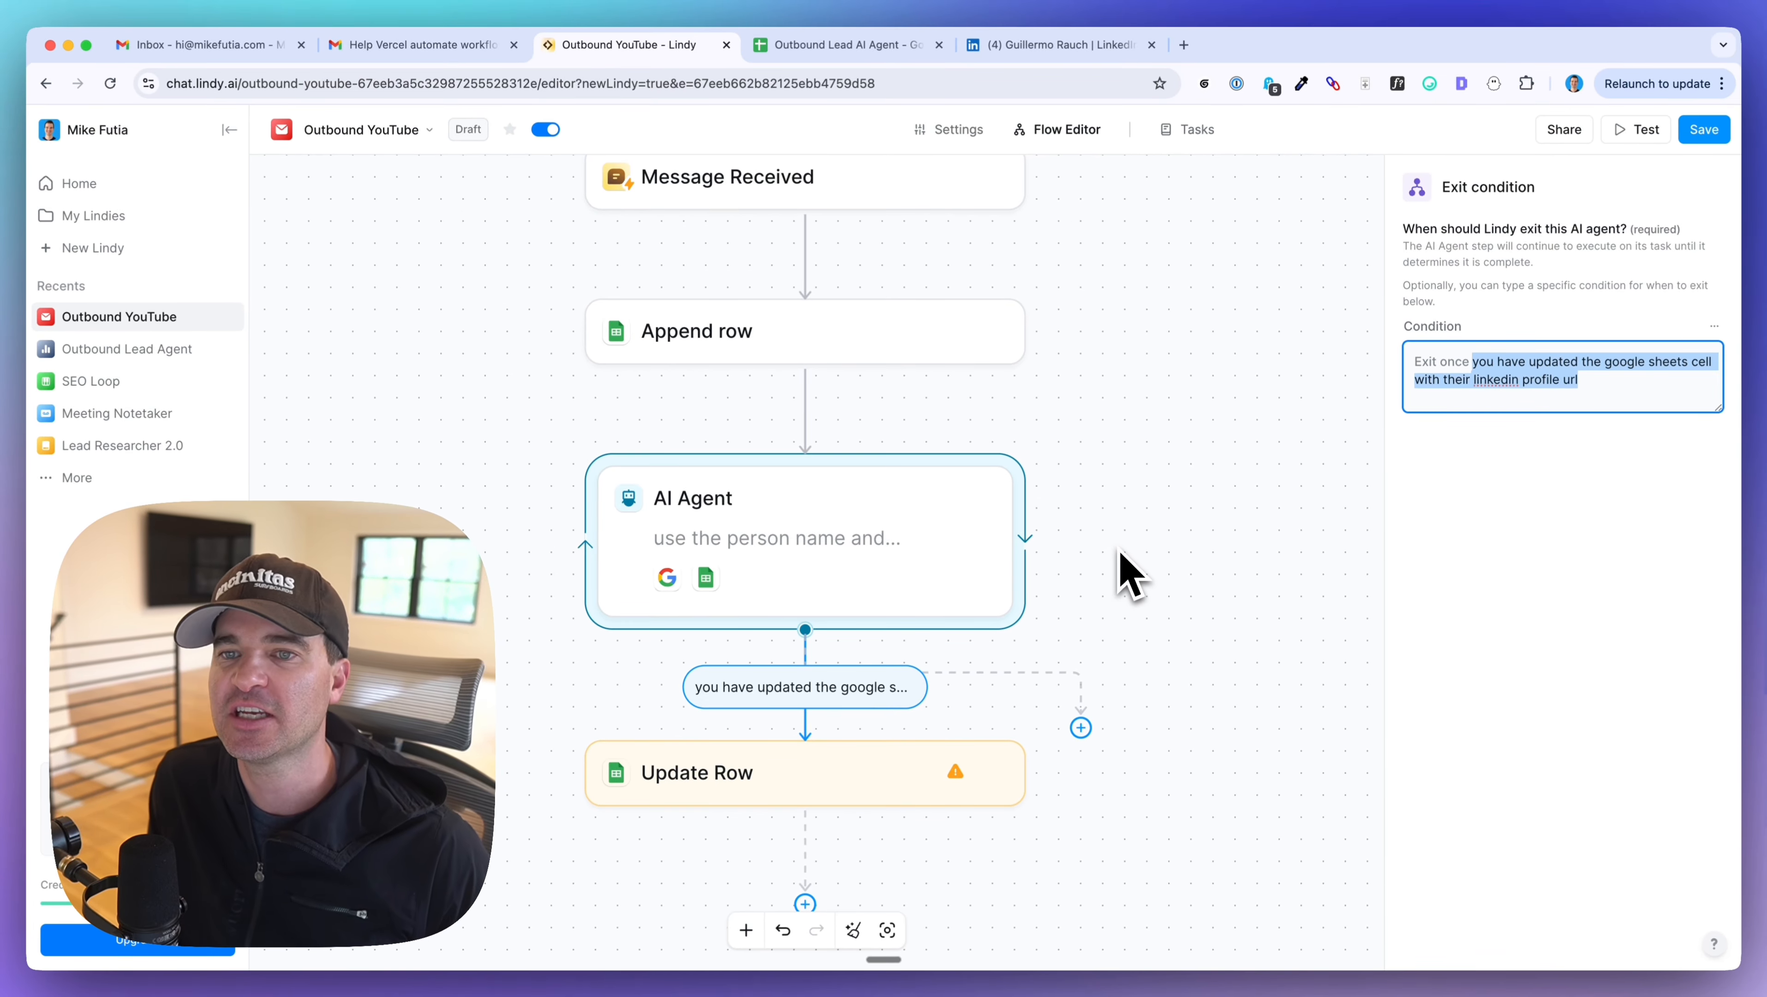
pyautogui.click(1700, 131)
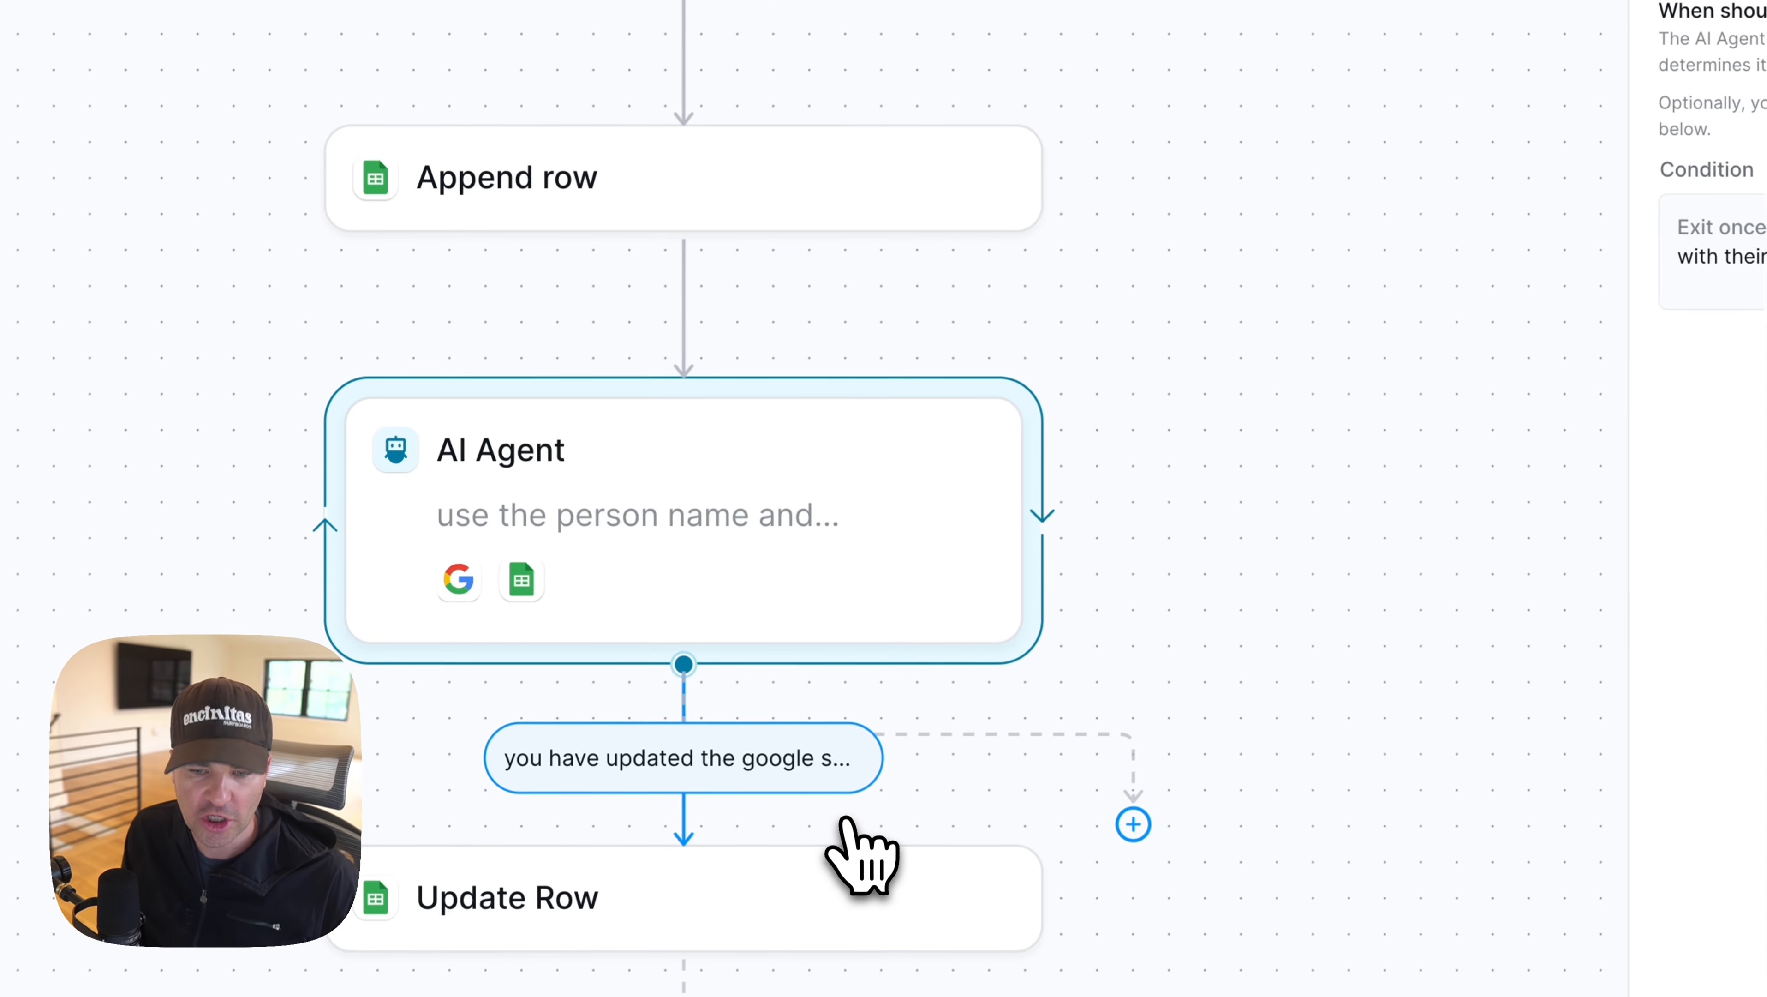
# - Add a Gmail Send Email action after Update Row
pyautogui.scroll(-5, 1117, 325)
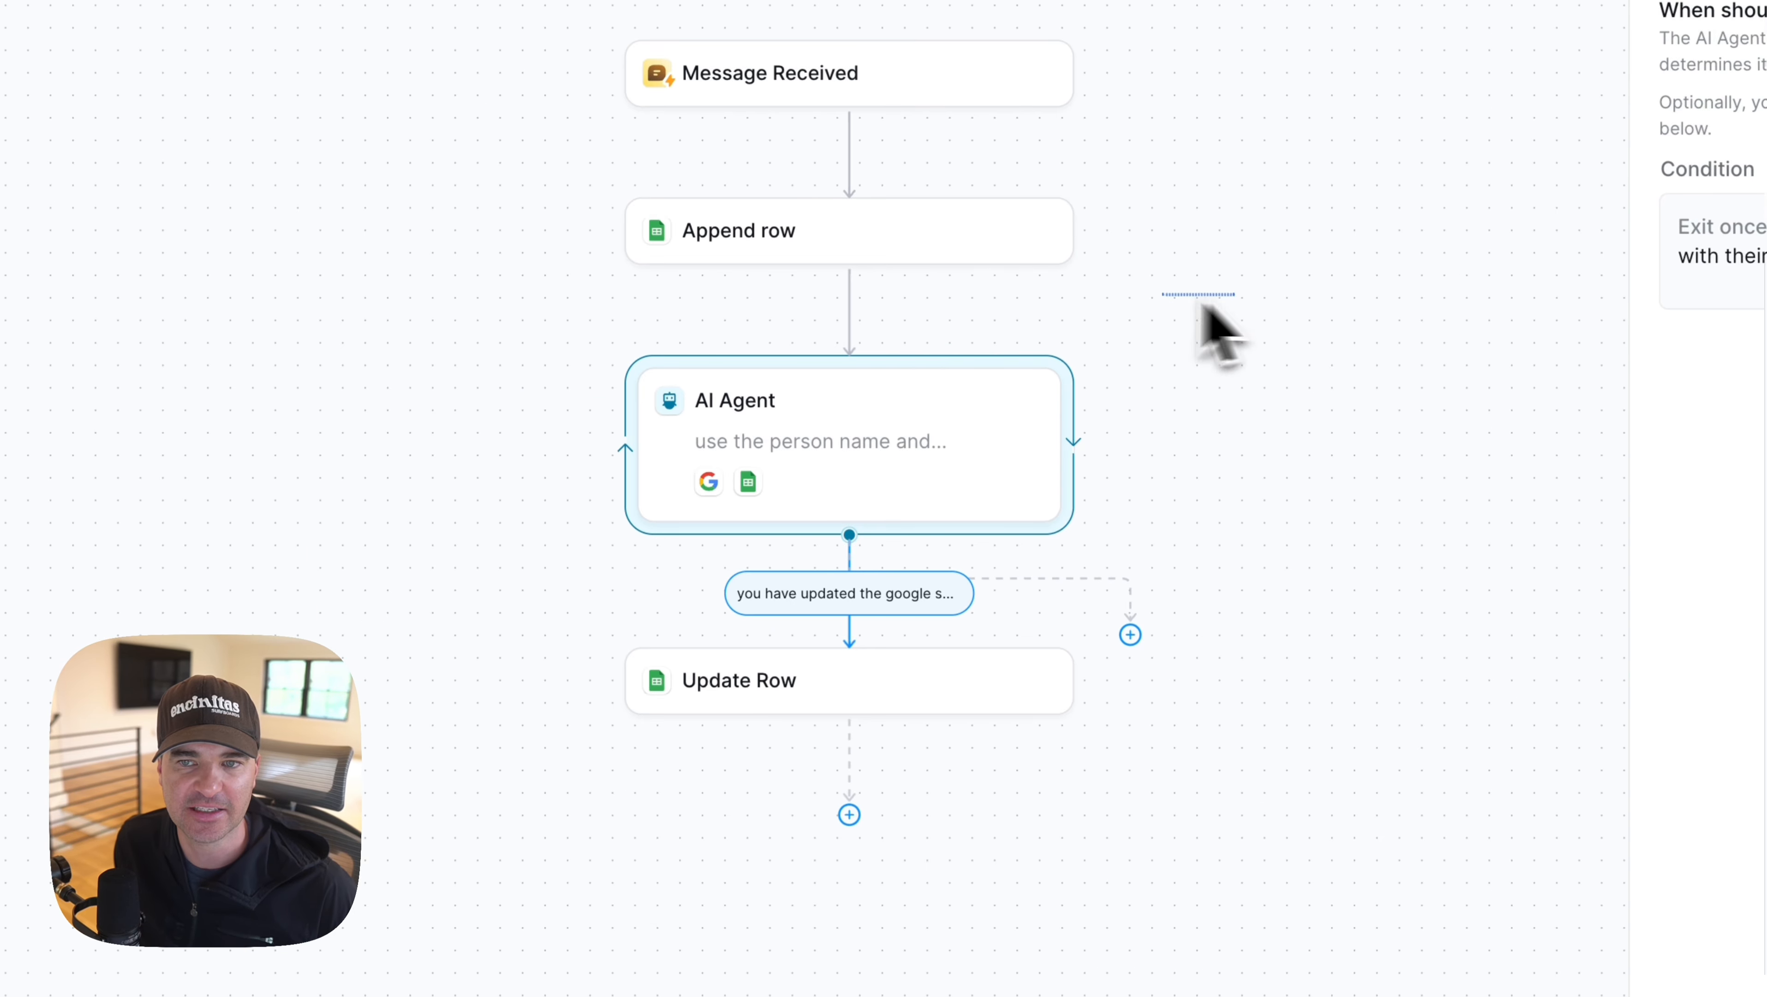
pyautogui.hscroll(2, 1110, 307)
pyautogui.scroll(1, 1110, 308)
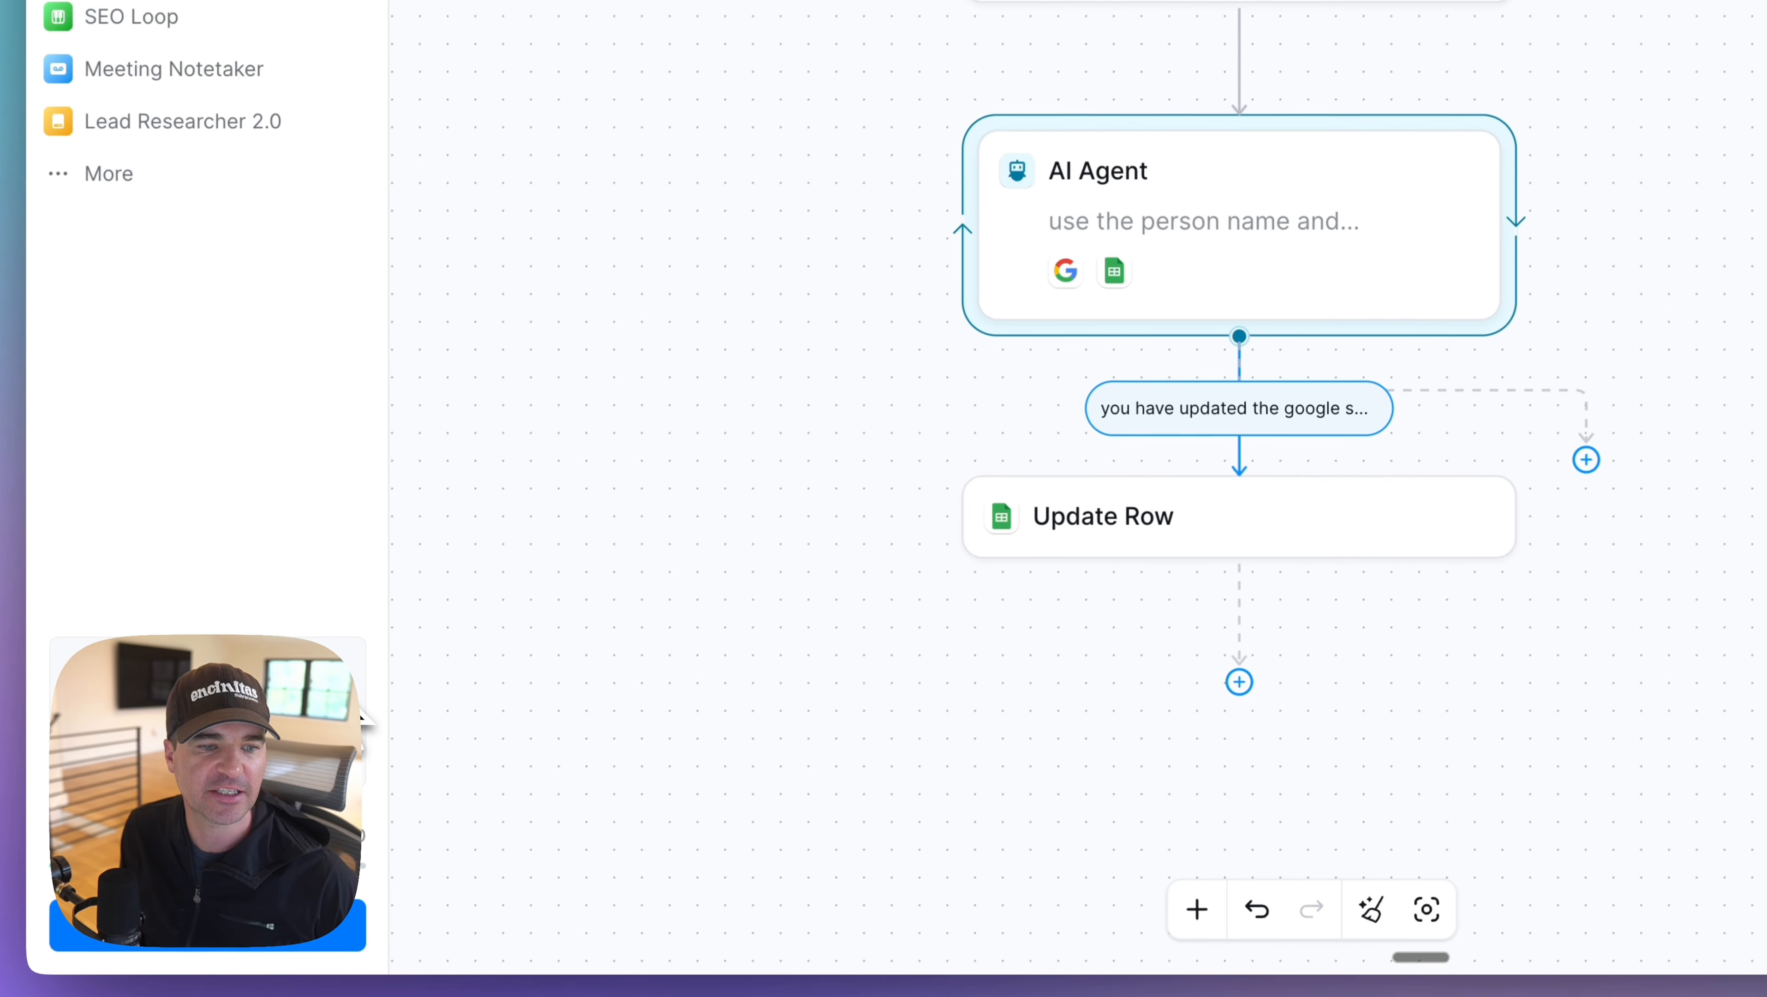
pyautogui.click(875, 538)
pyautogui.scroll(-5, 865, 540)
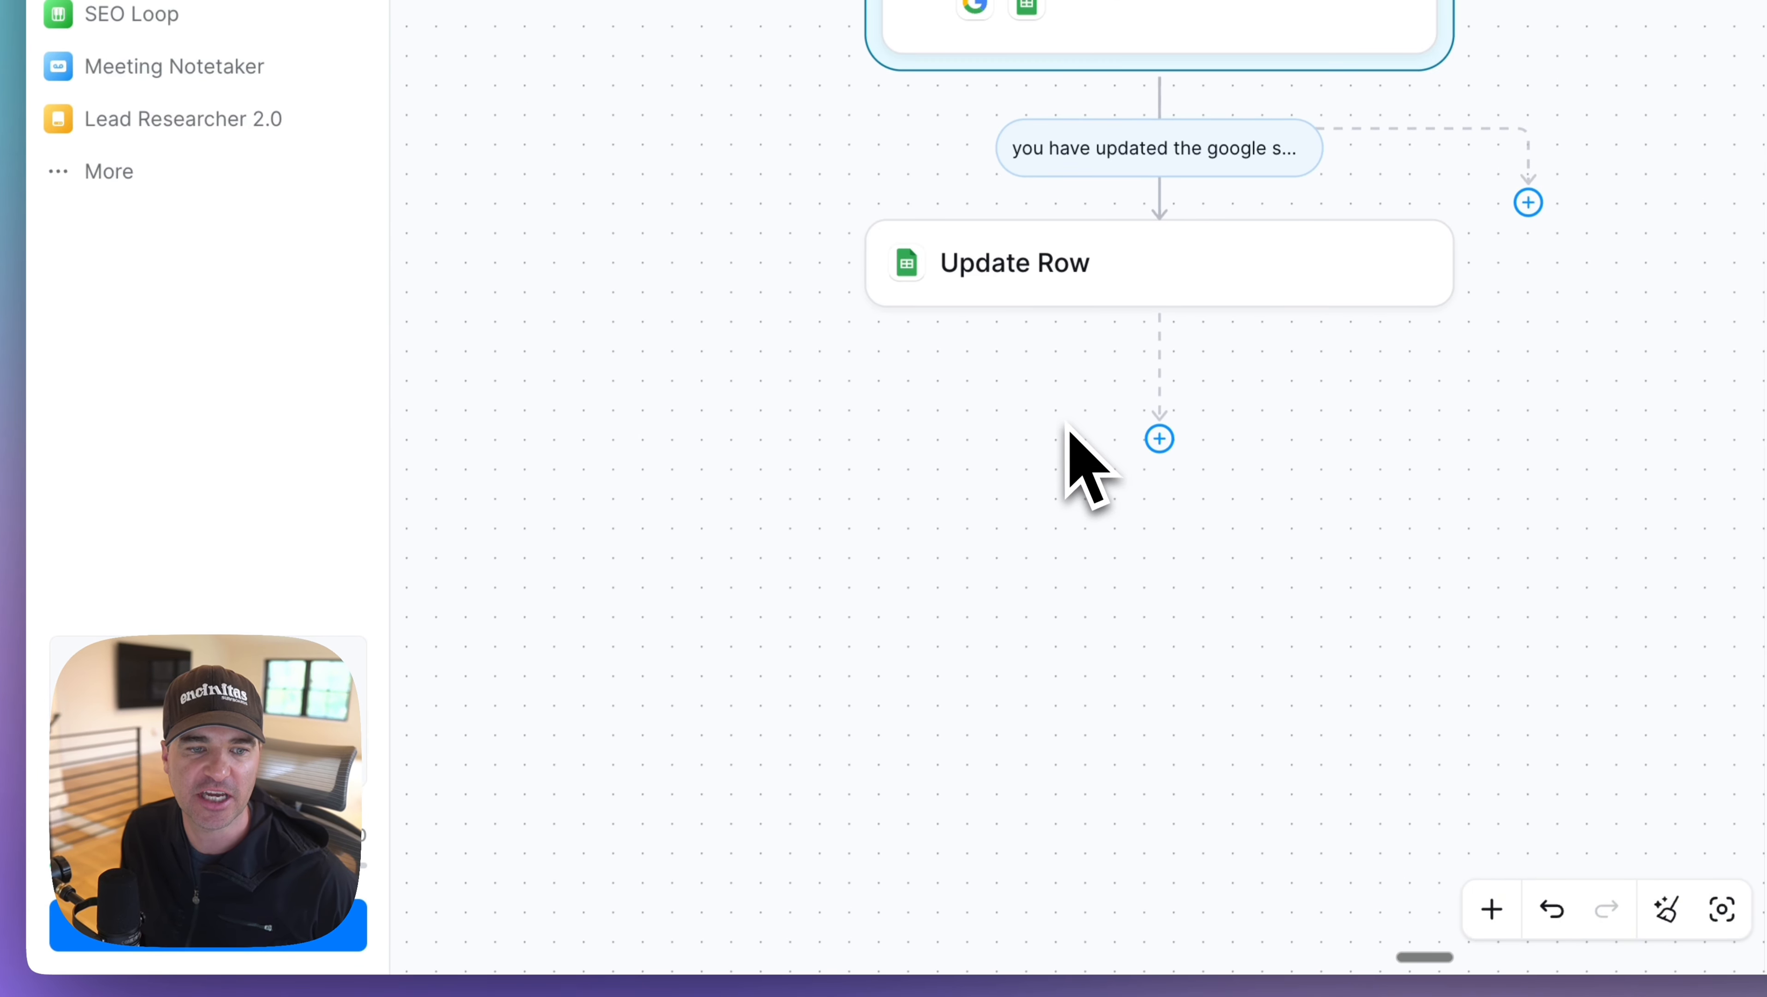
pyautogui.click(1159, 439)
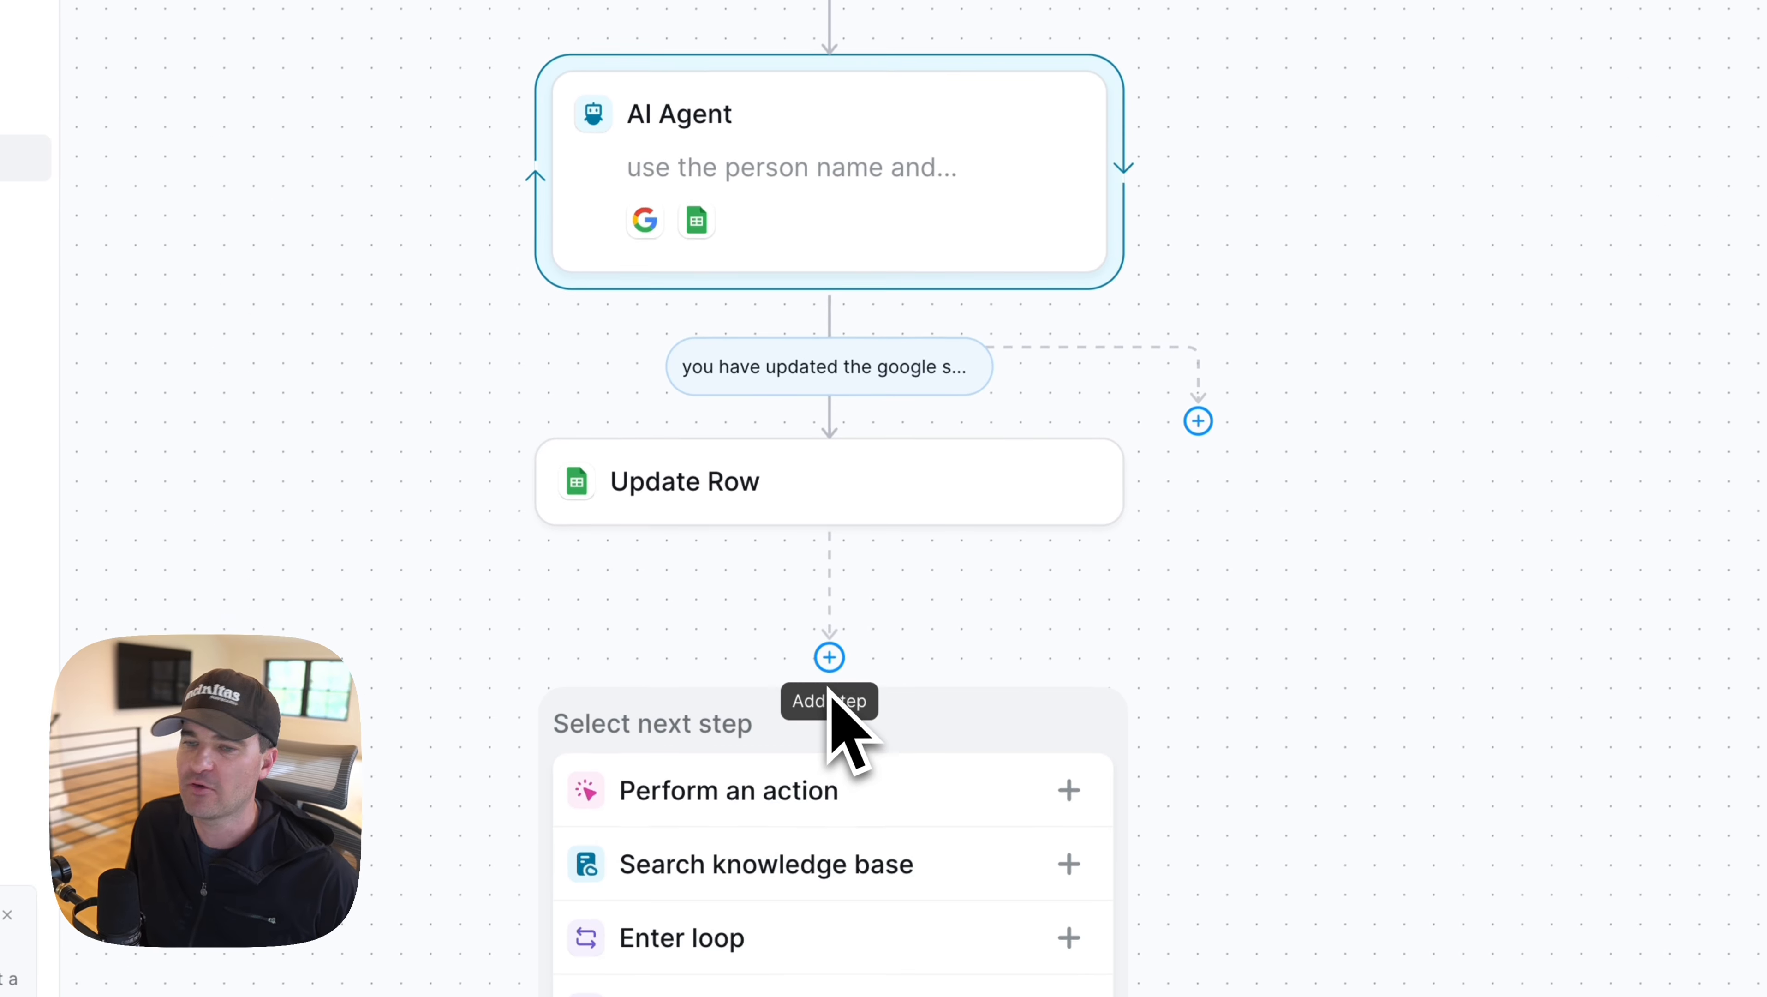
pyautogui.click(802, 795)
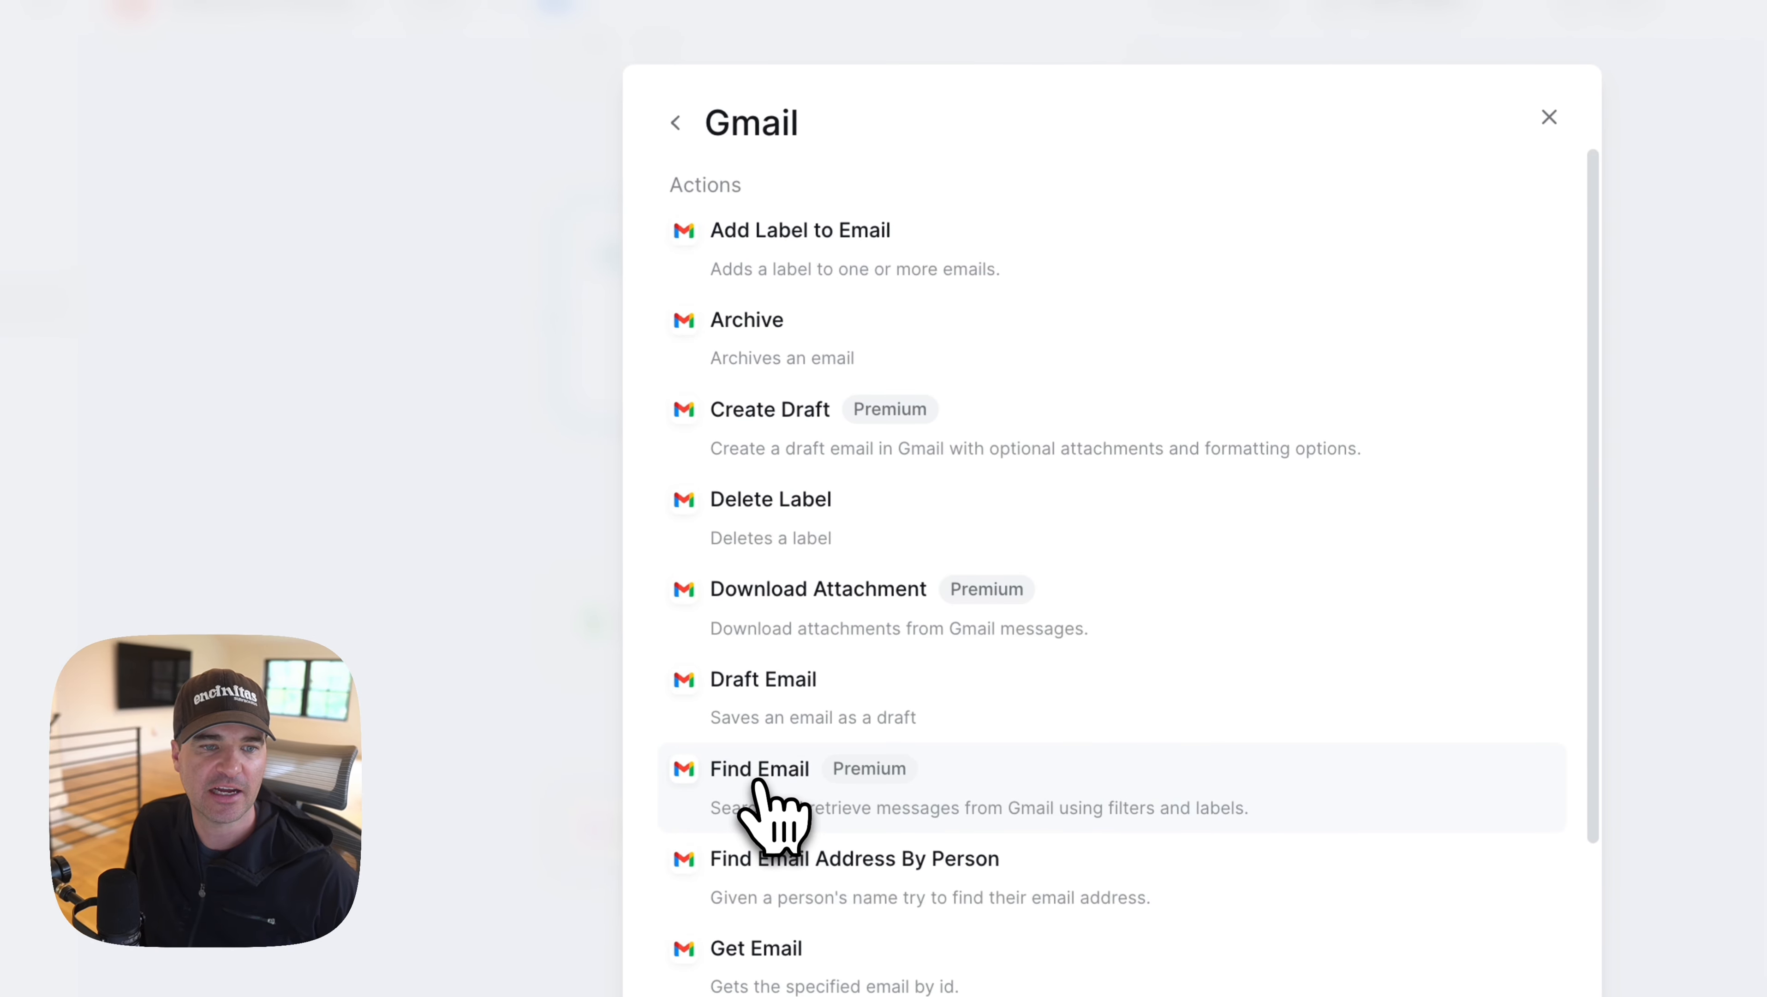
pyautogui.scroll(-10, 760, 786)
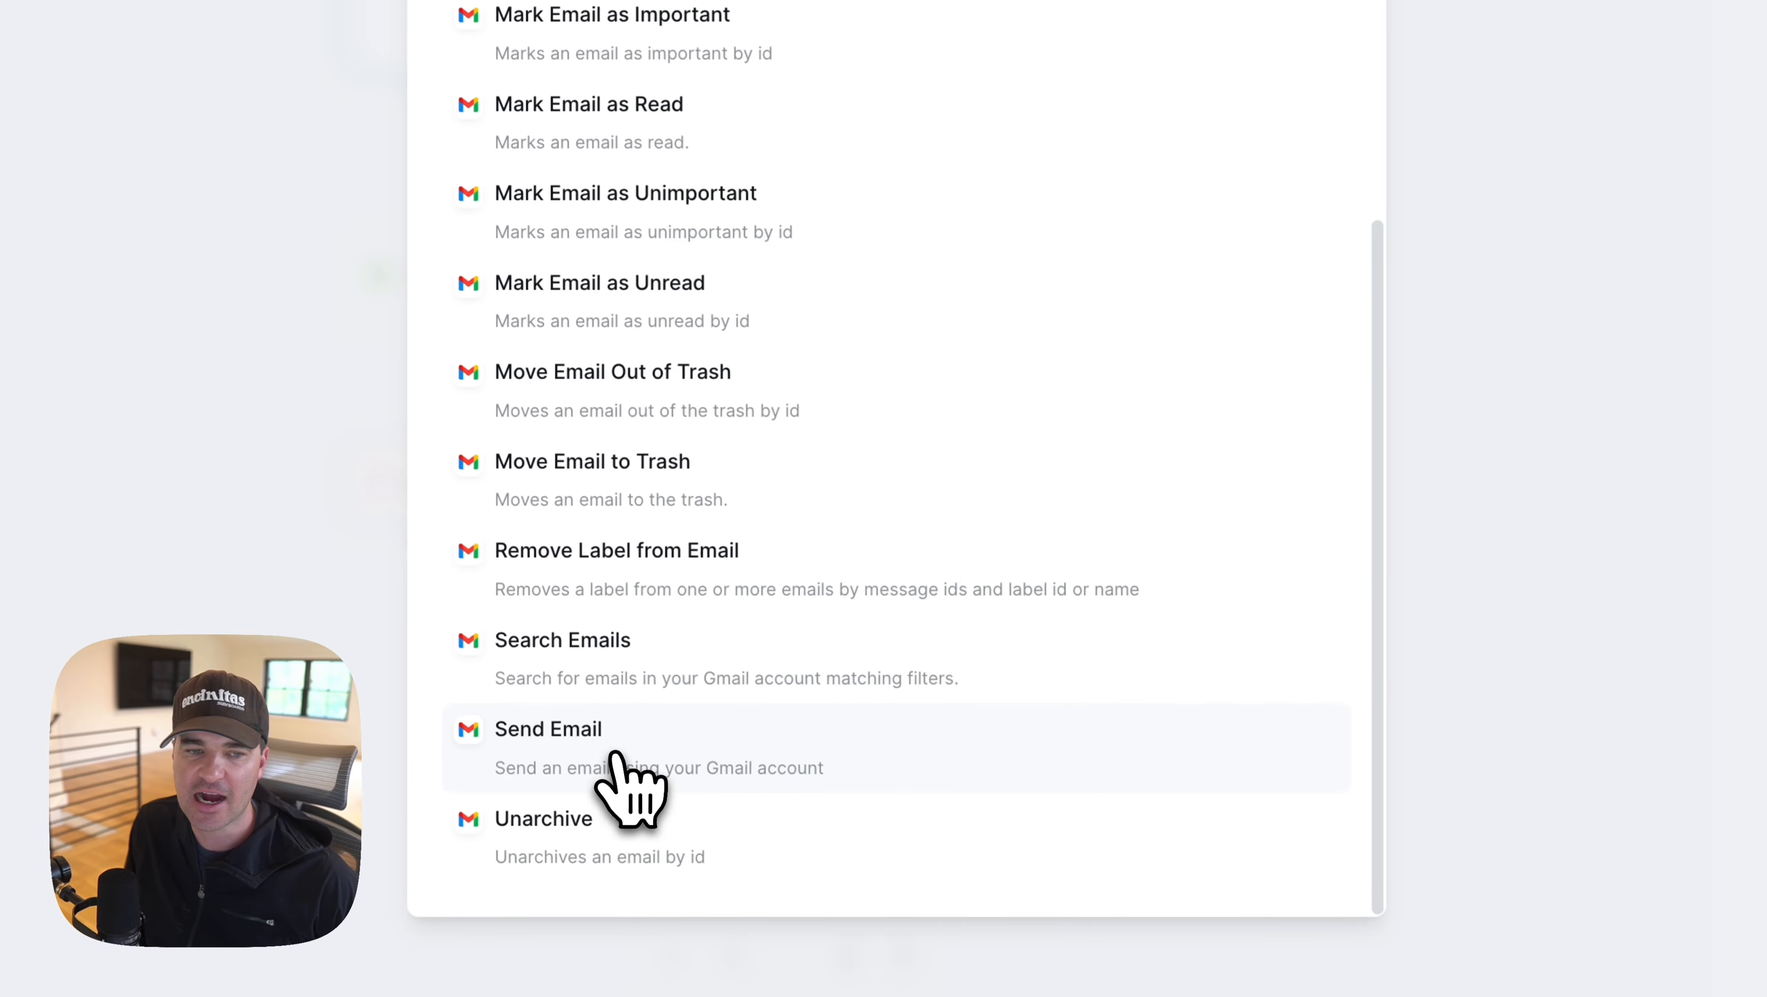
pyautogui.click(656, 810)
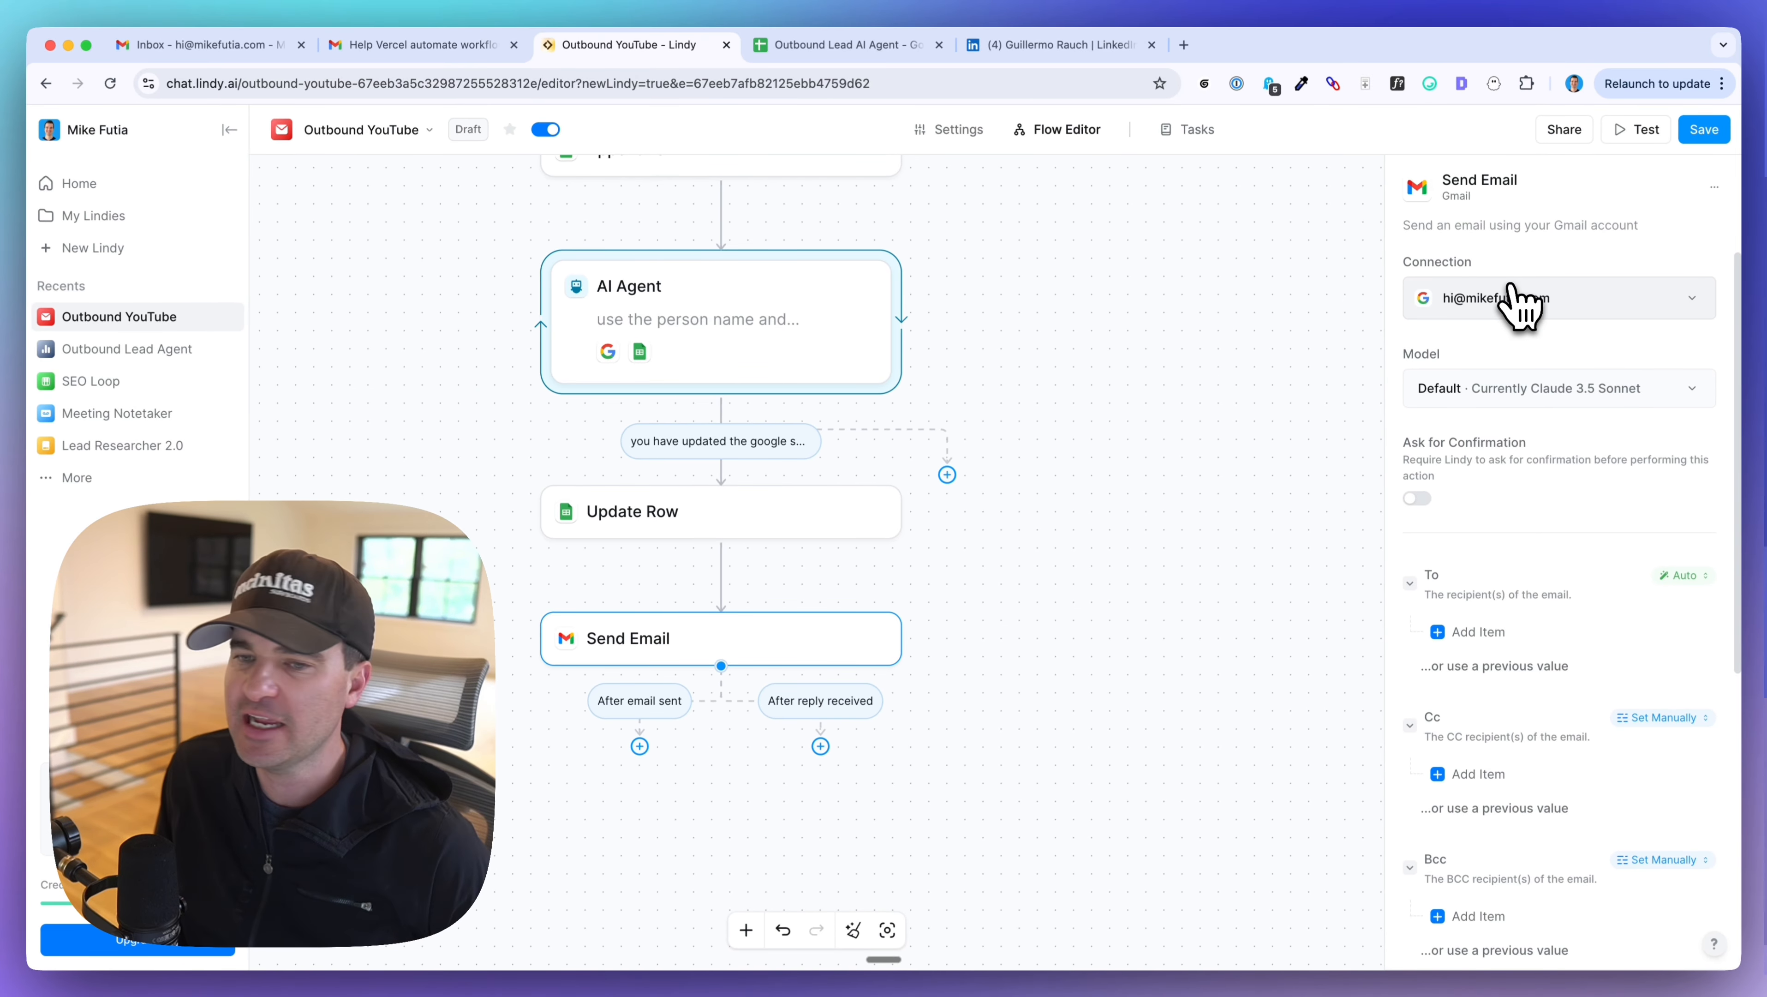
# - Switch Send Email's To field to Prompt AI with the prompt "the email address that you receive"
pyautogui.scroll(-8, 1519, 473)
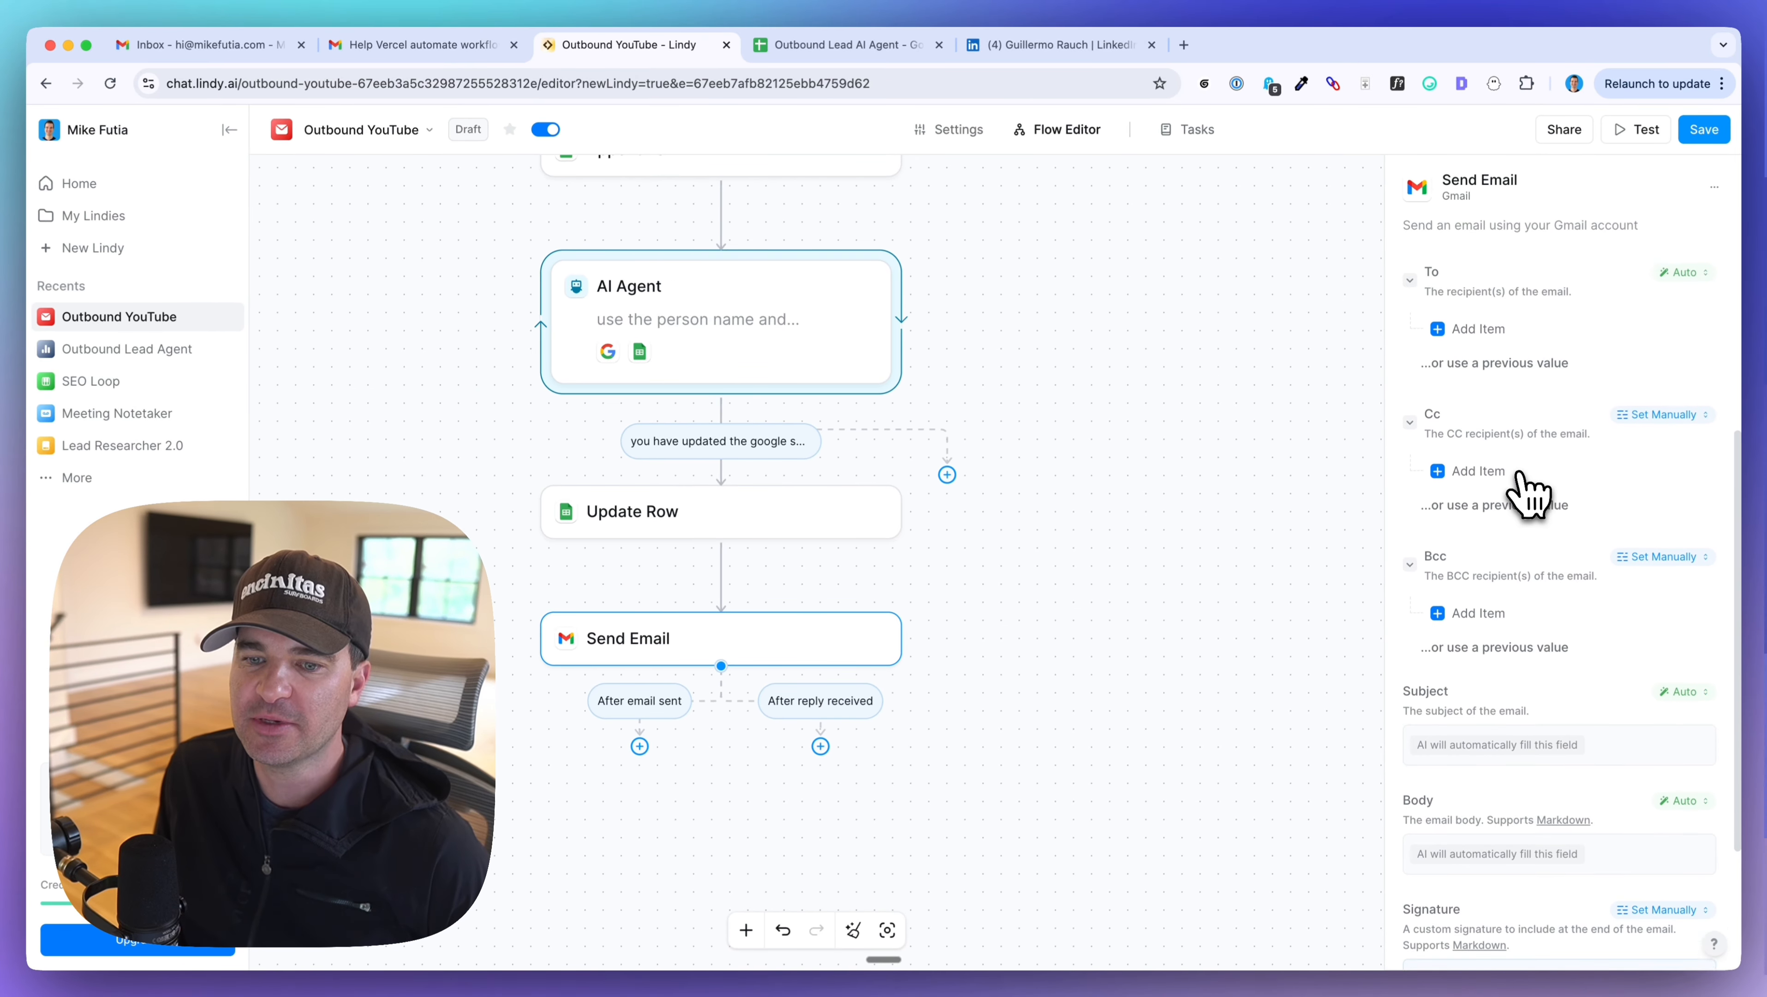
pyautogui.scroll(8, 1529, 496)
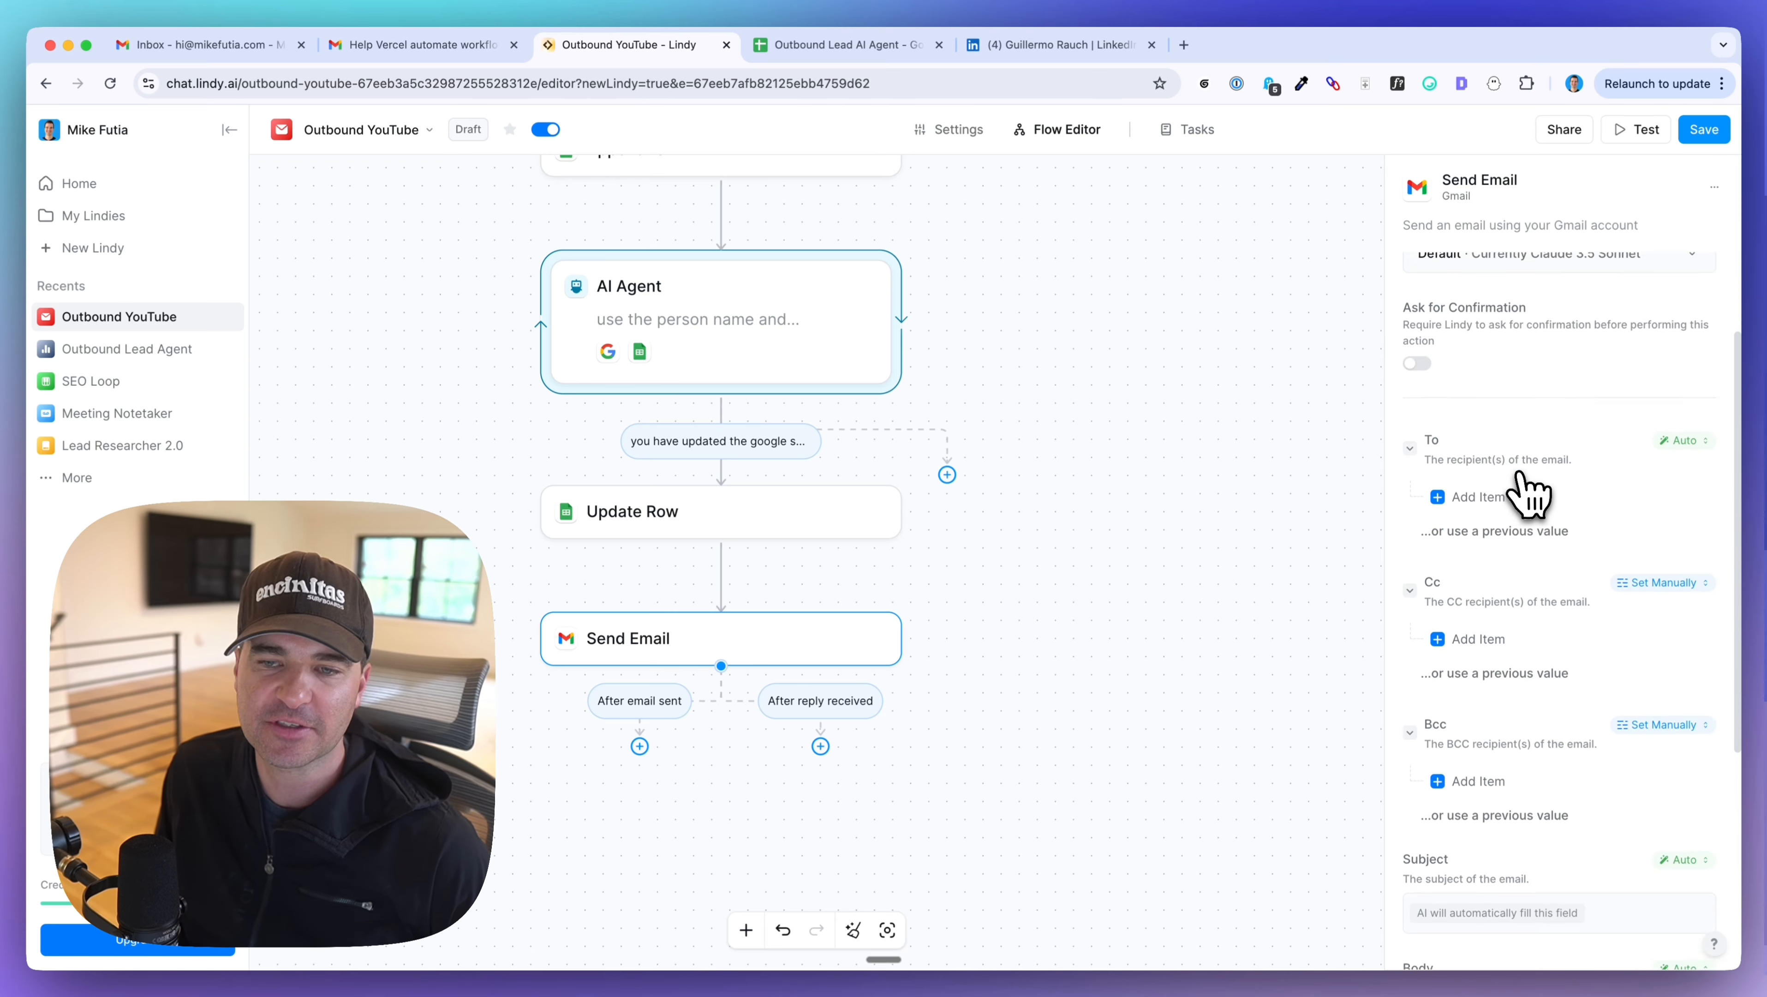
pyautogui.scroll(-3, 1564, 541)
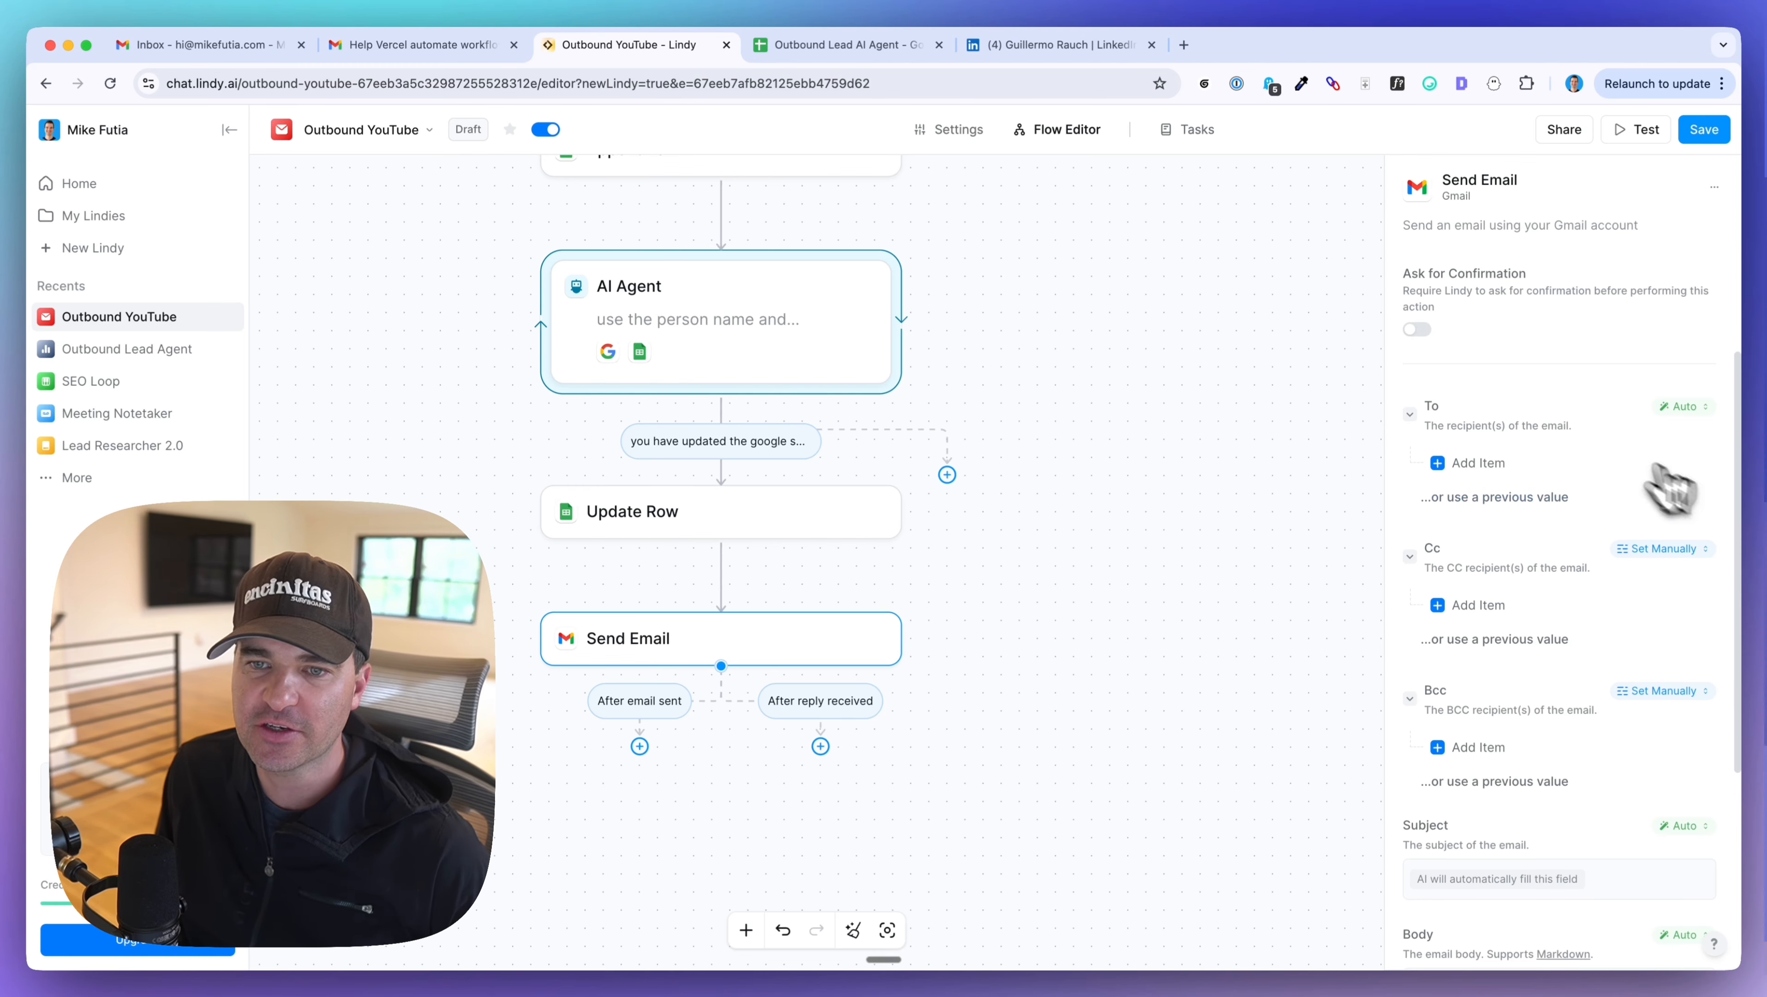
pyautogui.click(1680, 408)
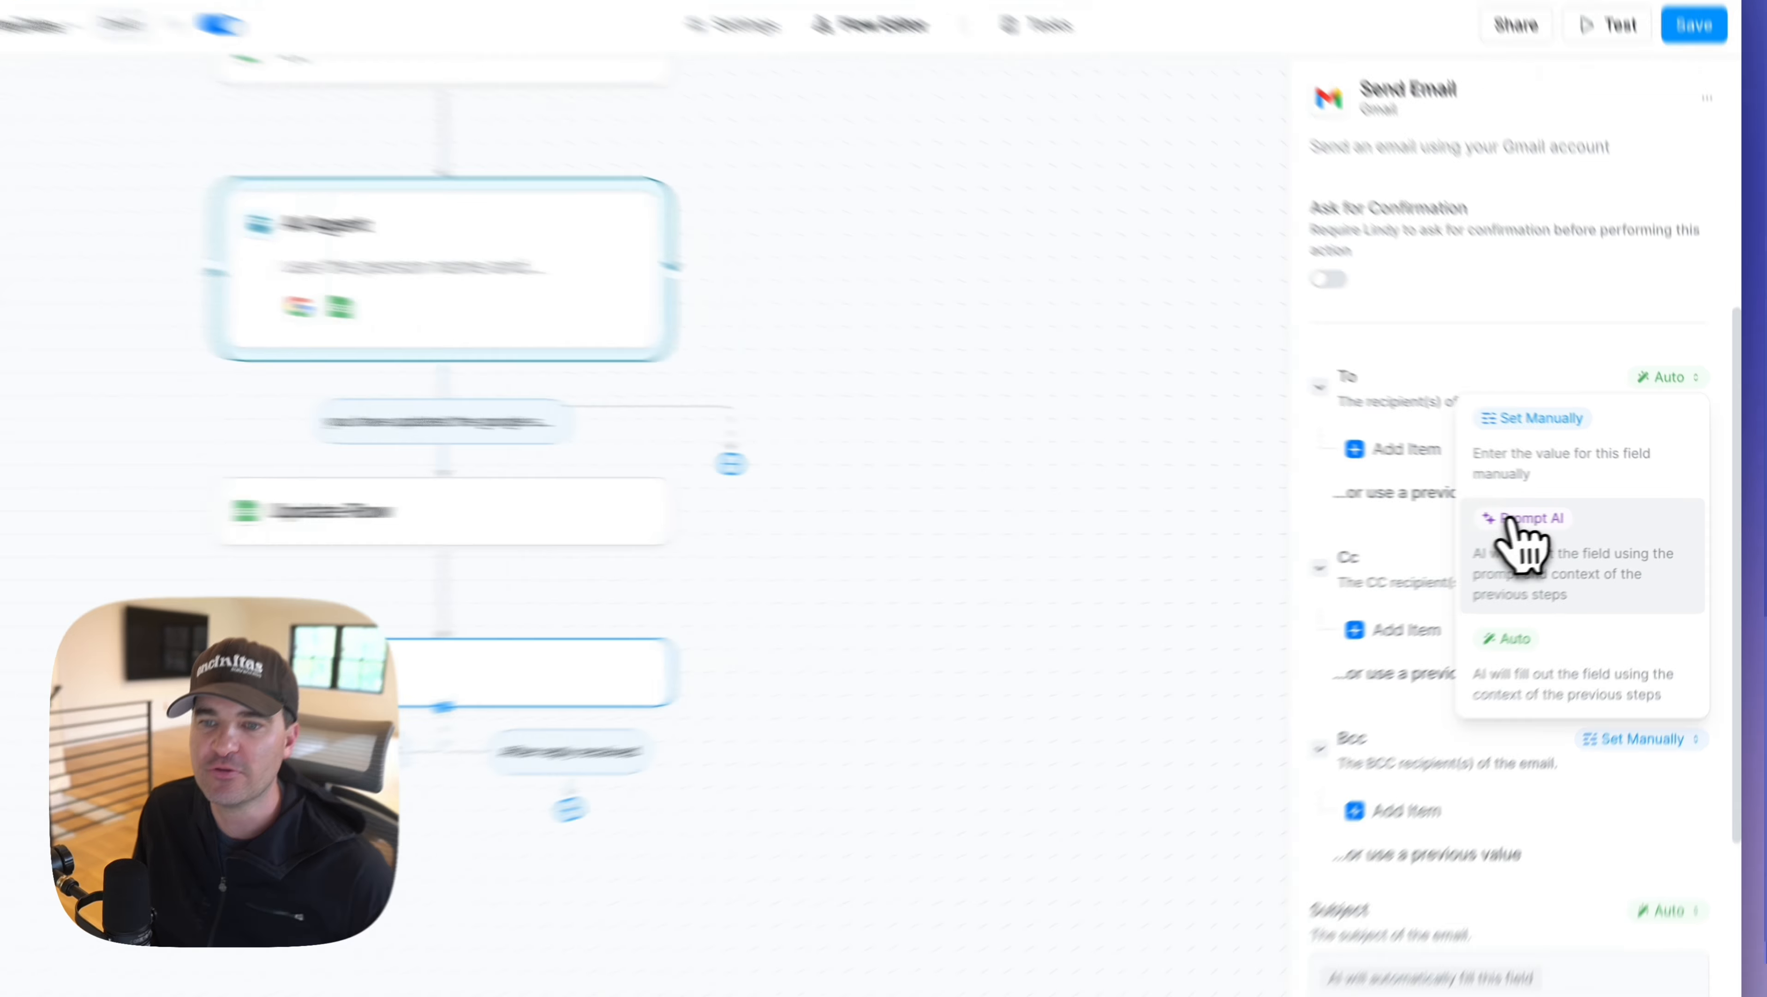
pyautogui.click(1610, 570)
pyautogui.click(1445, 445)
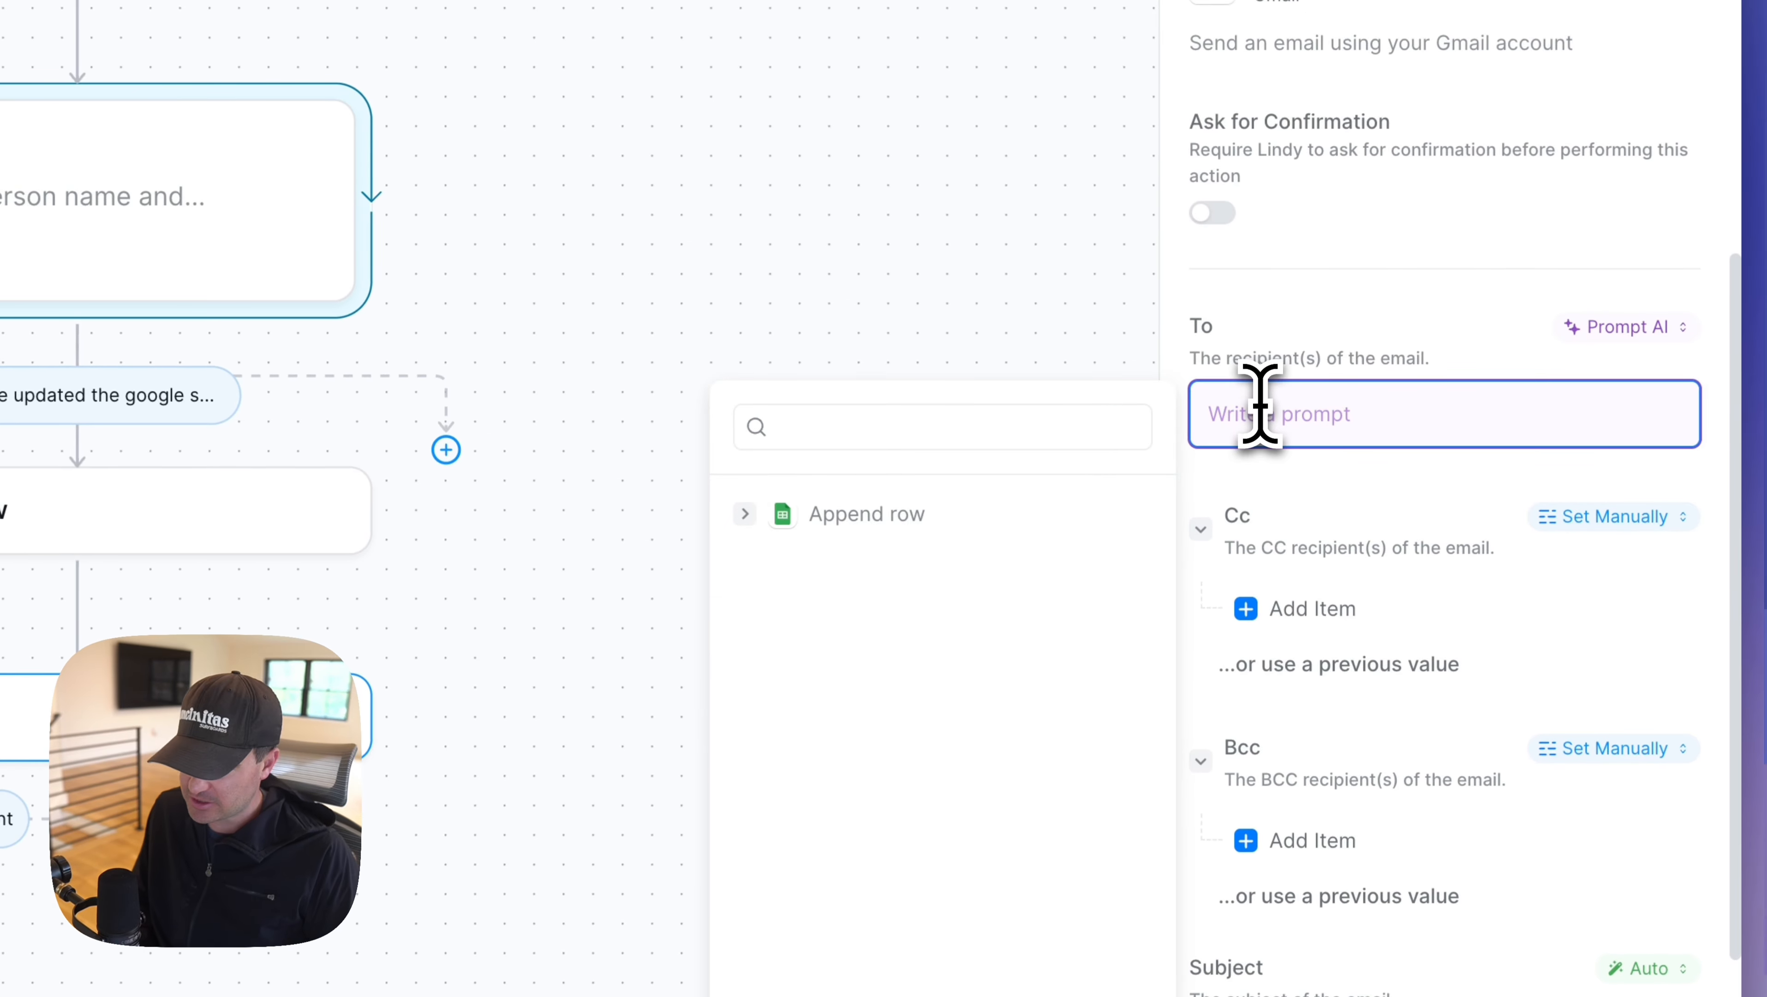
pyautogui.write('the email addresss')
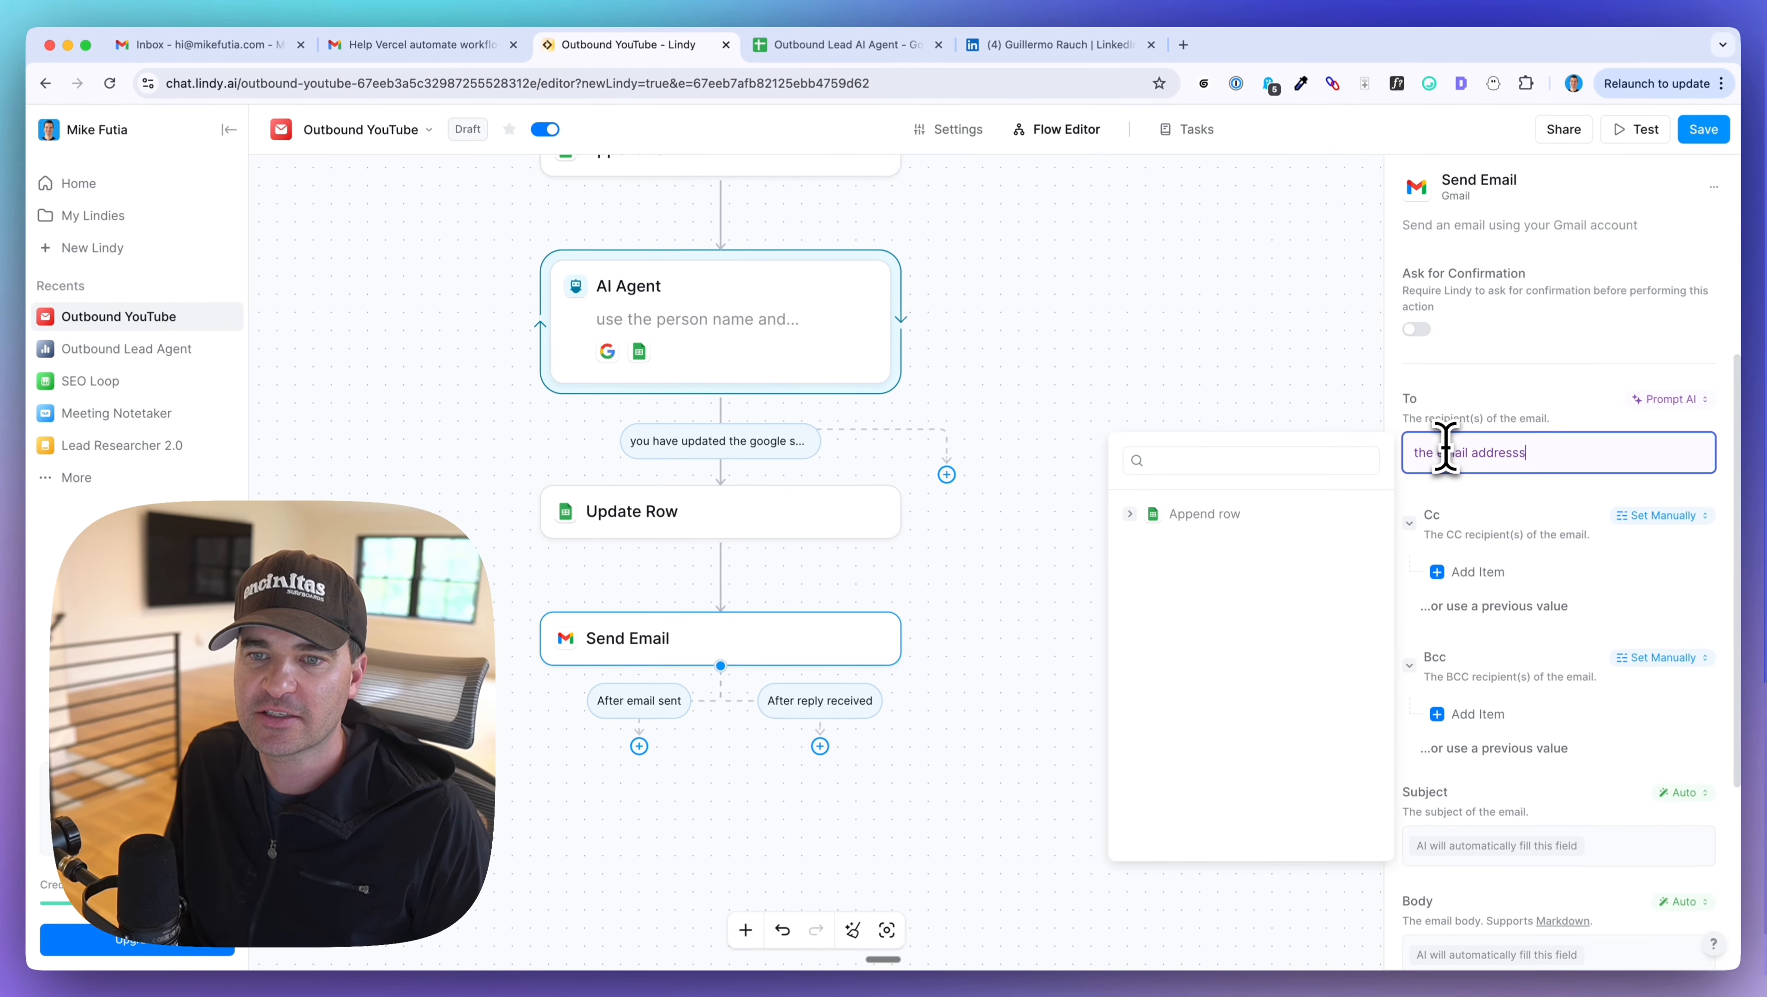
pyautogui.press('BackSpace')
pyautogui.write('that you receive')
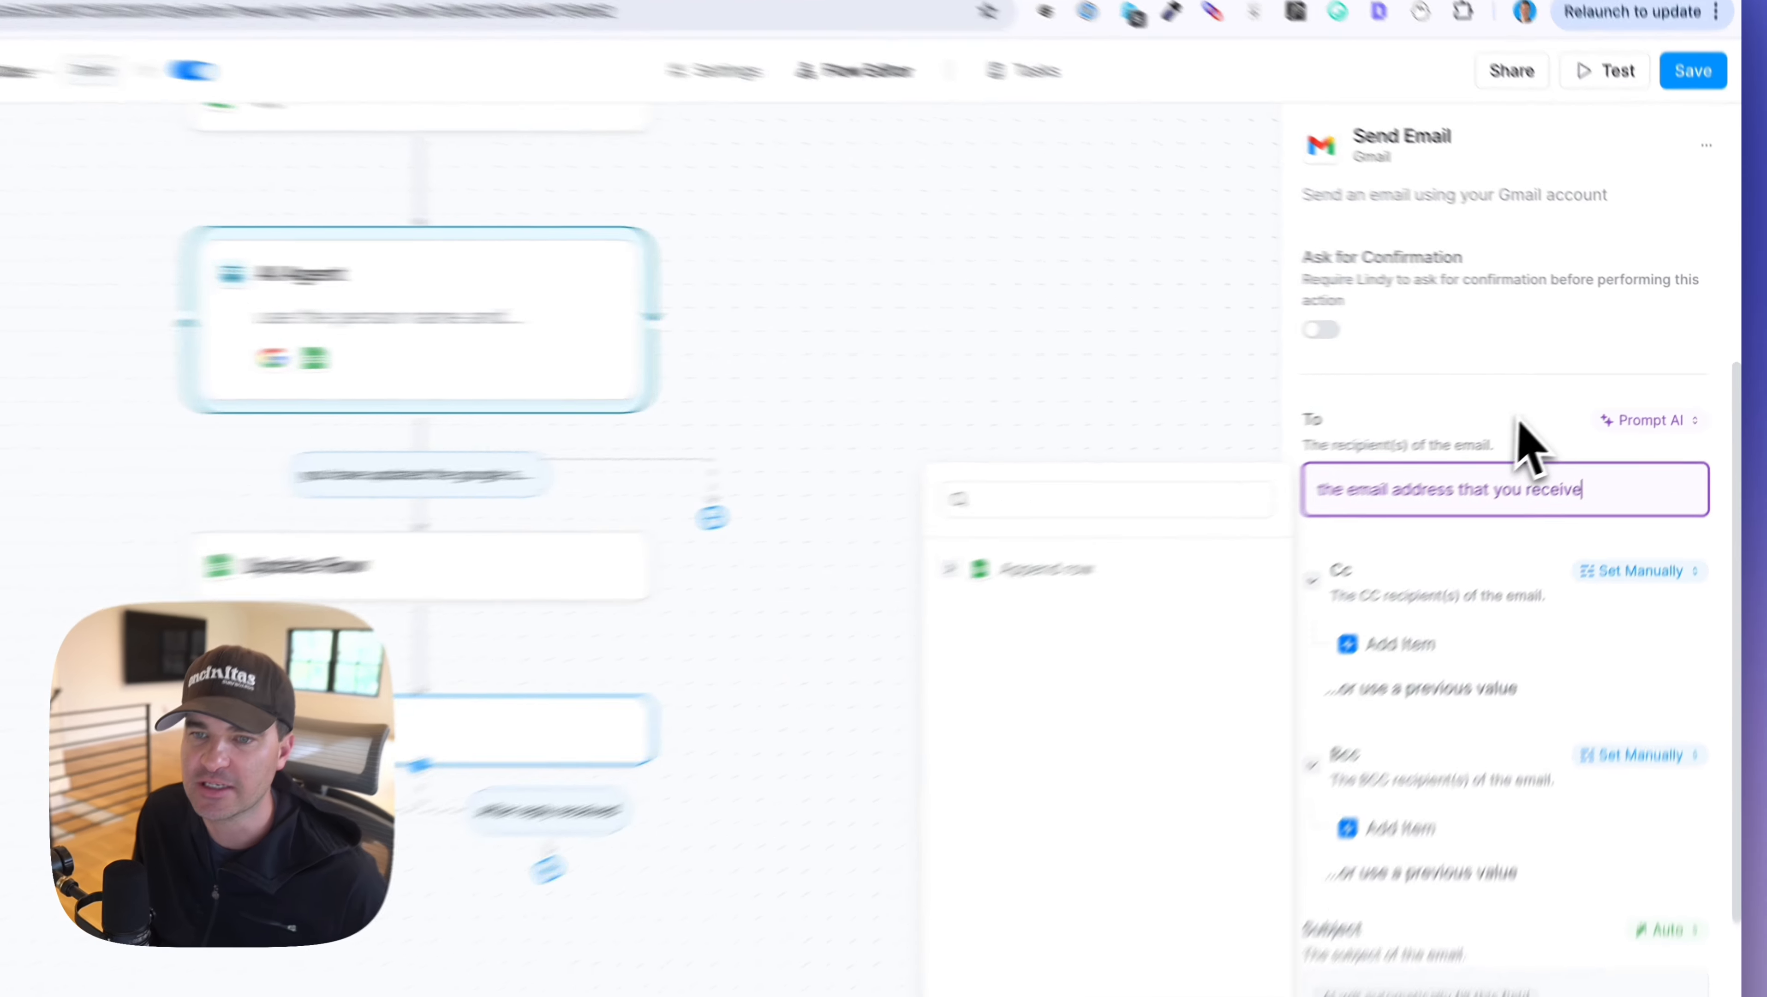
# - Switch Send Email's Subject to Prompt AI with "a 1 sentence subject based on the information you have on the lead"
pyautogui.click(1577, 395)
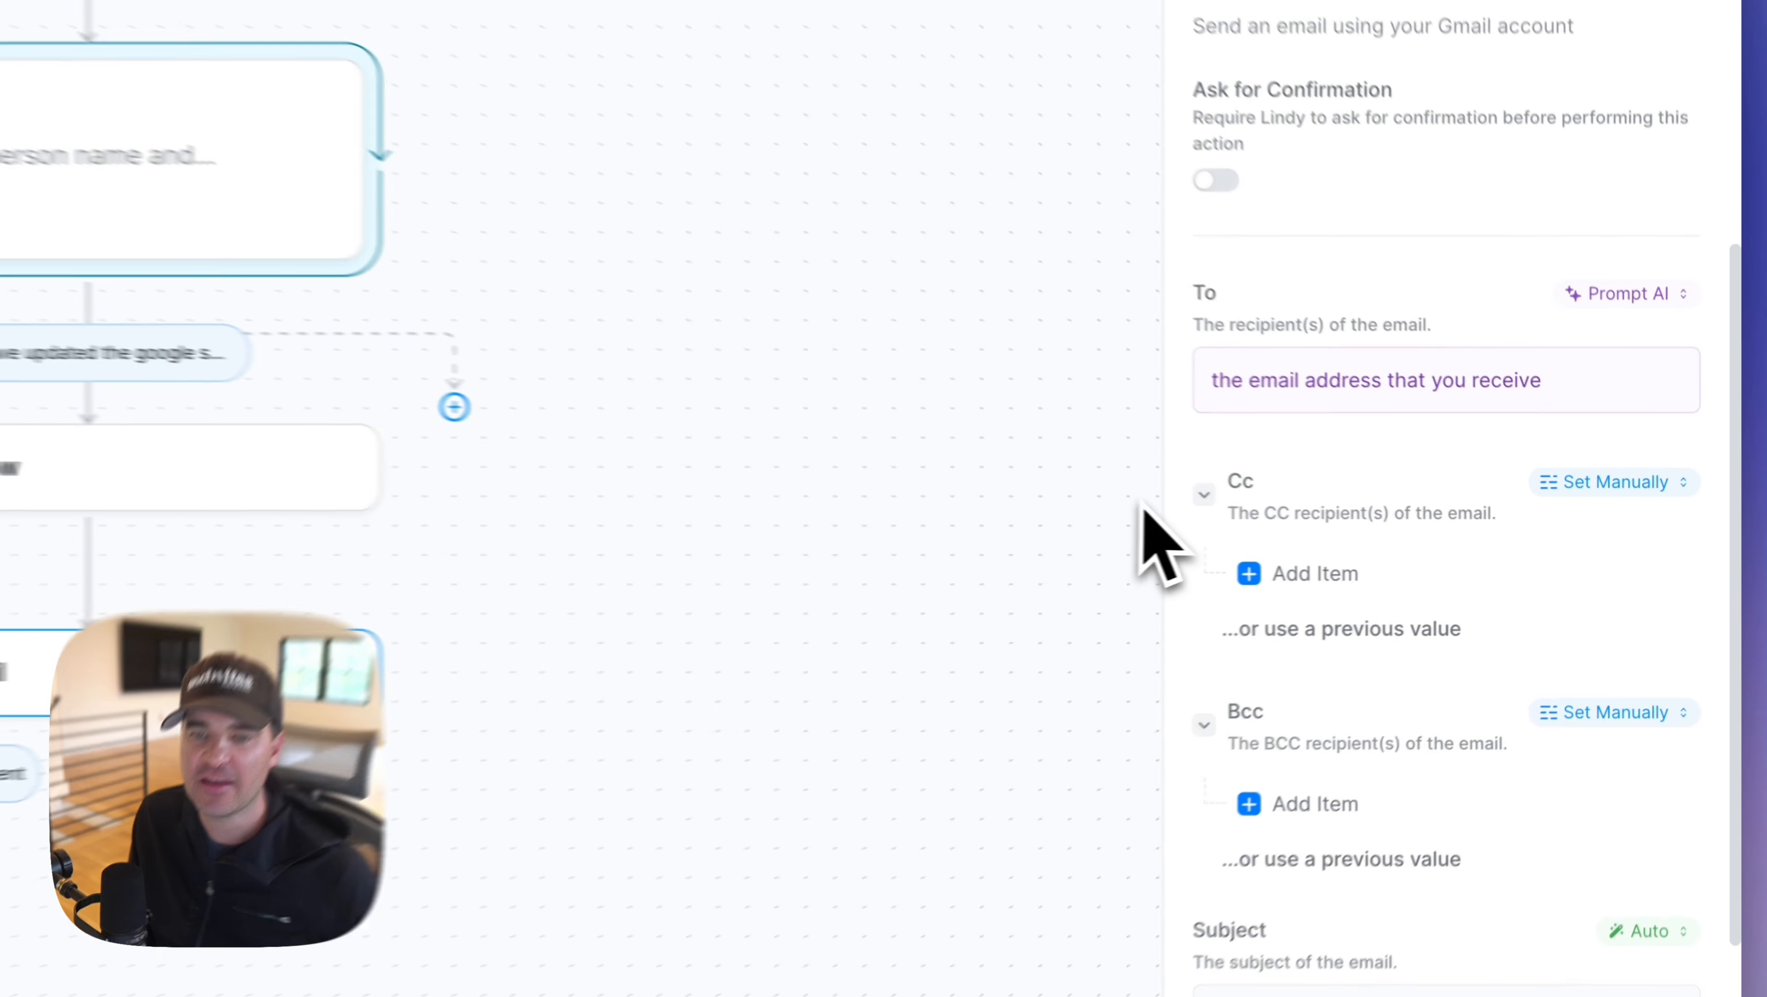
pyautogui.scroll(-3, 1253, 791)
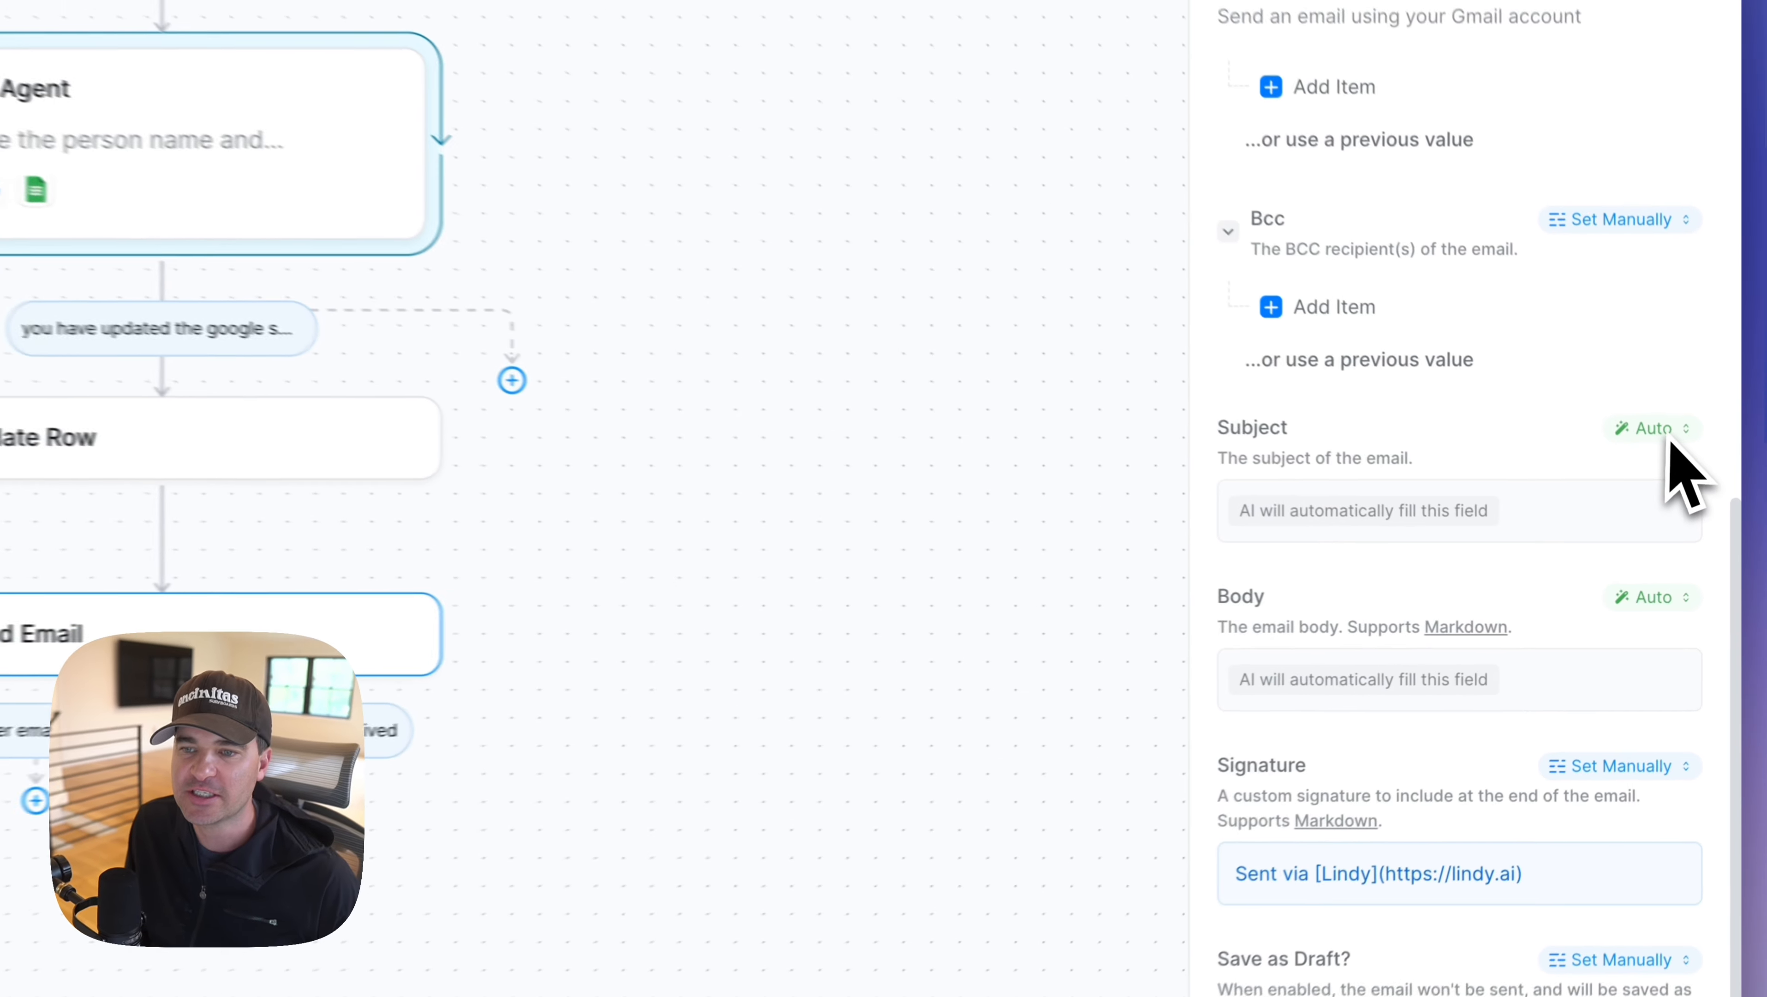
pyautogui.click(1644, 431)
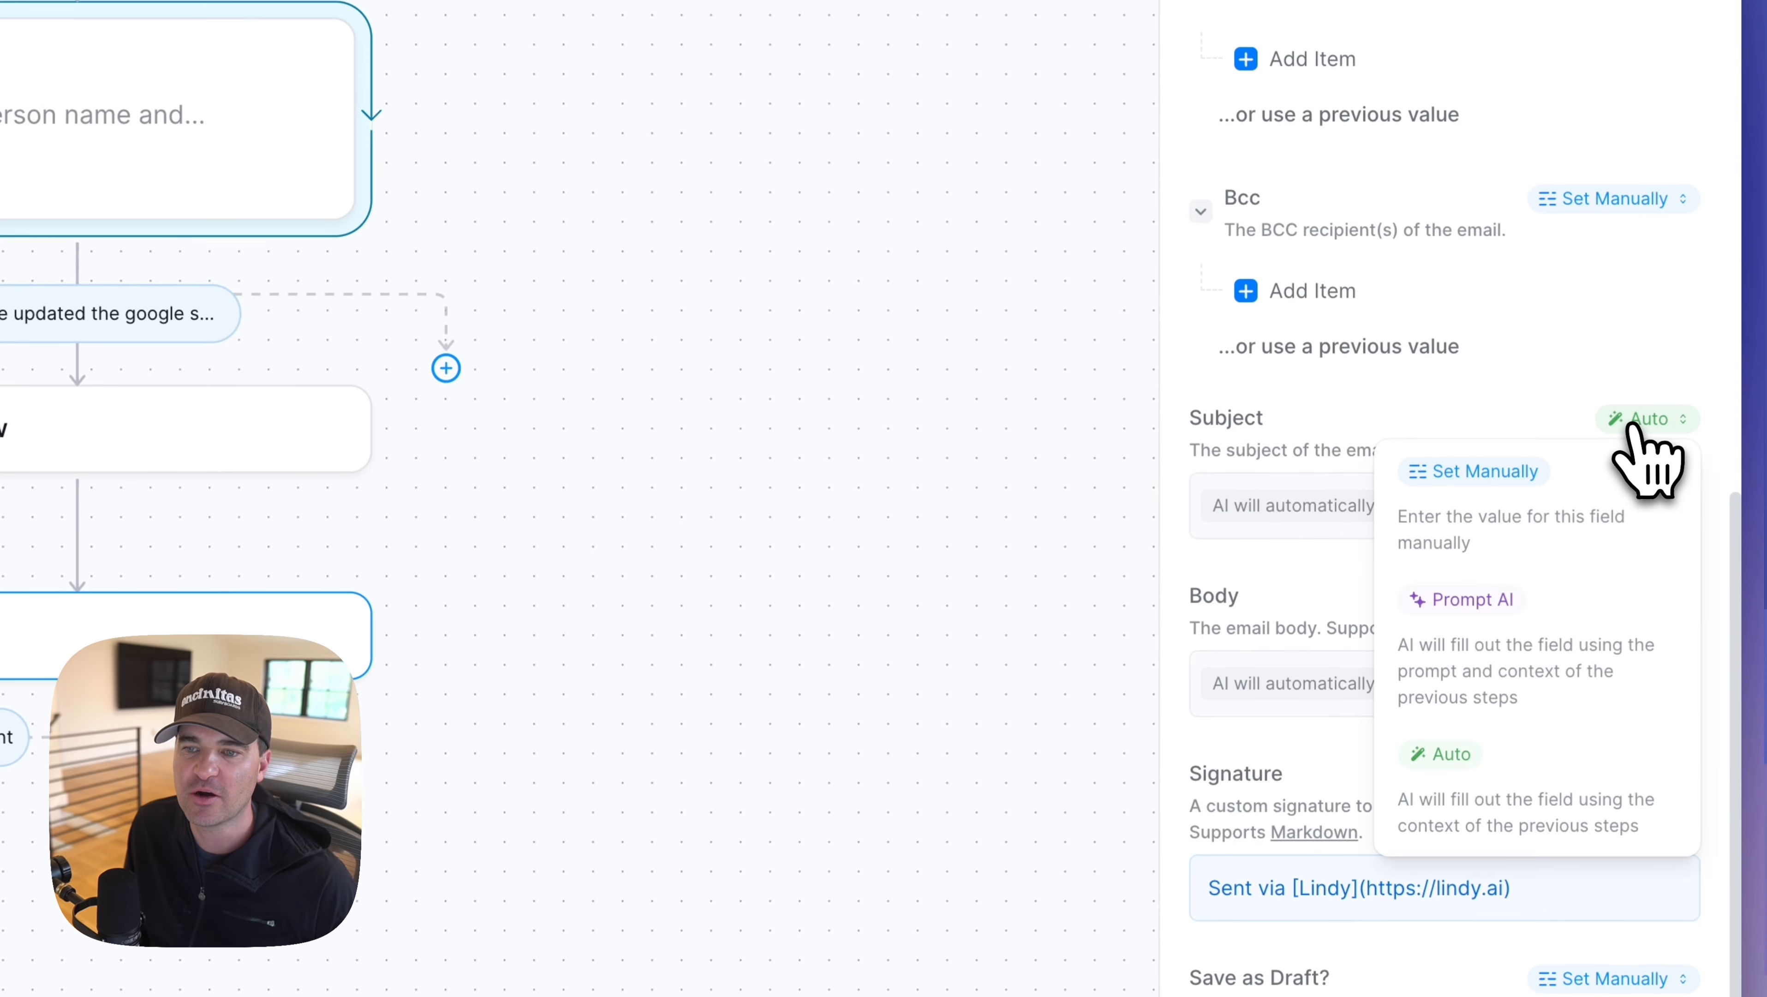
pyautogui.click(1536, 594)
pyautogui.click(1302, 509)
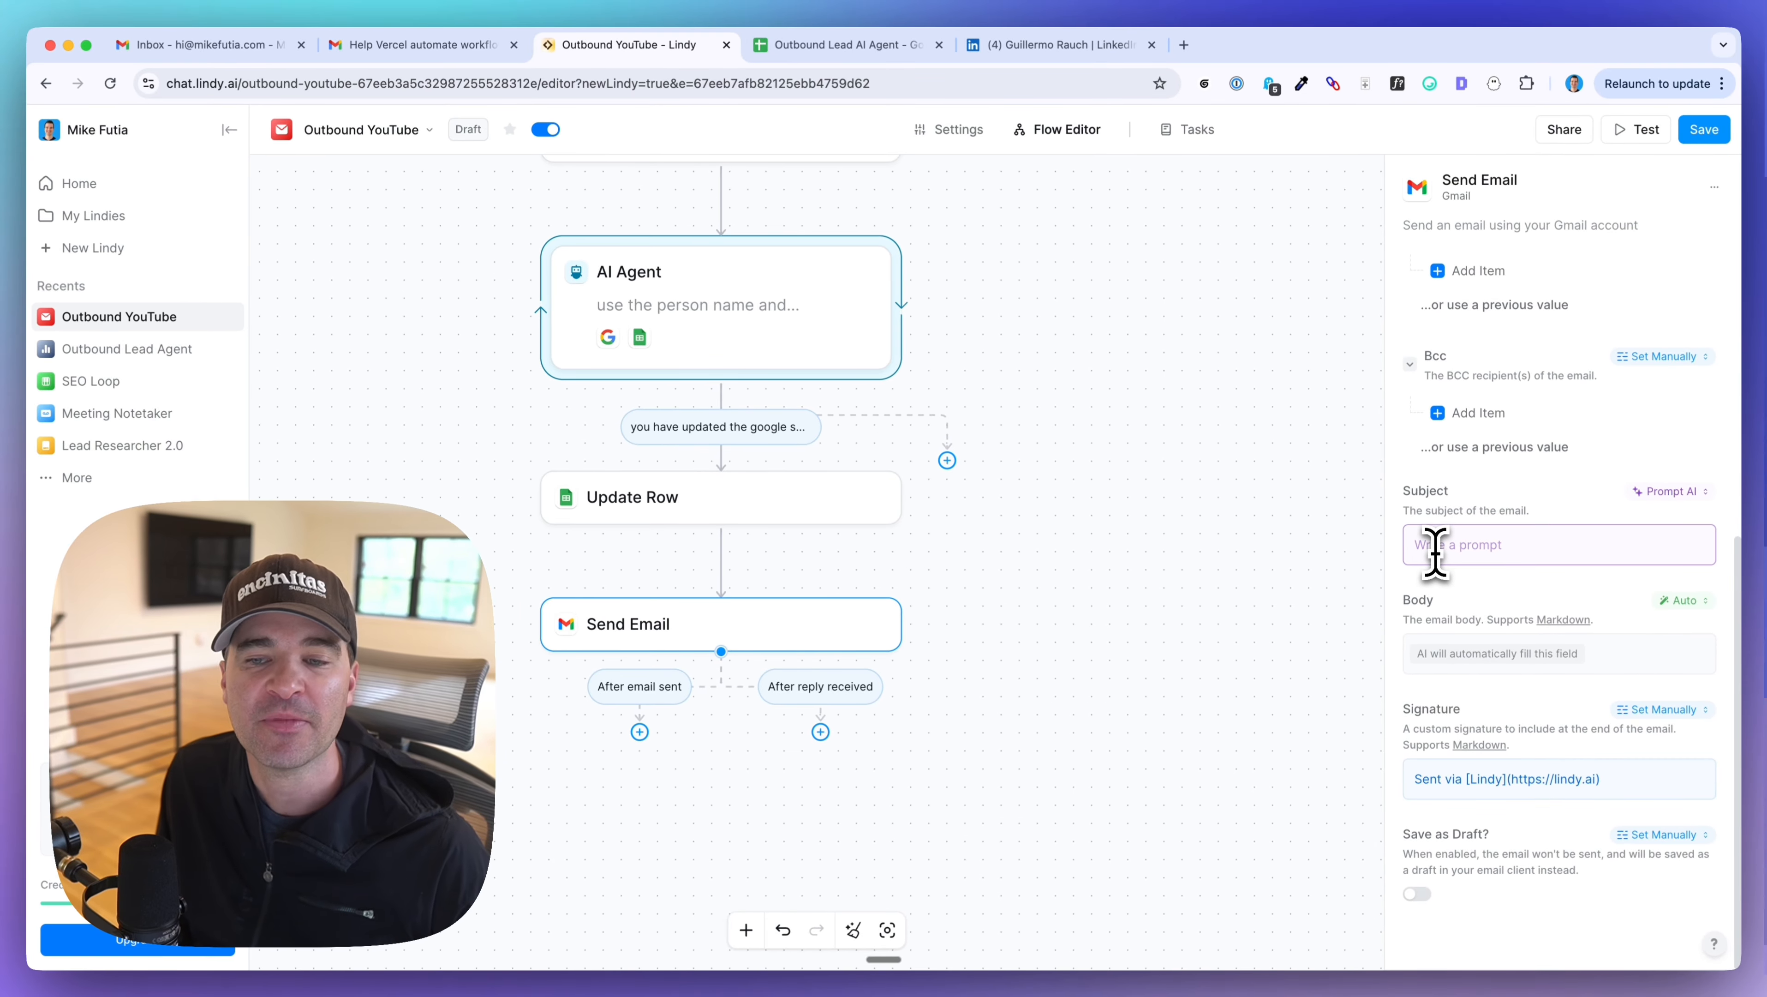
pyautogui.click(1435, 553)
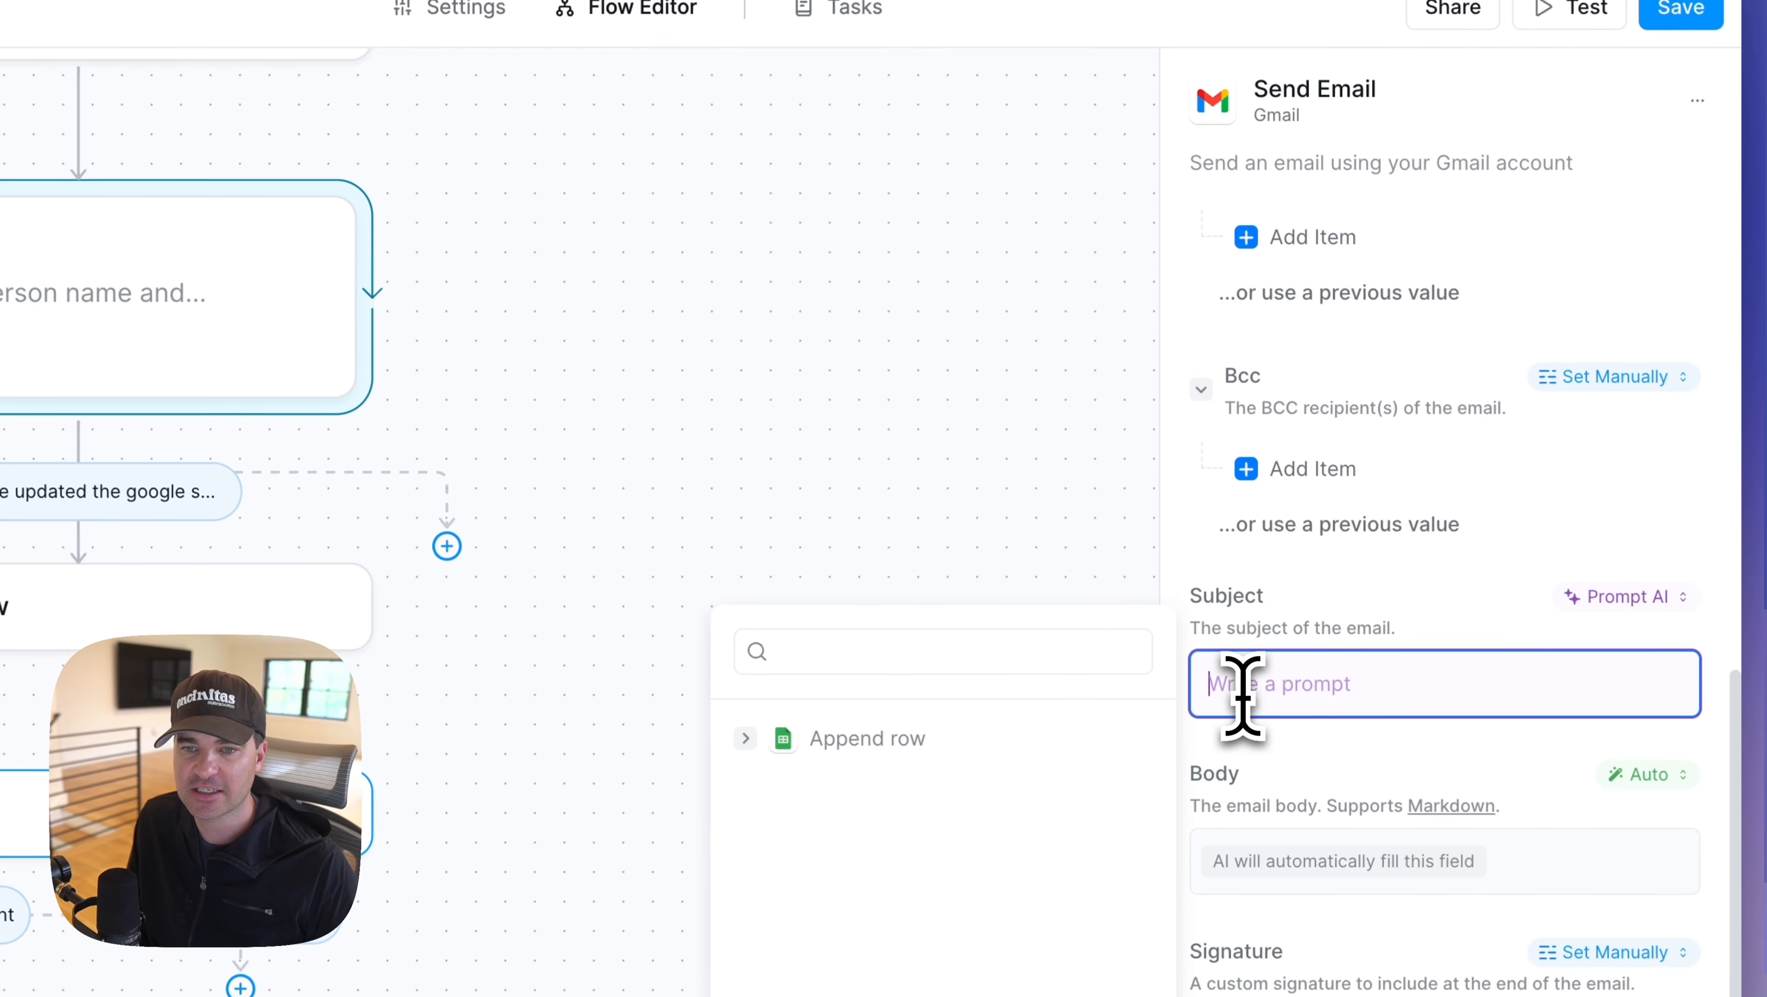
pyautogui.write('a 1 sentence subject based on the information you have on the lead')
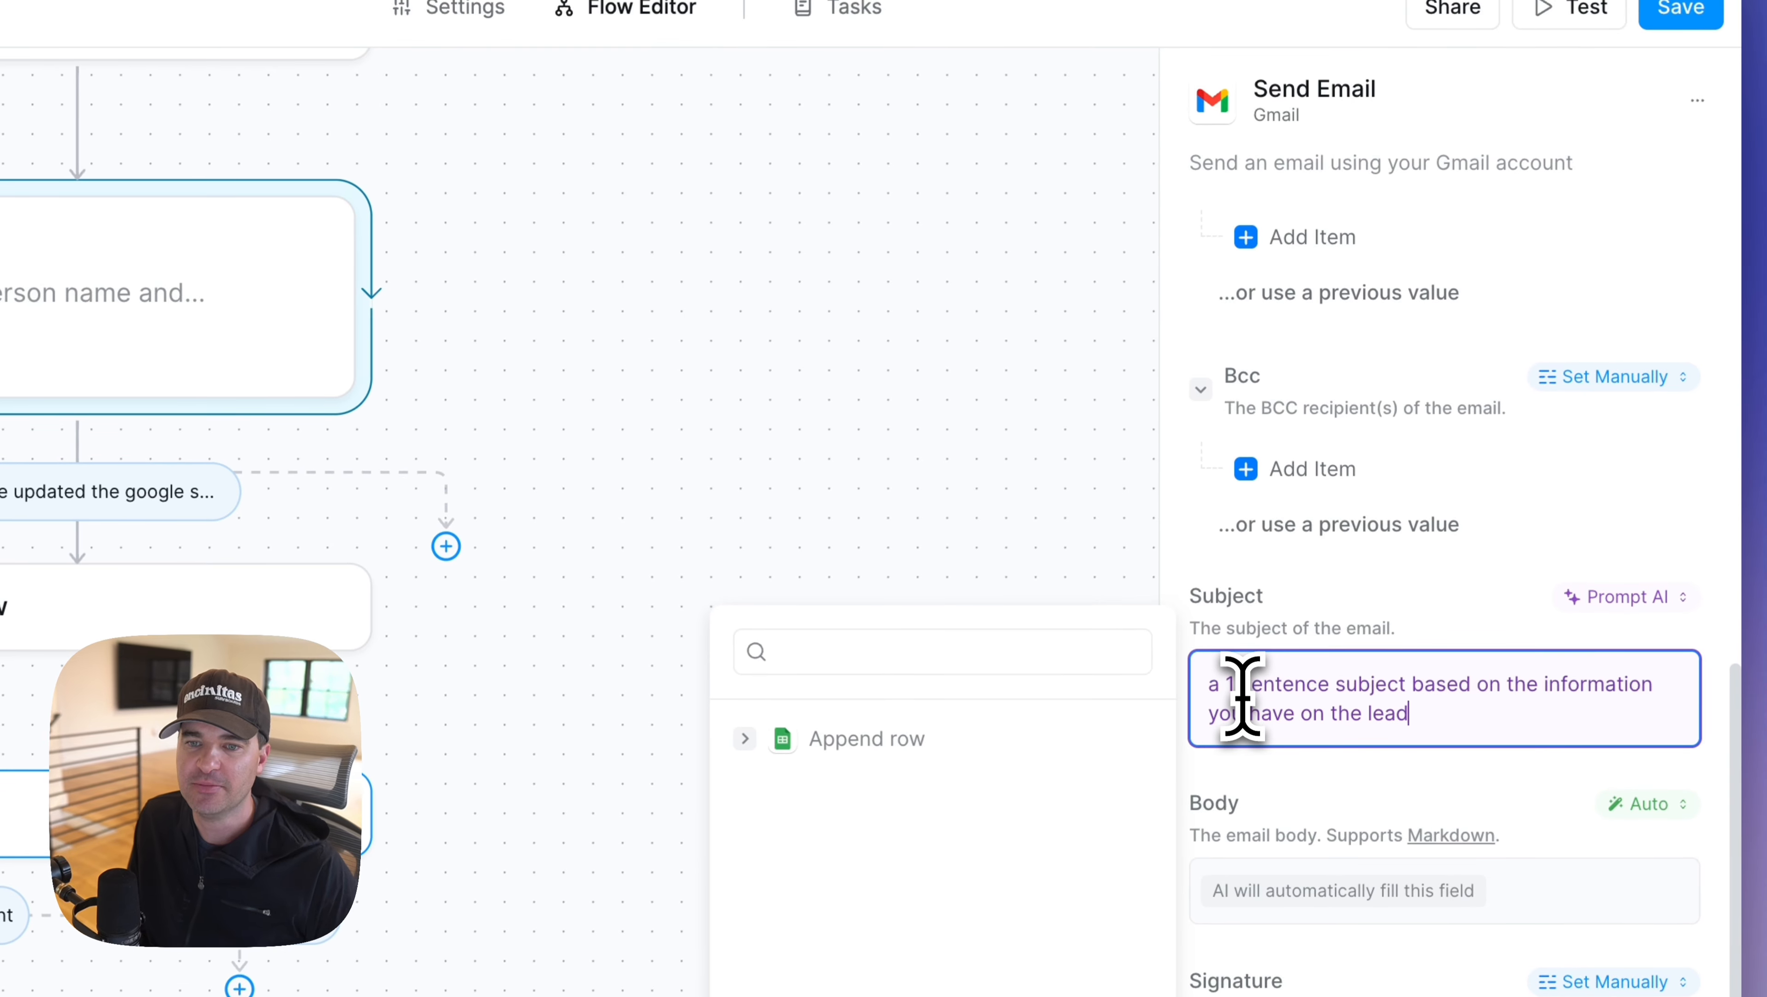
pyautogui.click(1444, 598)
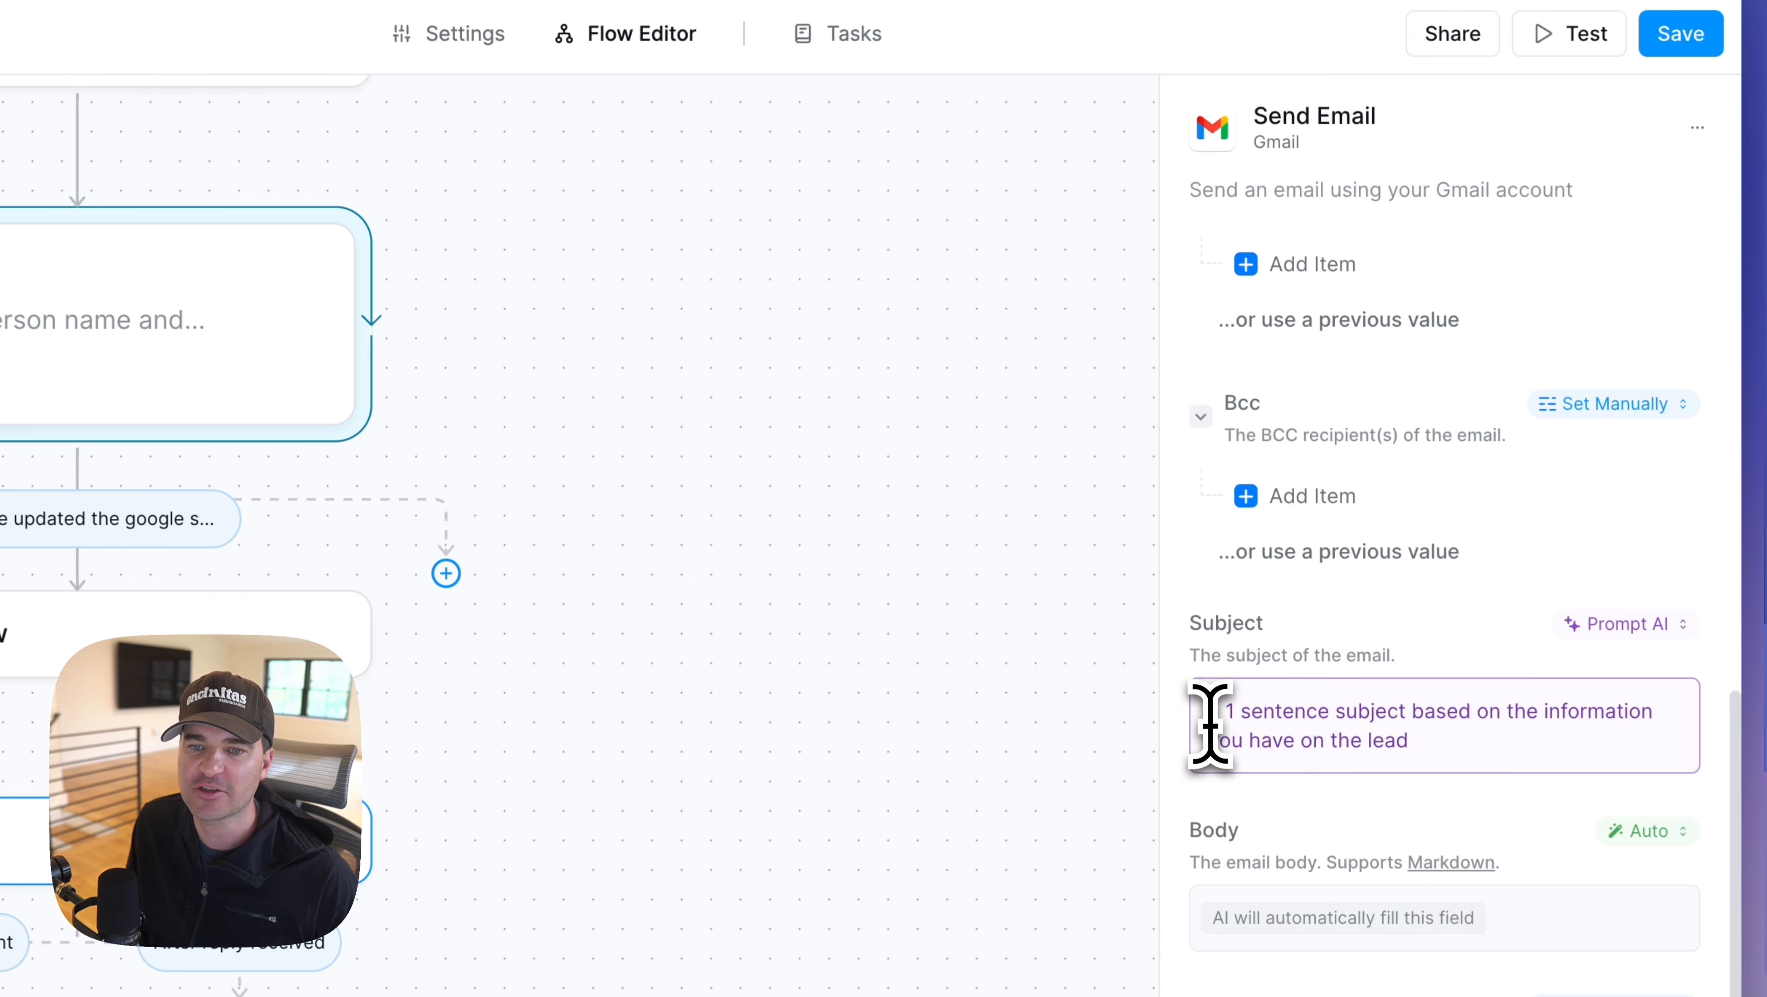
pyautogui.moveTo(1208, 712); pyautogui.dragTo(1451, 751)
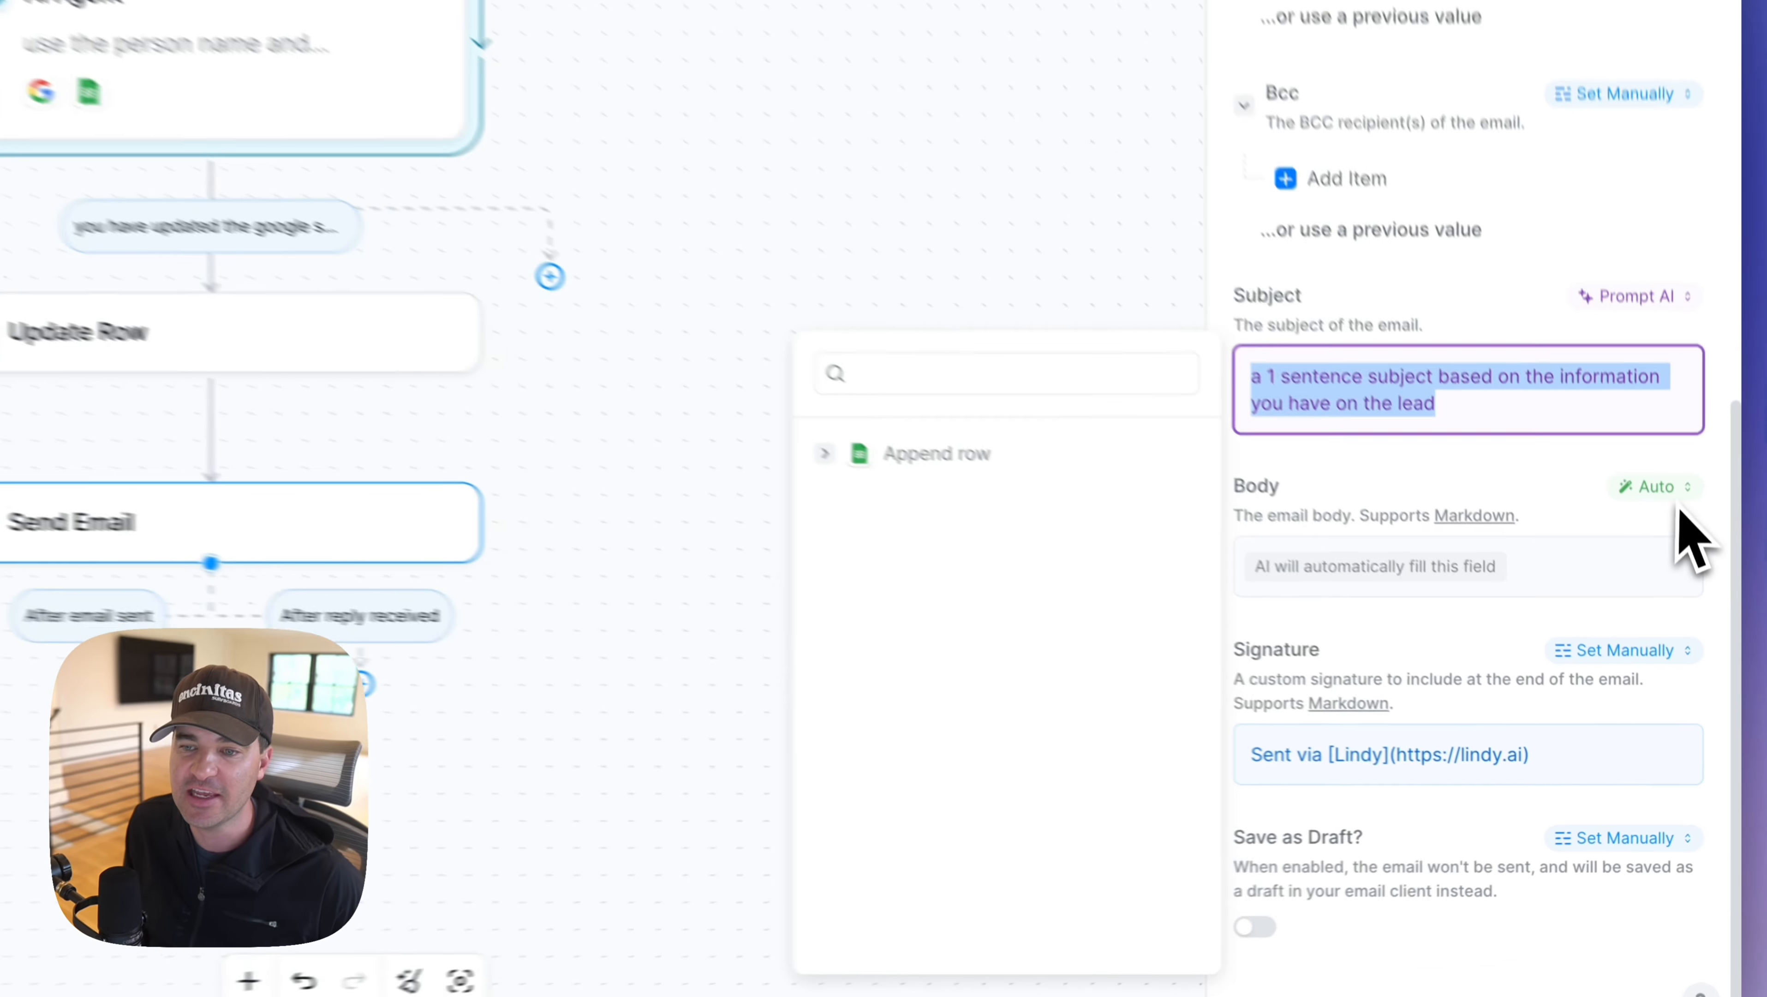
# - Switch Body to Prompt AI with "Write a personalized email based on the information you have from the Google Sheet" plus an example outreach template
pyautogui.click(1667, 475)
pyautogui.click(1564, 684)
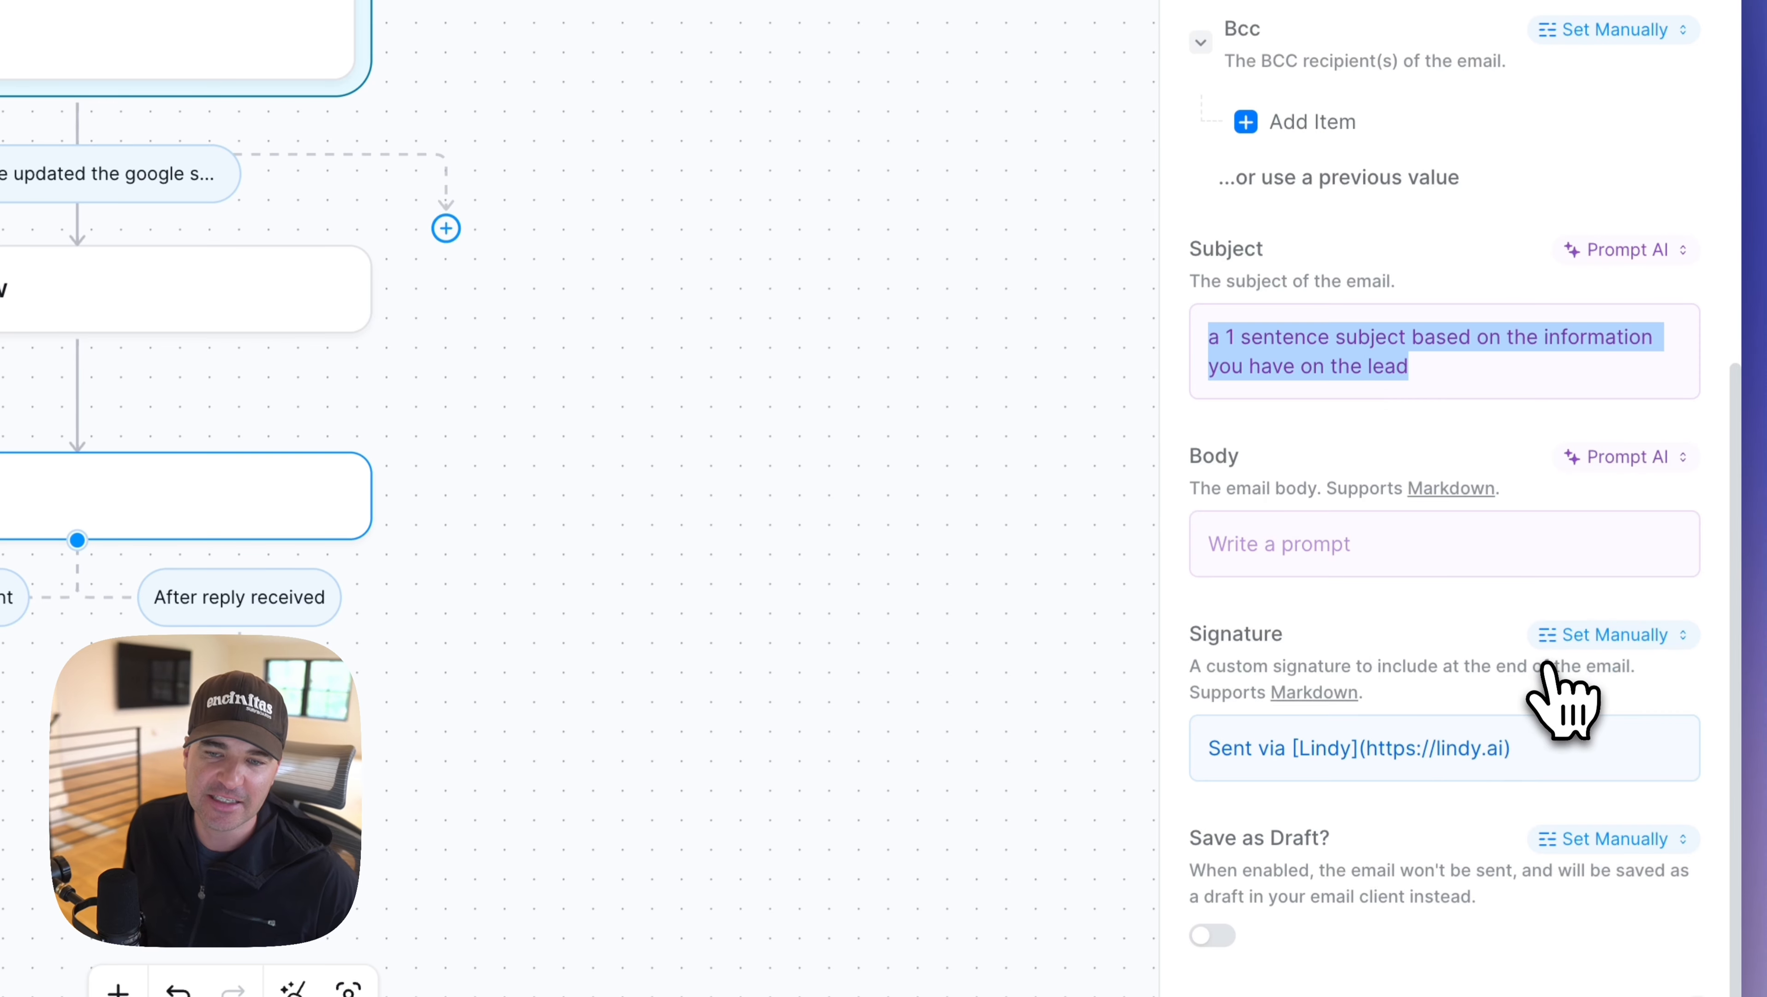
pyautogui.click(1240, 531)
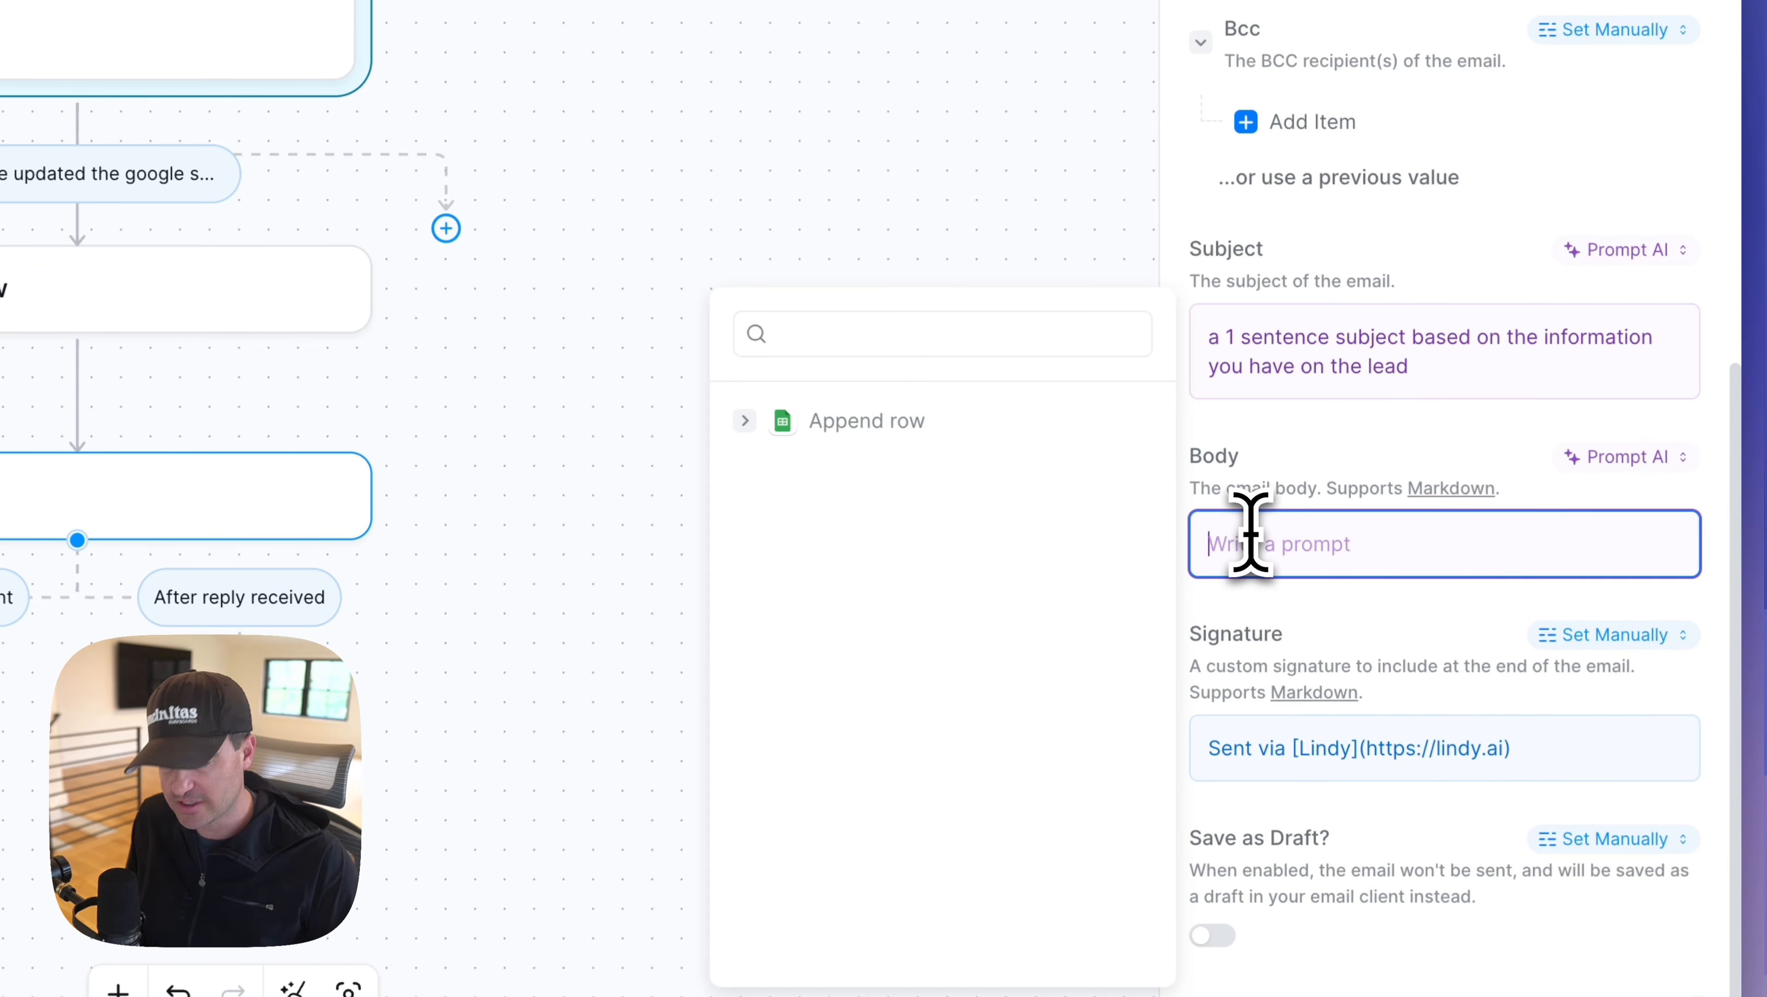
pyautogui.write("Write a personalized email based on the information you have from the Google Sheet  Example template:  Hey [ FIRST NAME],  I noticed that [Lead's Company] is focused on [specific area or industry-related goal]. At [Your Company], we help businesses like yours [briefly mention a relevant solution or benefit]  Would you be open to a quick chat?  Best, Mike")
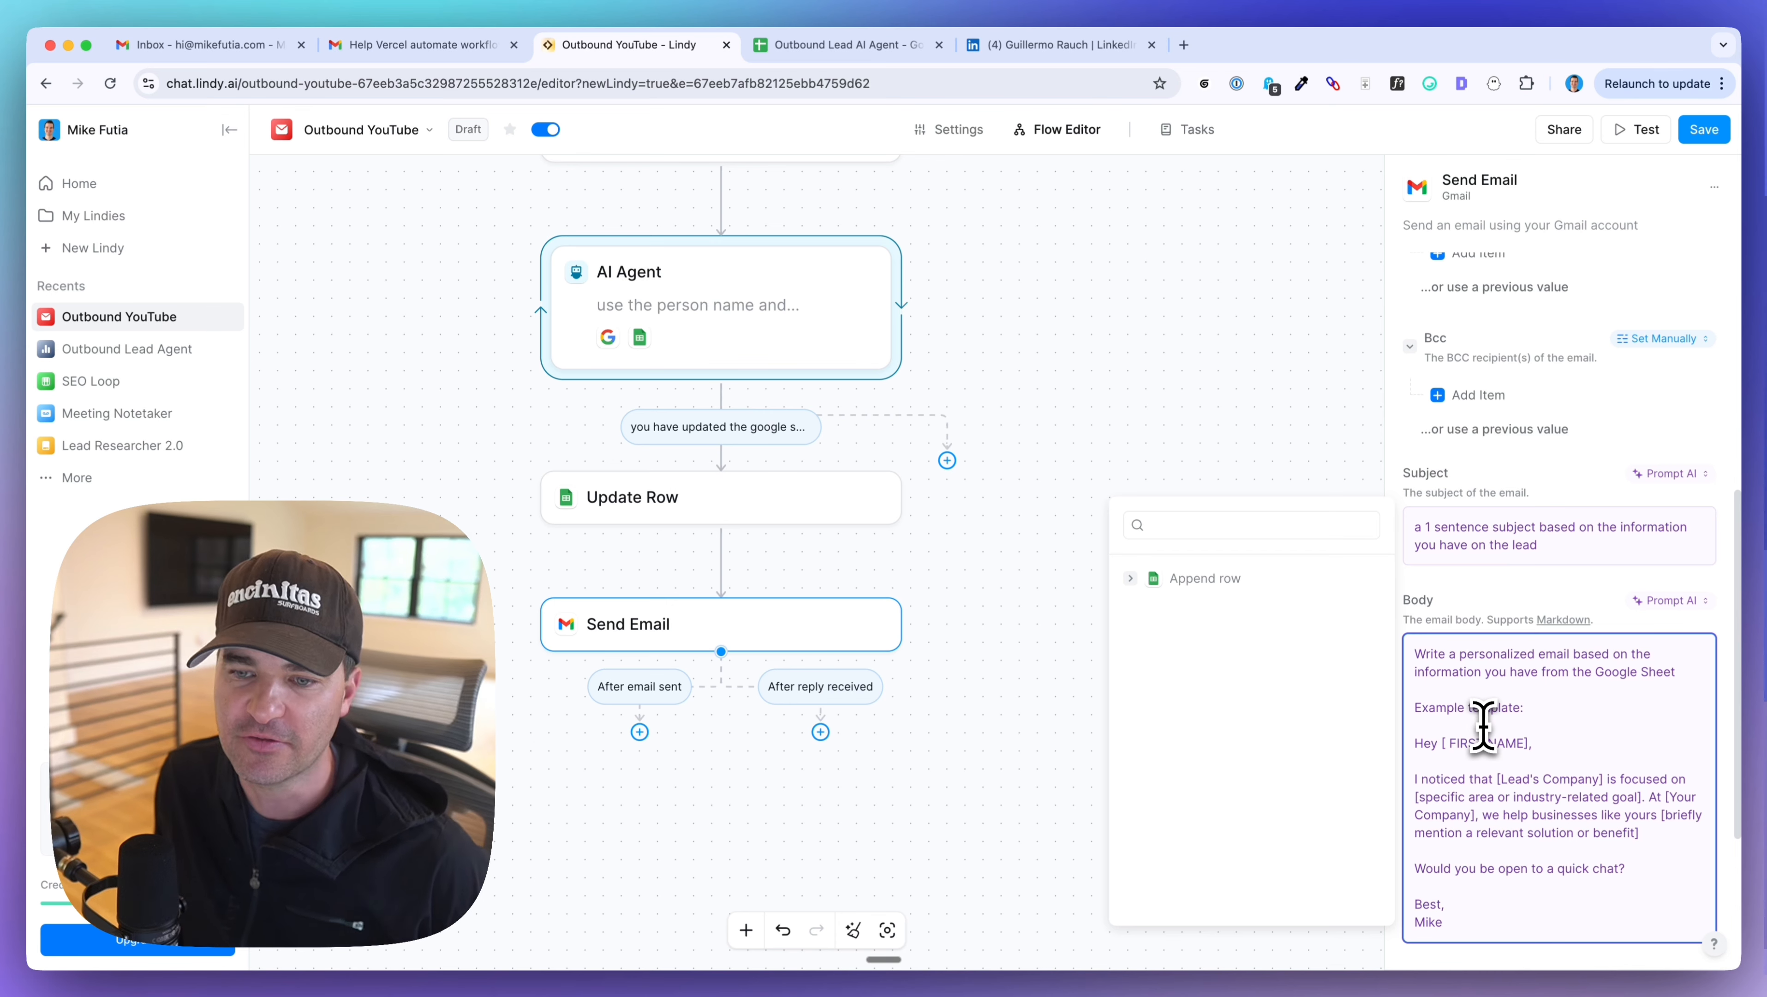
pyautogui.moveTo(1415, 654); pyautogui.dragTo(1665, 671)
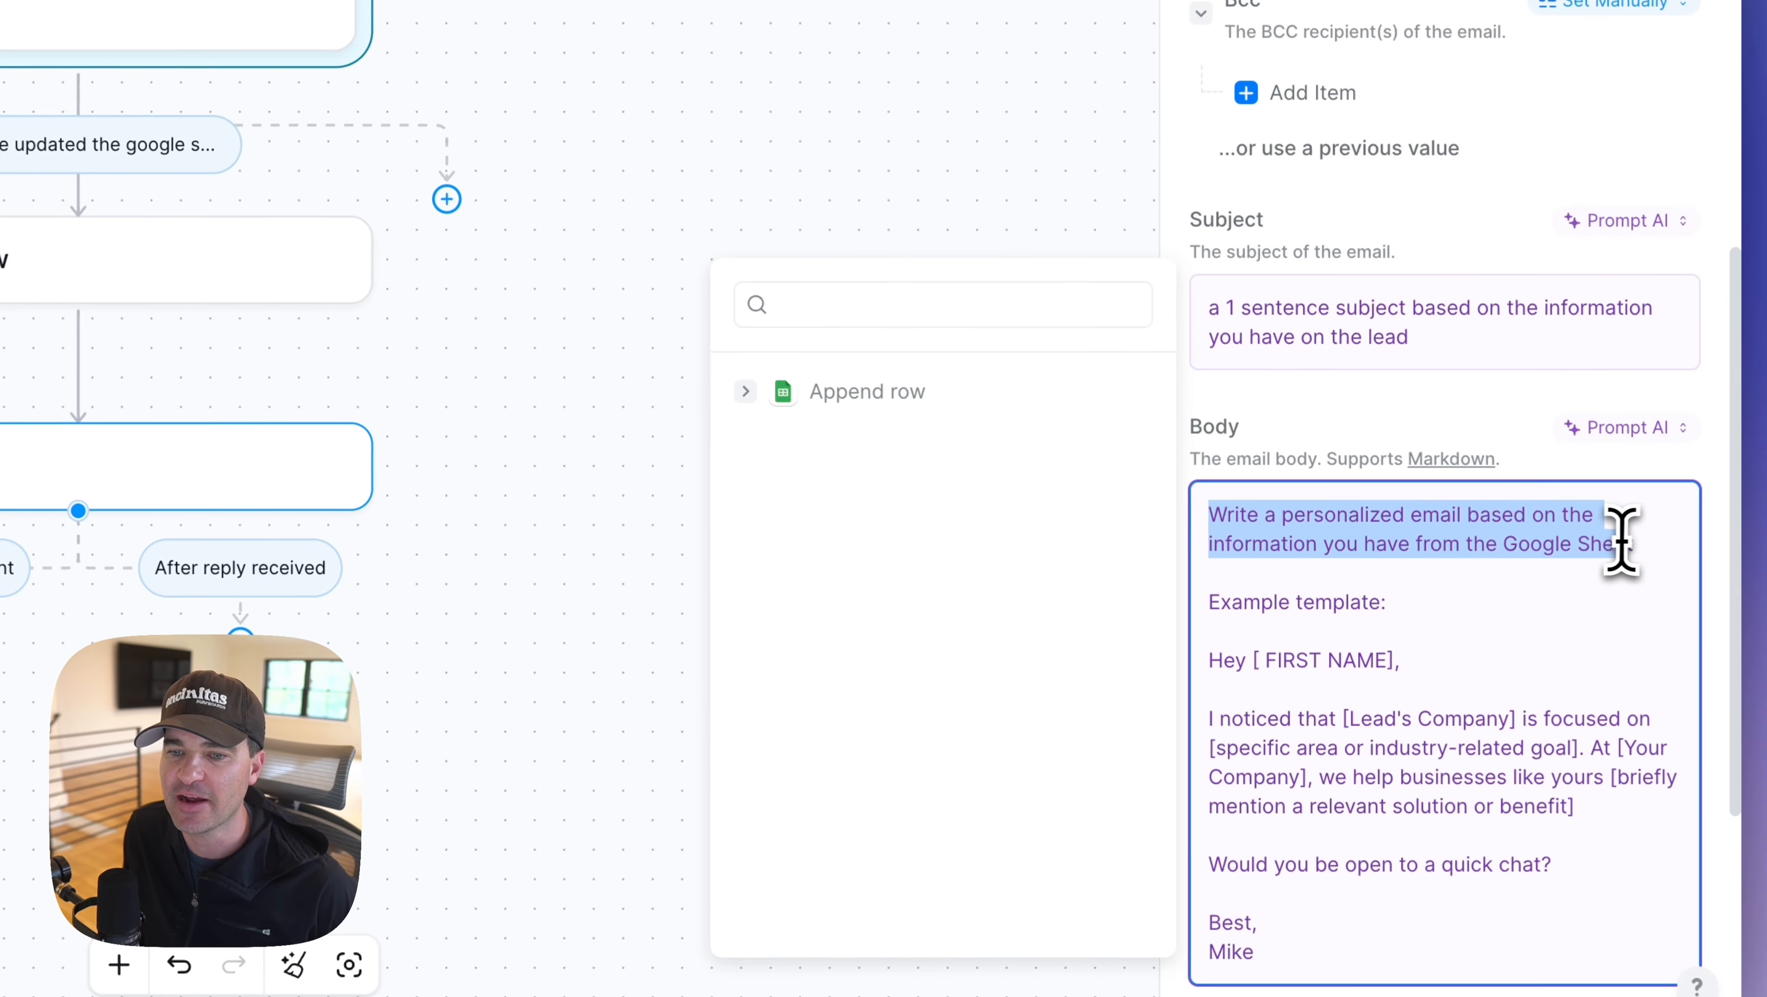
pyautogui.click(1449, 626)
pyautogui.scroll(-2, 1448, 626)
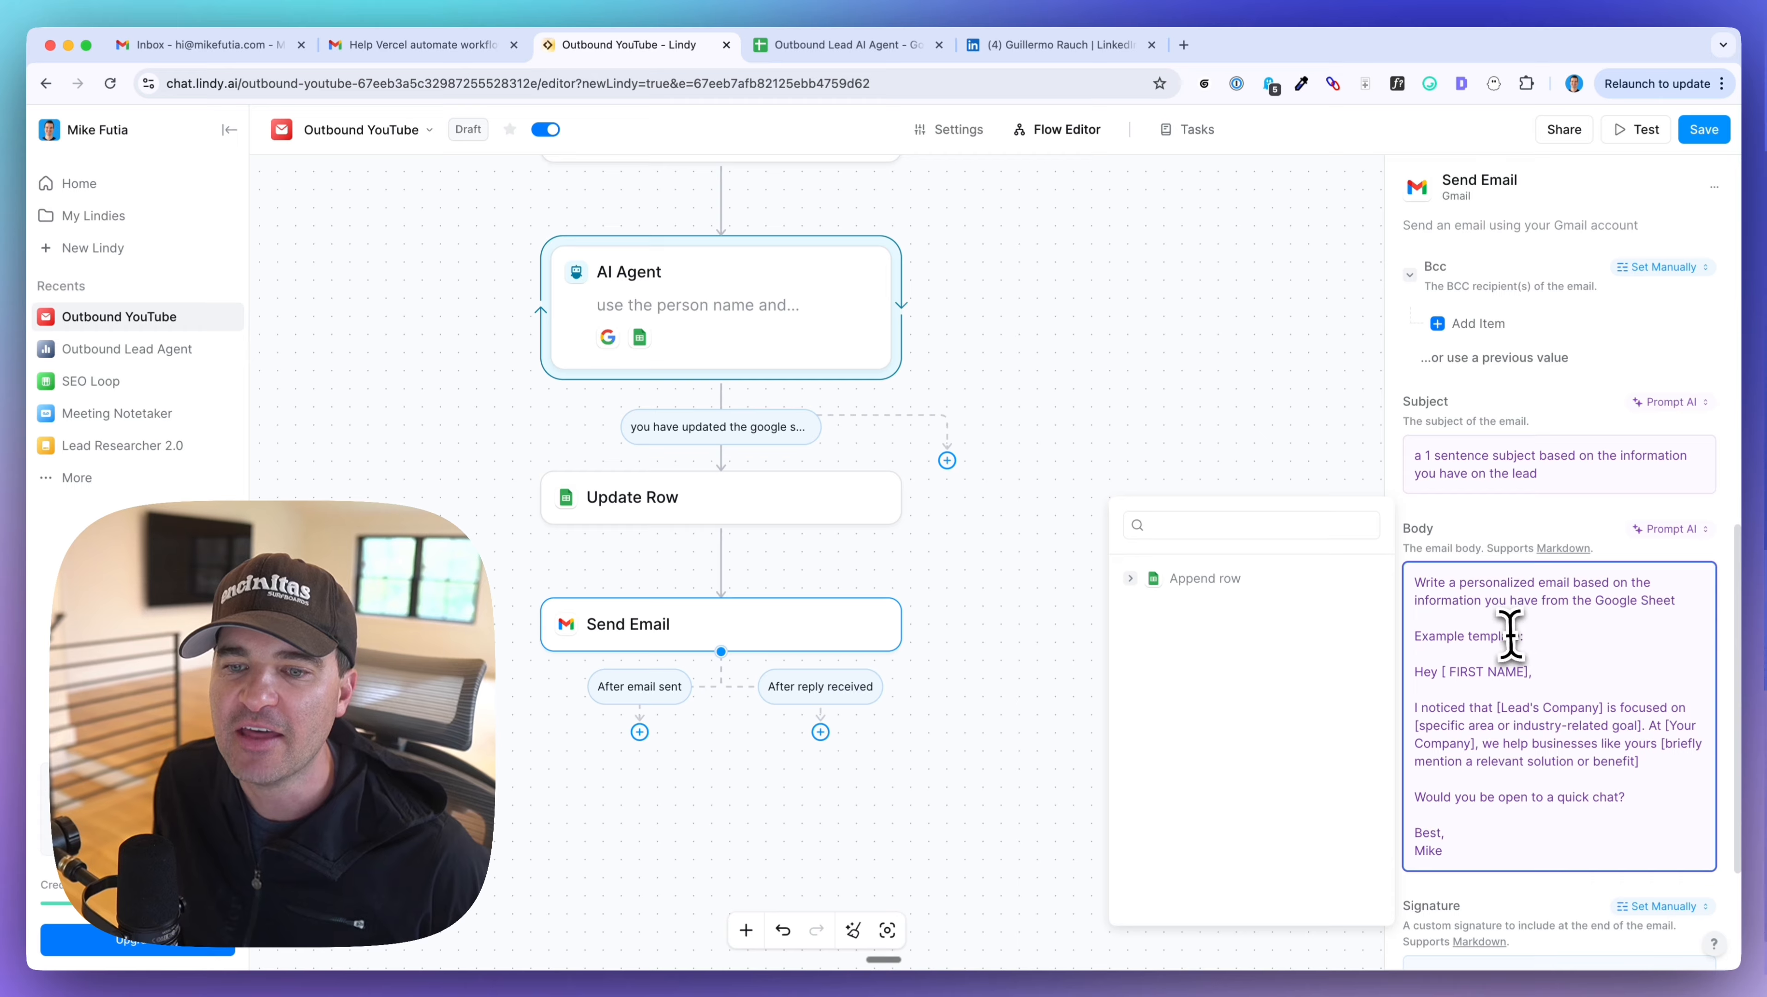
pyautogui.tripleClick(1510, 635)
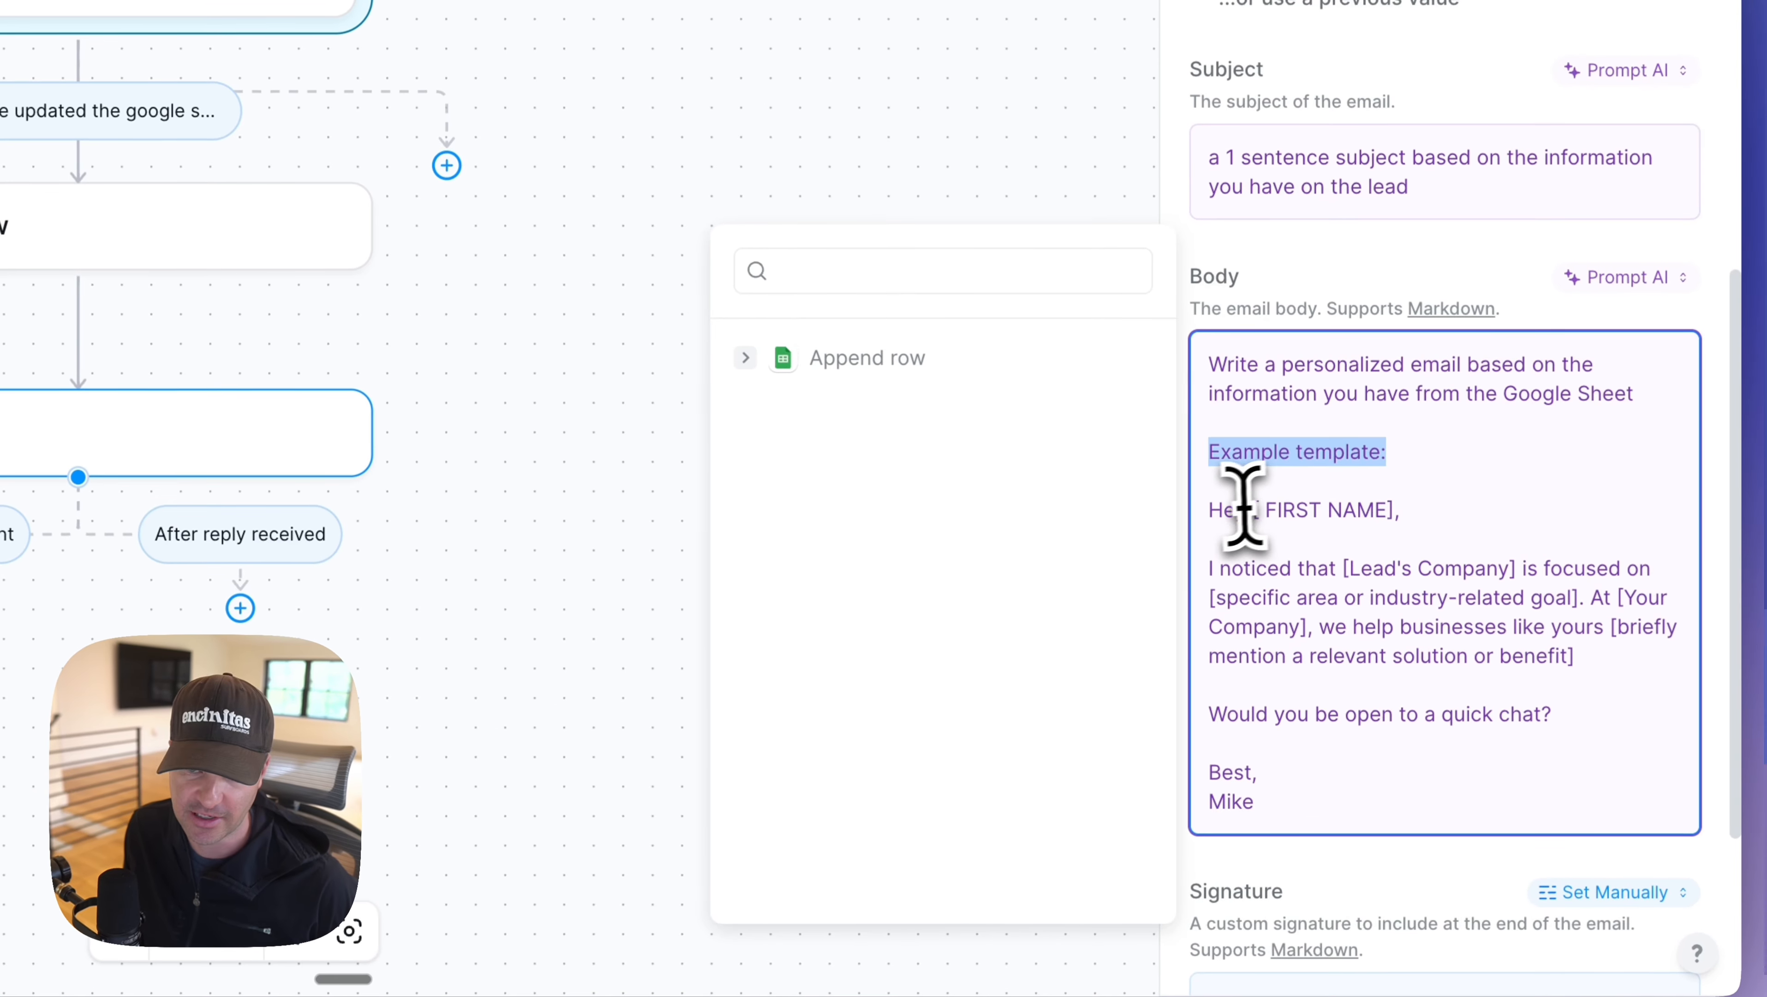
pyautogui.moveTo(1215, 509); pyautogui.dragTo(1619, 701)
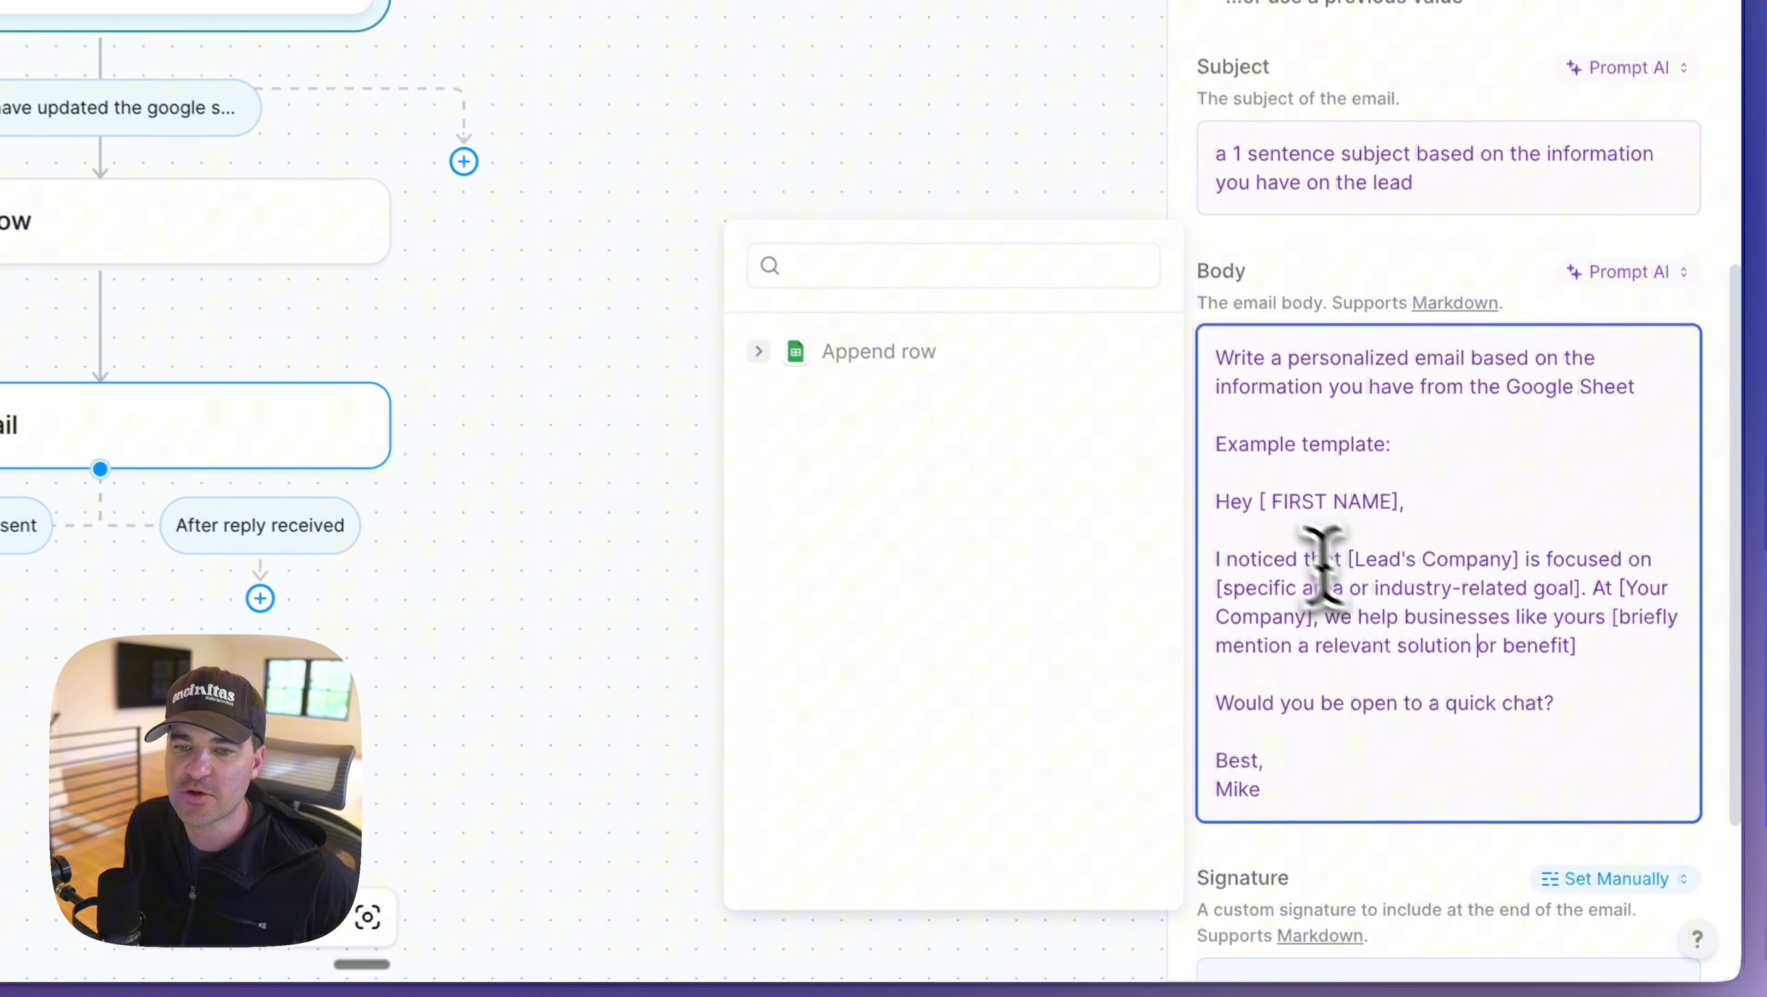
pyautogui.click(1415, 672)
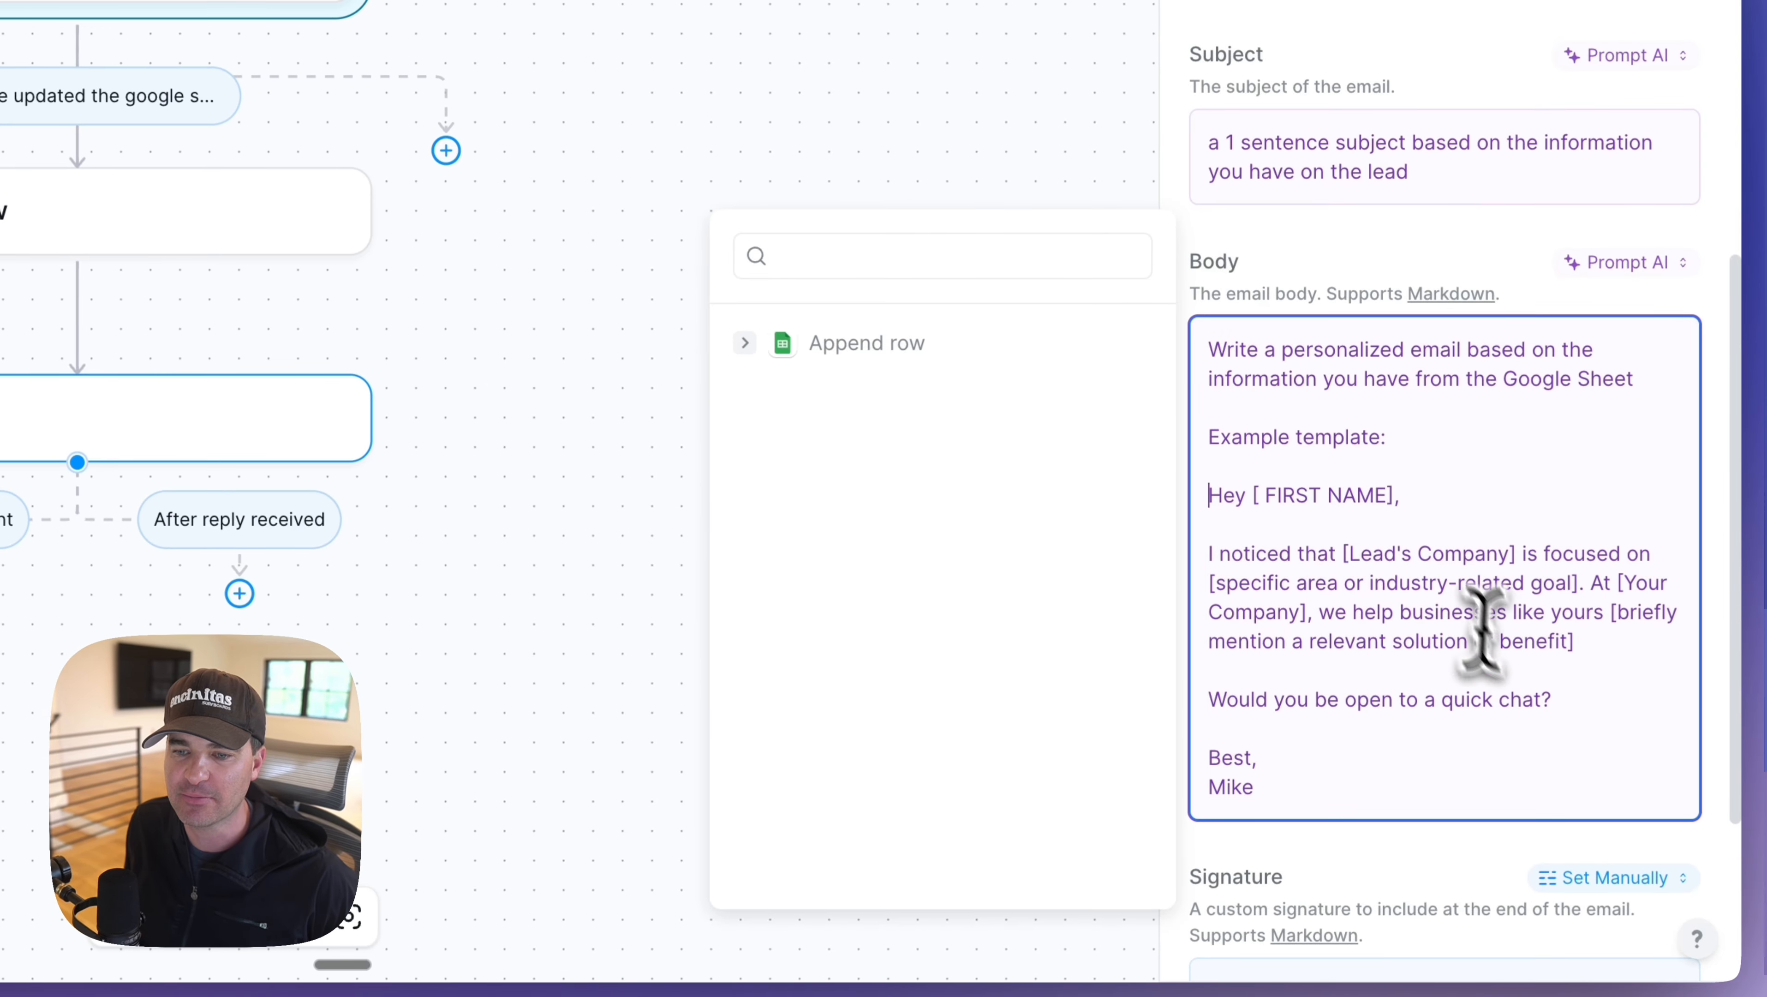
pyautogui.scroll(-5, 1536, 740)
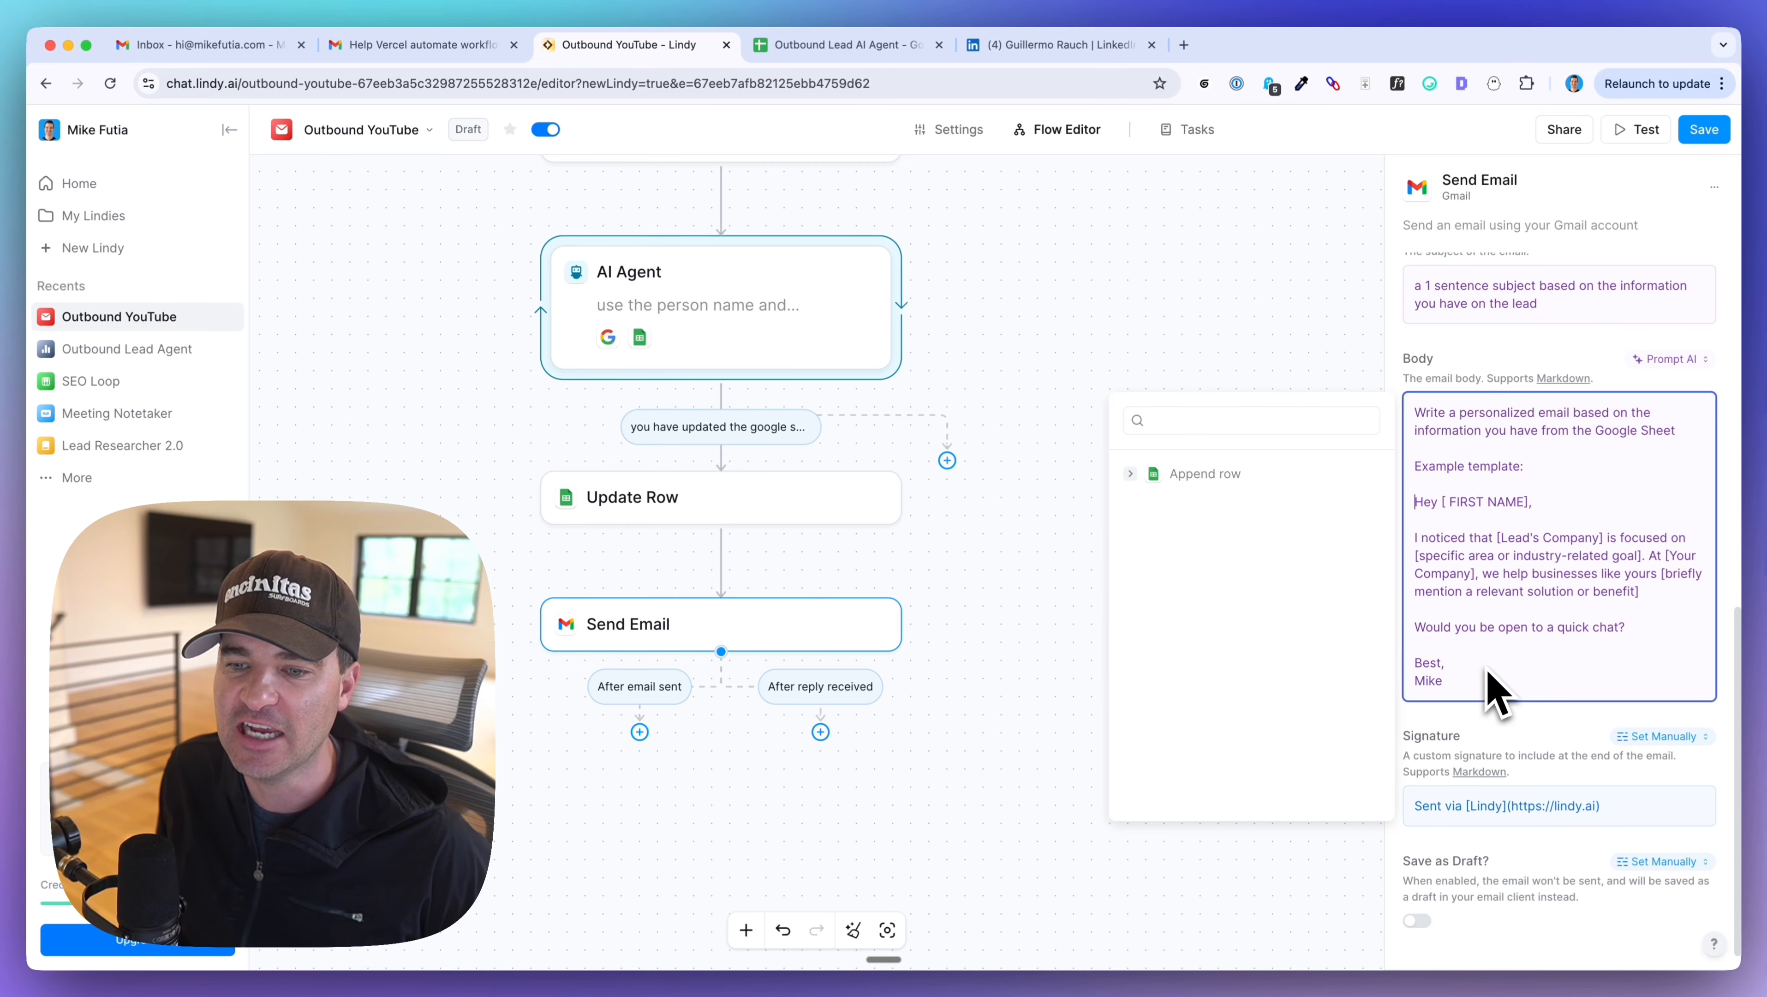
# - Clear the "Sent via Lindy" signature from Send Email and save the flow
pyautogui.scroll(-1, 1488, 672)
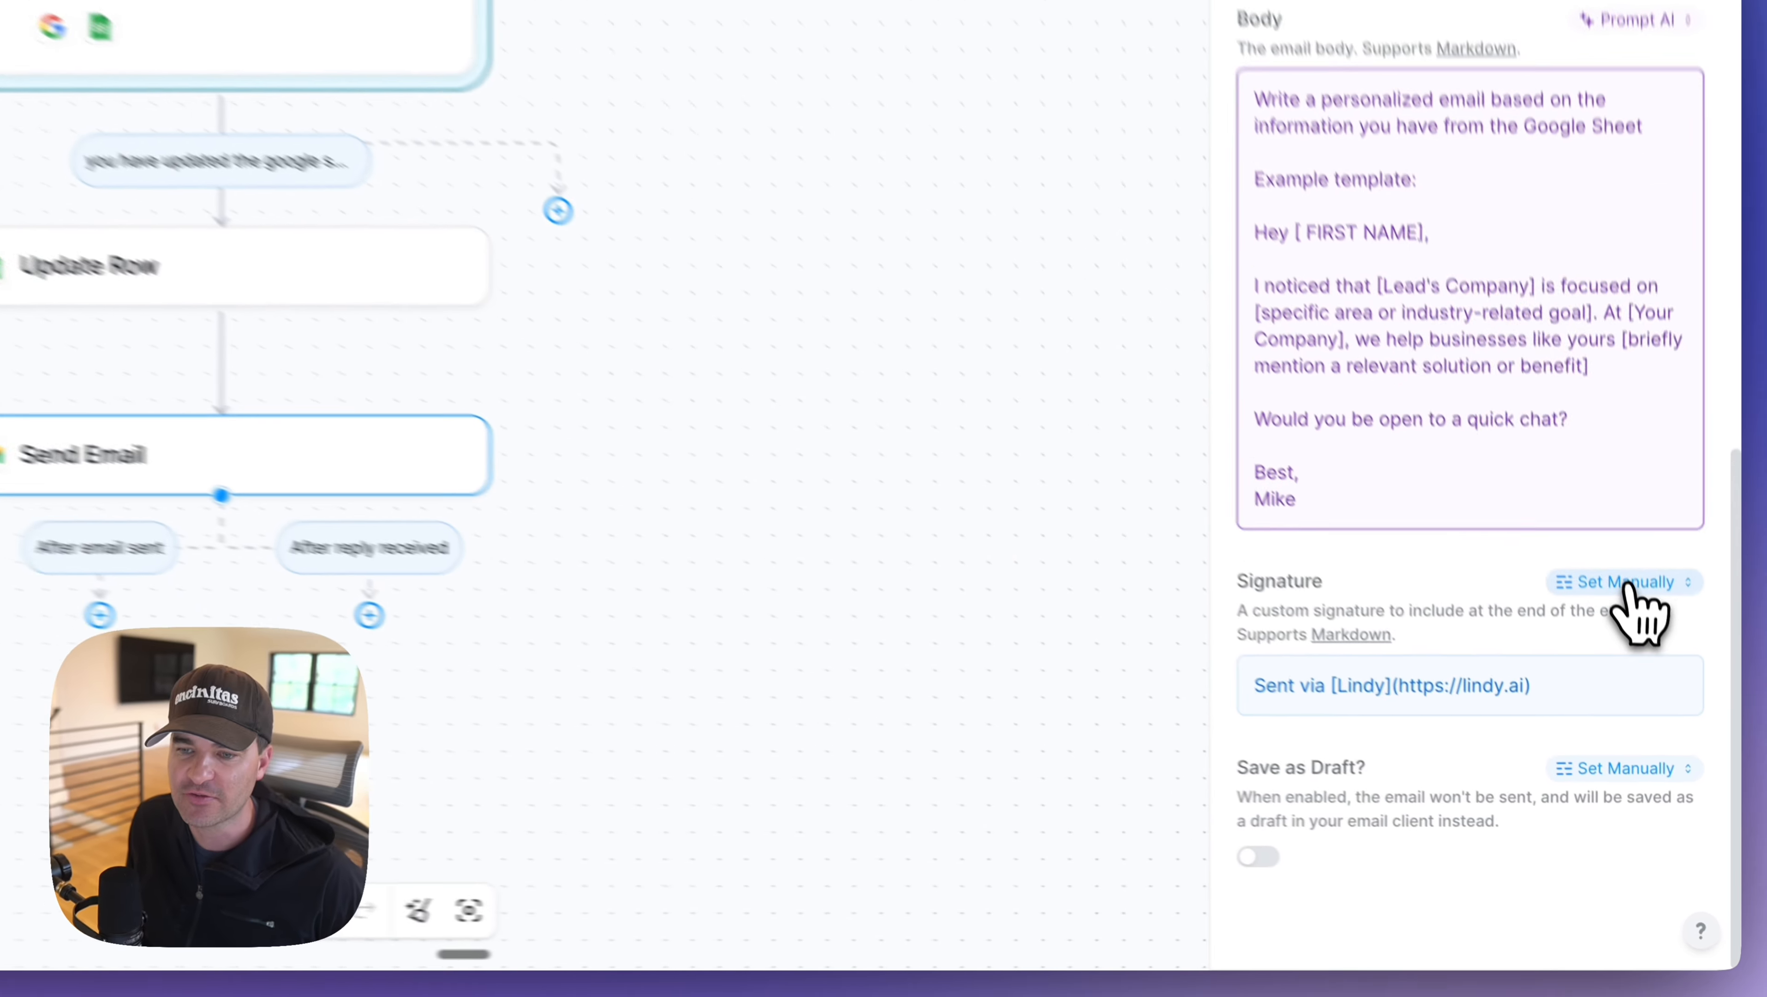
pyautogui.click(1665, 709)
pyautogui.tripleClick(1527, 784)
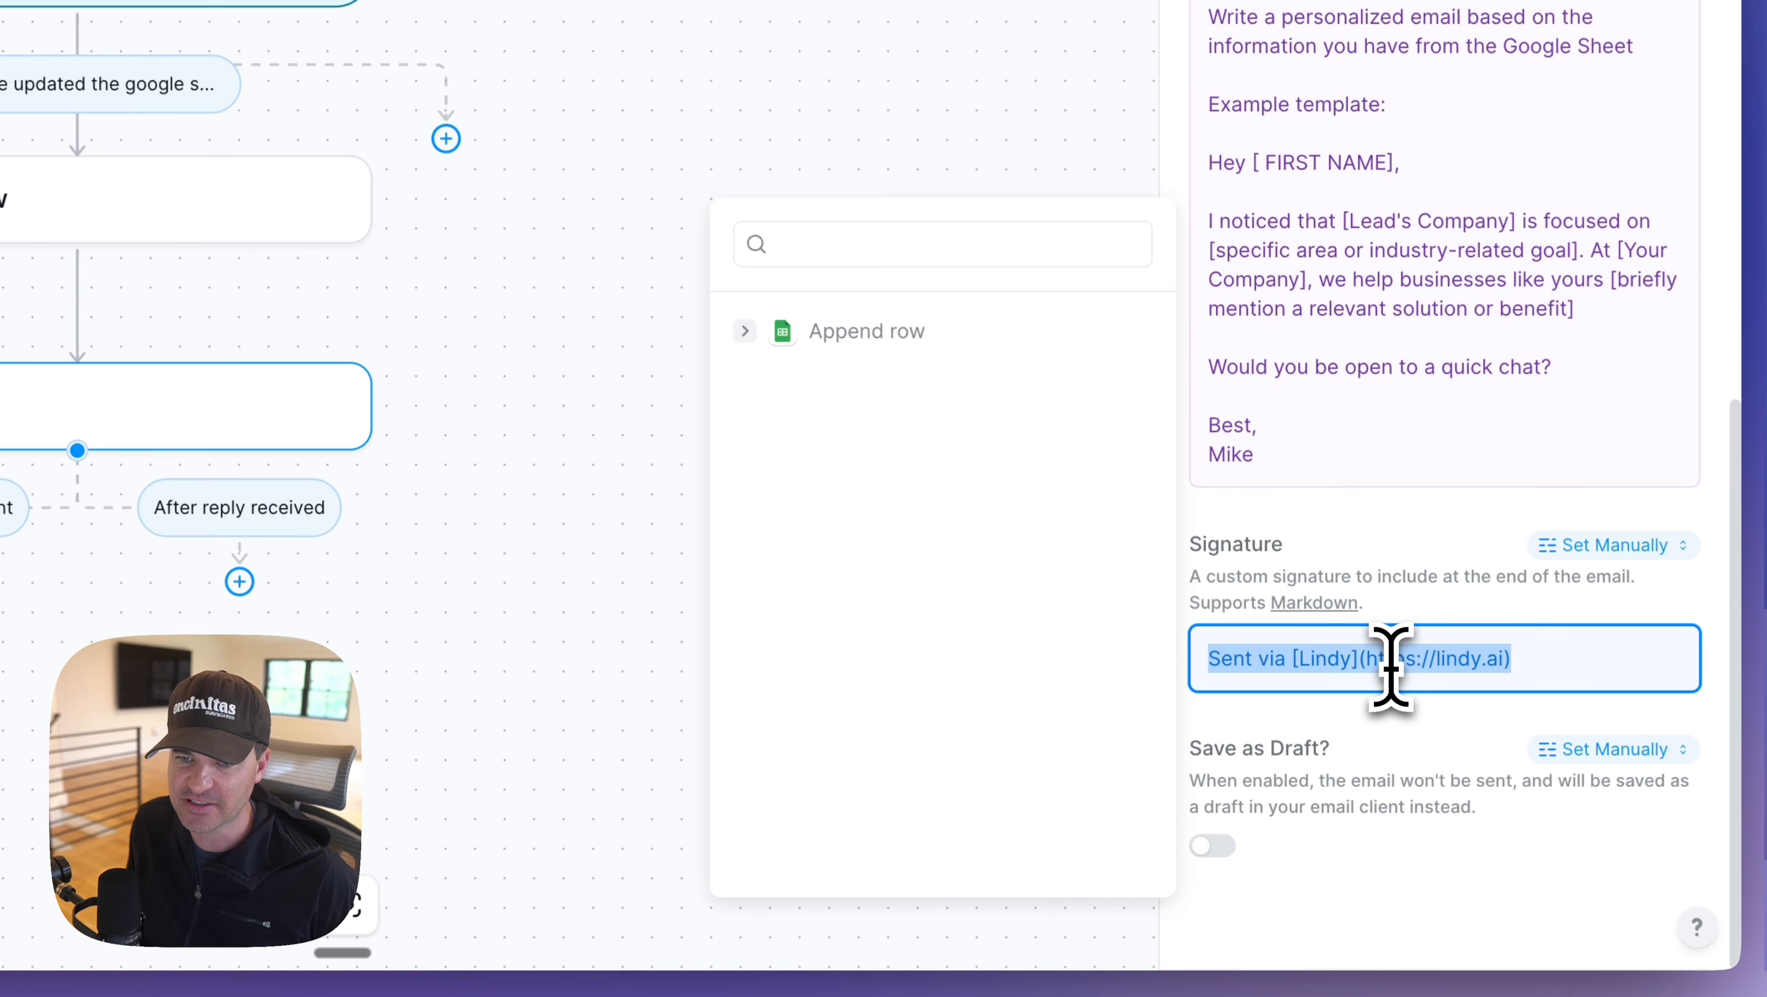
pyautogui.press('BackSpace')
pyautogui.click(1424, 534)
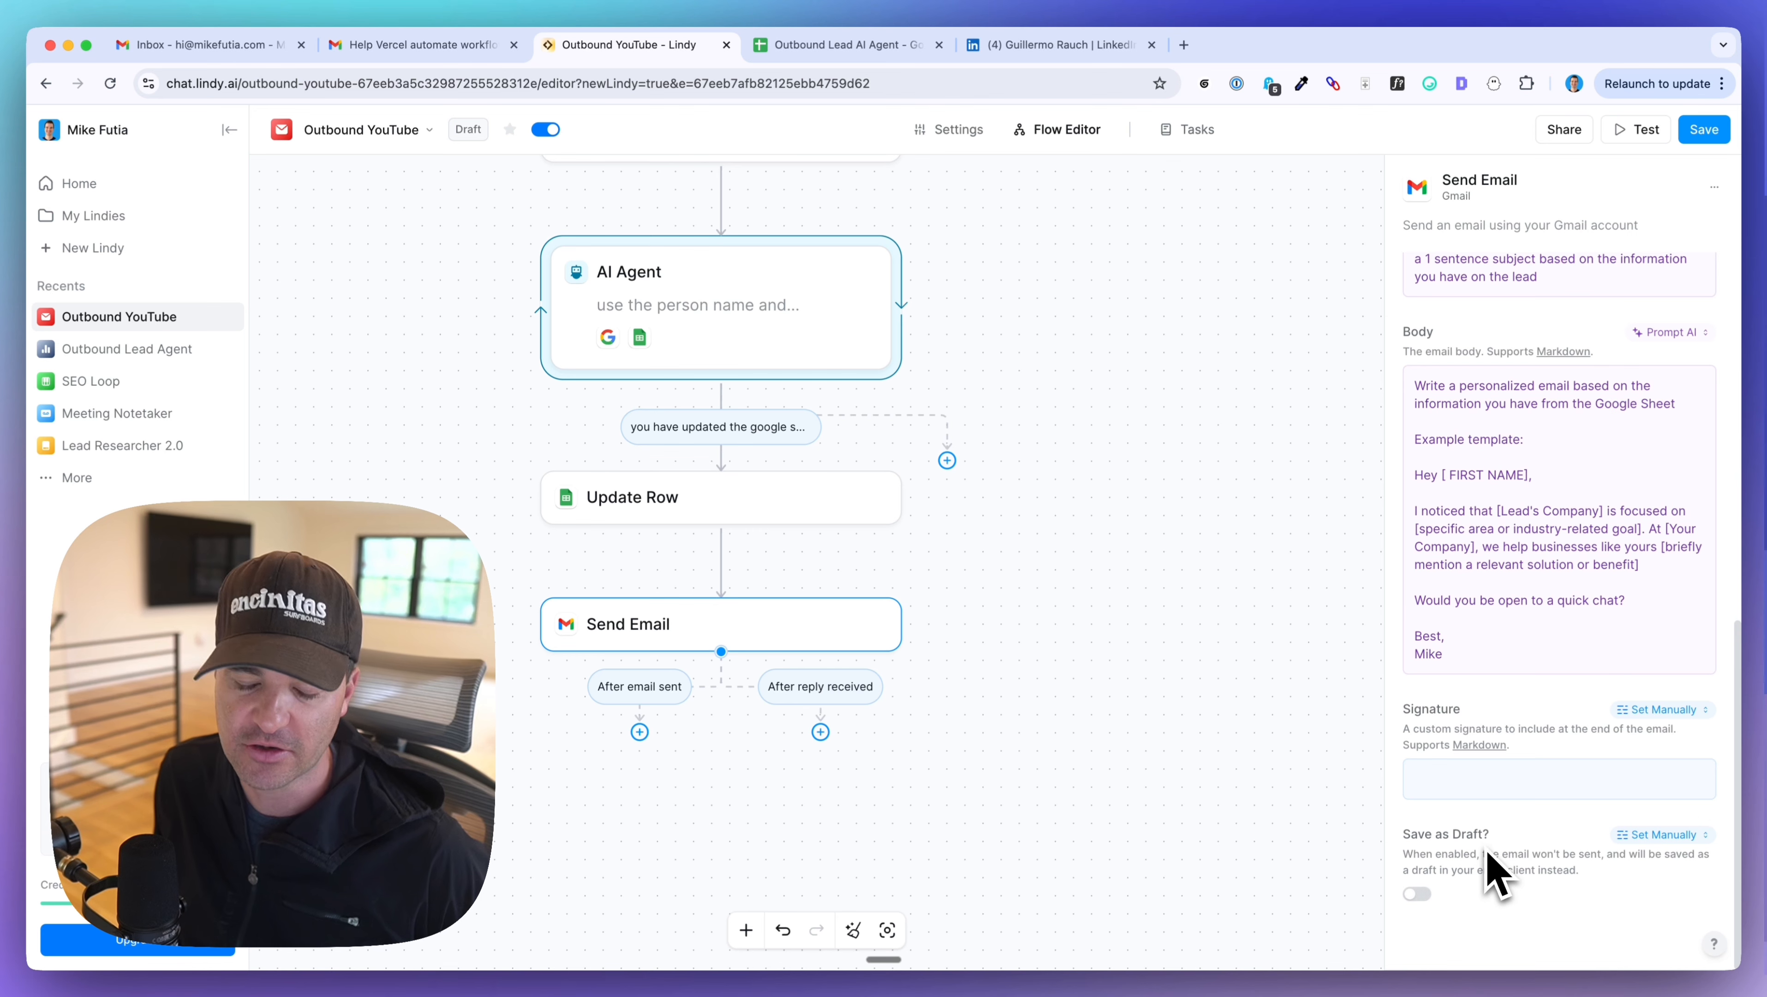
pyautogui.scroll(10, 1491, 768)
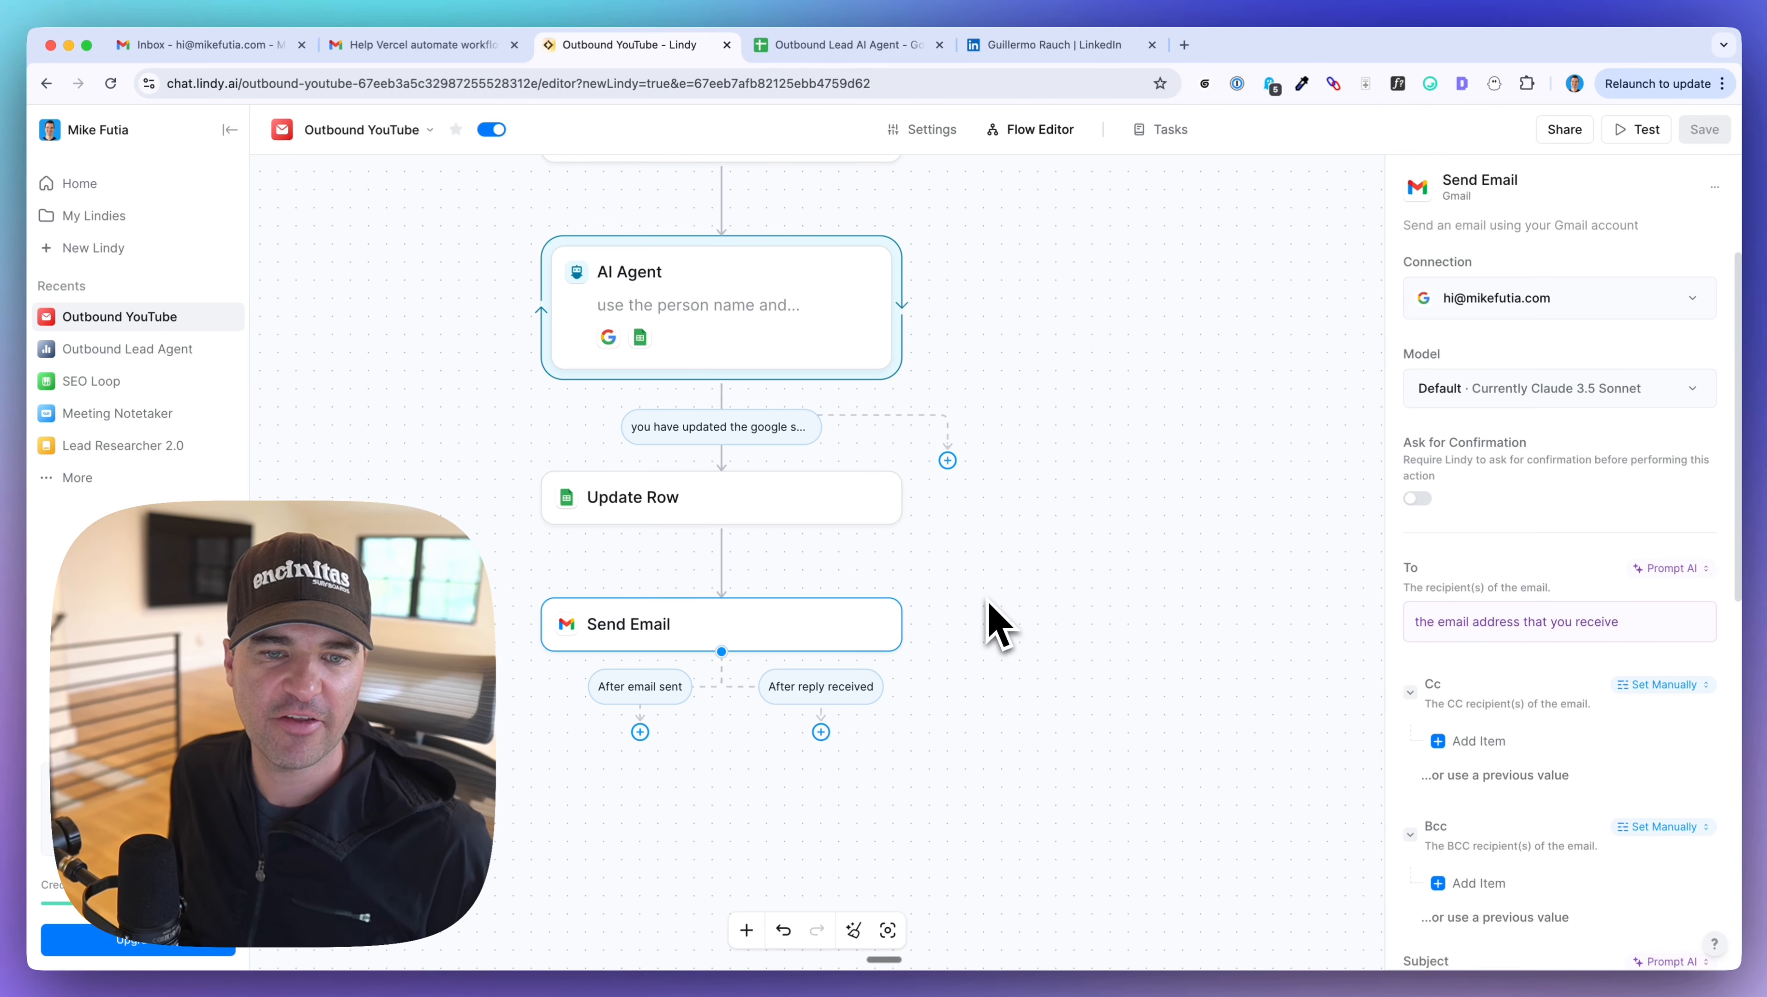
# - Add a Slack Send Channel Message action to Send Email's "After reply received" branch
pyautogui.scroll(-5, 998, 625)
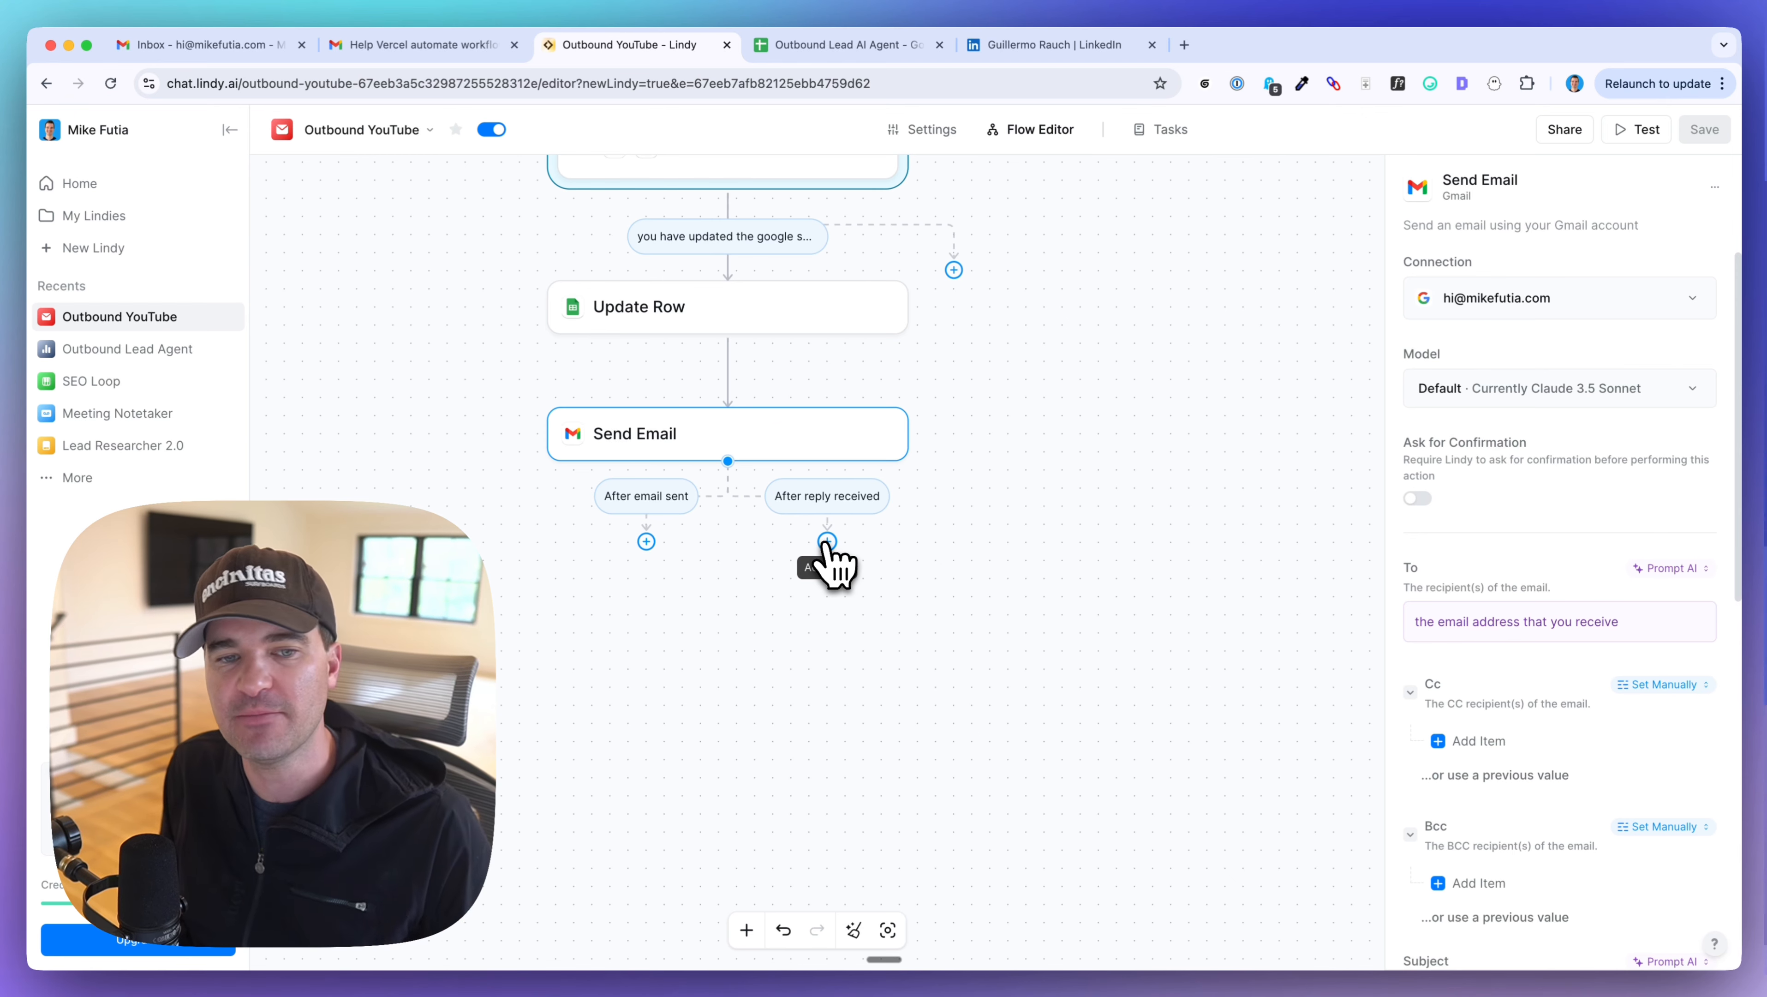
pyautogui.click(827, 541)
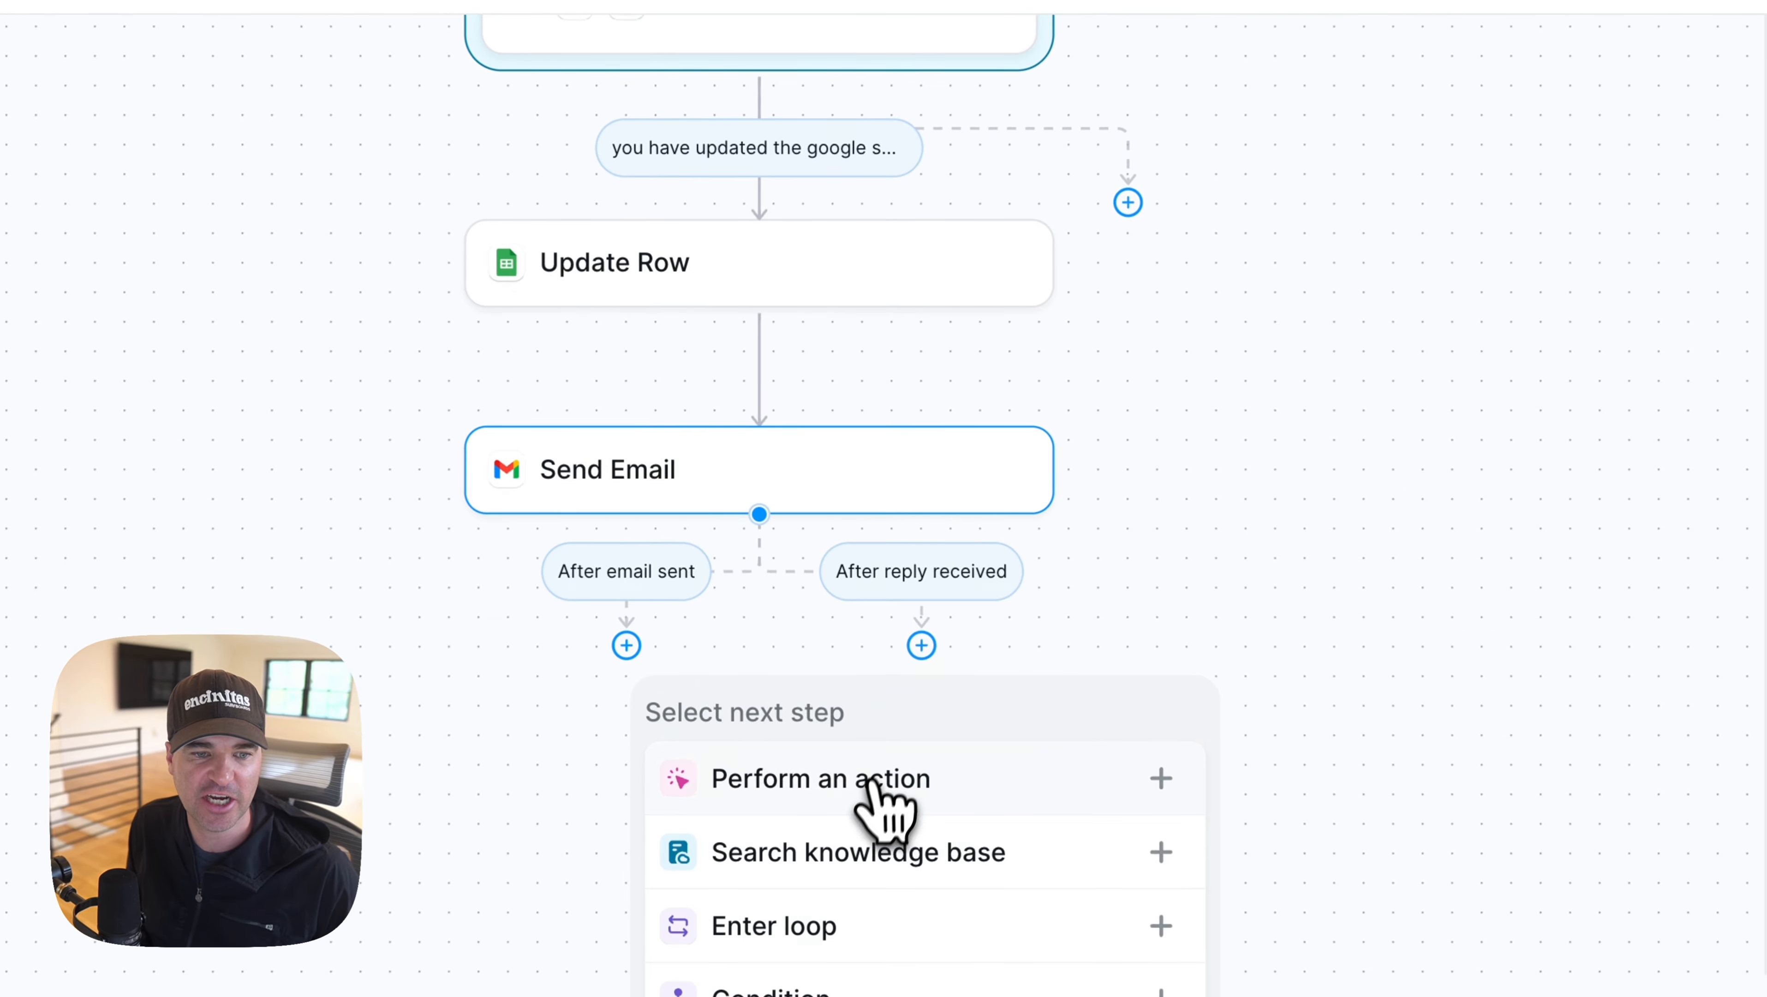
pyautogui.click(873, 776)
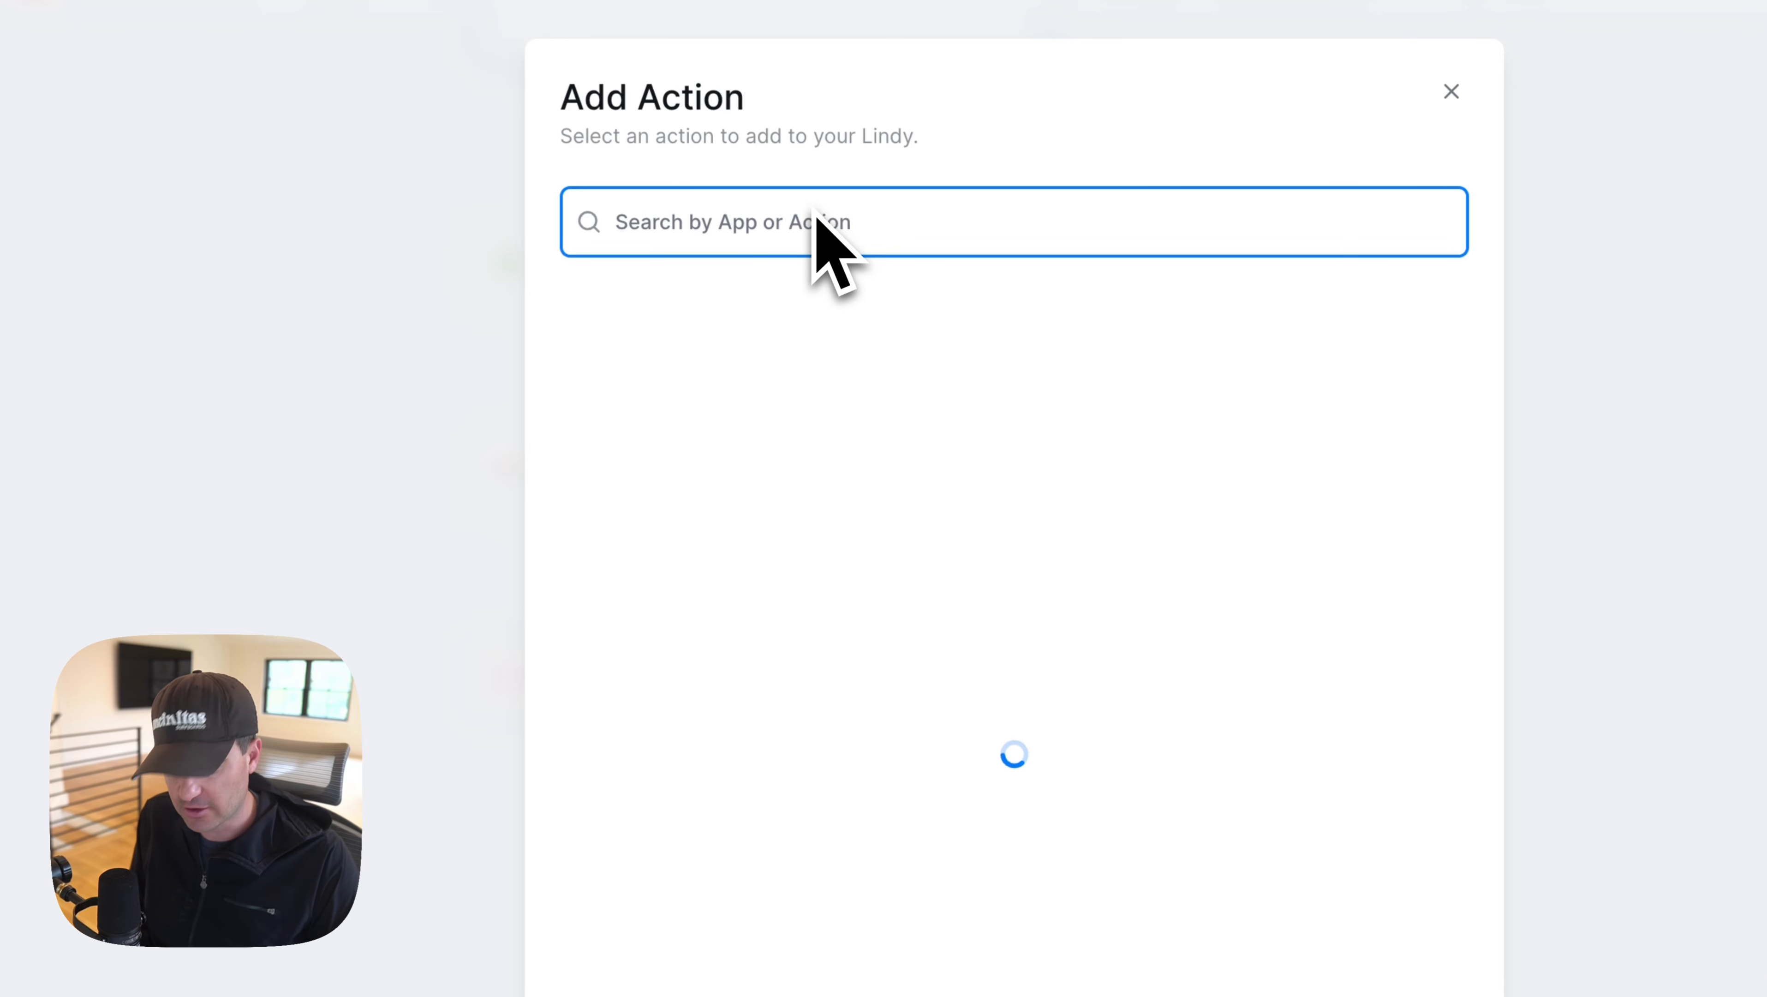
pyautogui.write('slack')
pyautogui.scroll(-5, 726, 621)
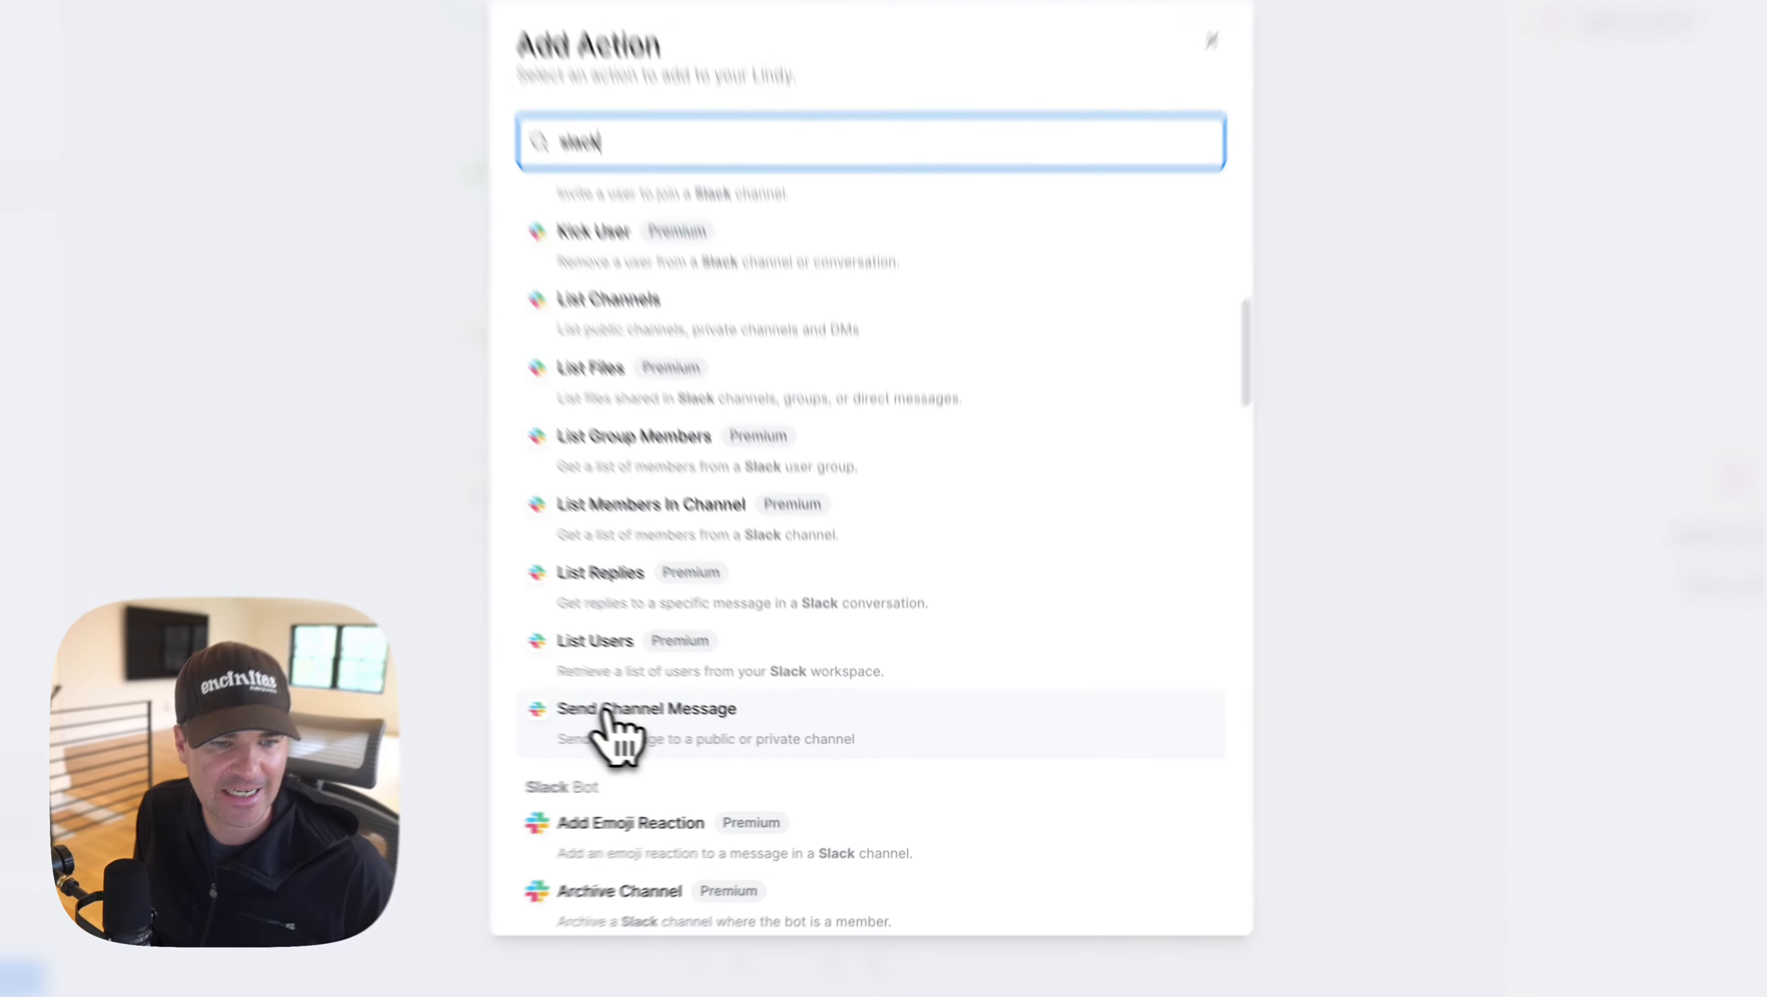
pyautogui.click(686, 743)
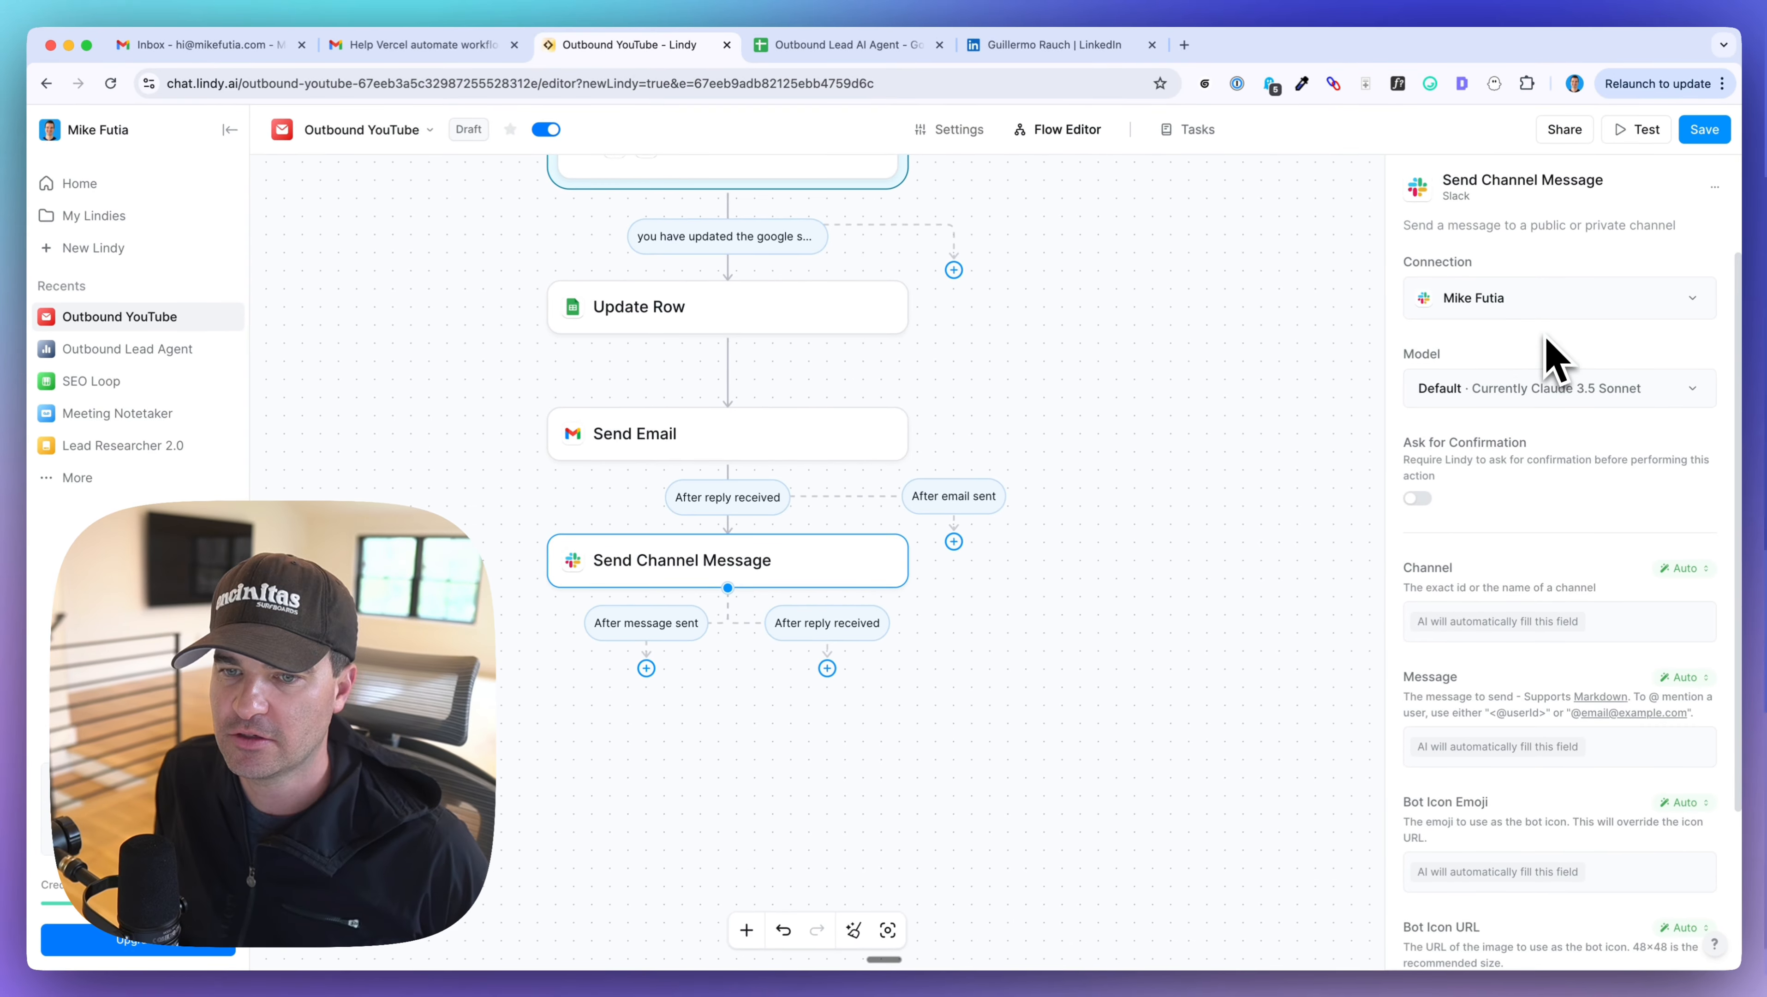
# - Switch Send Channel Message's Channel to Set Manually and enter lindy-demo
pyautogui.scroll(-2, 1548, 359)
pyautogui.click(1682, 412)
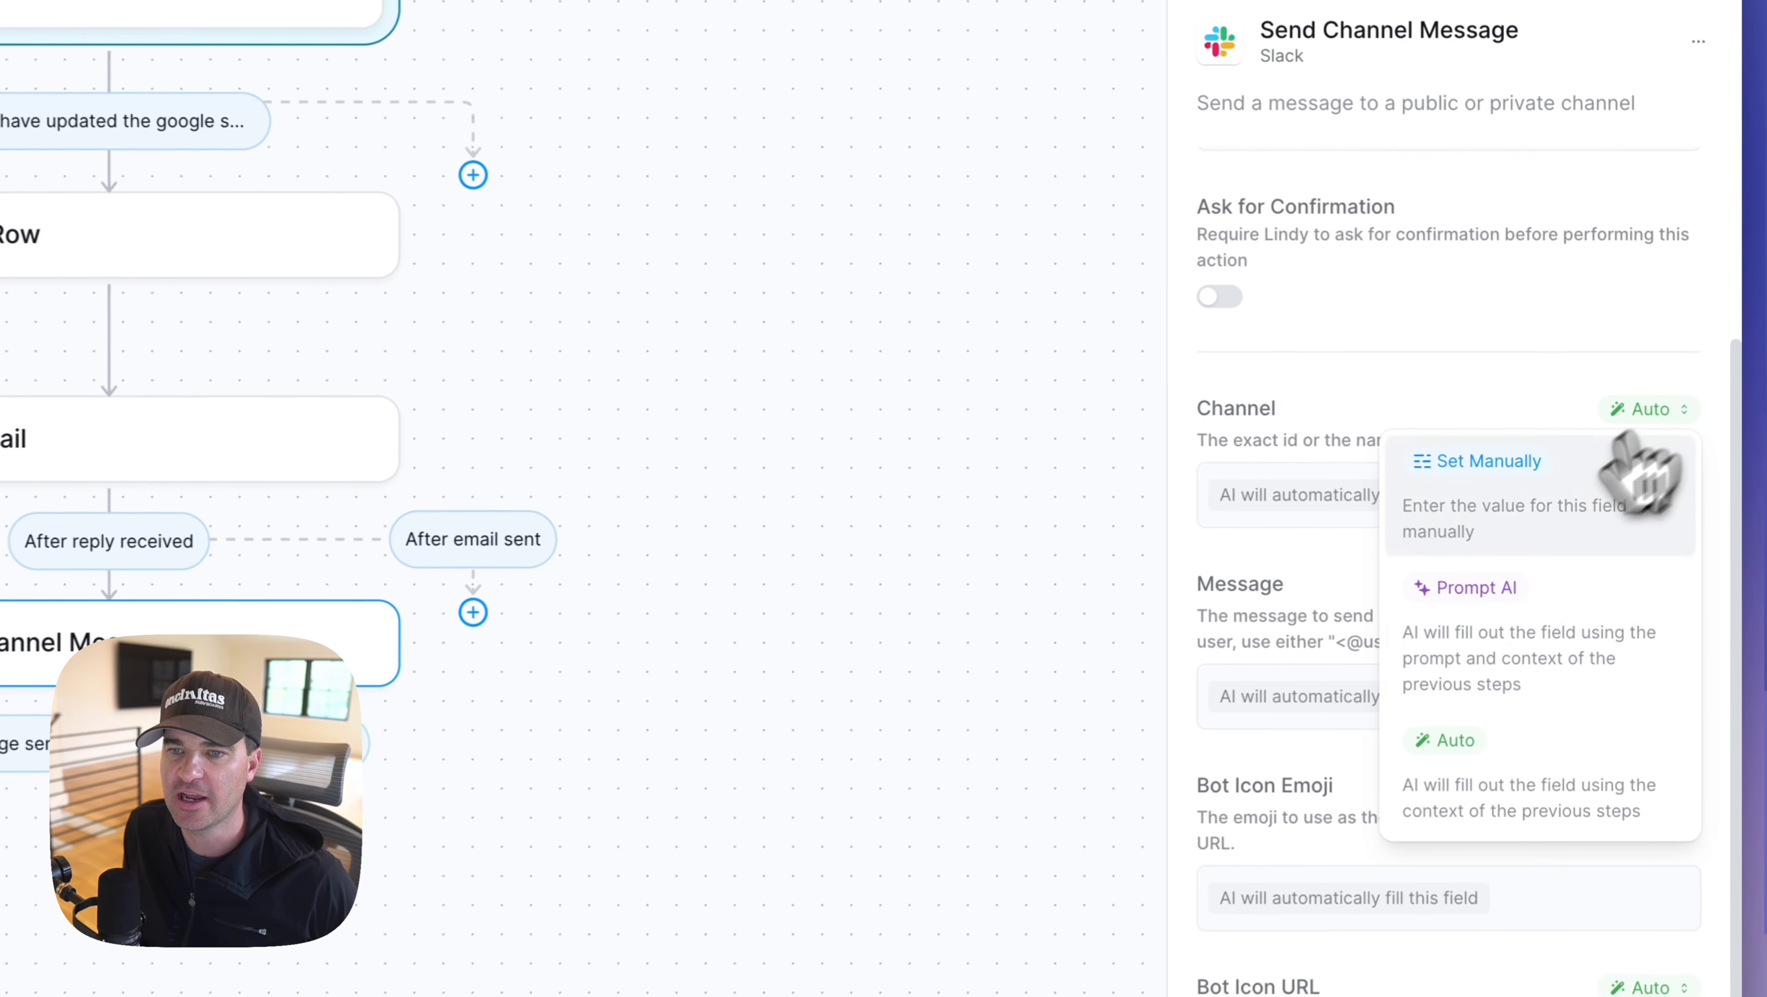
pyautogui.click(1418, 530)
pyautogui.click(1273, 492)
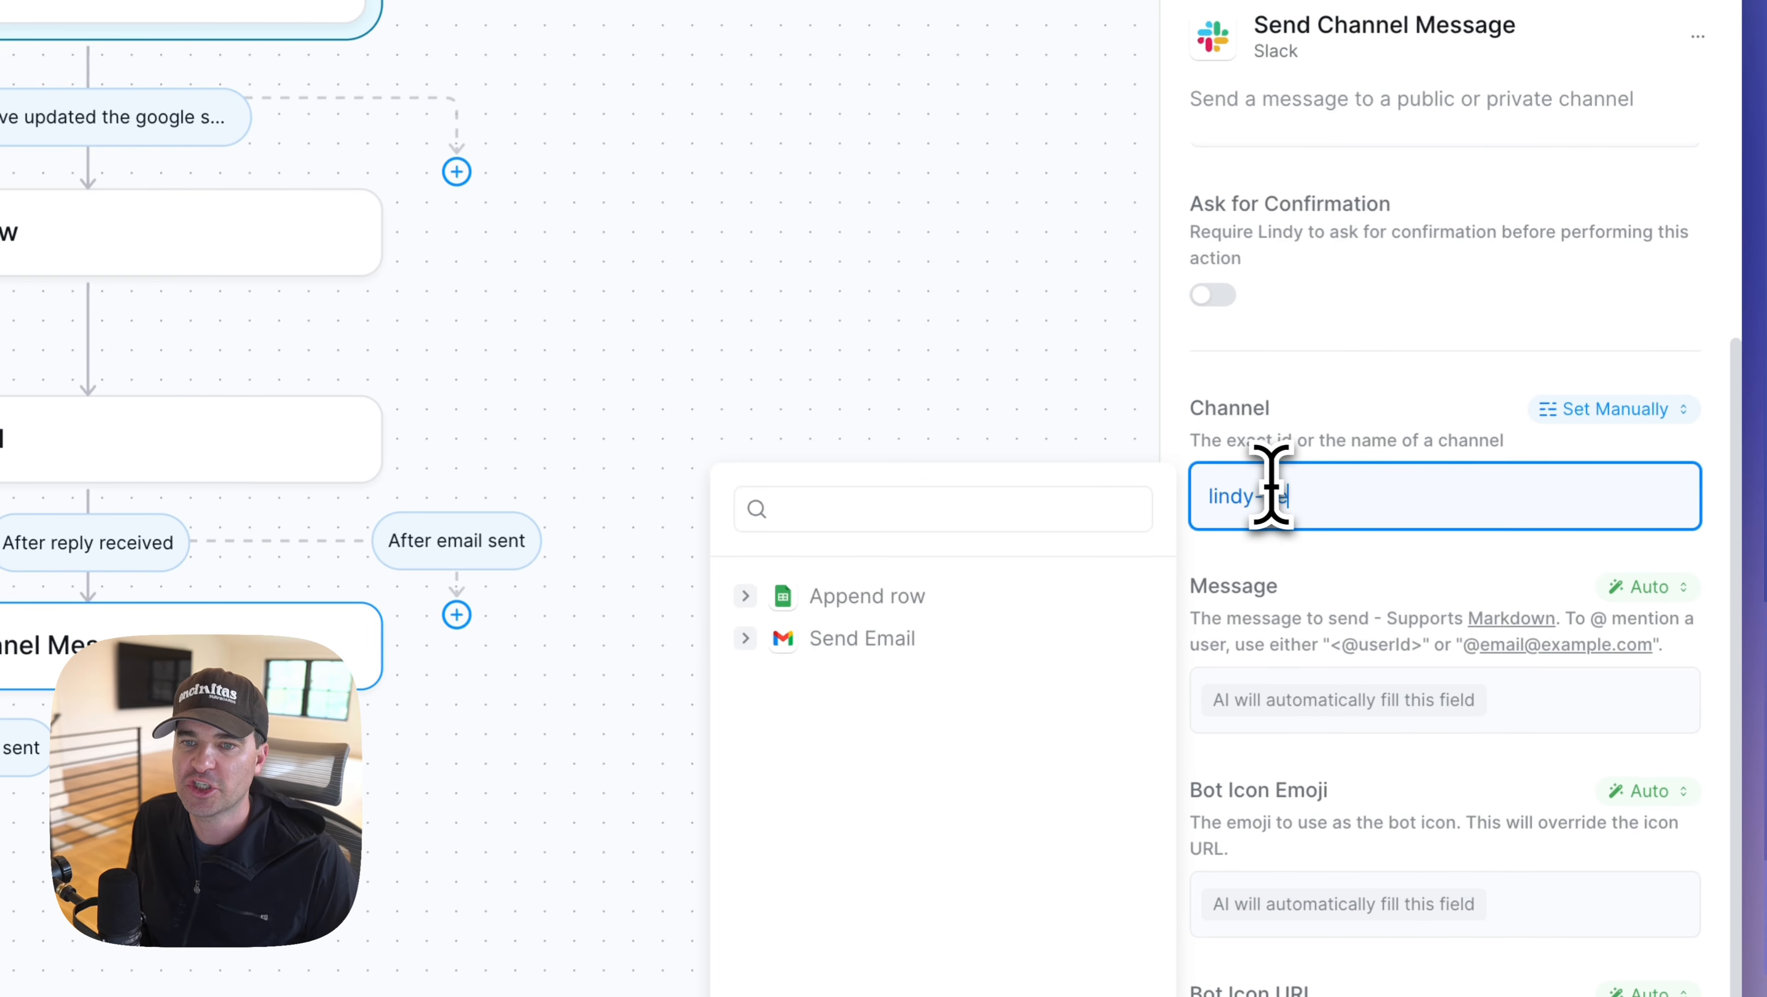
pyautogui.write('lindy-demo')
pyautogui.click(1352, 379)
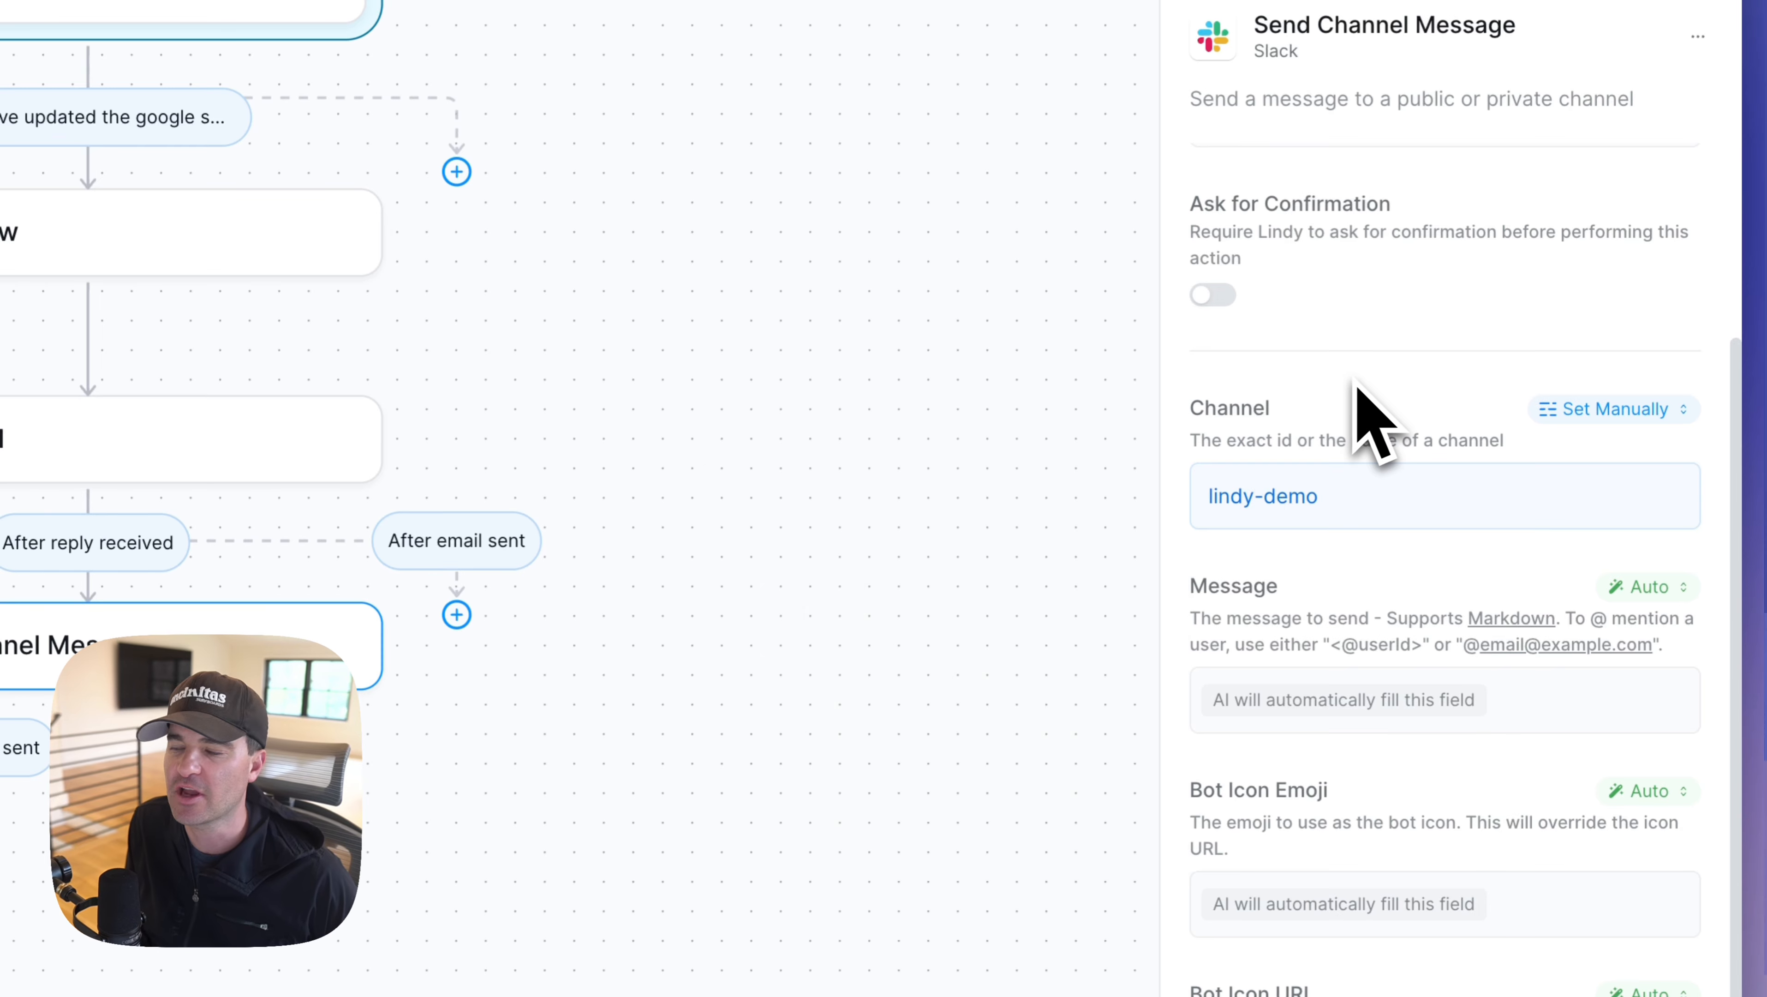
# - Switch Message to Prompt AI with "Let the user know that the prospect has responded, include their email, and summarize the response." plus an example message
pyautogui.scroll(-1, 1361, 398)
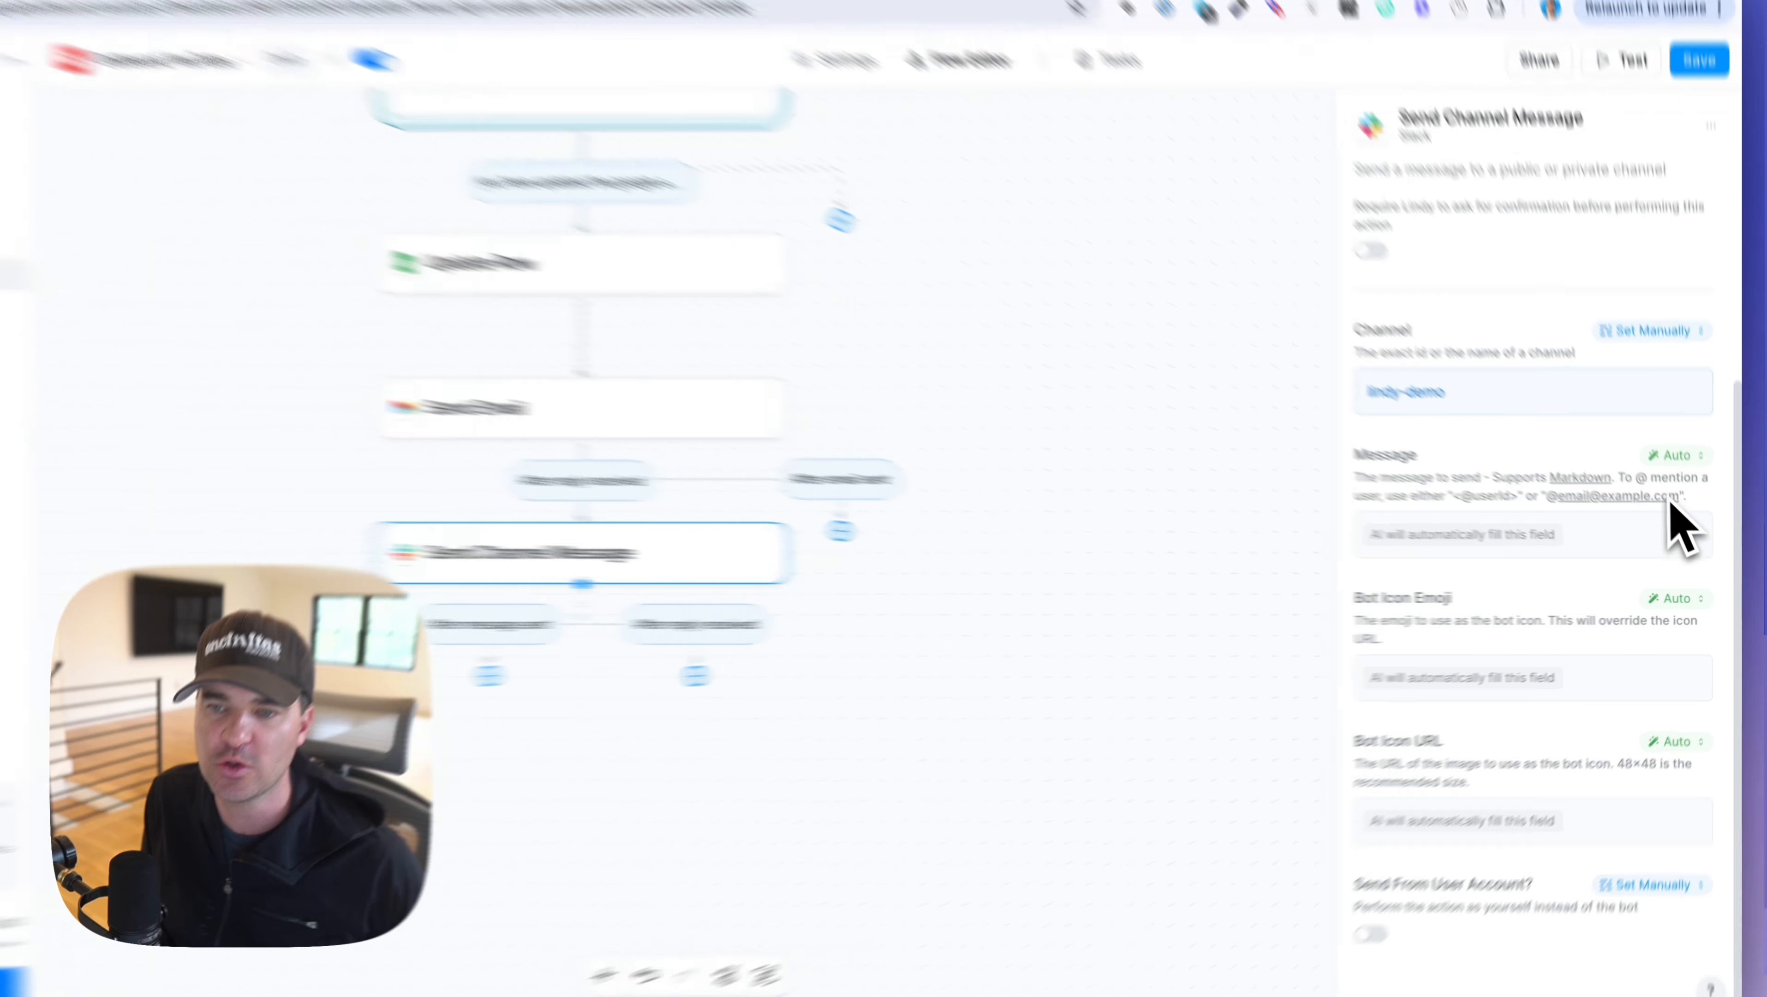
pyautogui.click(1681, 475)
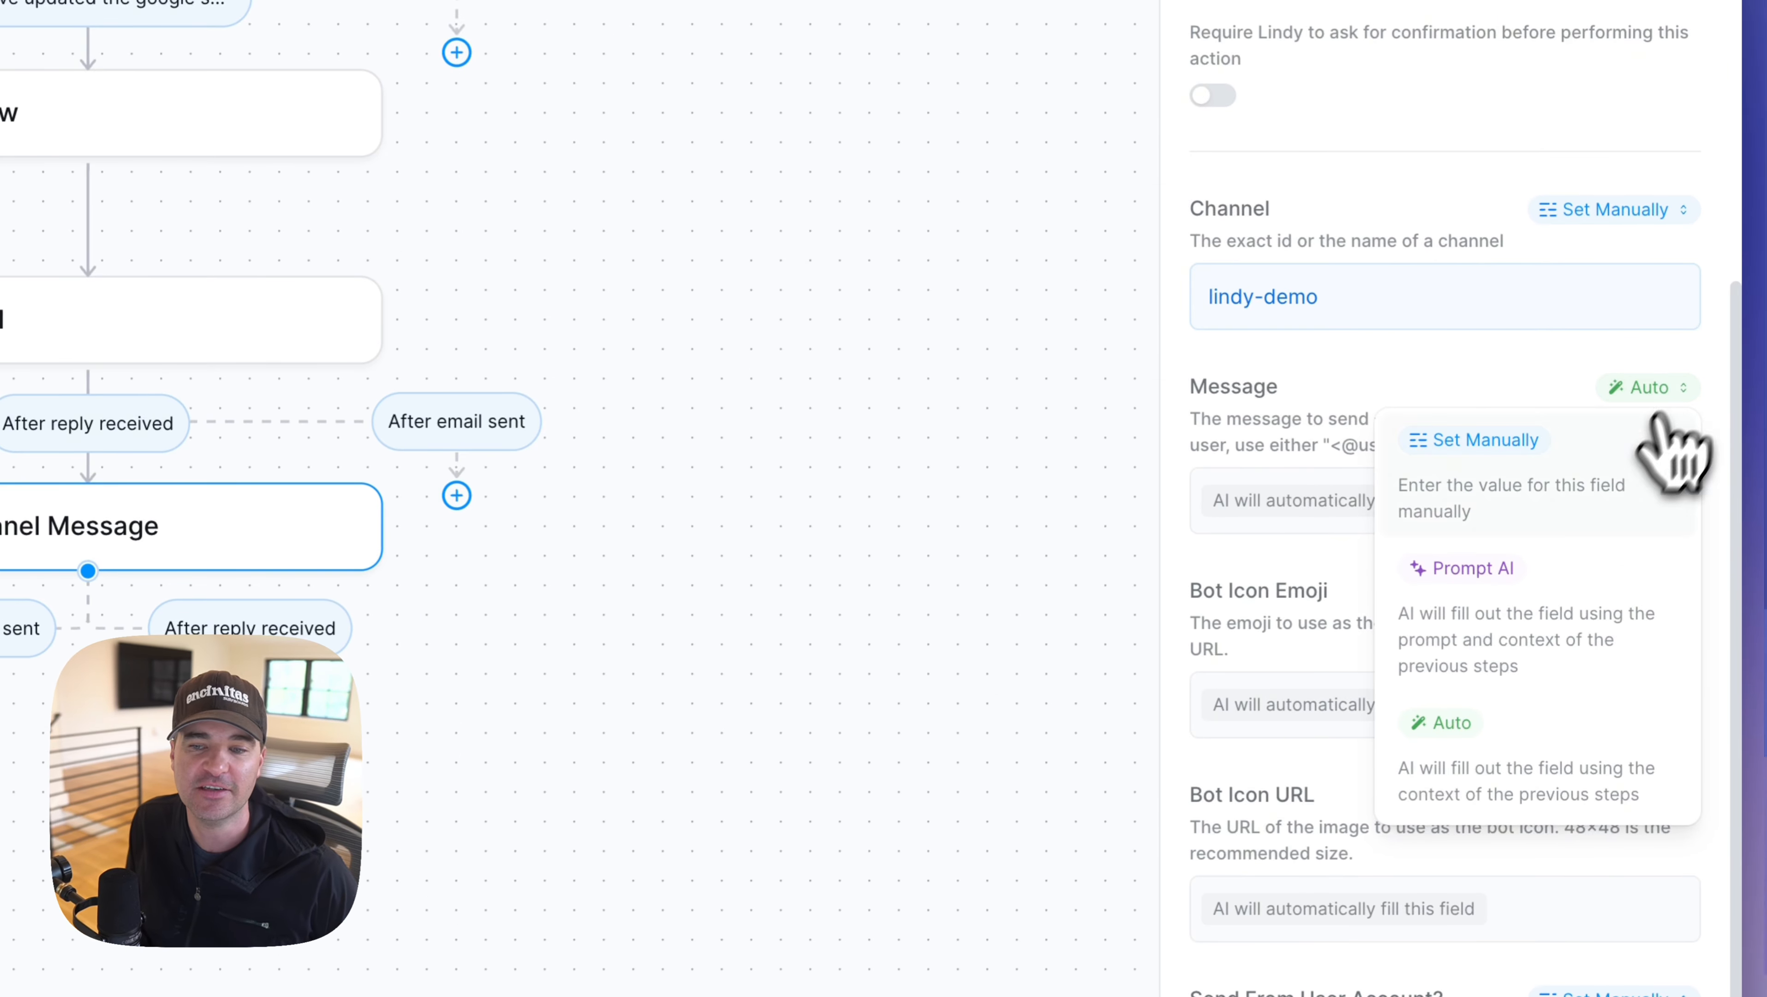
pyautogui.click(1483, 579)
pyautogui.click(1250, 501)
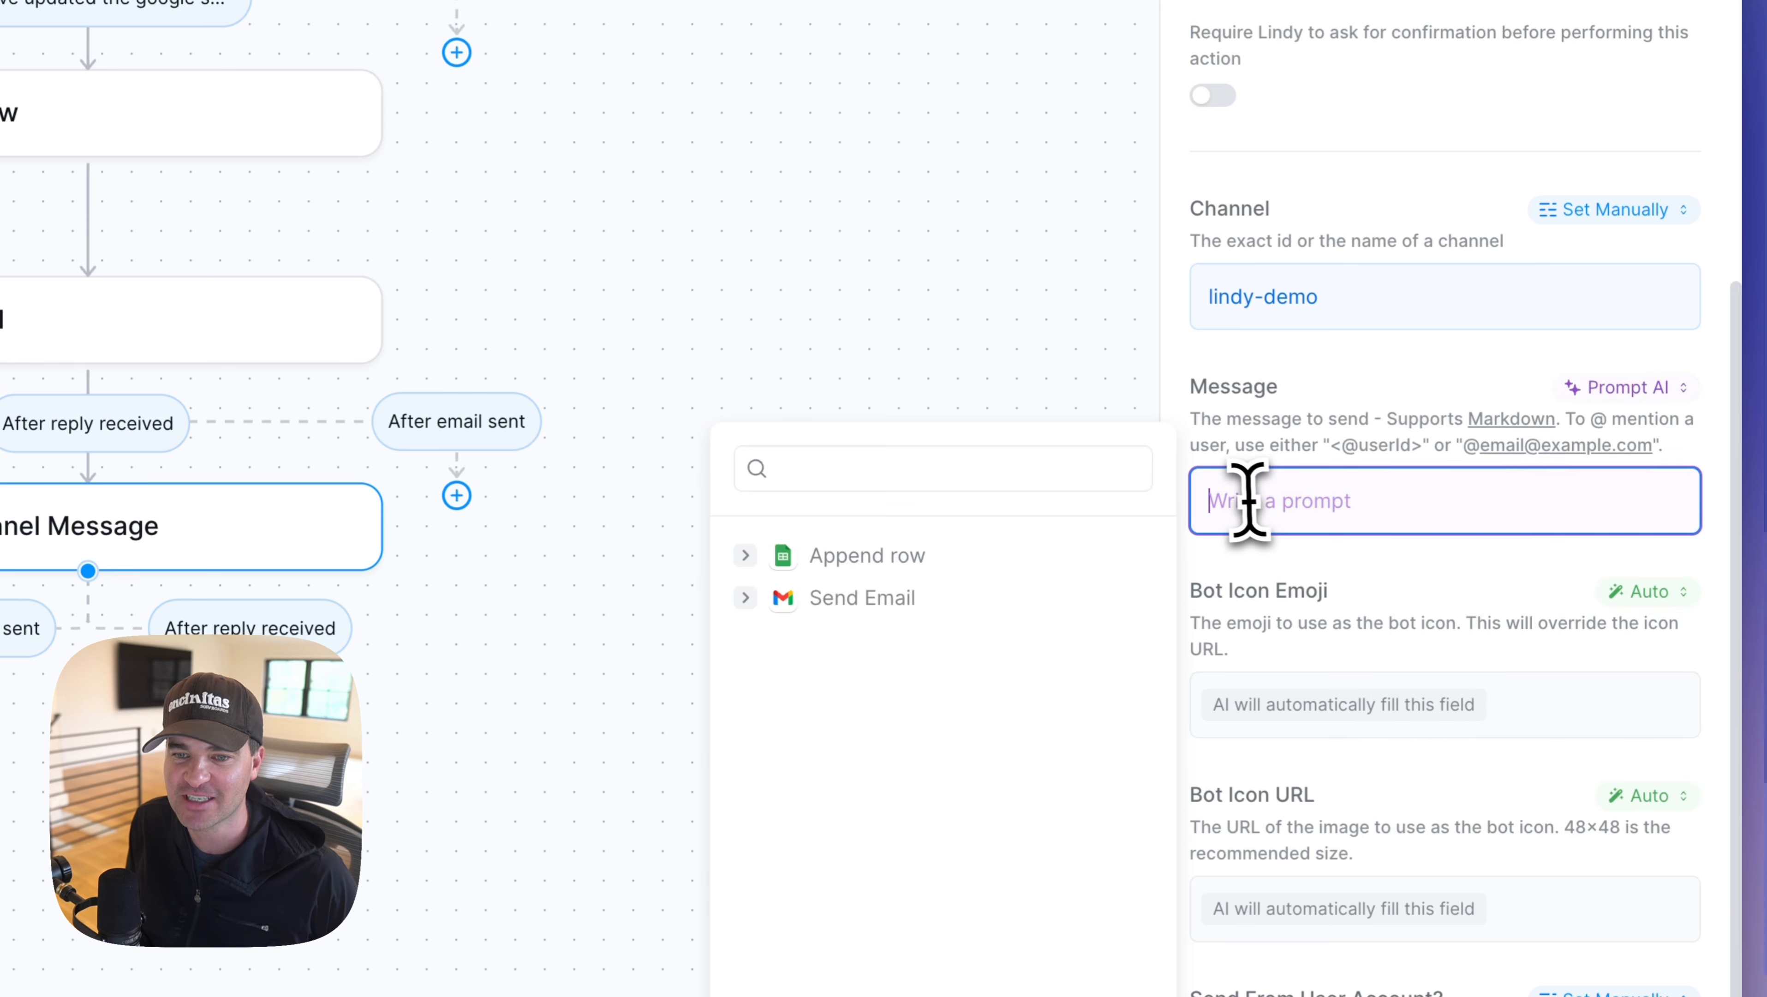
pyautogui.hotkey('ctrl', 'v')
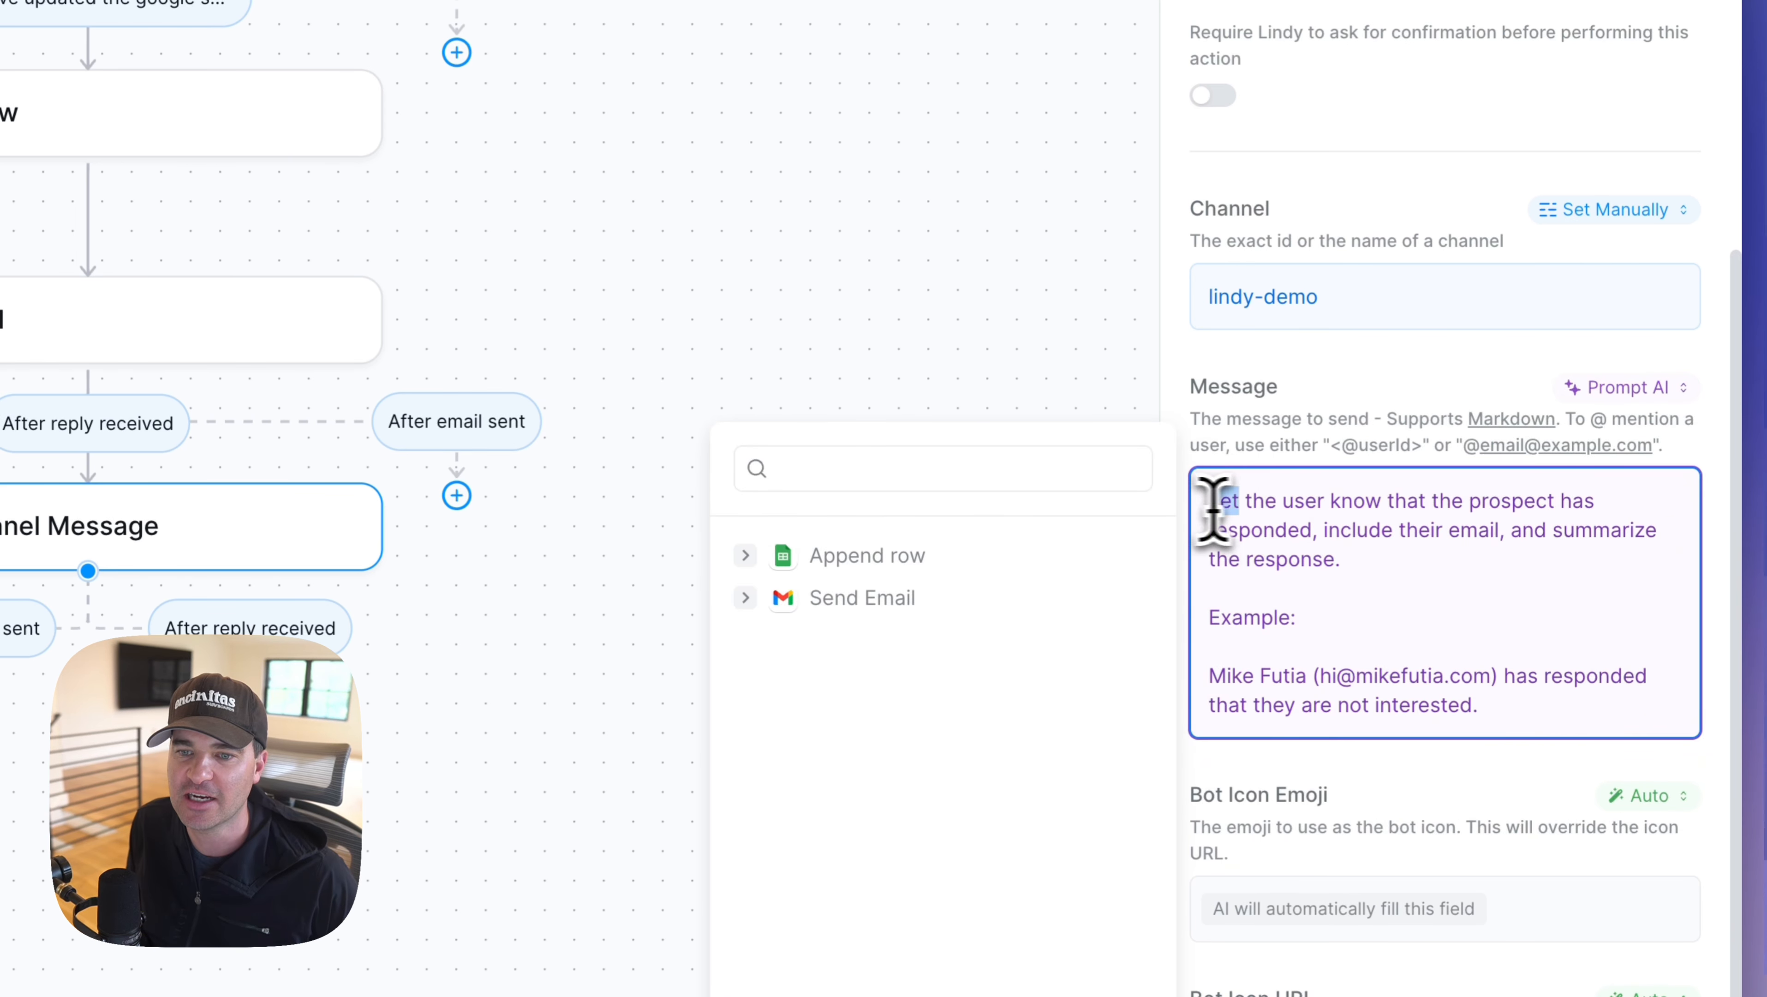
pyautogui.moveTo(1209, 509); pyautogui.dragTo(1379, 558)
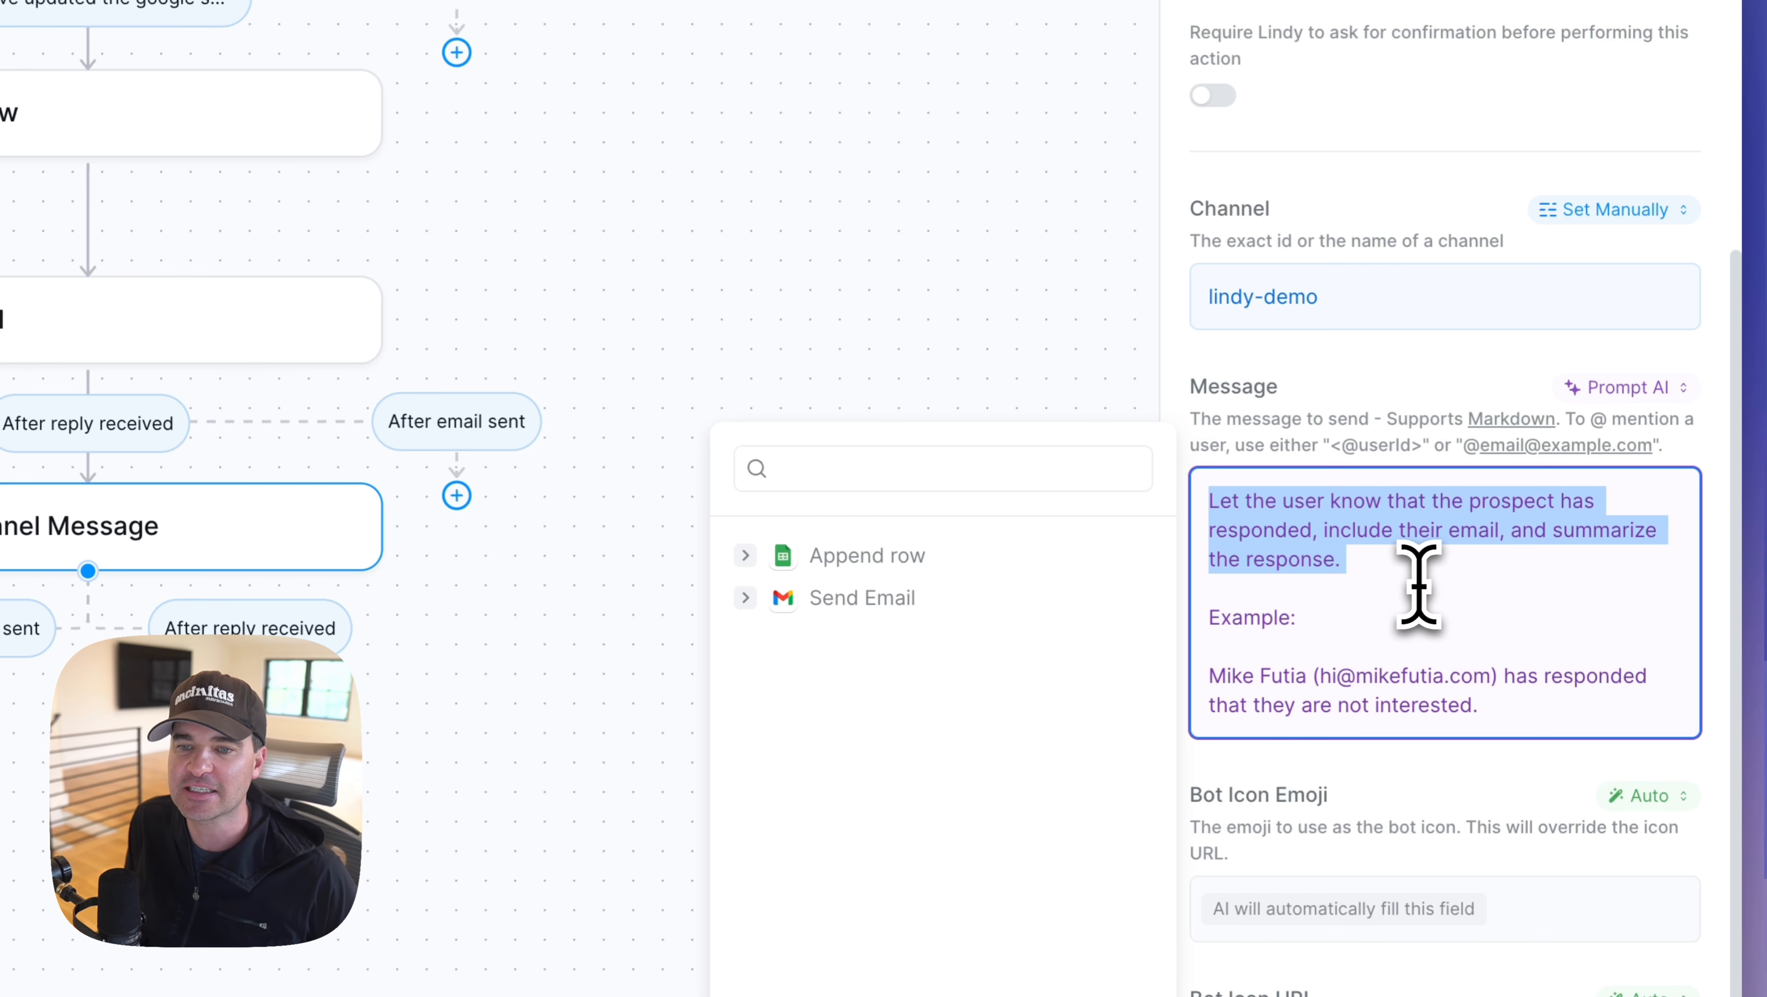
pyautogui.moveTo(1215, 621); pyautogui.dragTo(1324, 625)
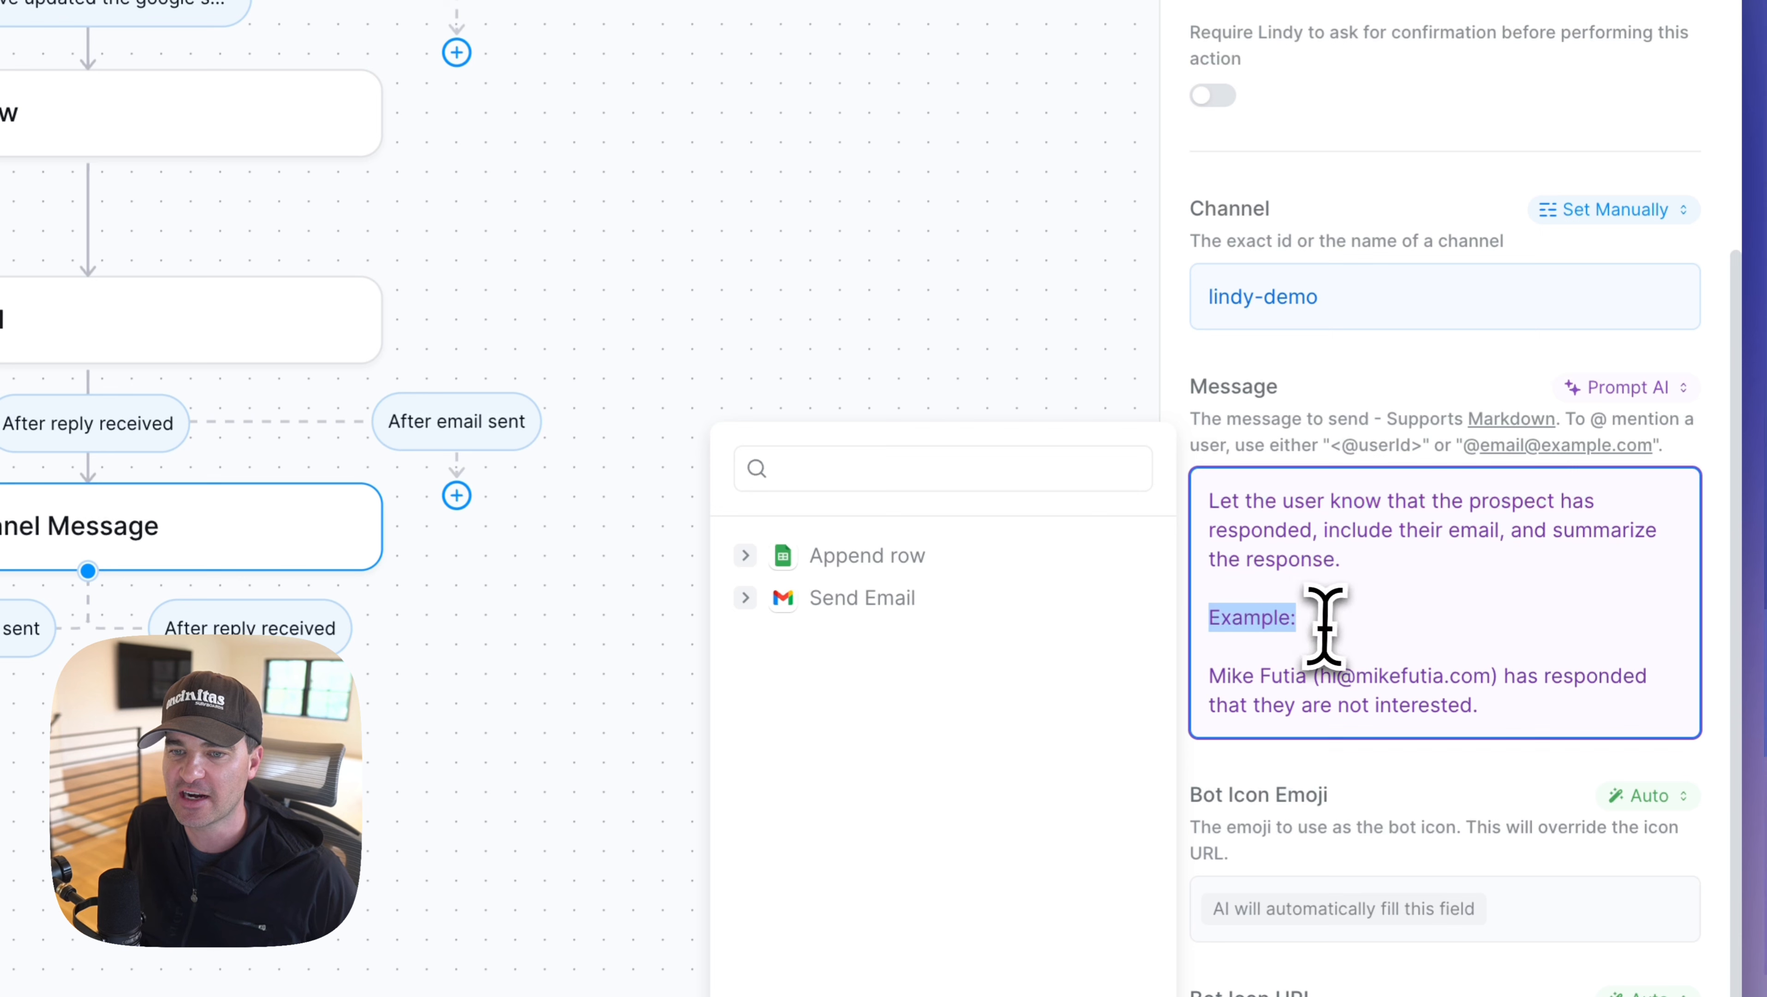
# - Close the Send Channel Message settings and save the flow
pyautogui.moveTo(1212, 676); pyautogui.dragTo(1566, 733)
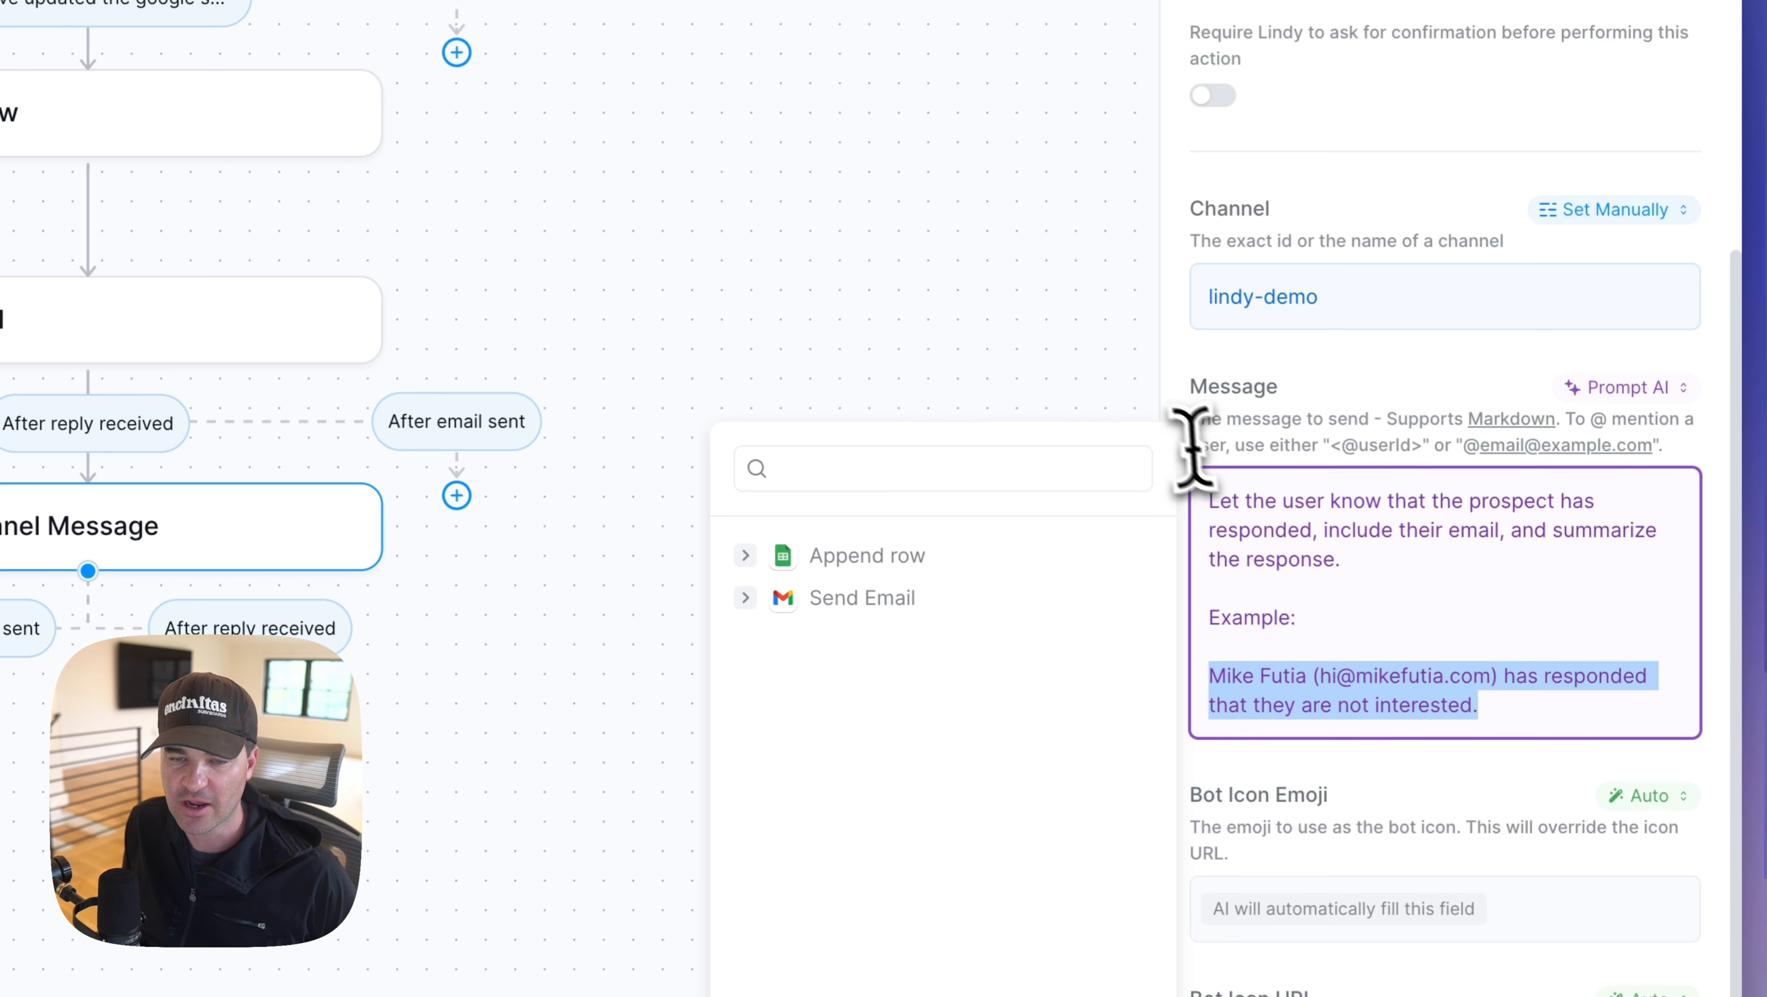
pyautogui.click(915, 378)
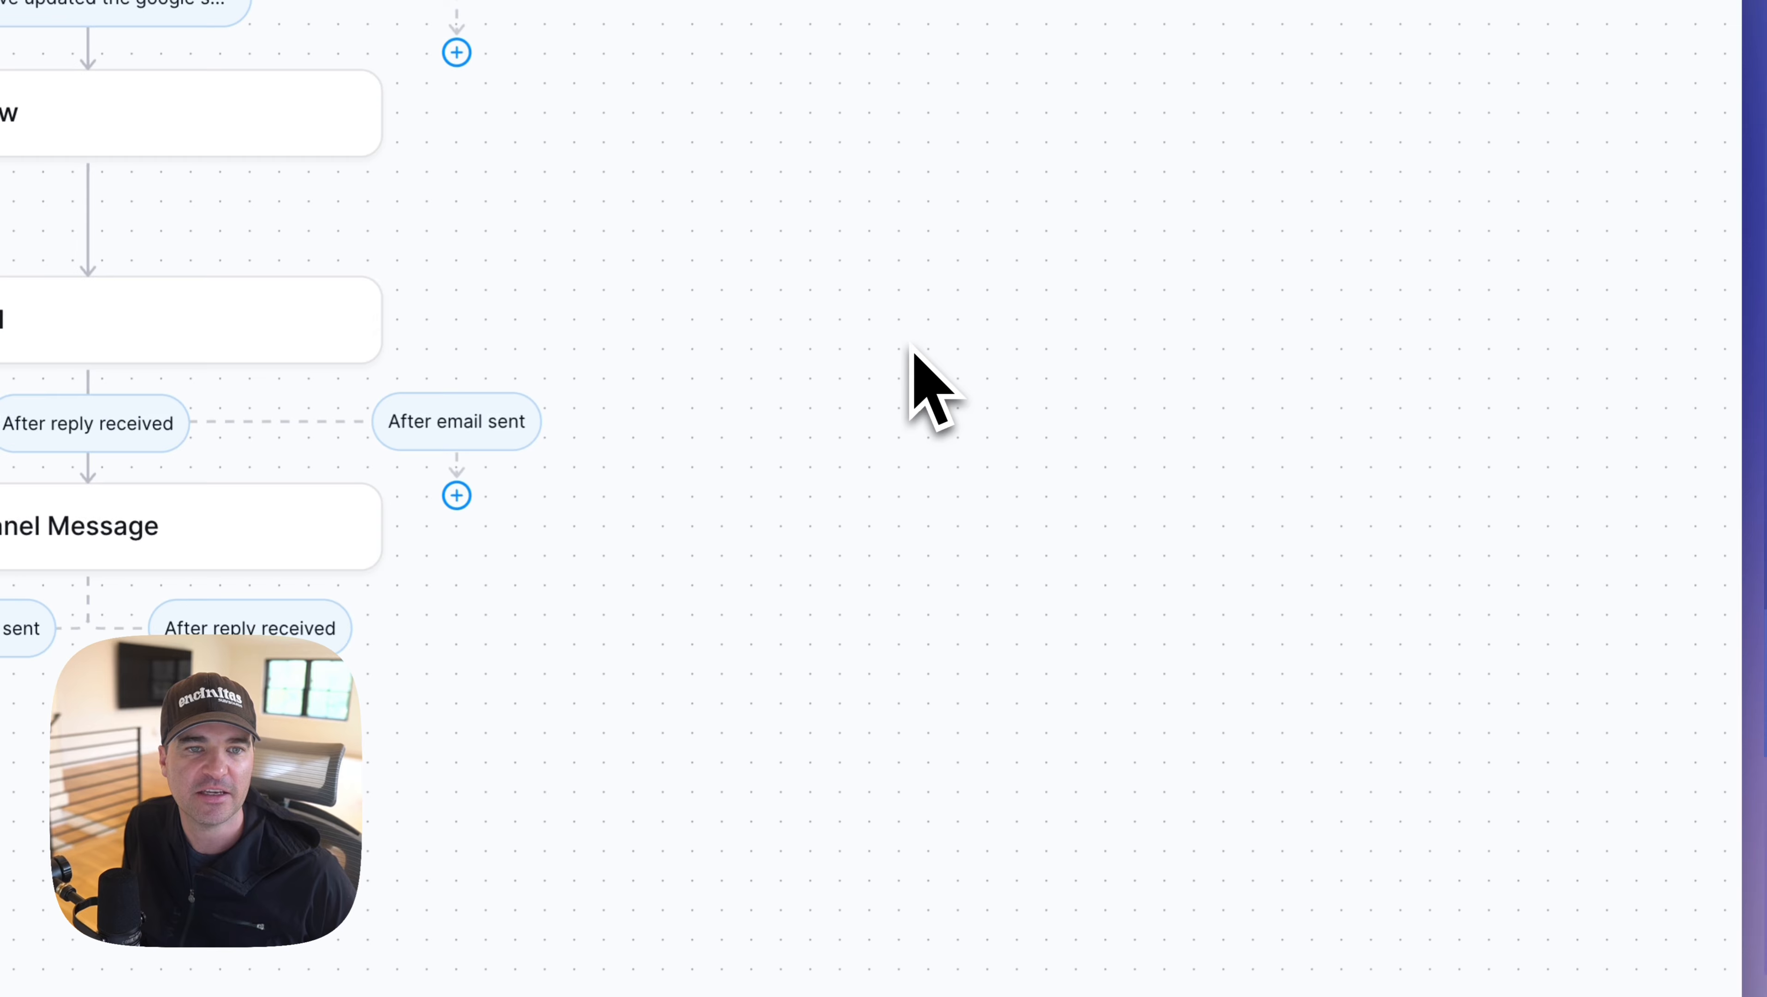
pyautogui.scroll(-3, 774, 293)
pyautogui.scroll(3, 768, 319)
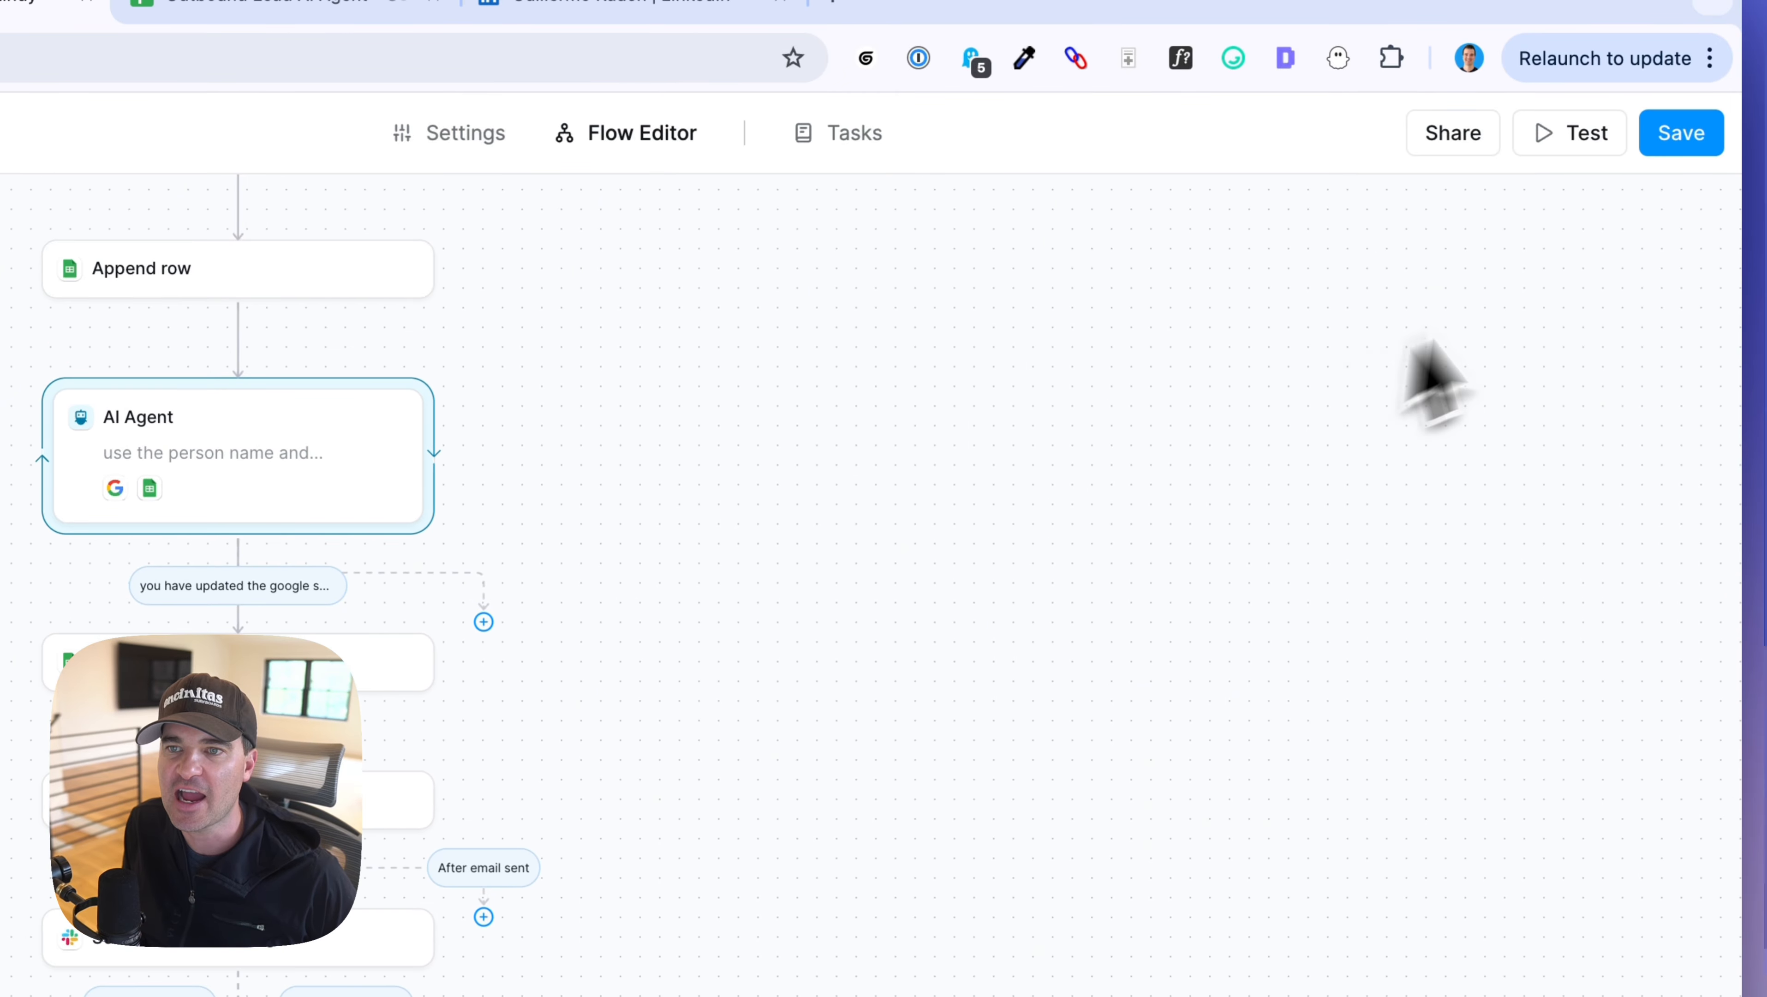
pyautogui.click(1678, 133)
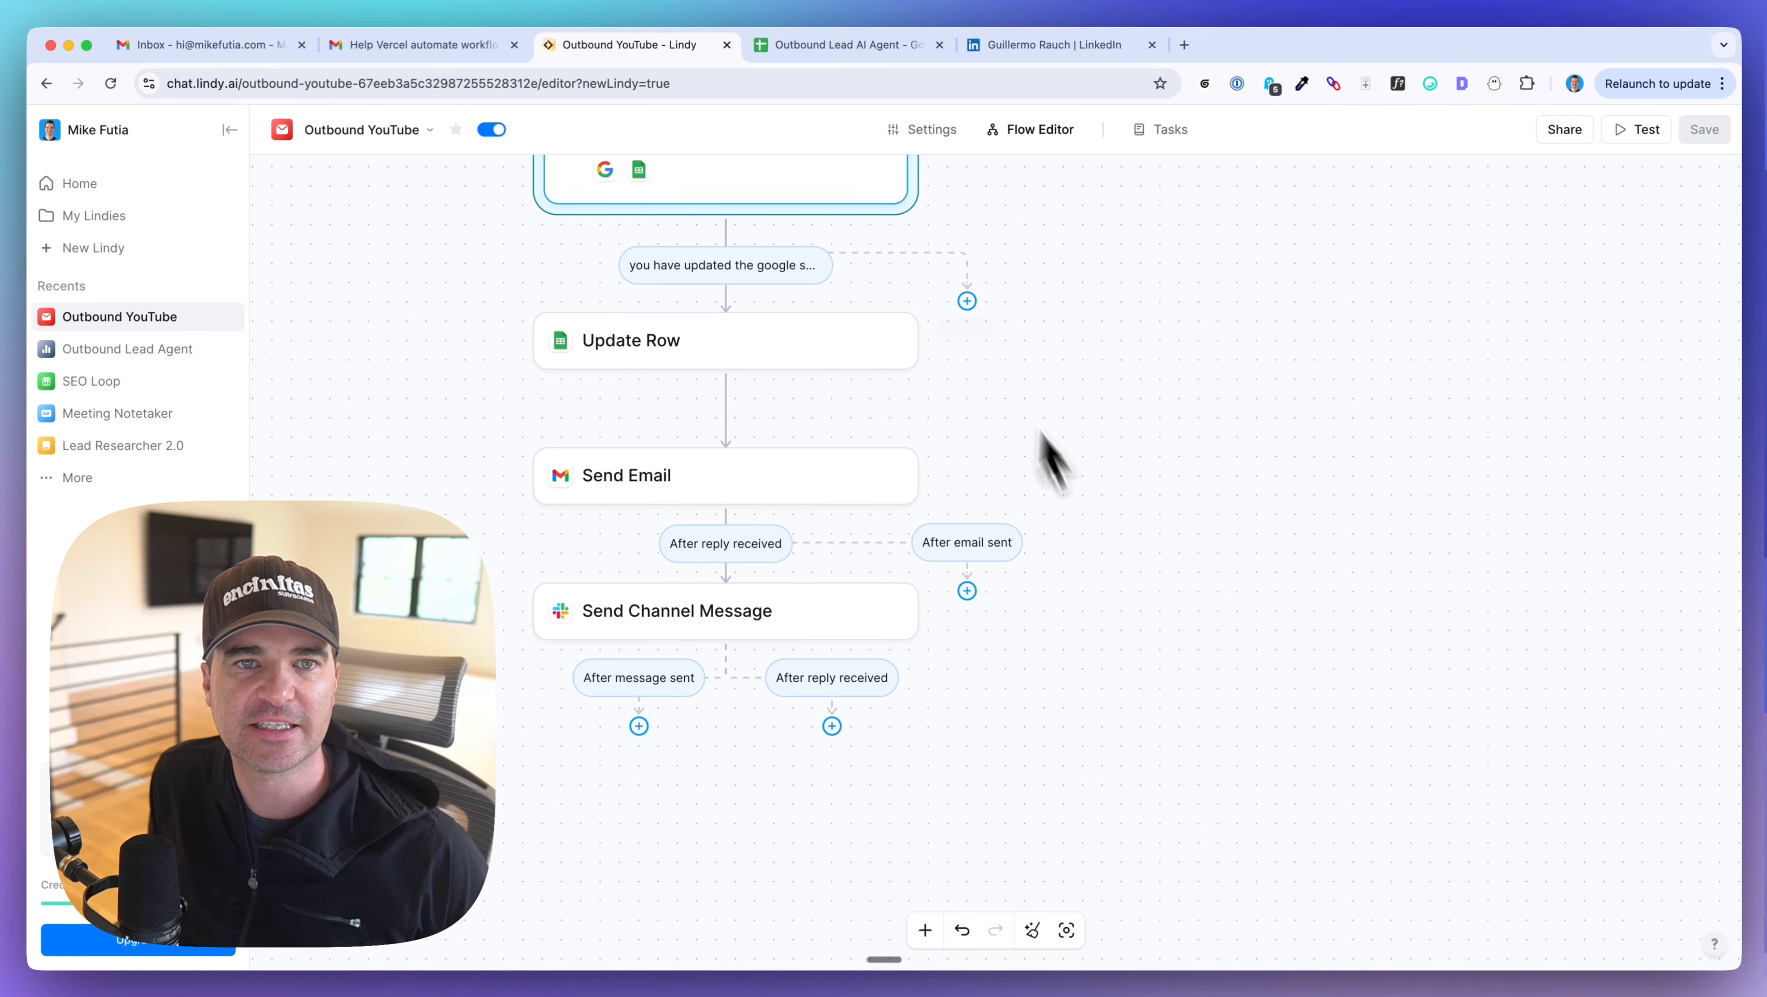
# - Add an AI Agent to Send Channel Message's "After message sent" branch with the prompt "extract the slack message from the previous step"
pyautogui.click(823, 48)
pyautogui.doubleClick(1171, 363)
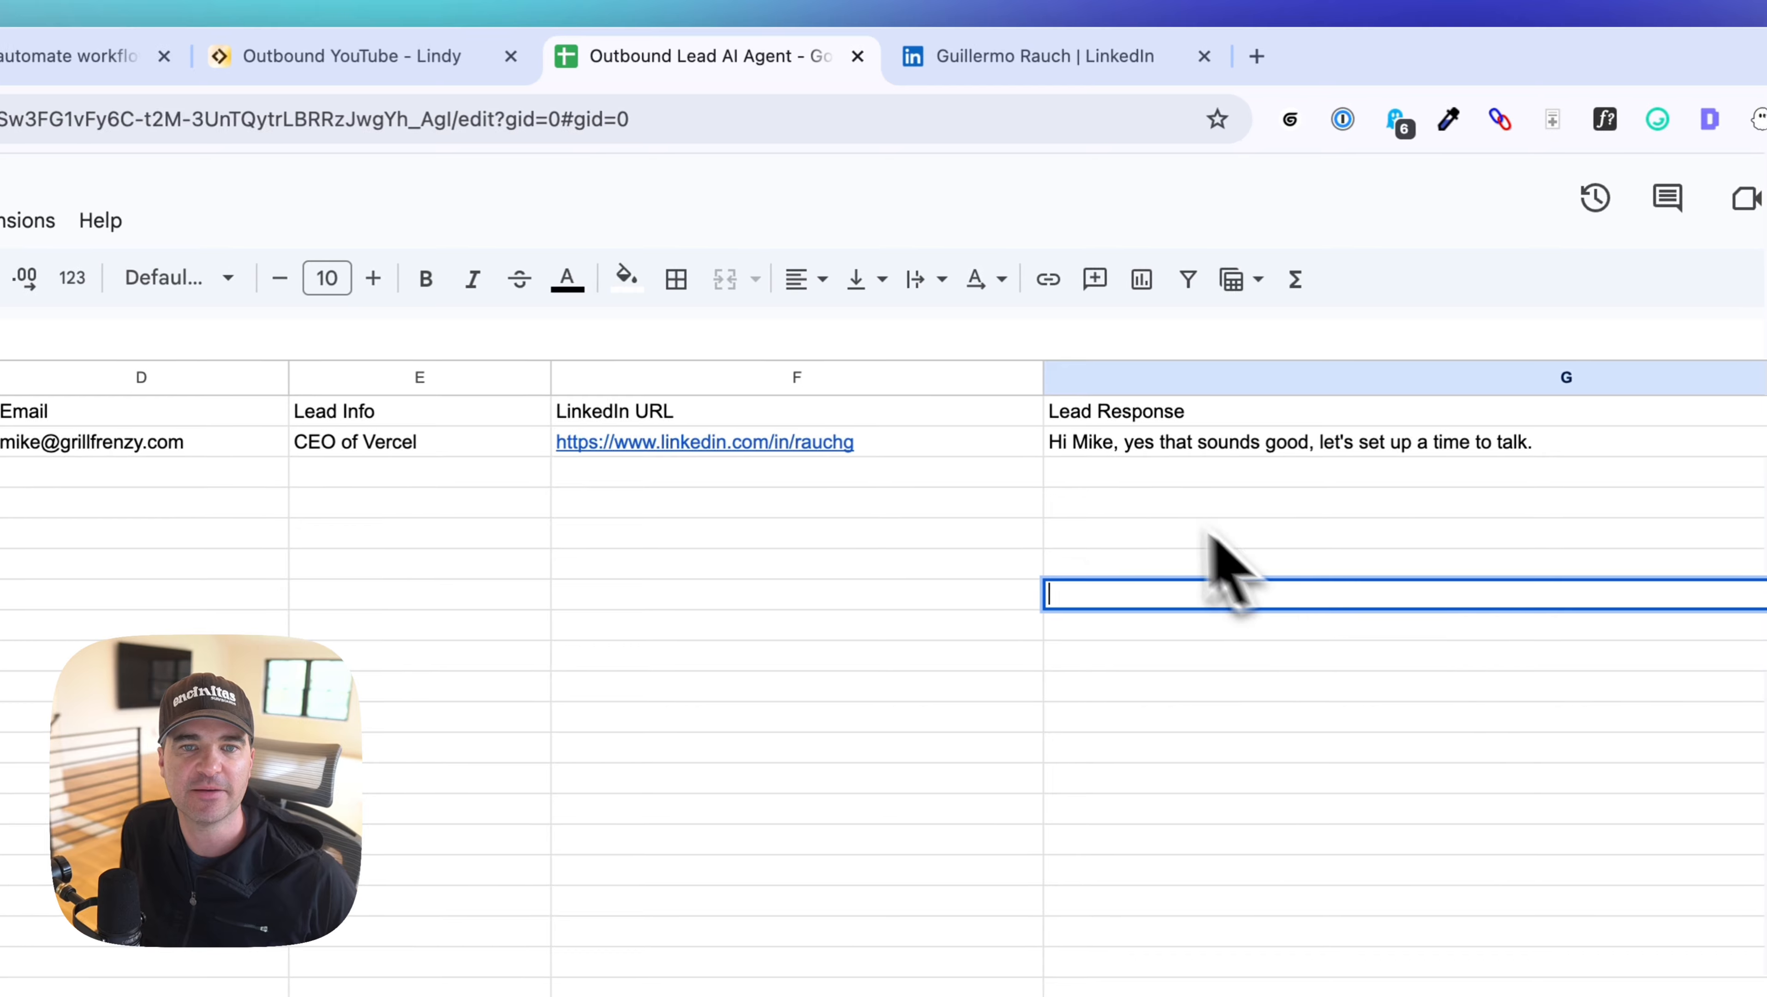
pyautogui.click(919, 468)
pyautogui.click(328, 56)
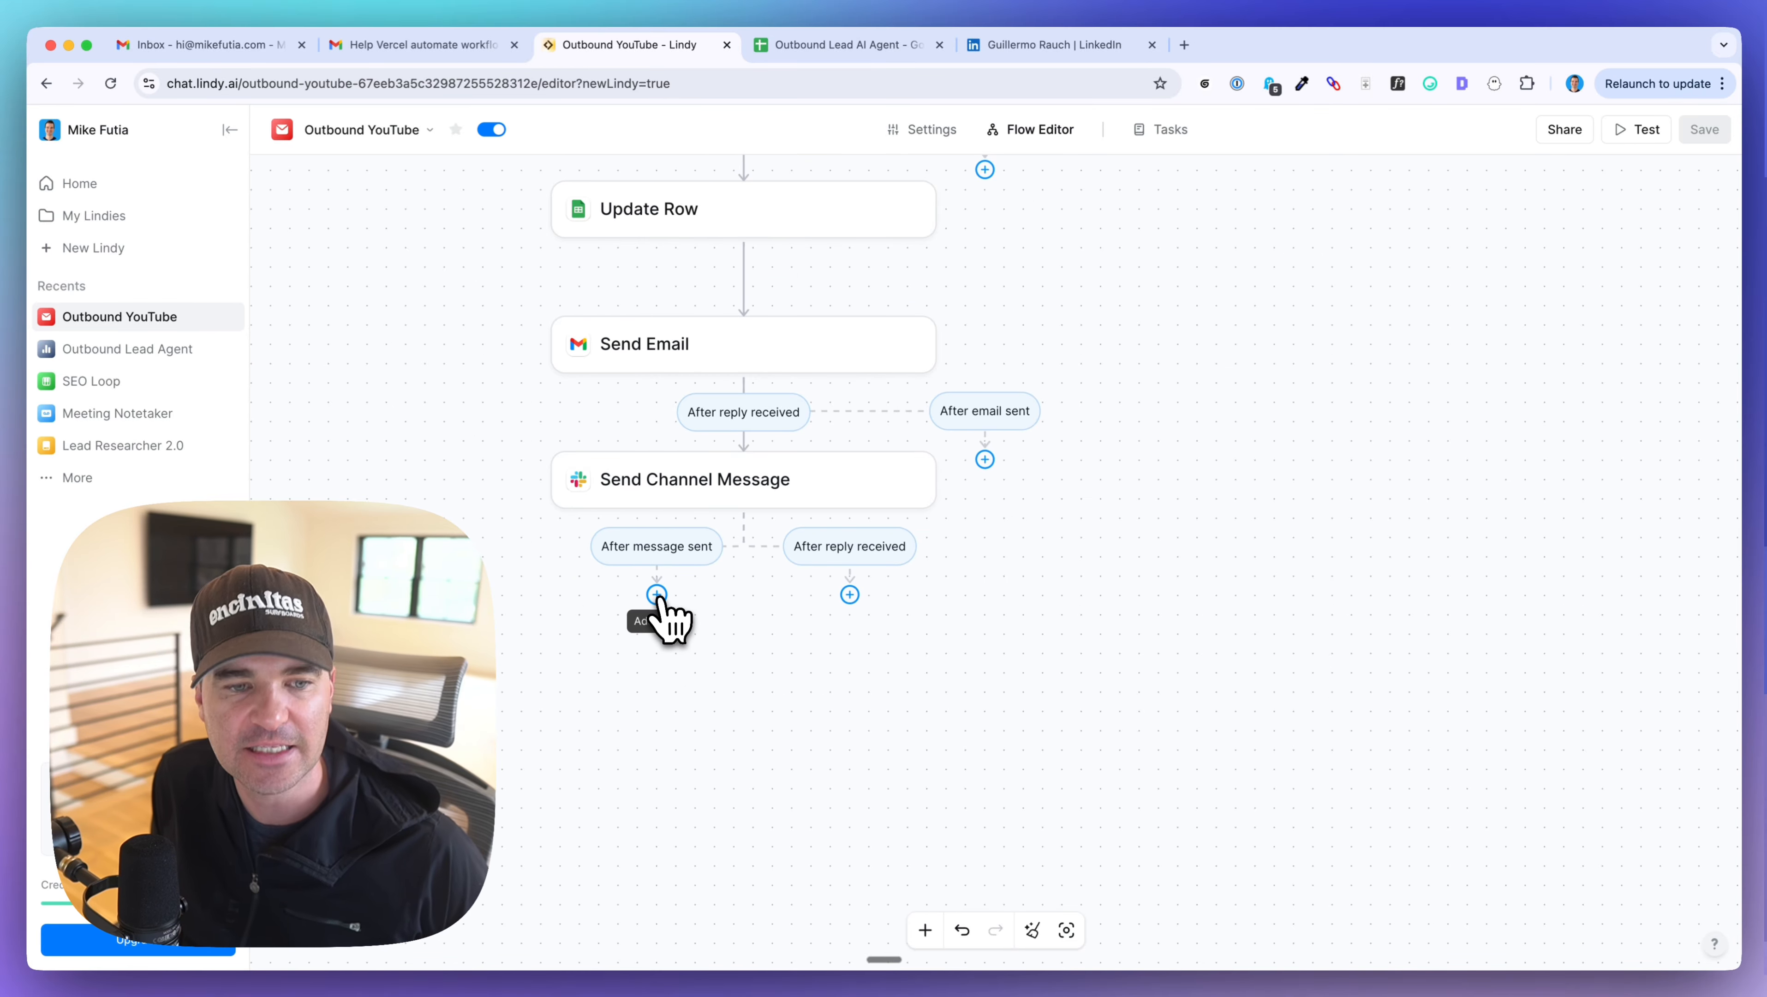
pyautogui.click(657, 595)
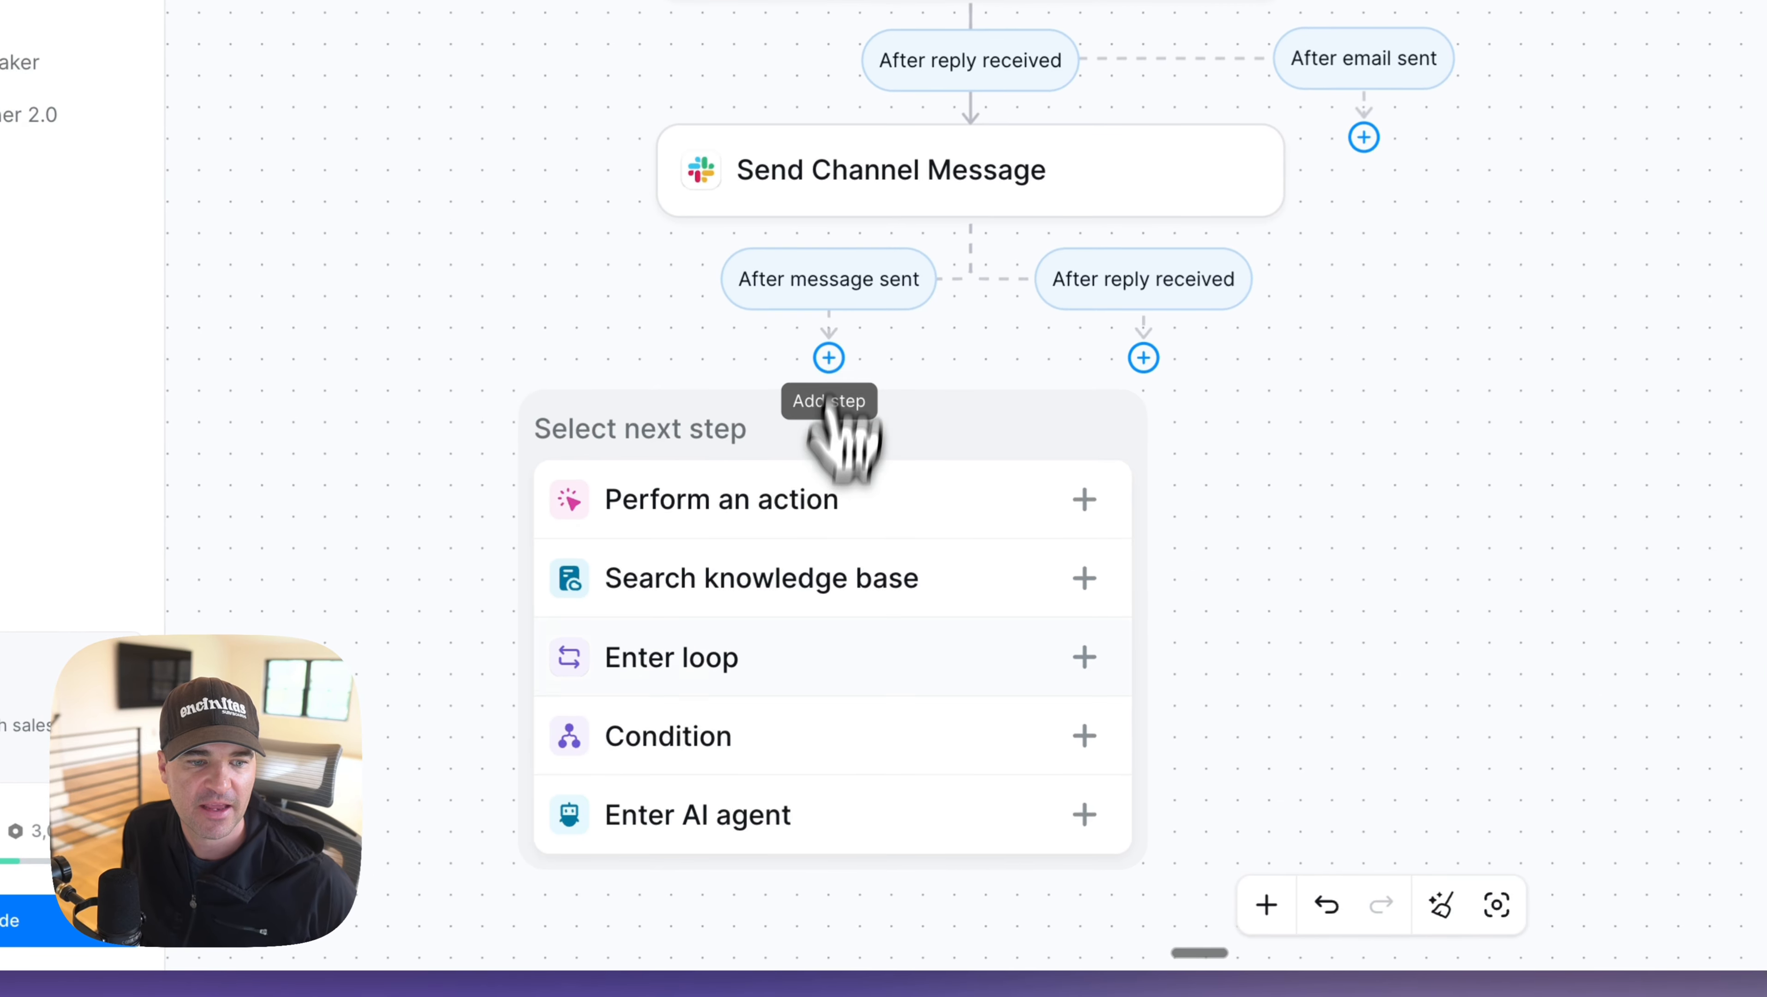
pyautogui.click(754, 823)
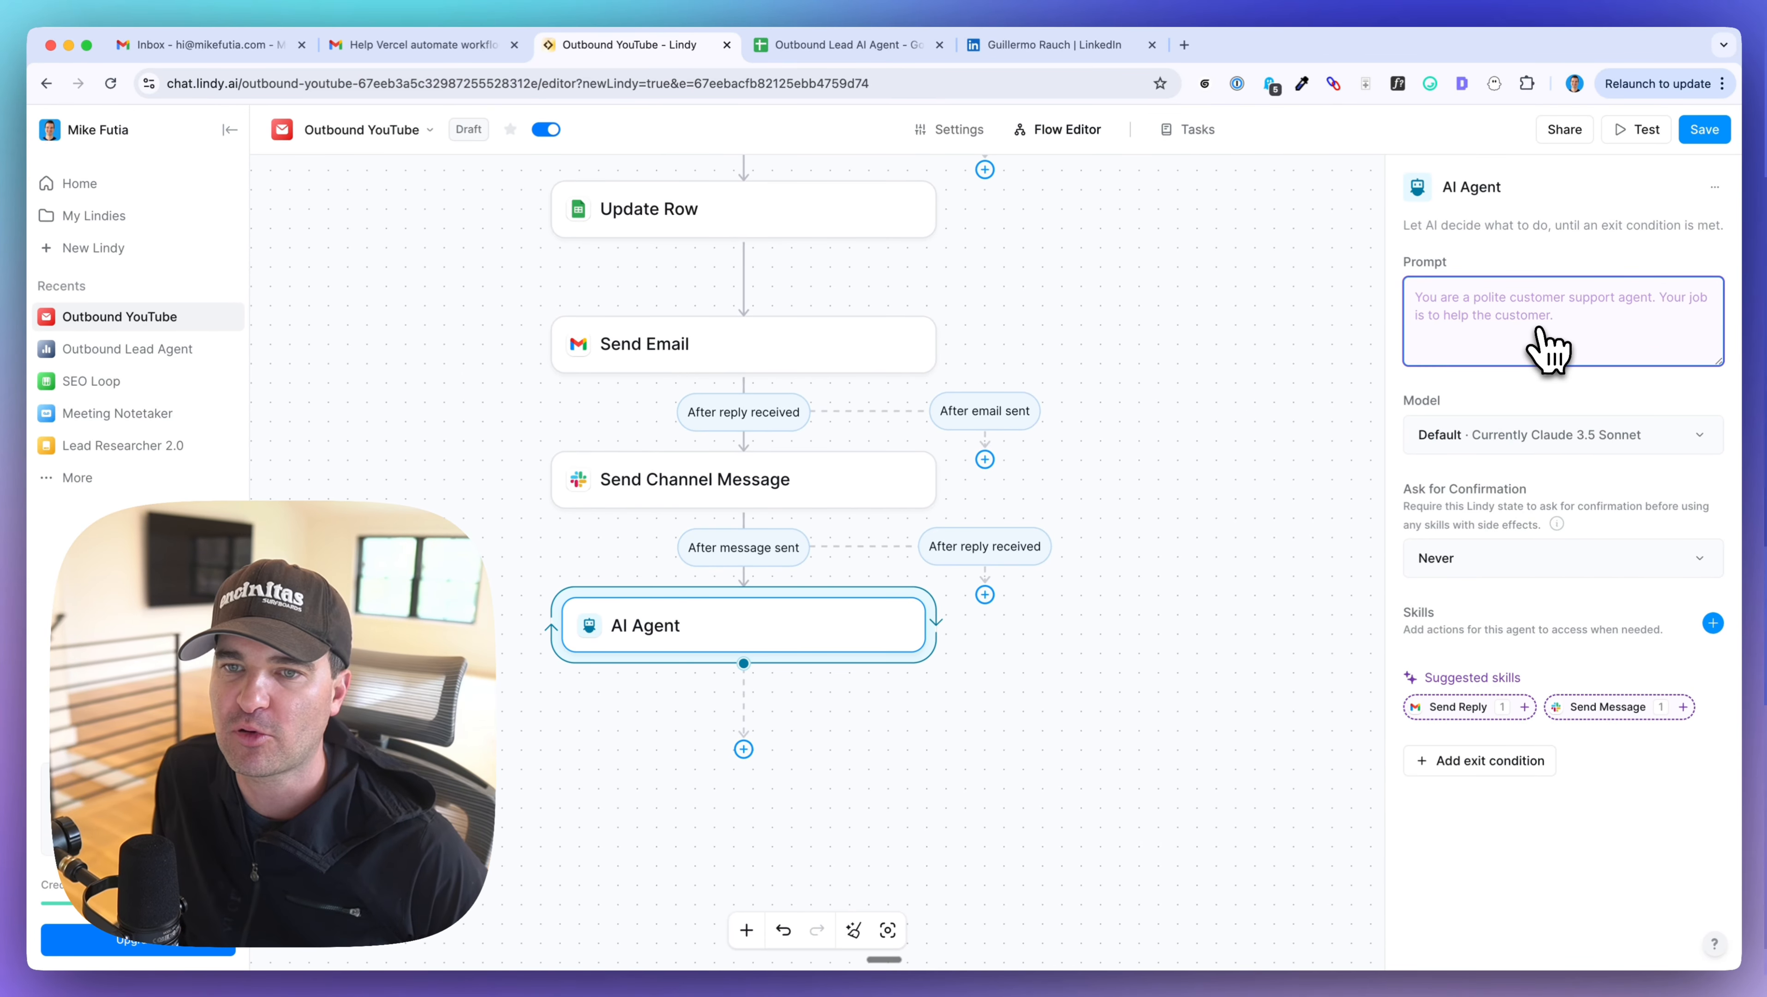
pyautogui.write('extract the slack message from the previous step')
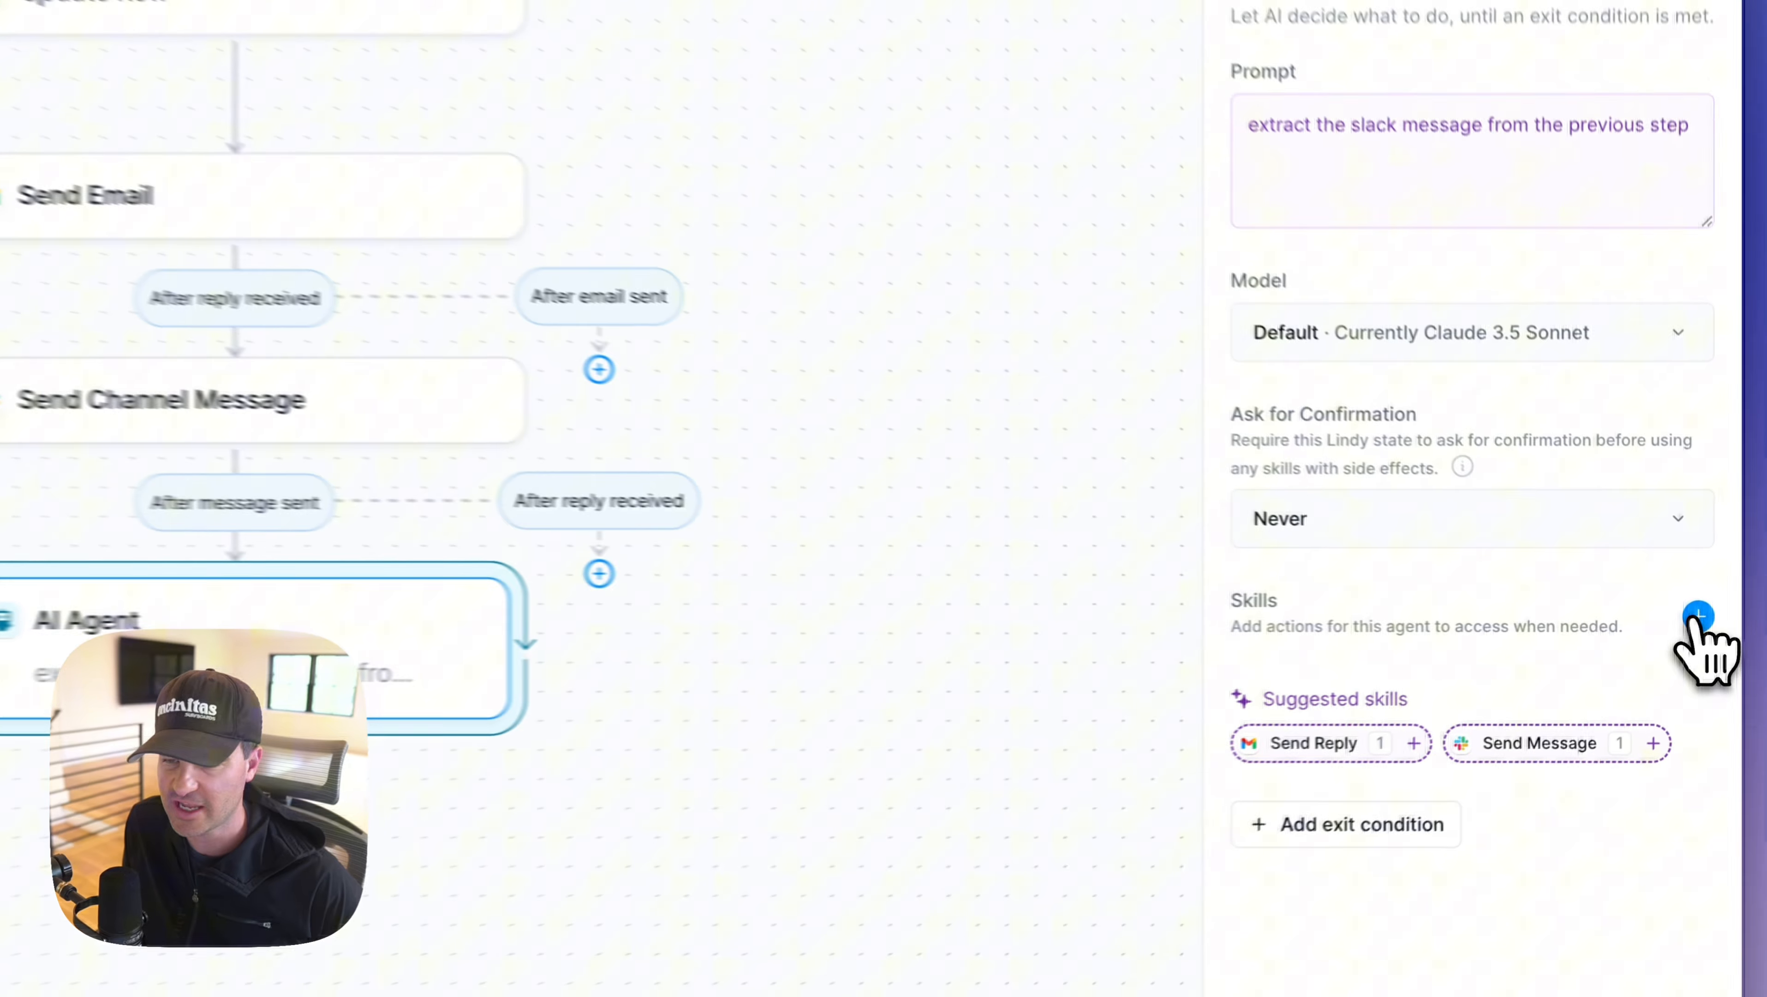
# - Give the new AI Agent the Google Sheets Update Row skill and close its settings
pyautogui.click(1711, 623)
pyautogui.write('update row')
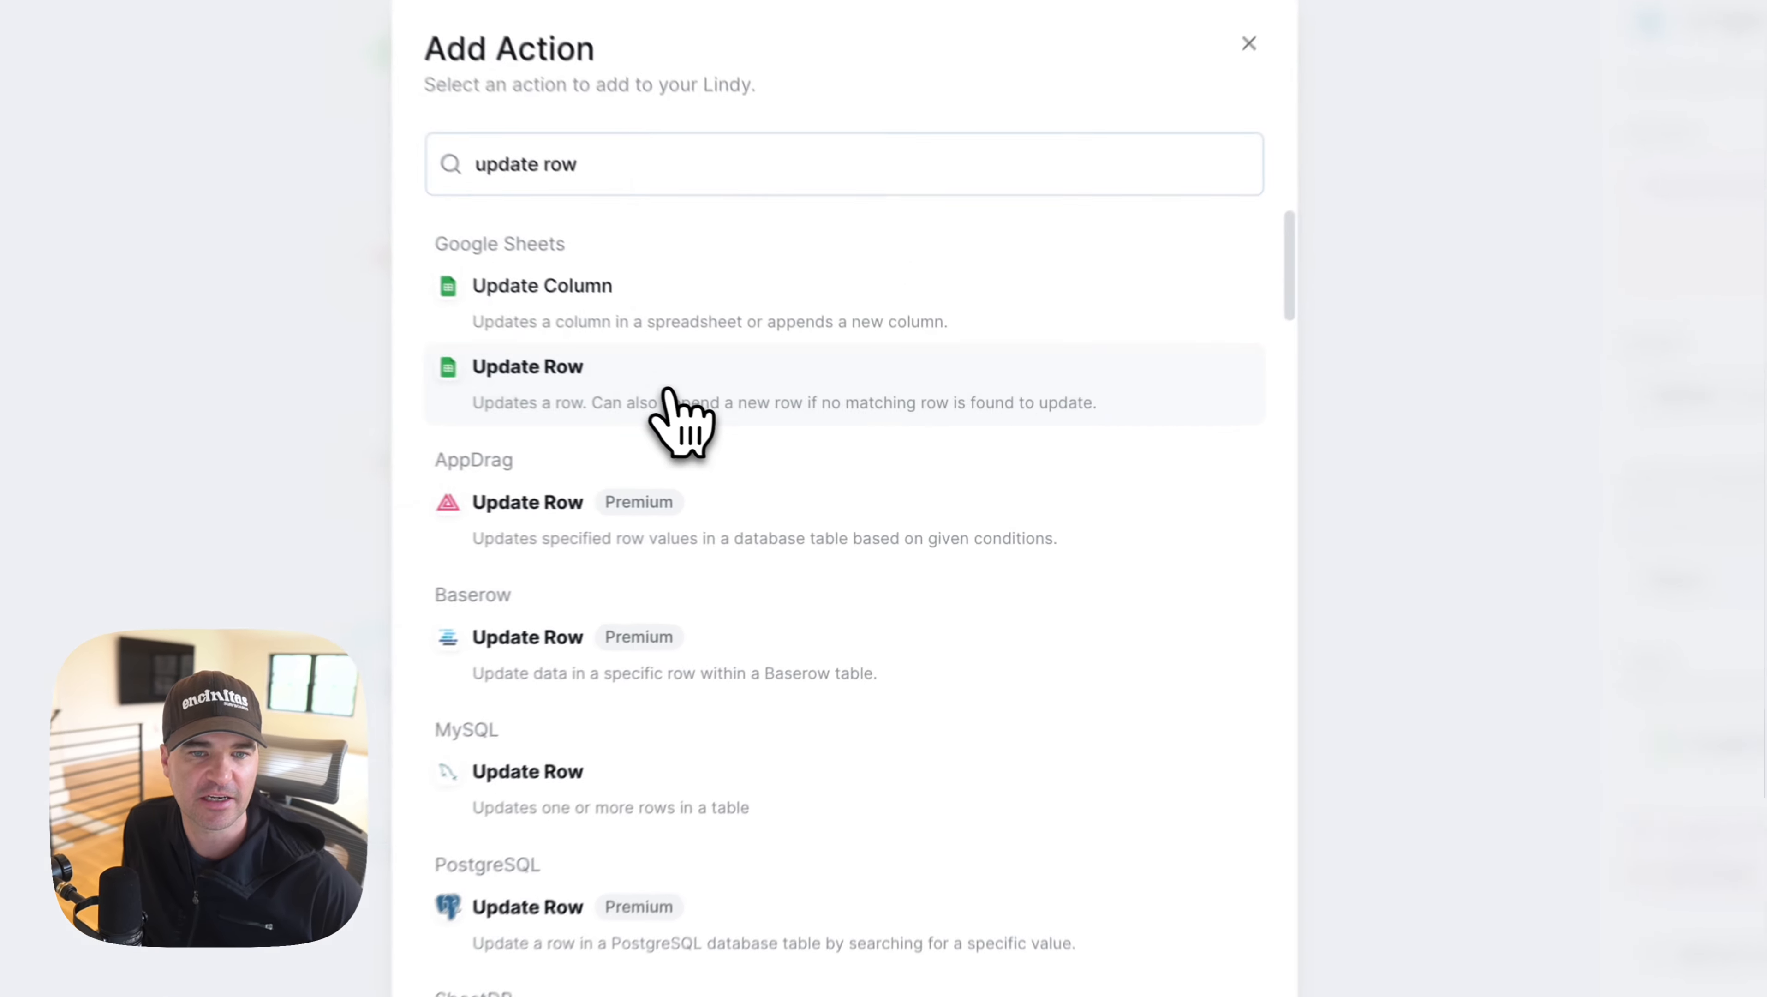
pyautogui.click(749, 432)
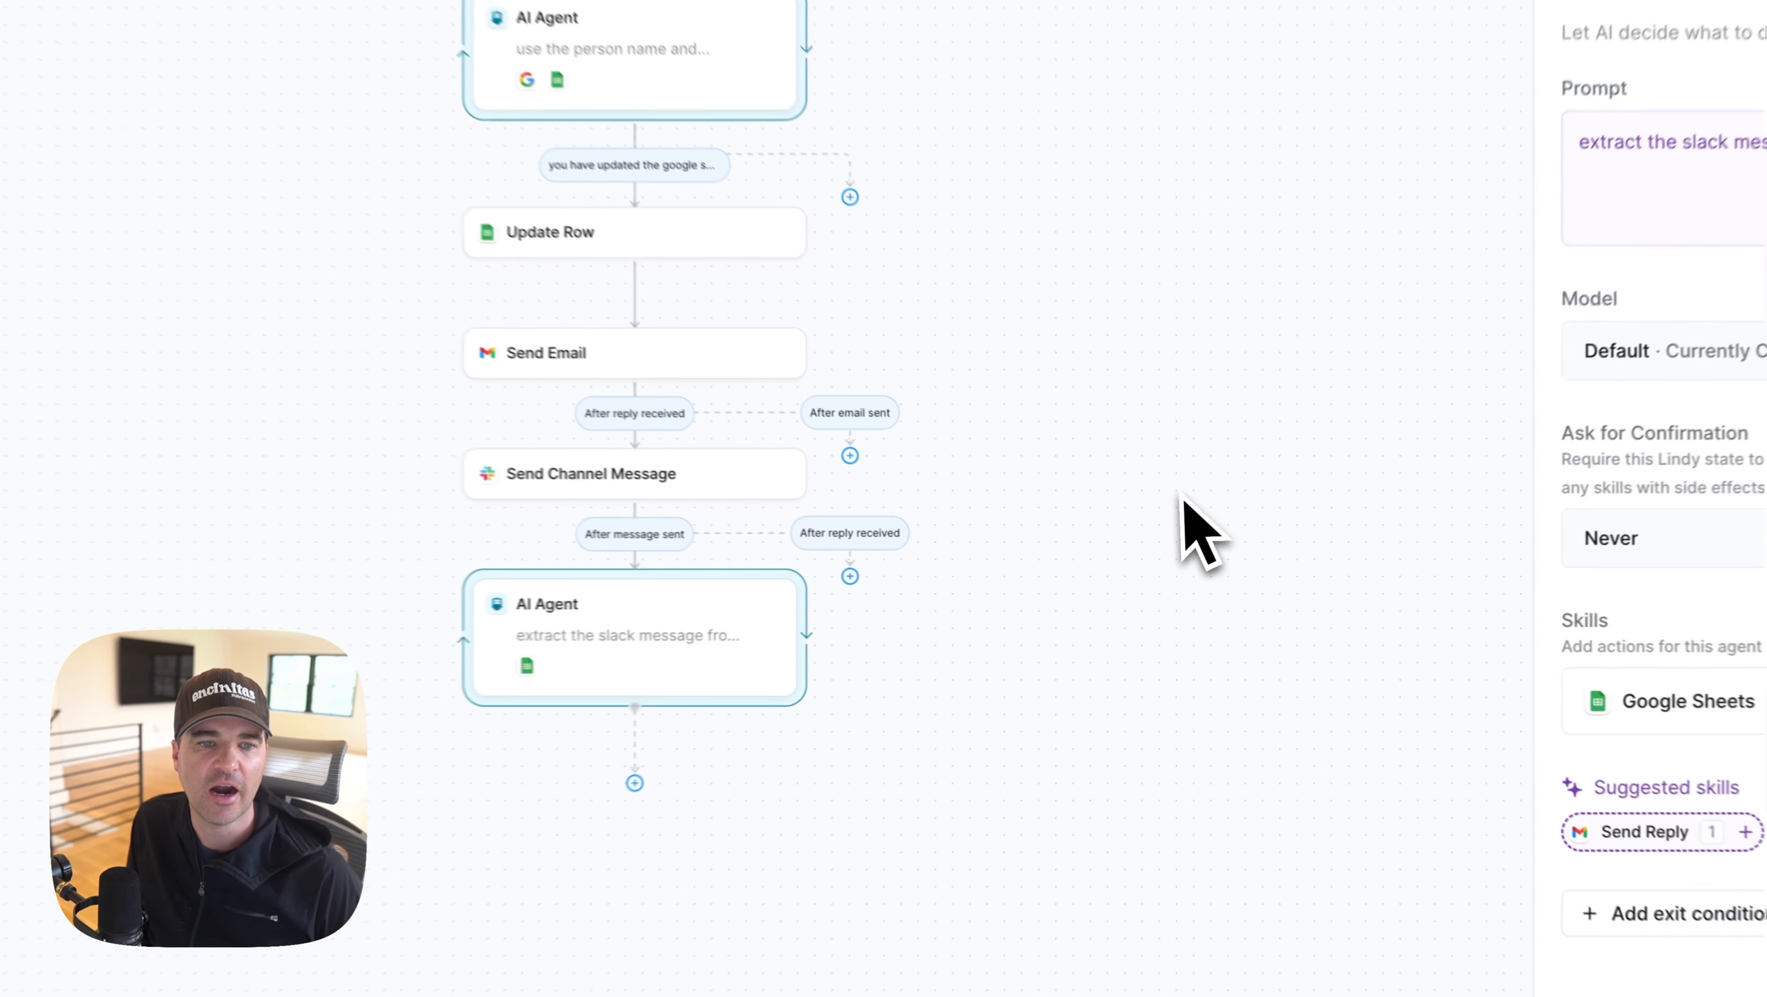
pyautogui.click(1181, 491)
pyautogui.scroll(5, 1167, 486)
pyautogui.scroll(-5, 1166, 484)
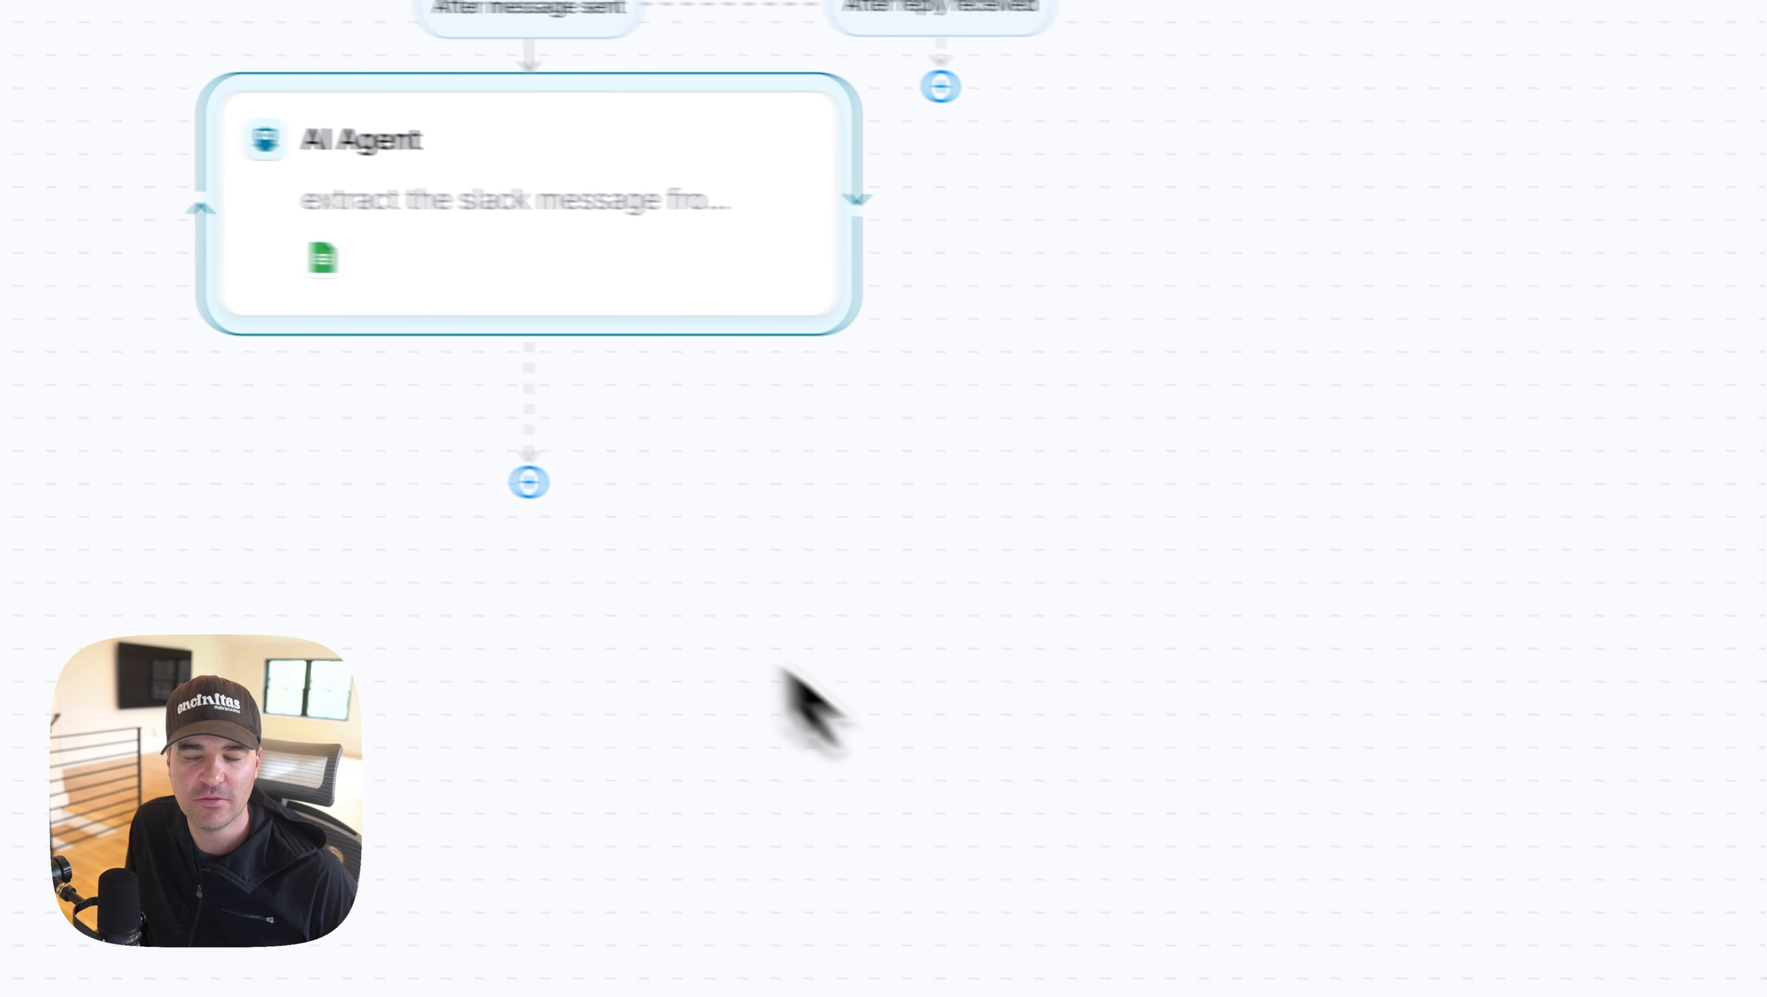
# - Add a Google Sheets Update Row action directly after the new AI Agent
pyautogui.click(434, 477)
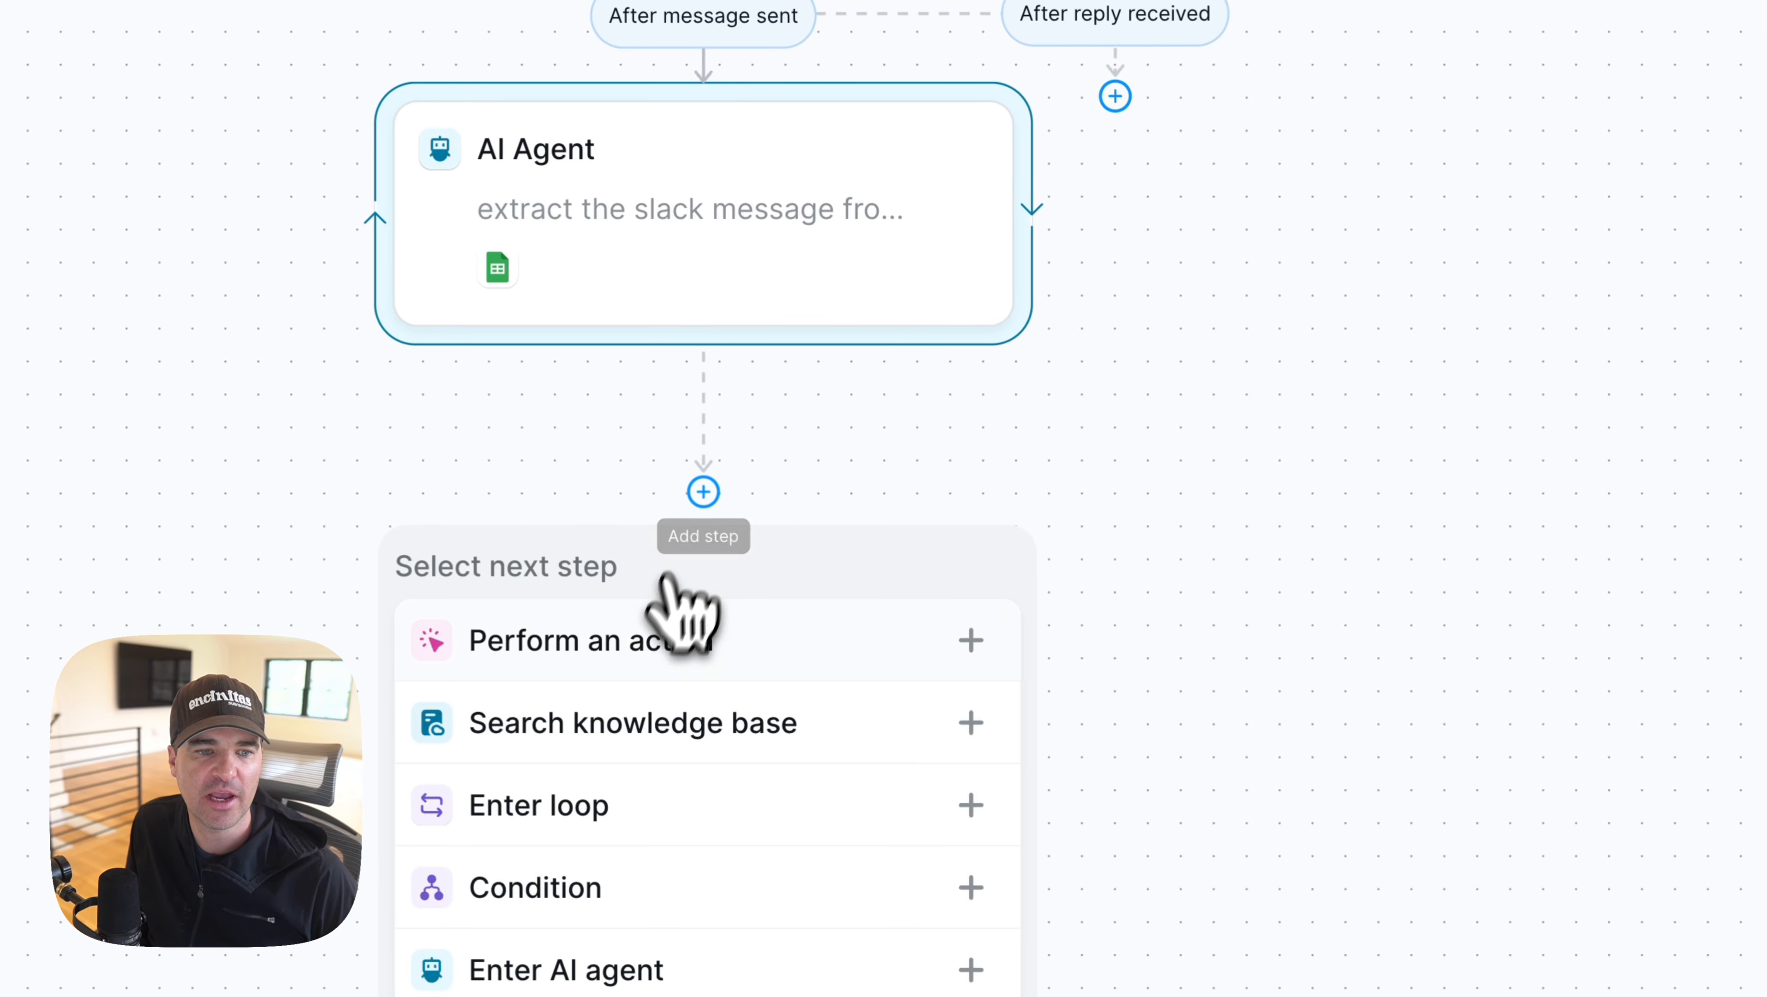
pyautogui.click(643, 632)
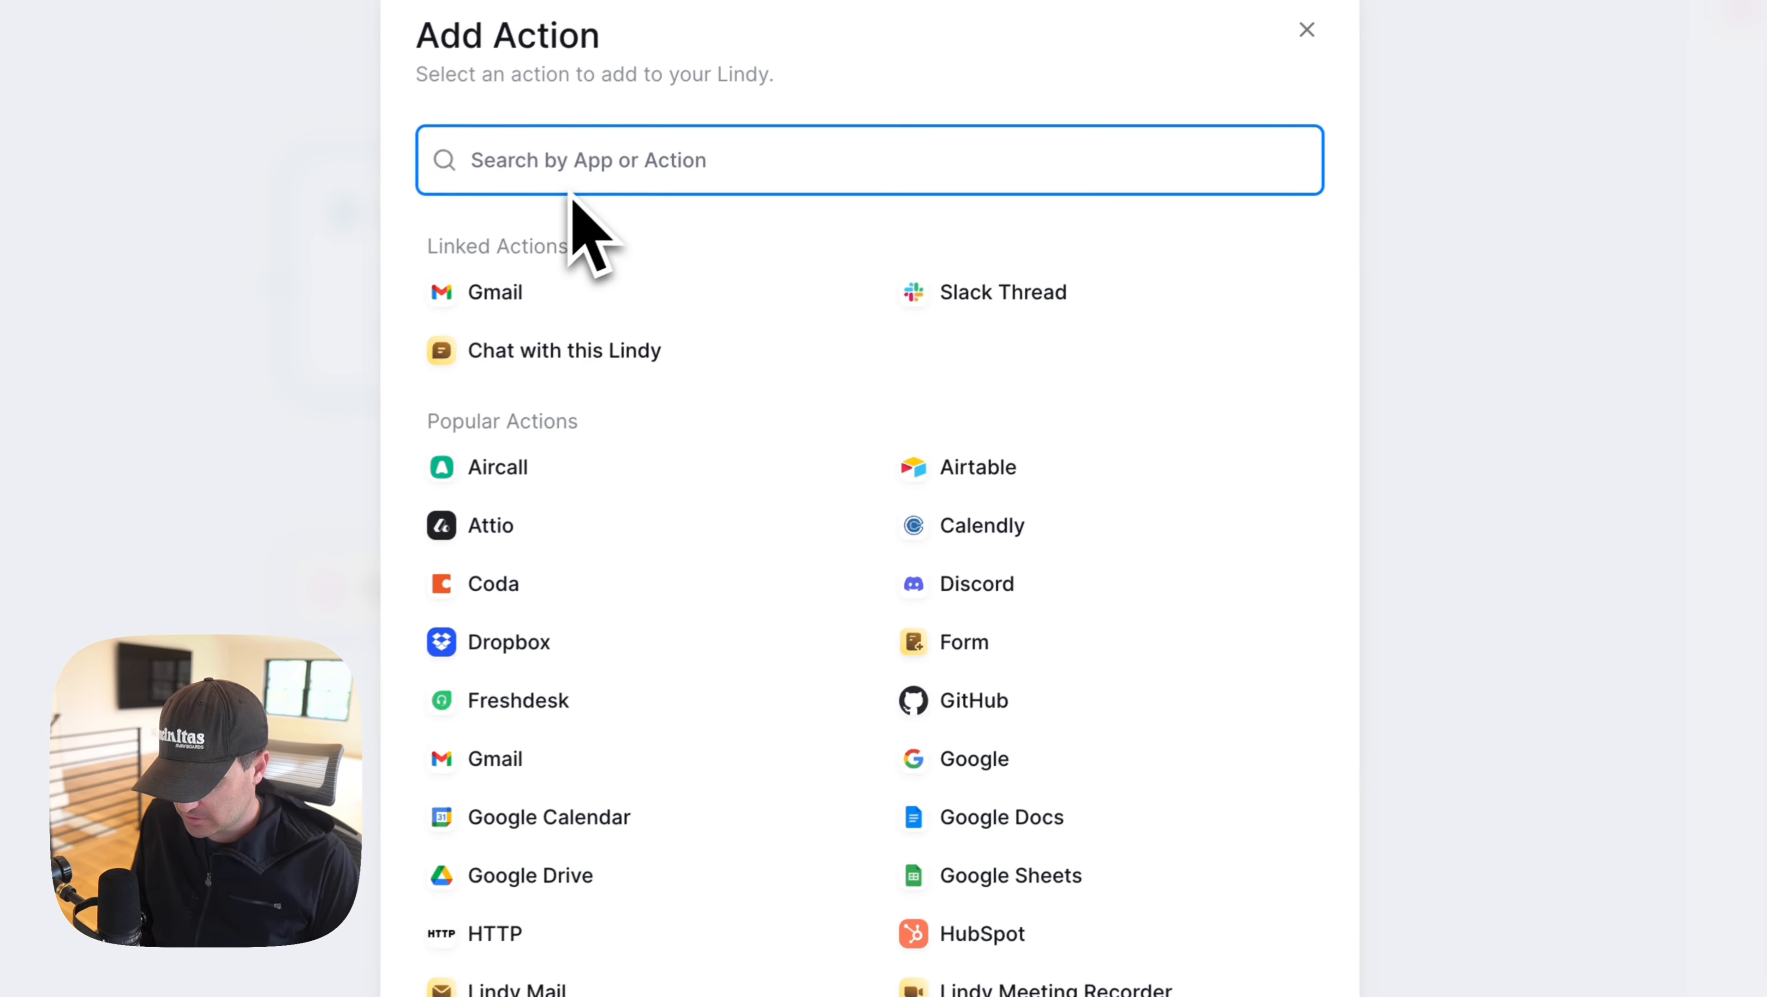
pyautogui.write('update row')
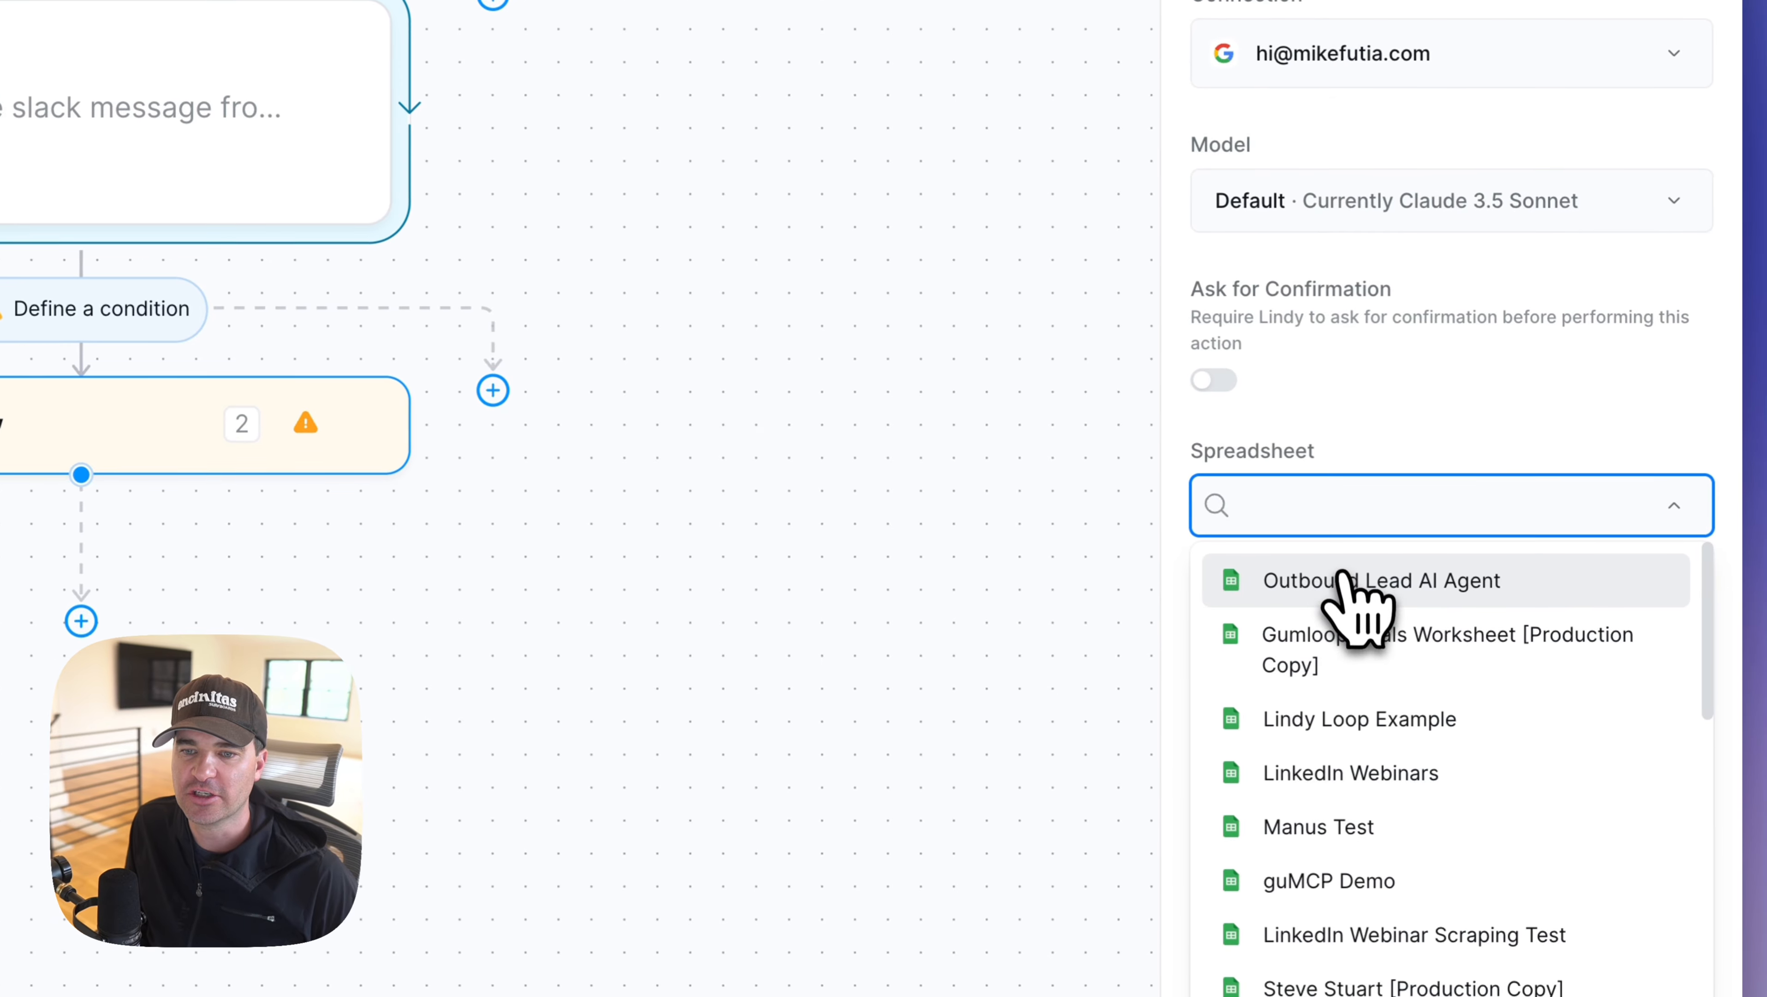
# - Point the new Update Row at the Outbound Lead AI Agent spreadsheet, Sheet1, with Email as the lookup column
pyautogui.click(1333, 580)
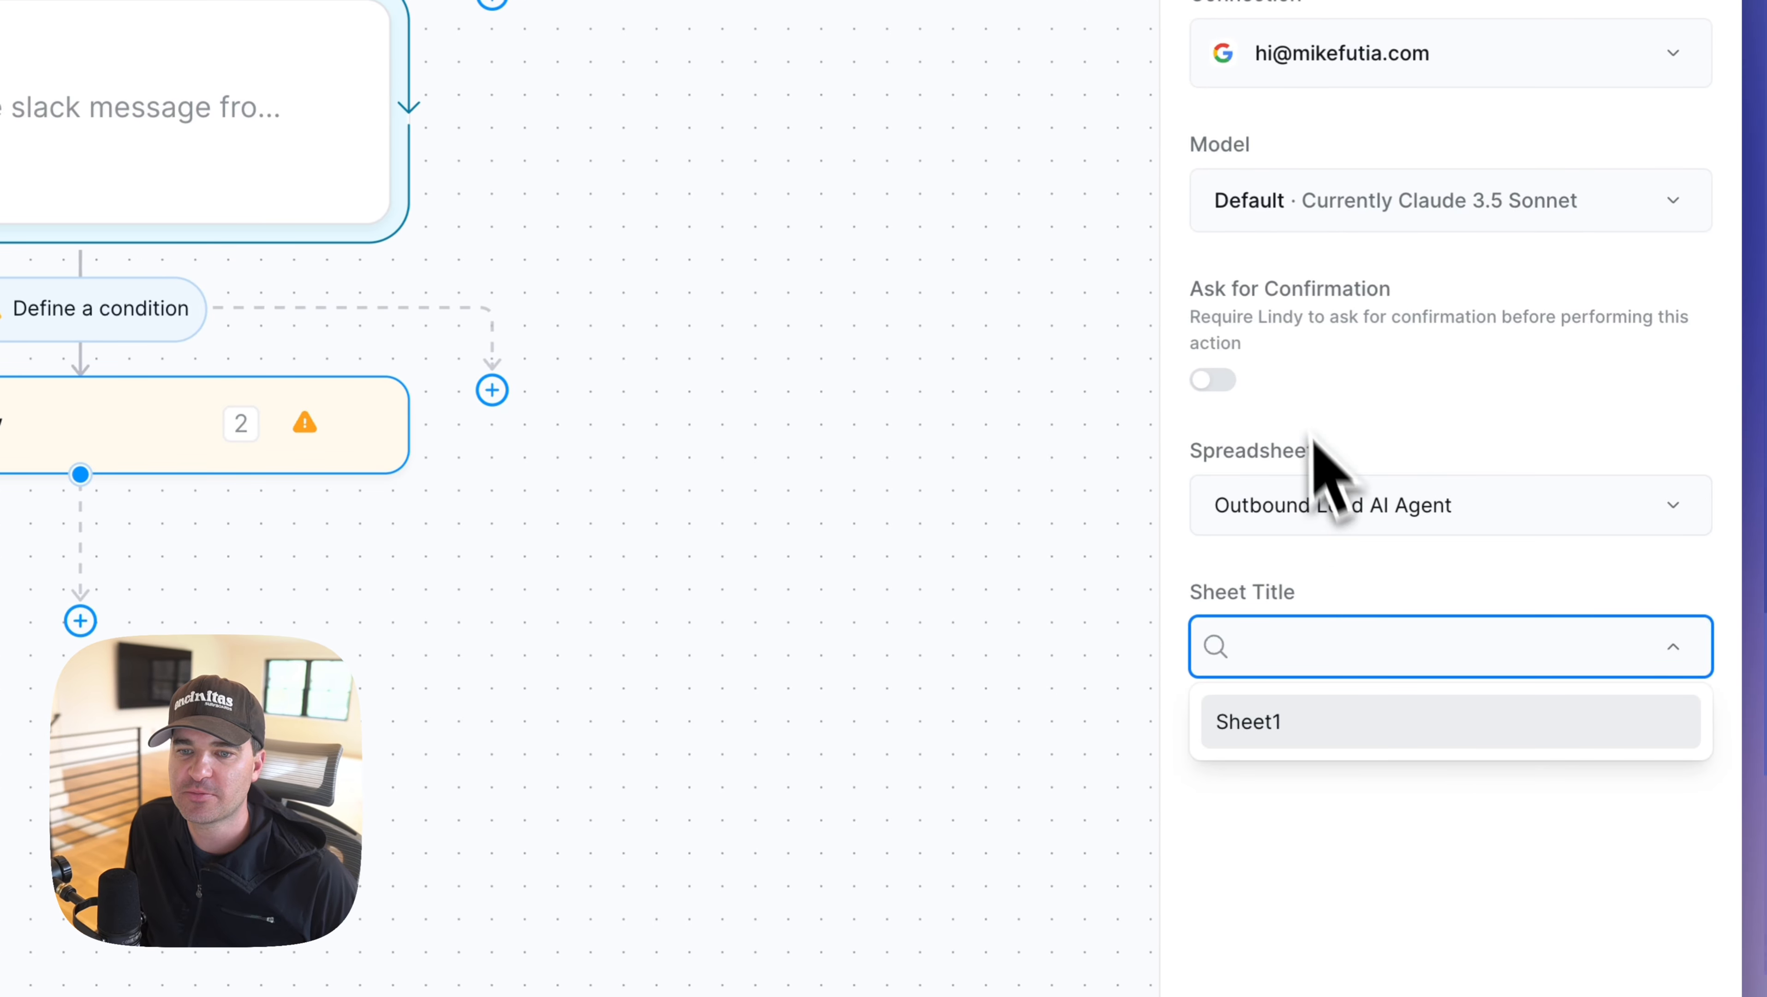
pyautogui.click(1319, 723)
pyautogui.click(1323, 787)
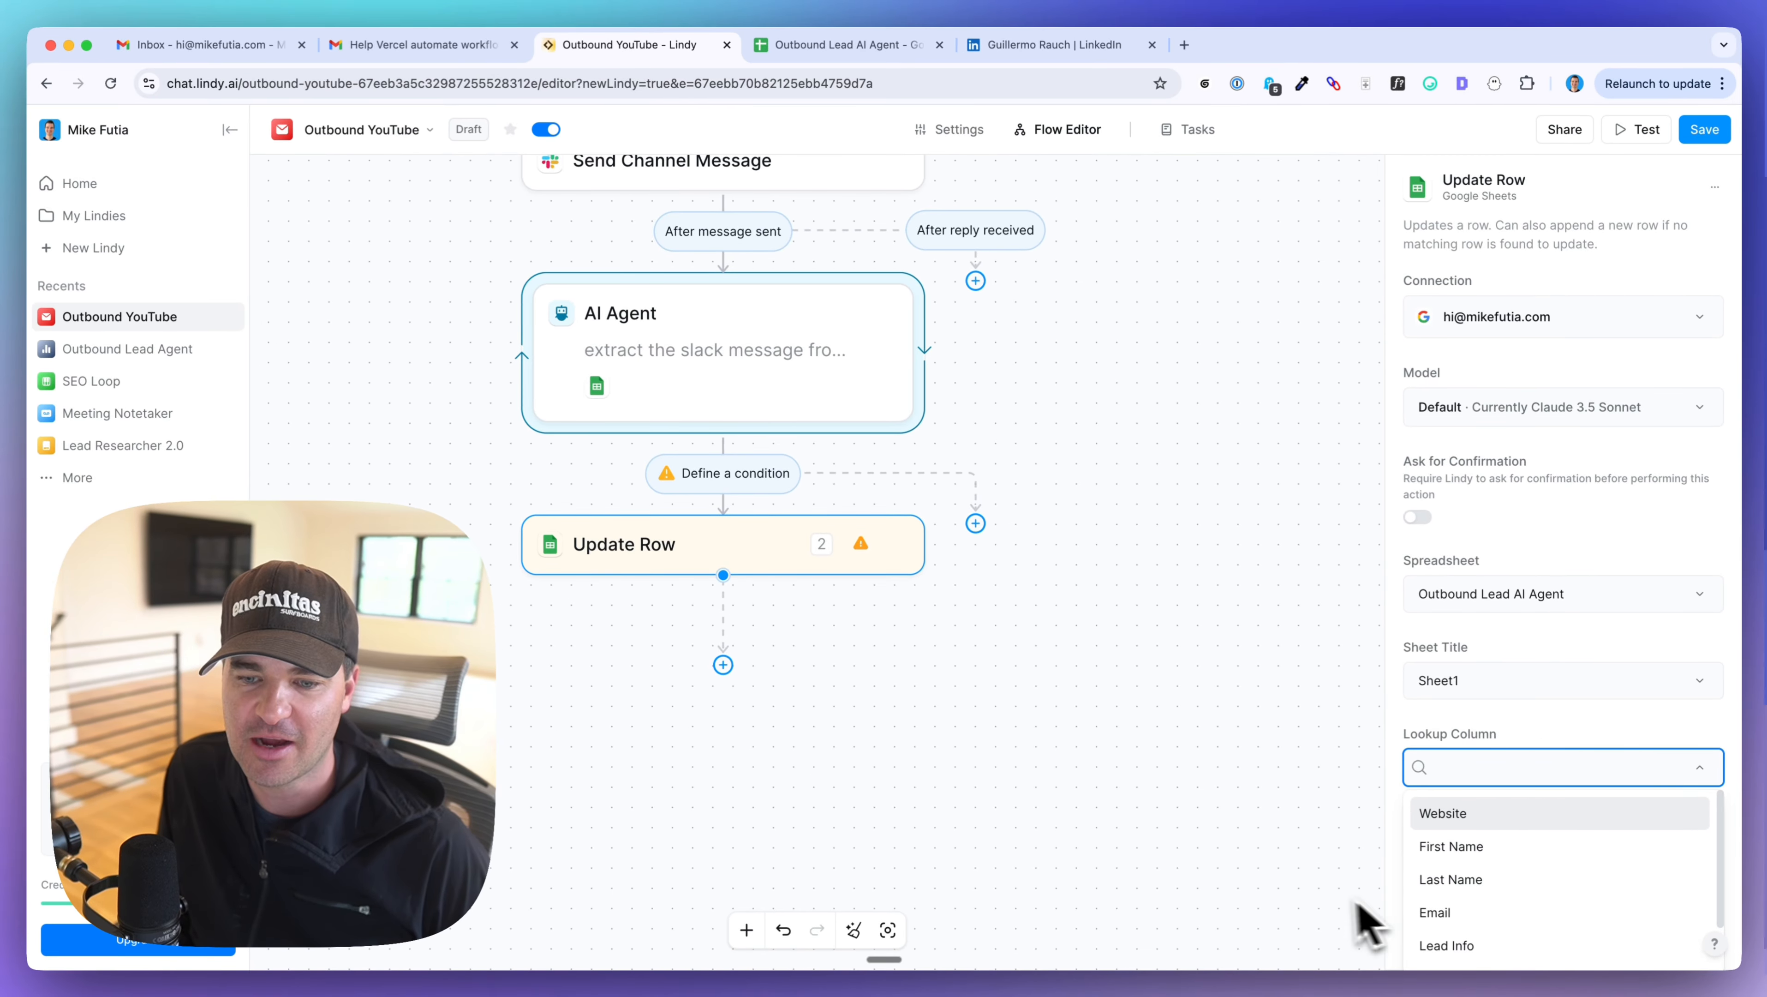
pyautogui.click(1403, 914)
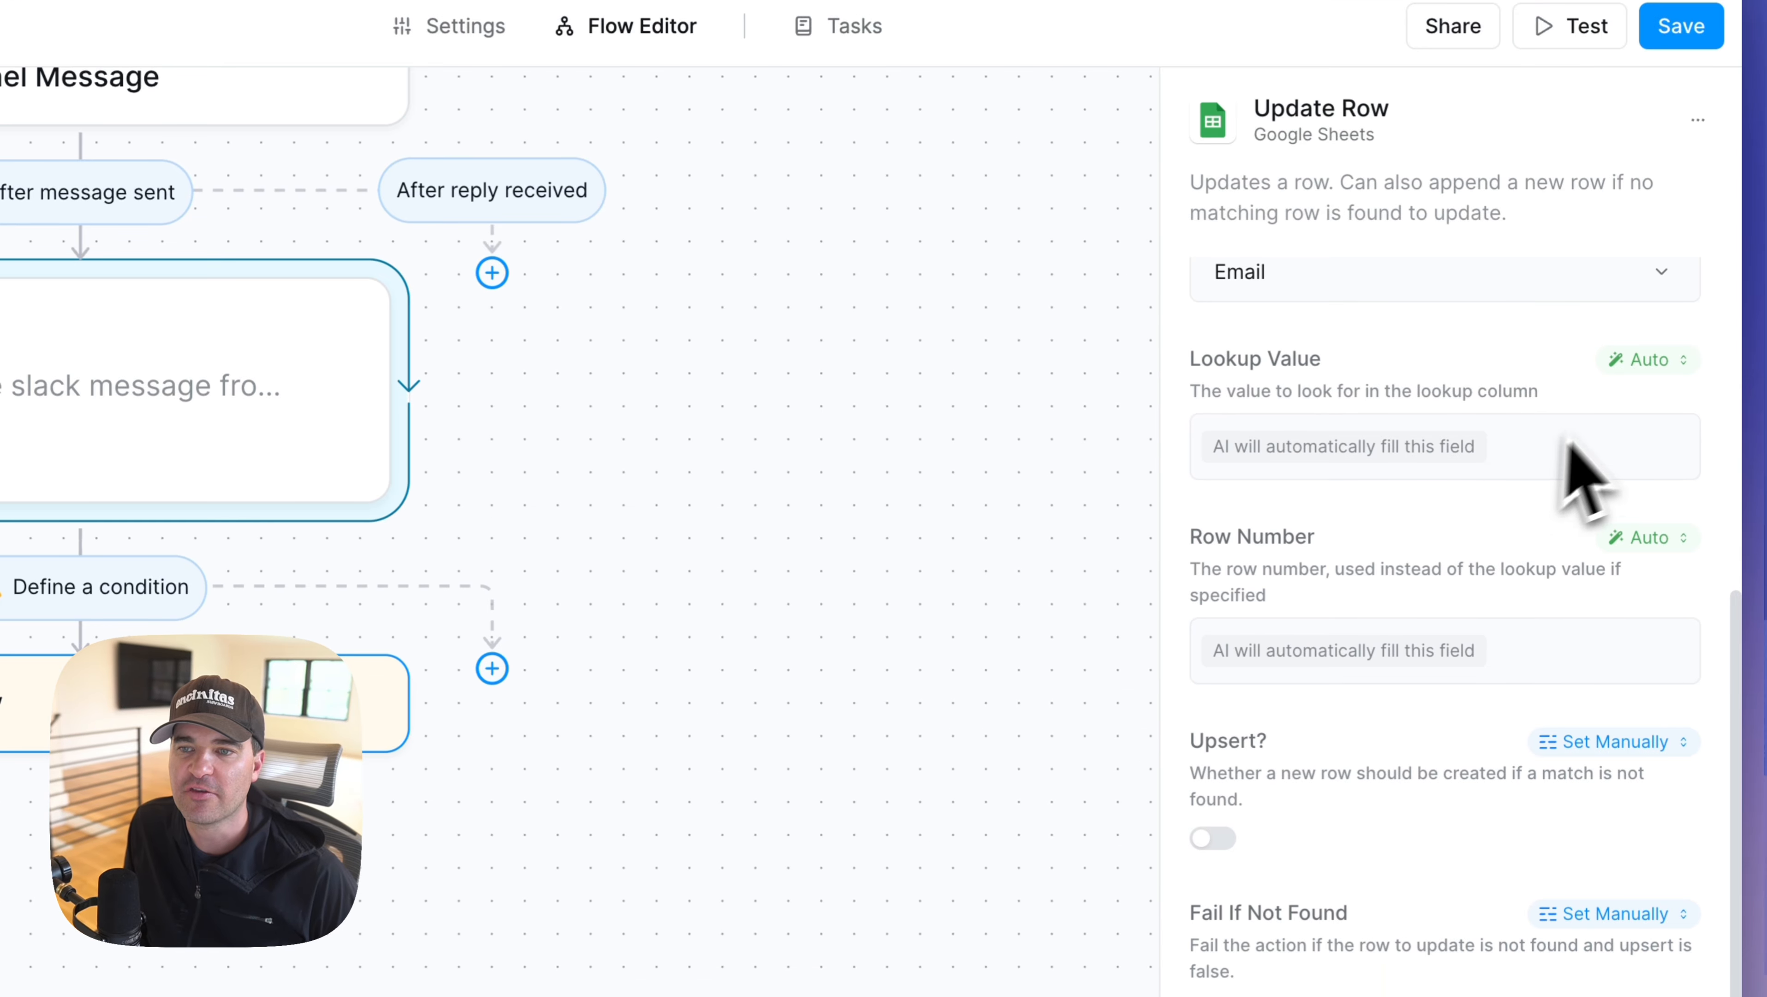
# - Switch Lookup Value to Prompt AI with "the email address from the slack message"
pyautogui.click(1653, 361)
pyautogui.click(1501, 540)
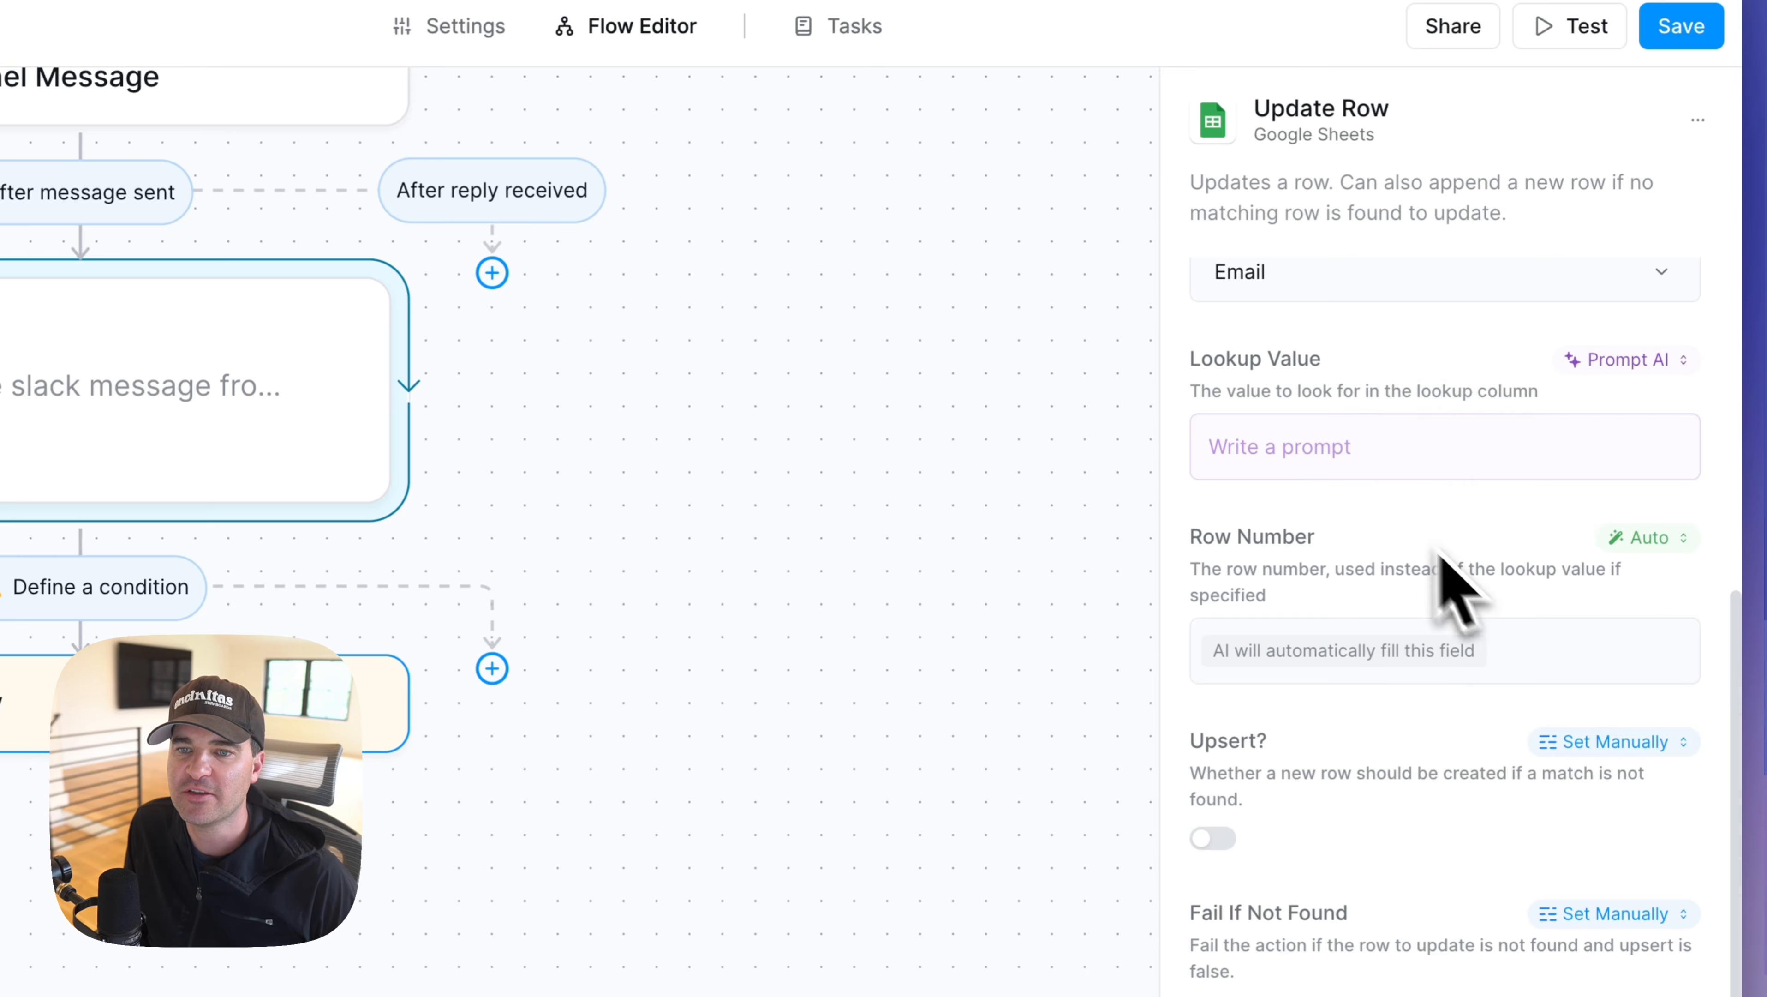
pyautogui.click(1315, 451)
pyautogui.write('the email address from the slack message')
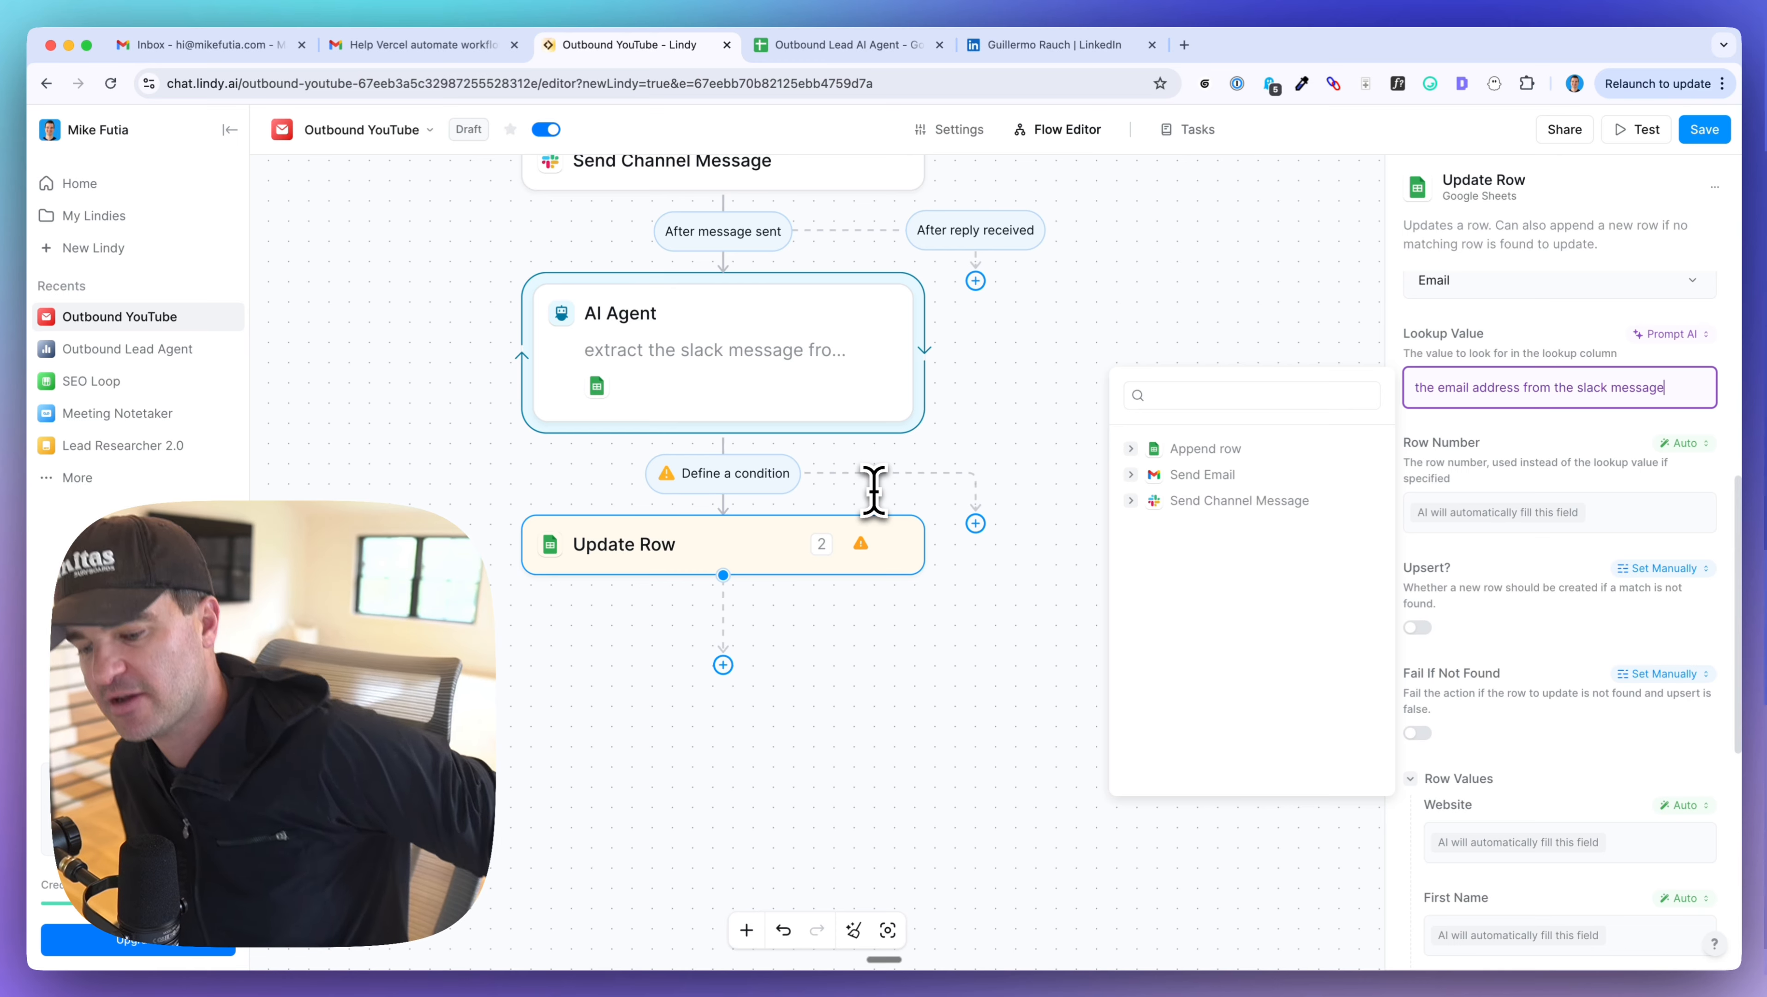
# - Examine the Email and Lead Response cells of the lead's row in the Outbound Lead AI Agent sheet, then return to Lindy
pyautogui.click(768, 49)
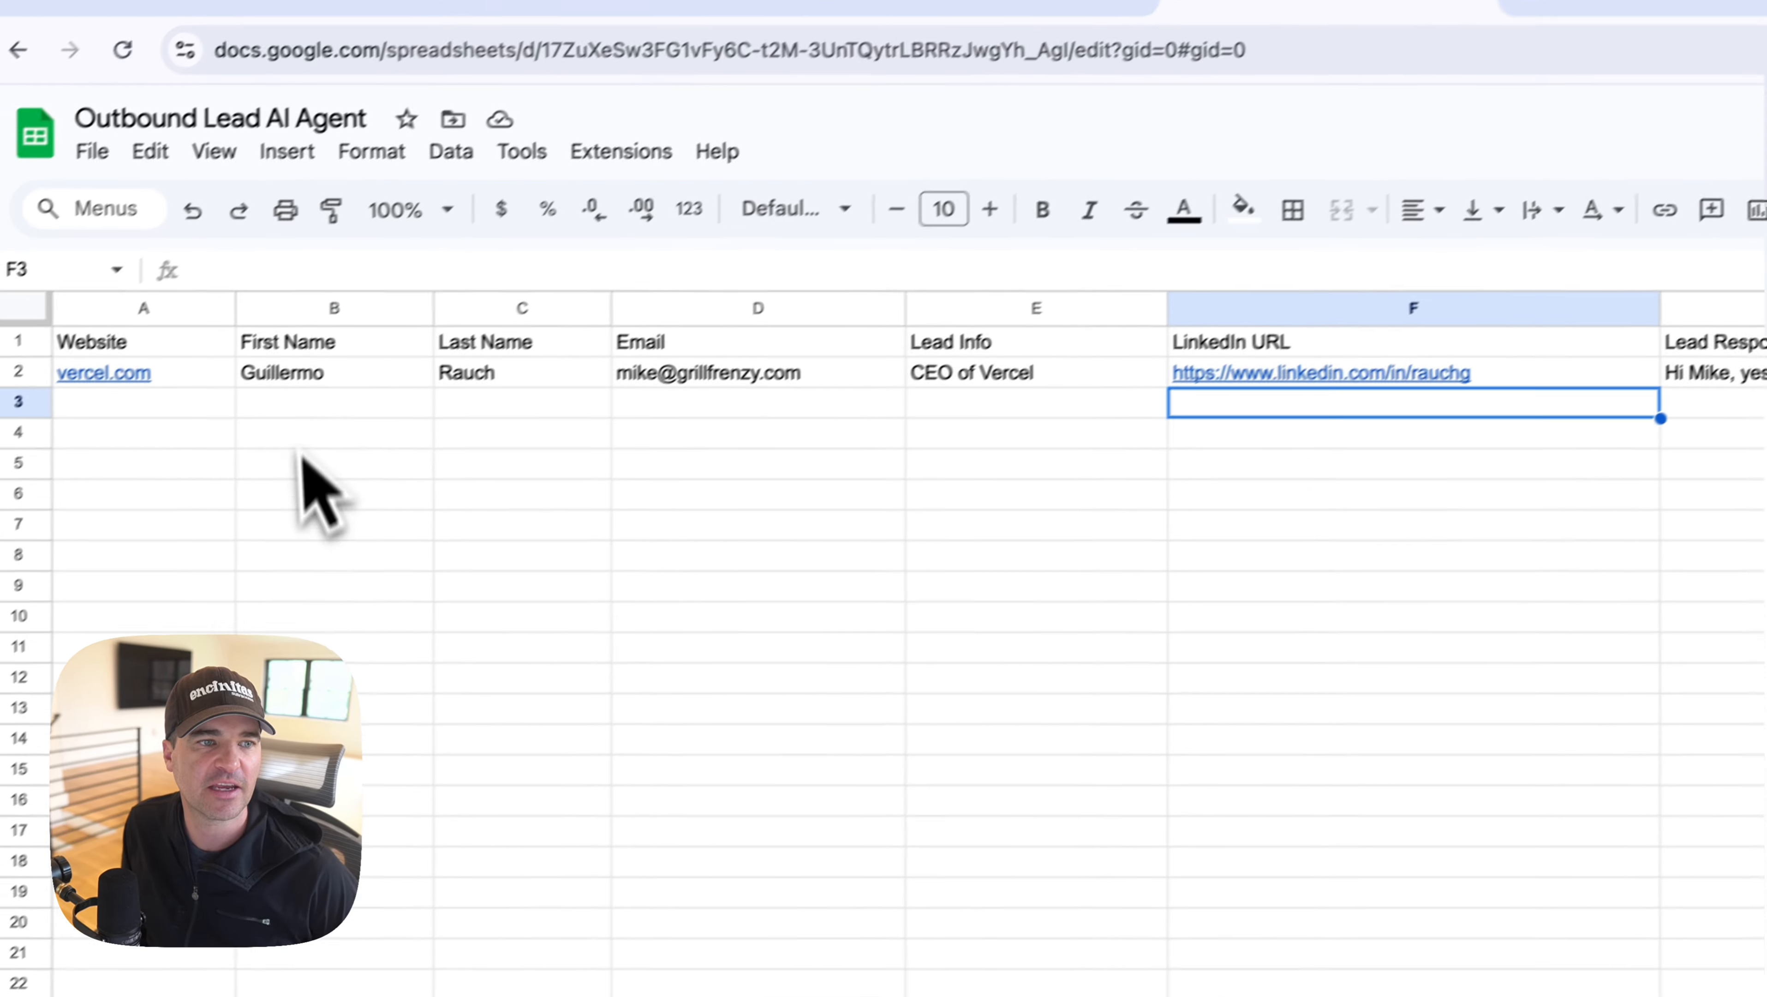
pyautogui.click(660, 384)
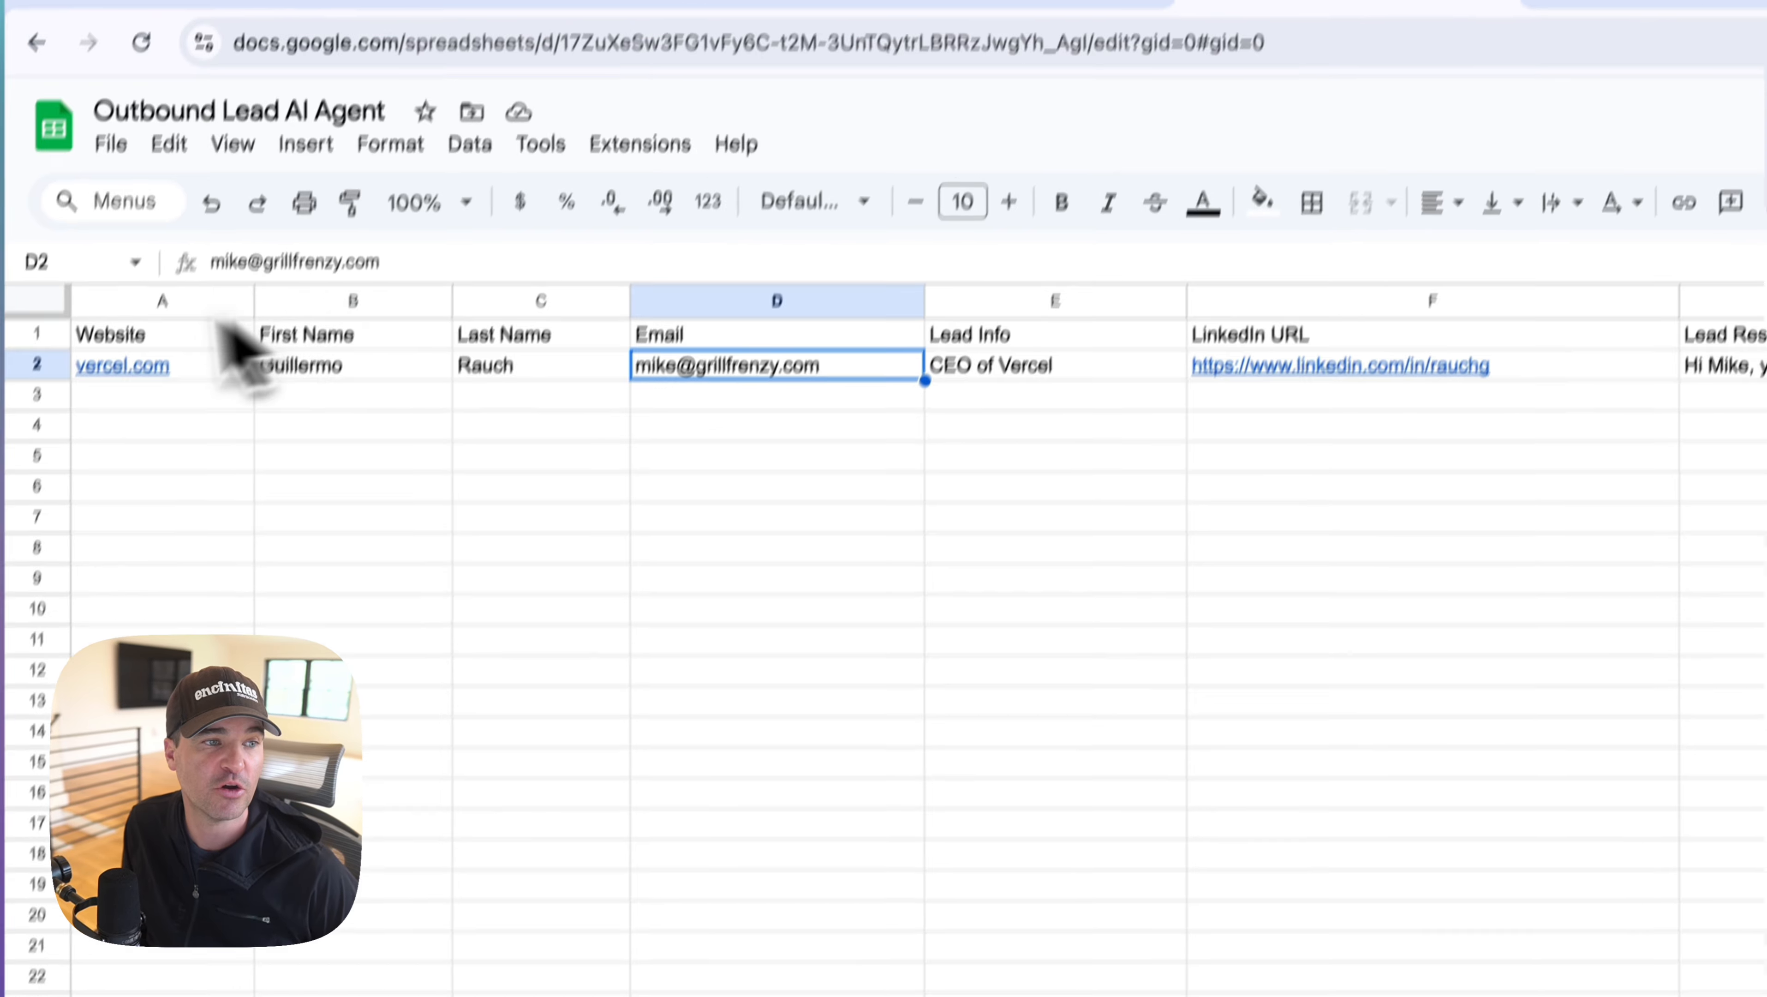
pyautogui.click(36, 364)
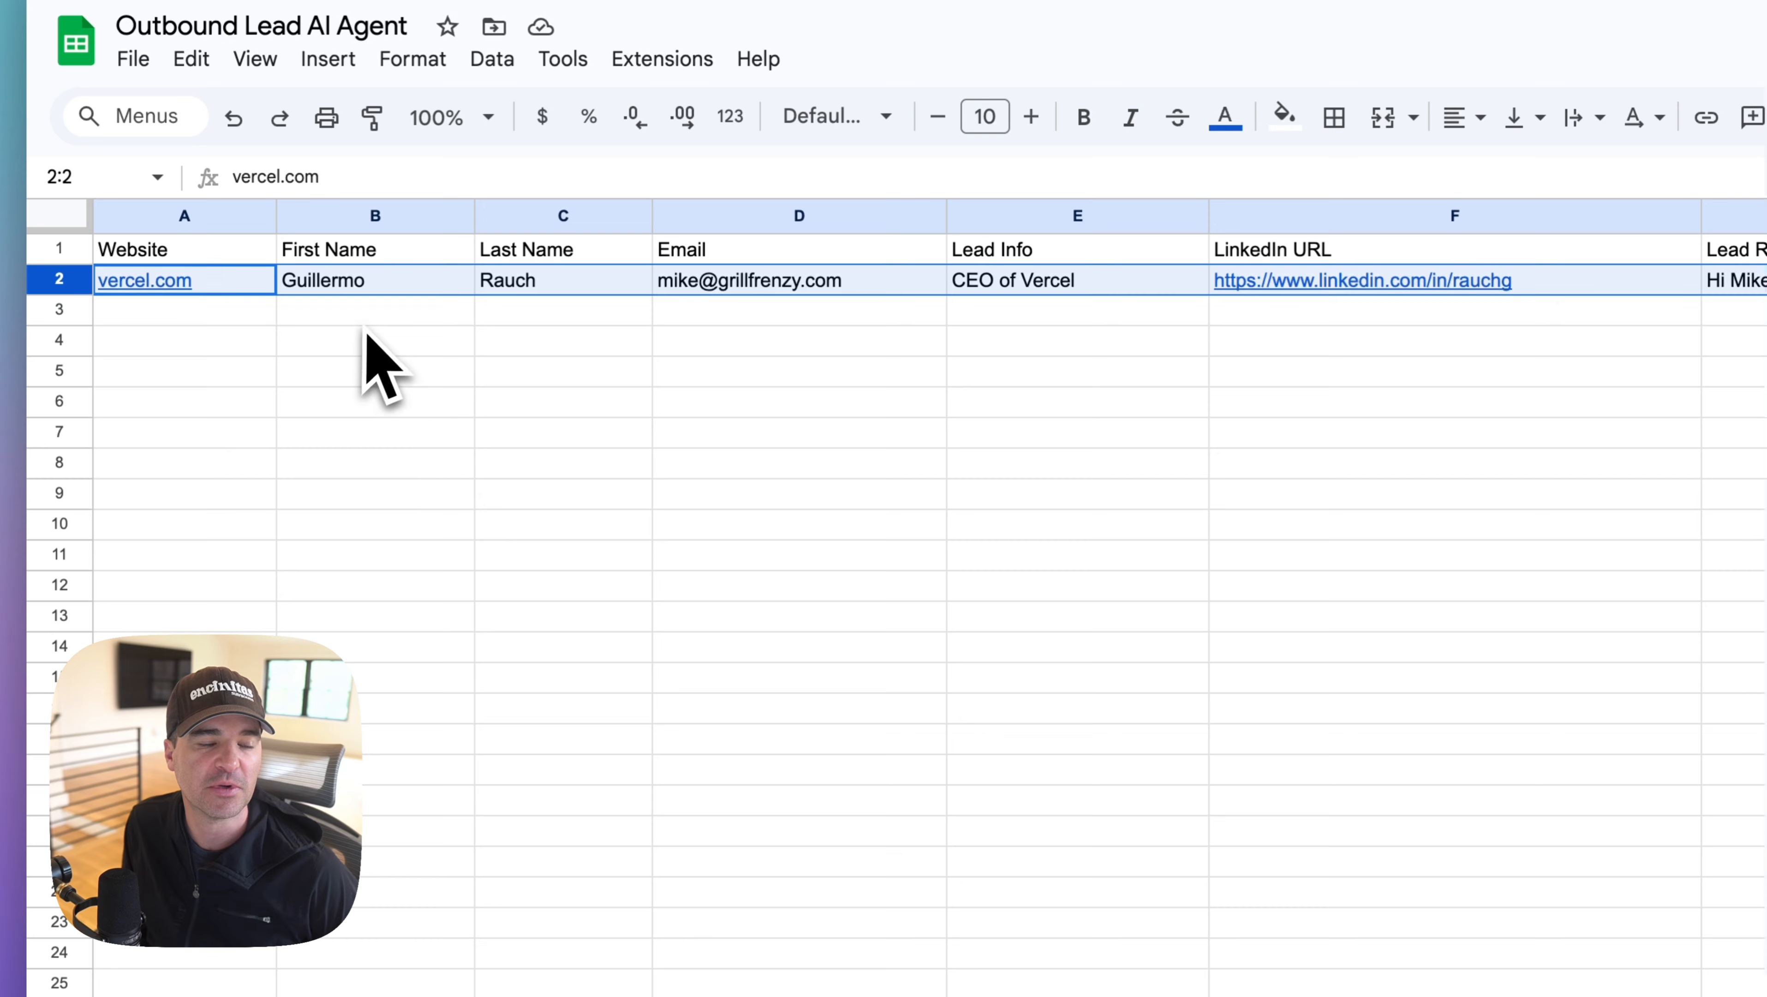
pyautogui.moveTo(366, 315); pyautogui.dragTo(370, 744)
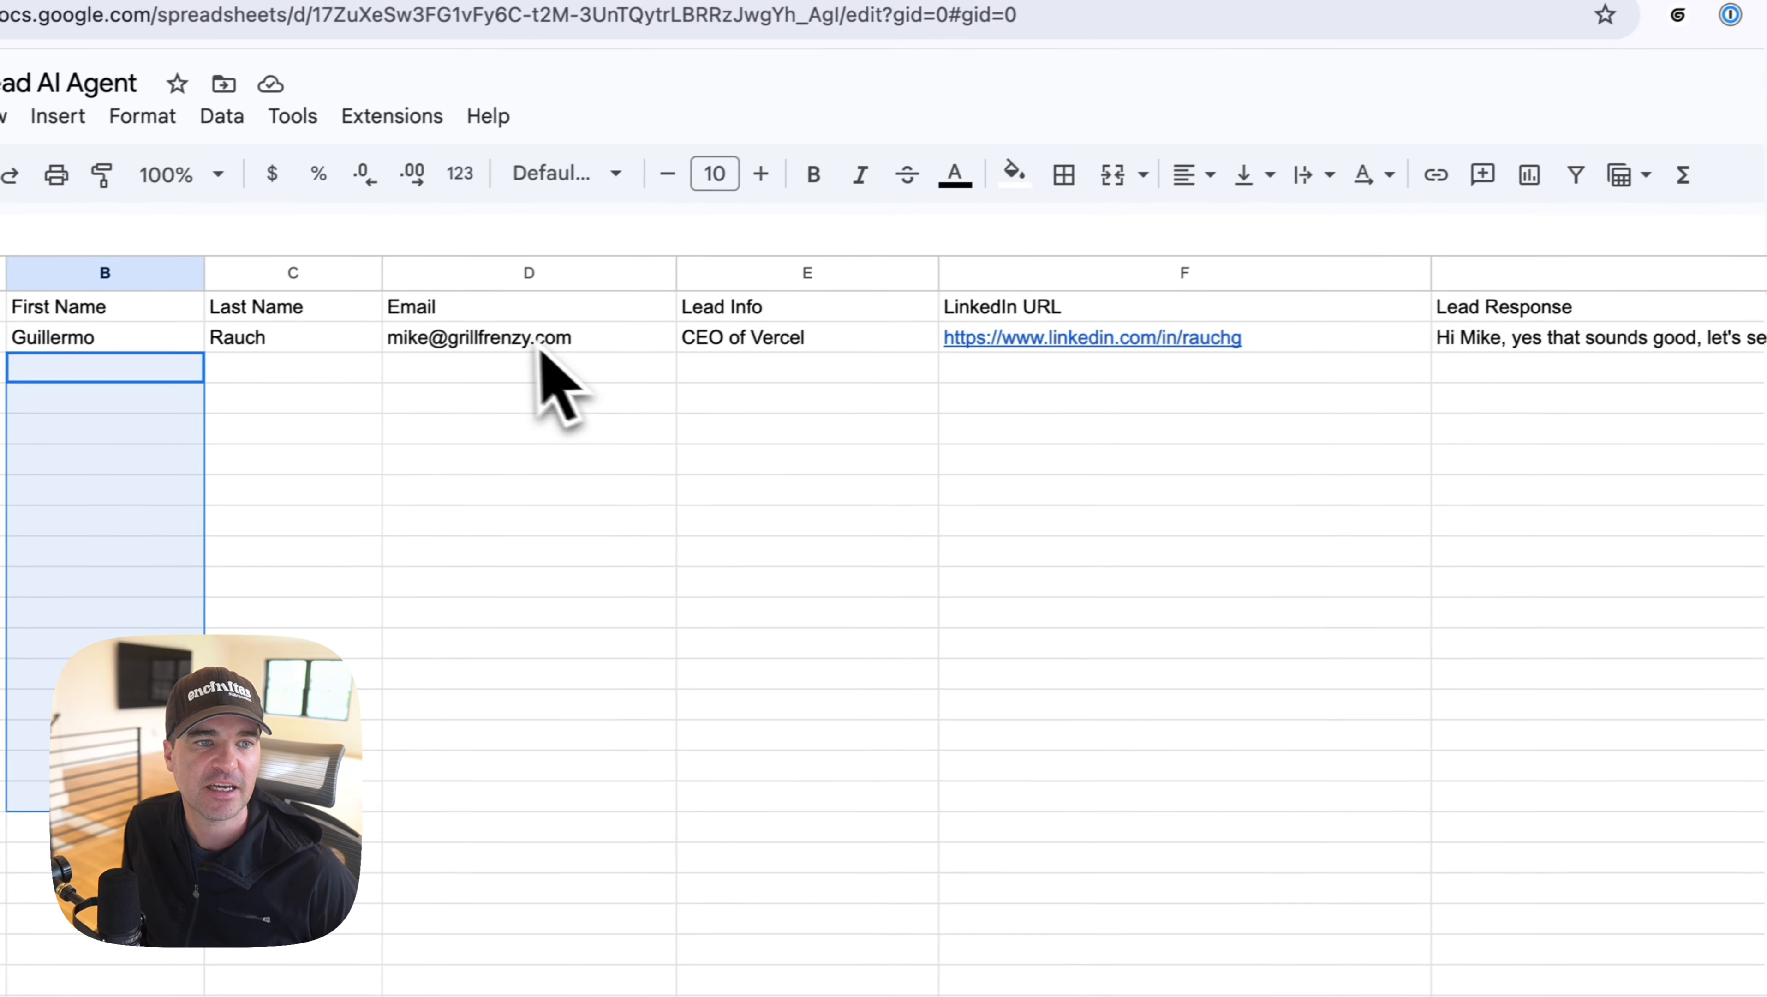
pyautogui.click(788, 284)
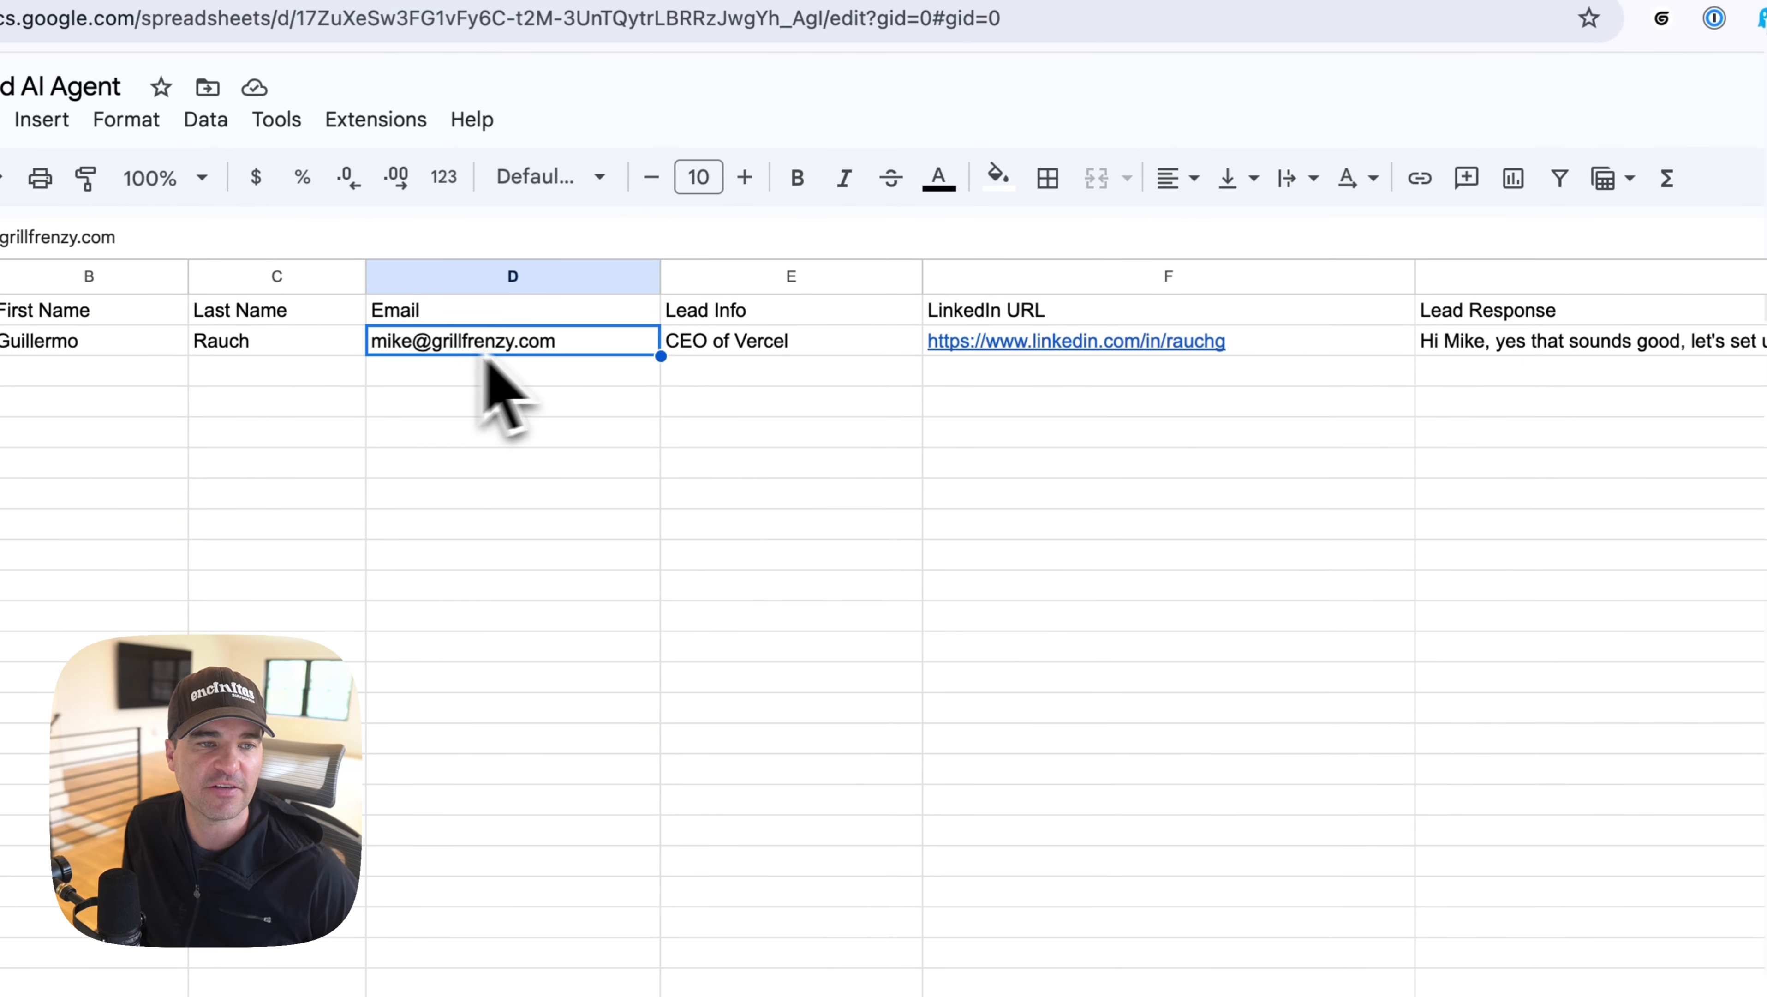
pyautogui.click(1487, 349)
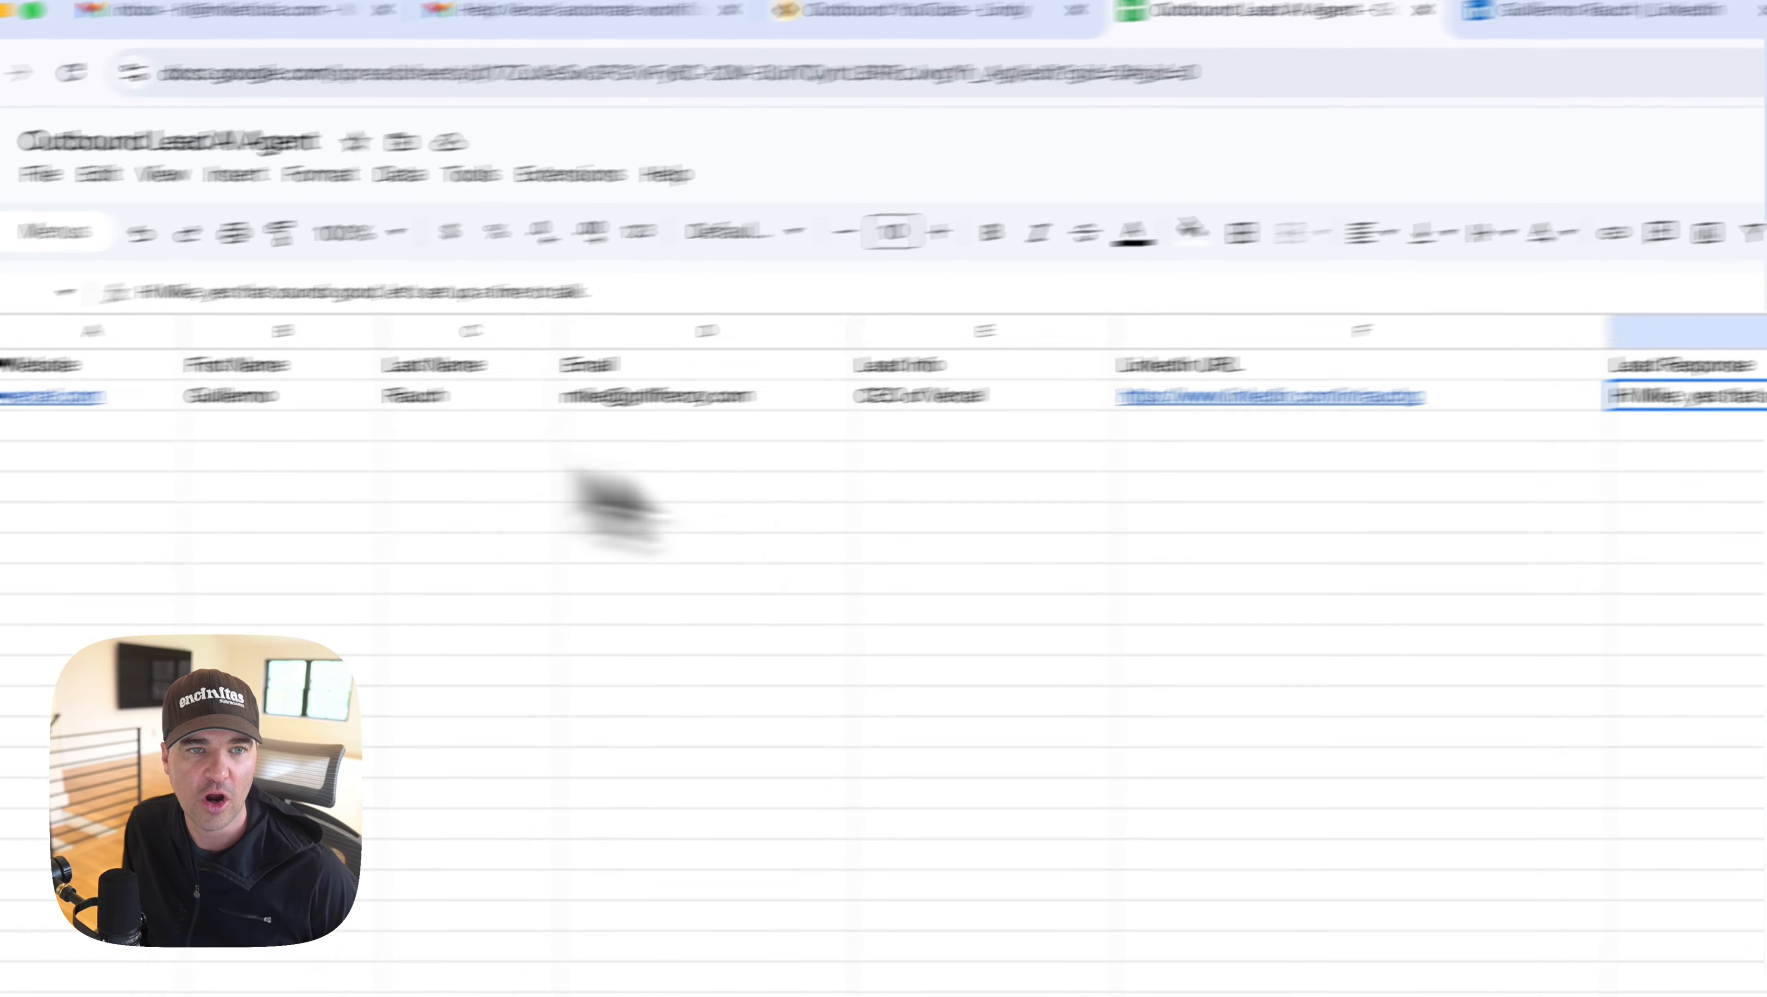
pyautogui.click(436, 67)
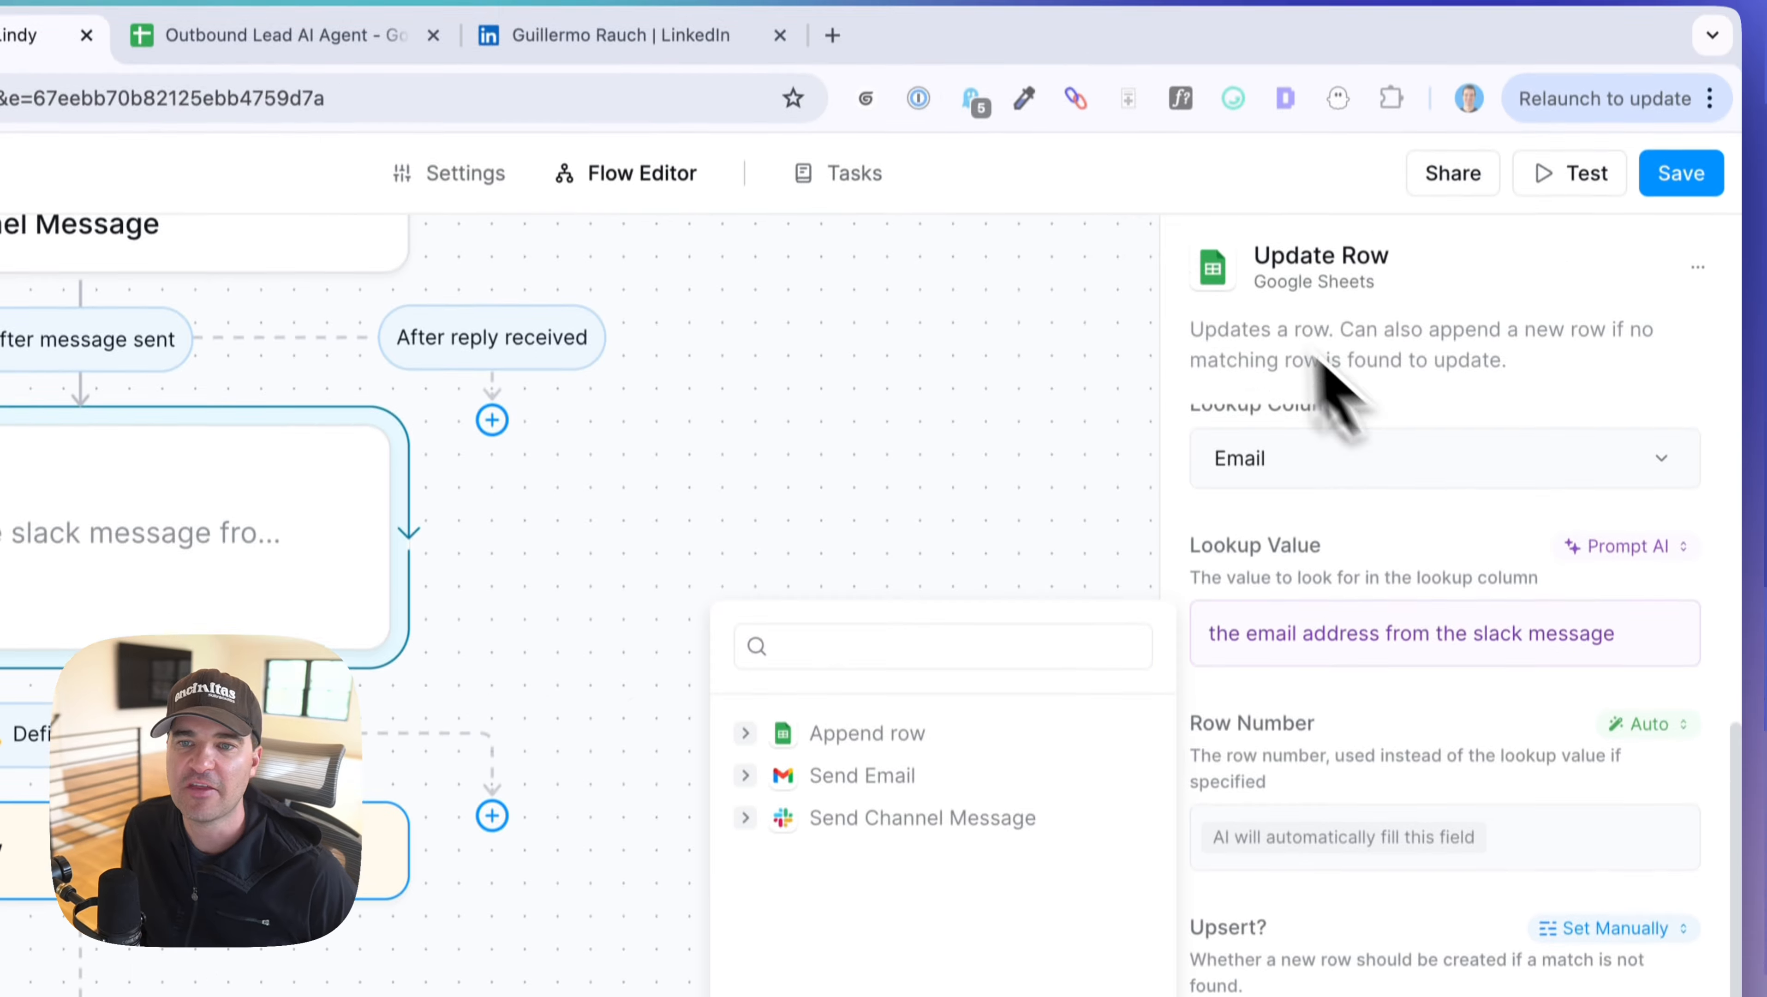
# - Switch Update Row's Lead Response value to Prompt AI with "the response from the slack message"
pyautogui.scroll(-1, 1560, 377)
pyautogui.scroll(-8, 1507, 314)
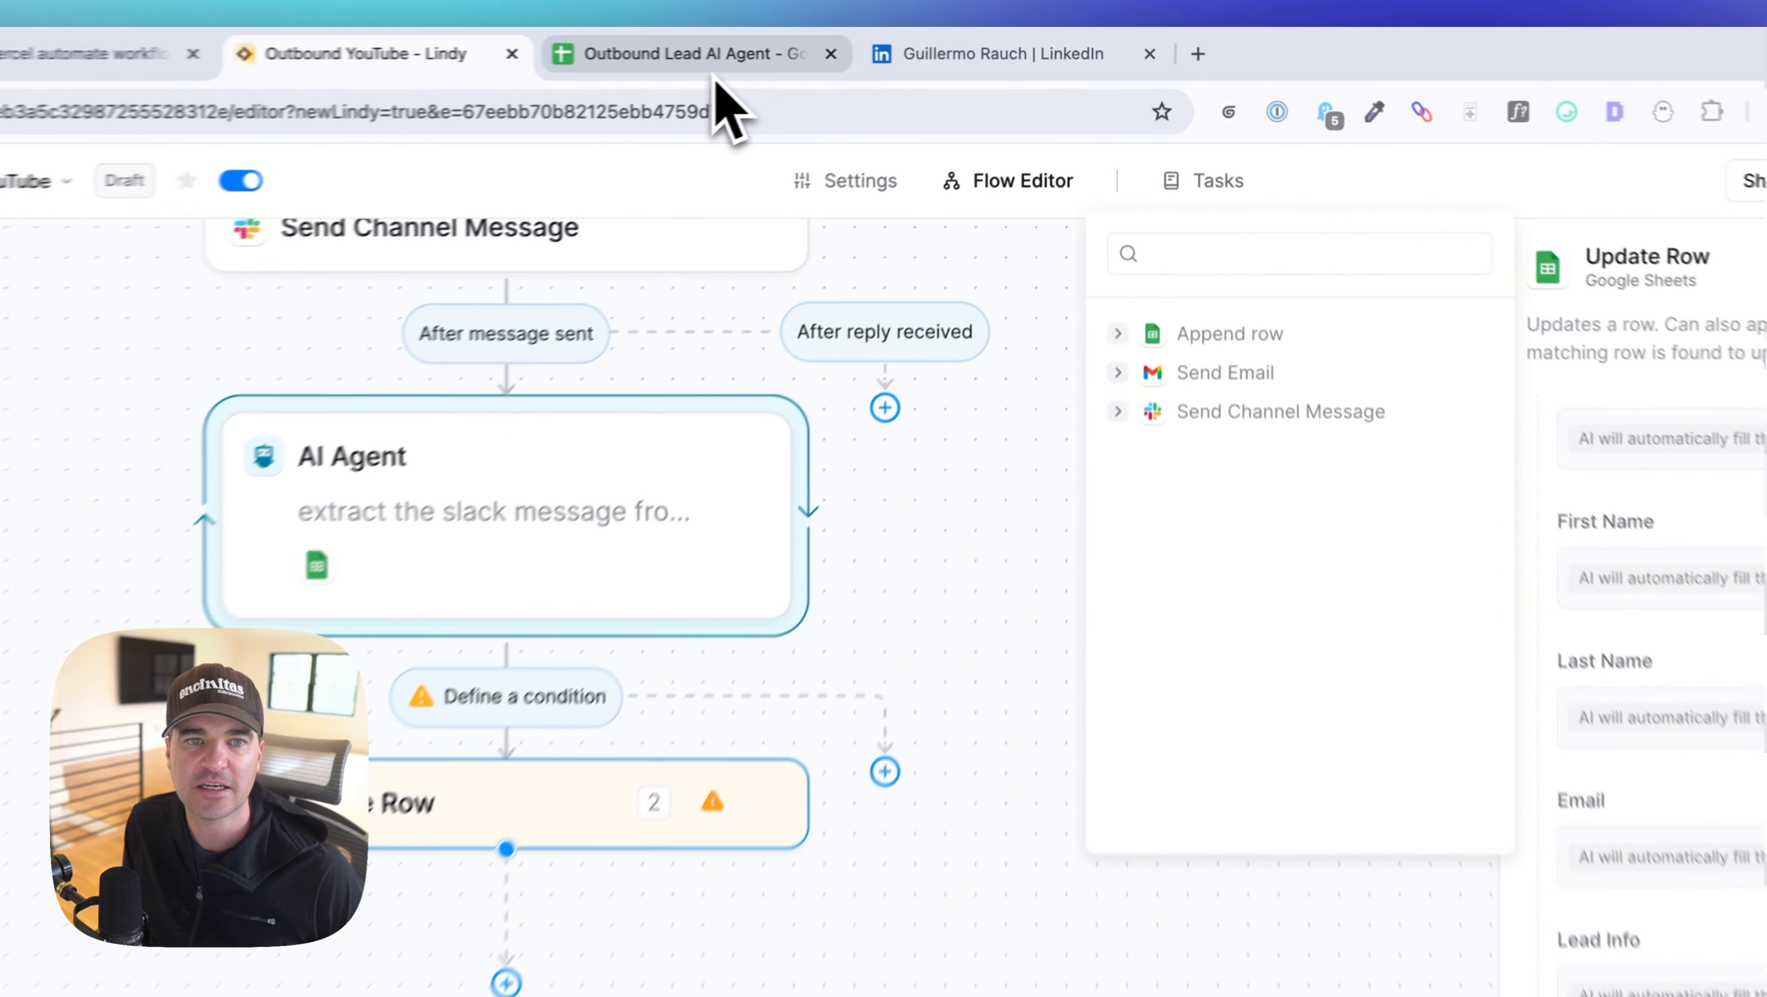
pyautogui.click(841, 44)
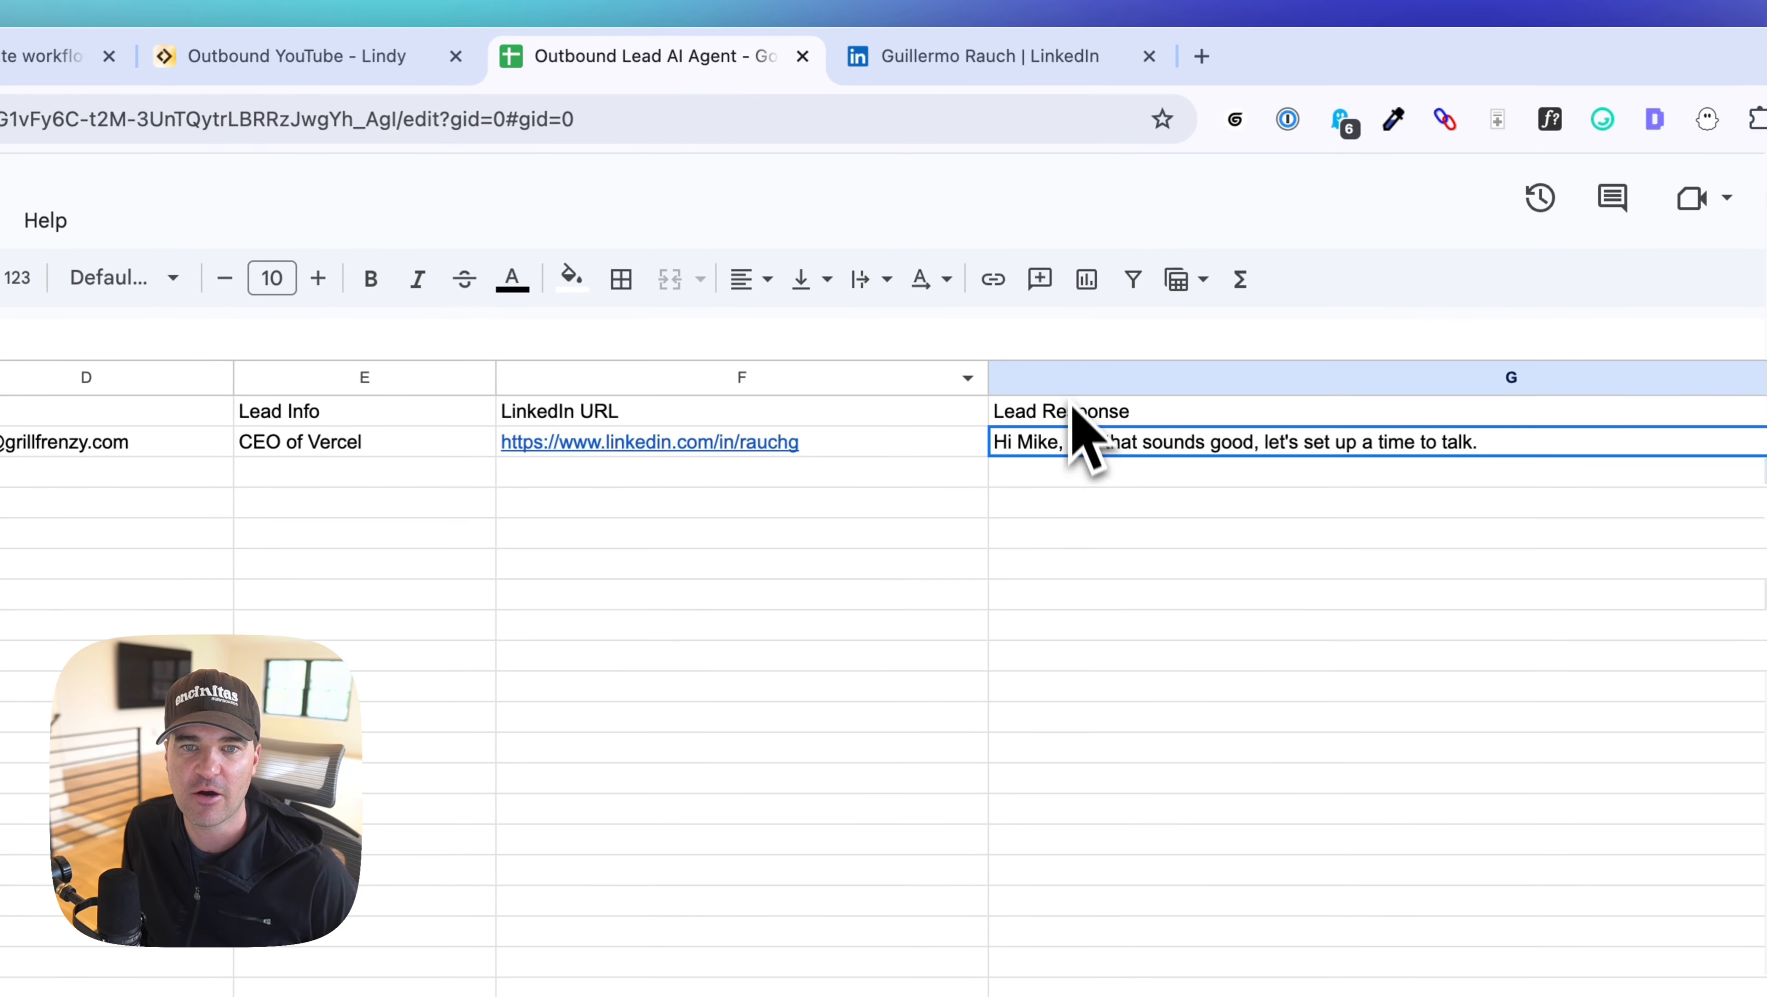
pyautogui.click(390, 56)
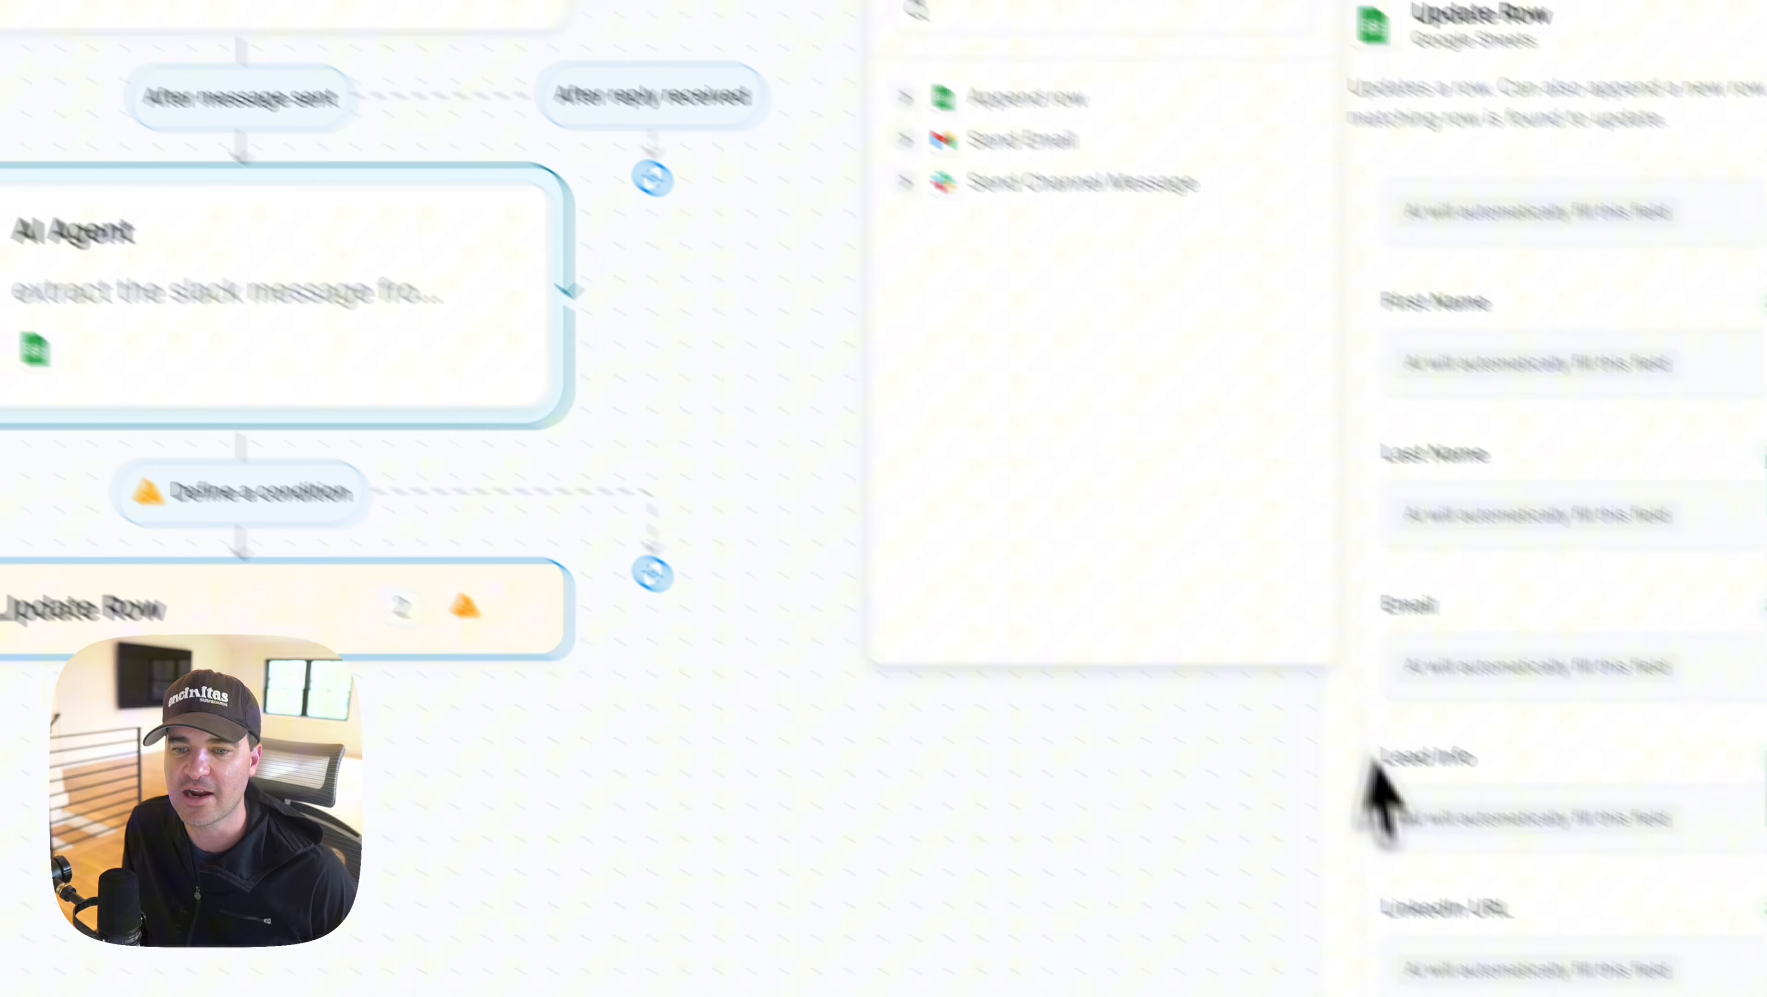
pyautogui.click(1636, 817)
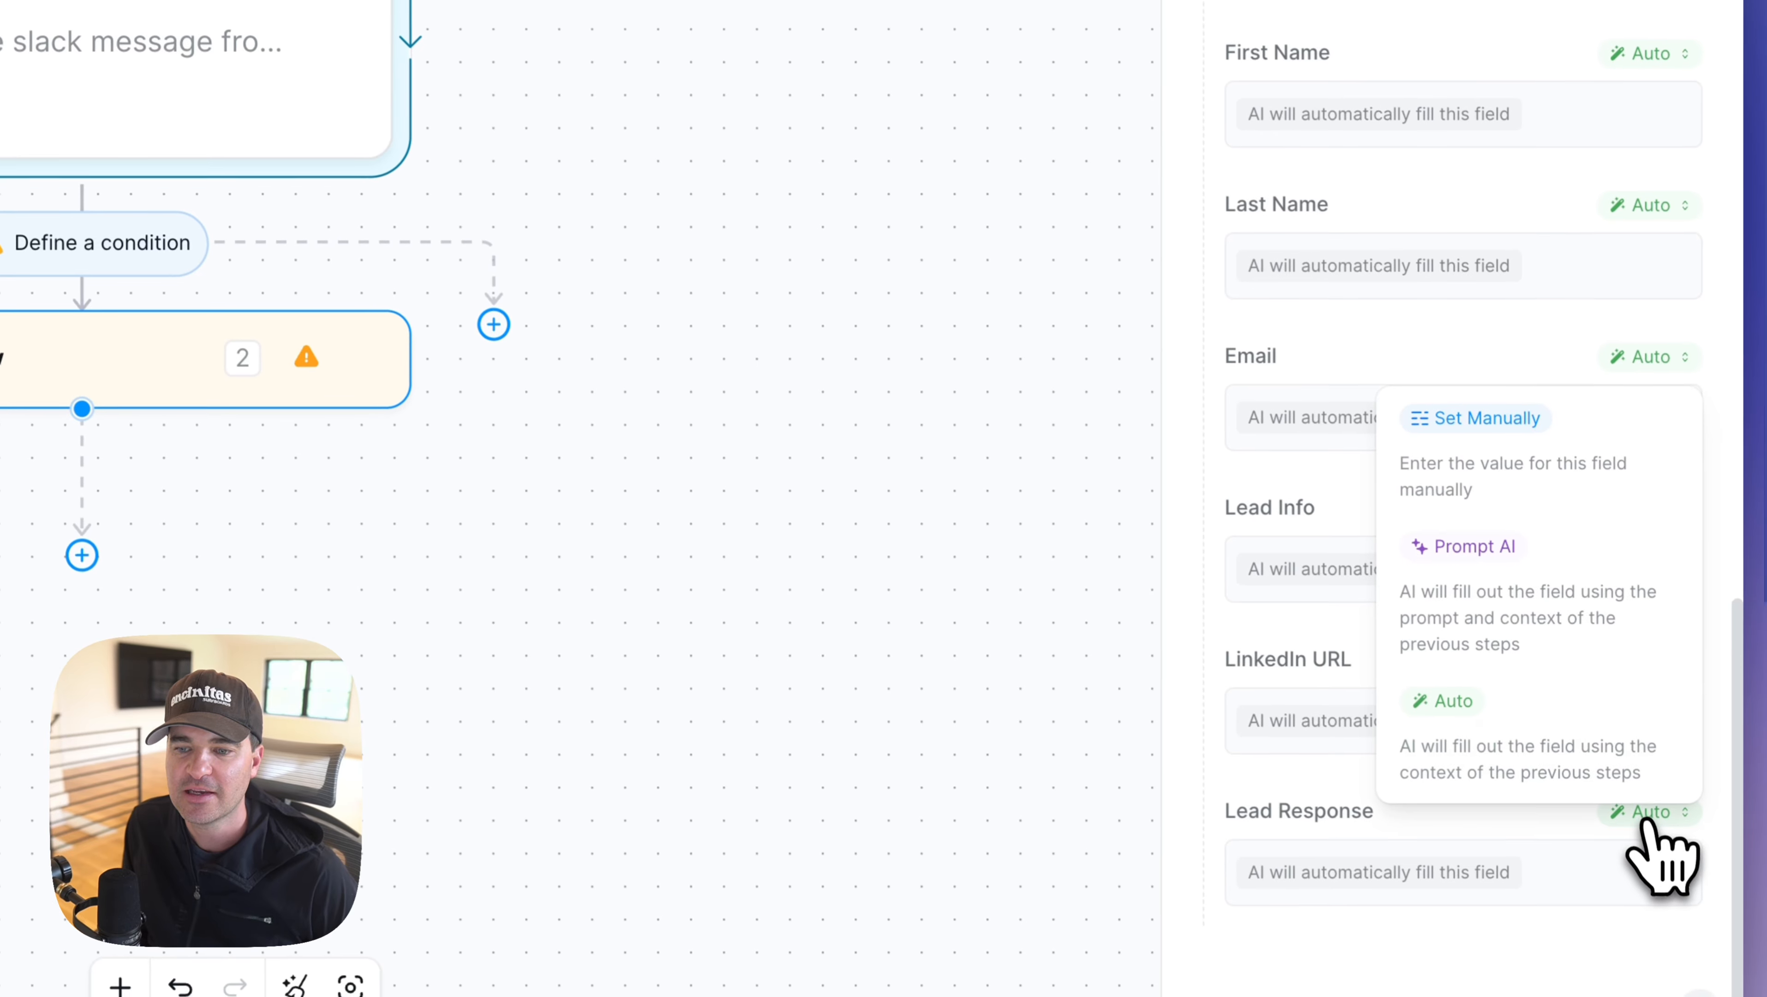
pyautogui.click(1480, 559)
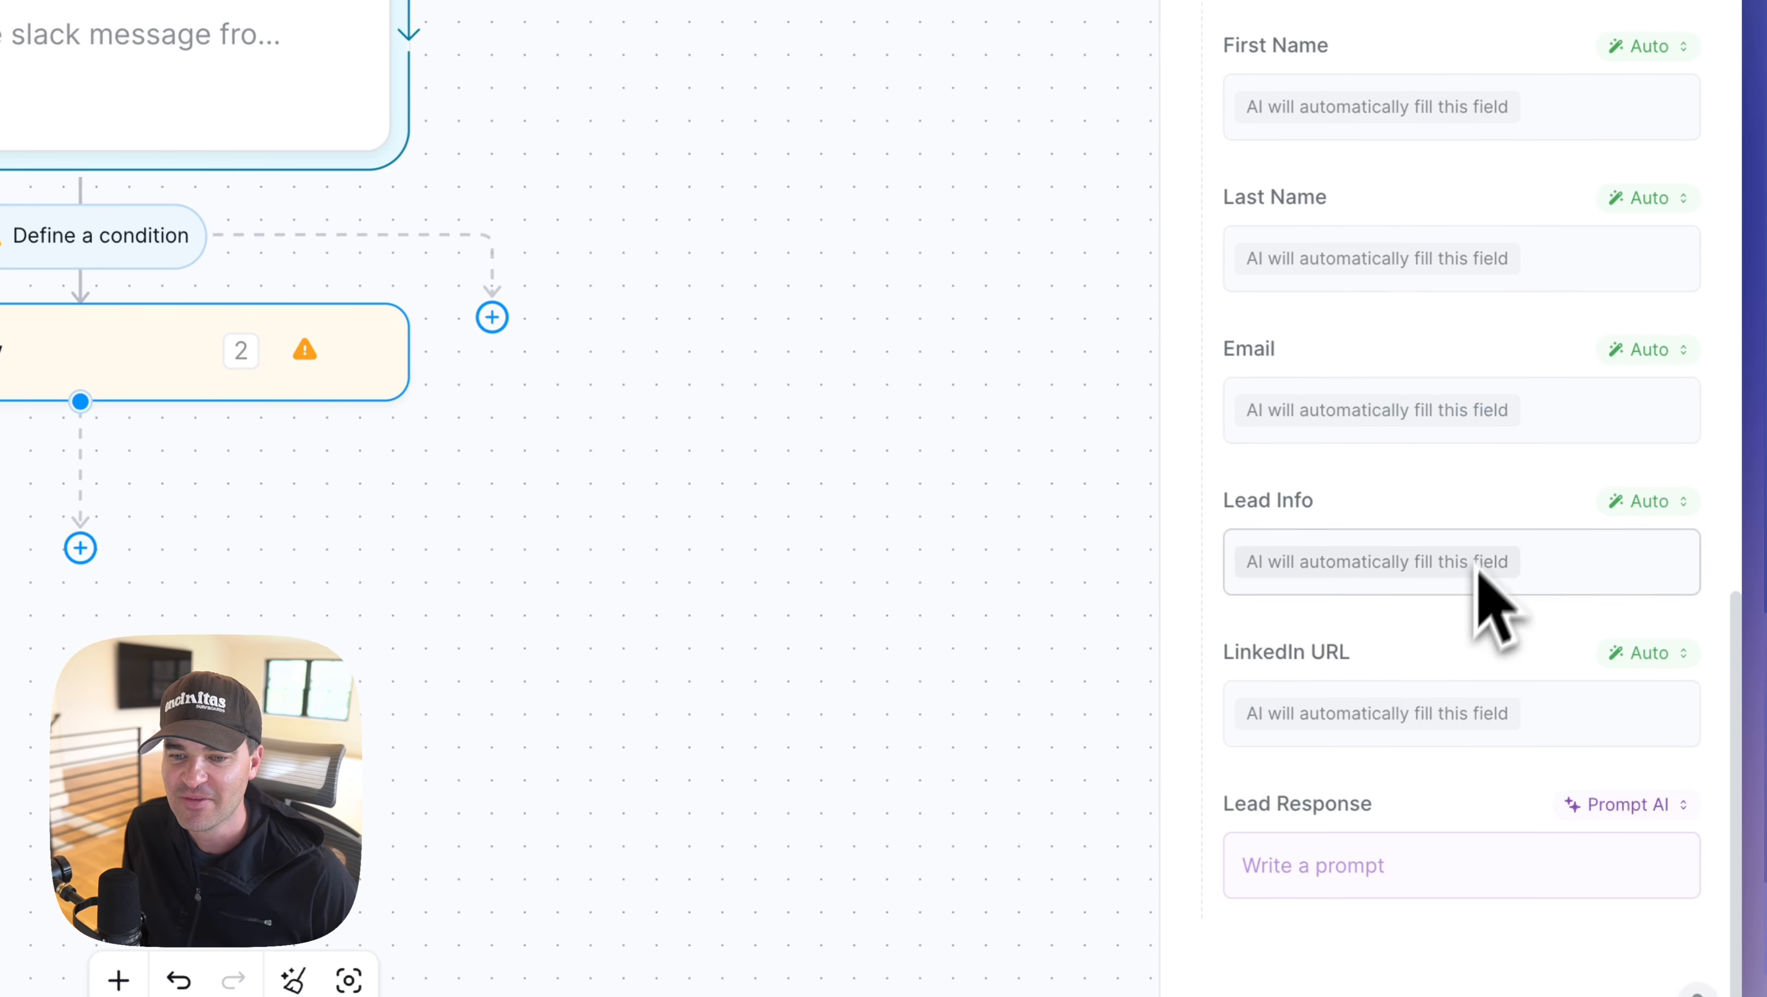
pyautogui.click(1330, 873)
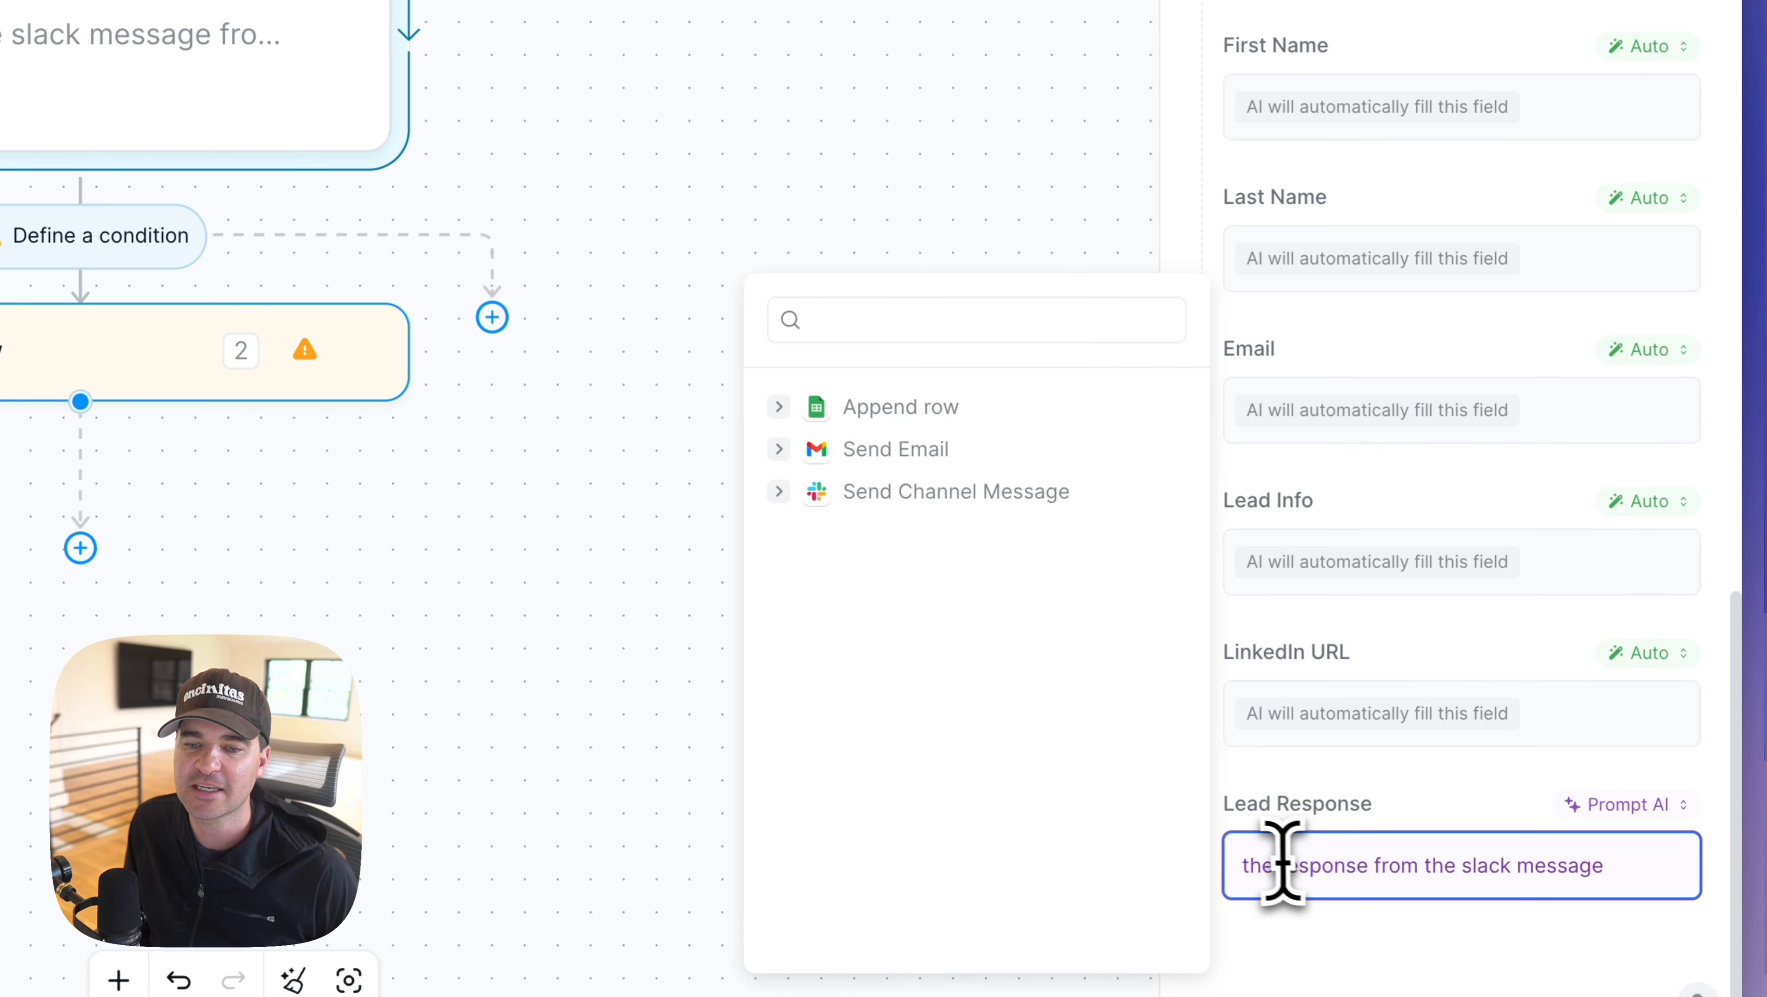
pyautogui.moveTo(1246, 865); pyautogui.dragTo(1594, 847)
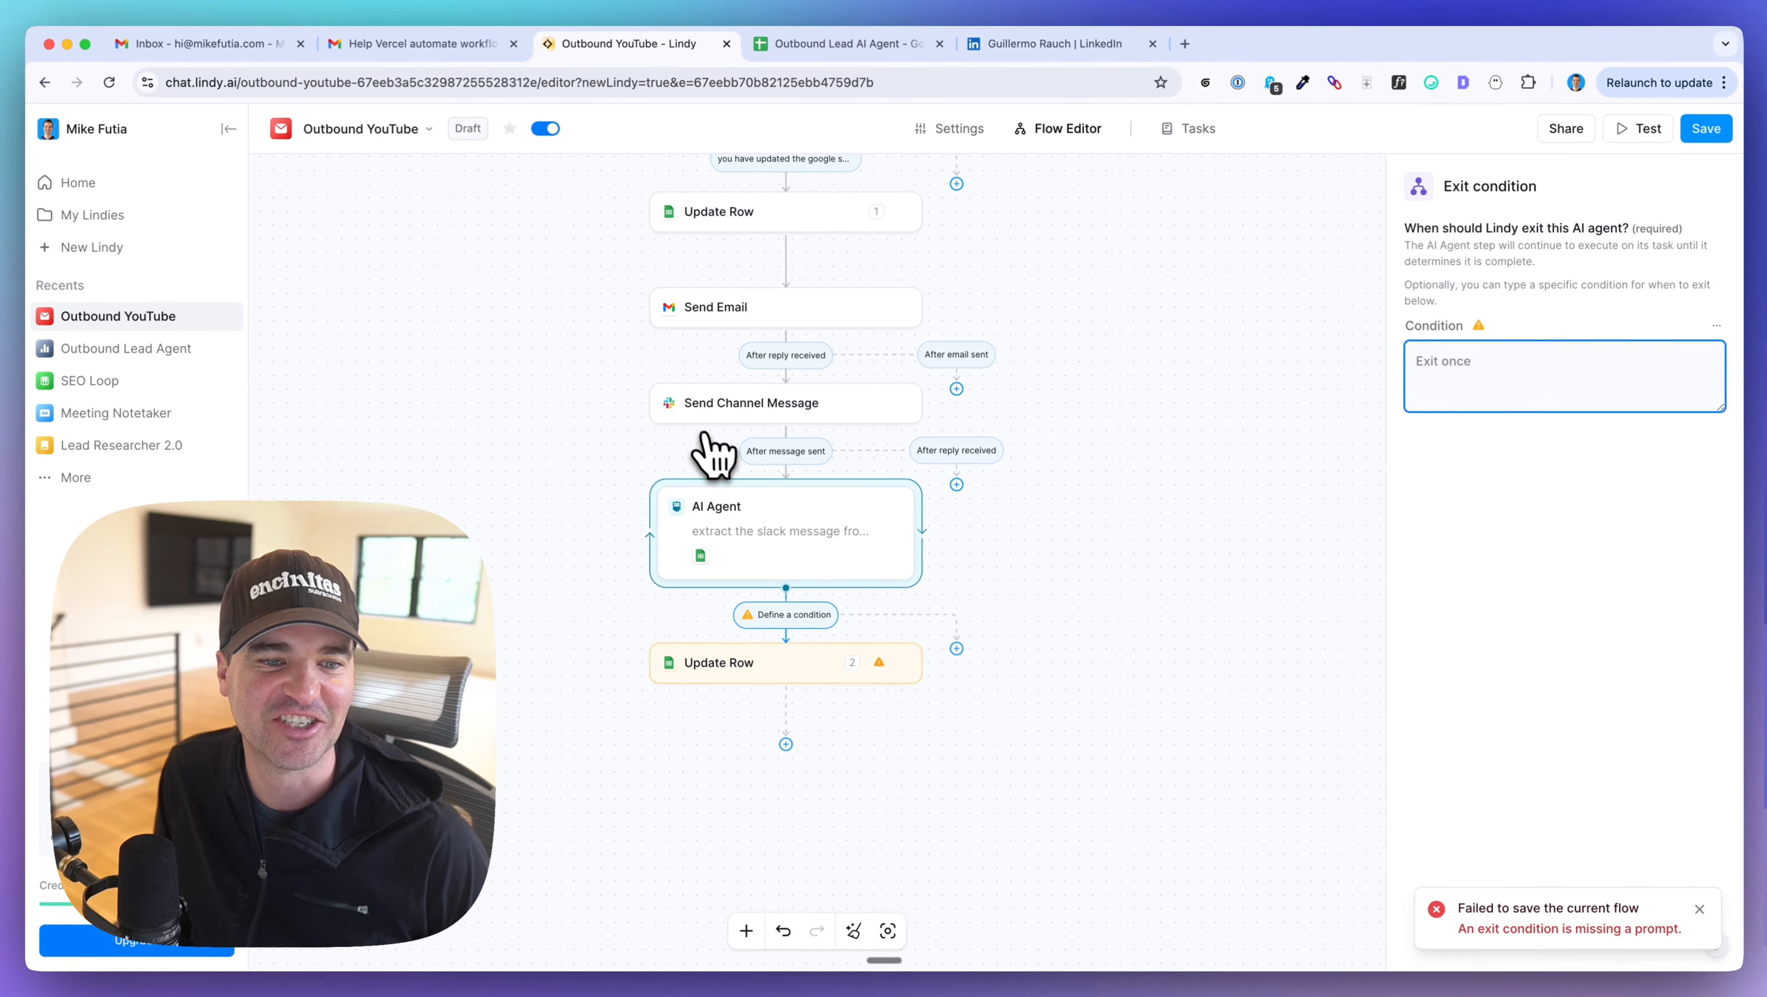
# - Set the AI Agent's exit condition to "you have extracted the slack message from the previous step and sent it to the next step" and save the flow
pyautogui.scroll(2, 709, 446)
pyautogui.scroll(-4, 709, 447)
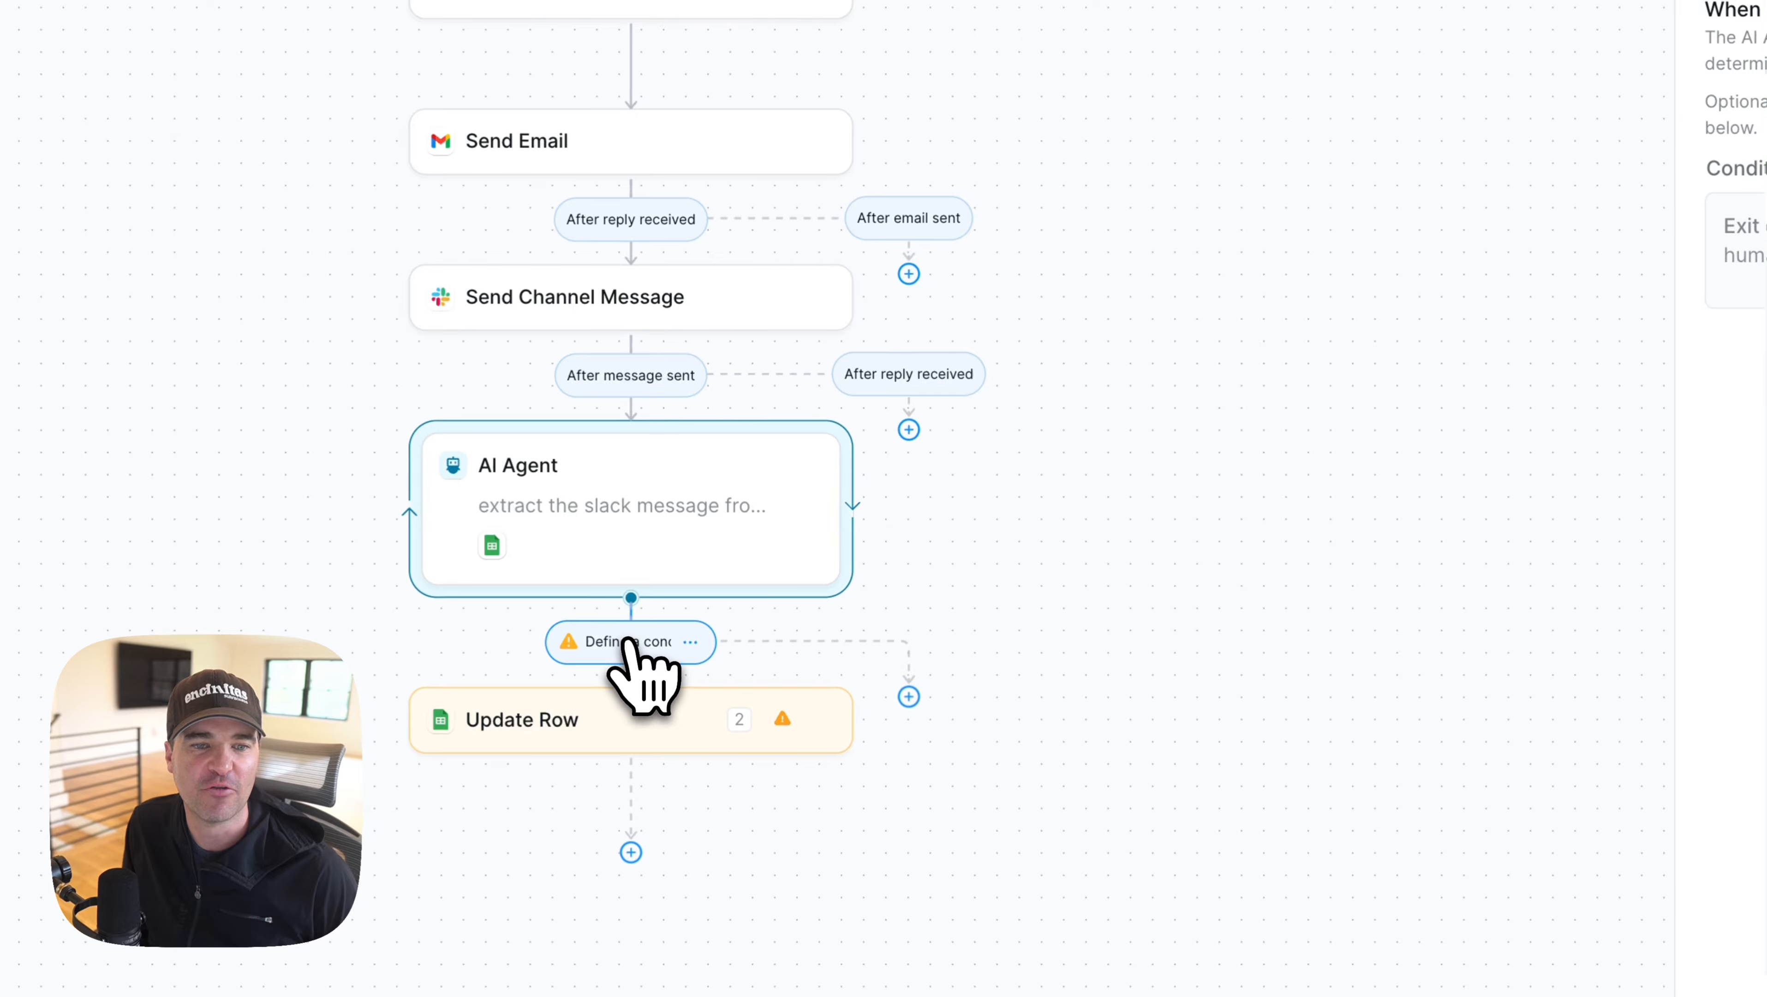
pyautogui.write('you have extracted the slack message from the previous step and sent it to the next step')
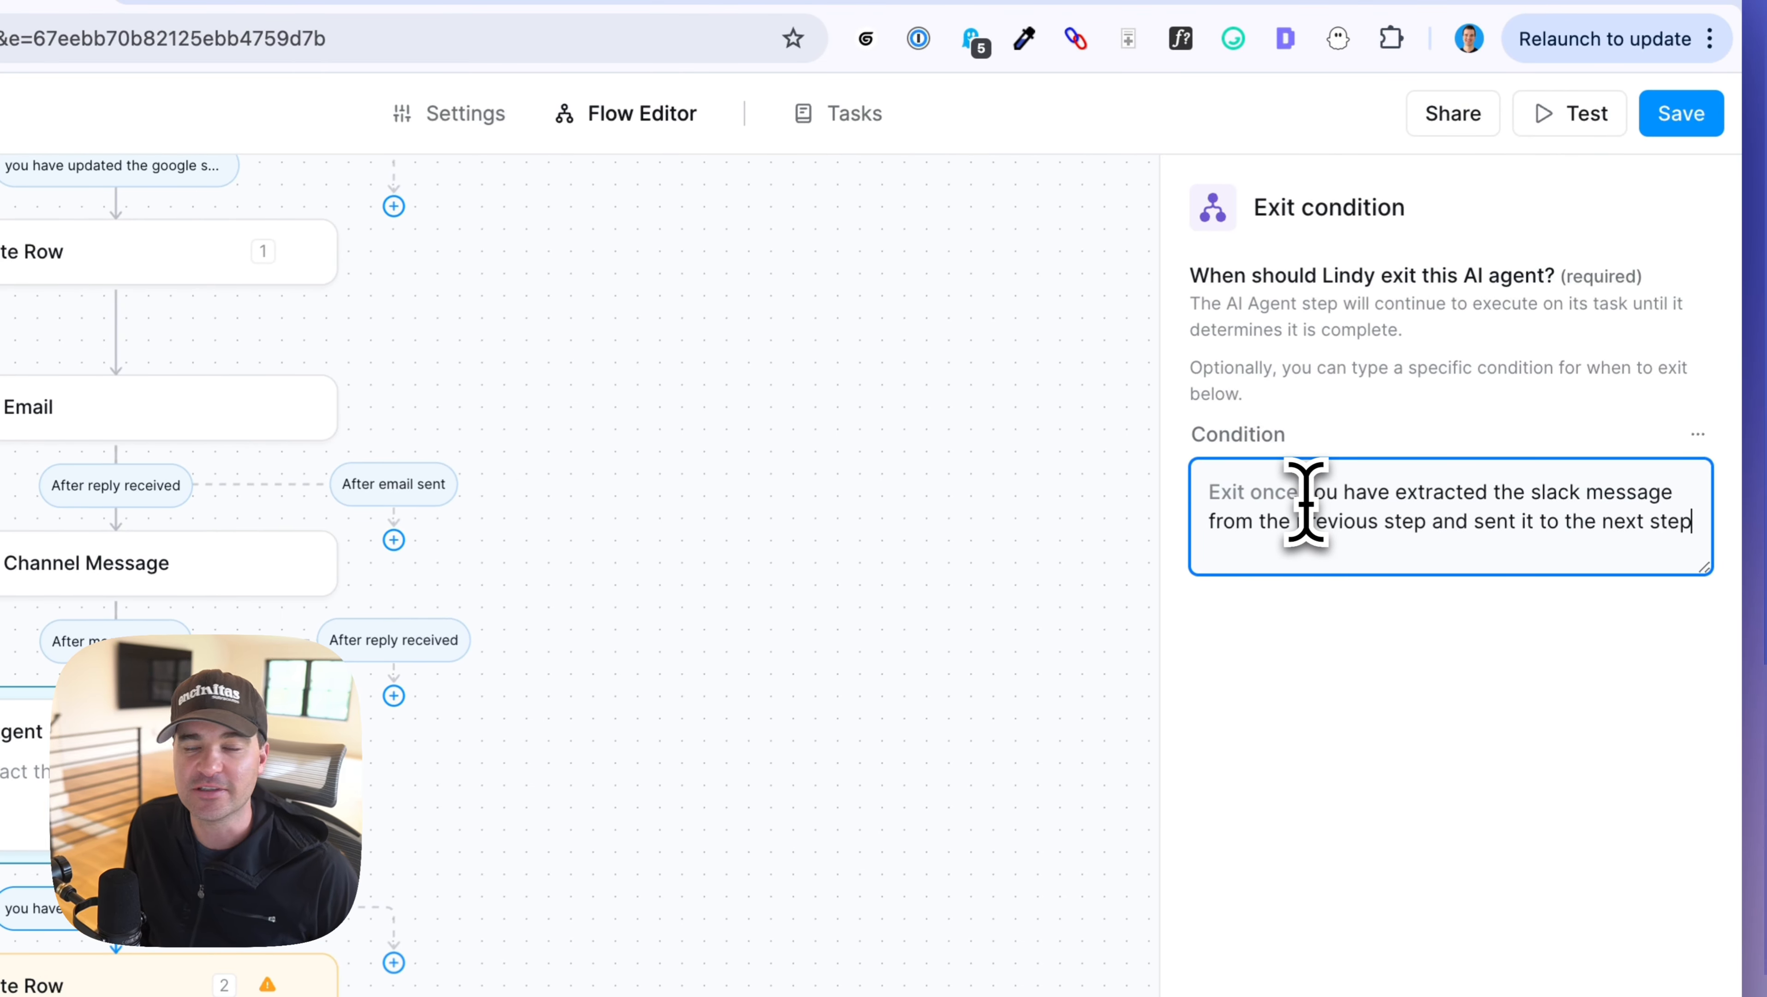
pyautogui.moveTo(1303, 501); pyautogui.dragTo(1666, 523)
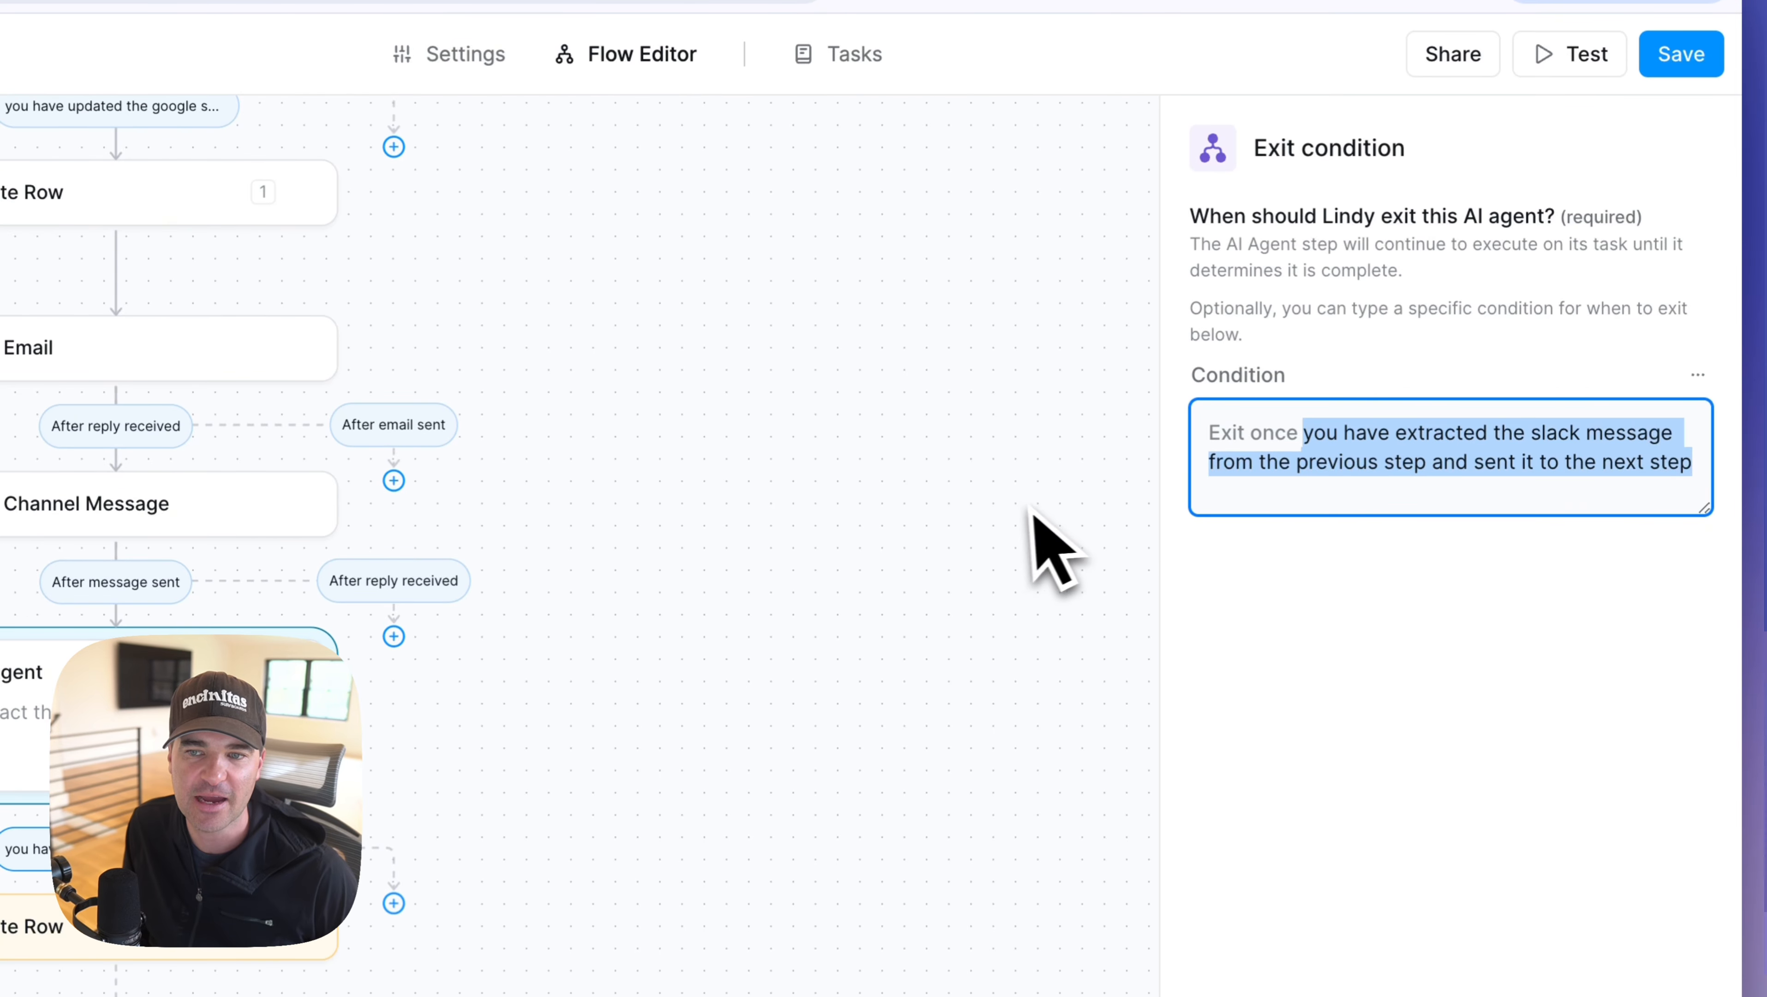
pyautogui.click(802, 567)
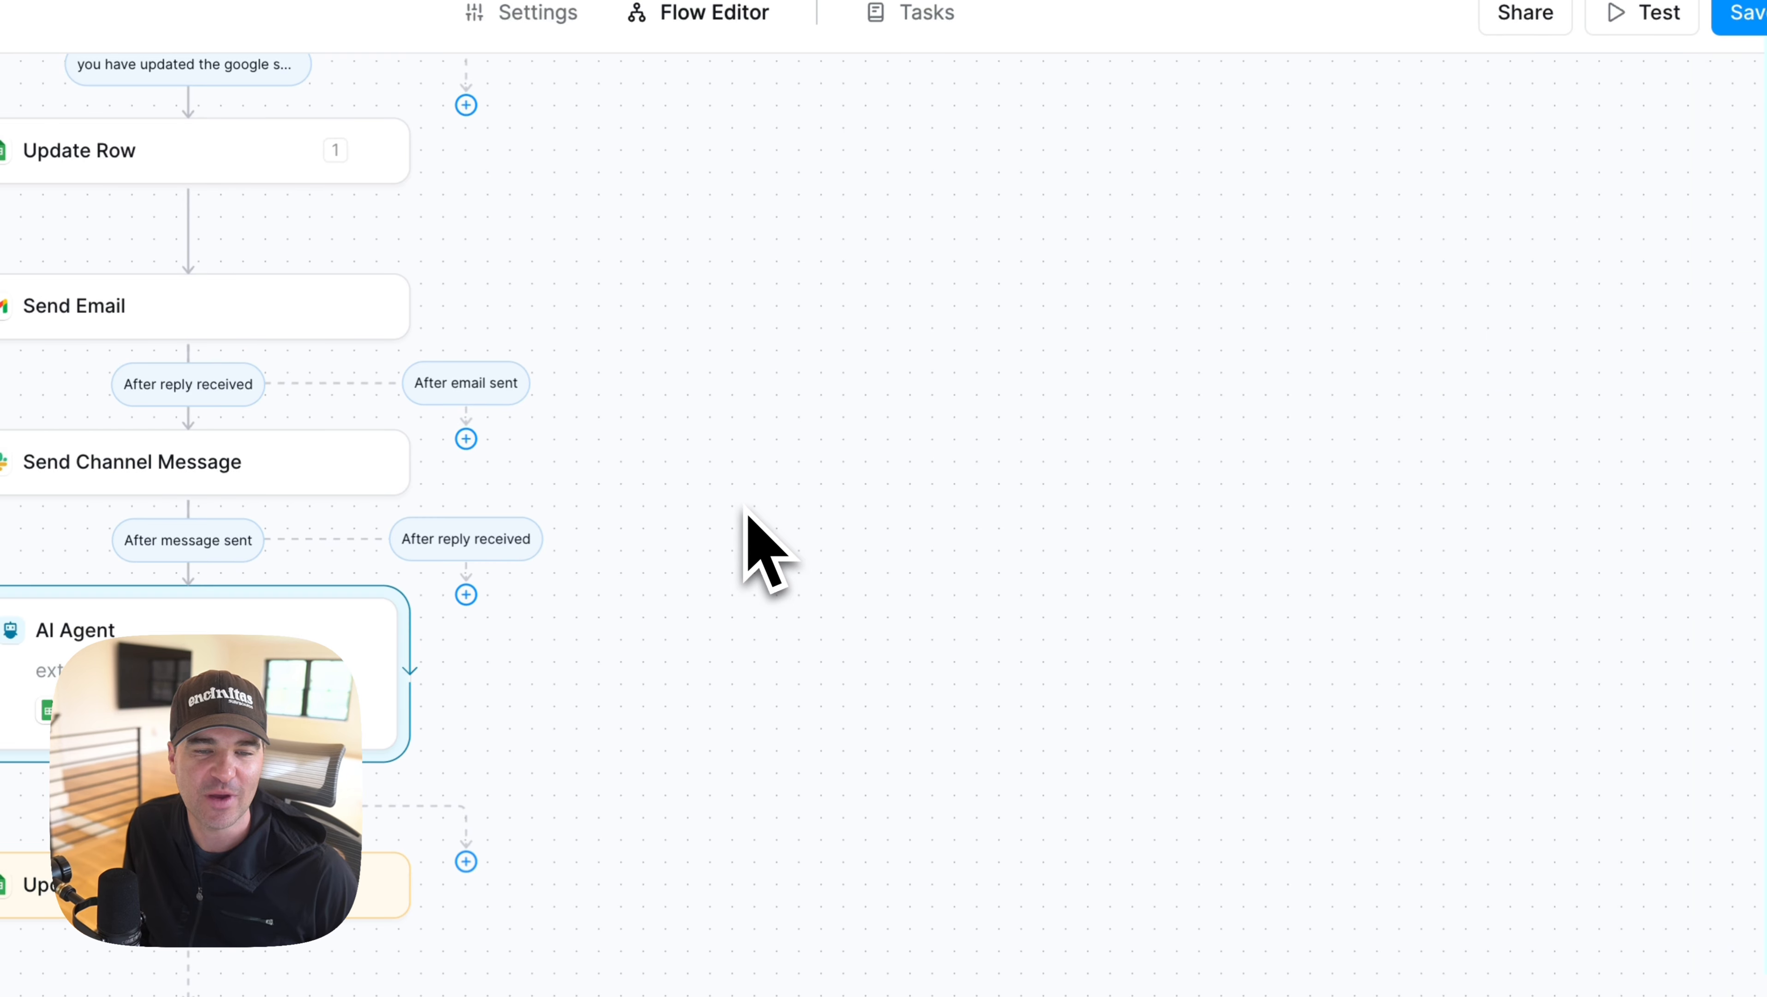
pyautogui.scroll(-3, 744, 508)
pyautogui.scroll(2, 745, 508)
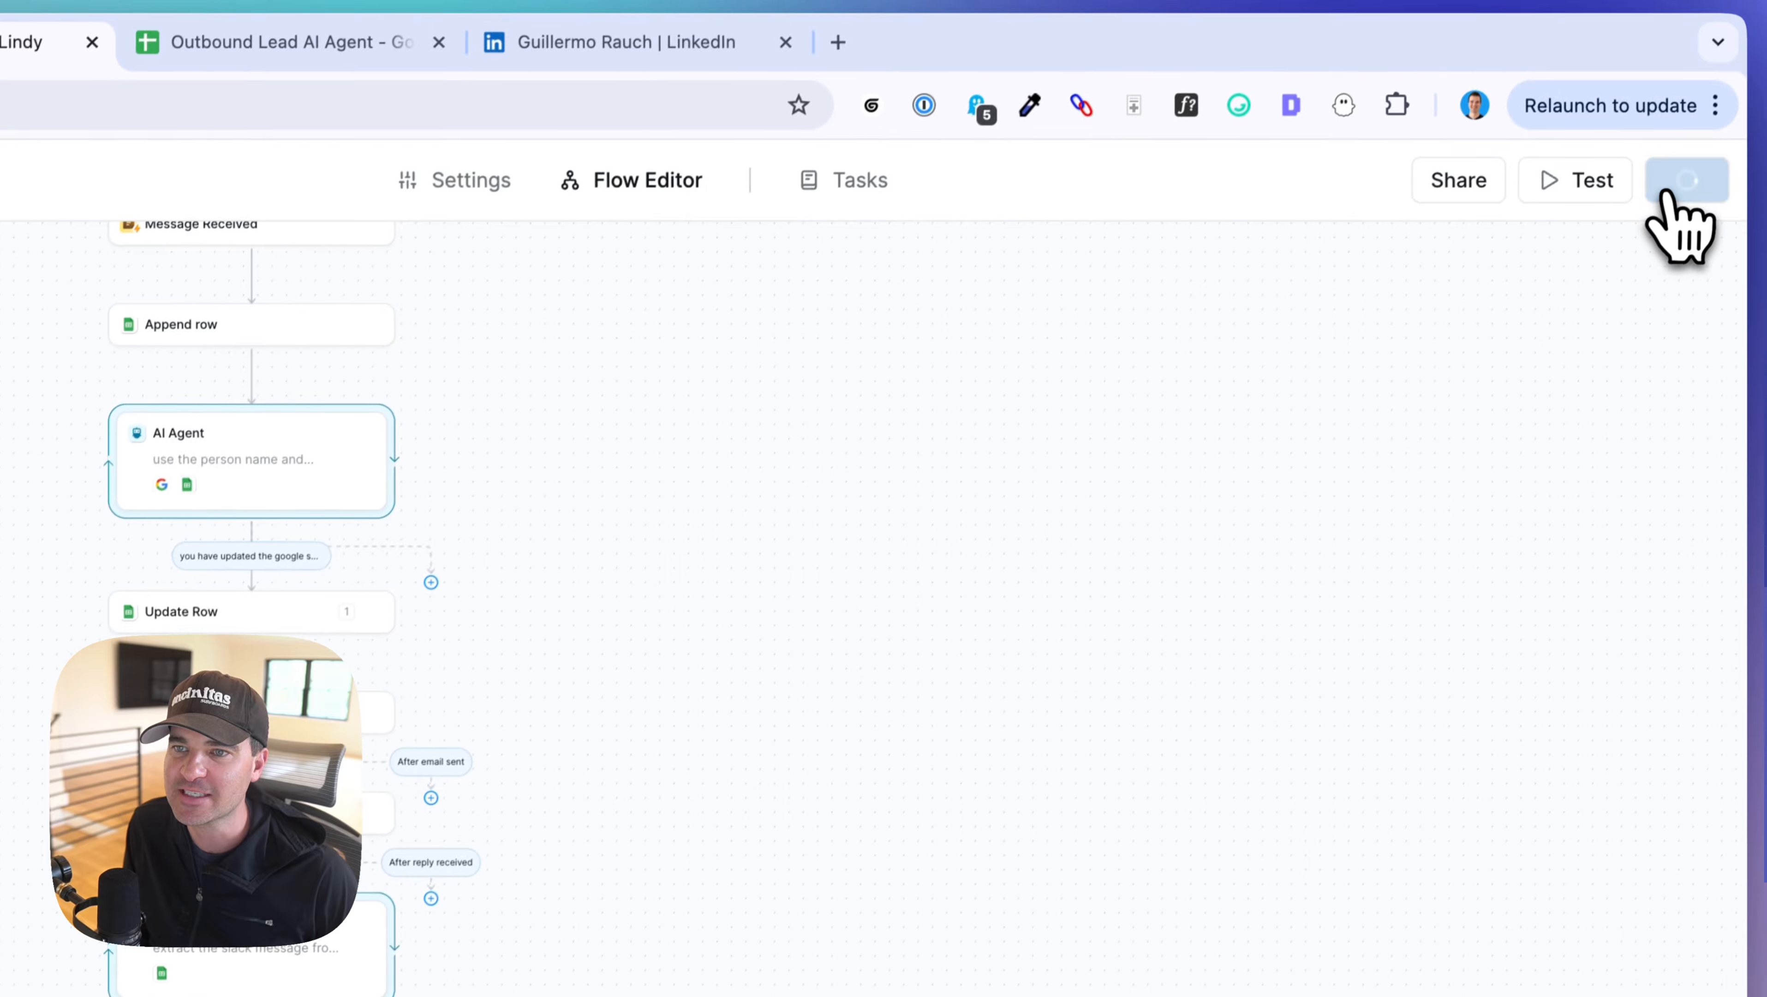
pyautogui.click(1744, 21)
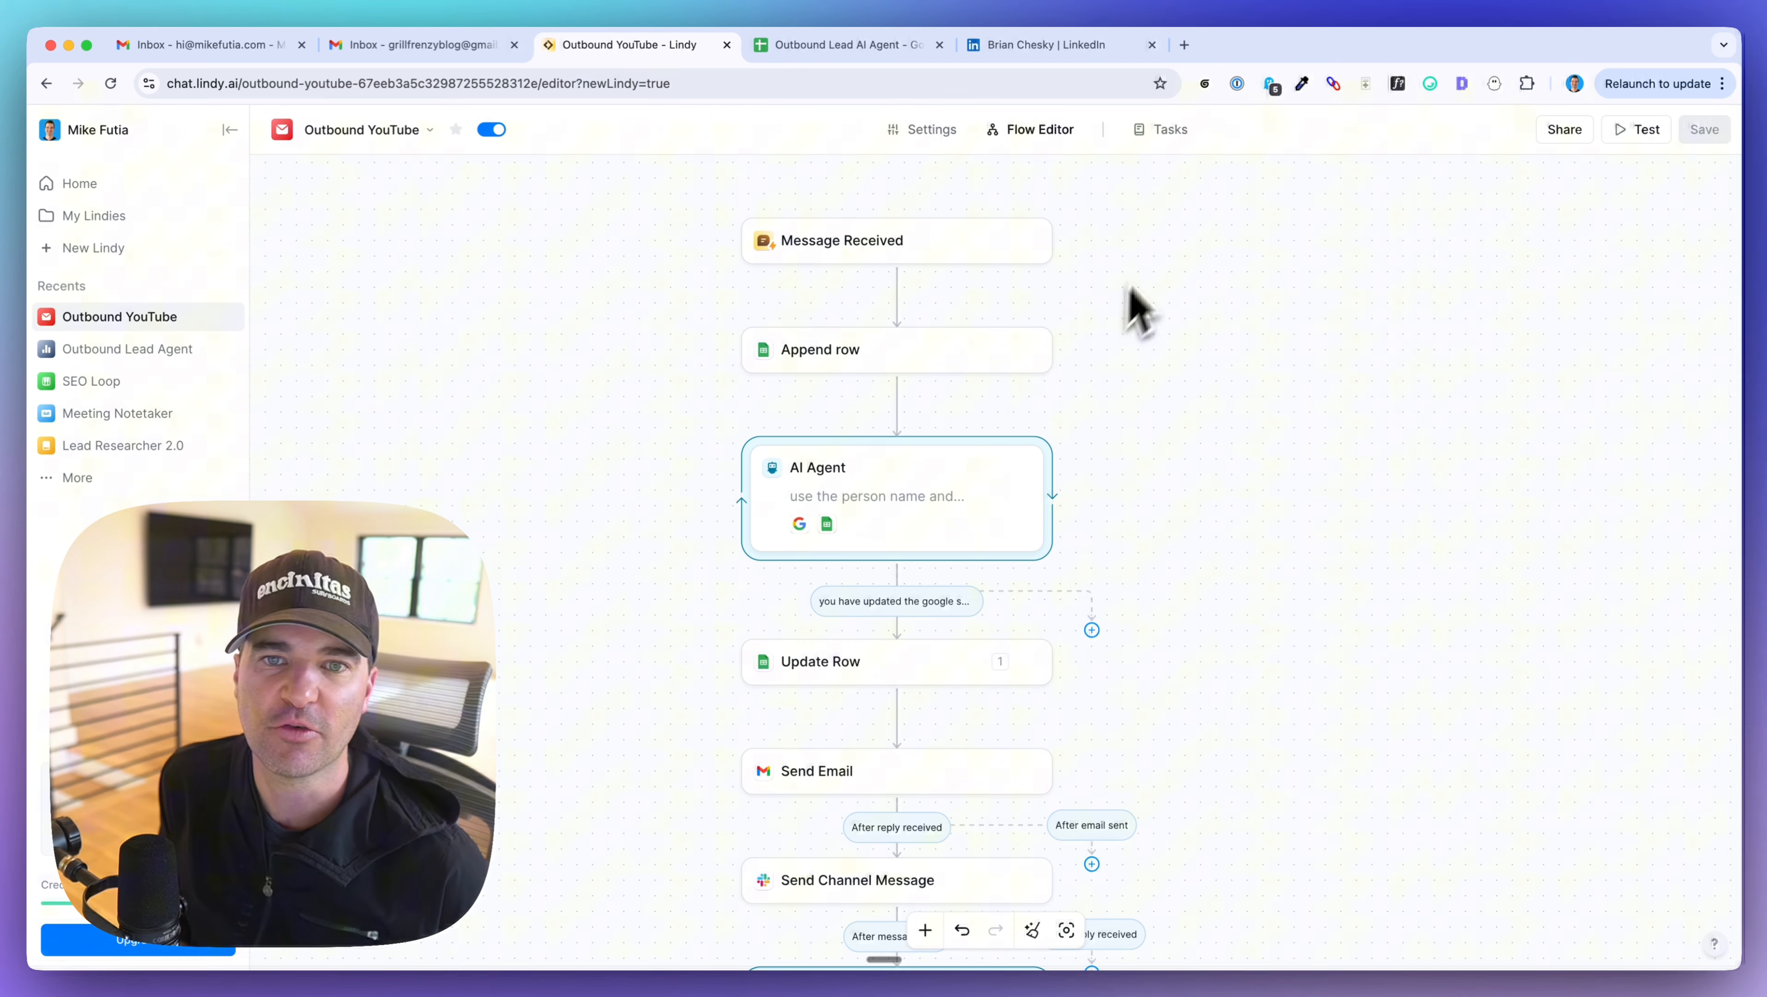
# - Check the lead sheet and LinkedIn profile, then start an Outbound YouTube task for new lead Brian Chesky, founder of airbnb.com, including the lead's email
pyautogui.click(1167, 131)
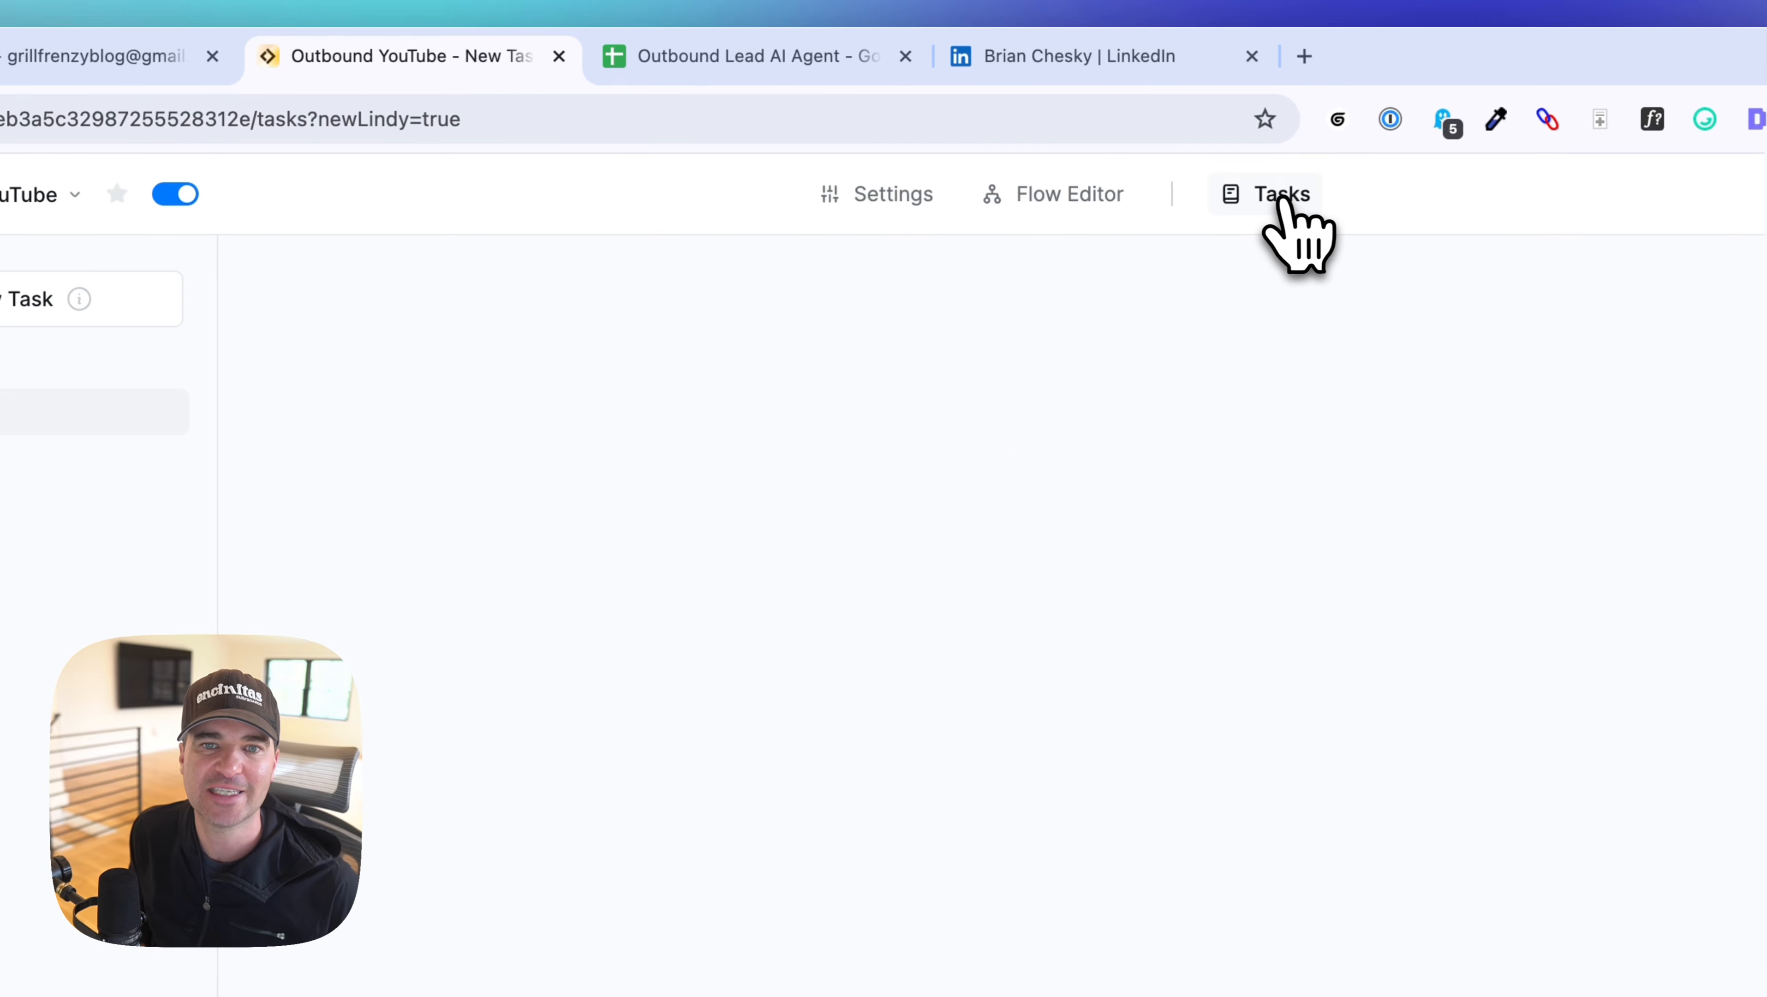
pyautogui.click(779, 60)
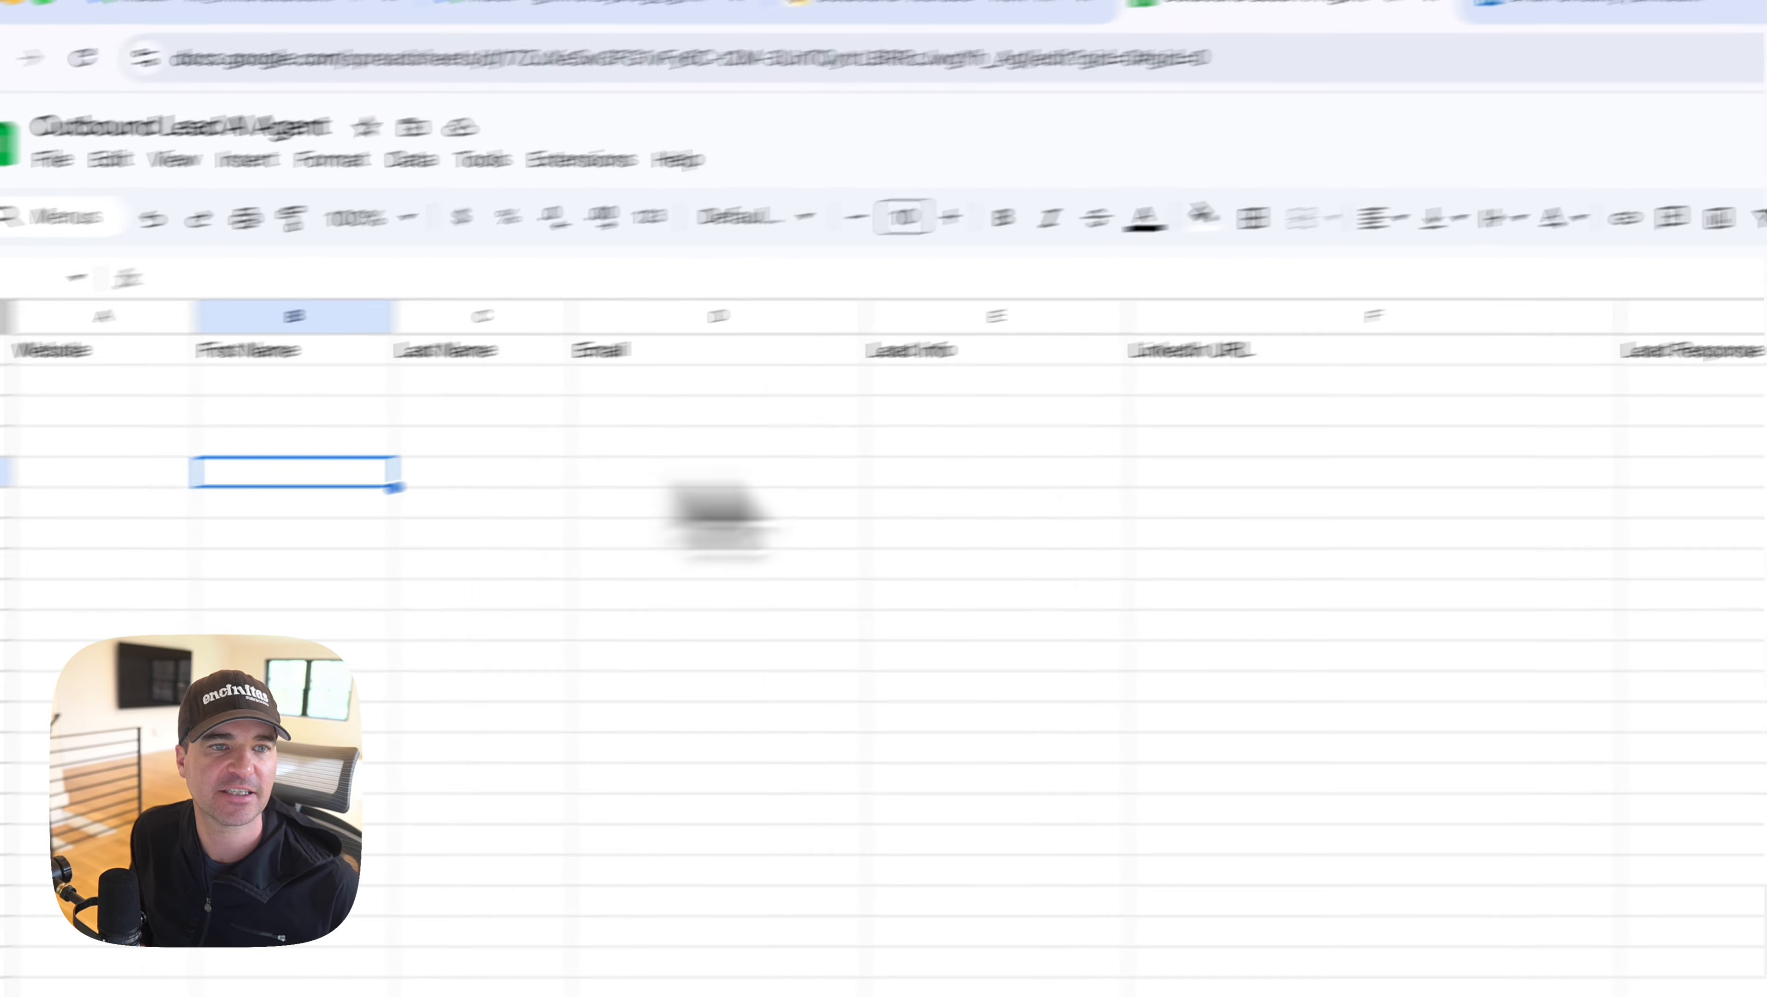
pyautogui.click(1522, 56)
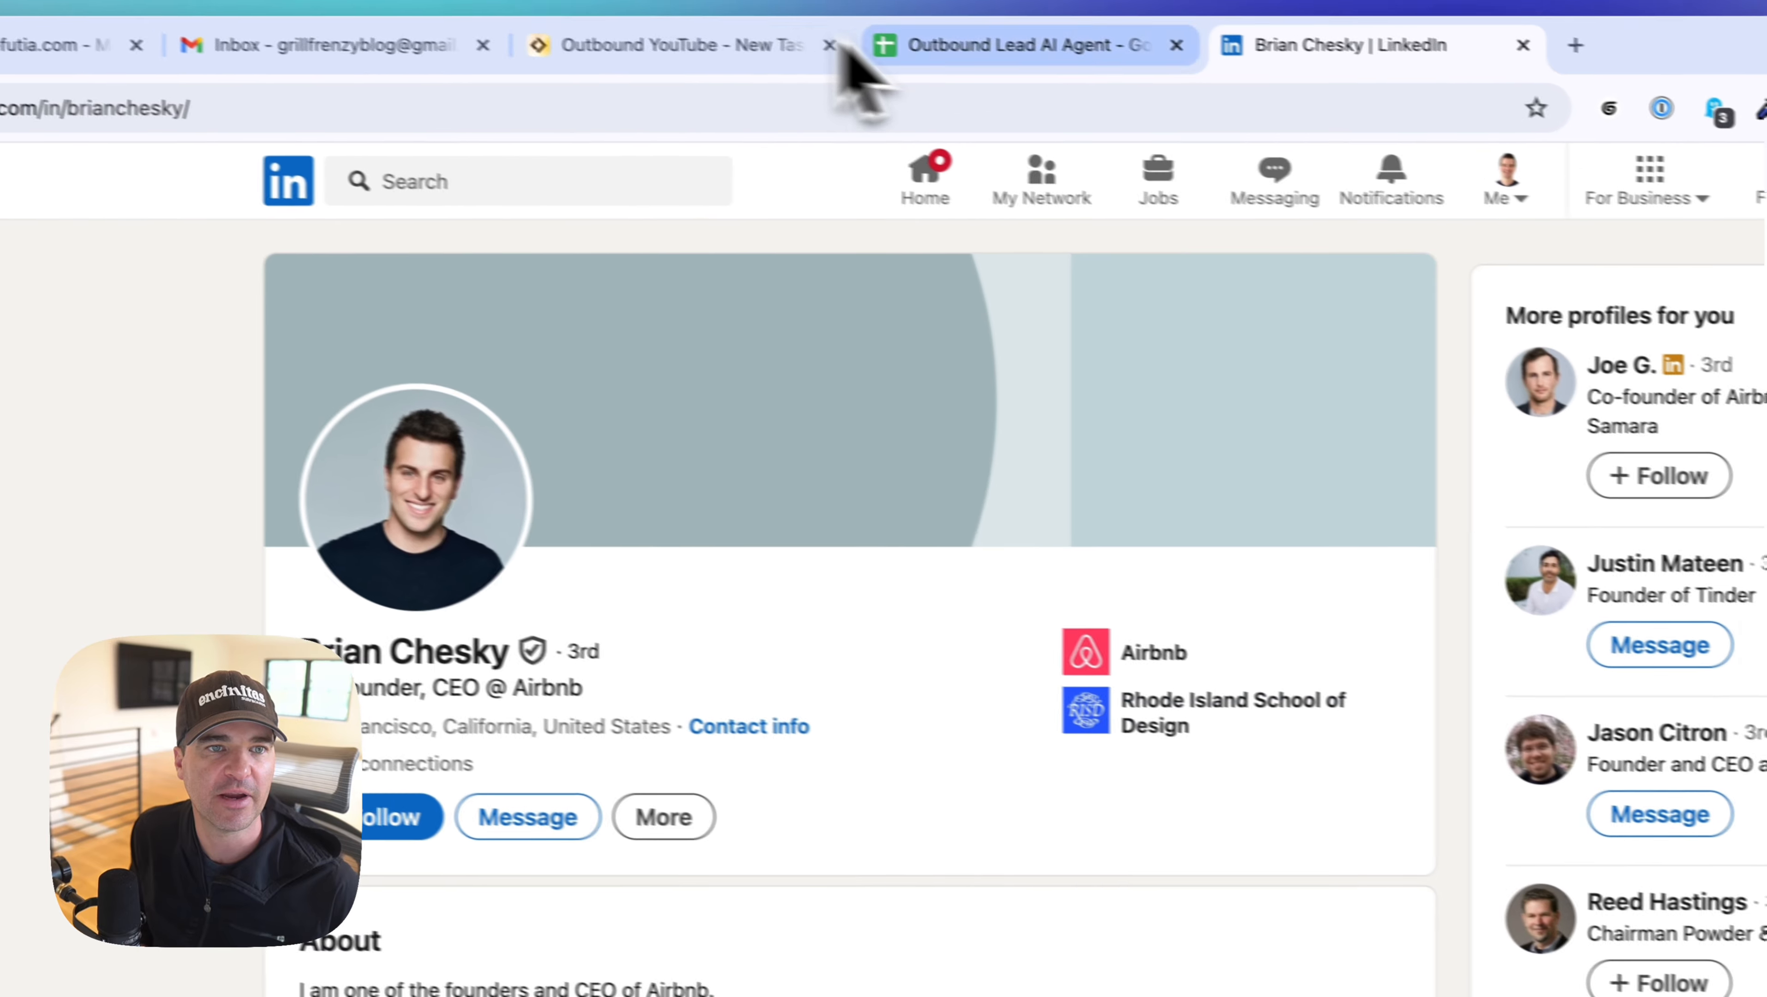
pyautogui.click(552, 55)
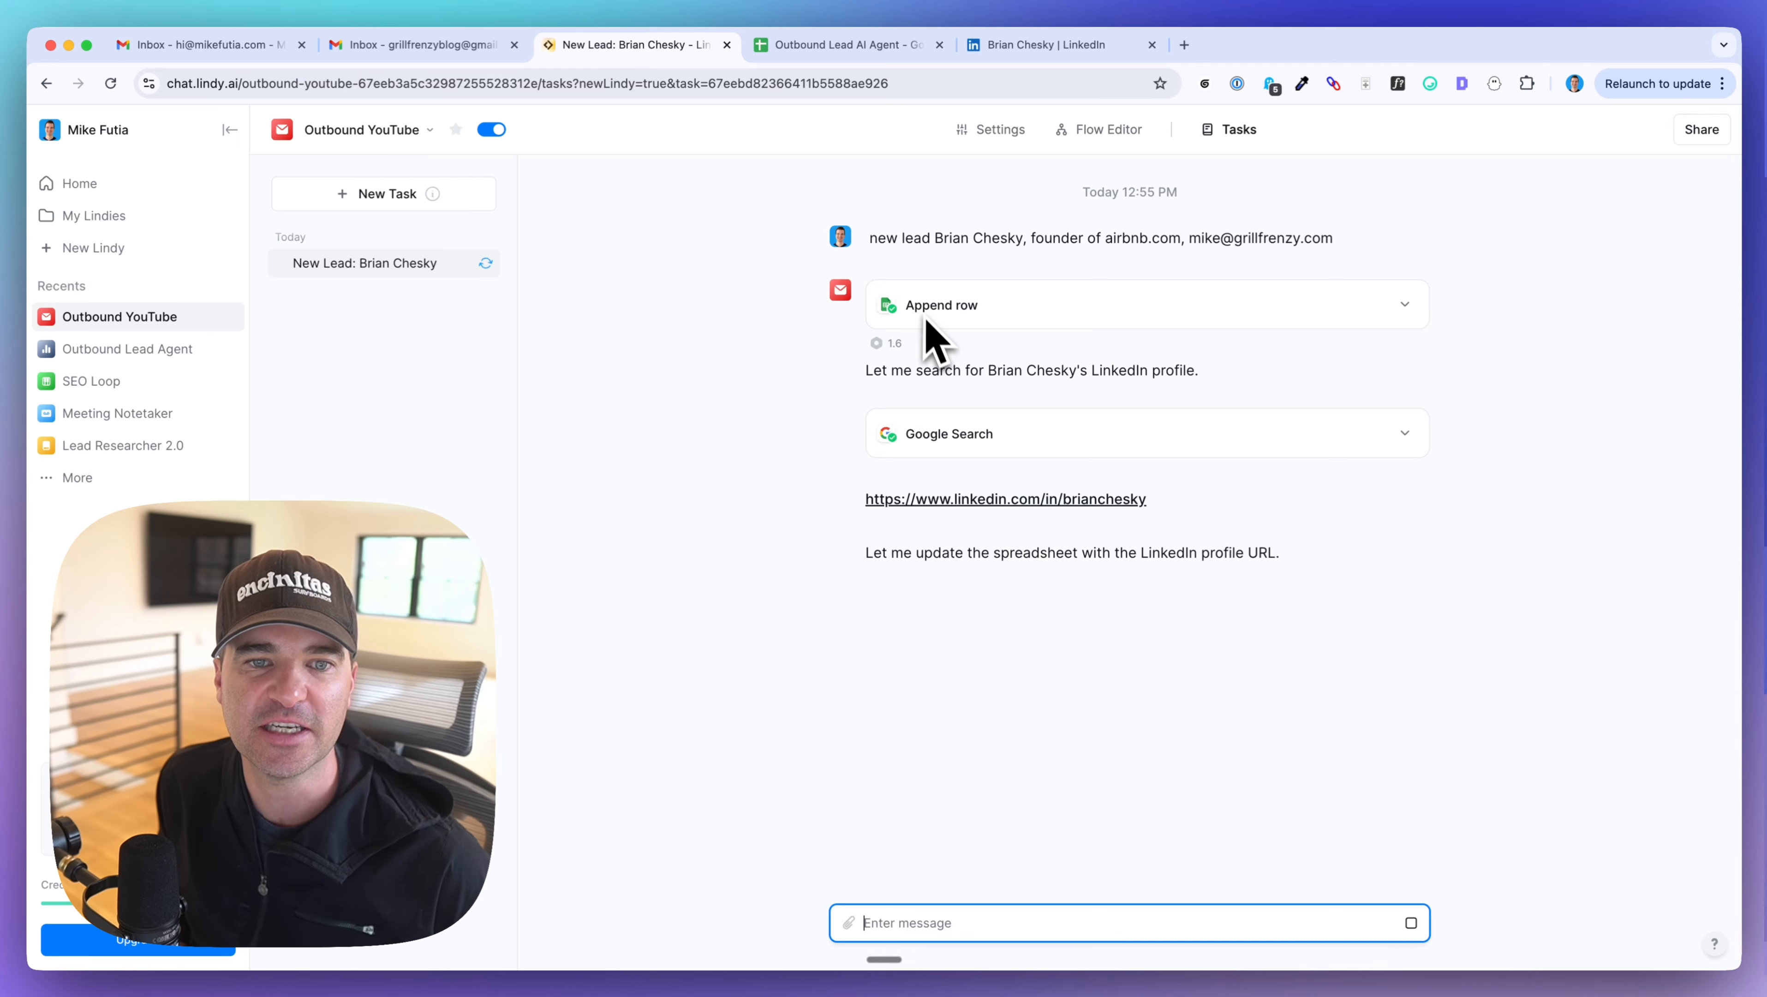
# - Check the lead's website, name, email and lead info cells in the Outbound Lead AI Agent sheet, then return to Lindy
pyautogui.click(837, 44)
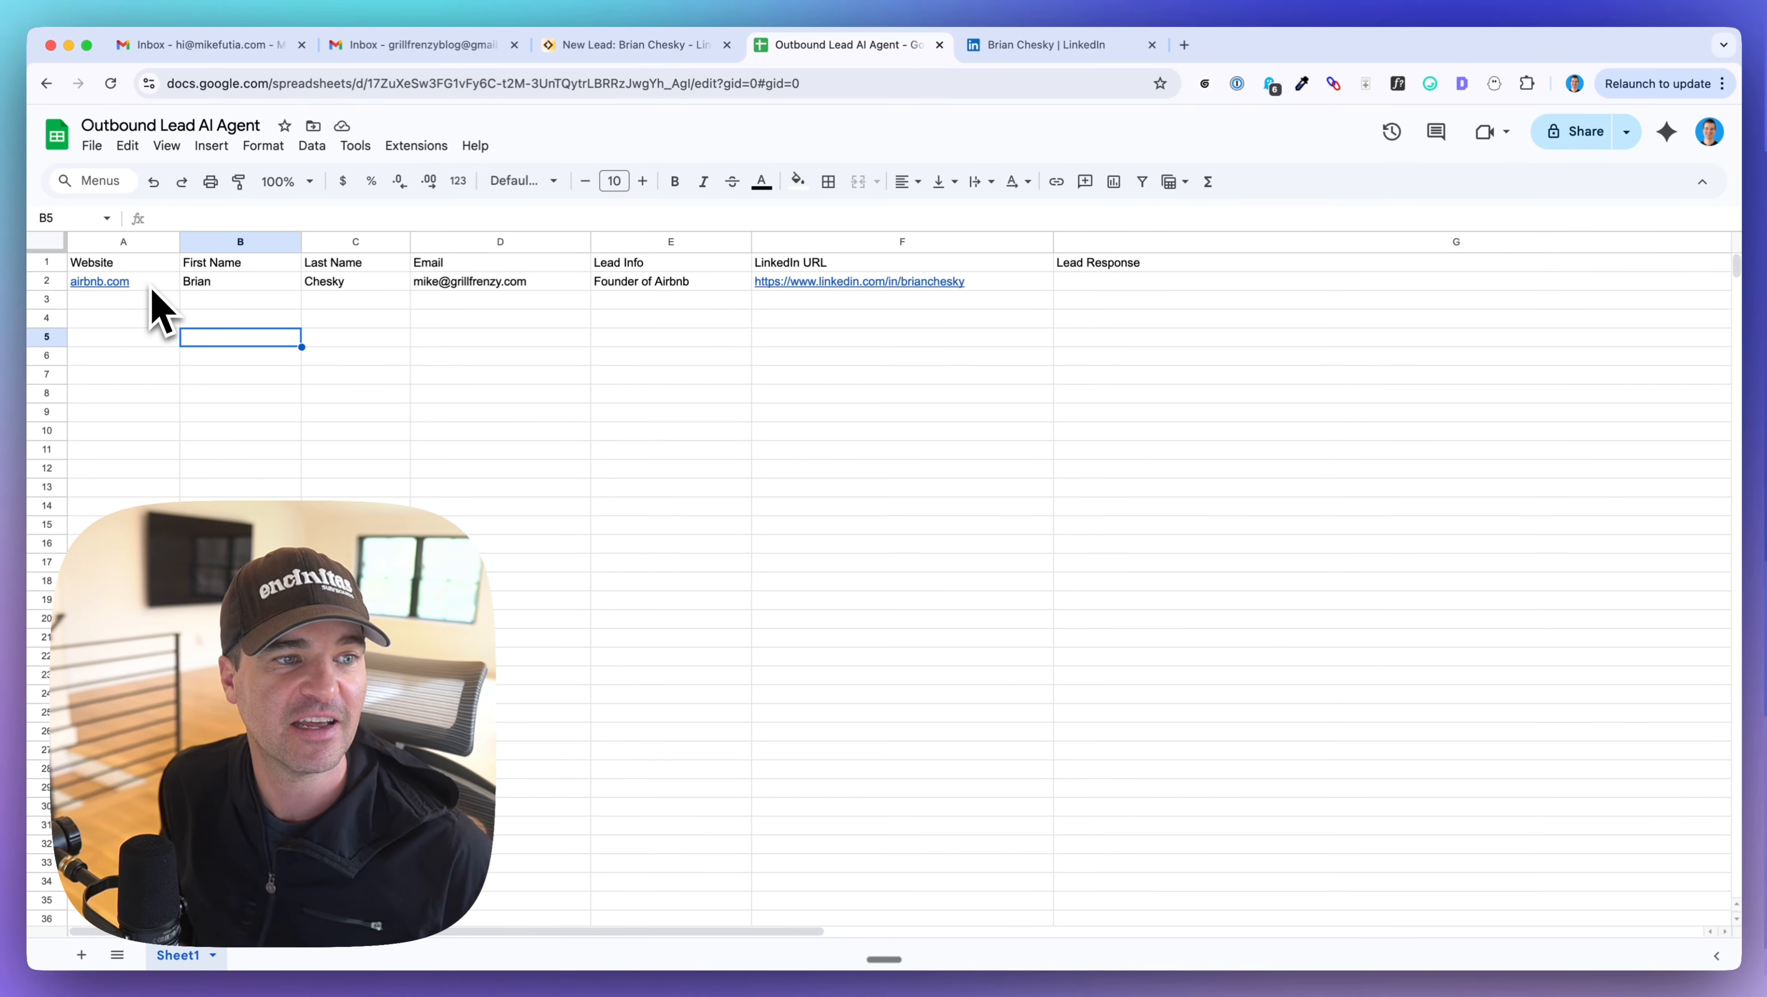
pyautogui.click(216, 283)
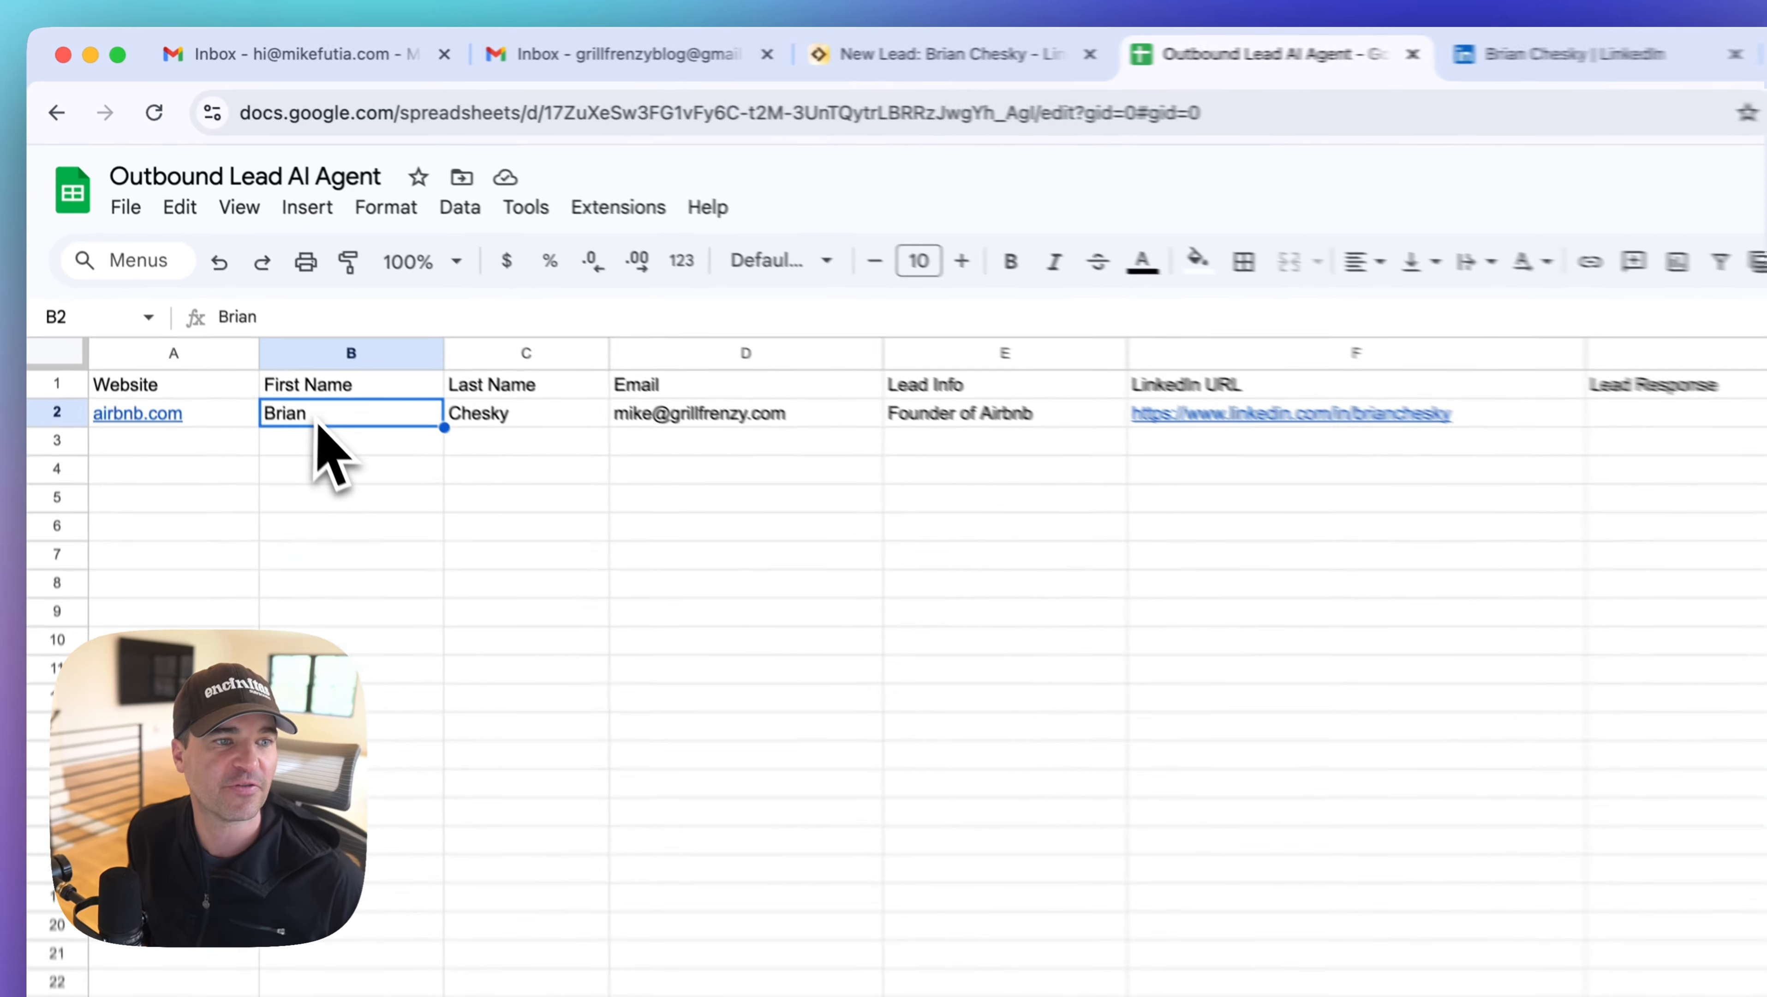
pyautogui.click(339, 283)
pyautogui.click(482, 286)
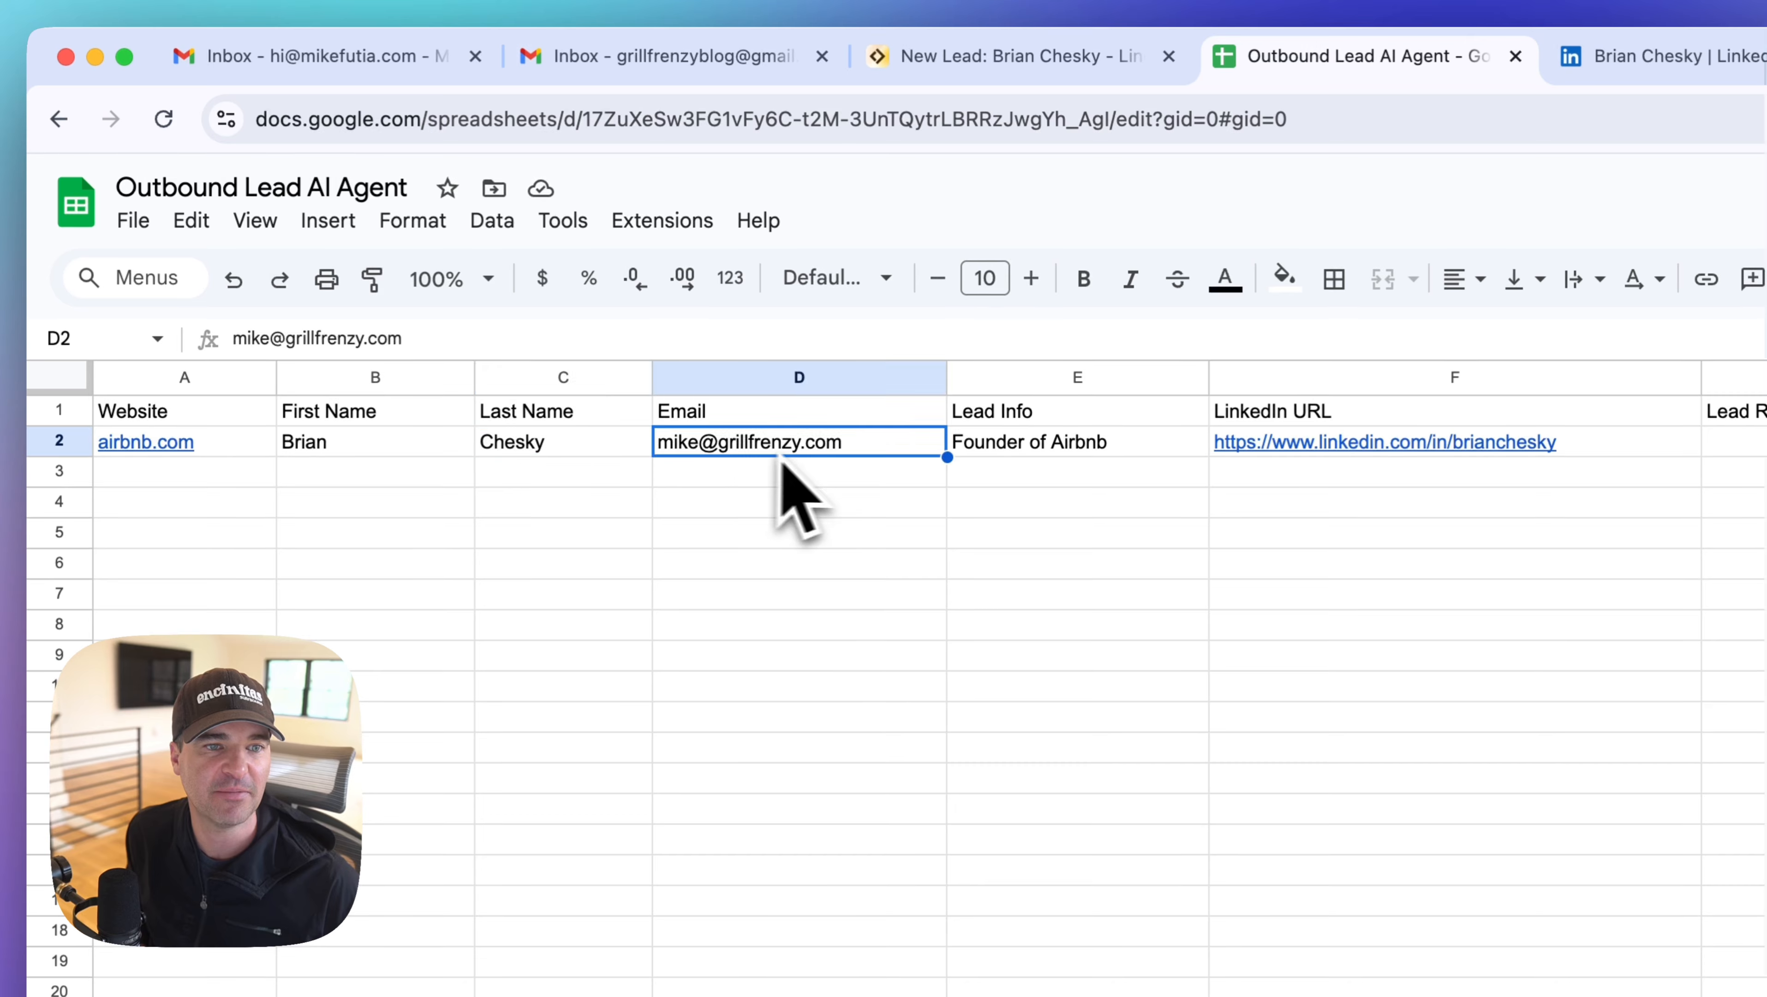
pyautogui.click(1079, 453)
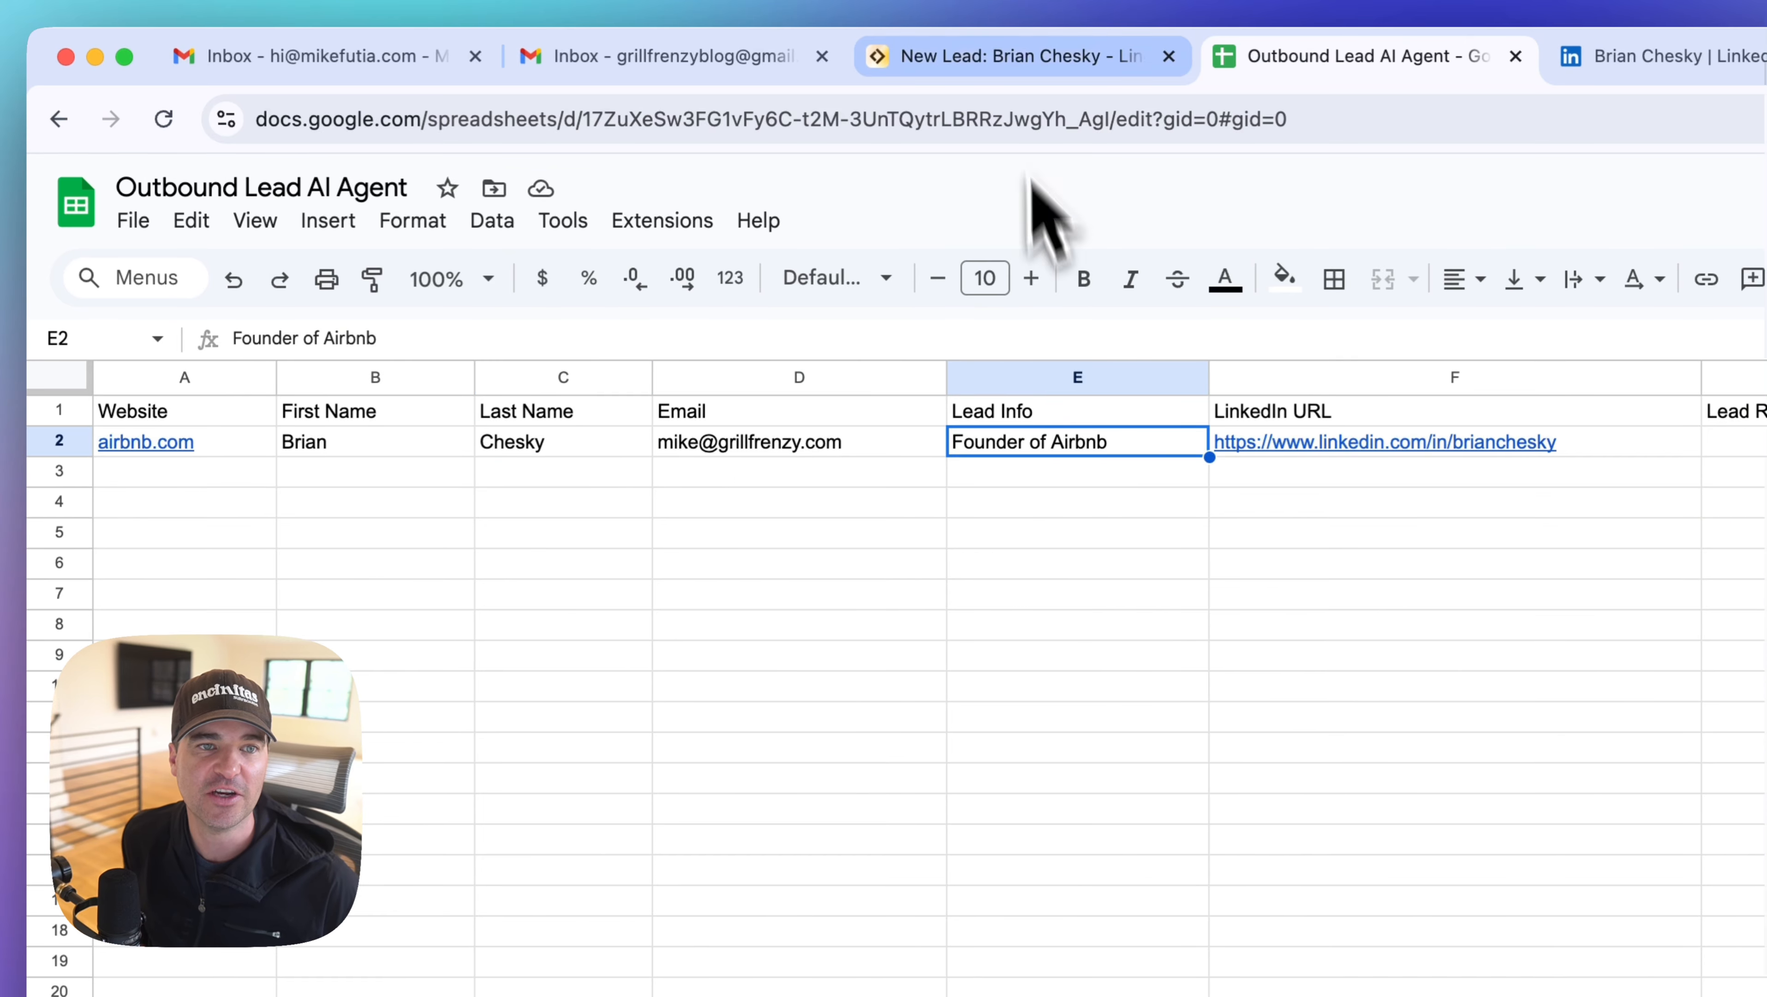
pyautogui.click(1005, 56)
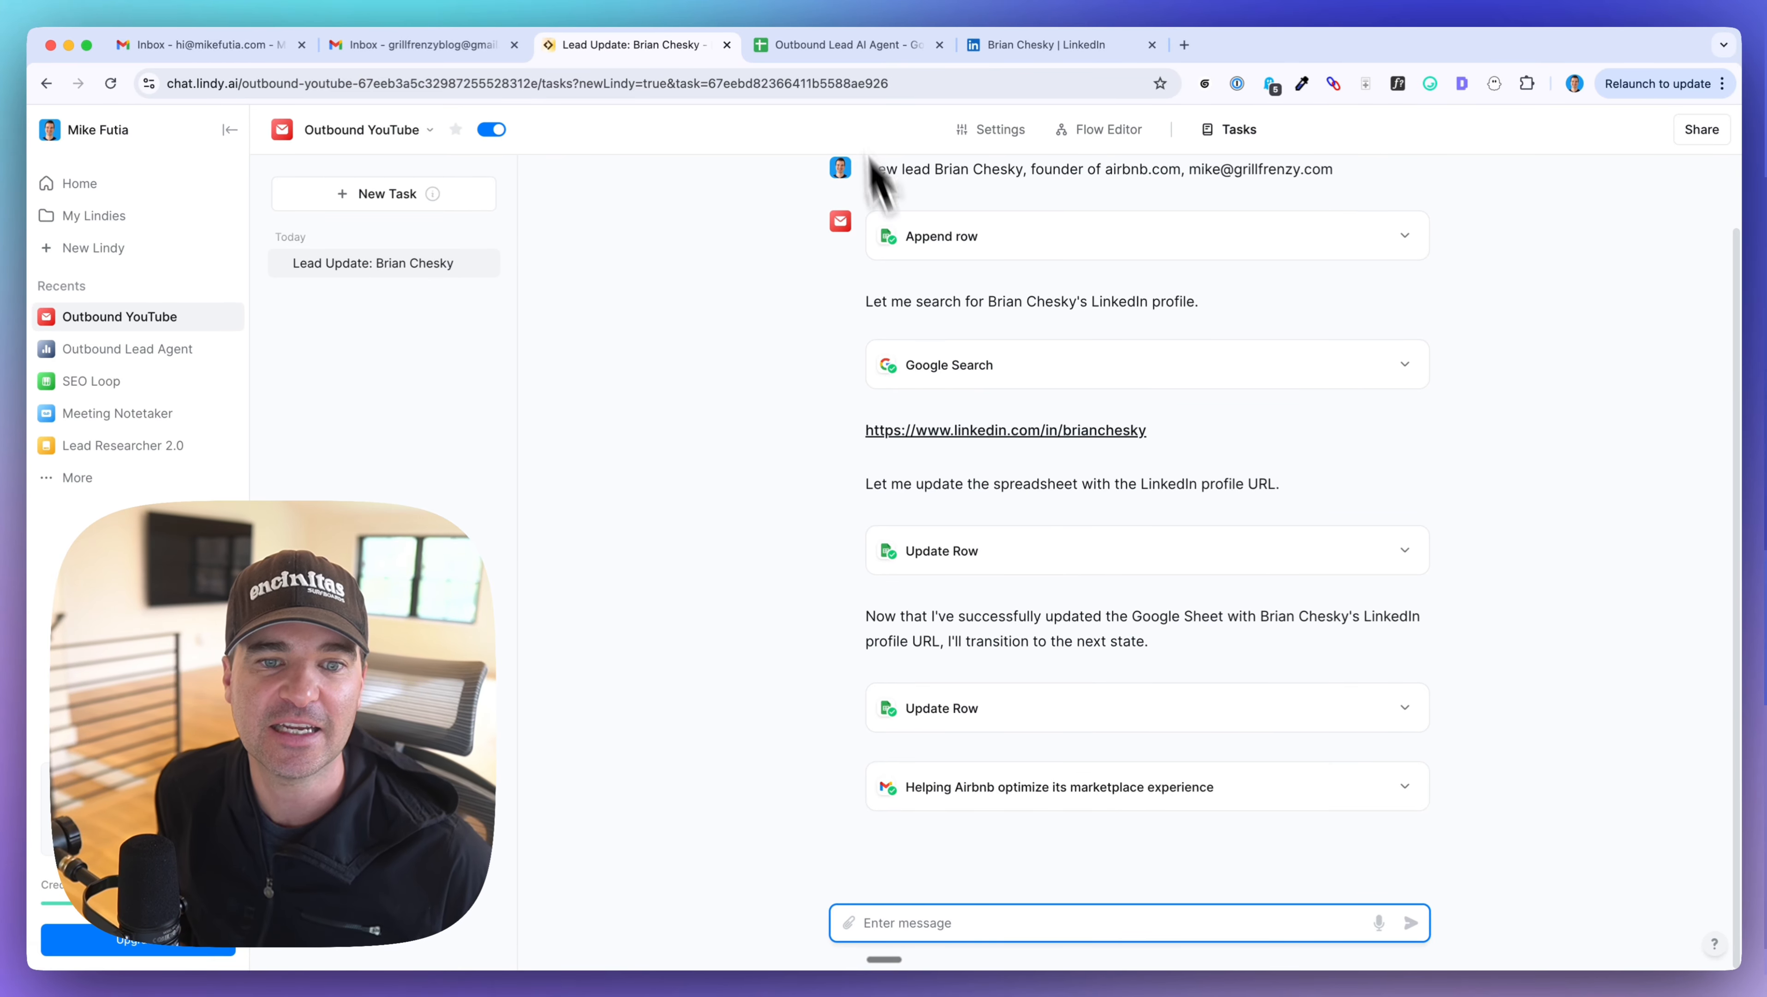
# - Preview the LinkedIn URL in the lead's row of the Outbound Lead AI Agent sheet, then return to the Lindy task
pyautogui.click(795, 44)
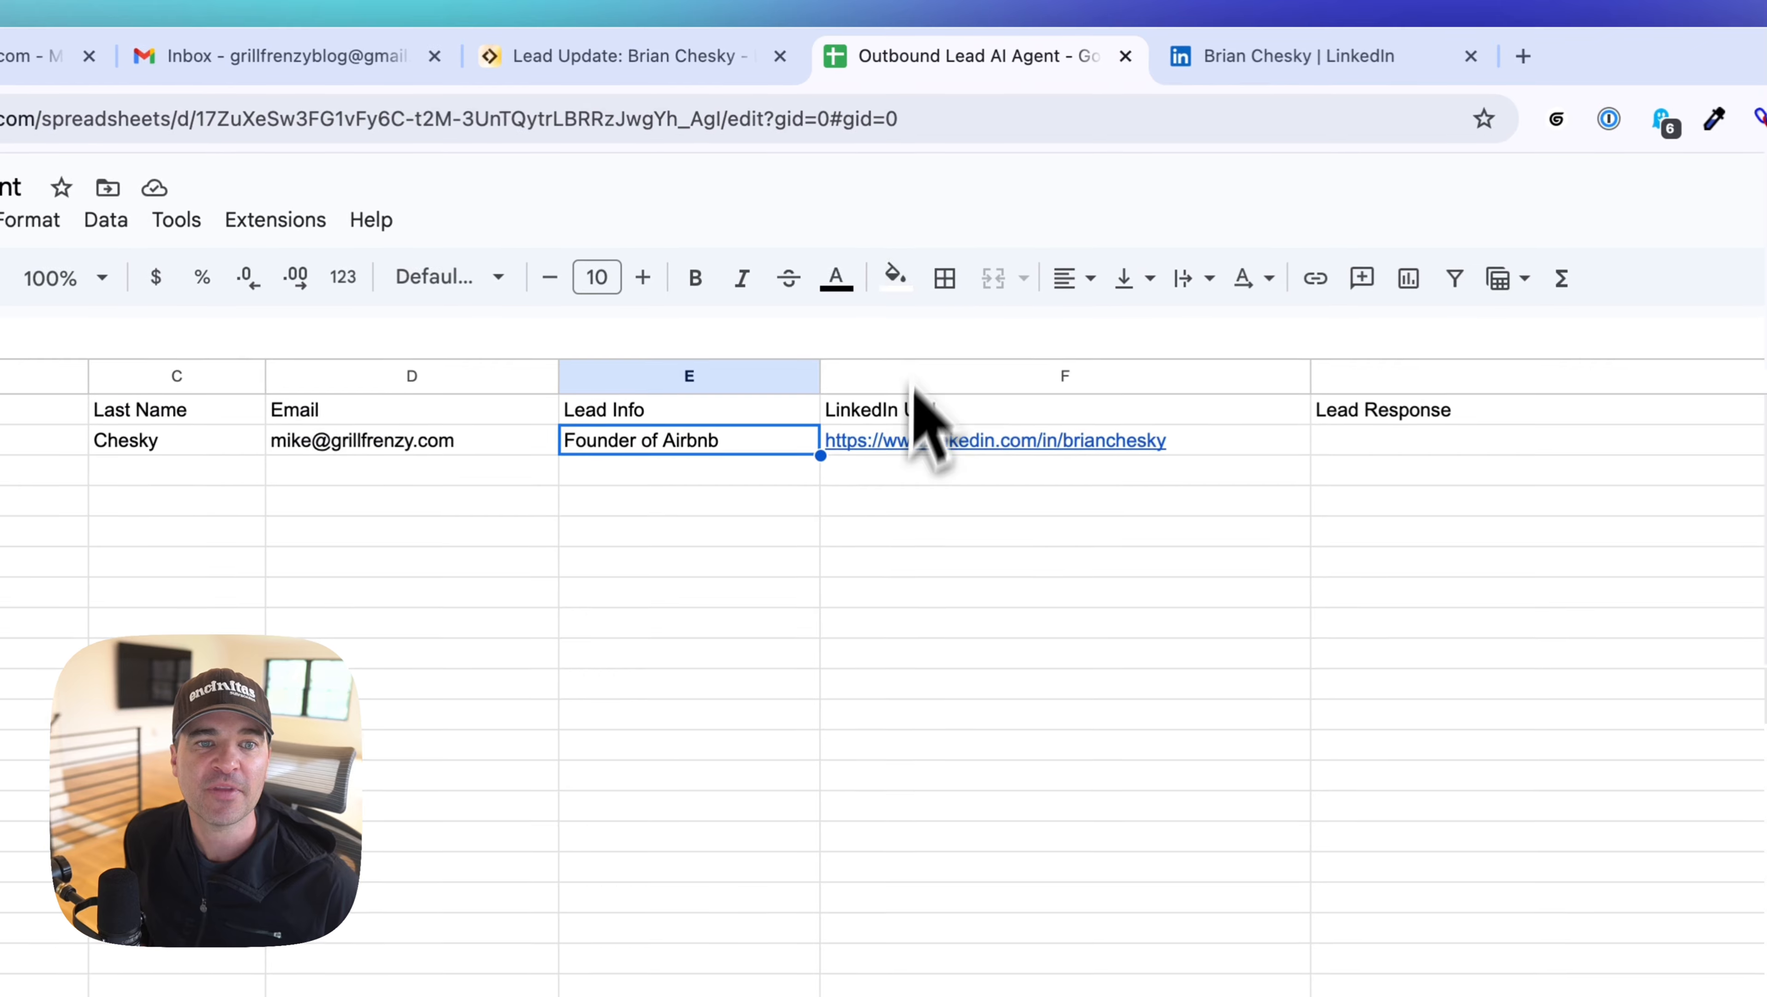
pyautogui.moveTo(1061, 451)
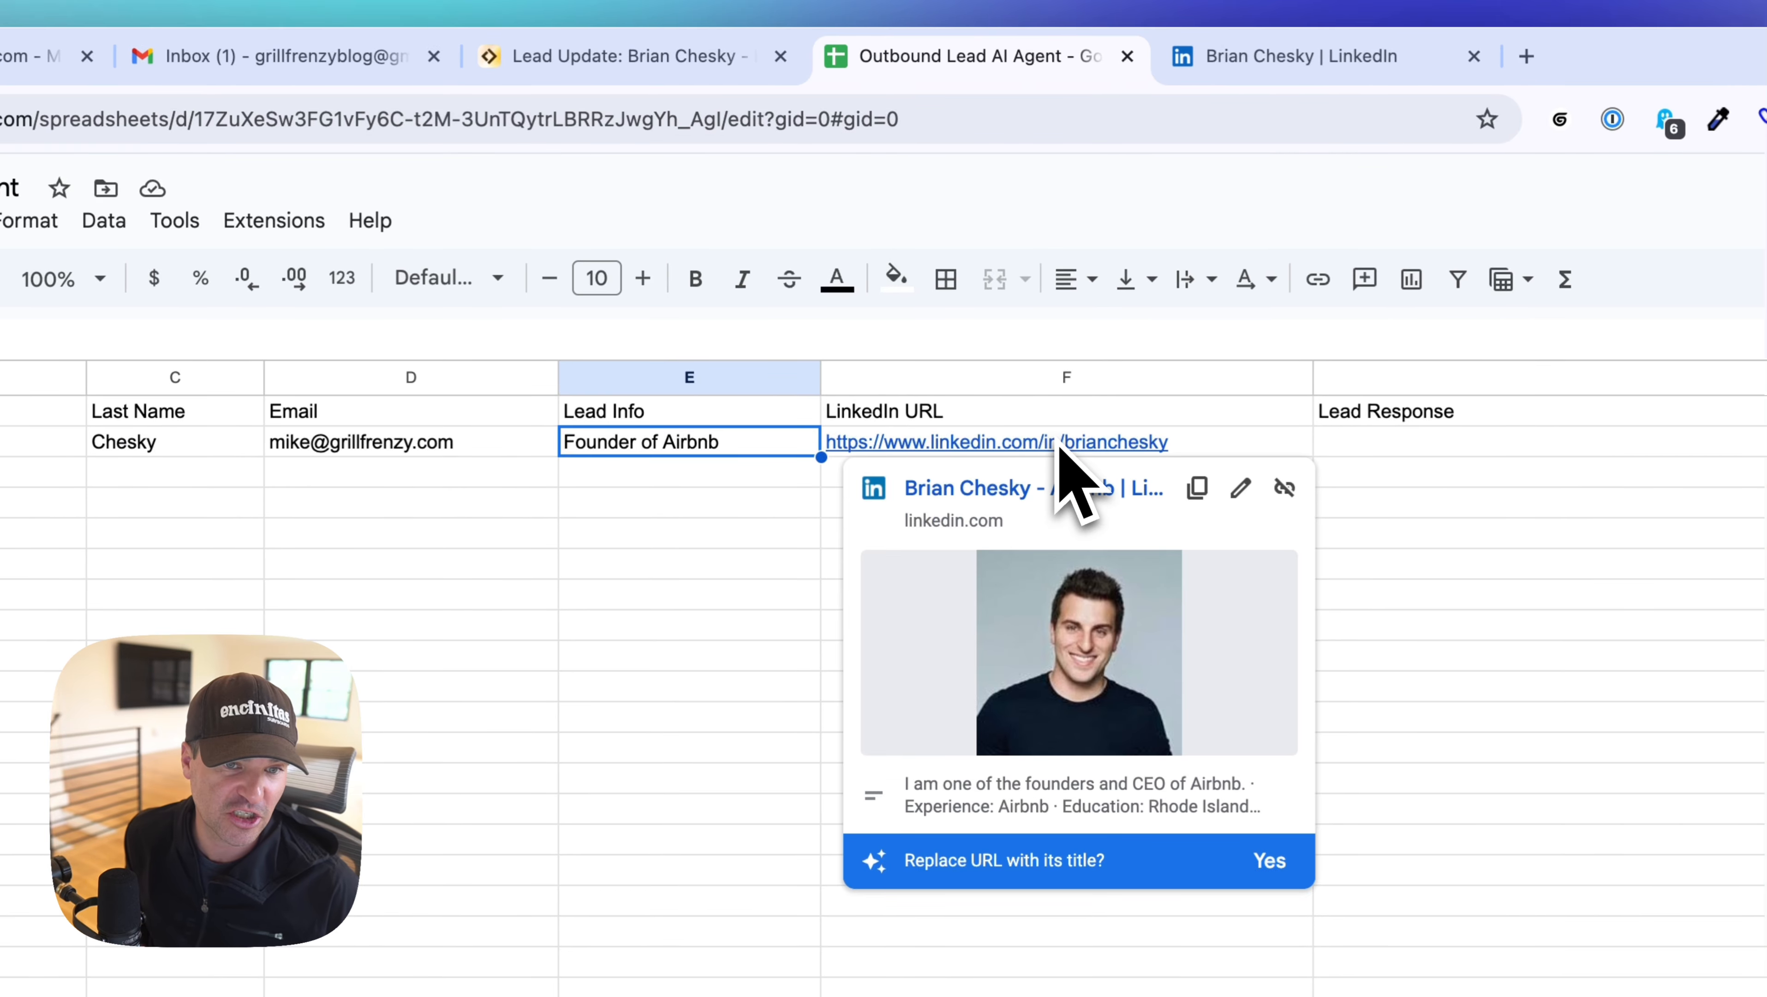
pyautogui.click(646, 56)
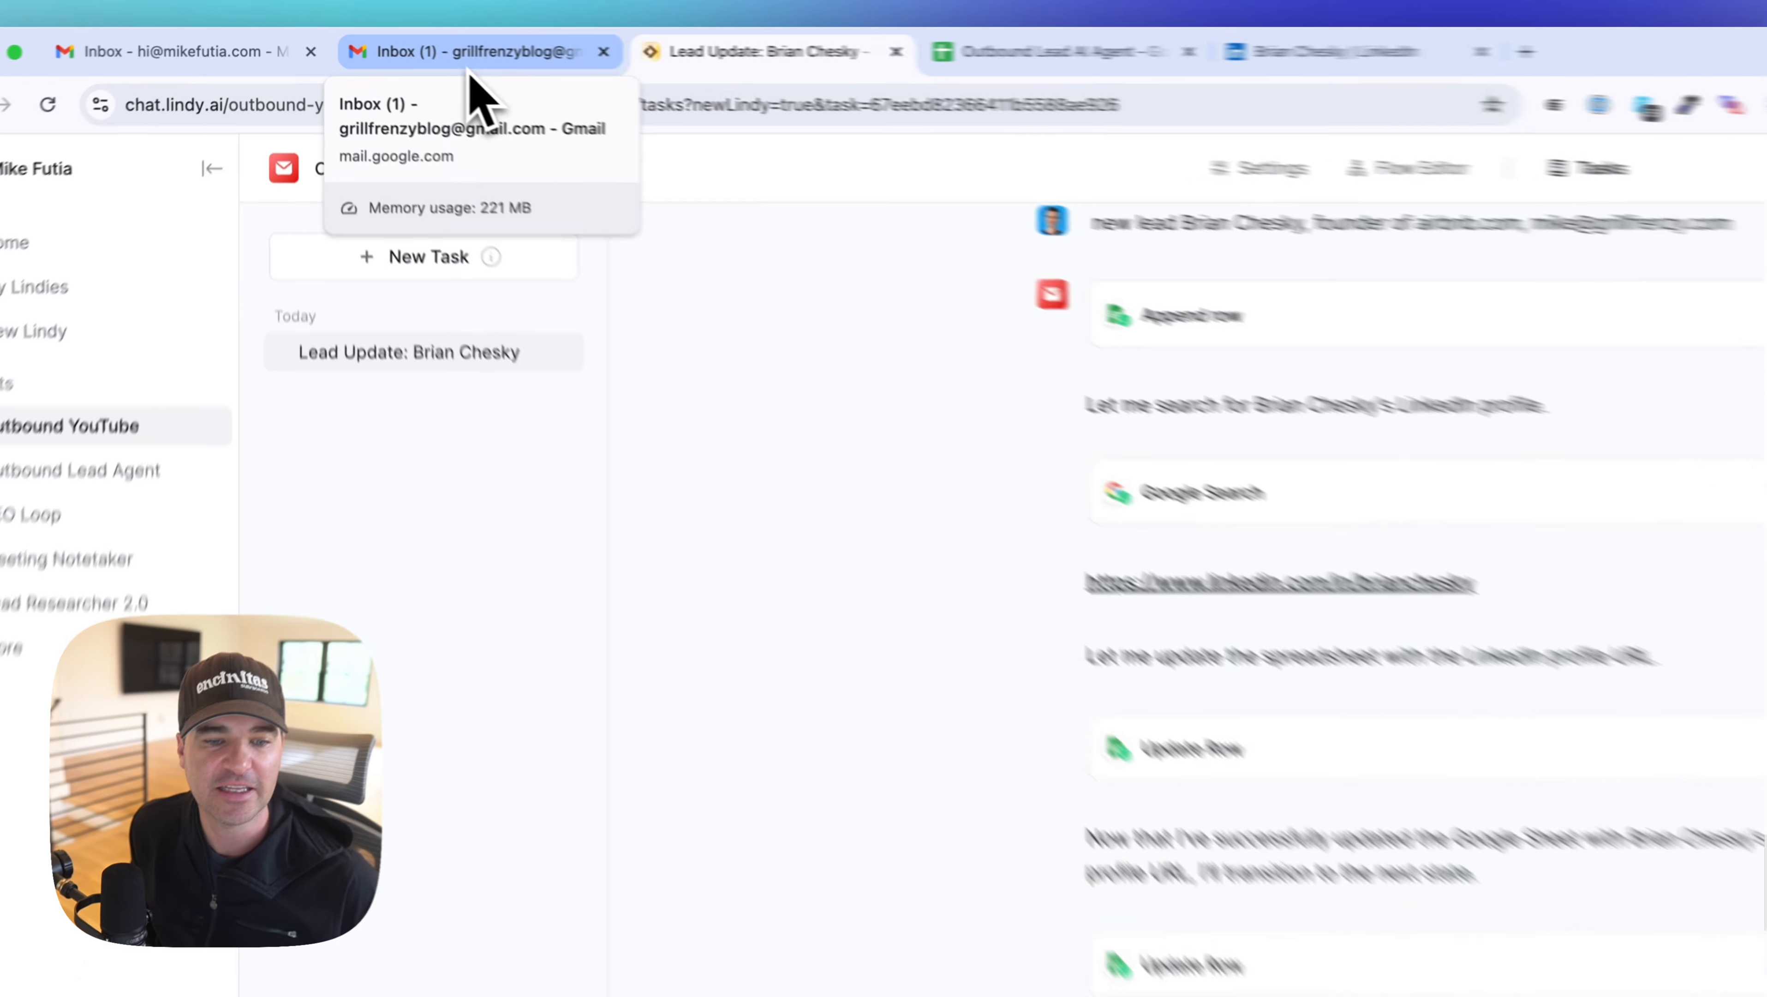
# - Open the outreach email "Helping Airbnb optimize its marketplace experience" in the lead's Gmail inbox and read its opening, pitch and closing question
pyautogui.click(421, 47)
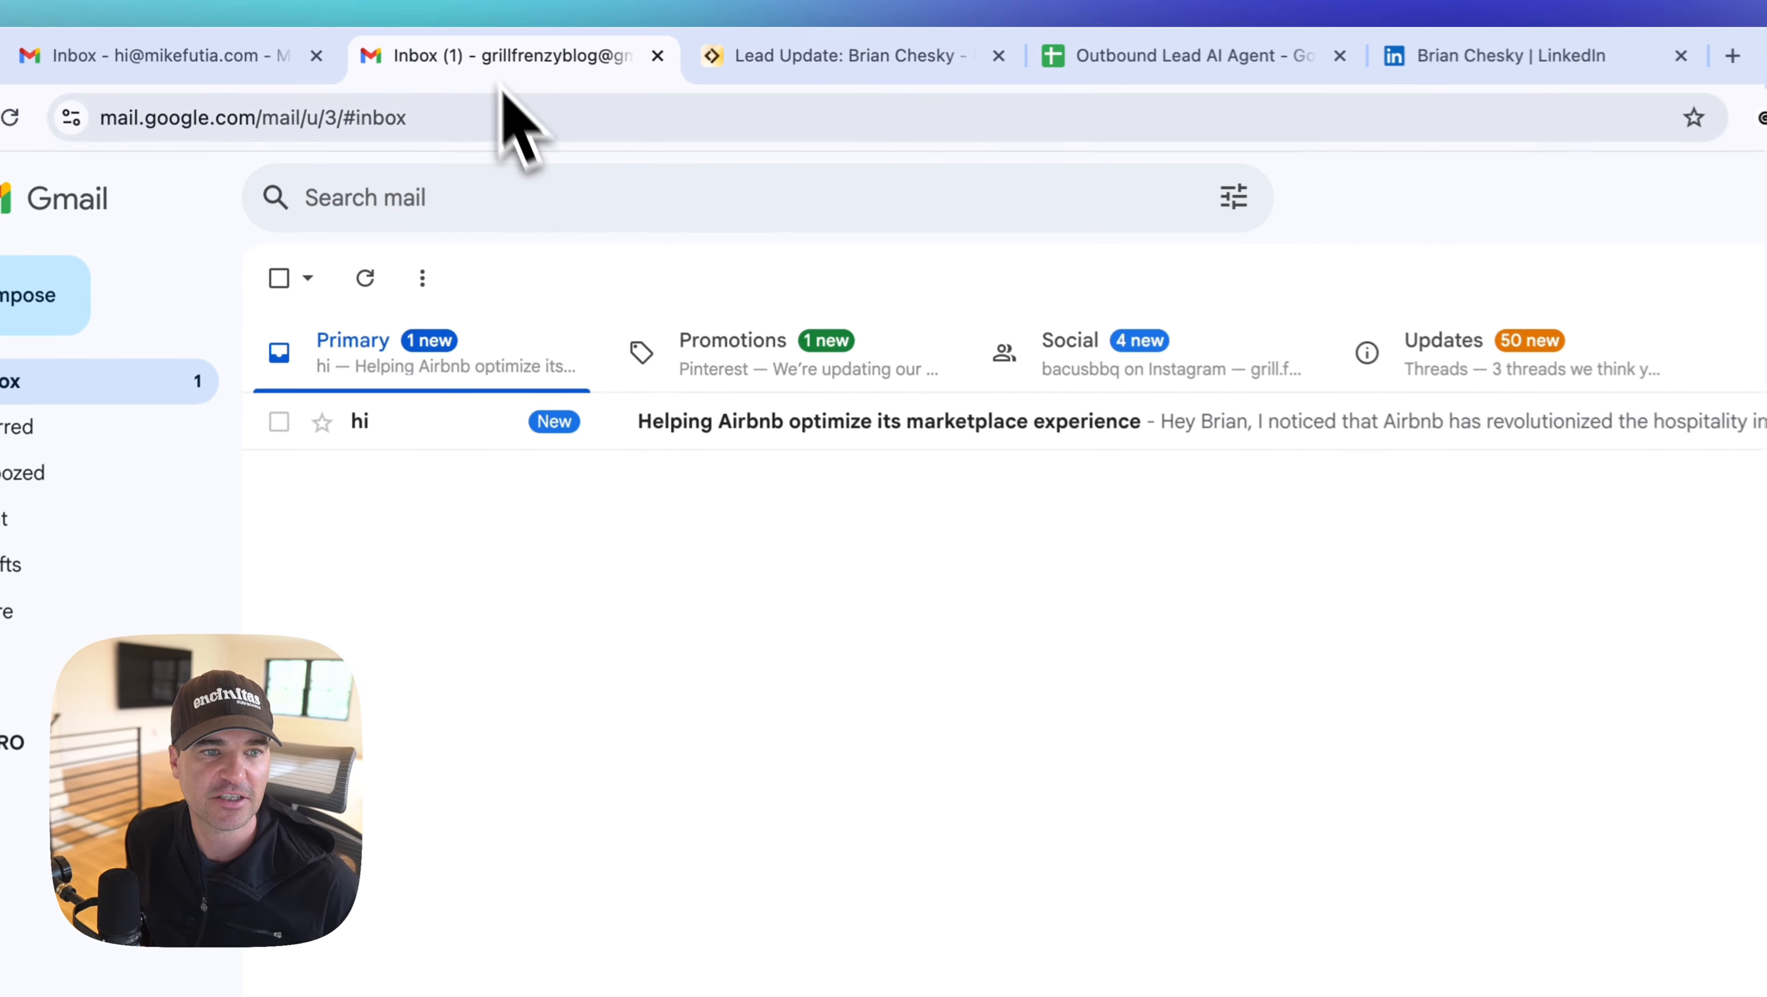
pyautogui.click(769, 451)
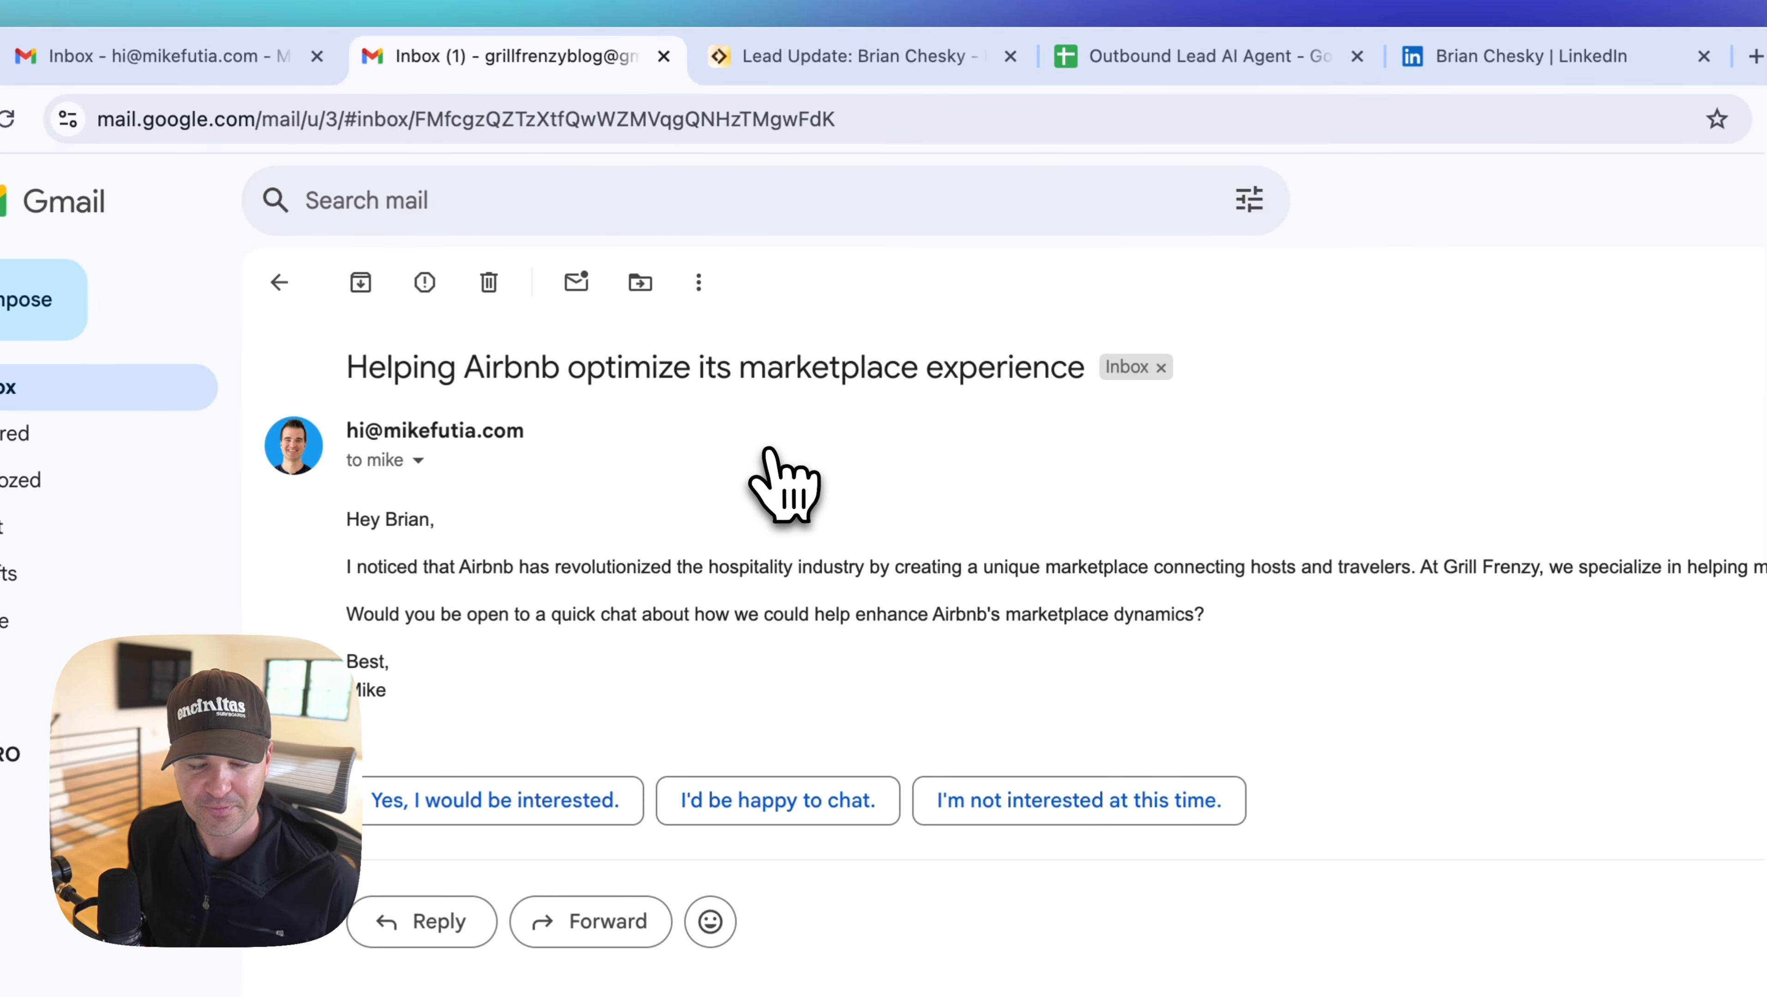
pyautogui.moveTo(352, 543); pyautogui.dragTo(1258, 581)
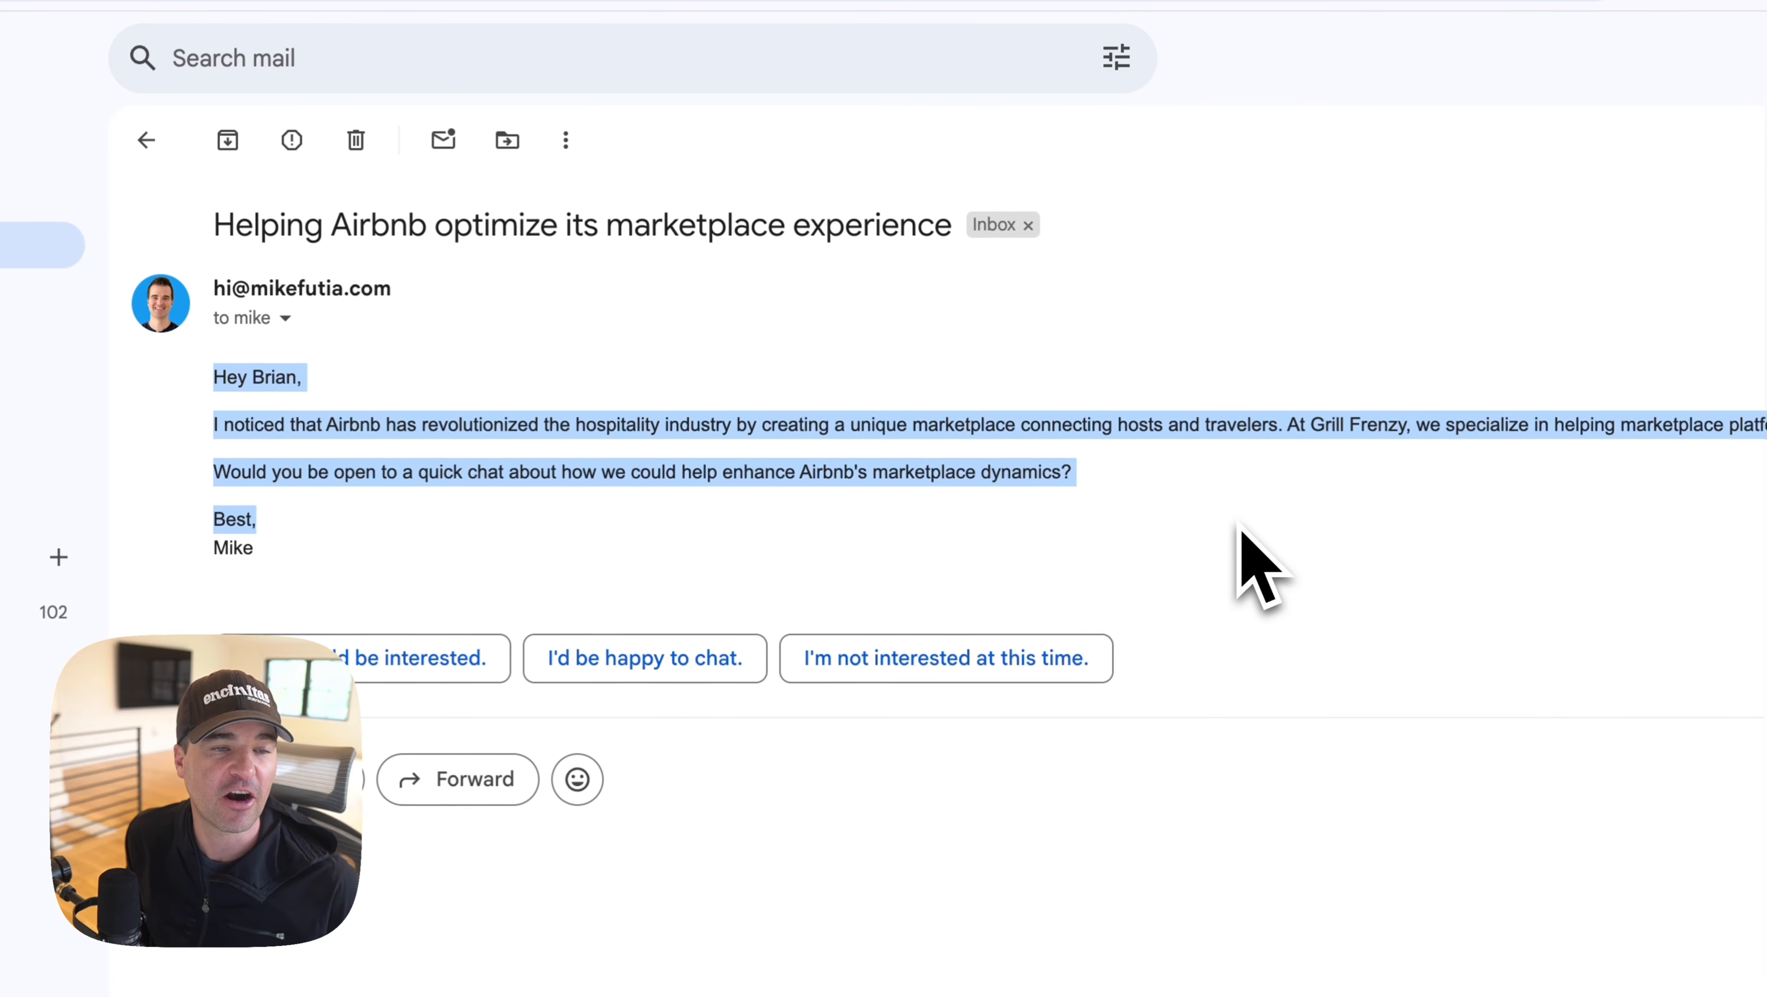
pyautogui.click(406, 435)
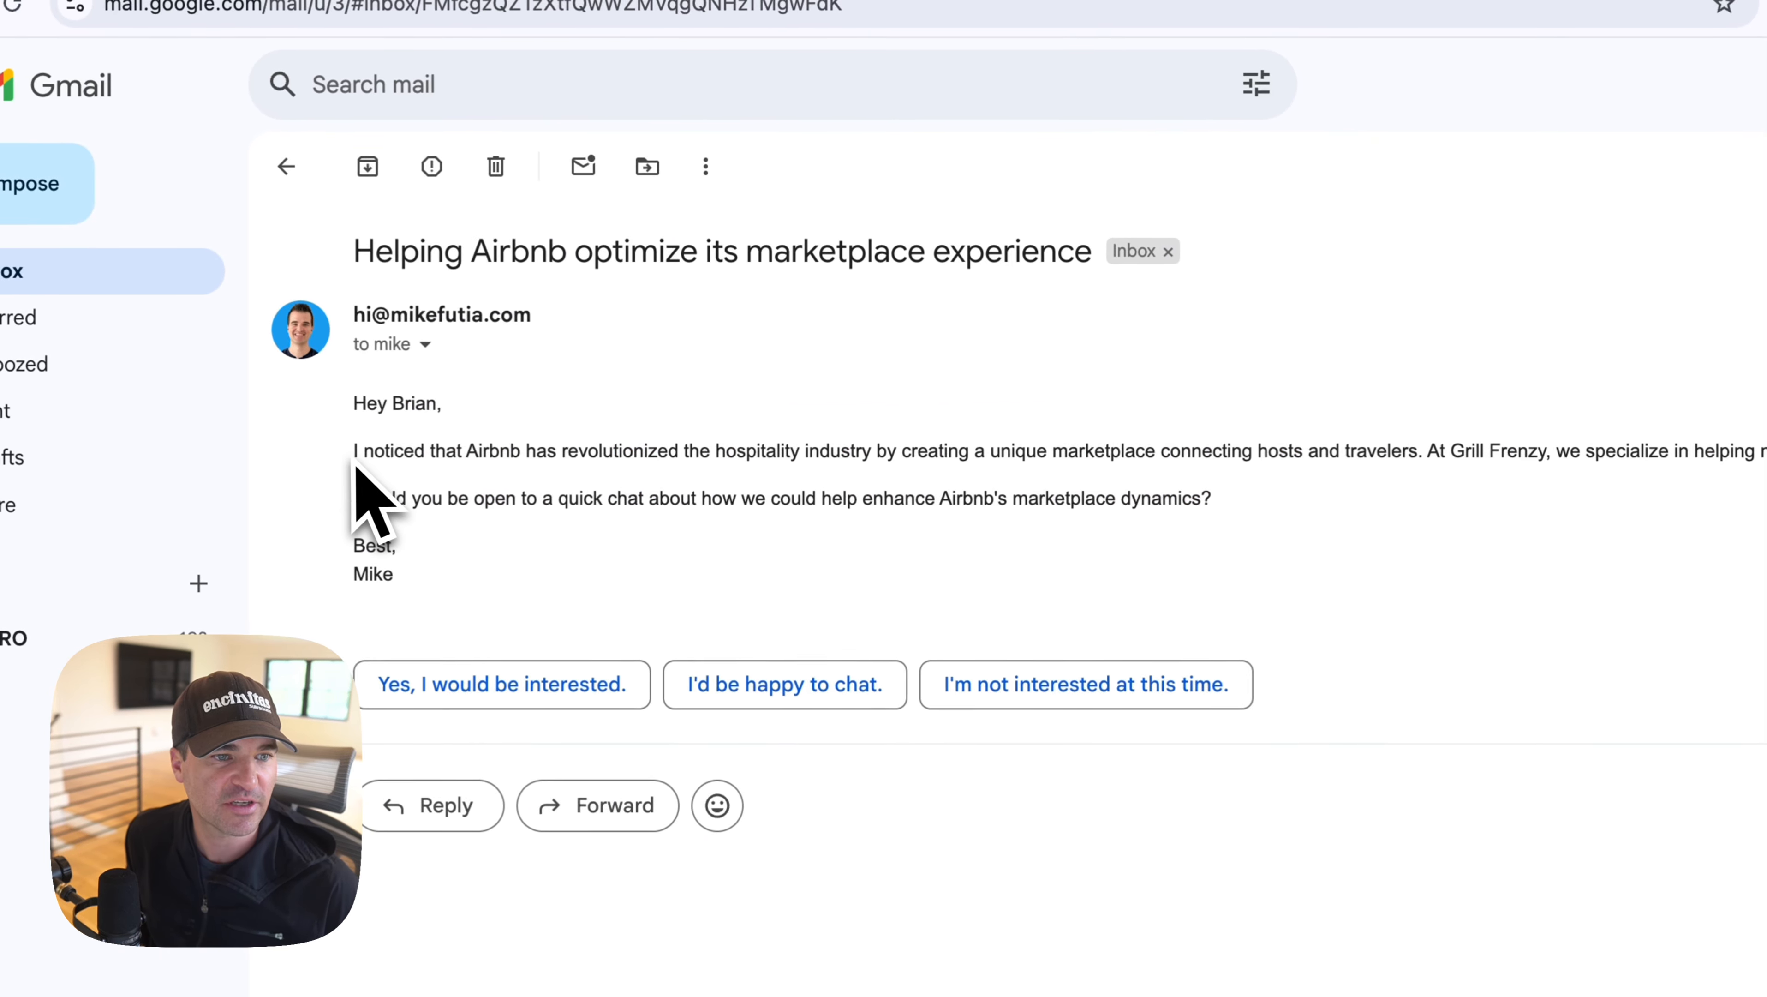
pyautogui.moveTo(353, 451); pyautogui.dragTo(1408, 455)
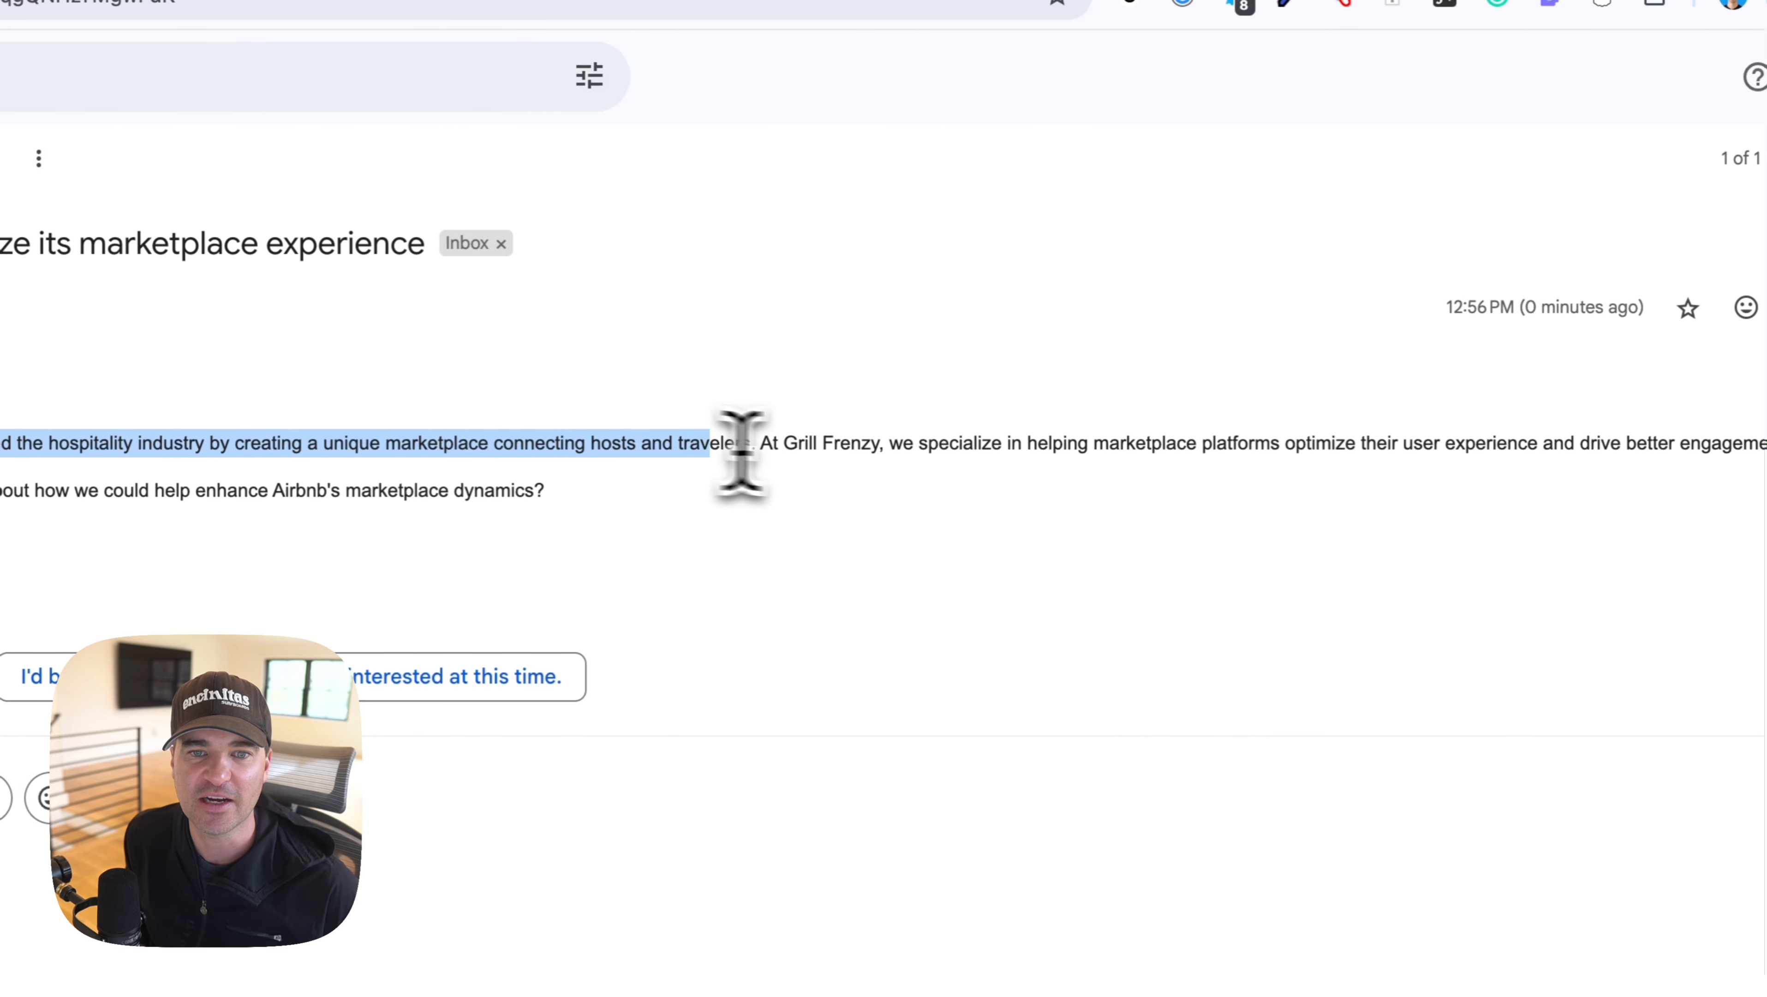
pyautogui.moveTo(930, 446); pyautogui.dragTo(1435, 461)
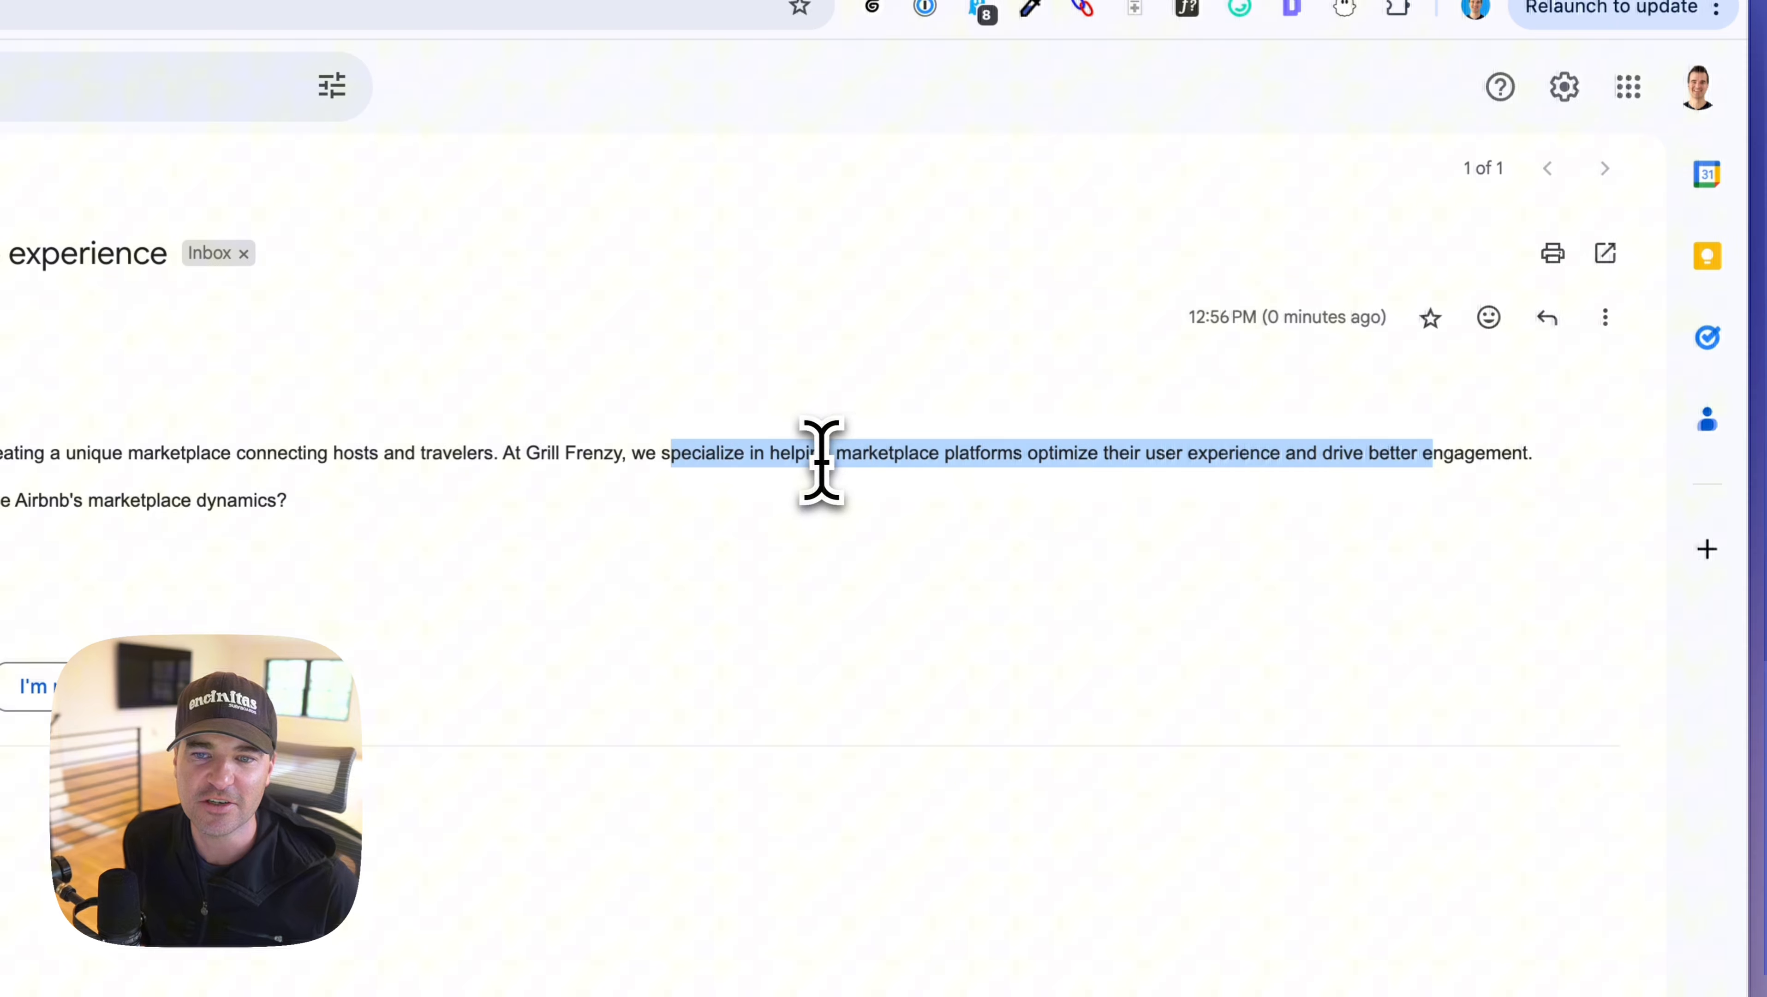
pyautogui.click(822, 461)
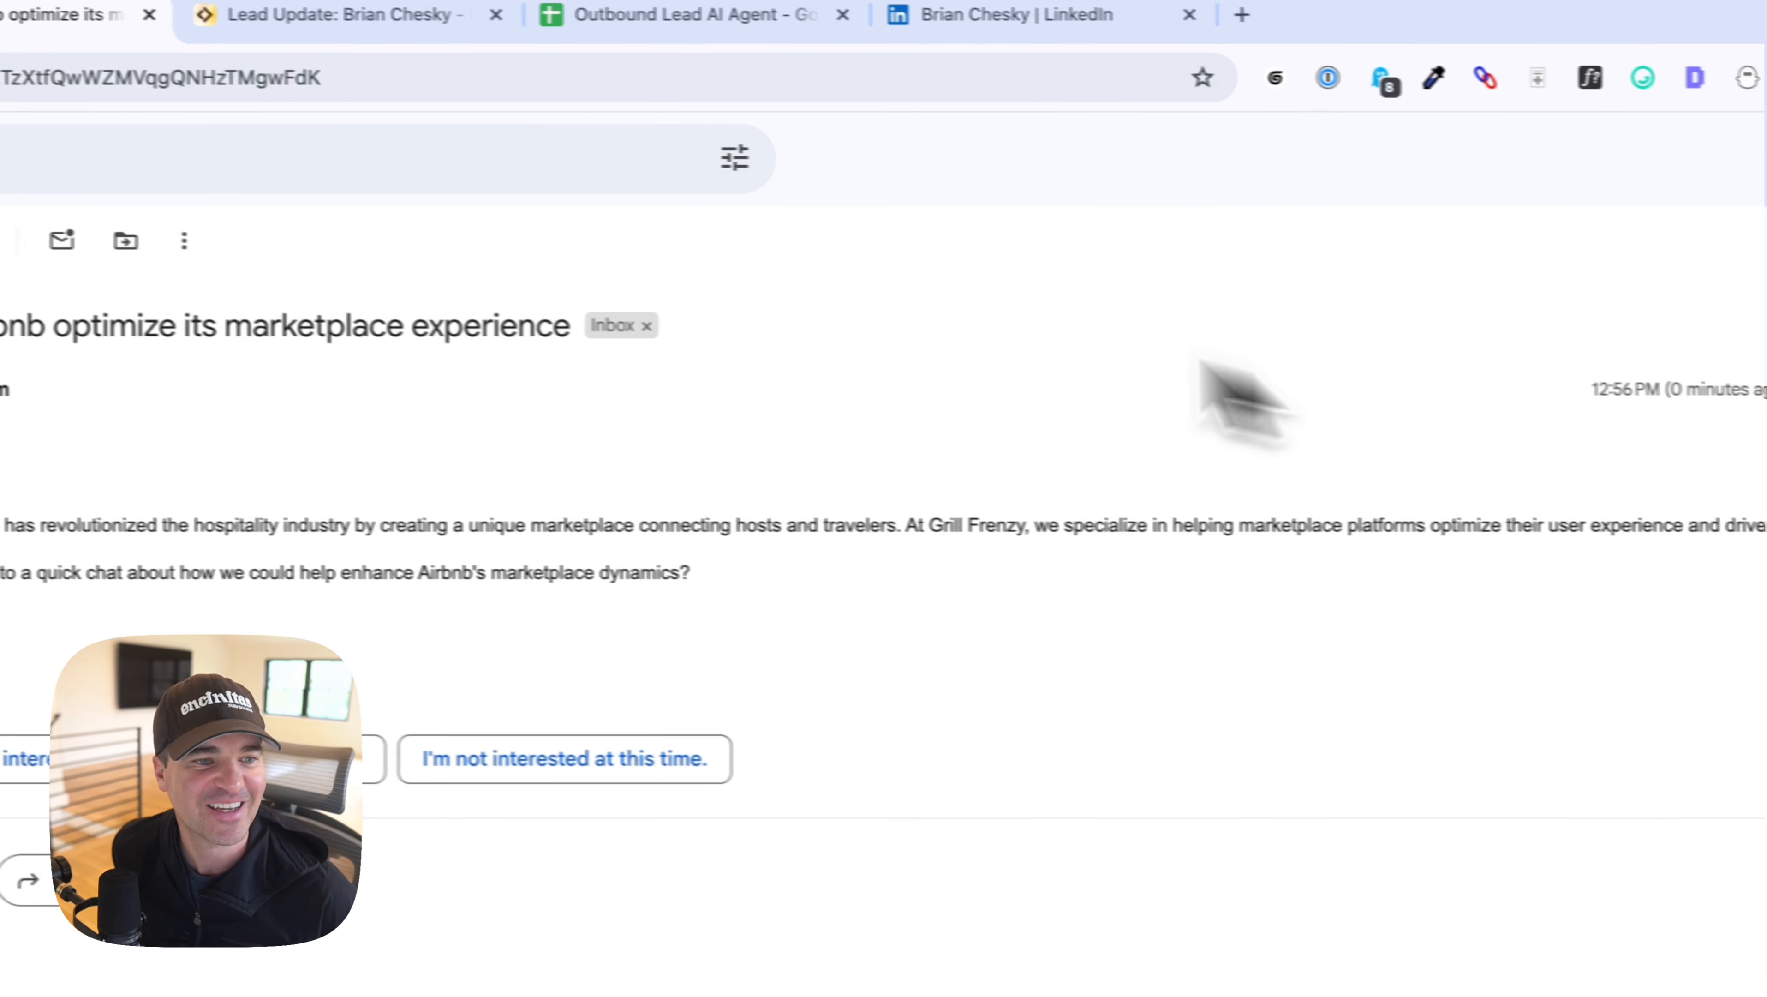
pyautogui.moveTo(339, 614); pyautogui.dragTo(1205, 621)
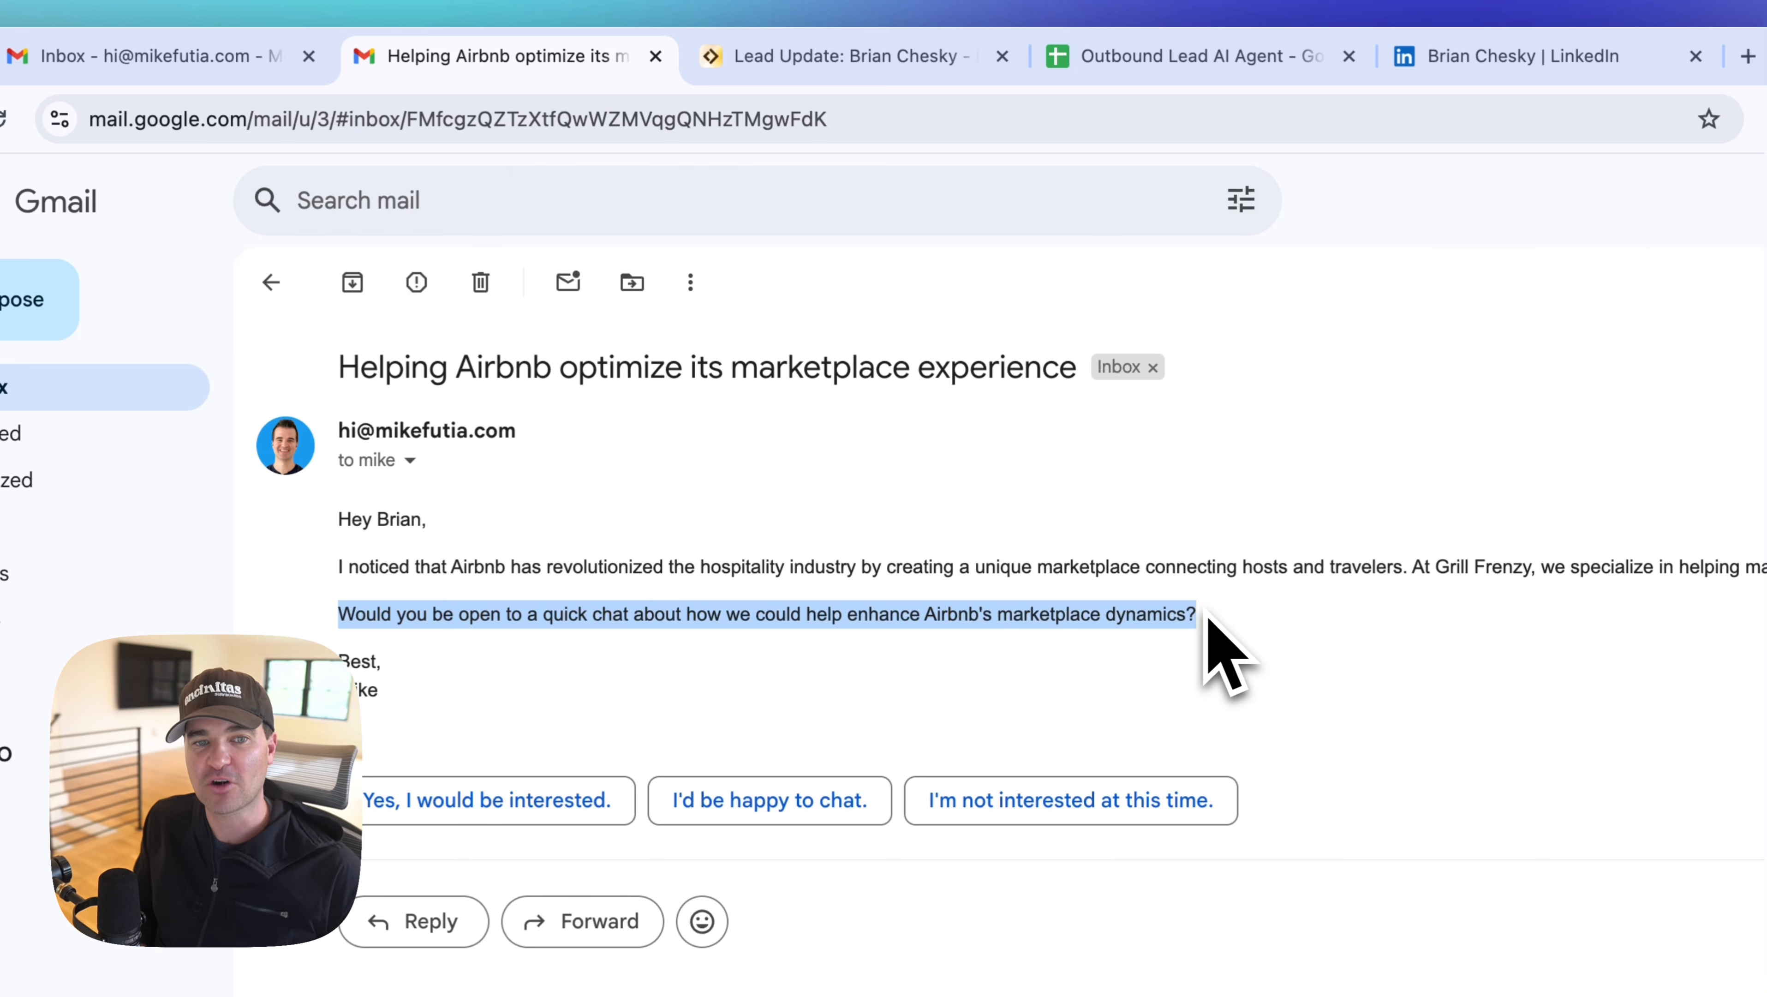
pyautogui.click(1206, 617)
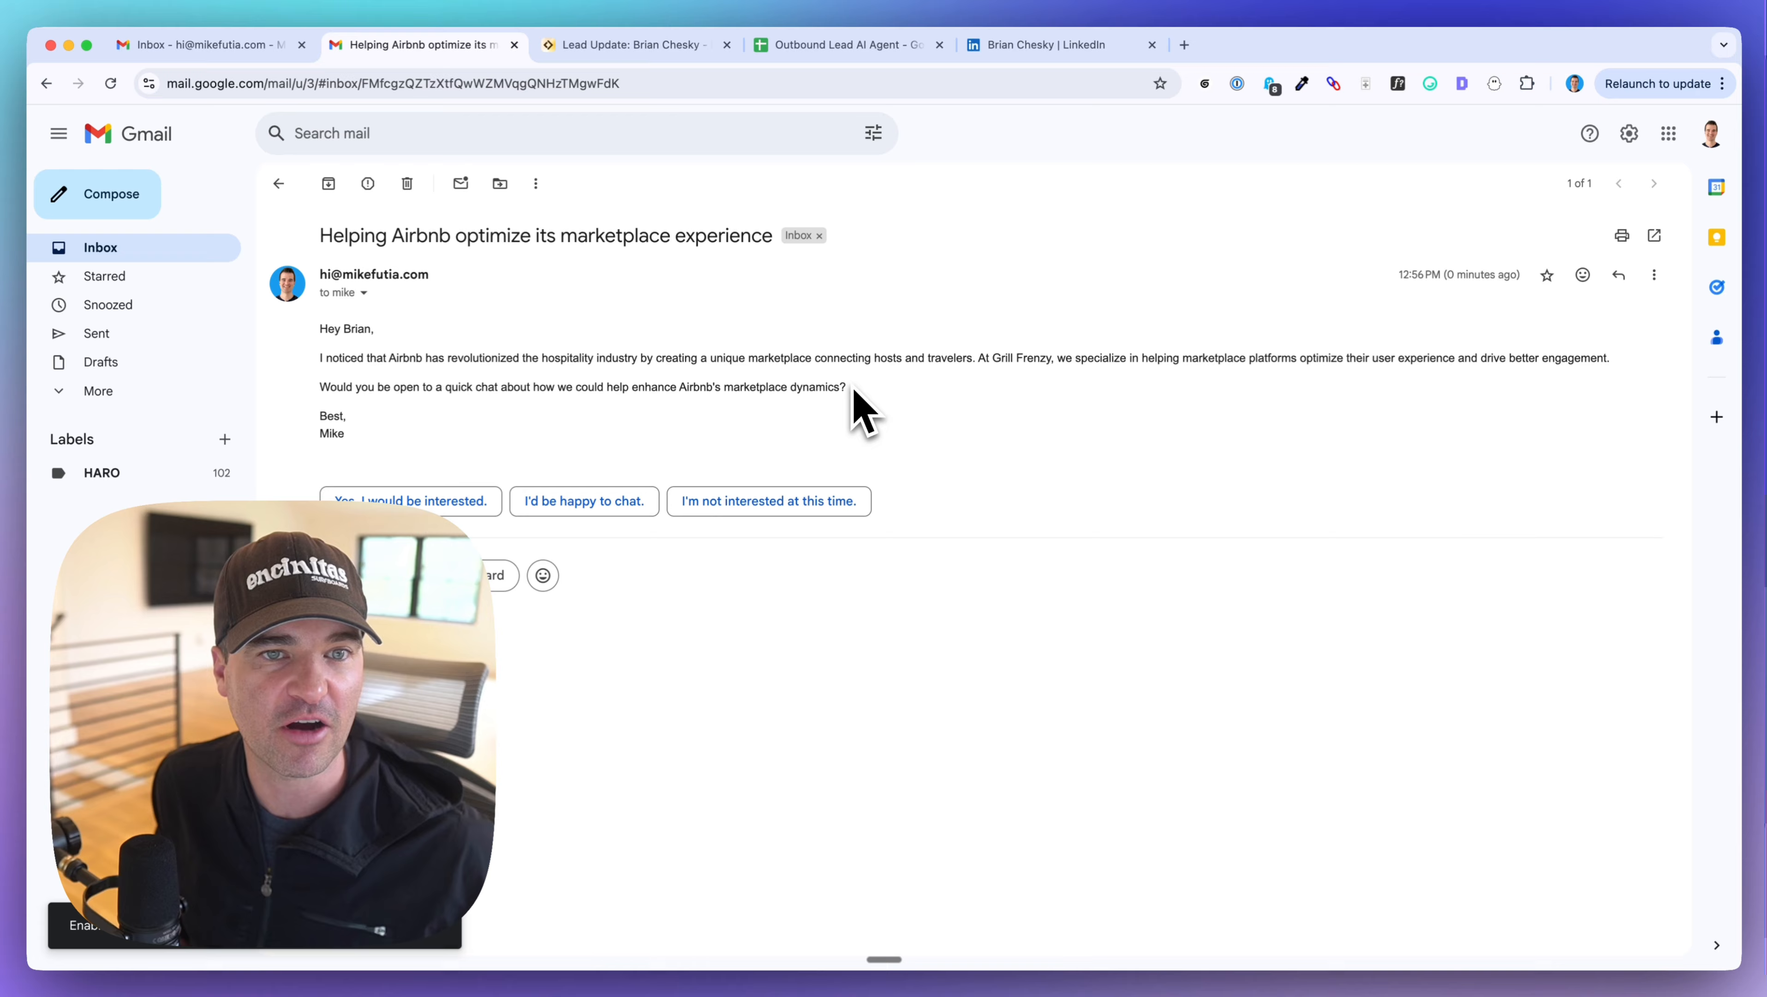
# - Return to Lindy and review the Outbound YouTube flow from Send Email through Send Channel Message to the AI Agent and Update Row
pyautogui.click(601, 47)
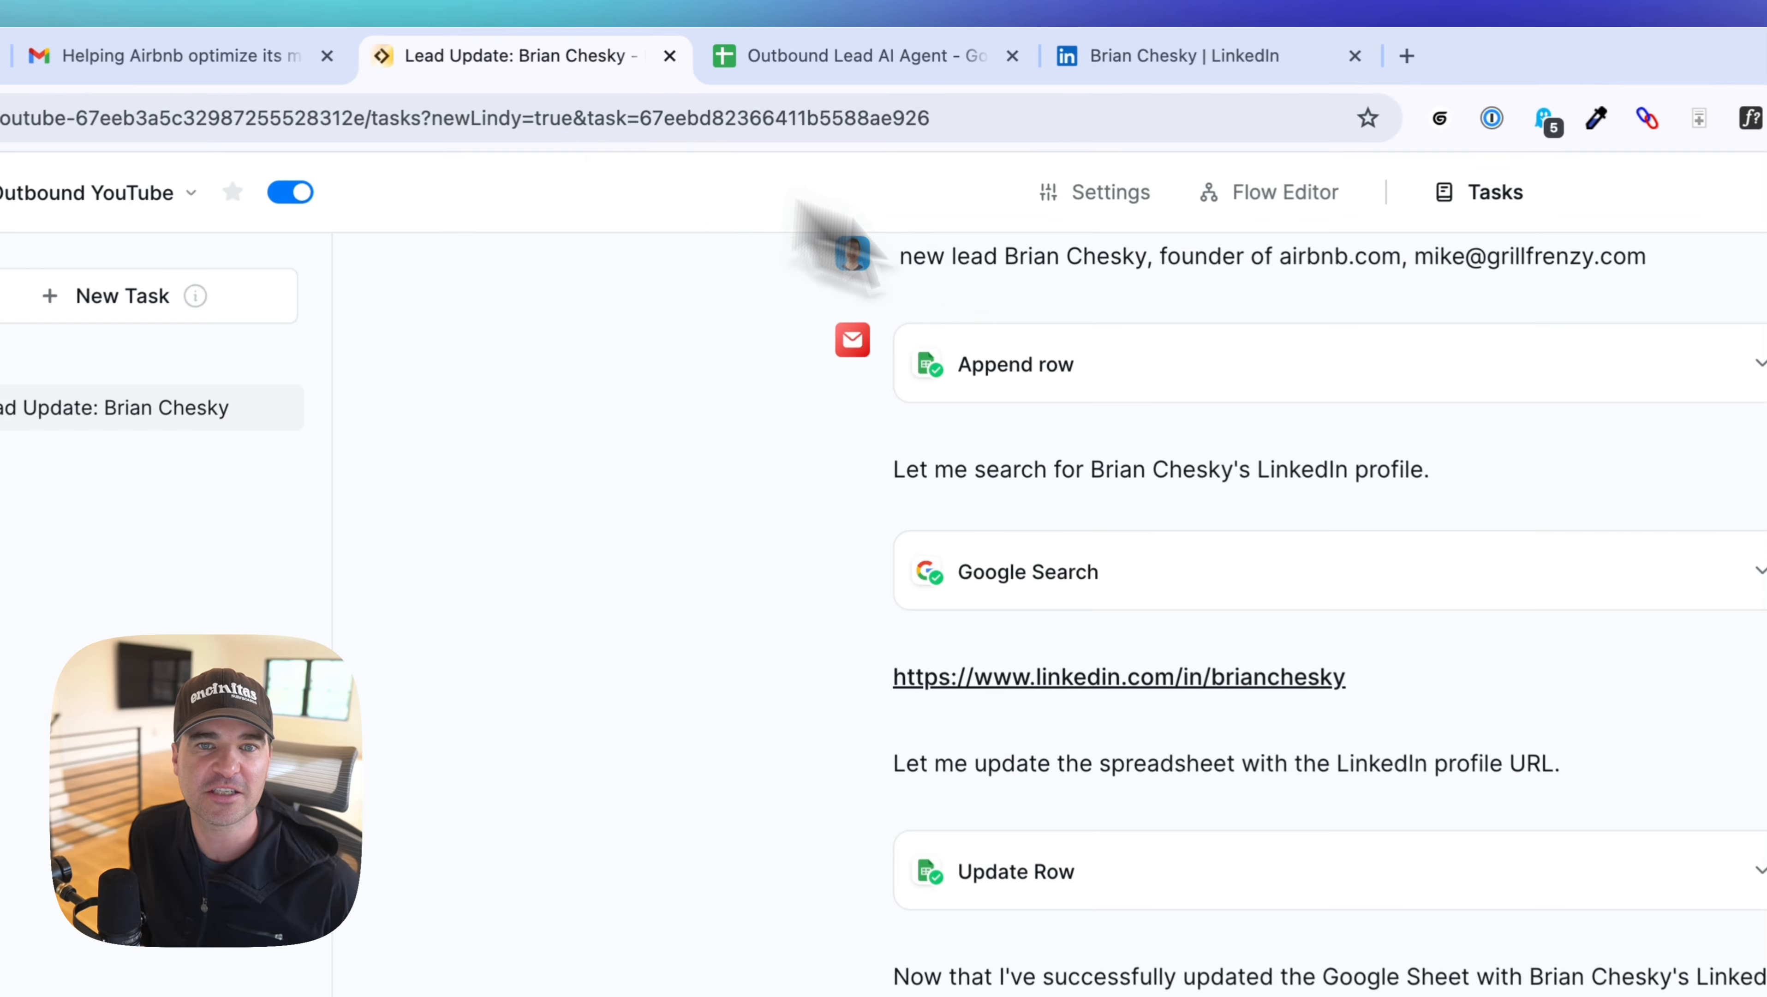
pyautogui.click(1284, 198)
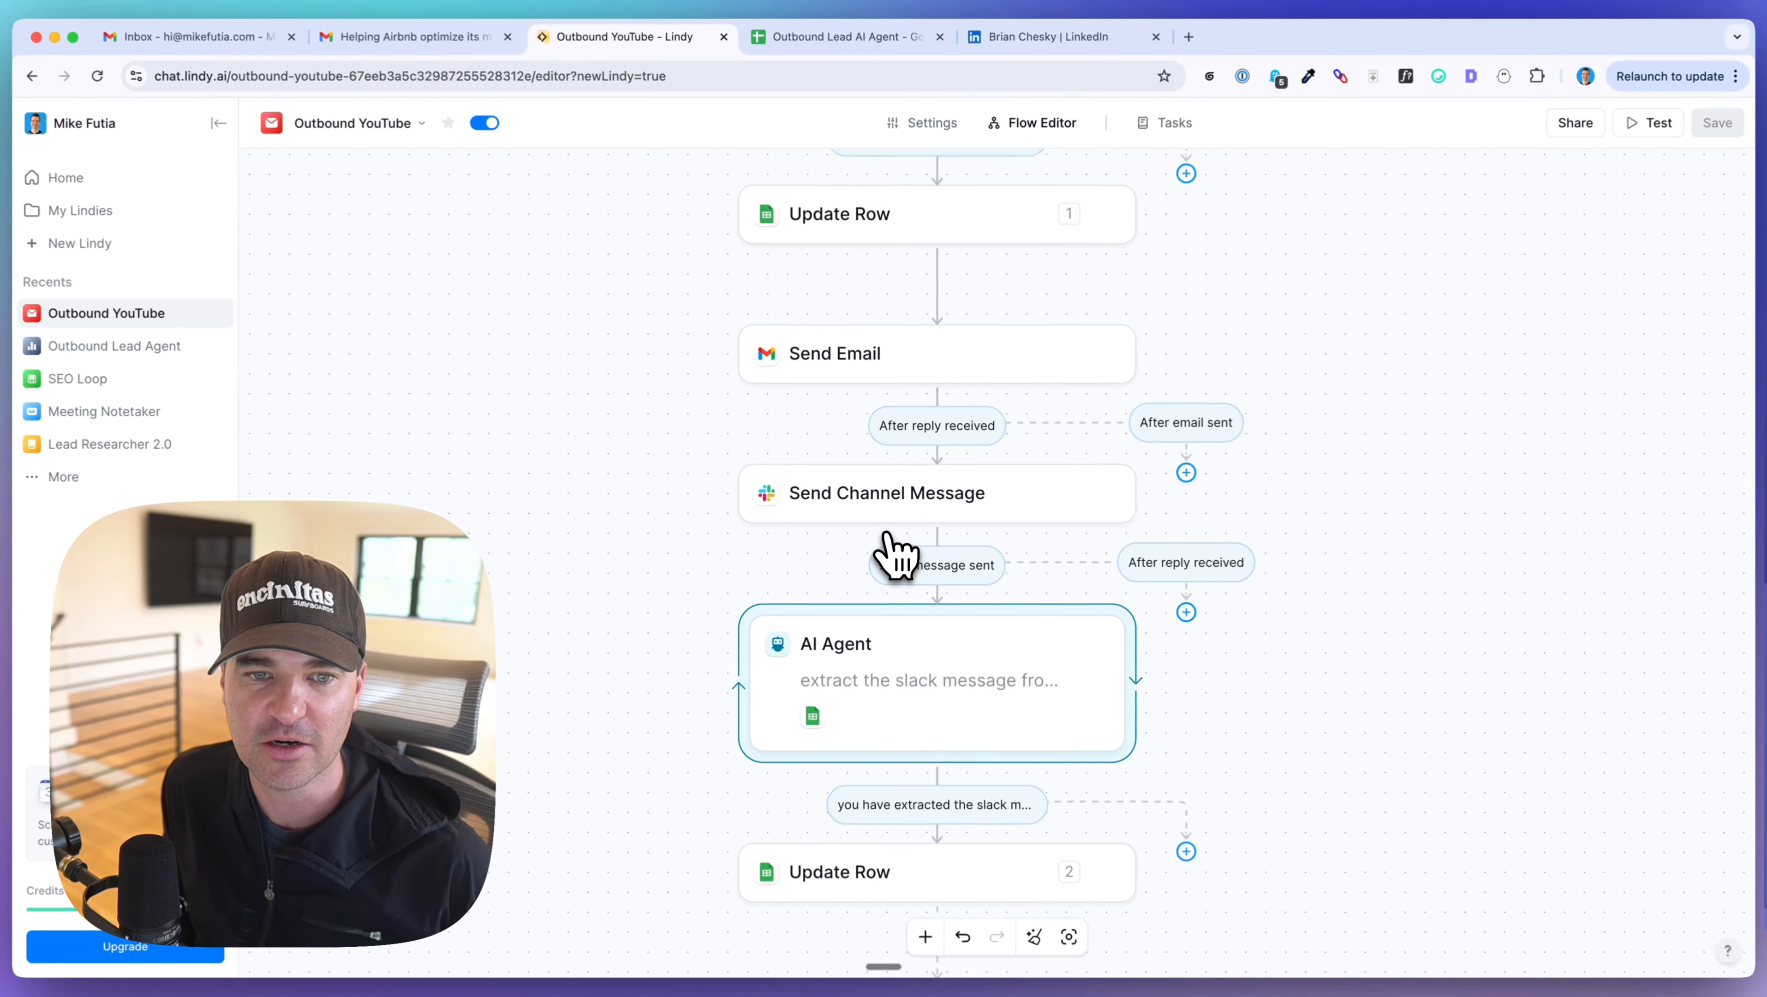
pyautogui.scroll(1, 886, 534)
pyautogui.scroll(-1, 825, 452)
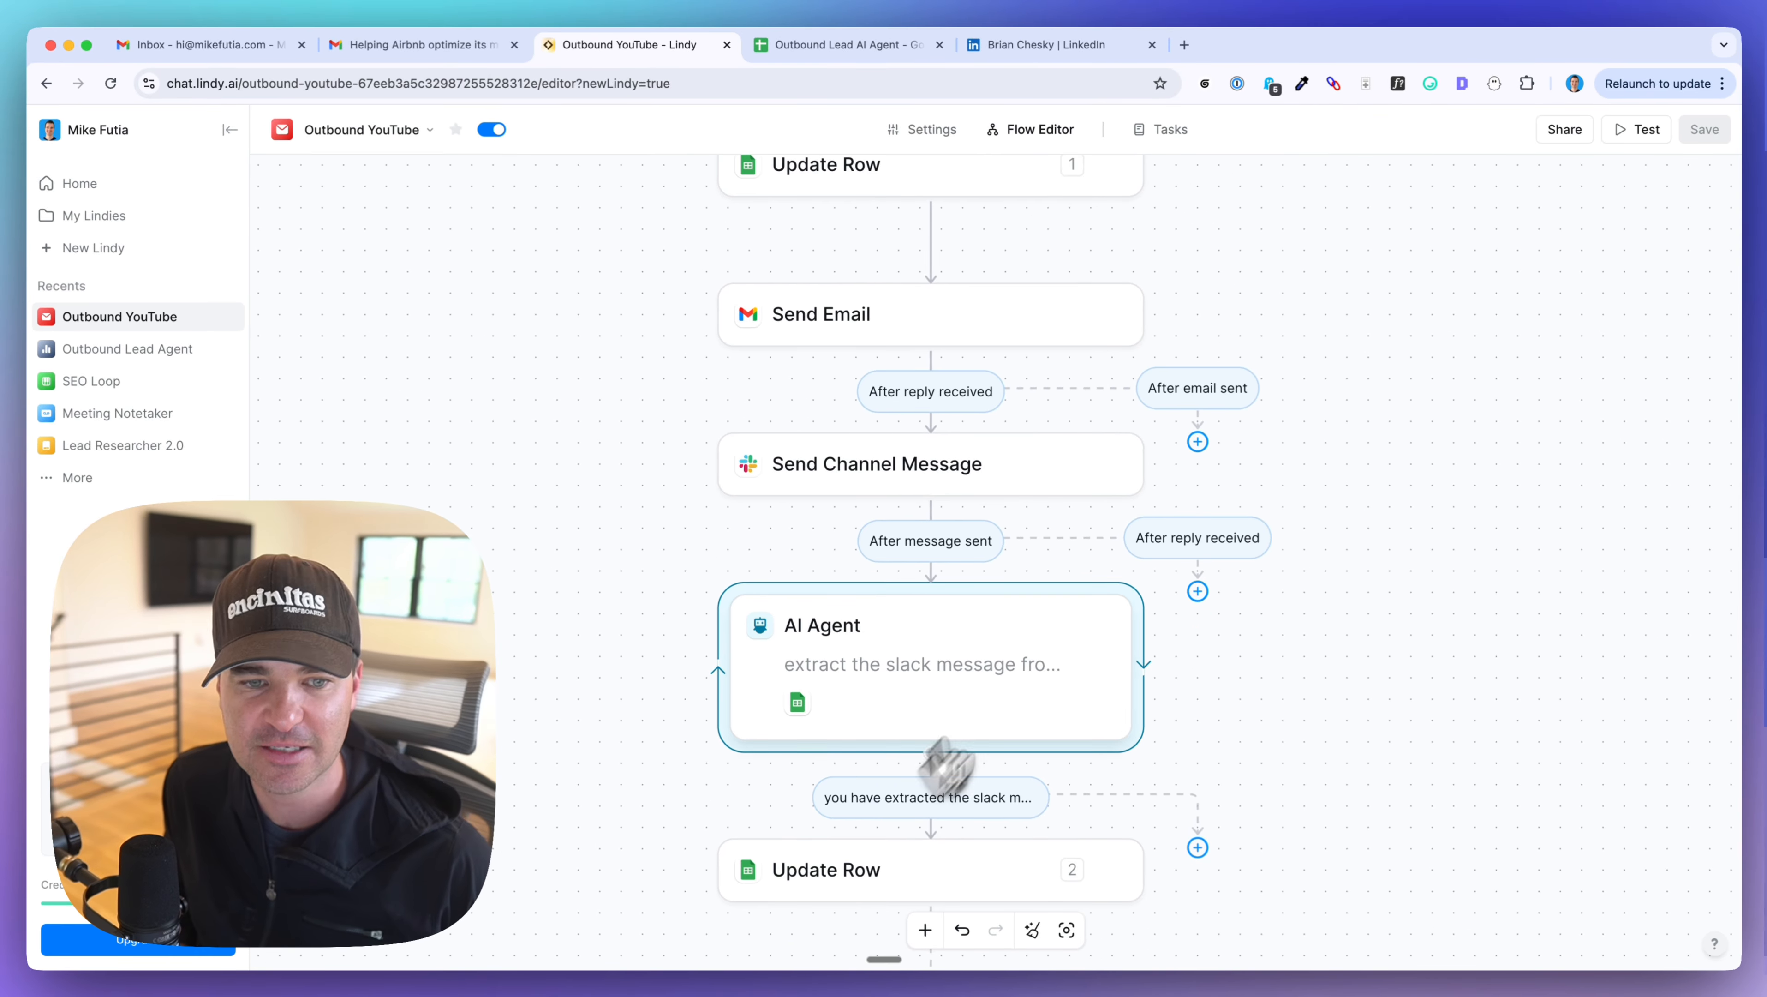
# - Write a reply to the outreach email in the lead's Gmail ending with "a time to discuss.", then return to Lindy's flow editor
pyautogui.click(415, 43)
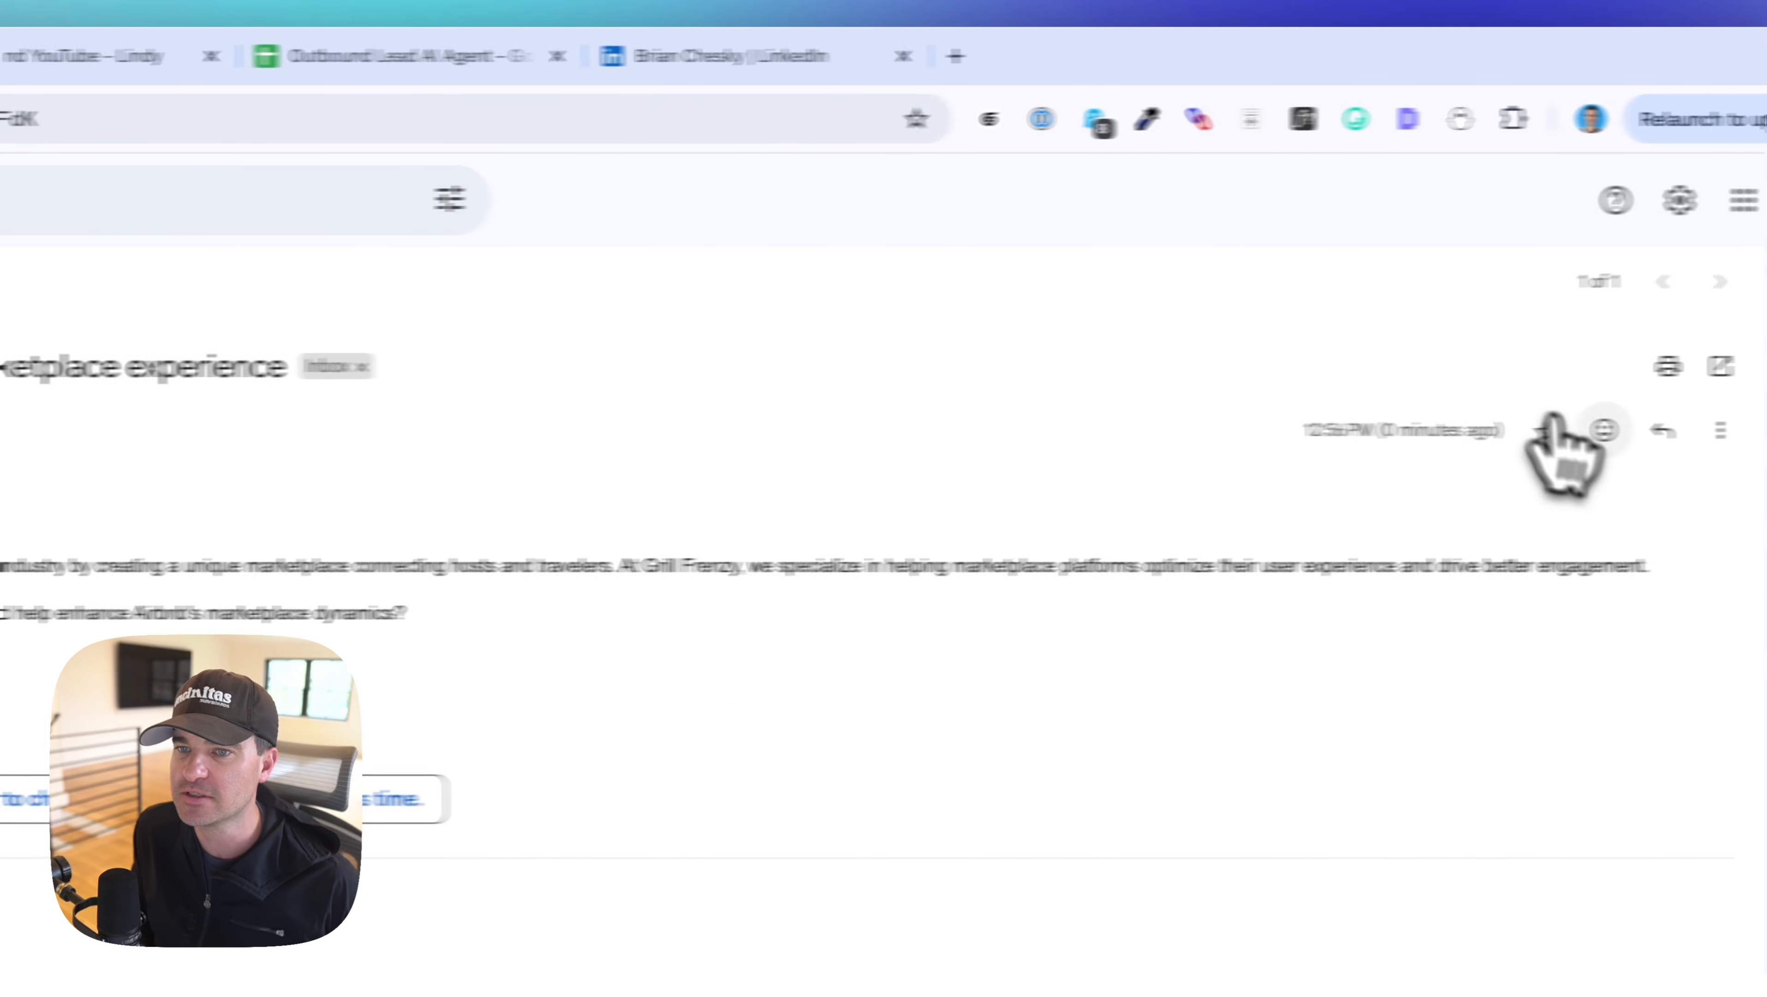
pyautogui.click(1540, 447)
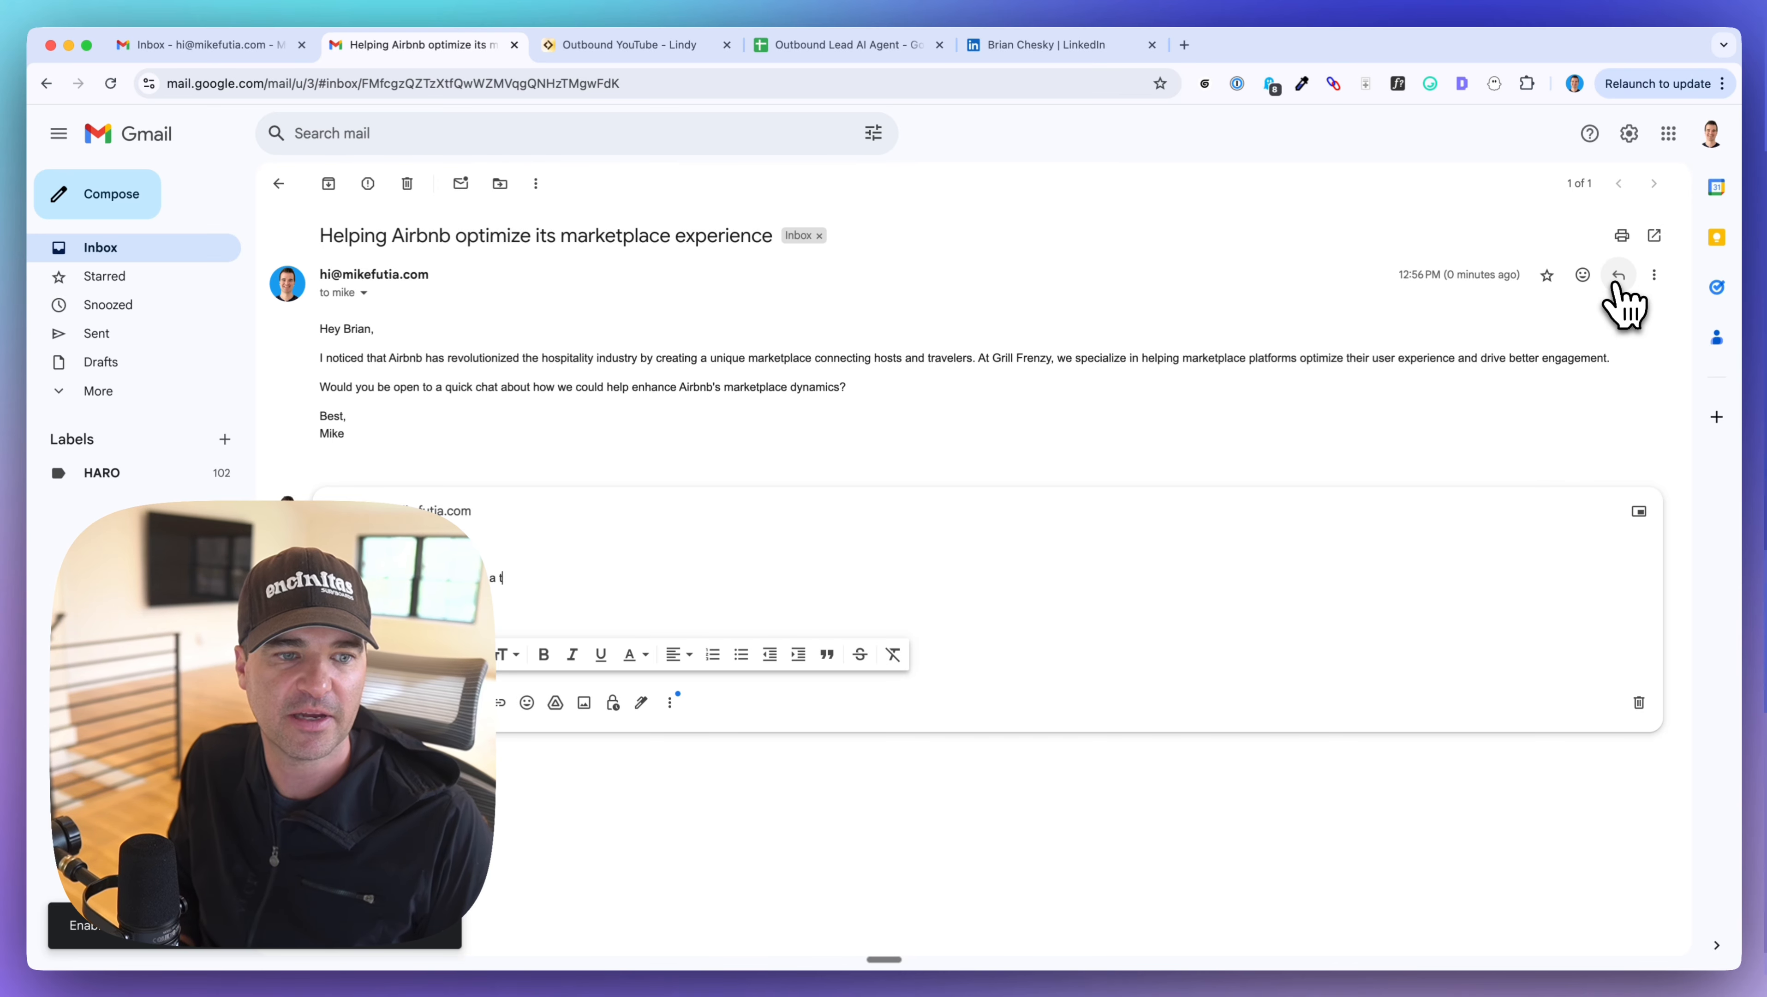
pyautogui.write('.')
pyautogui.press('Return')
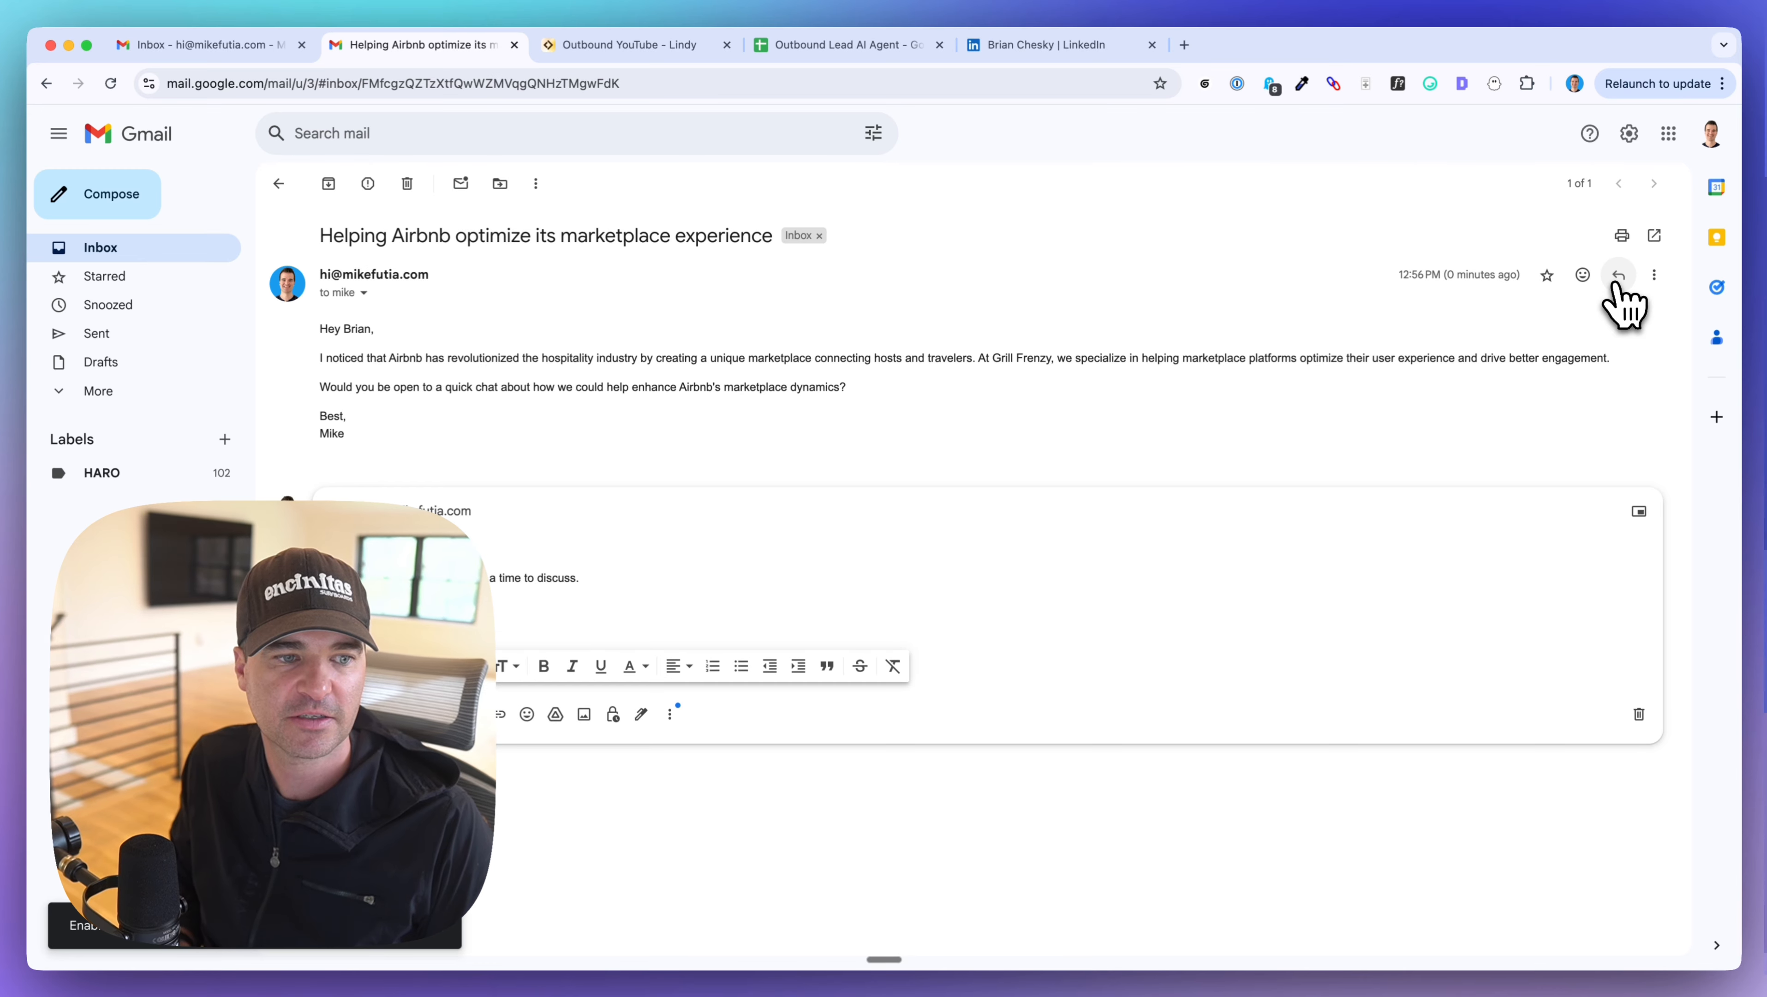
pyautogui.press('Return')
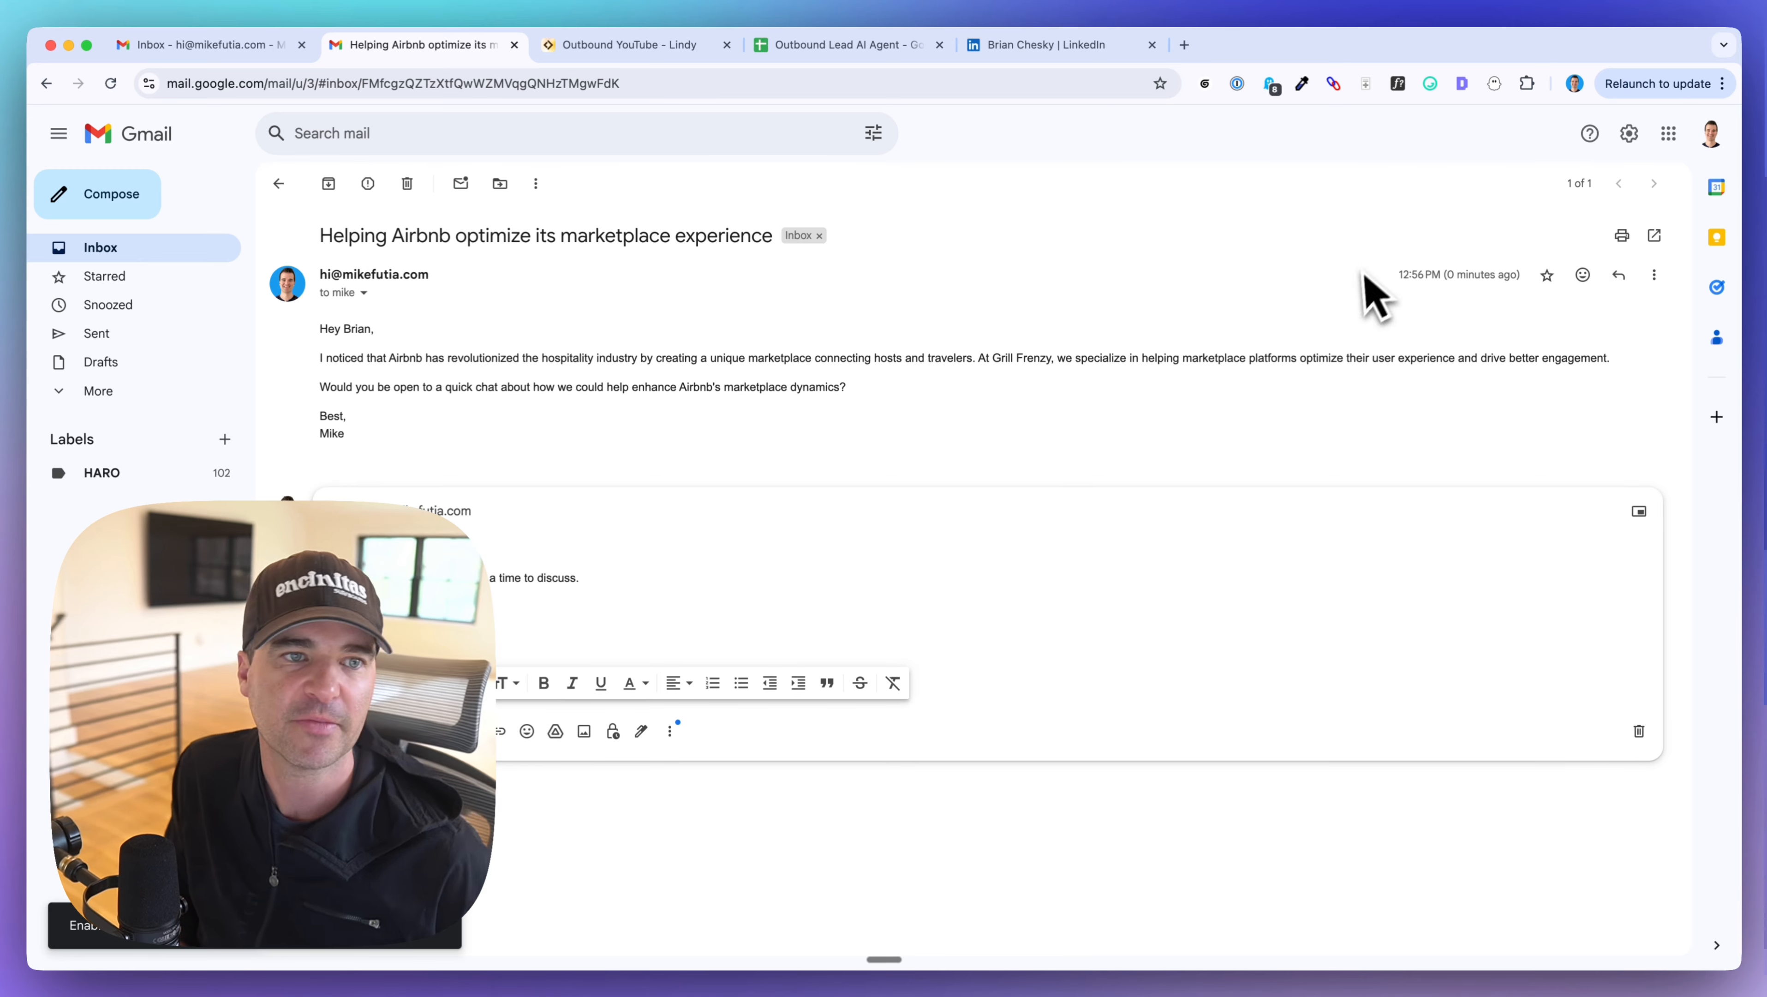
pyautogui.click(566, 45)
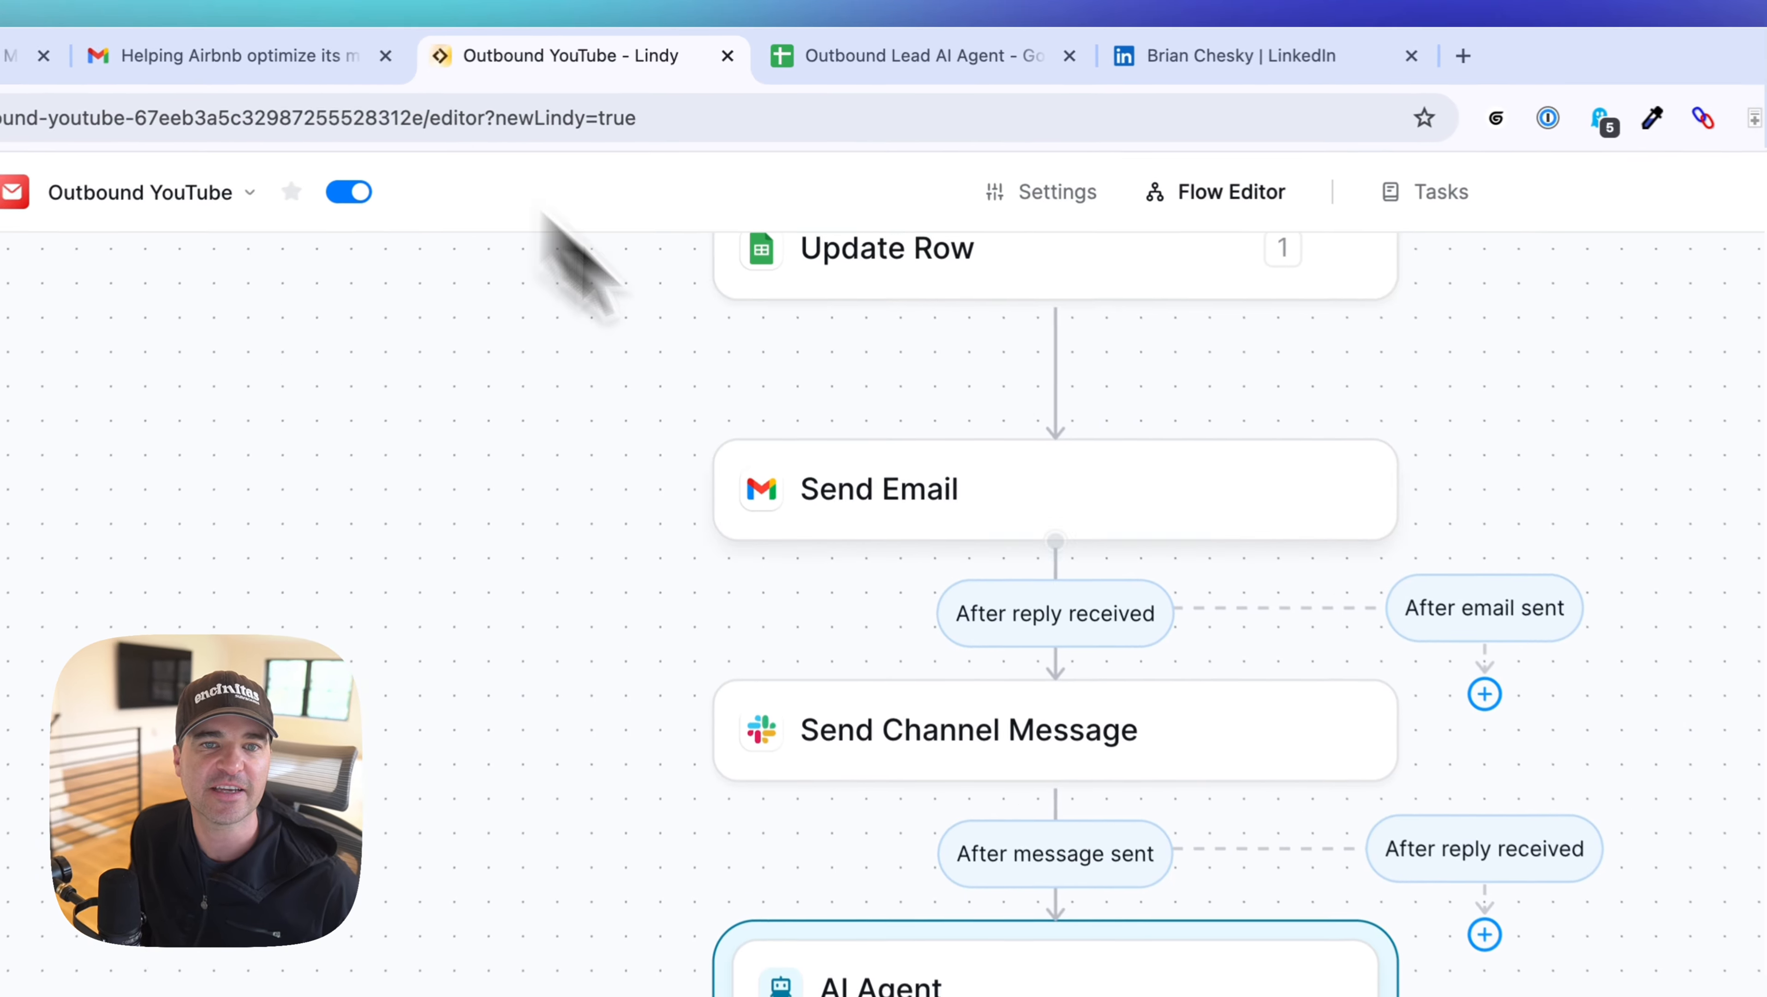
# - Open the lead's task for Outbound YouTube in Lindy, then send the drafted reply from the lead's Gmail
pyautogui.scroll(-5, 1144, 493)
pyautogui.click(1442, 191)
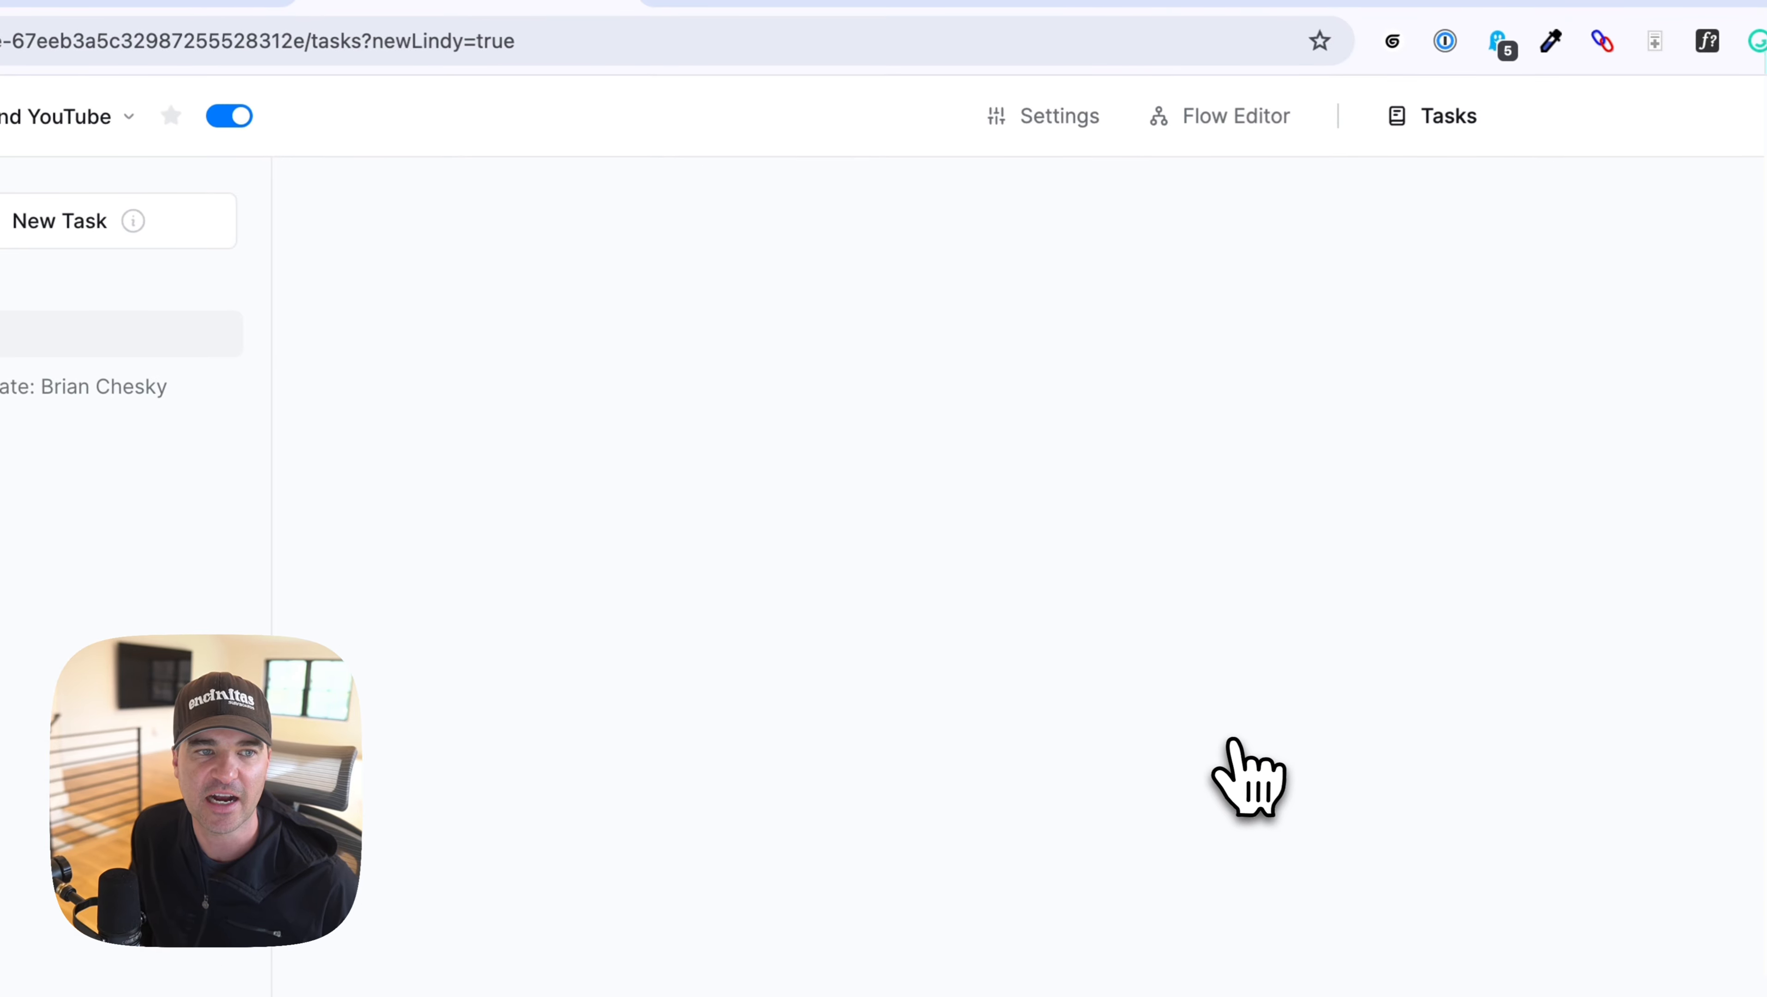
pyautogui.click(21, 390)
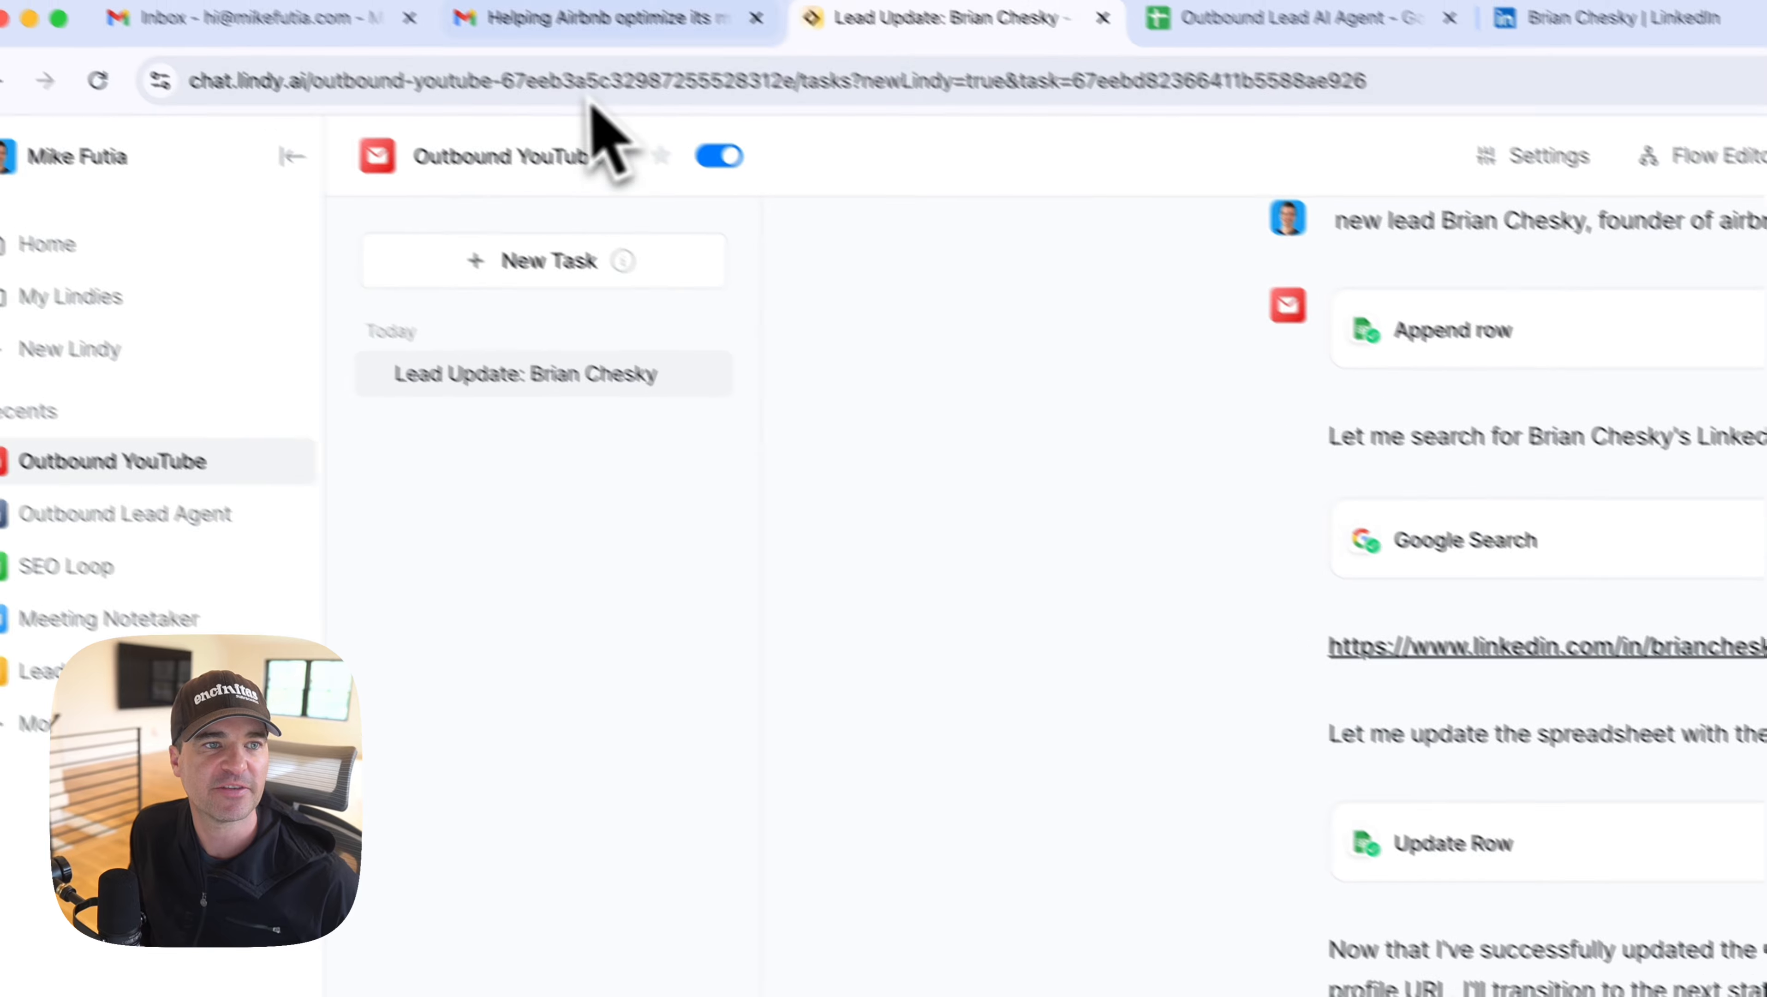
pyautogui.click(663, 18)
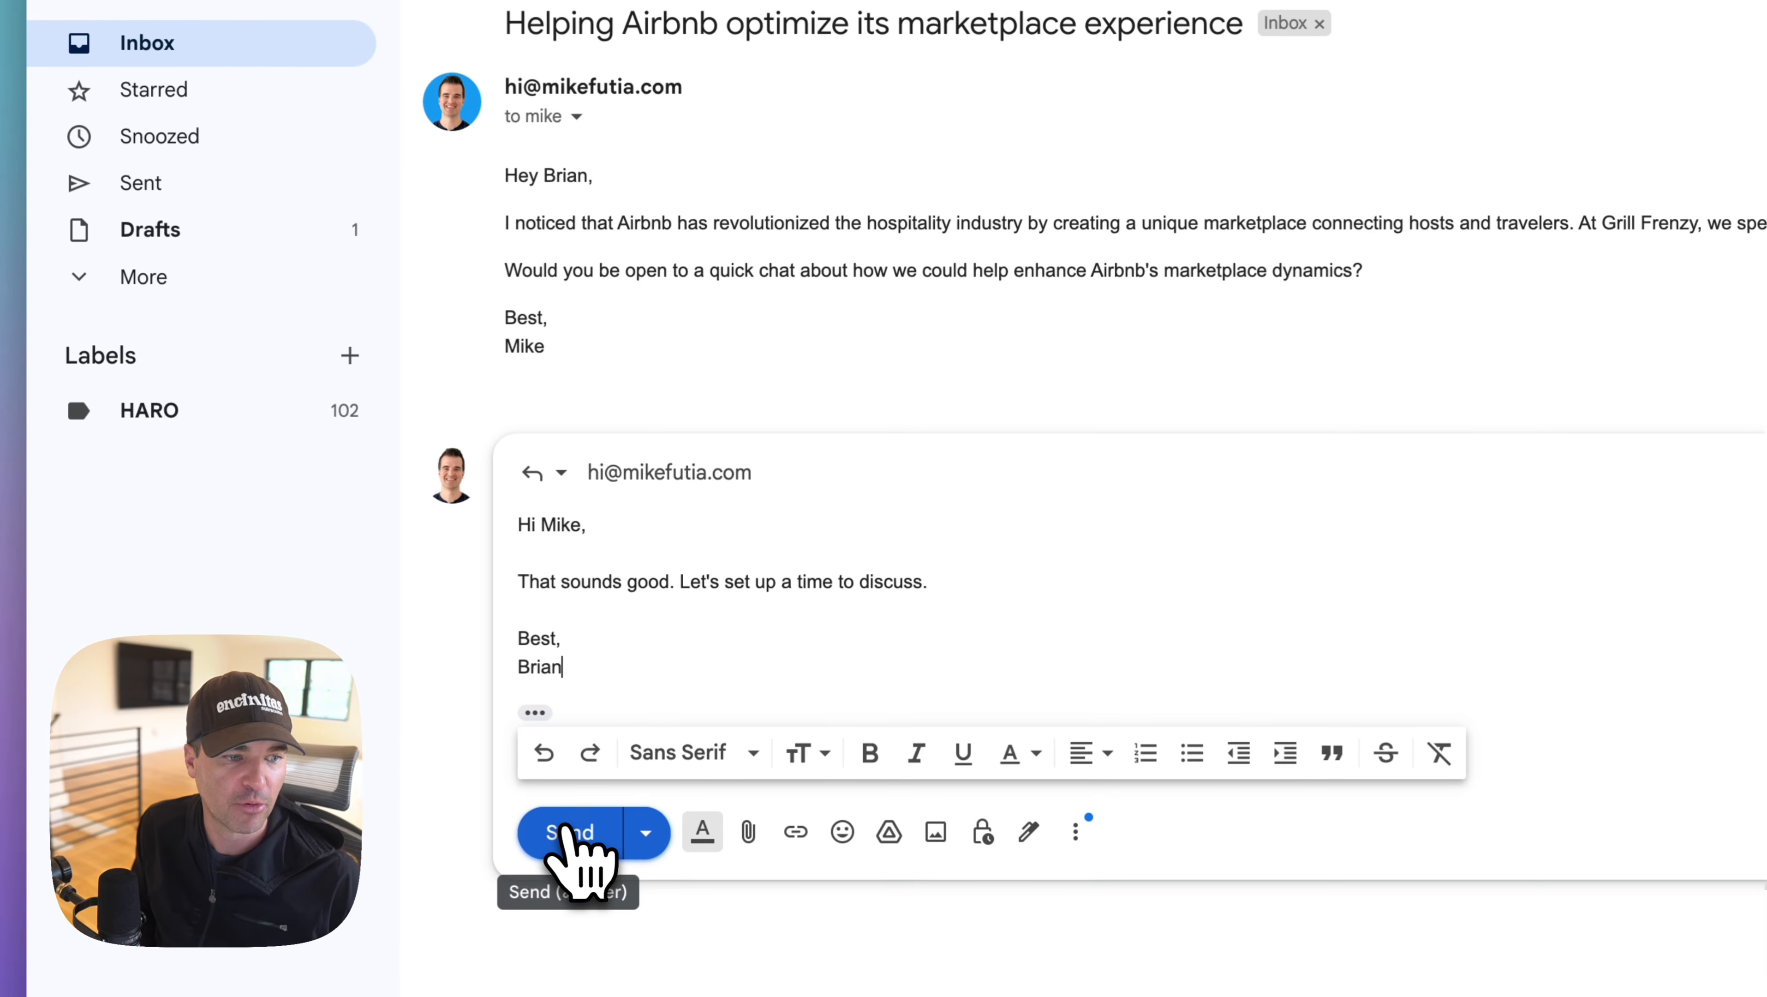
pyautogui.click(572, 835)
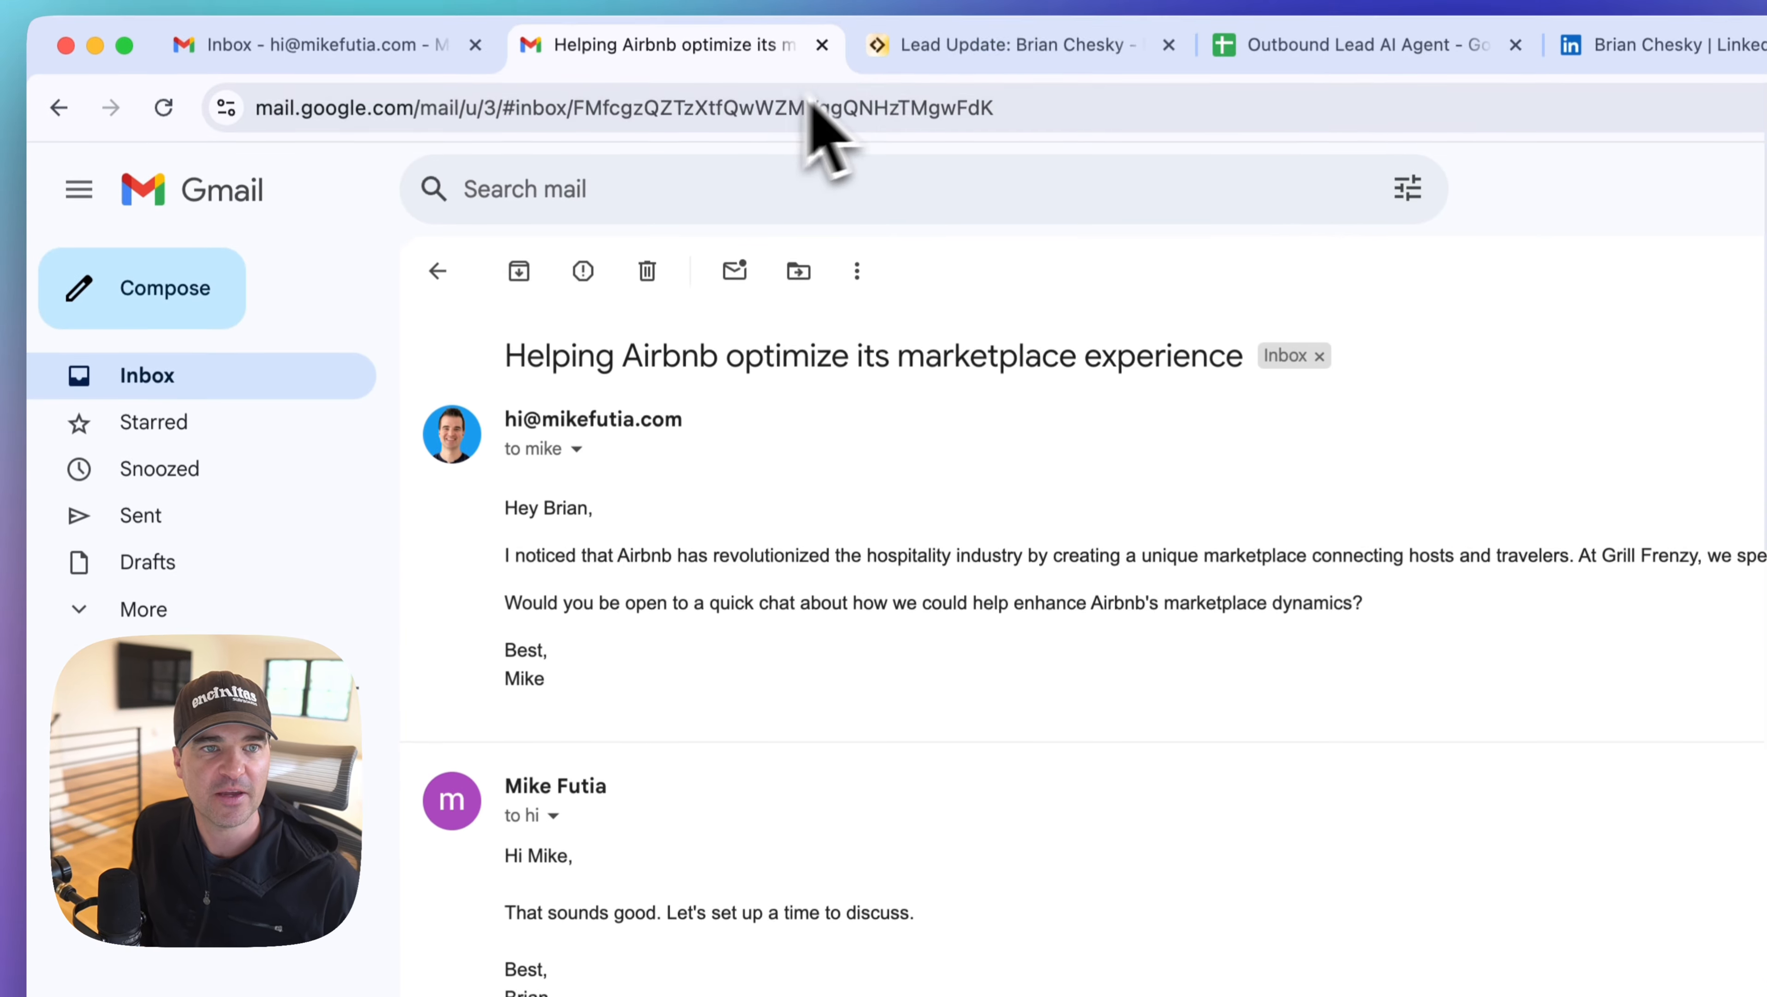
# - Return to the Lindy task to follow the reply through Send Channel Message and Update Row, then check the notification in Slack
pyautogui.click(928, 73)
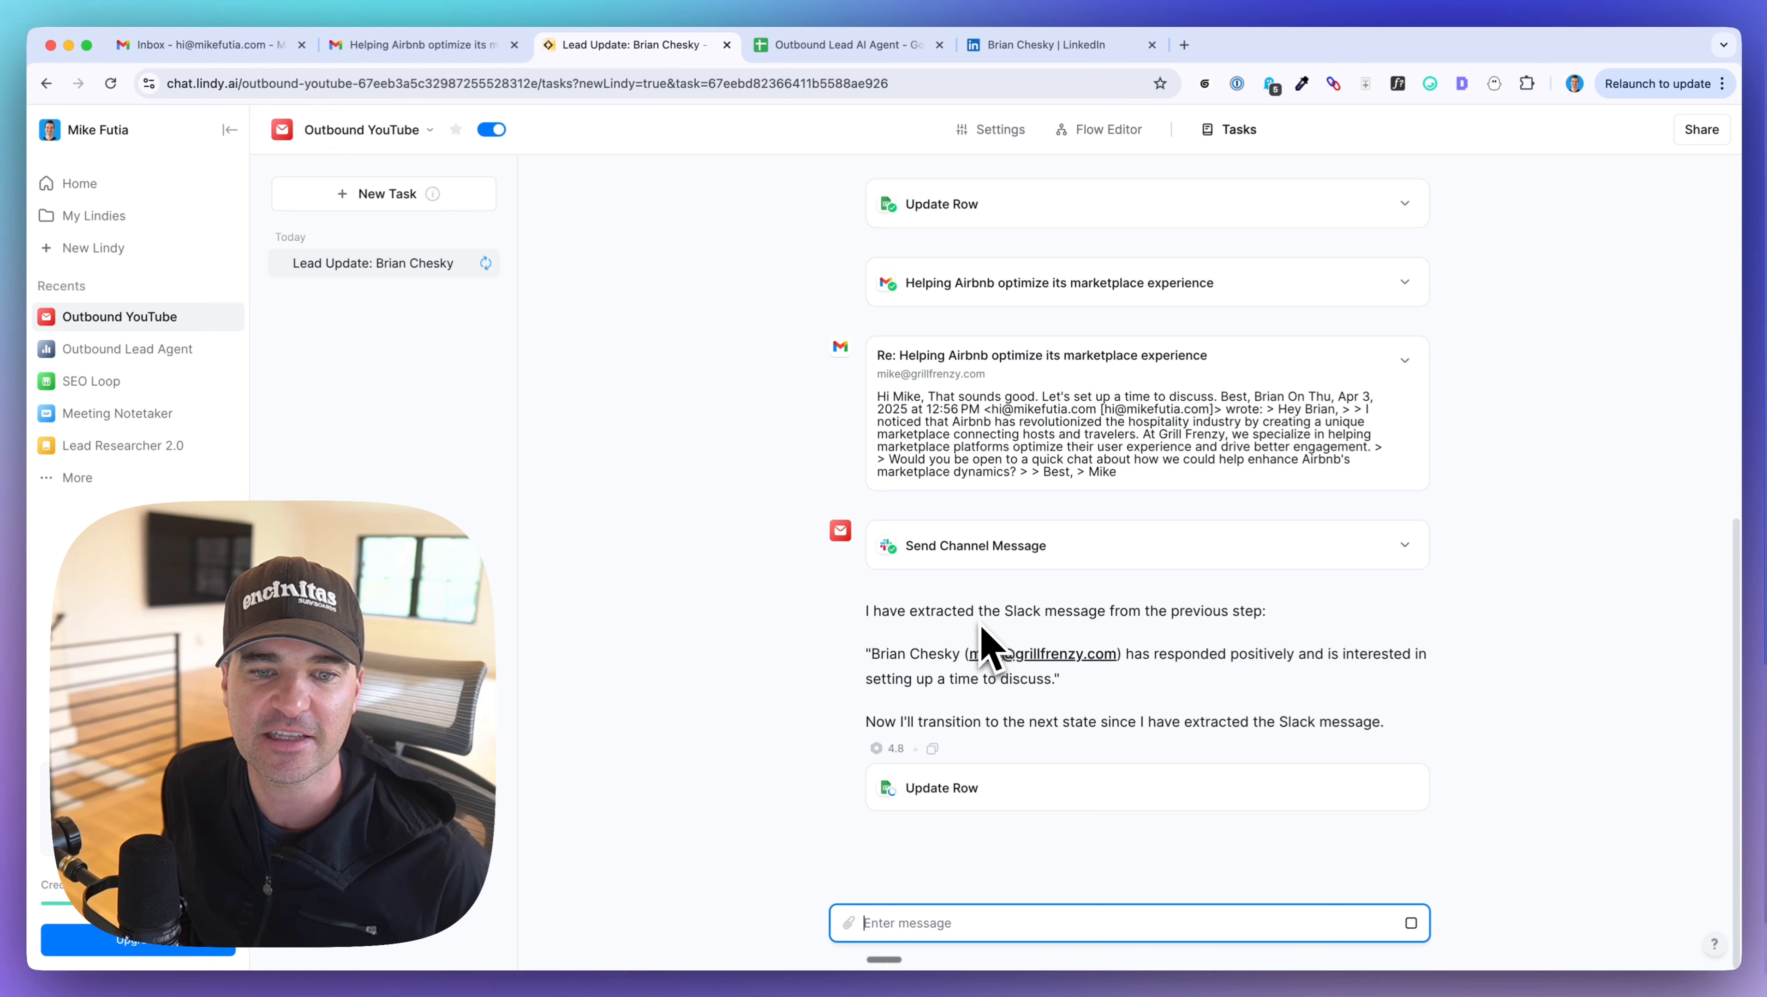
pyautogui.moveTo(596, 976)
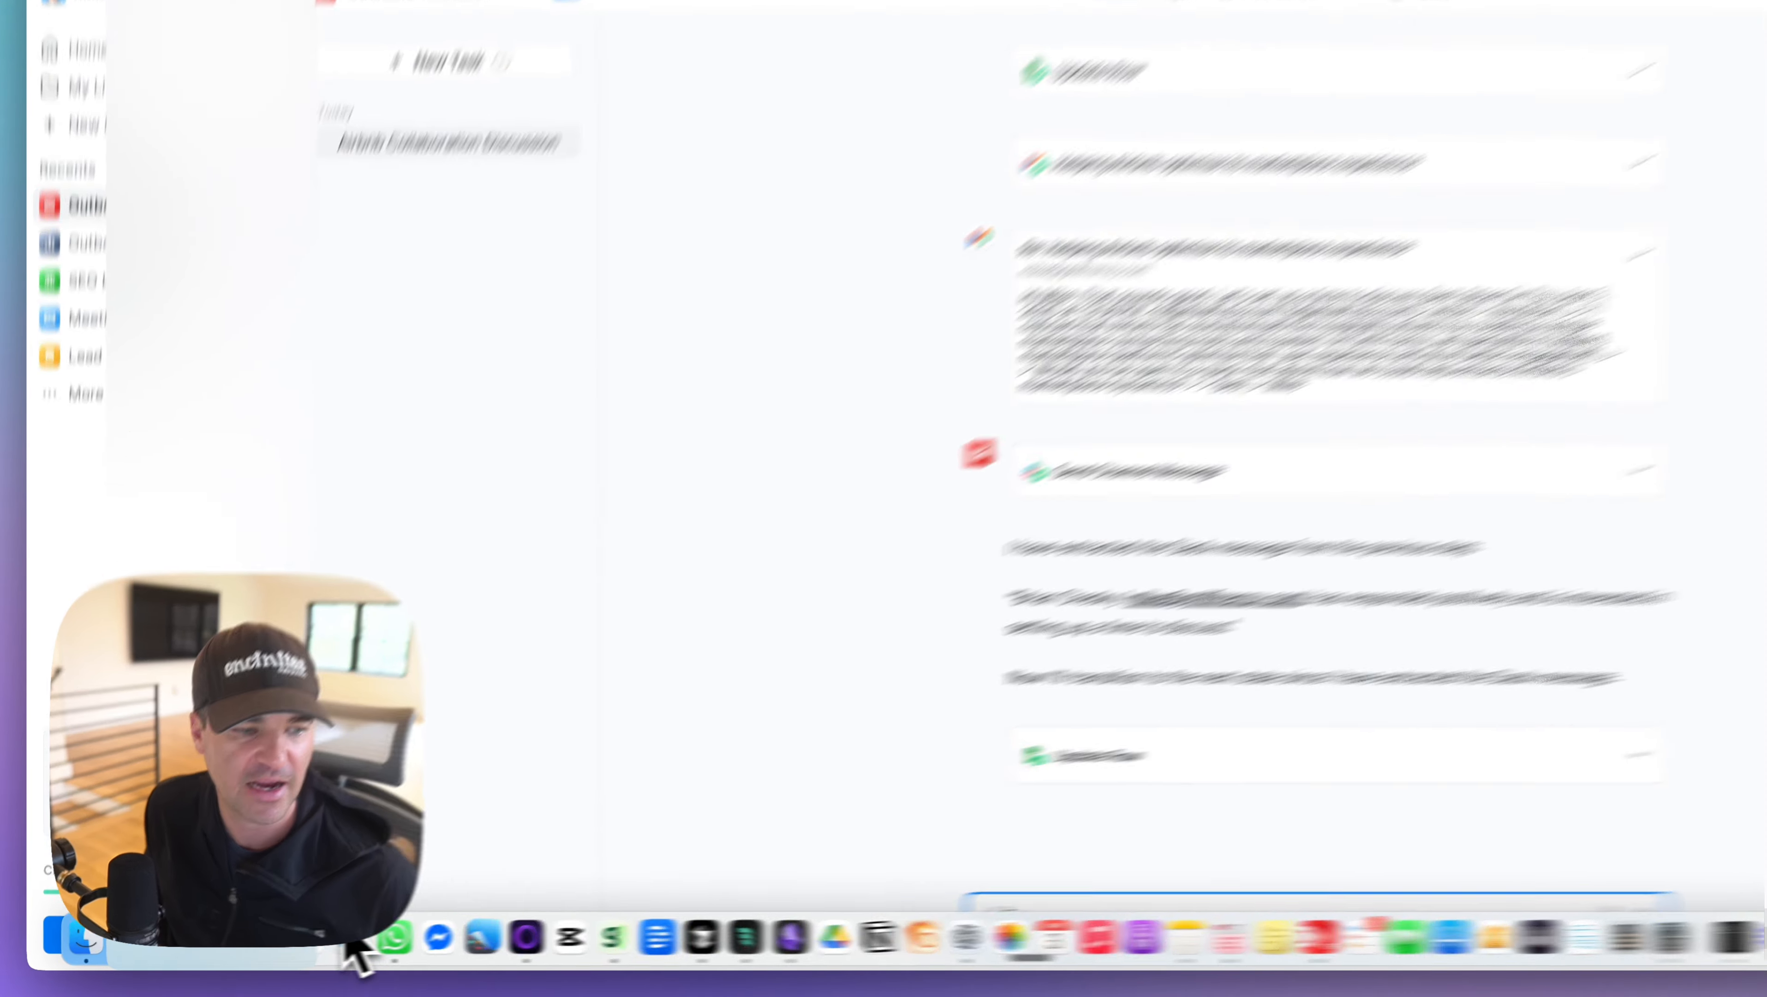
pyautogui.click(275, 940)
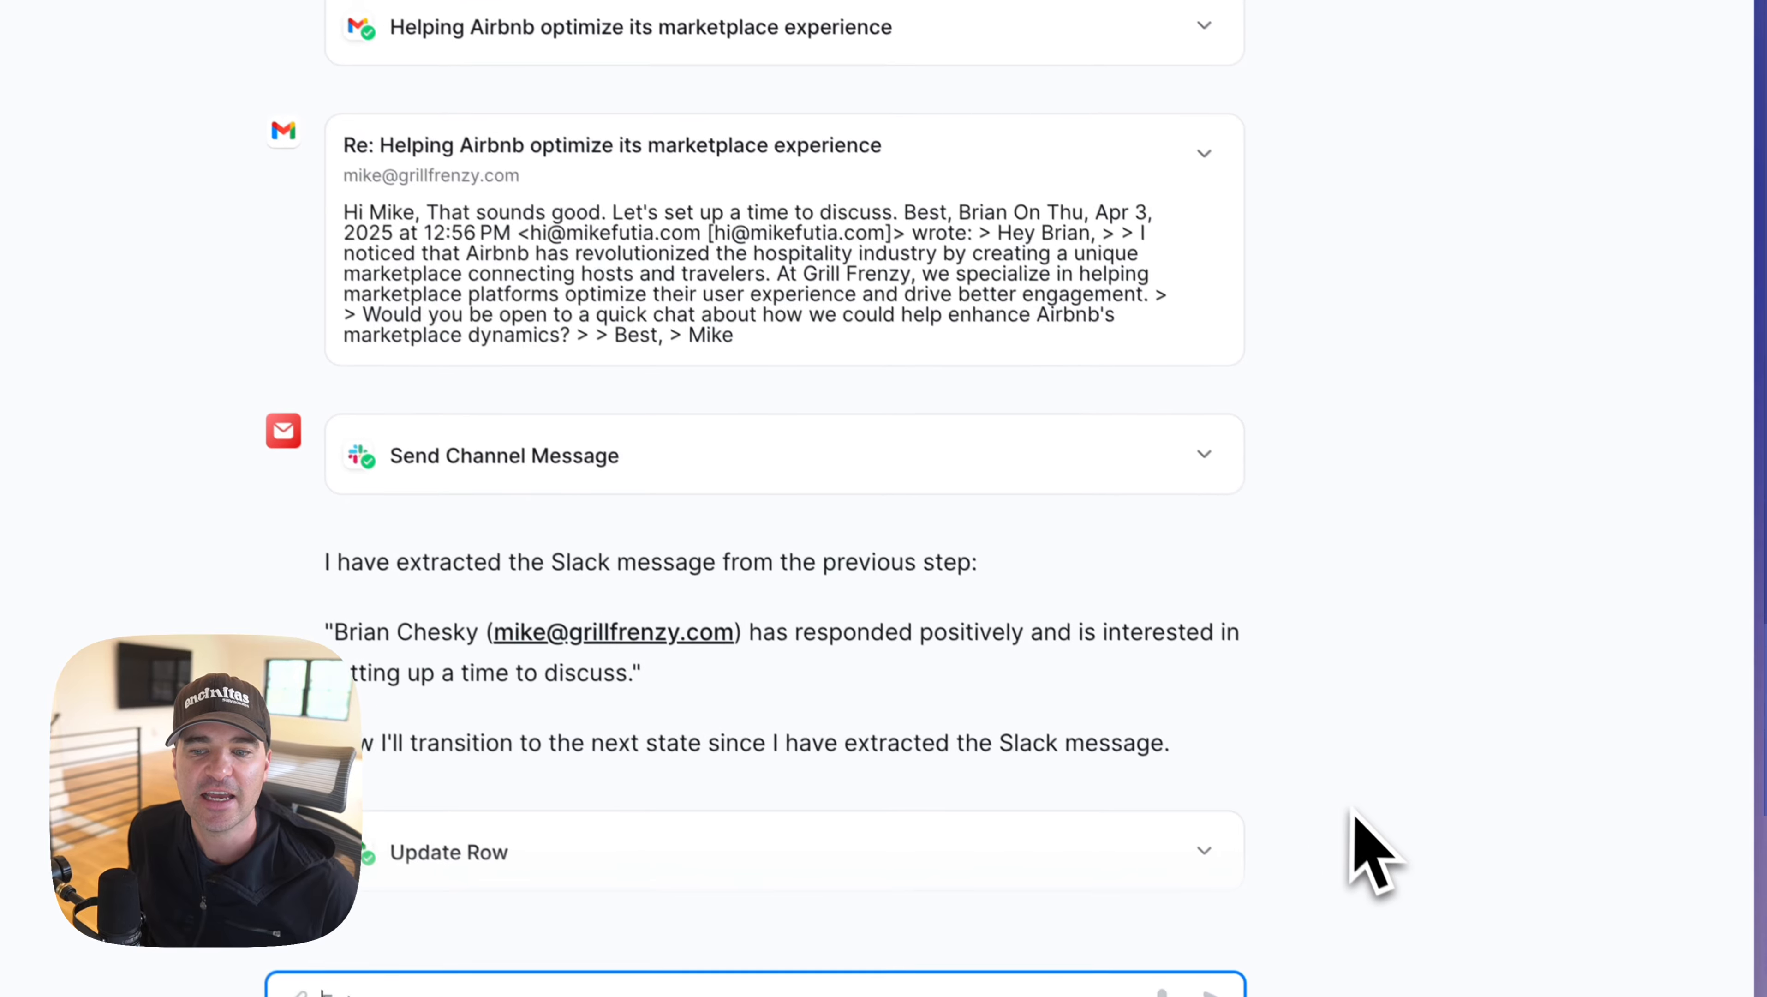
# - Switch to the Outbound Lead AI Agent sheet and inspect the Lead Response cell in the lead's row
pyautogui.click(704, 32)
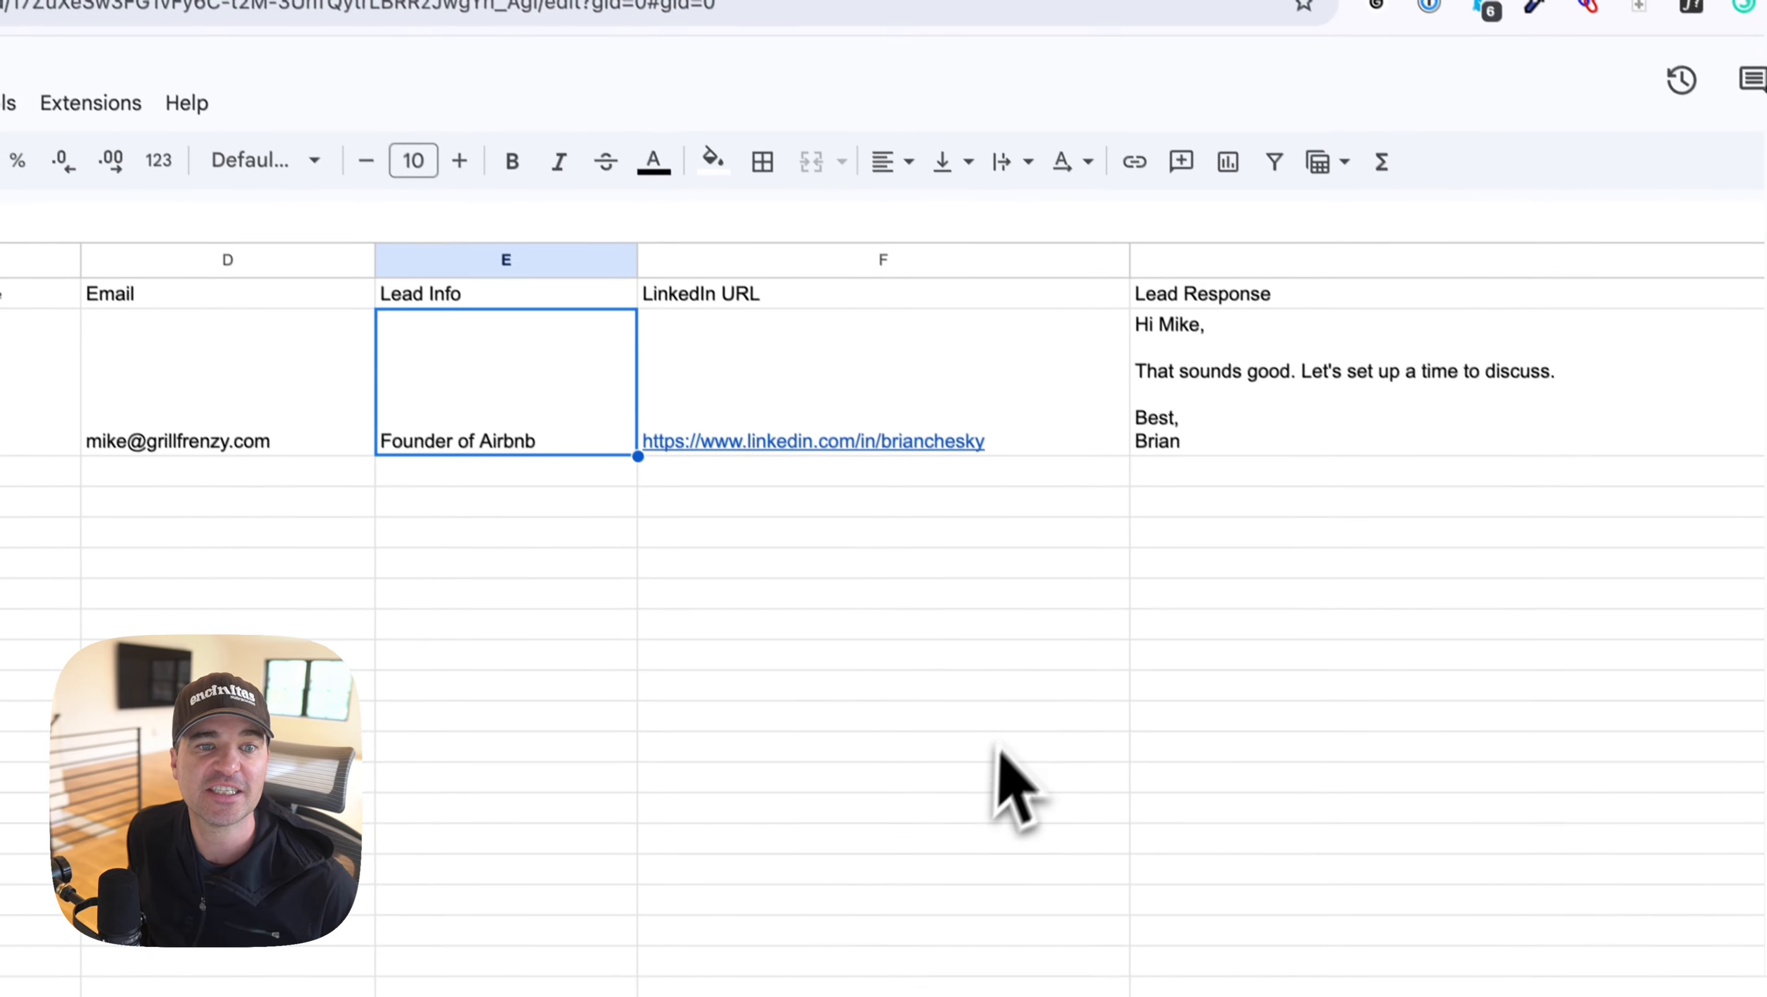
pyautogui.hscroll(2, 1005, 733)
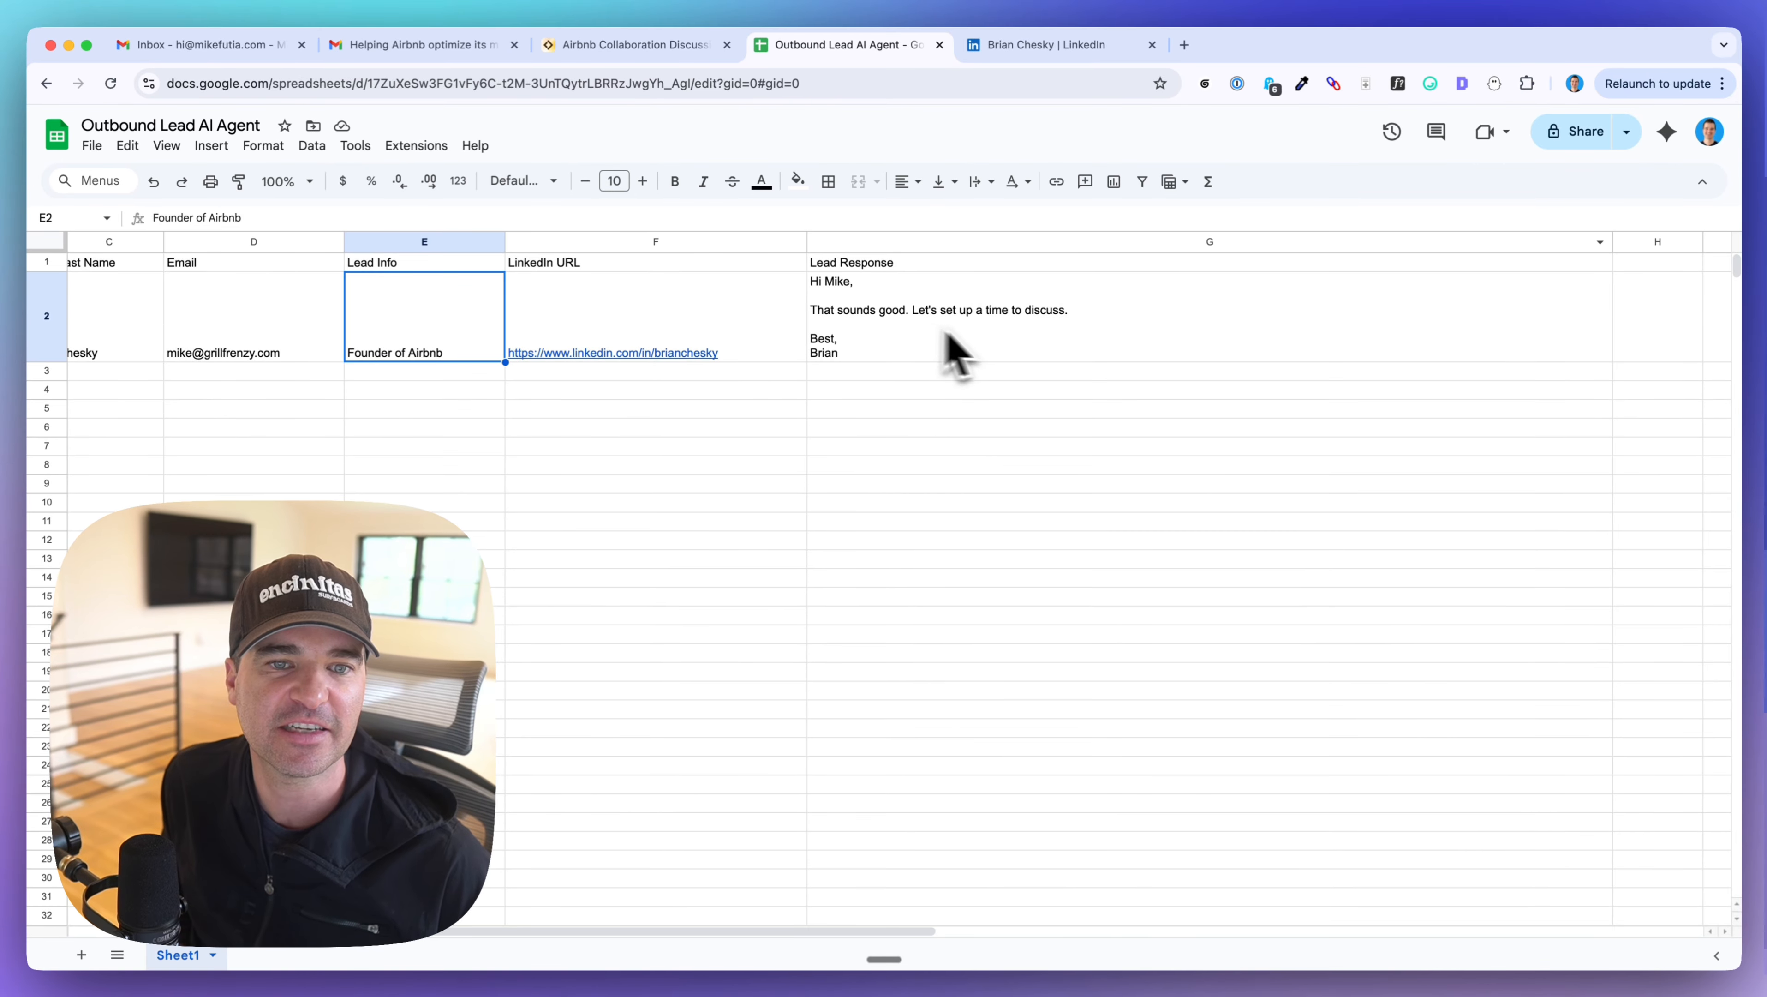
pyautogui.hscroll(-3, 1009, 359)
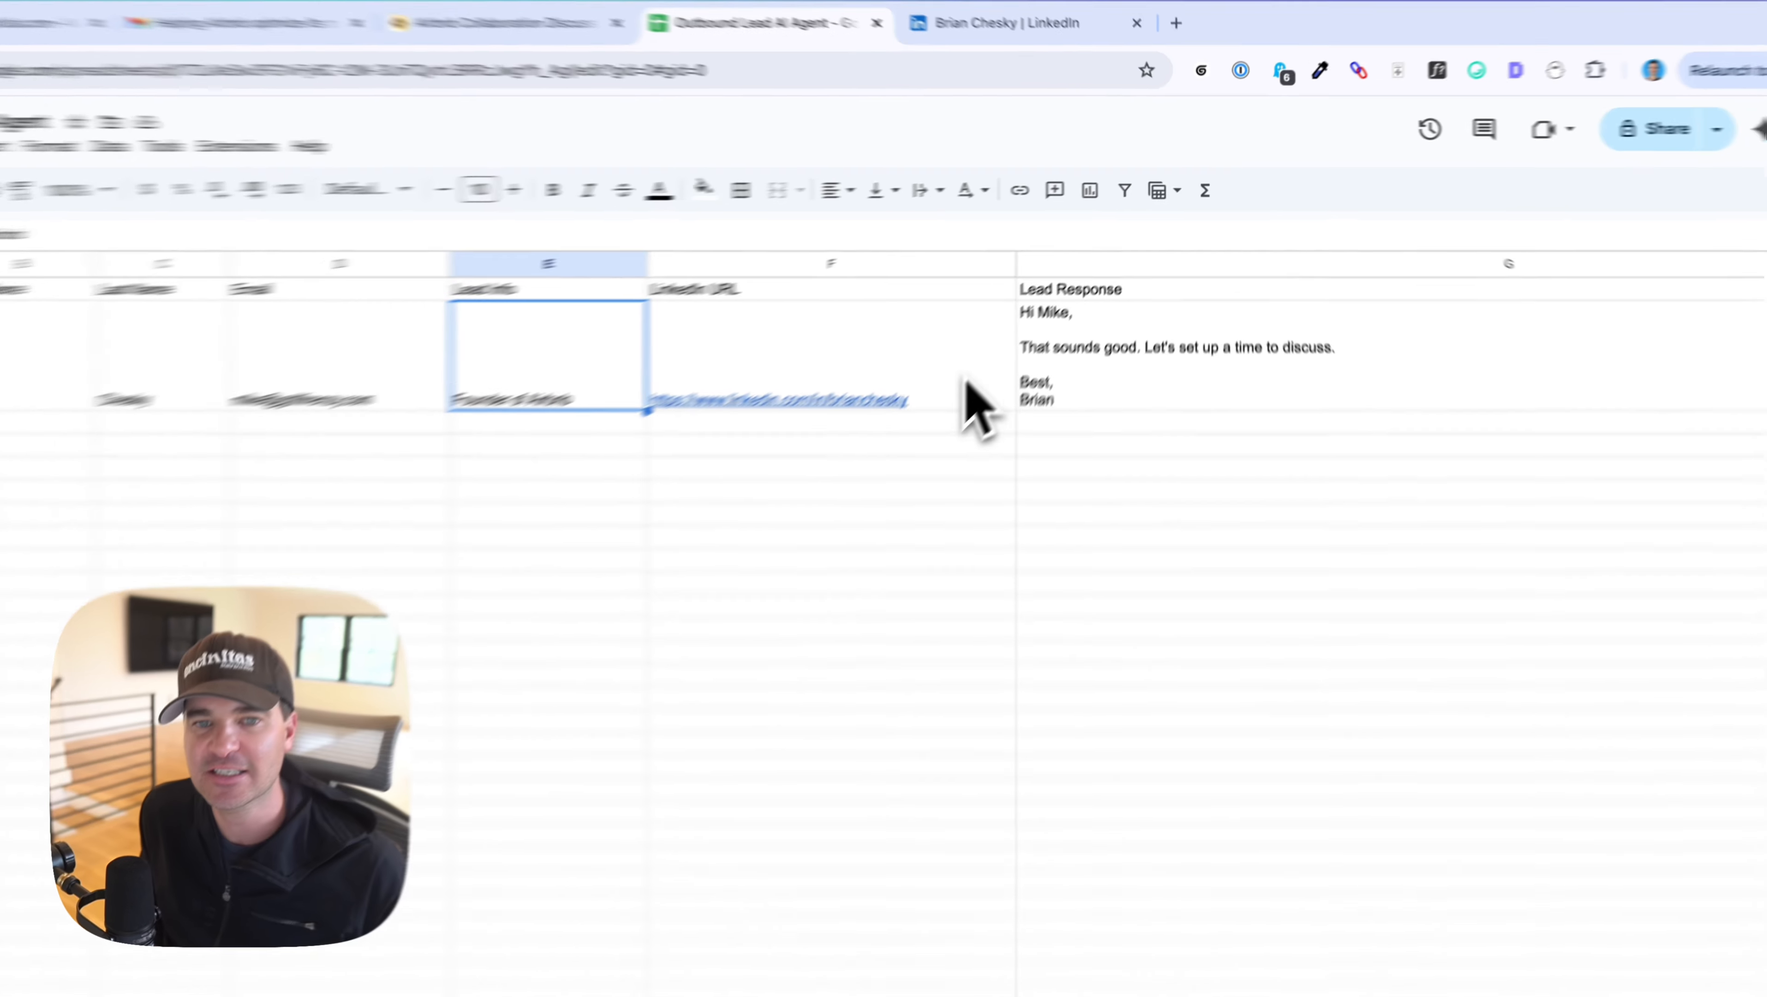
pyautogui.click(1108, 319)
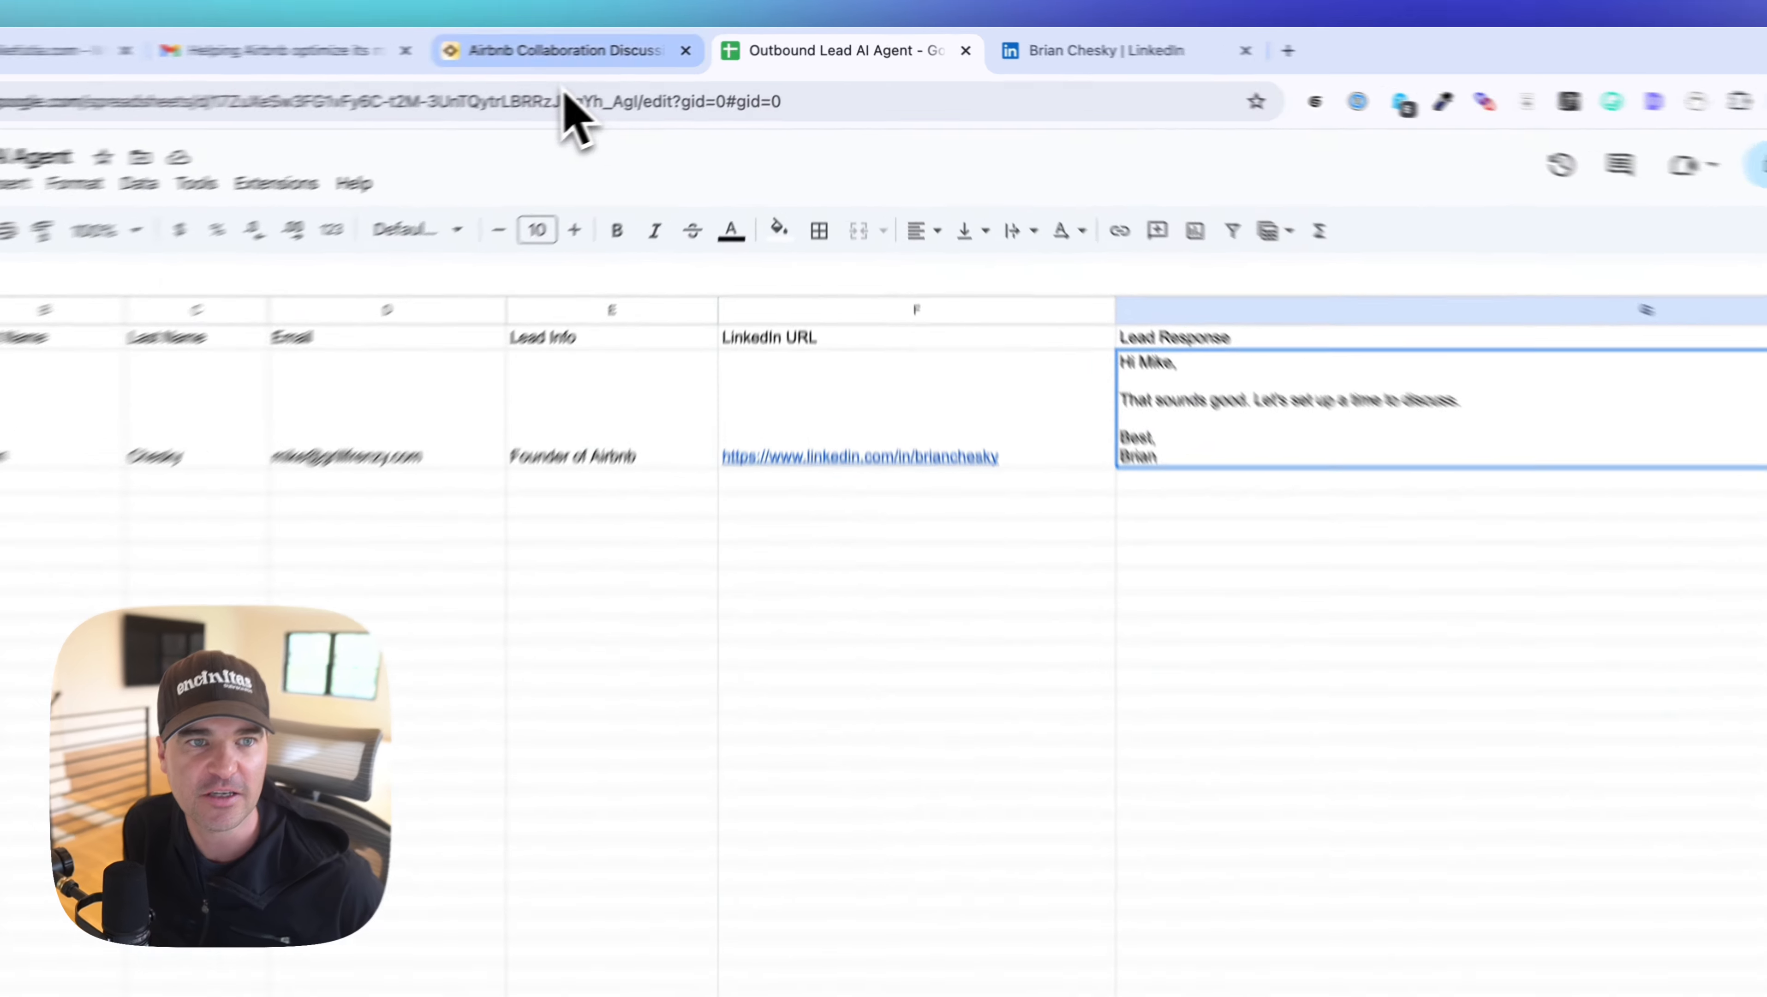
# - Return to Lindy's flow editor and review the Outbound YouTube flow from Message Received down to the final Update Row
pyautogui.click(628, 47)
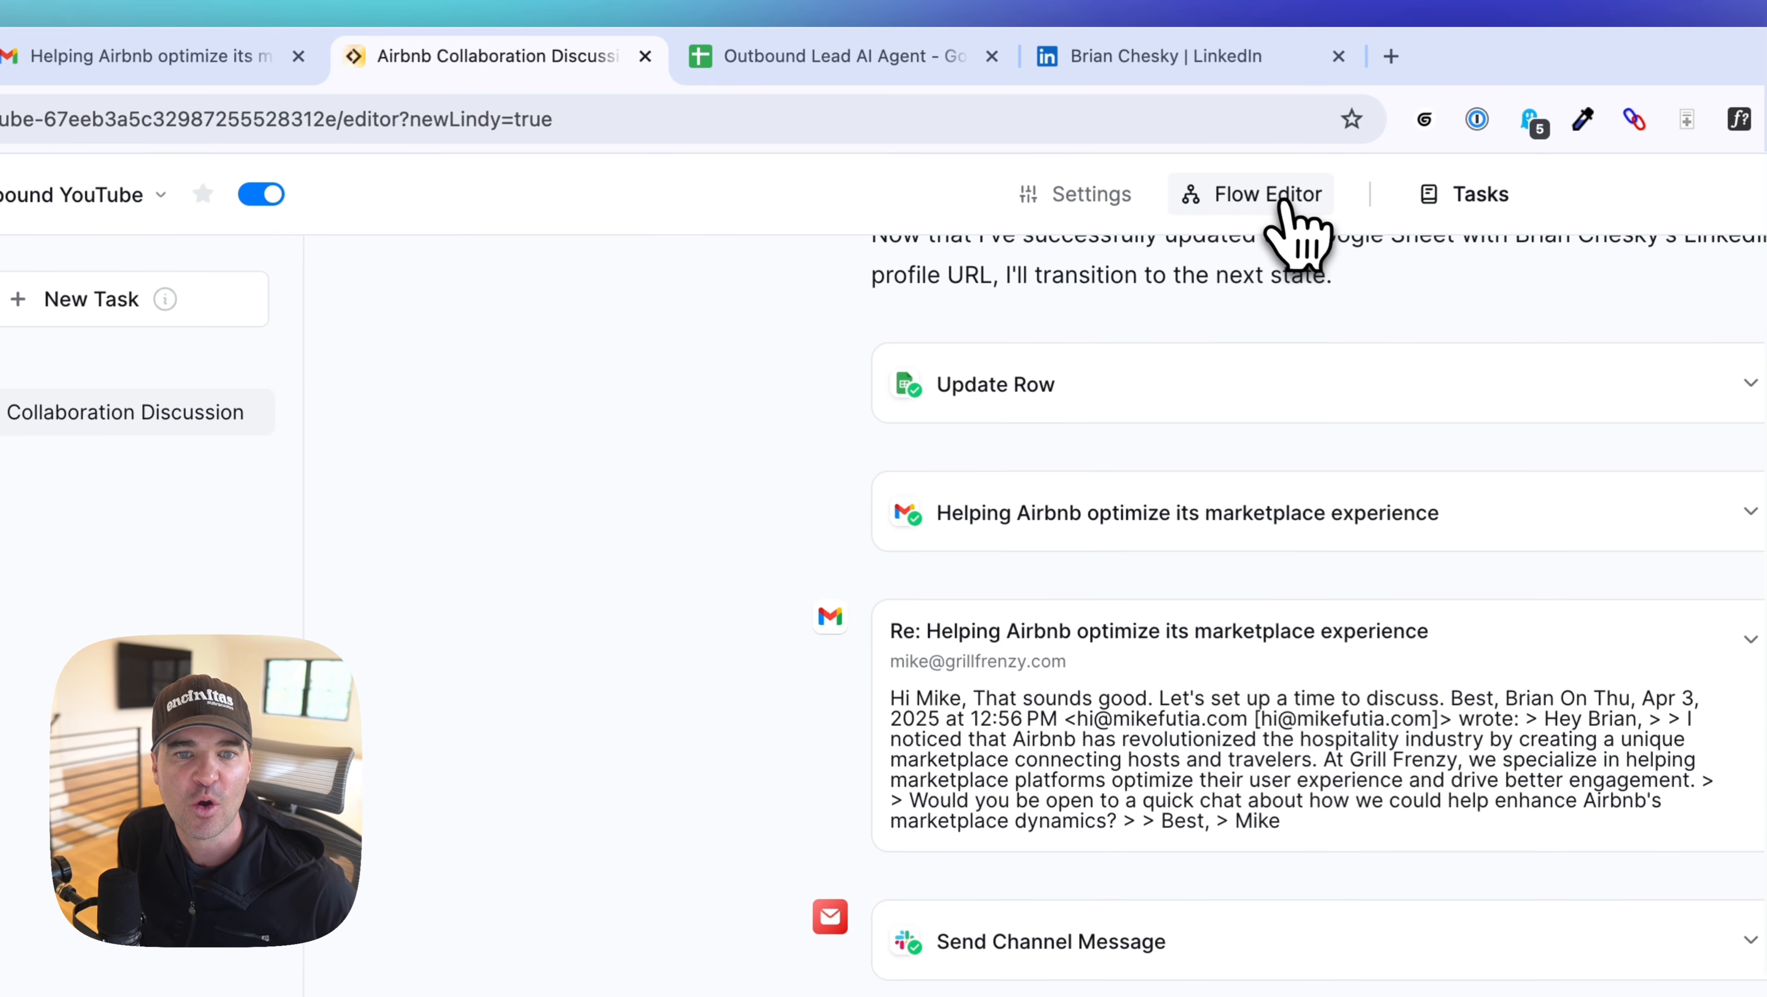
pyautogui.click(1283, 204)
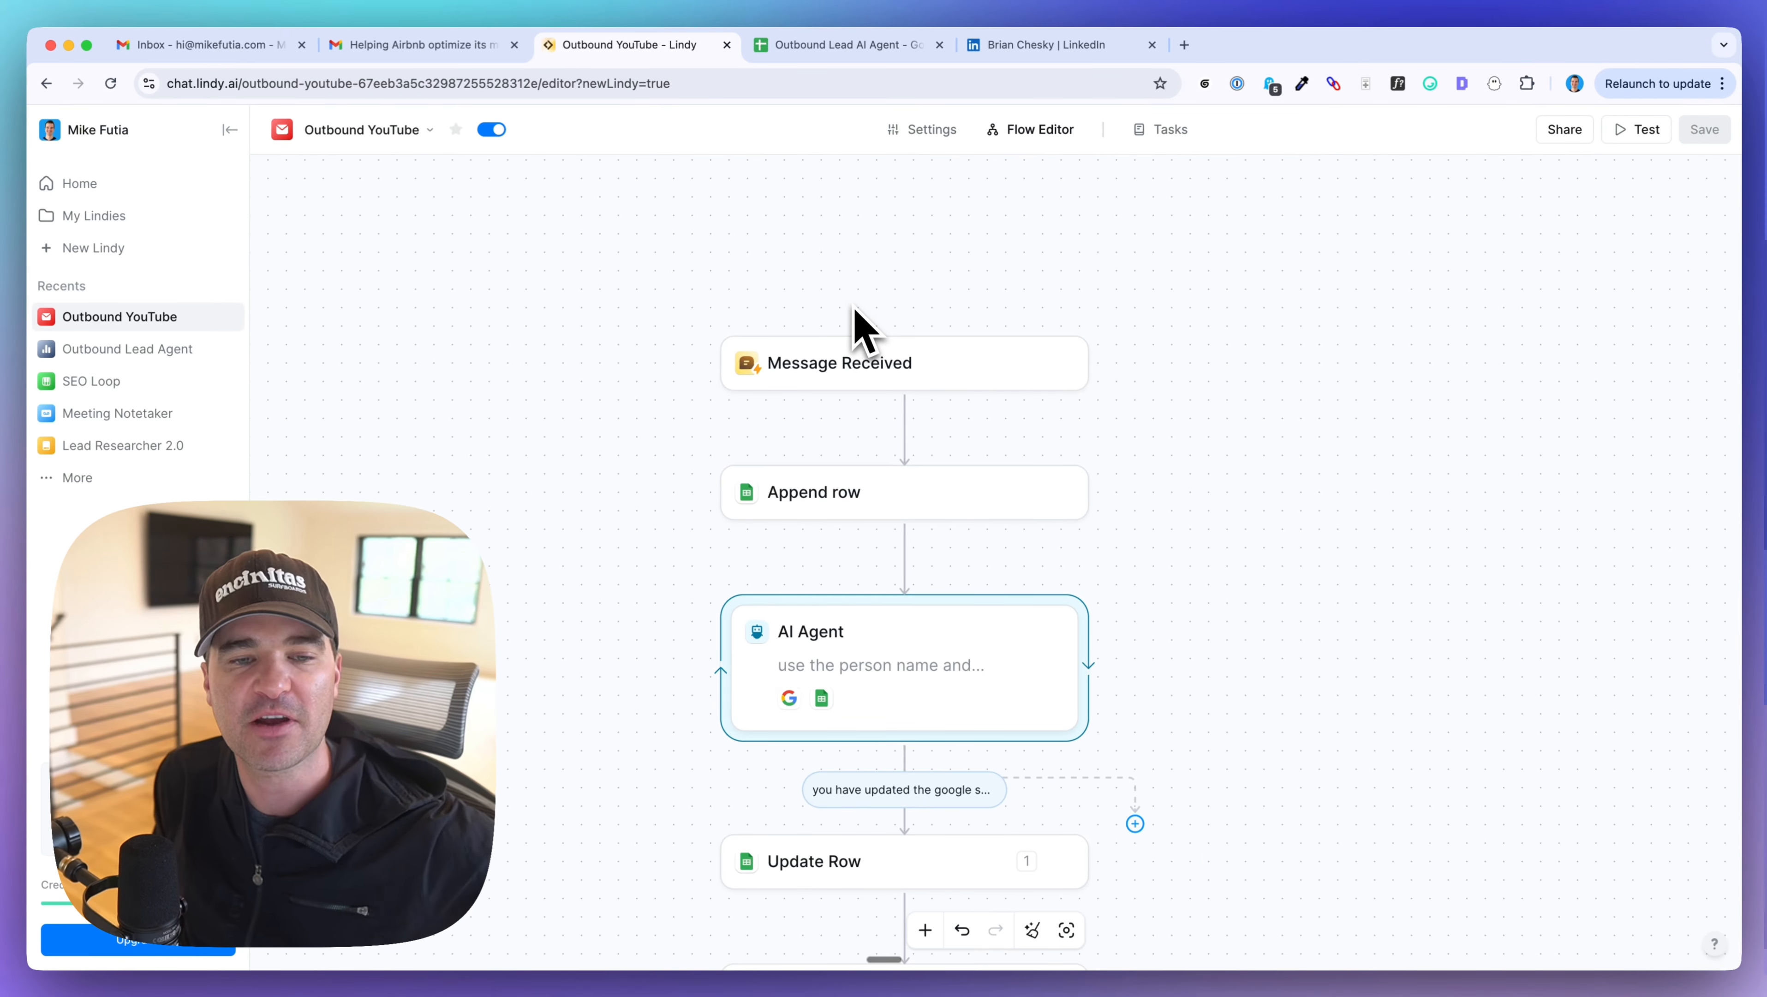
pyautogui.scroll(-5, 698, 462)
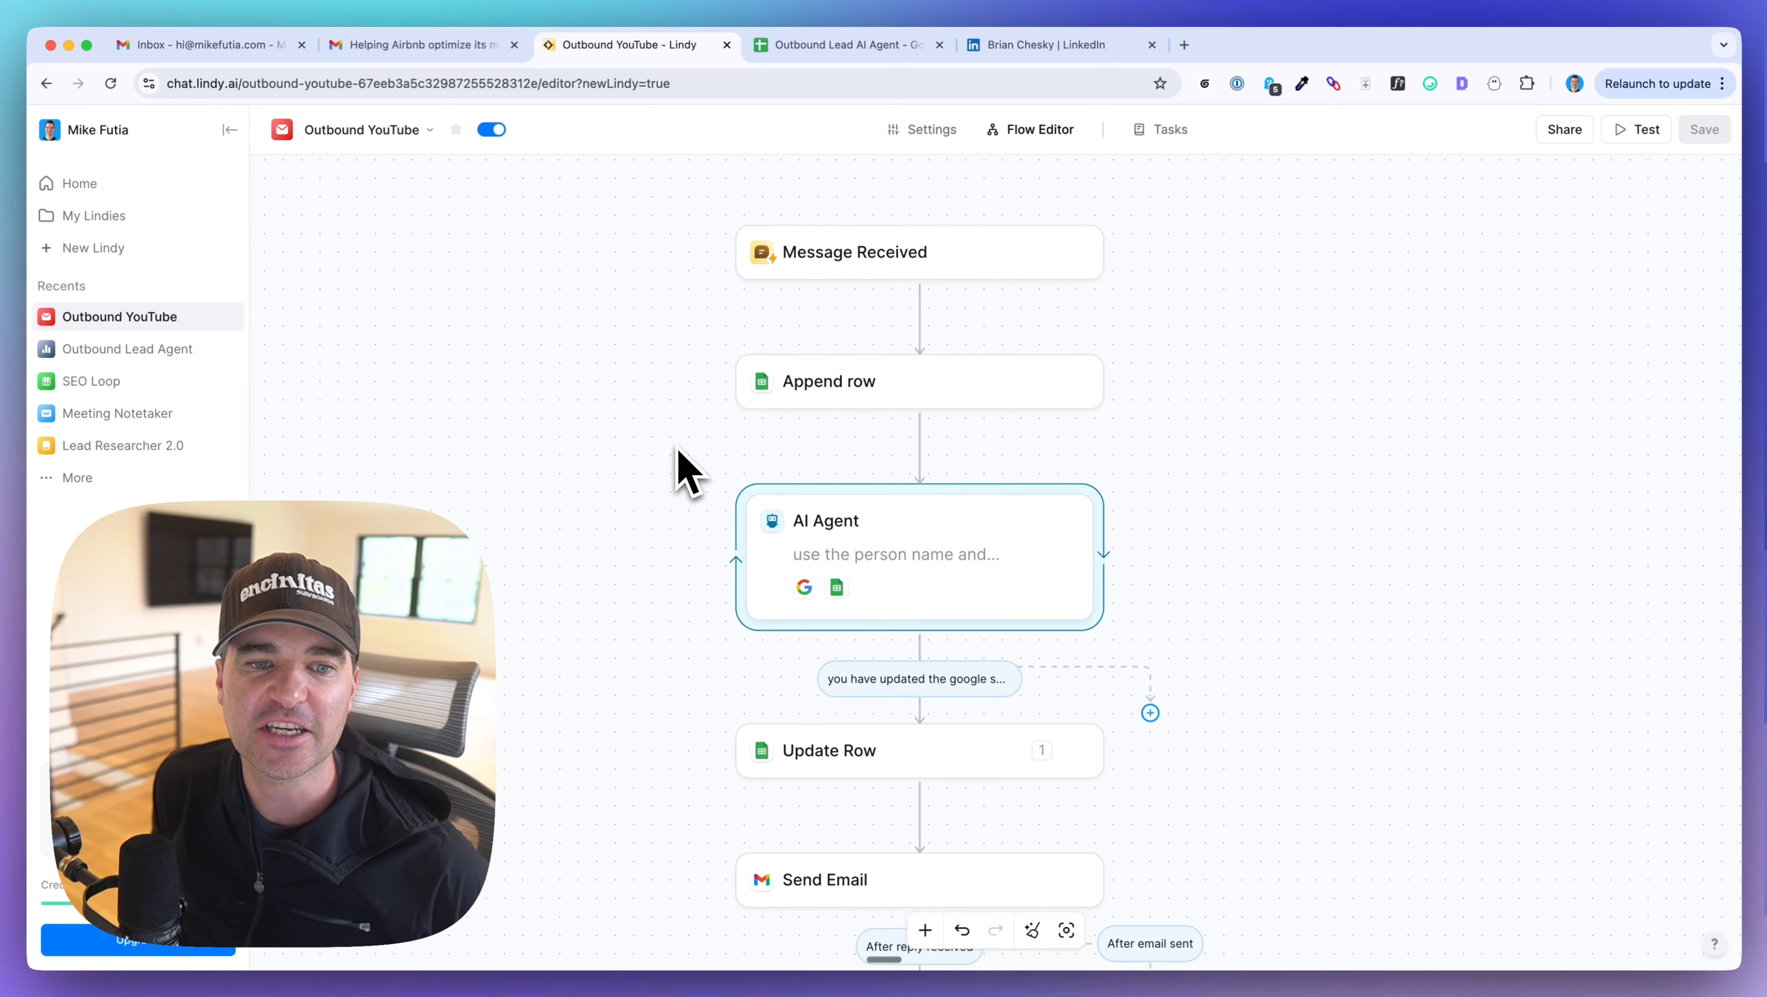
pyautogui.scroll(-8, 688, 471)
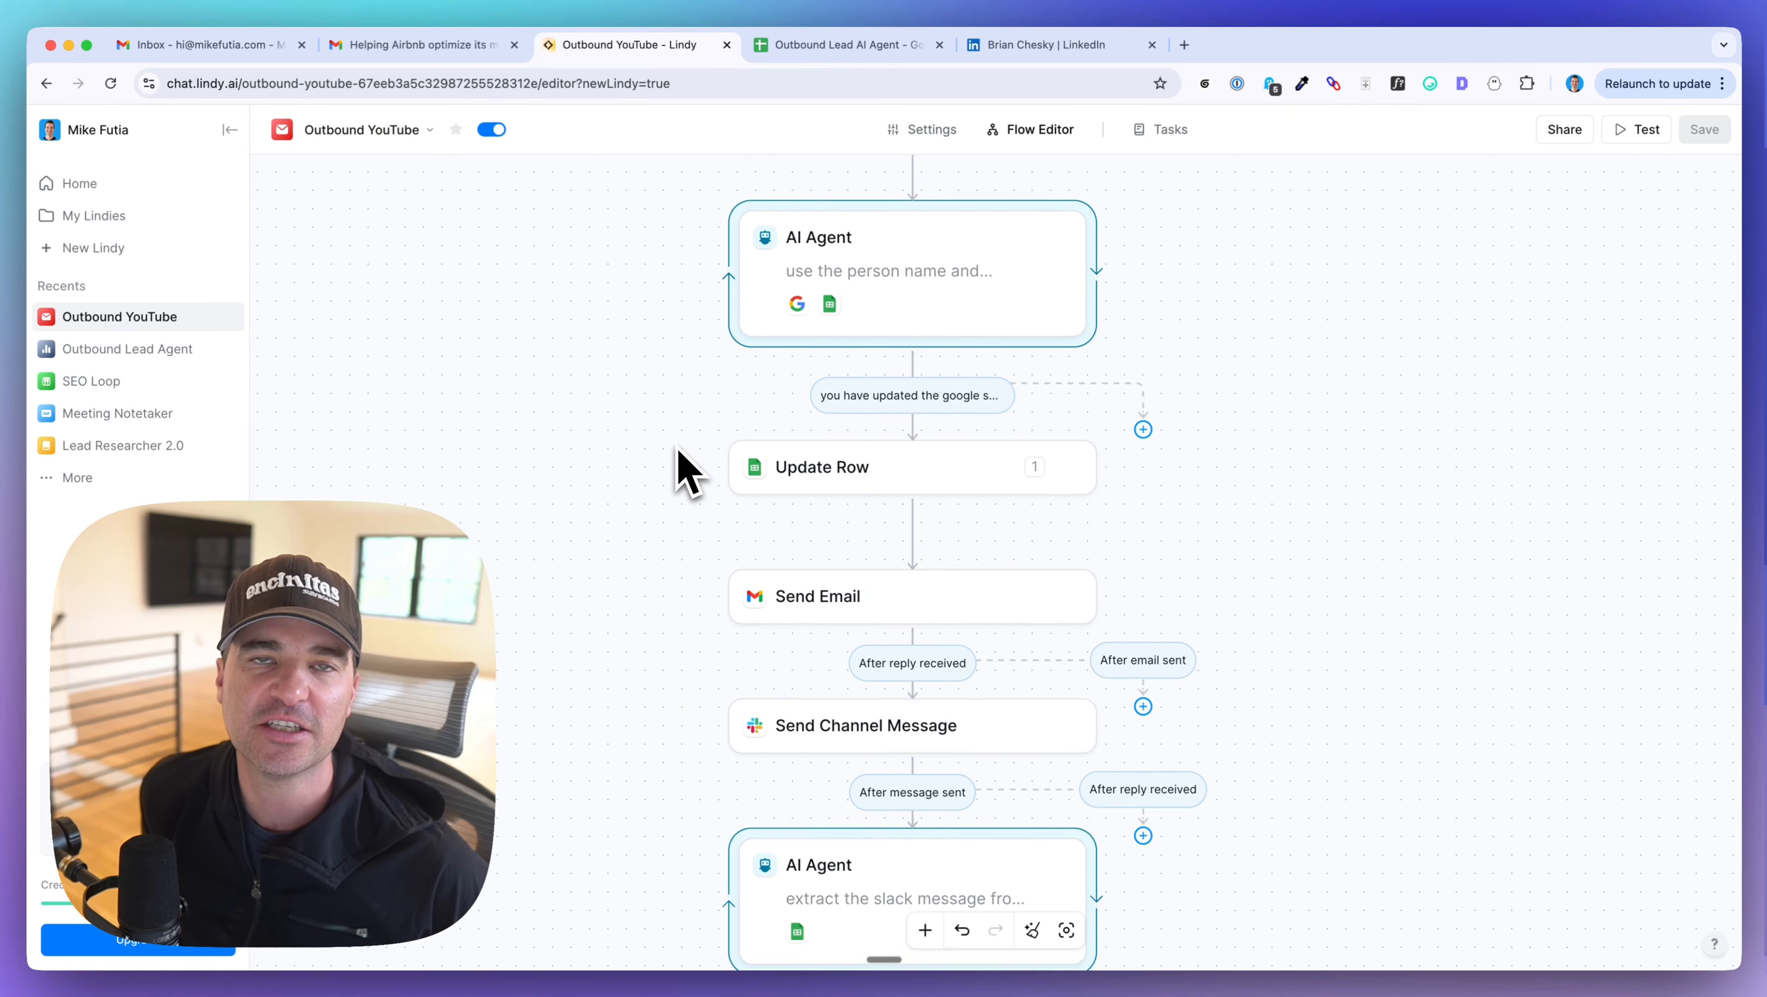
pyautogui.scroll(-8, 688, 471)
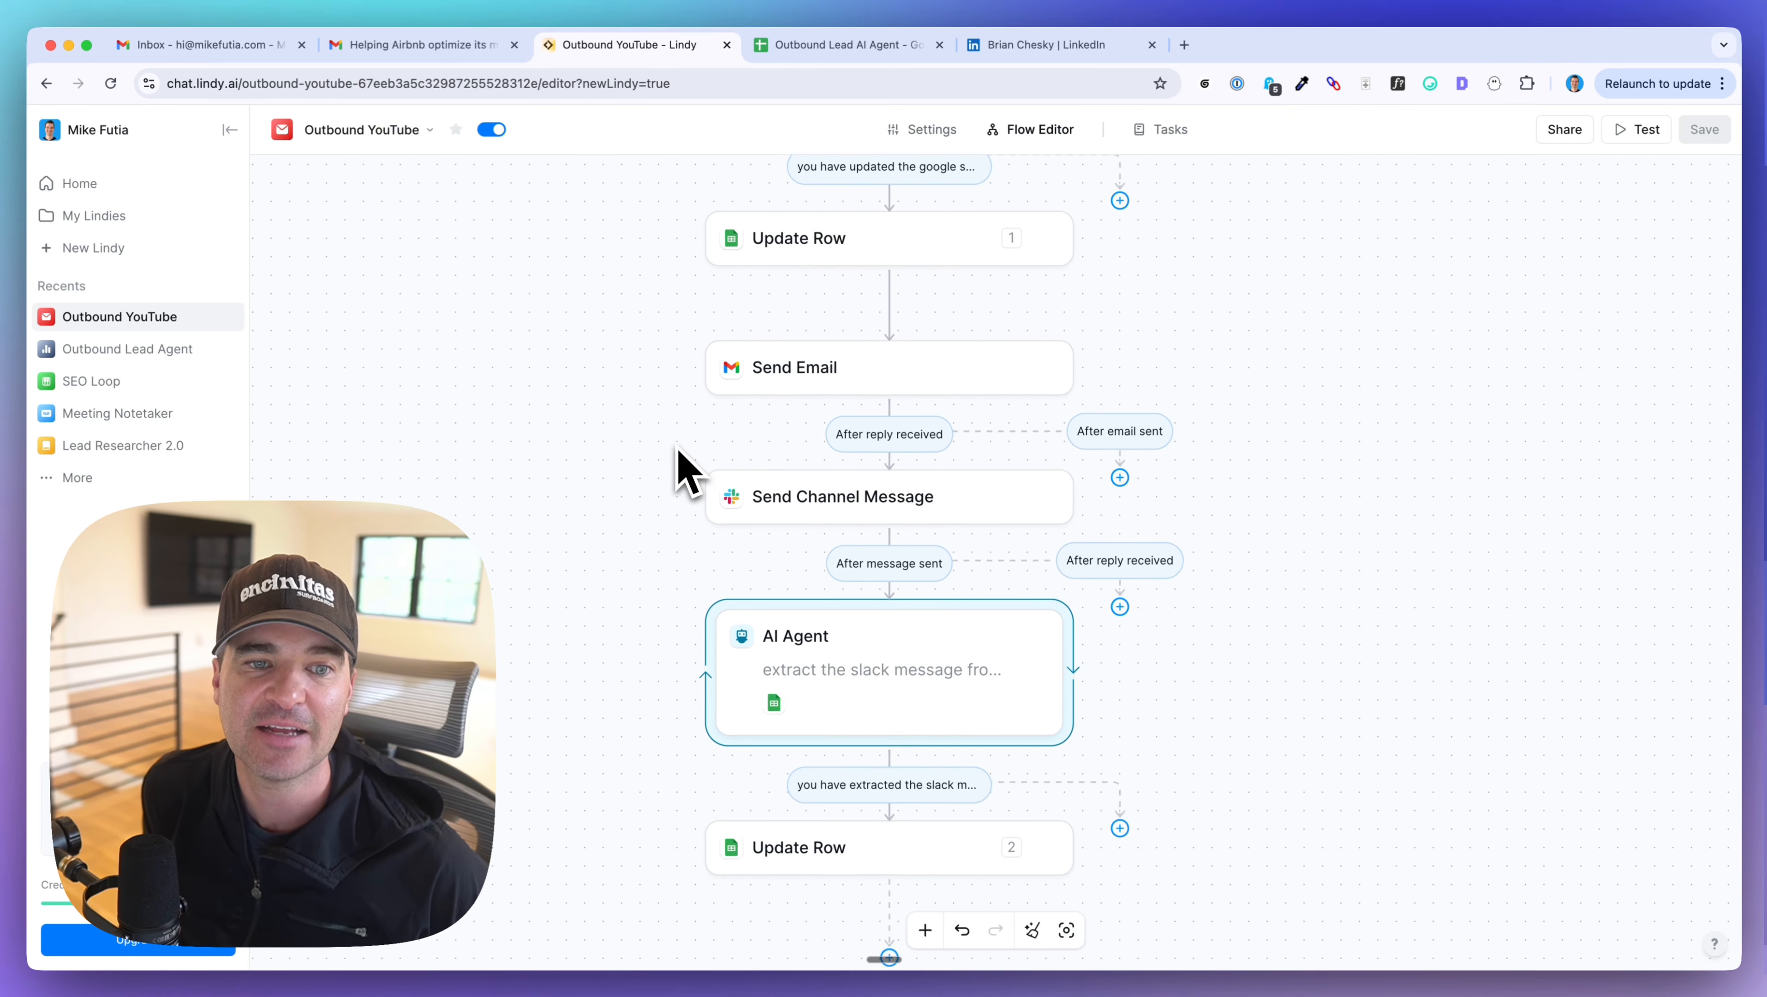
pyautogui.scroll(-1, 680, 464)
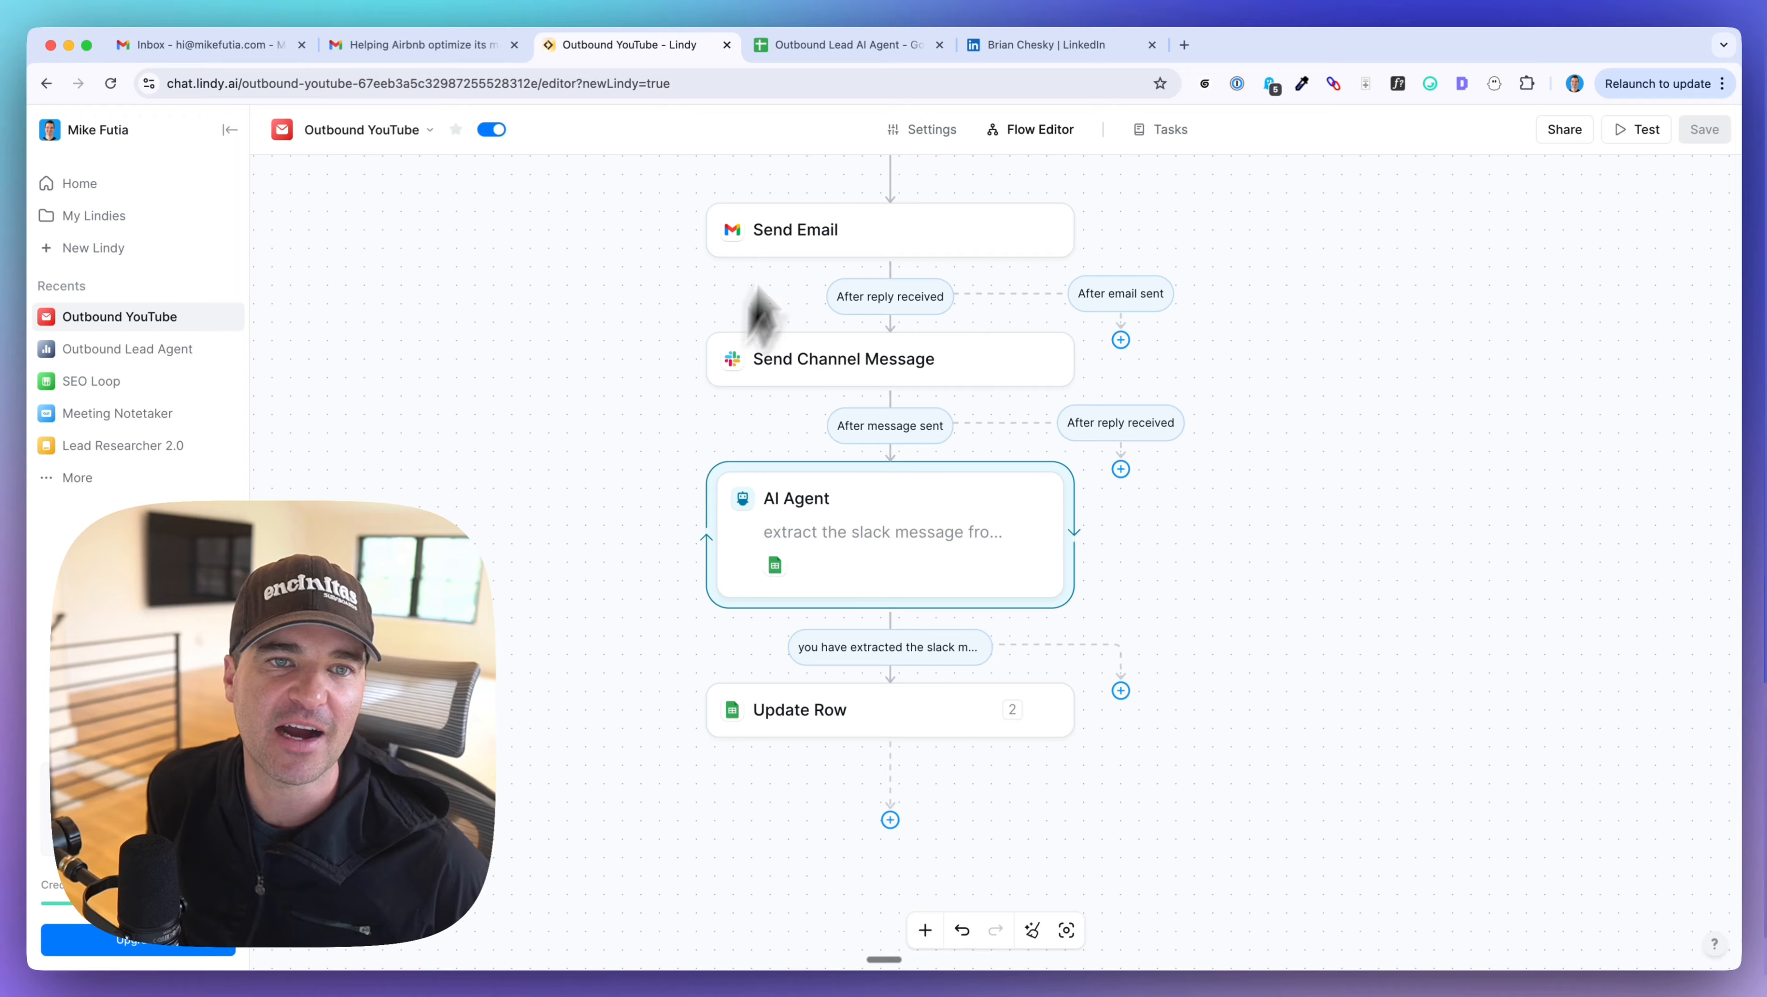
# - Switch back to the Outbound Lead AI Agent sheet and select the lead's row from Website to Lead Response
pyautogui.click(830, 44)
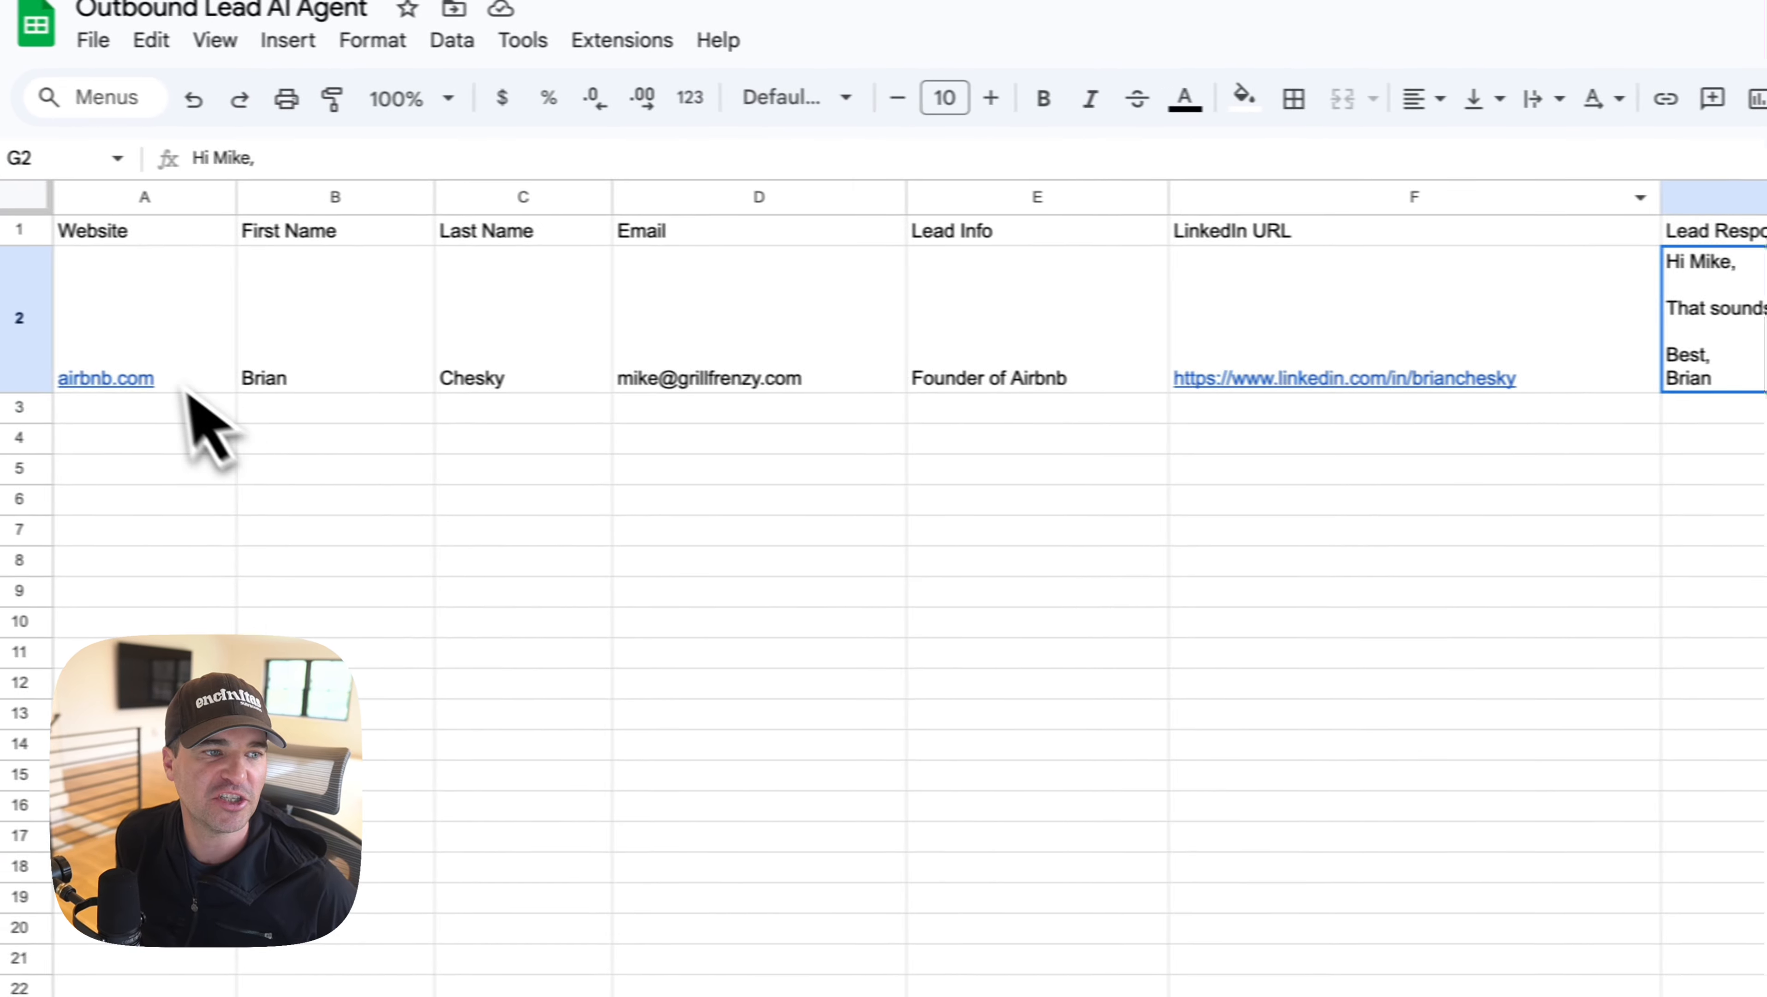
pyautogui.moveTo(178, 372); pyautogui.dragTo(1325, 442)
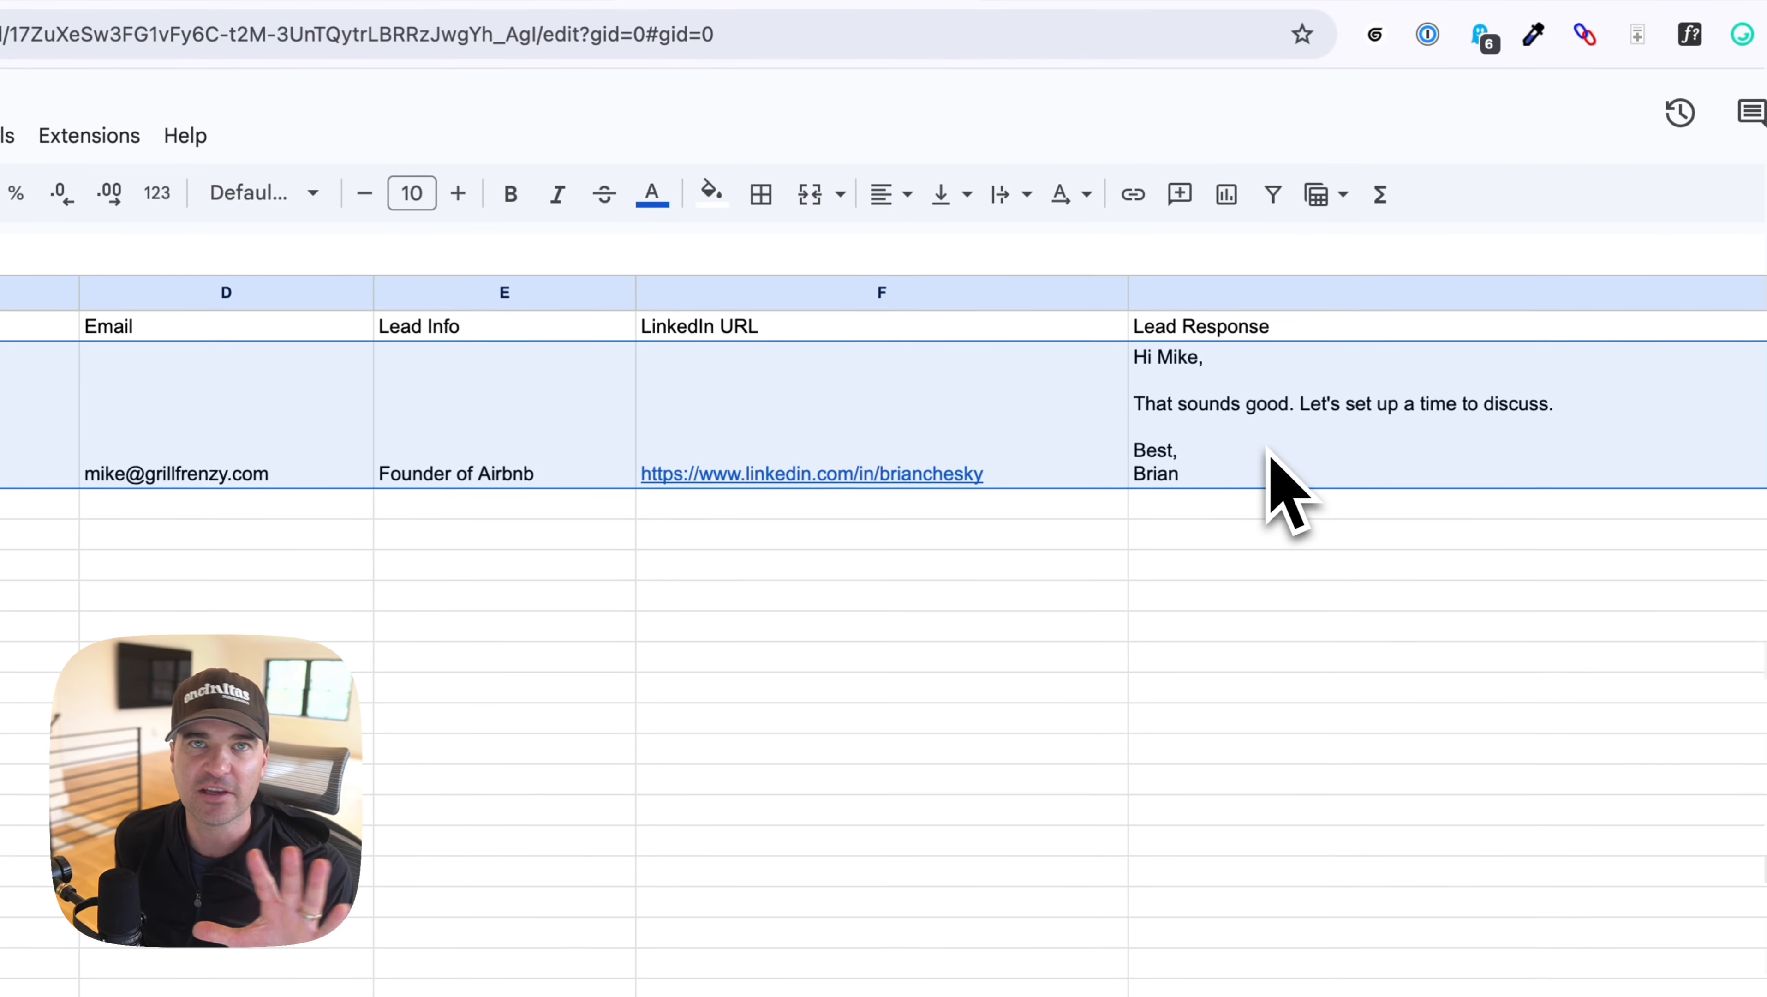